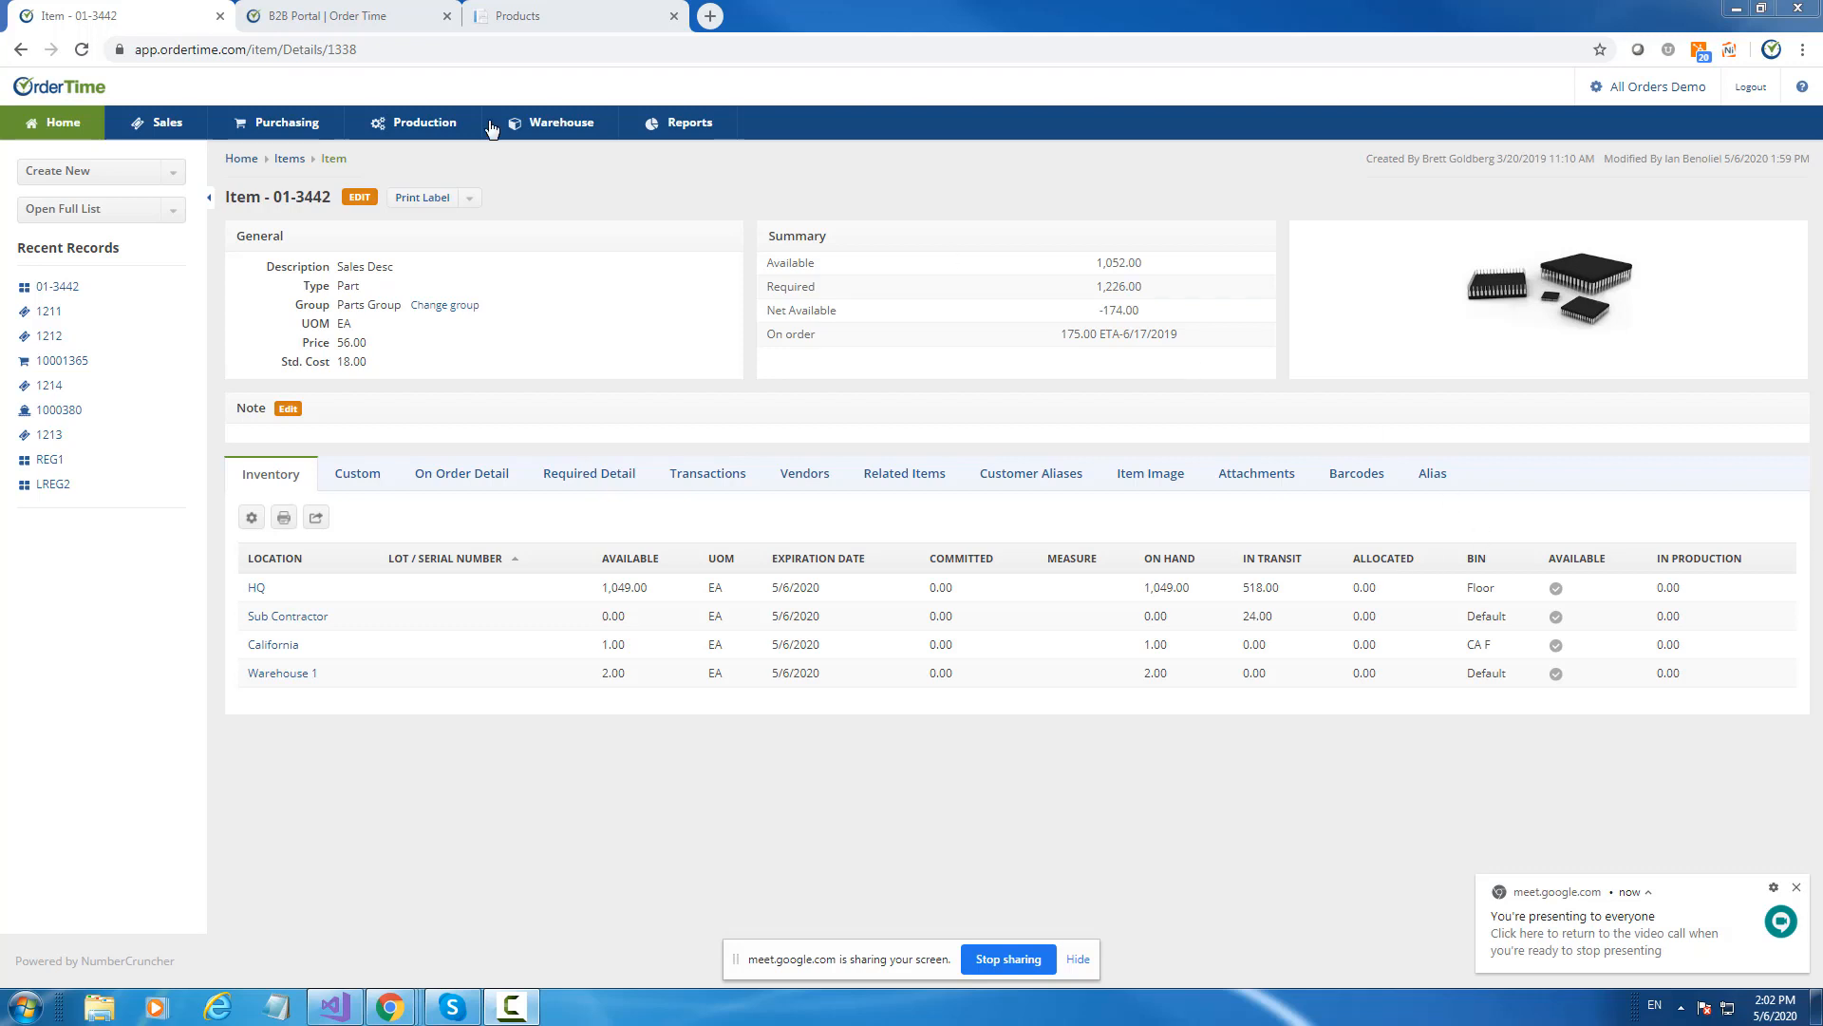
Switch to the B2B Portal | Order Time tab and skim its article list.
click(333, 21)
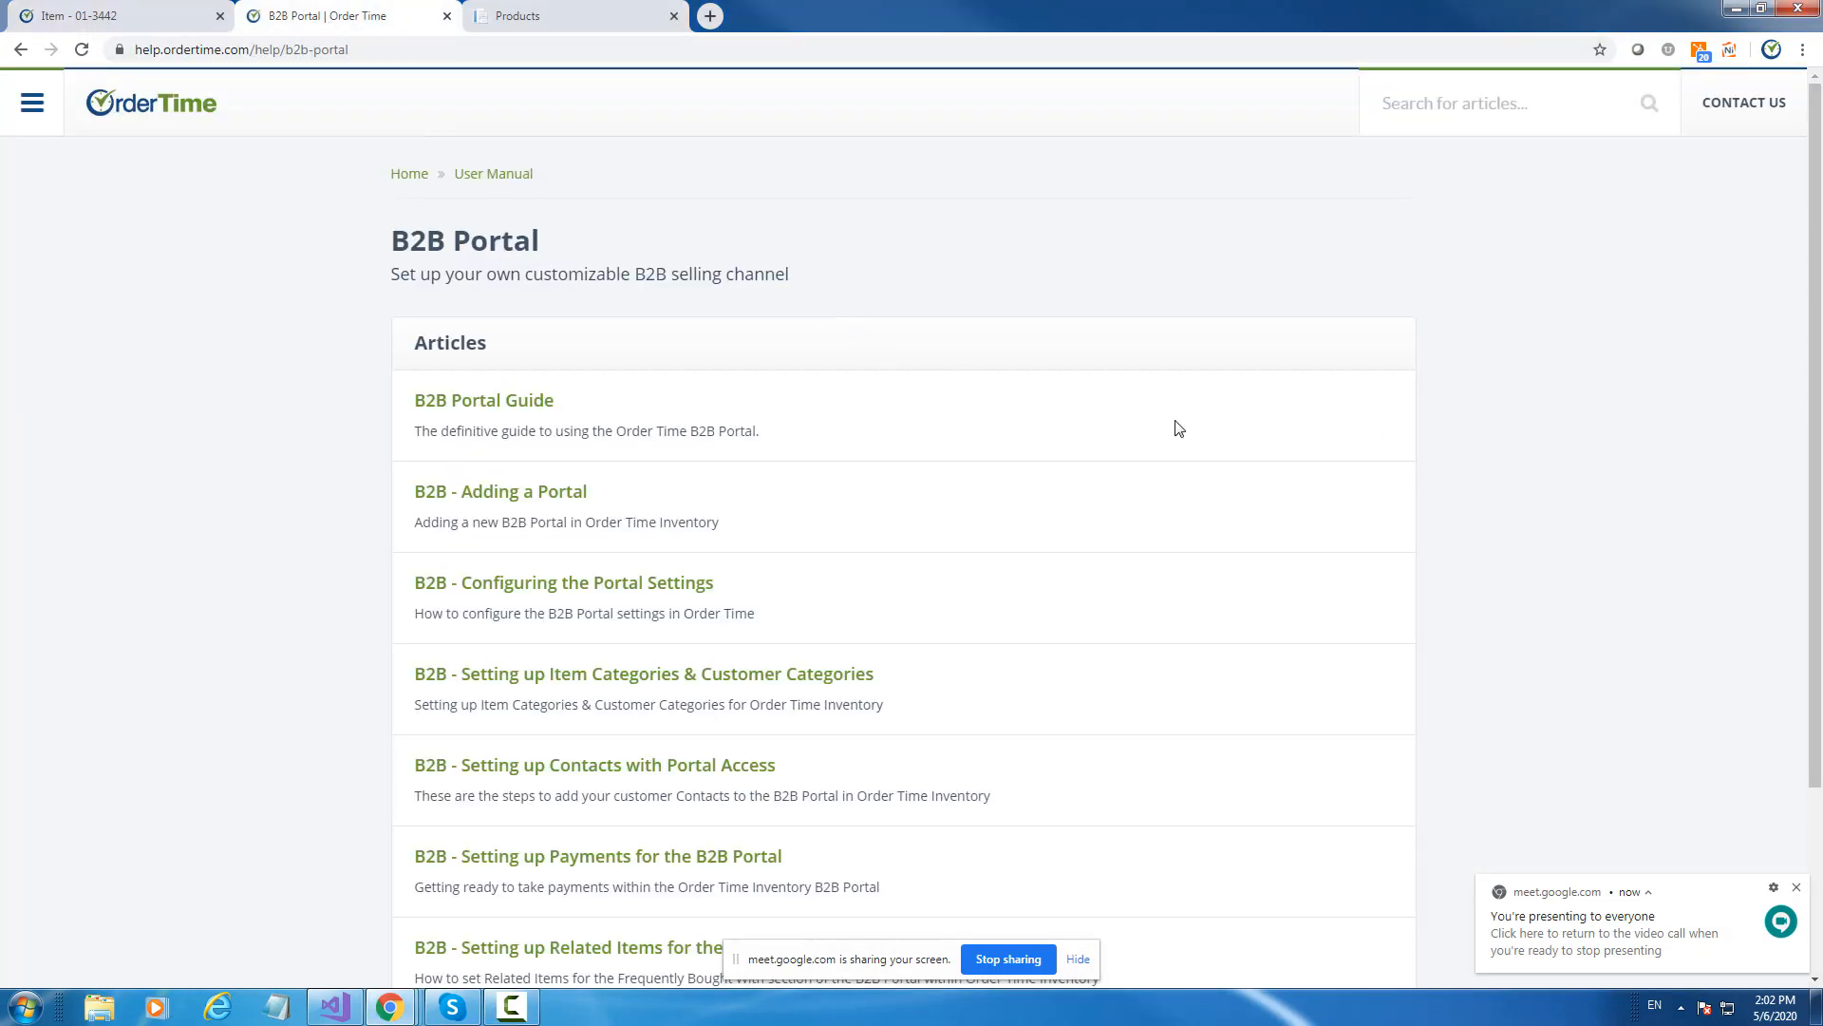
scroll(1178, 427, down, 3)
scroll(1185, 448, up, 3)
Open the customer account from the portal products page and view its 53 open orders.
click(558, 16)
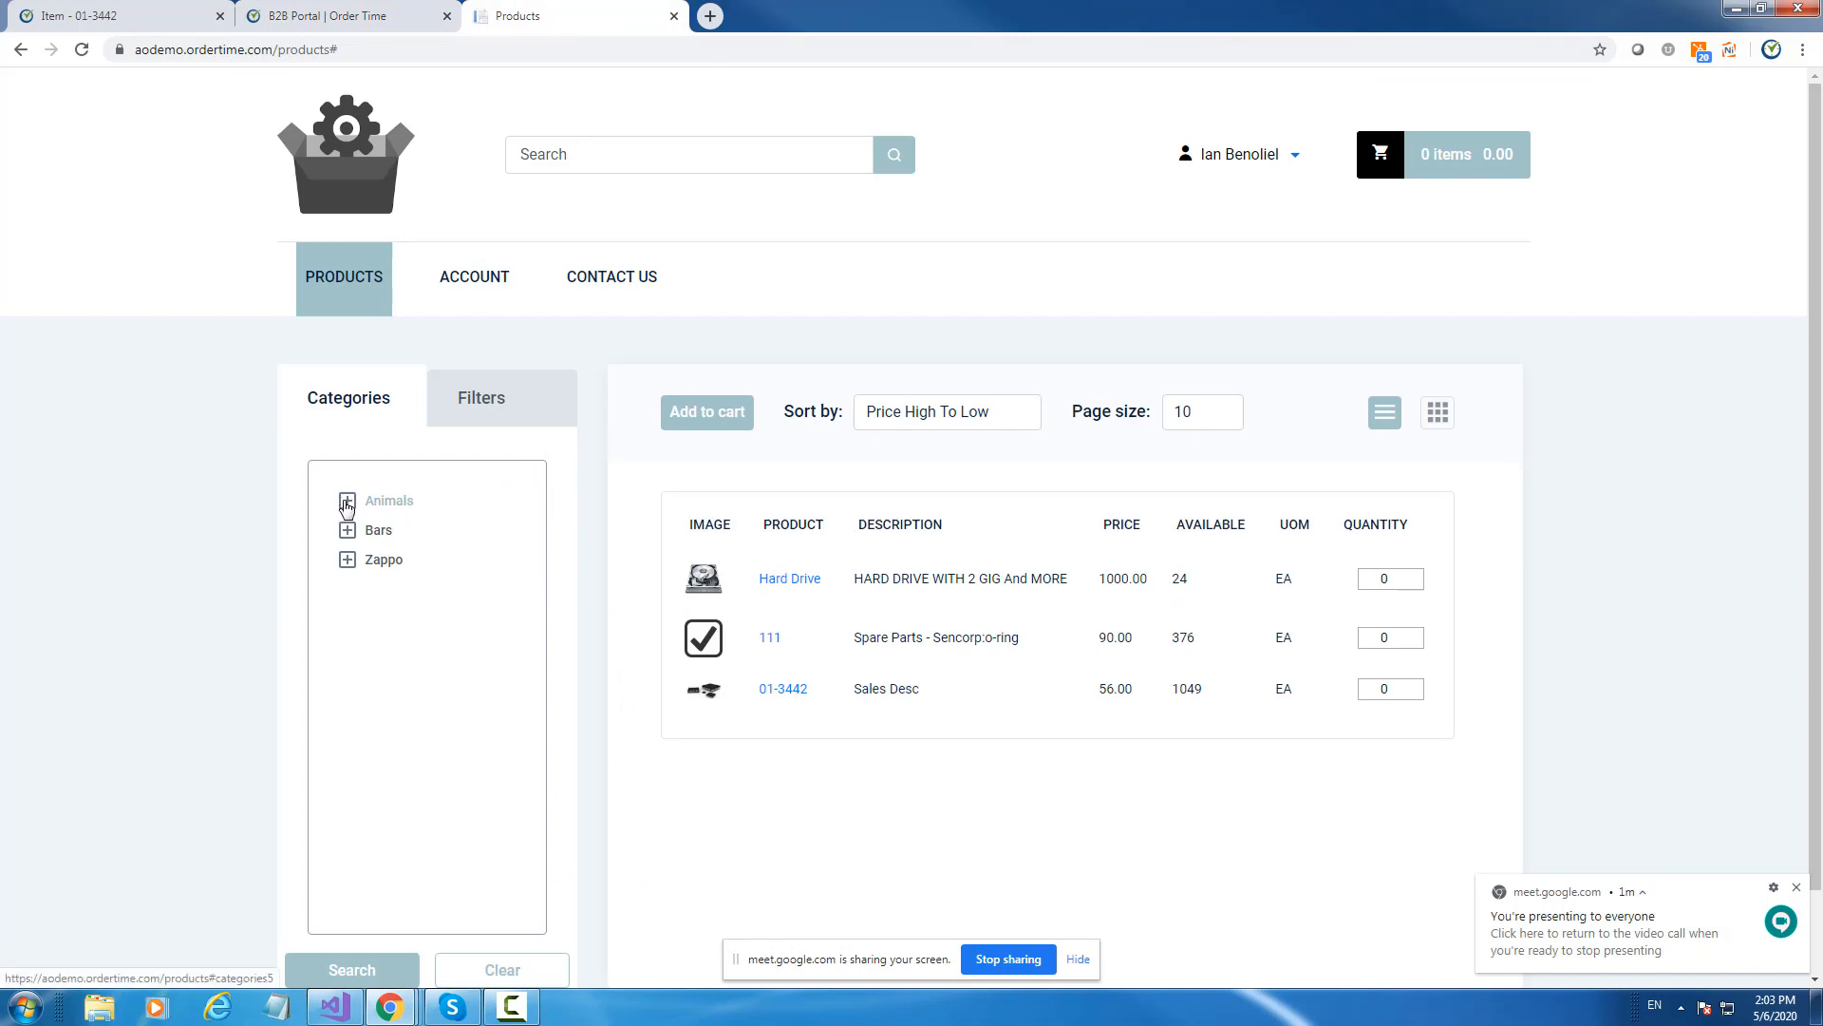
click(473, 300)
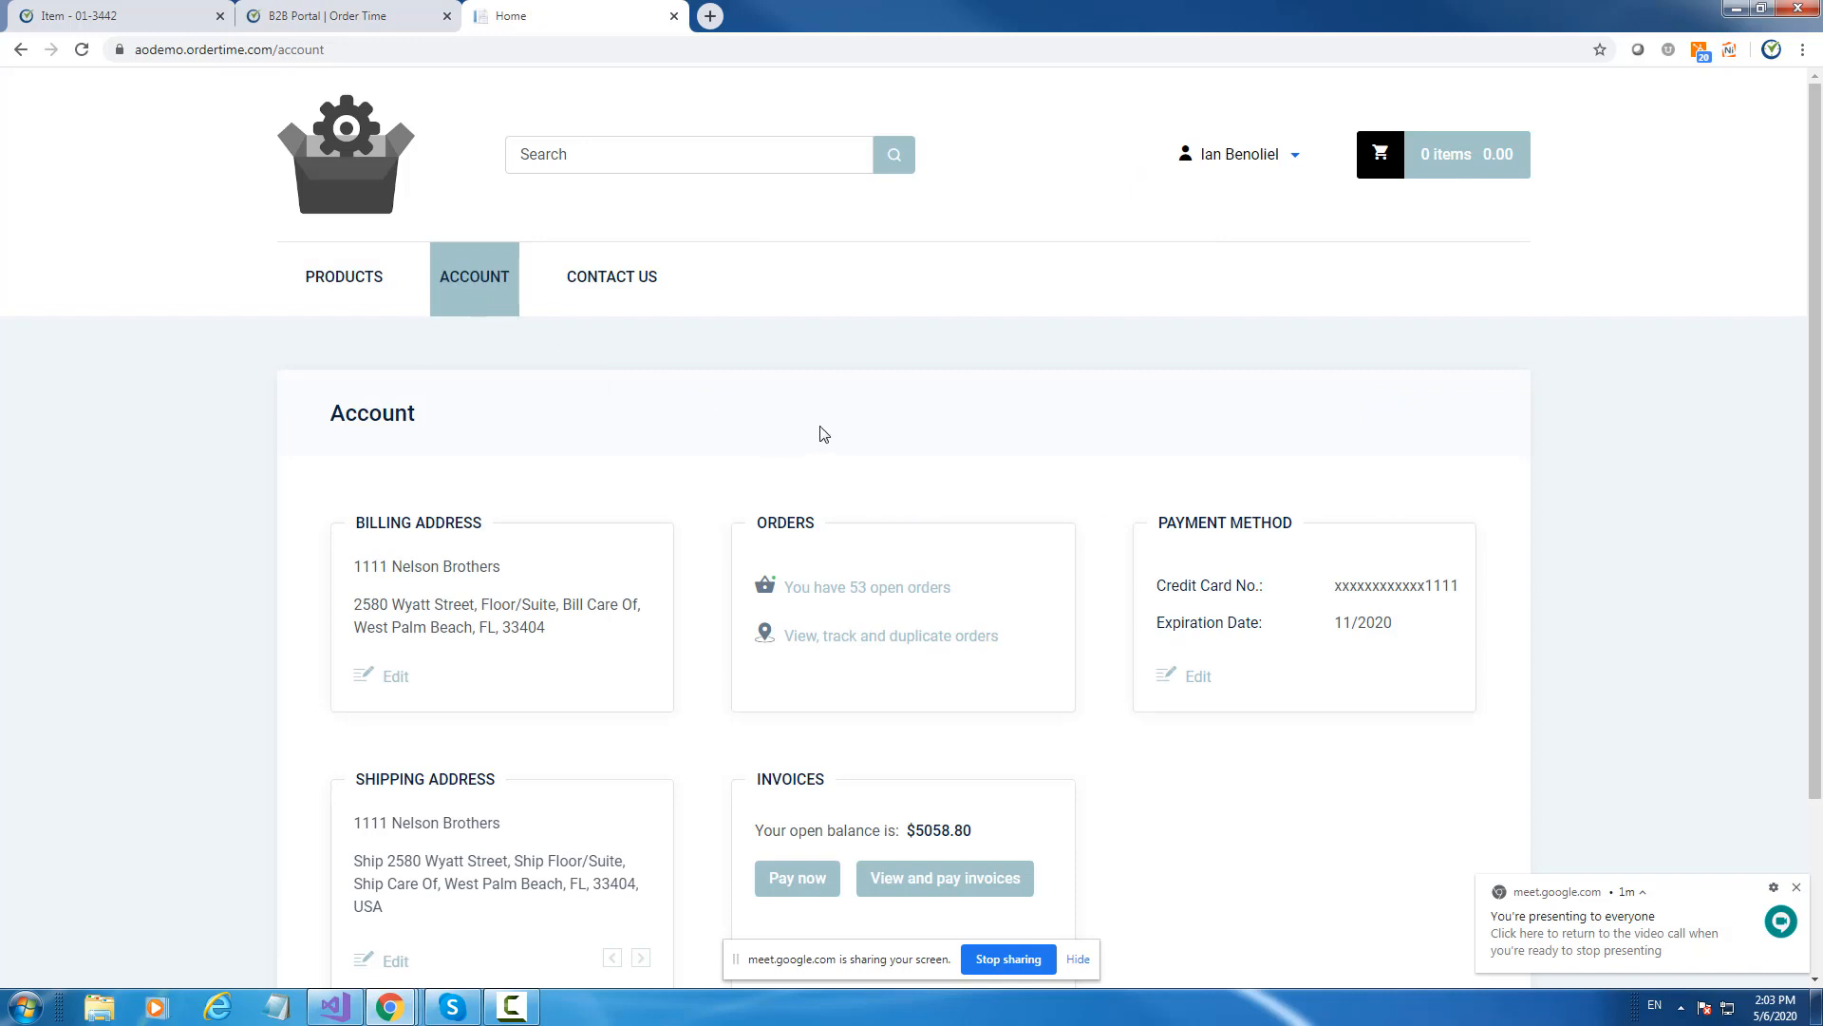
scroll(823, 434, down, 3)
click(848, 381)
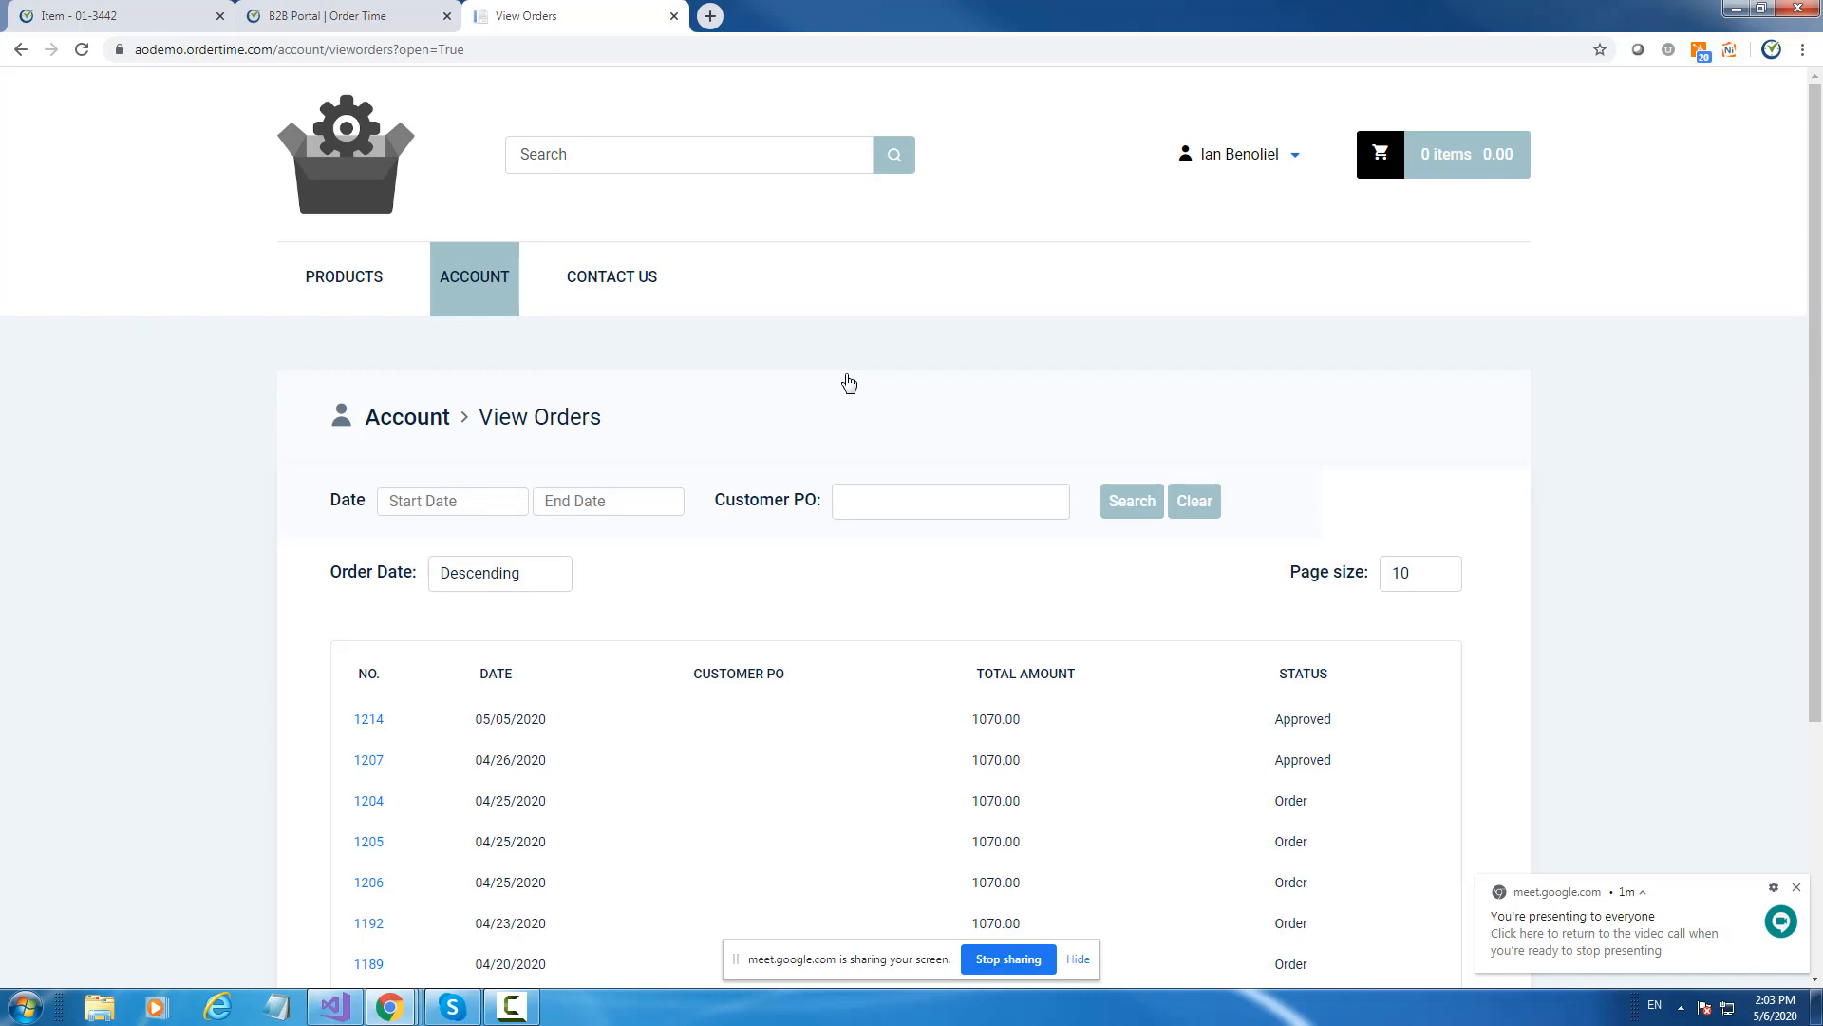
Return to the account overview and open the View and pay invoices list.
click(475, 290)
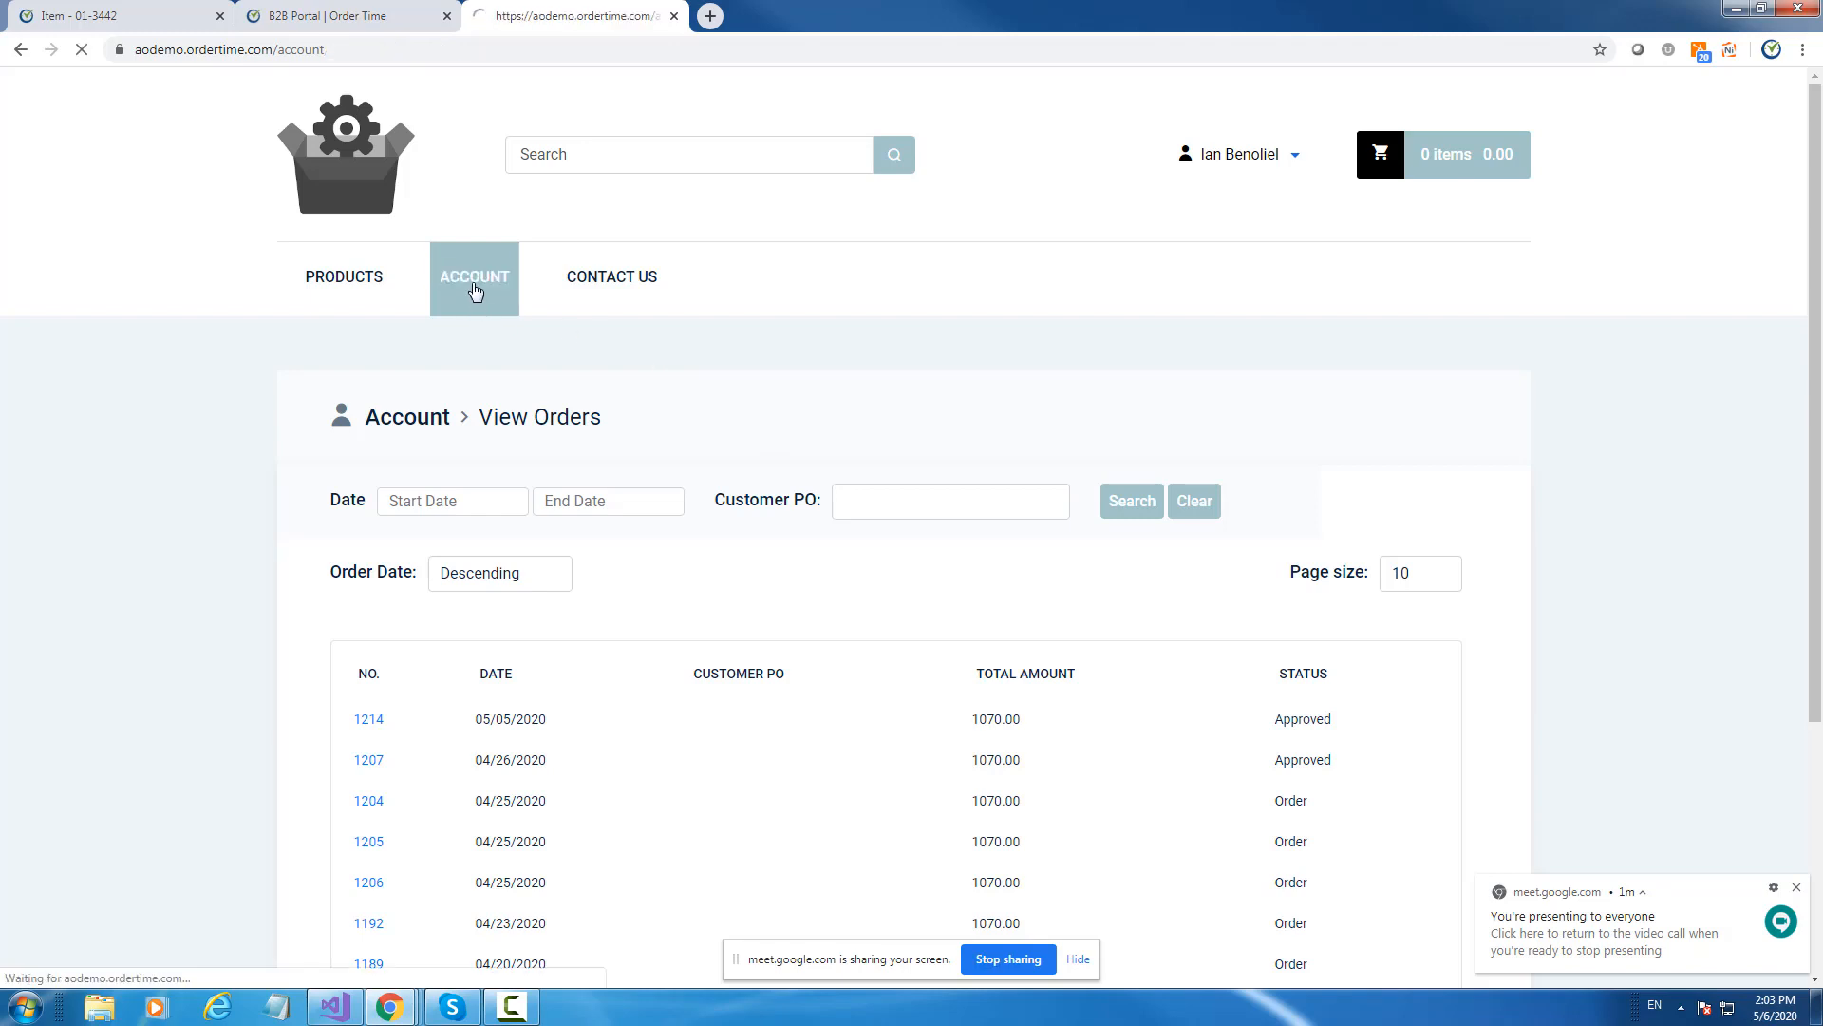
scroll(834, 518, down, 3)
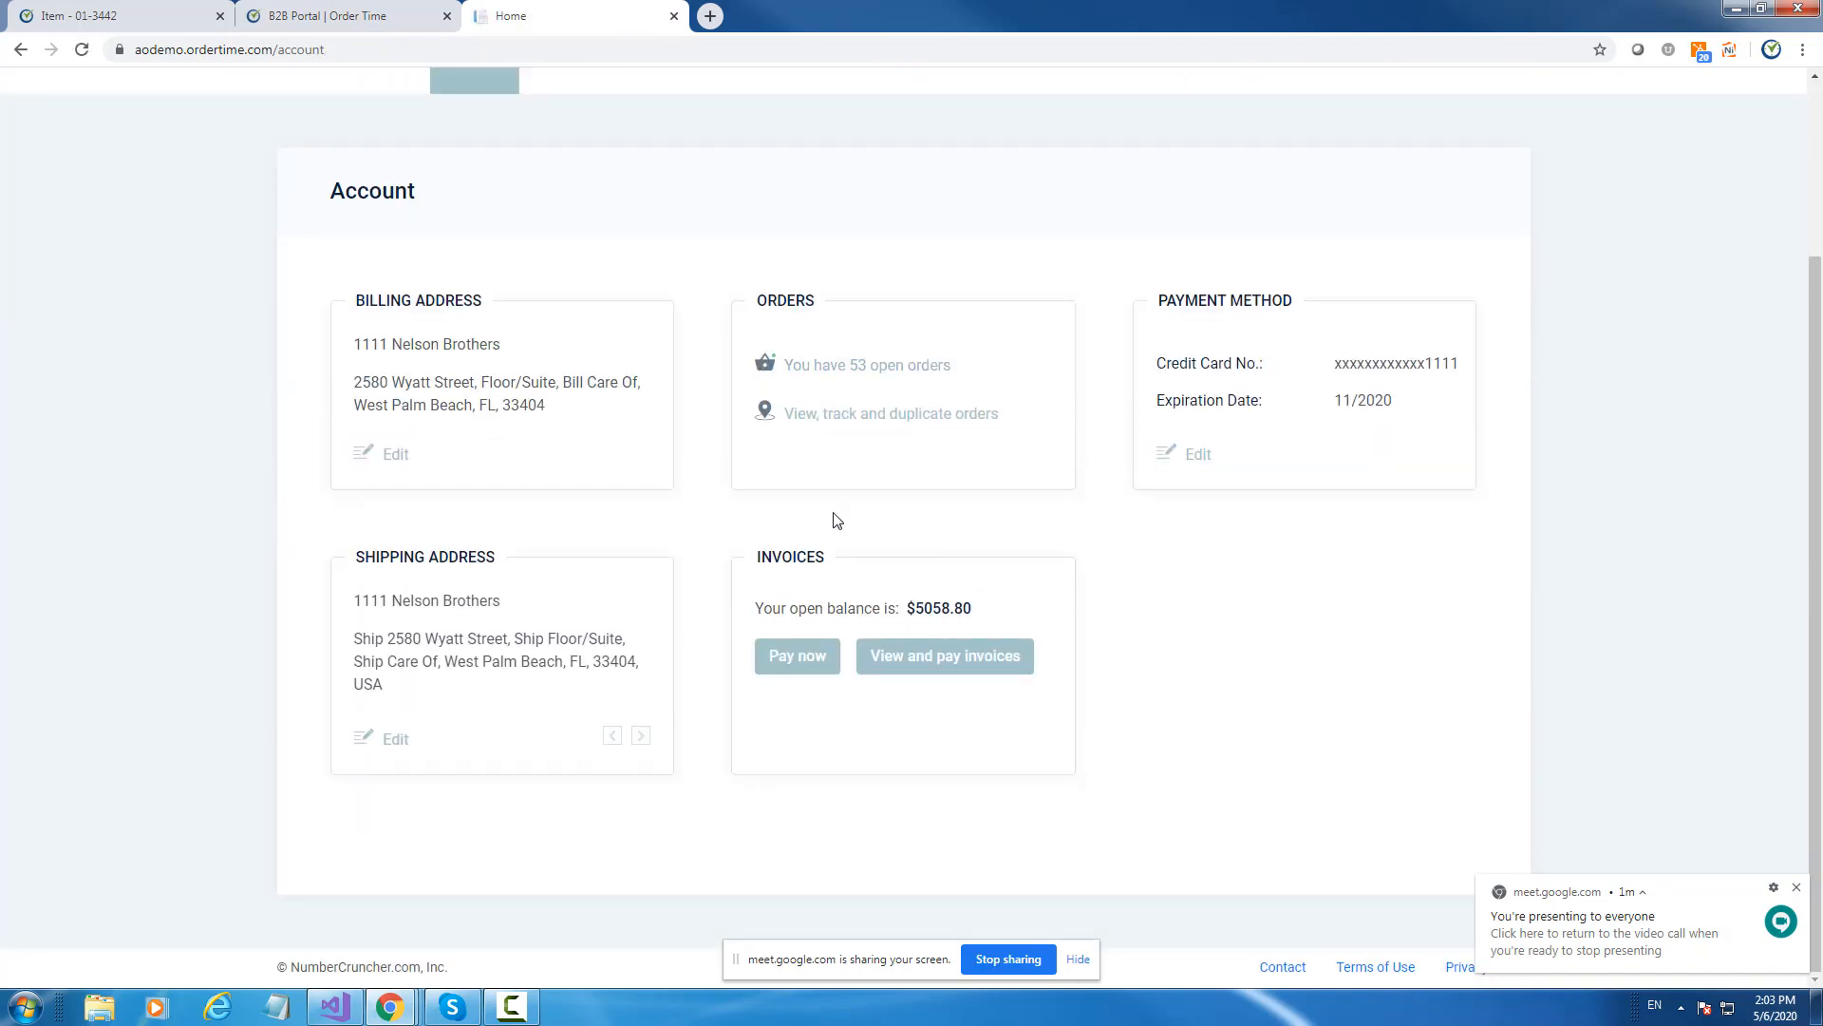
click(926, 672)
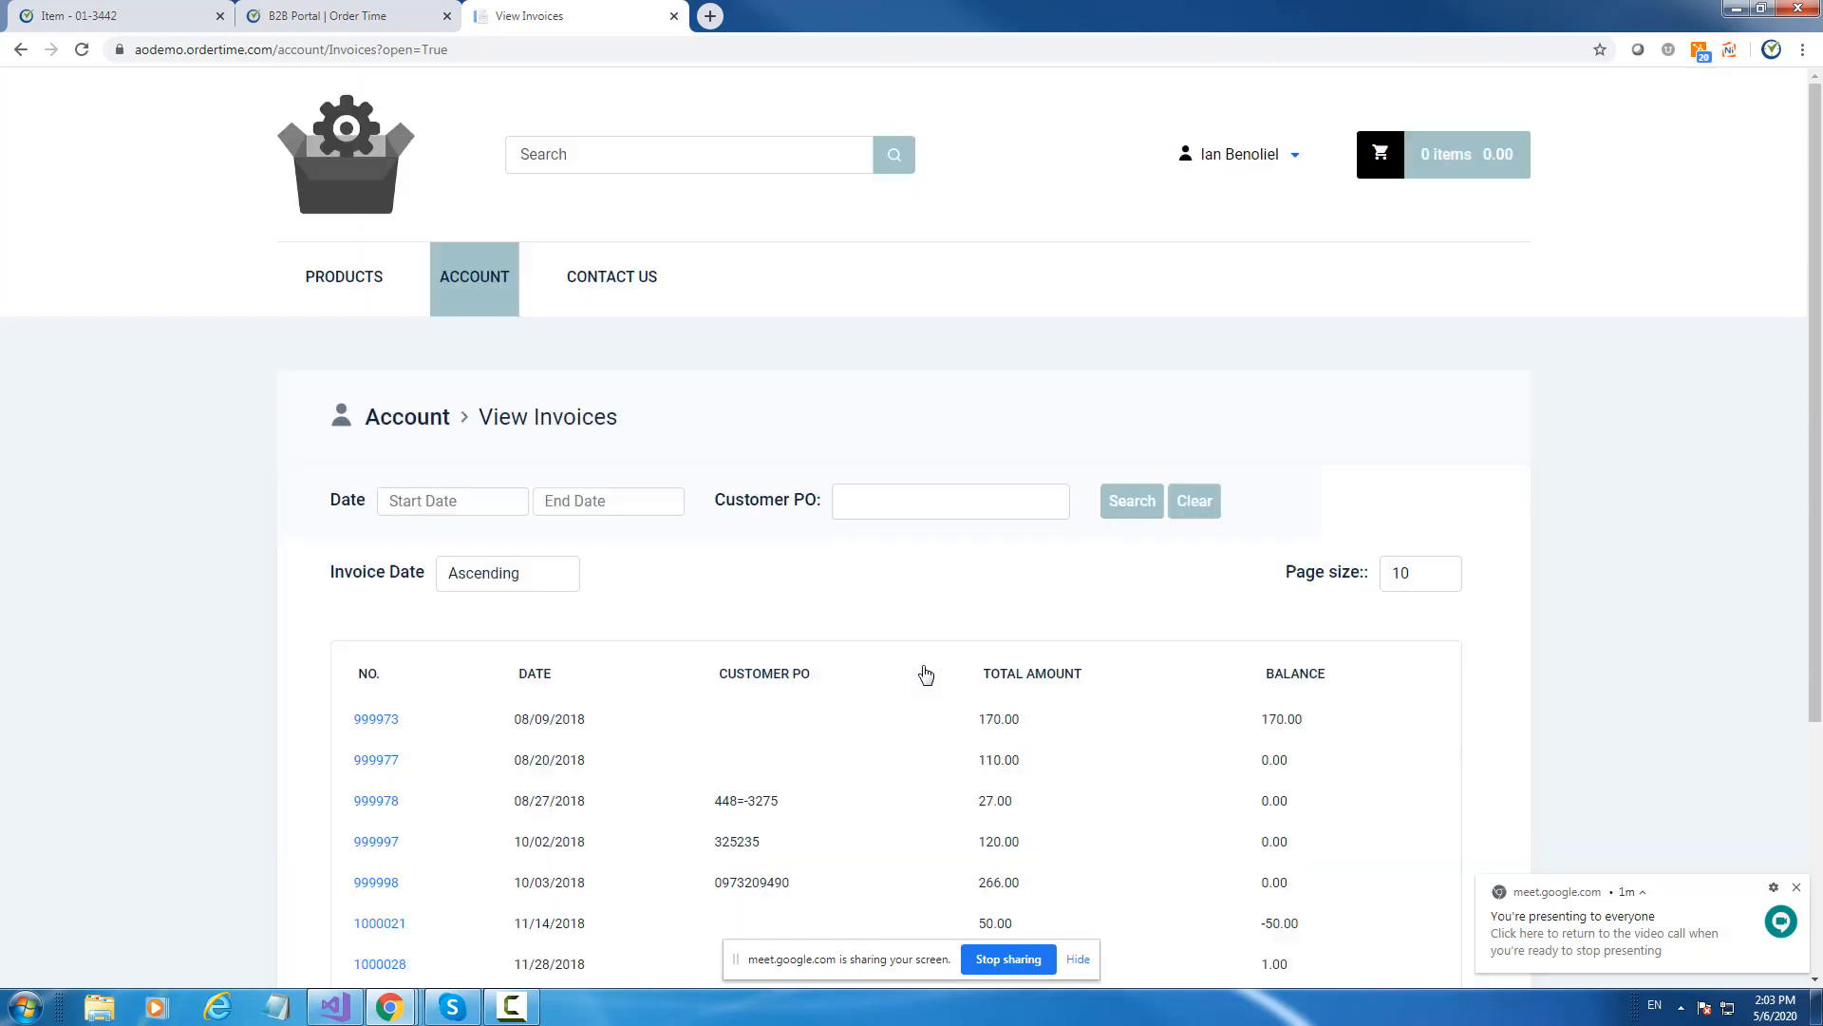
scroll(860, 581, down, 4)
scroll(860, 581, up, 4)
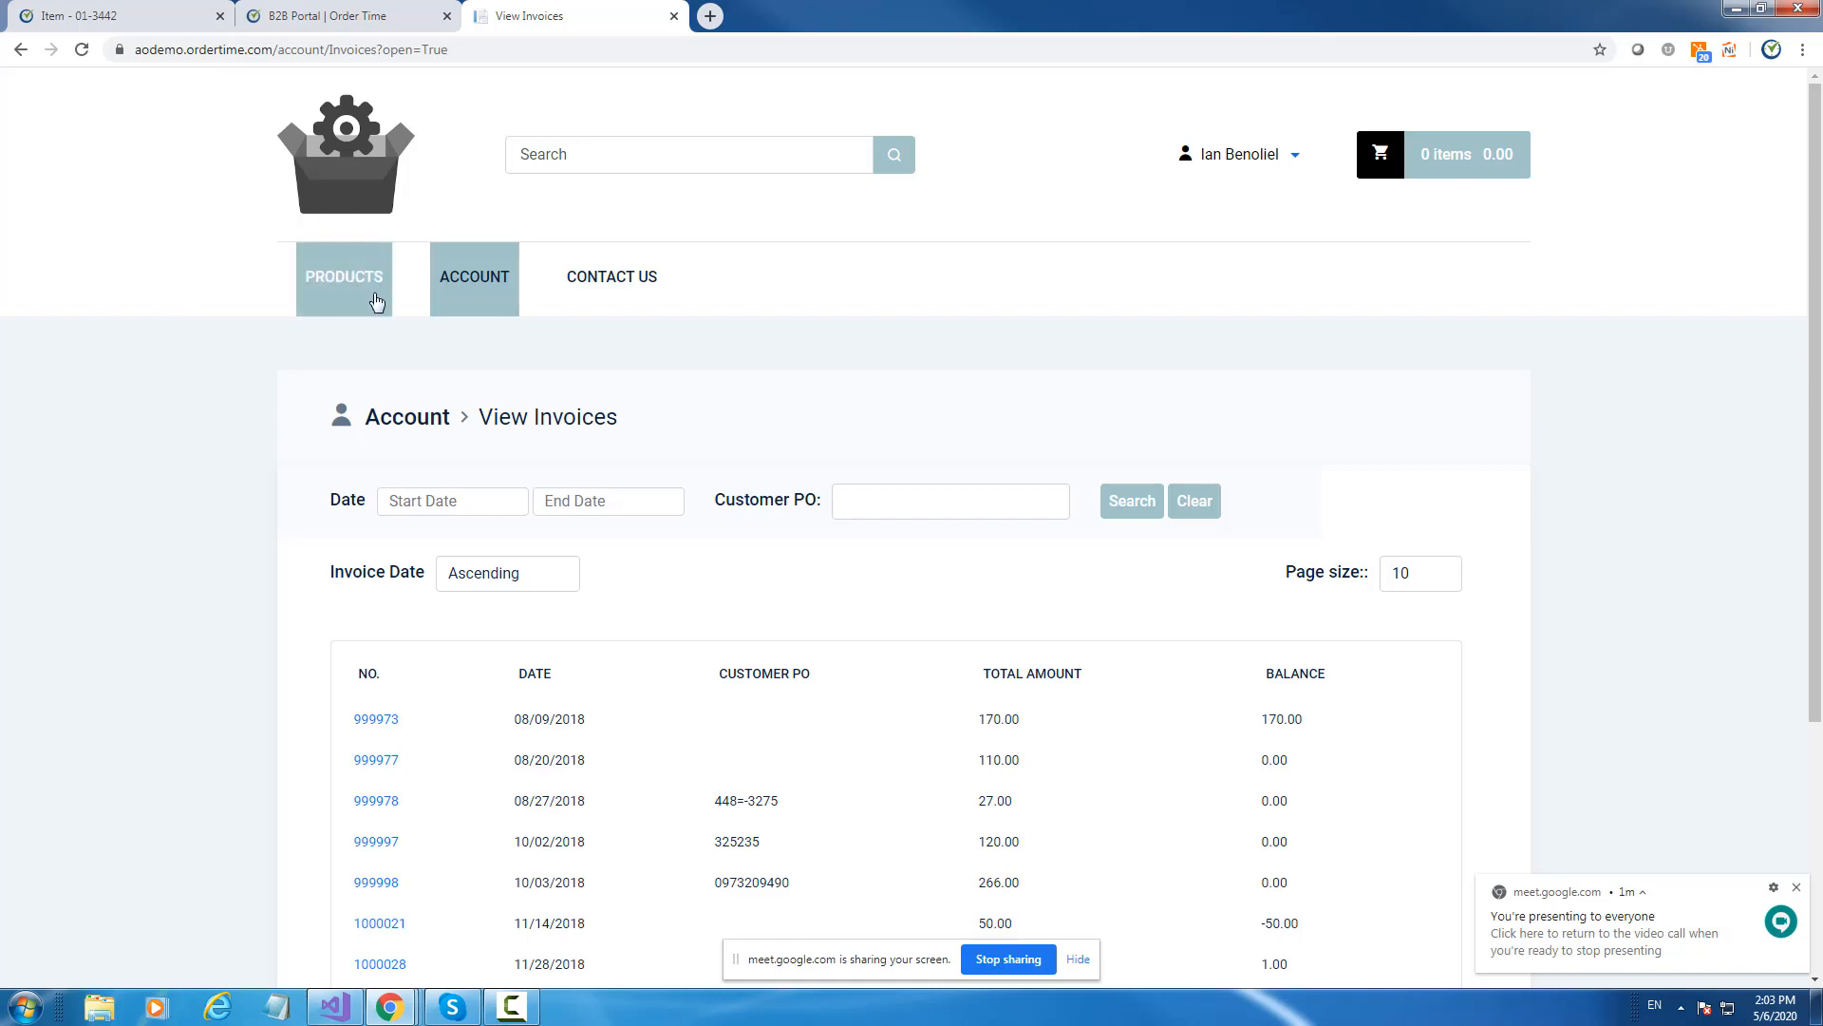
Preview the Pay now form for the $5058.80 open balance.
click(514, 283)
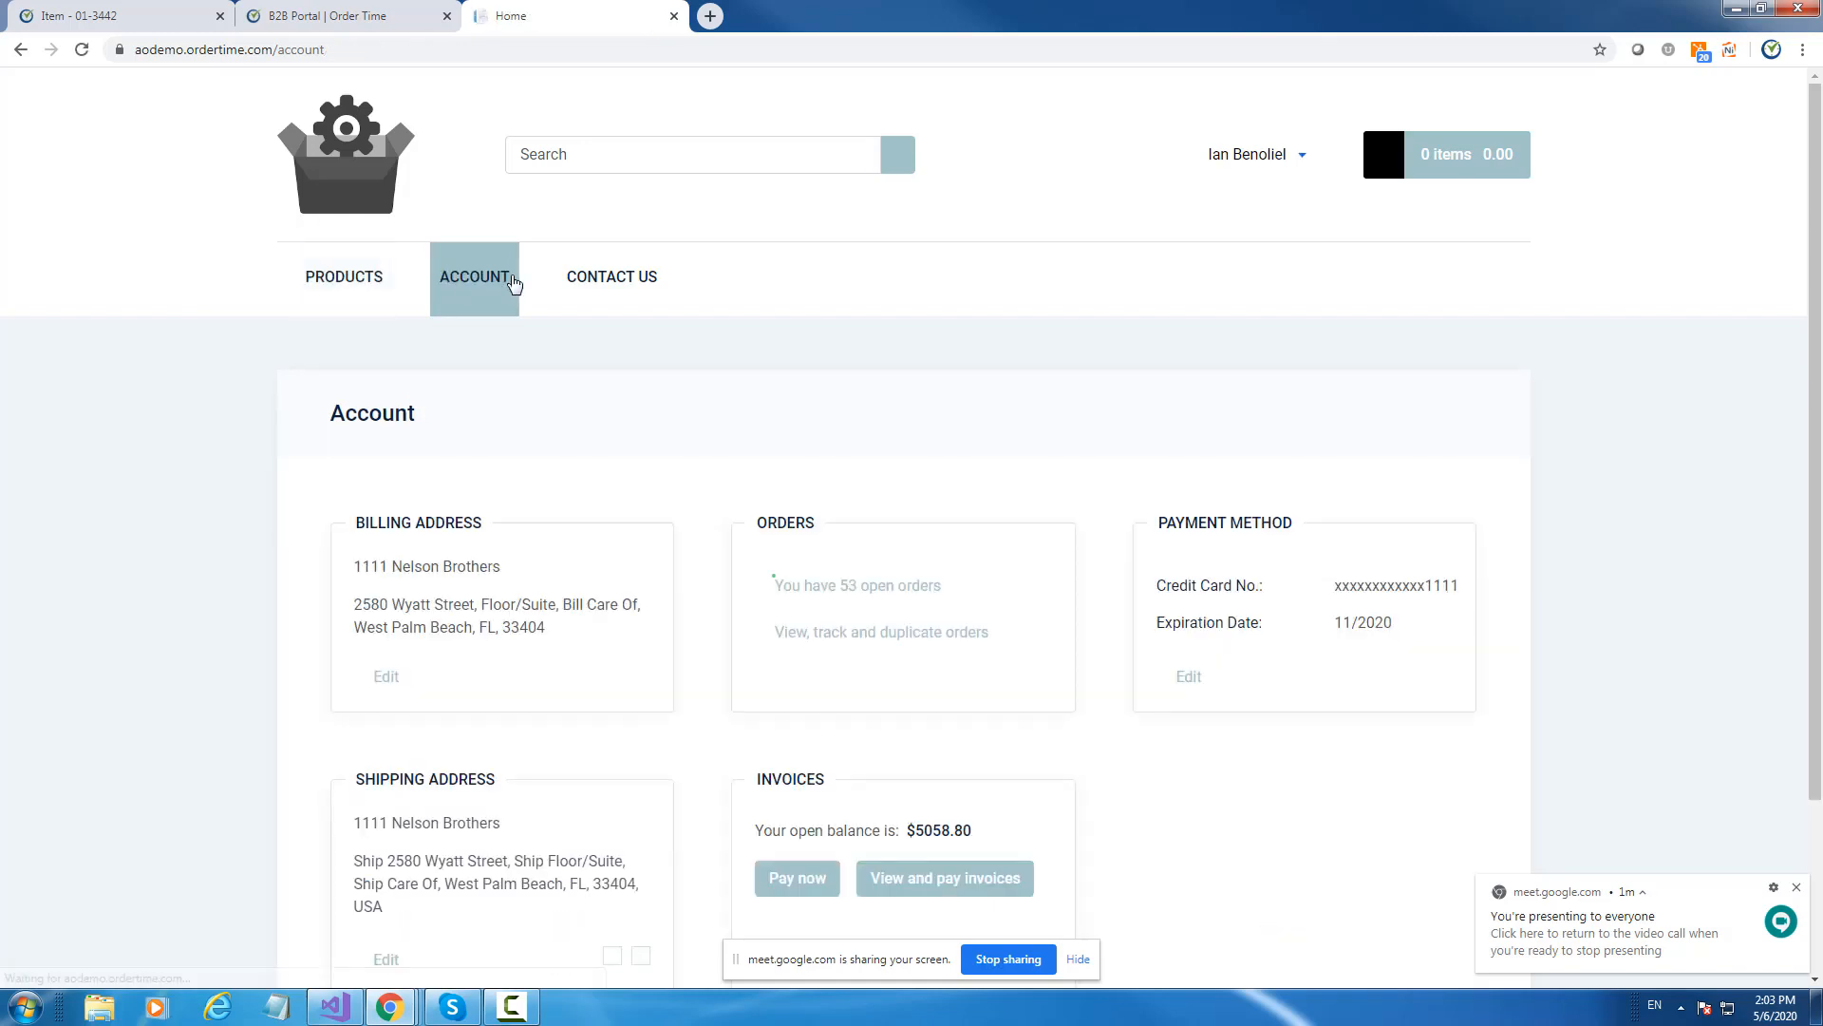
scroll(978, 398, down, 2)
click(798, 657)
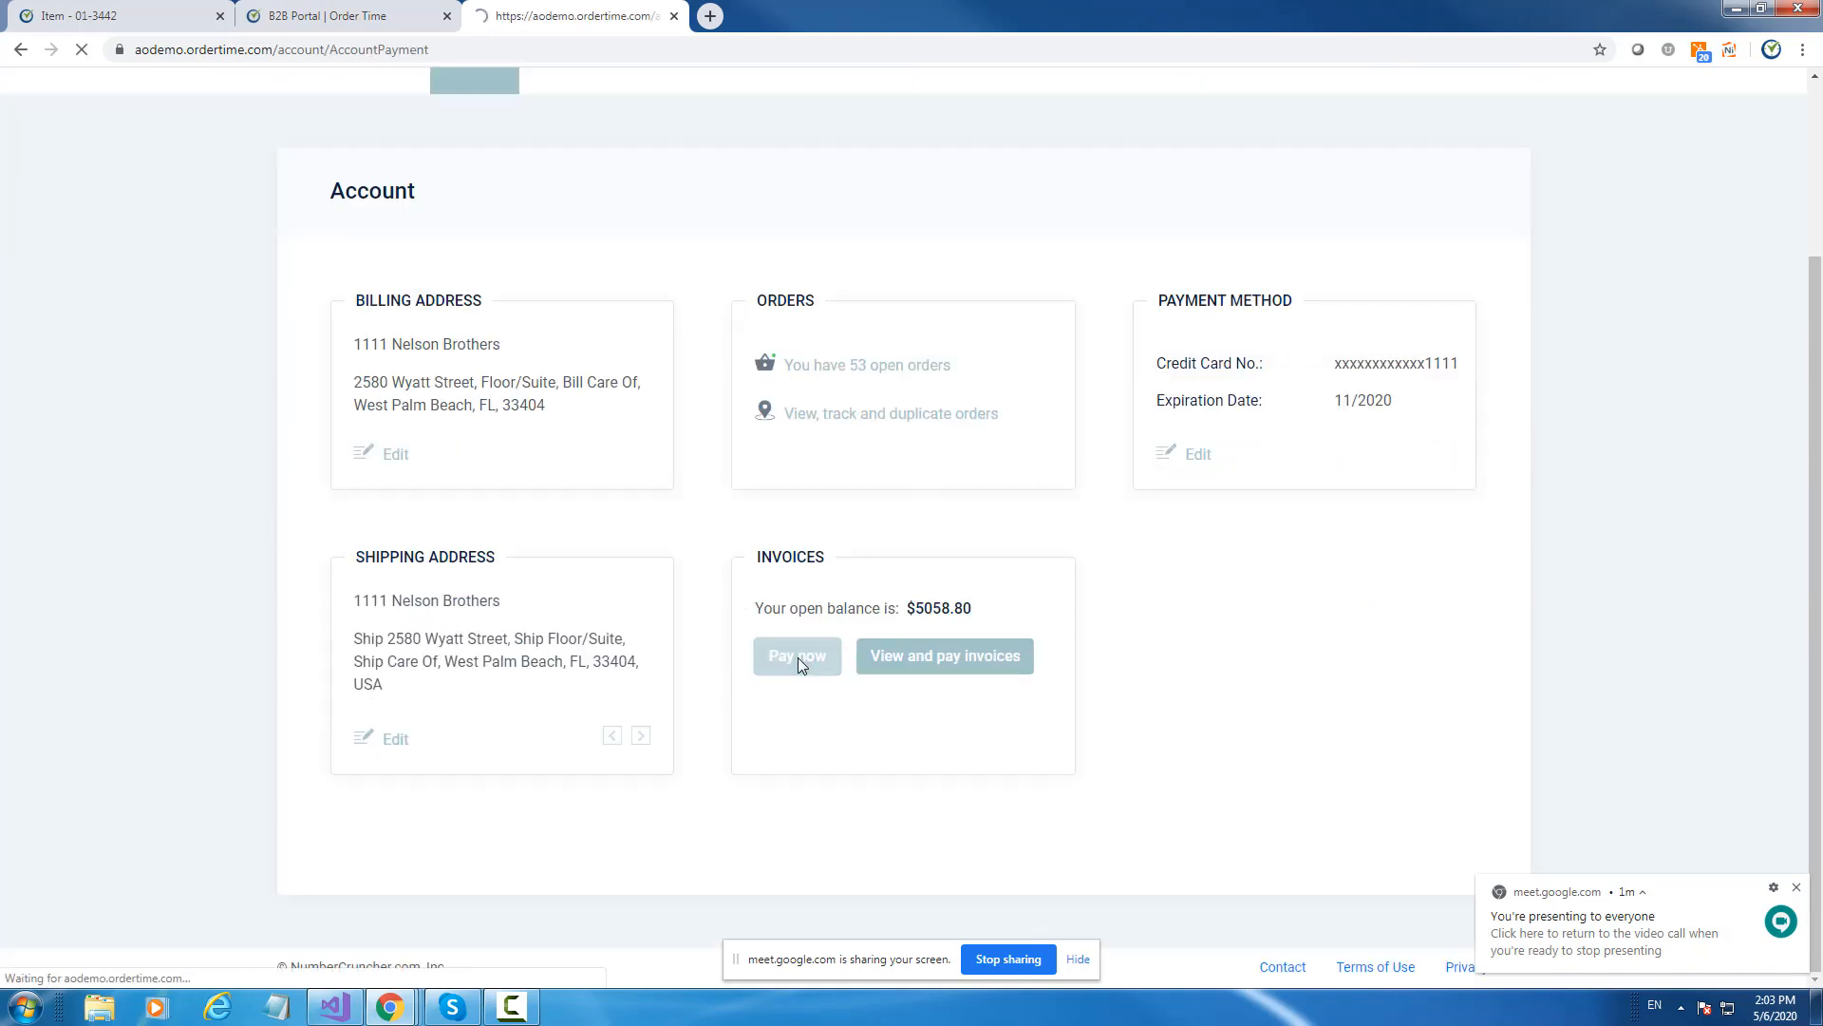
scroll(818, 584, down, 2)
scroll(797, 531, up, 2)
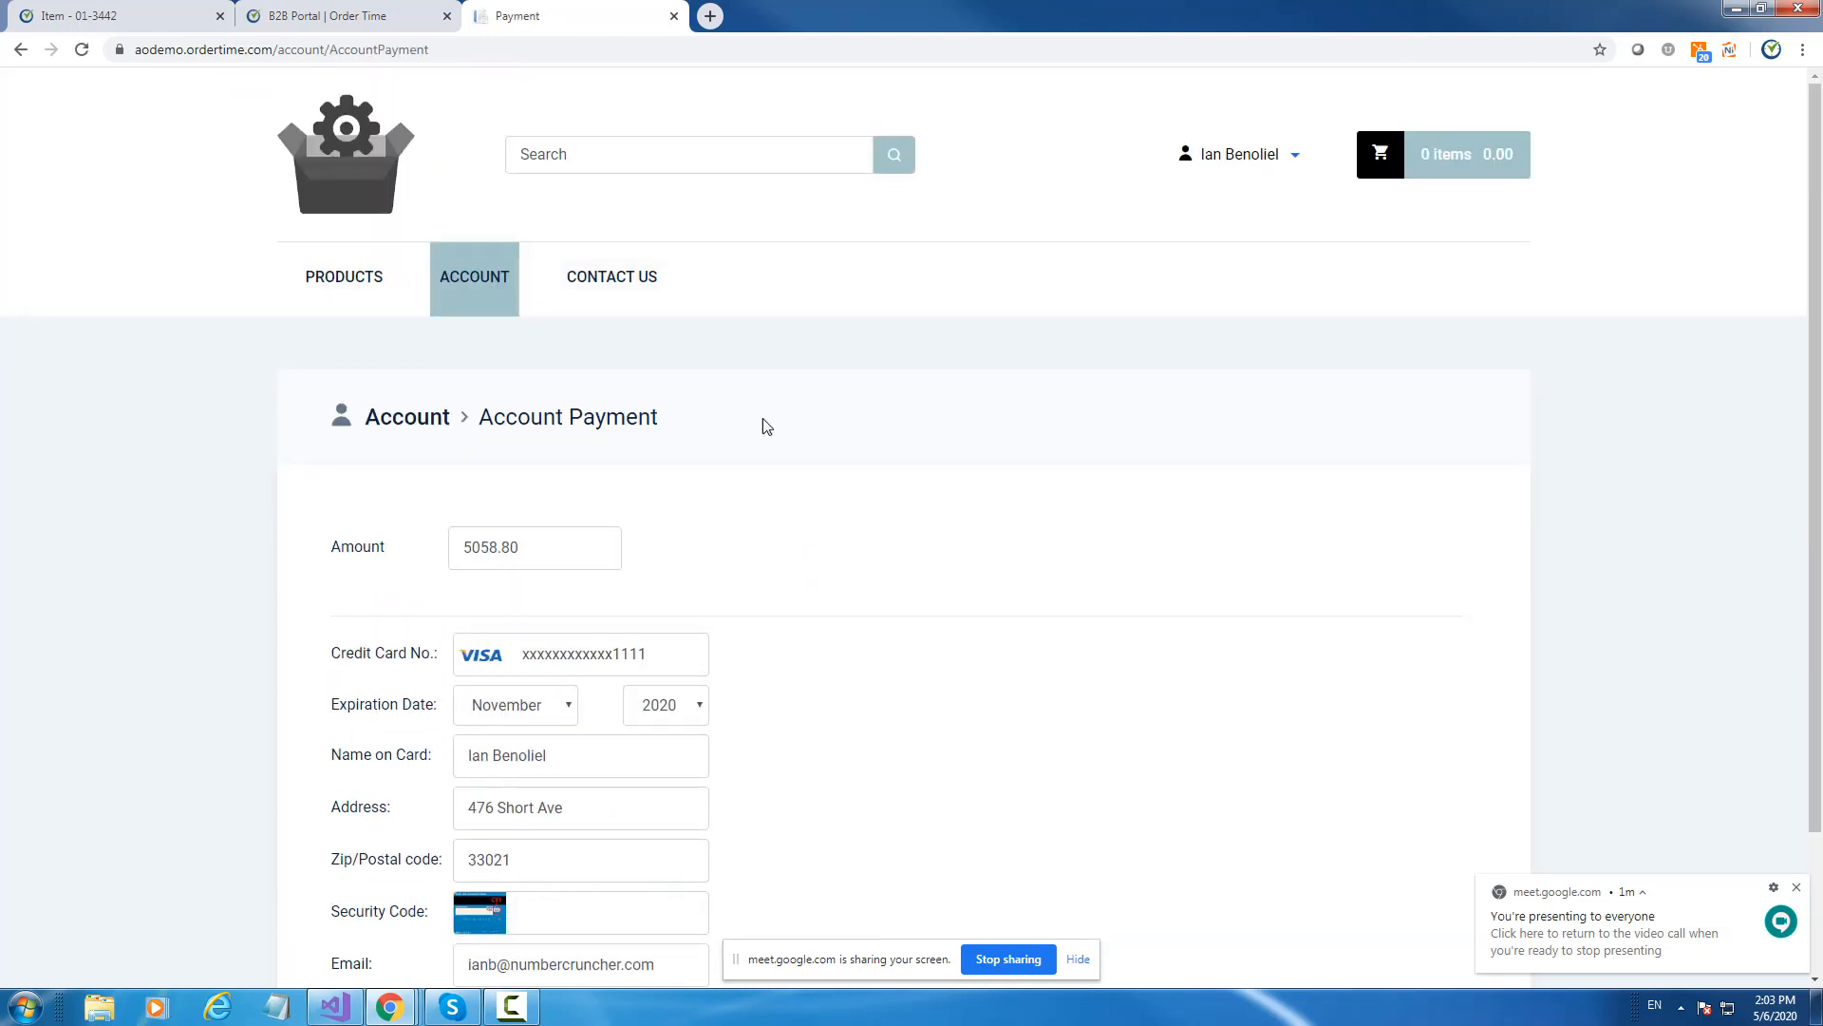
Visit the product catalogue, return to the account, and cycle through both shipping addresses.
click(371, 272)
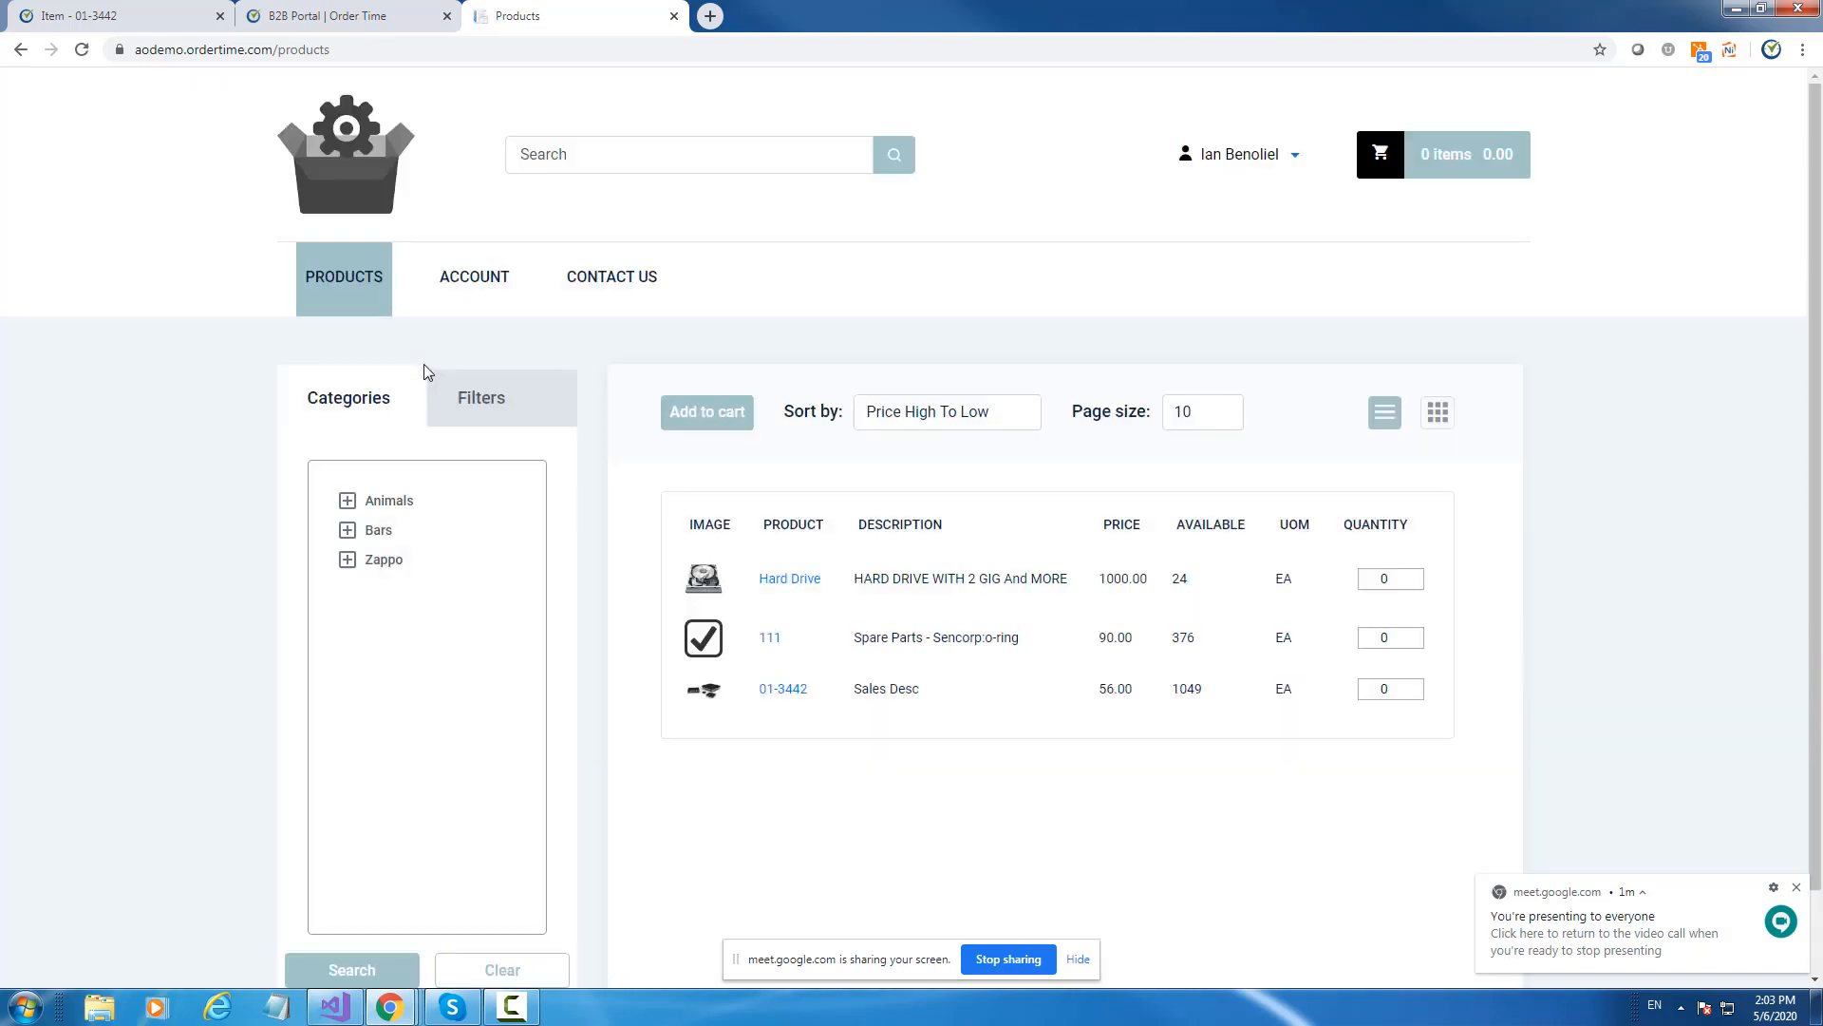
click(469, 288)
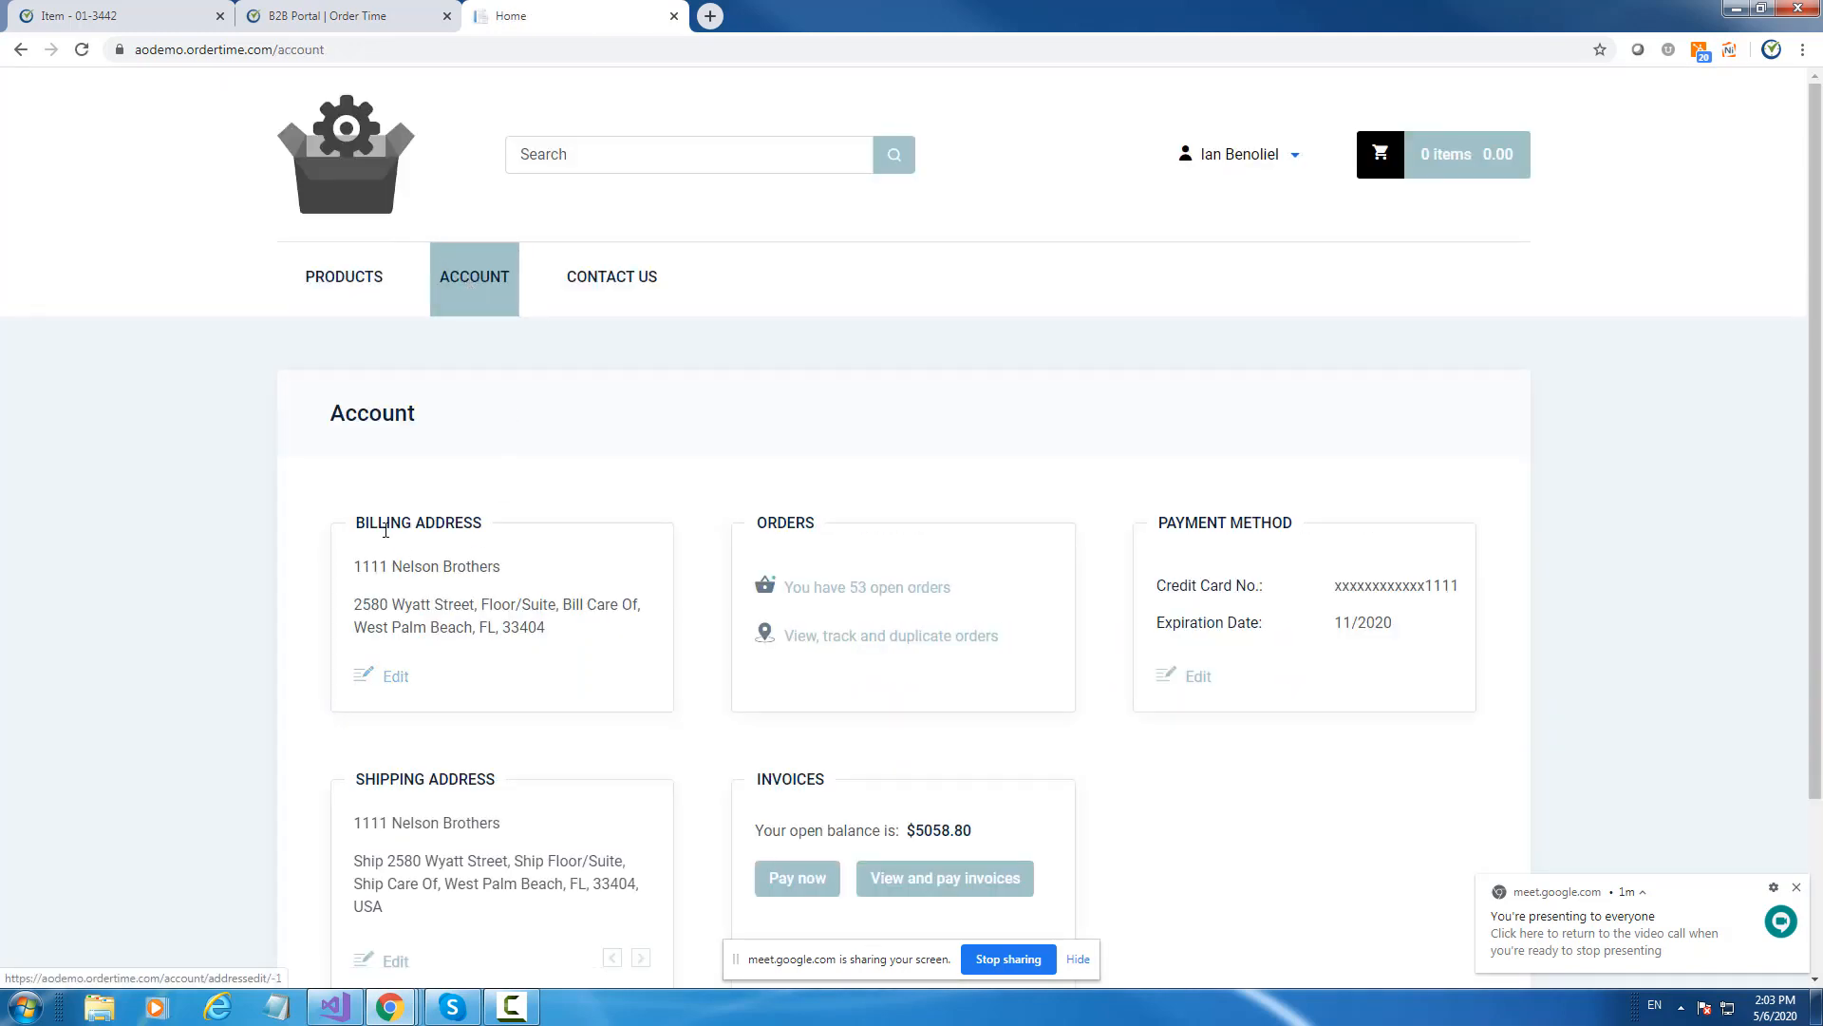
scroll(1324, 277, down, 2)
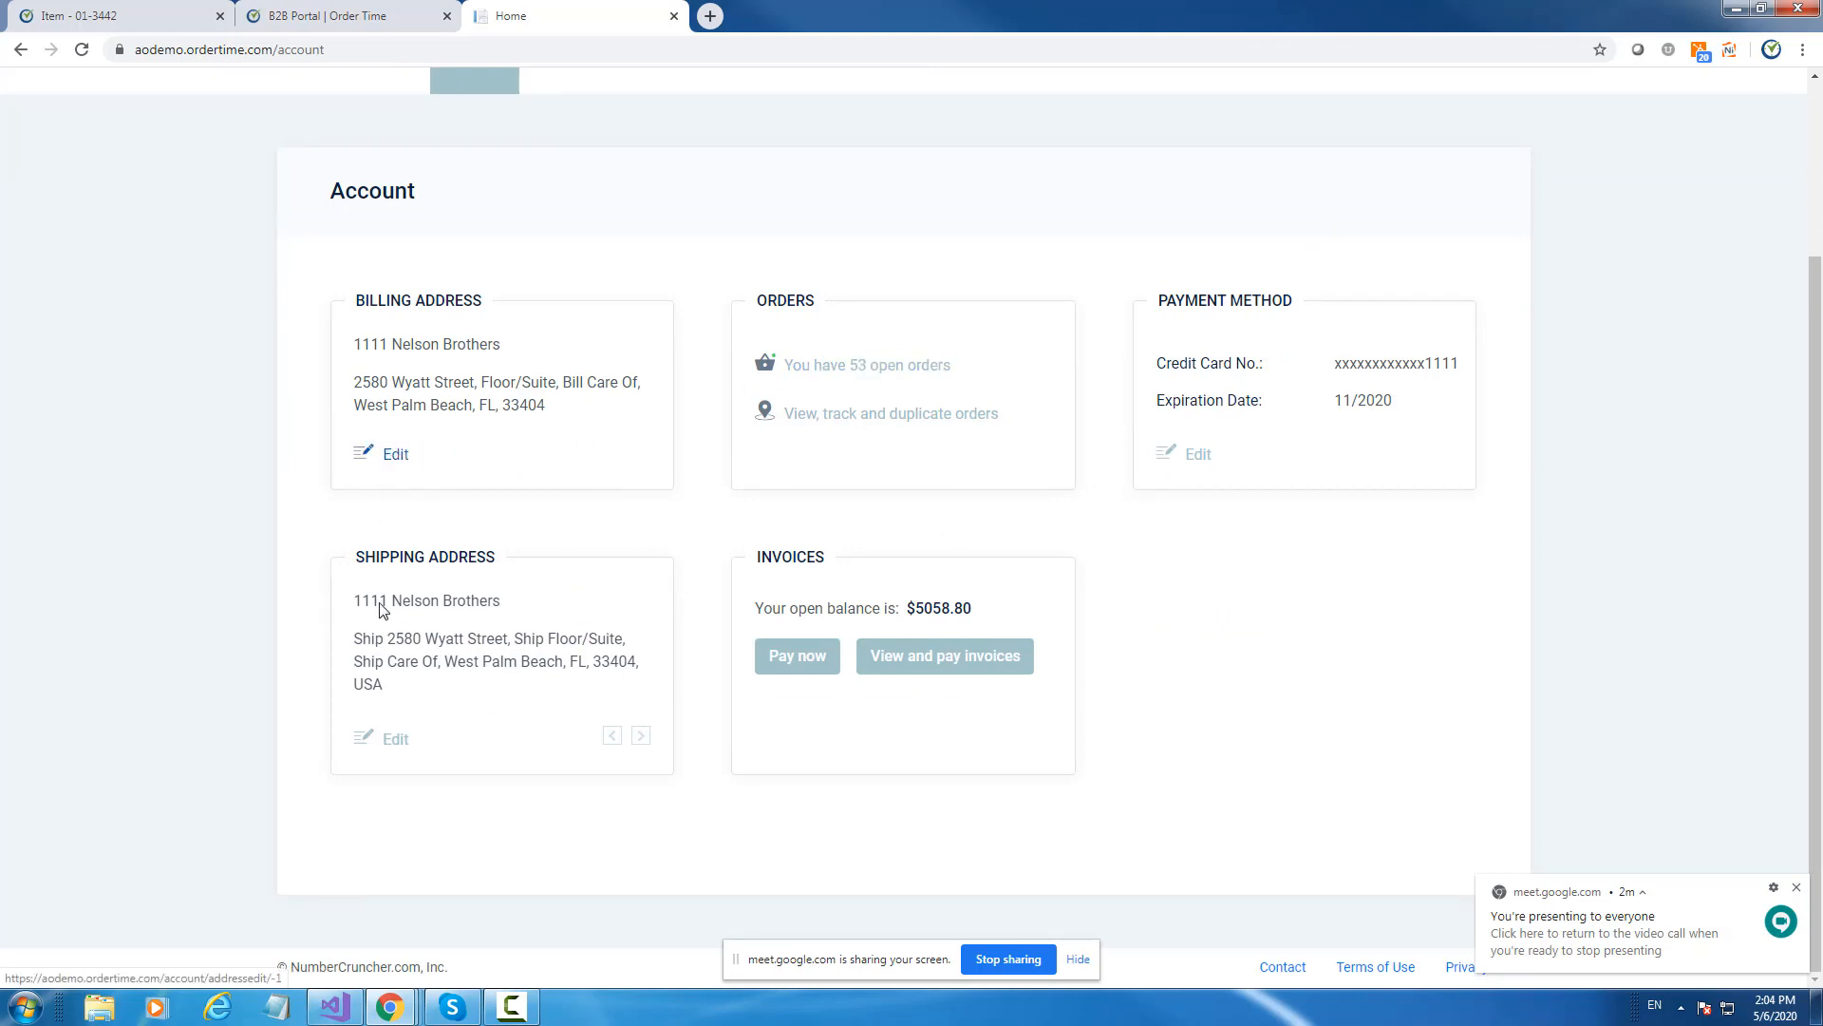
click(641, 738)
click(611, 737)
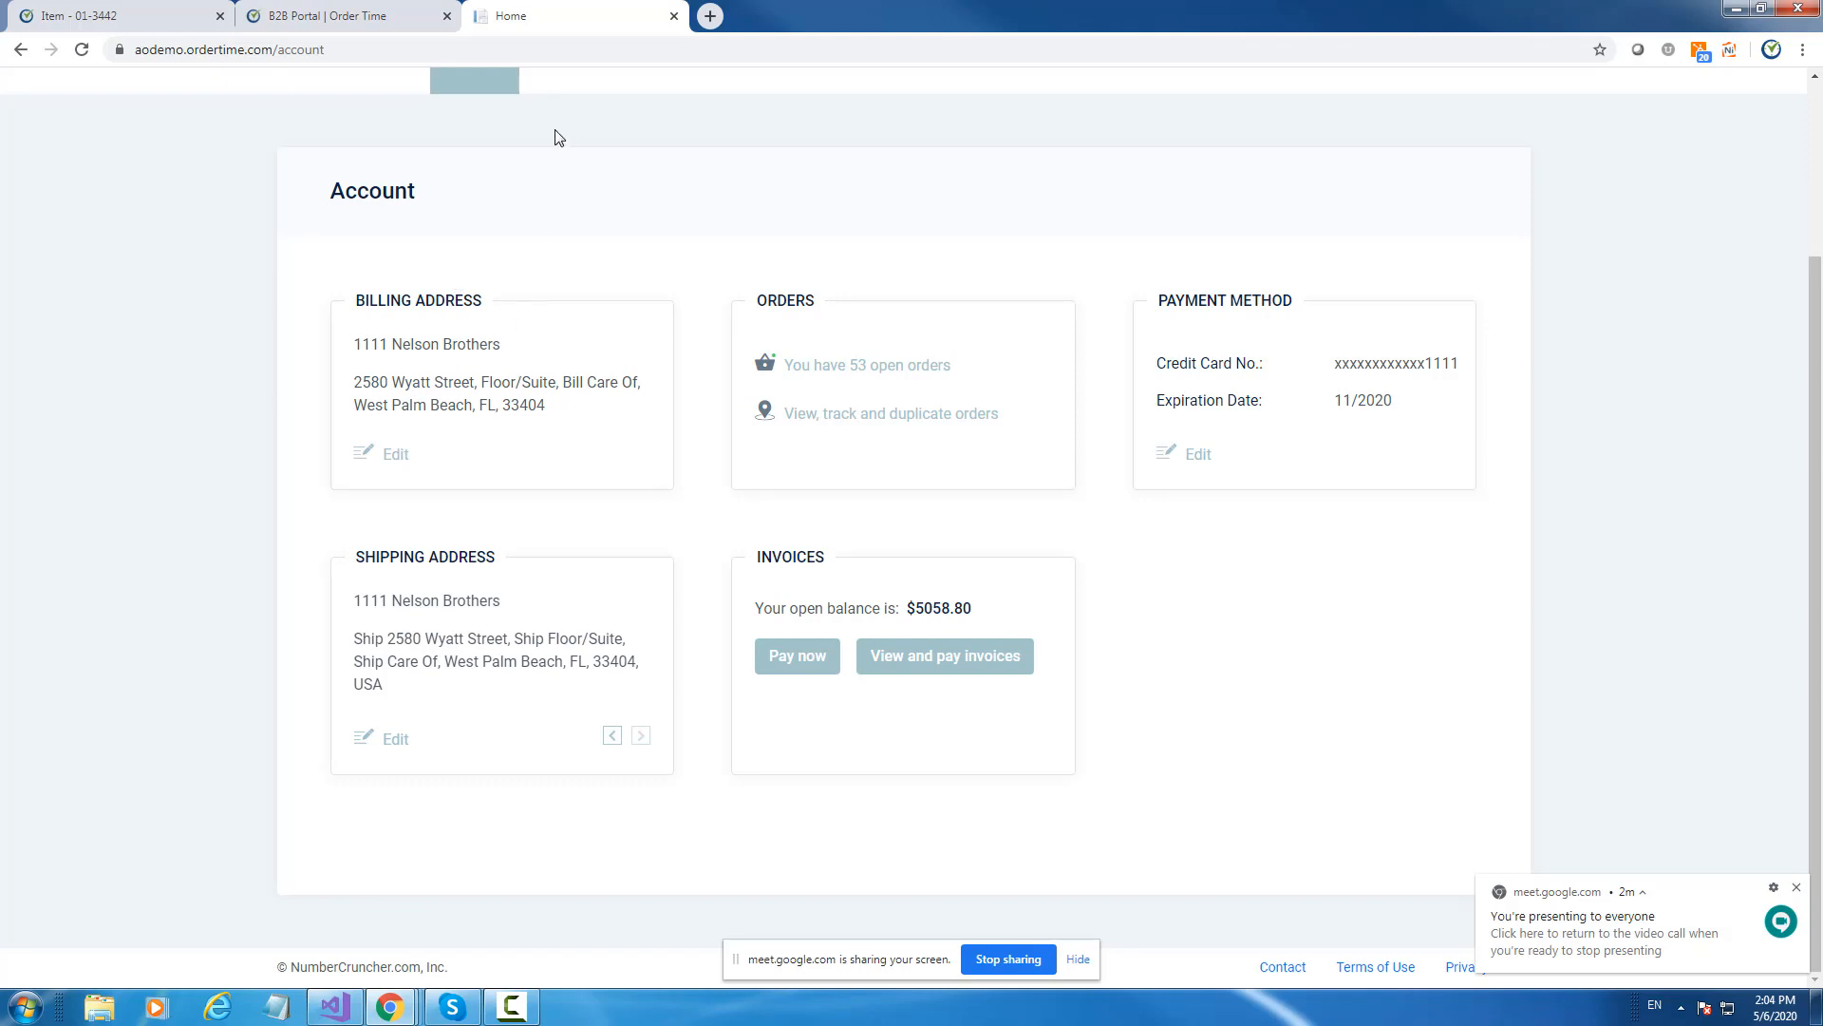
scroll(1134, 456, up, 3)
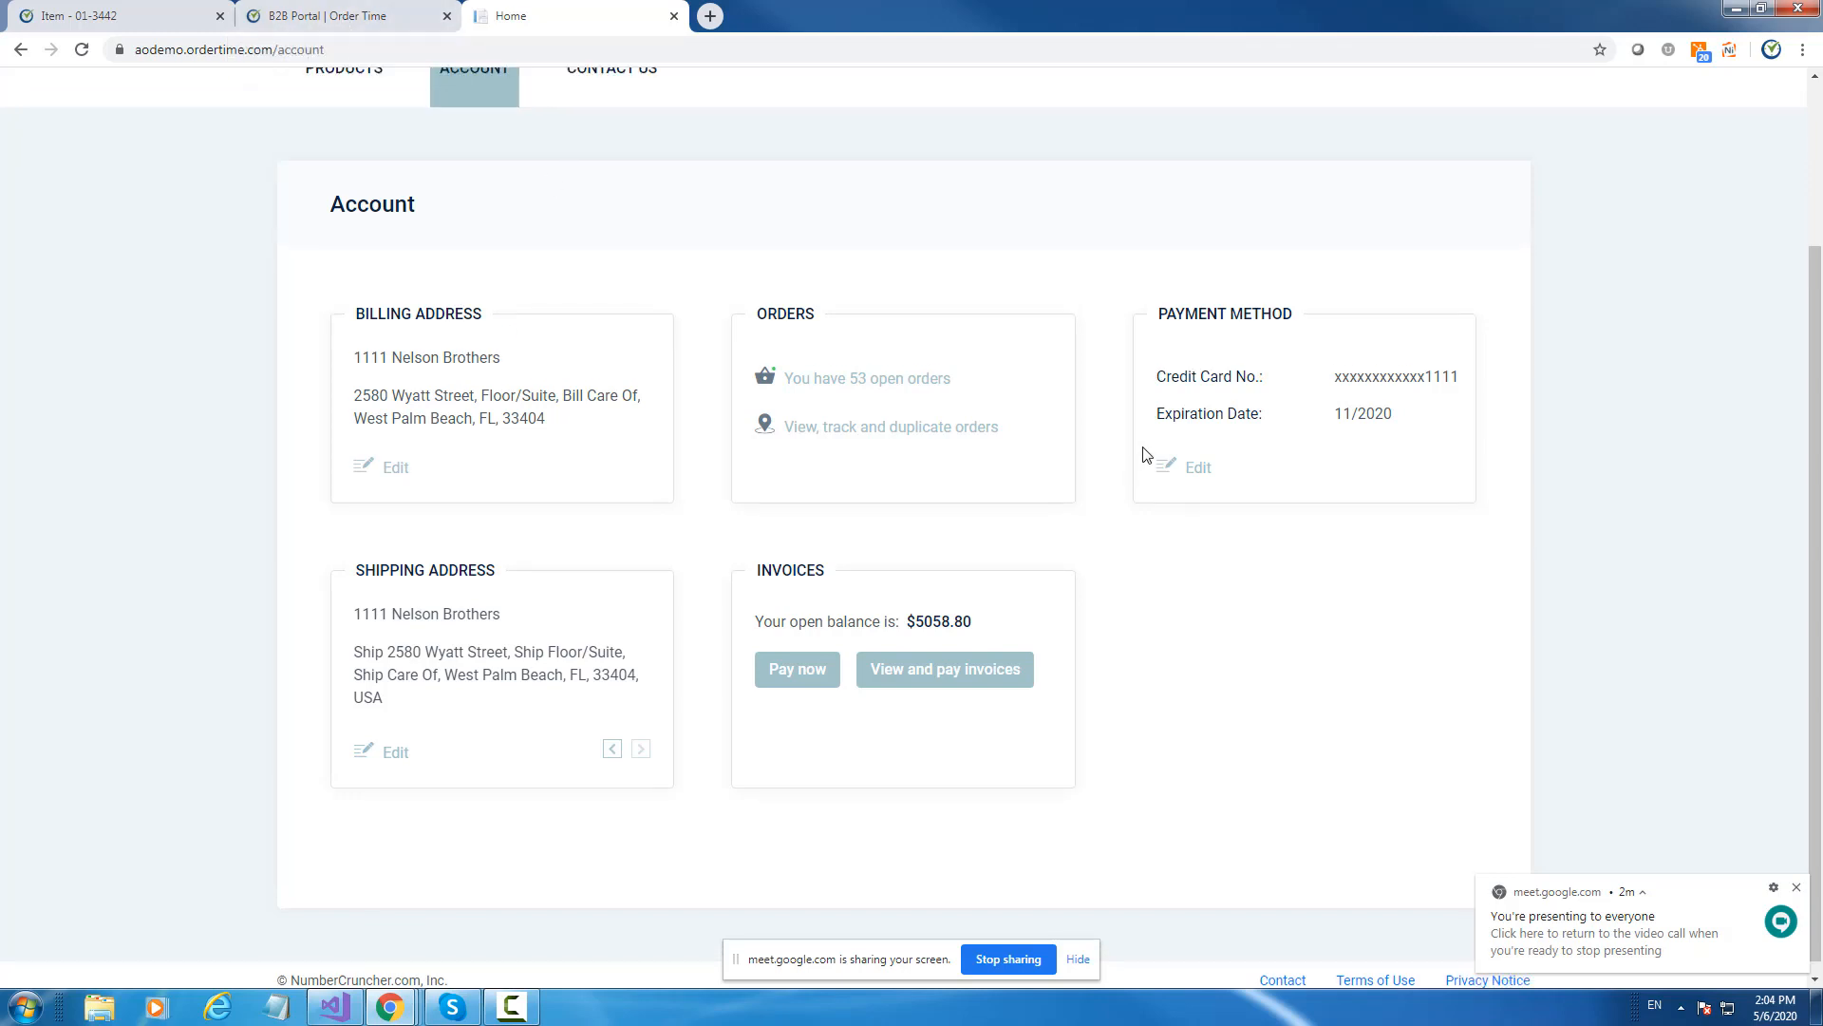
click(344, 280)
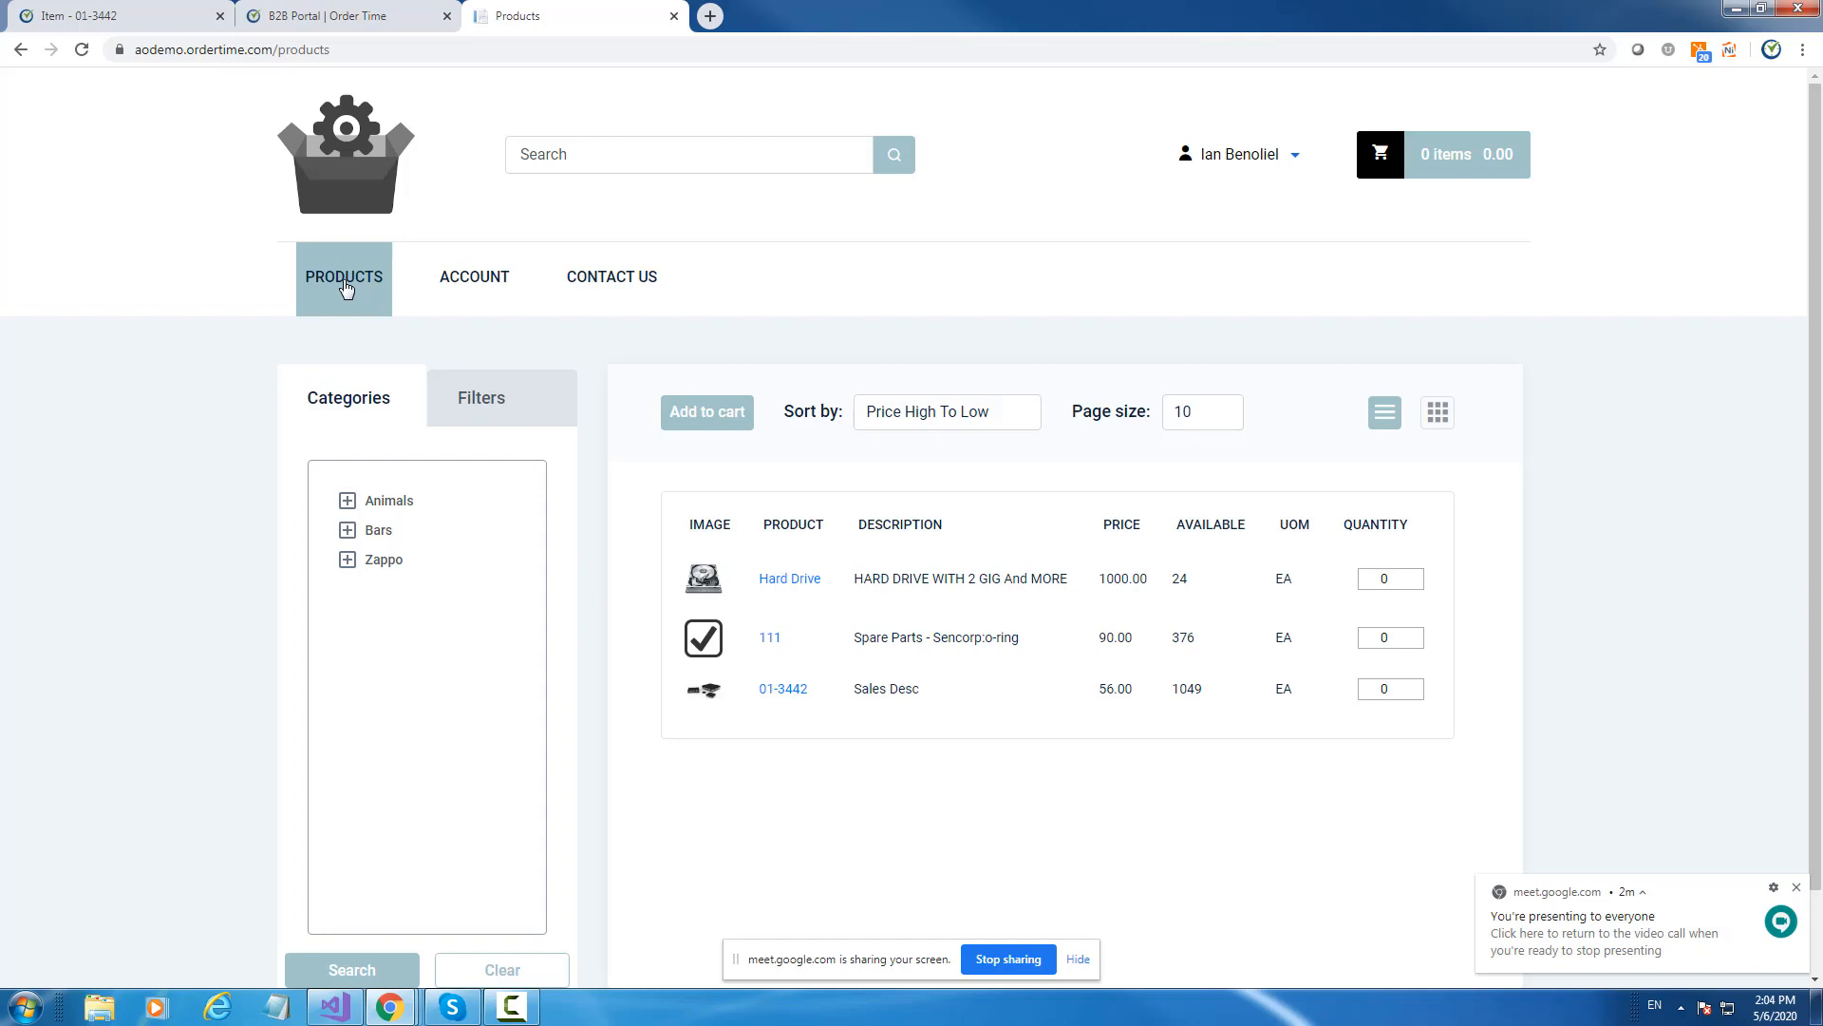
click(501, 302)
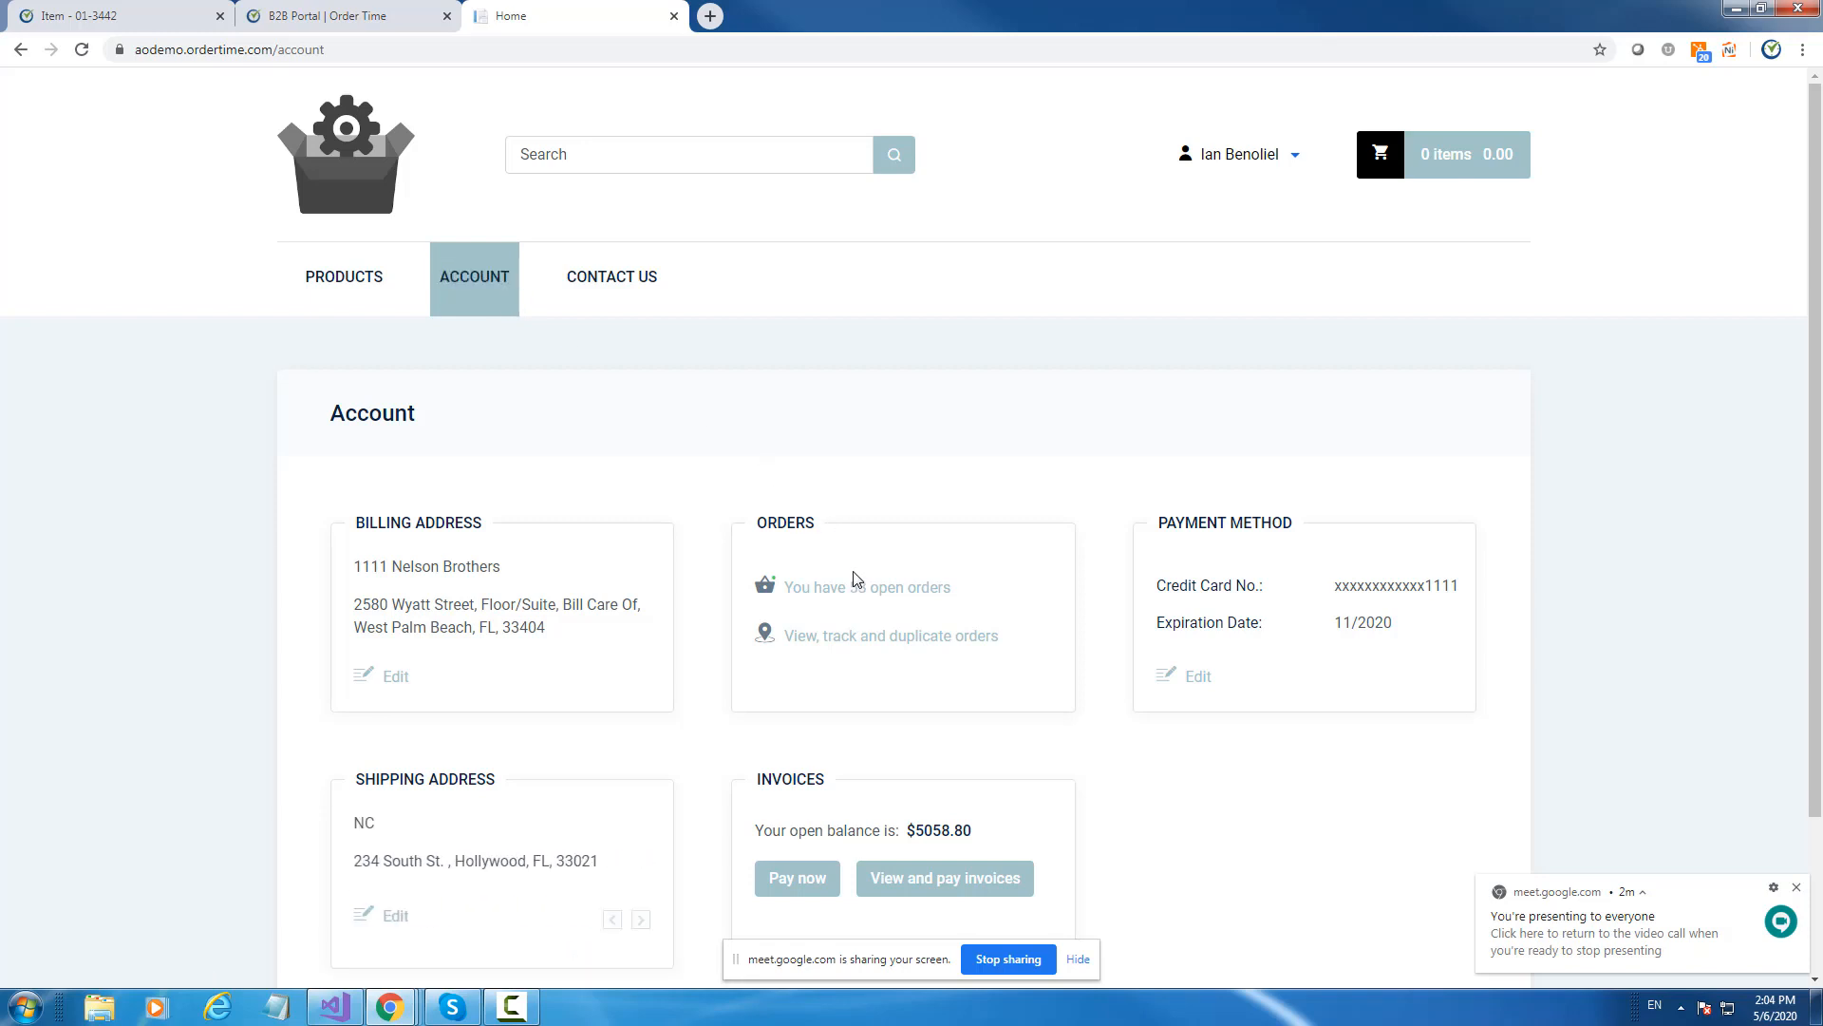
scroll(935, 475, down, 2)
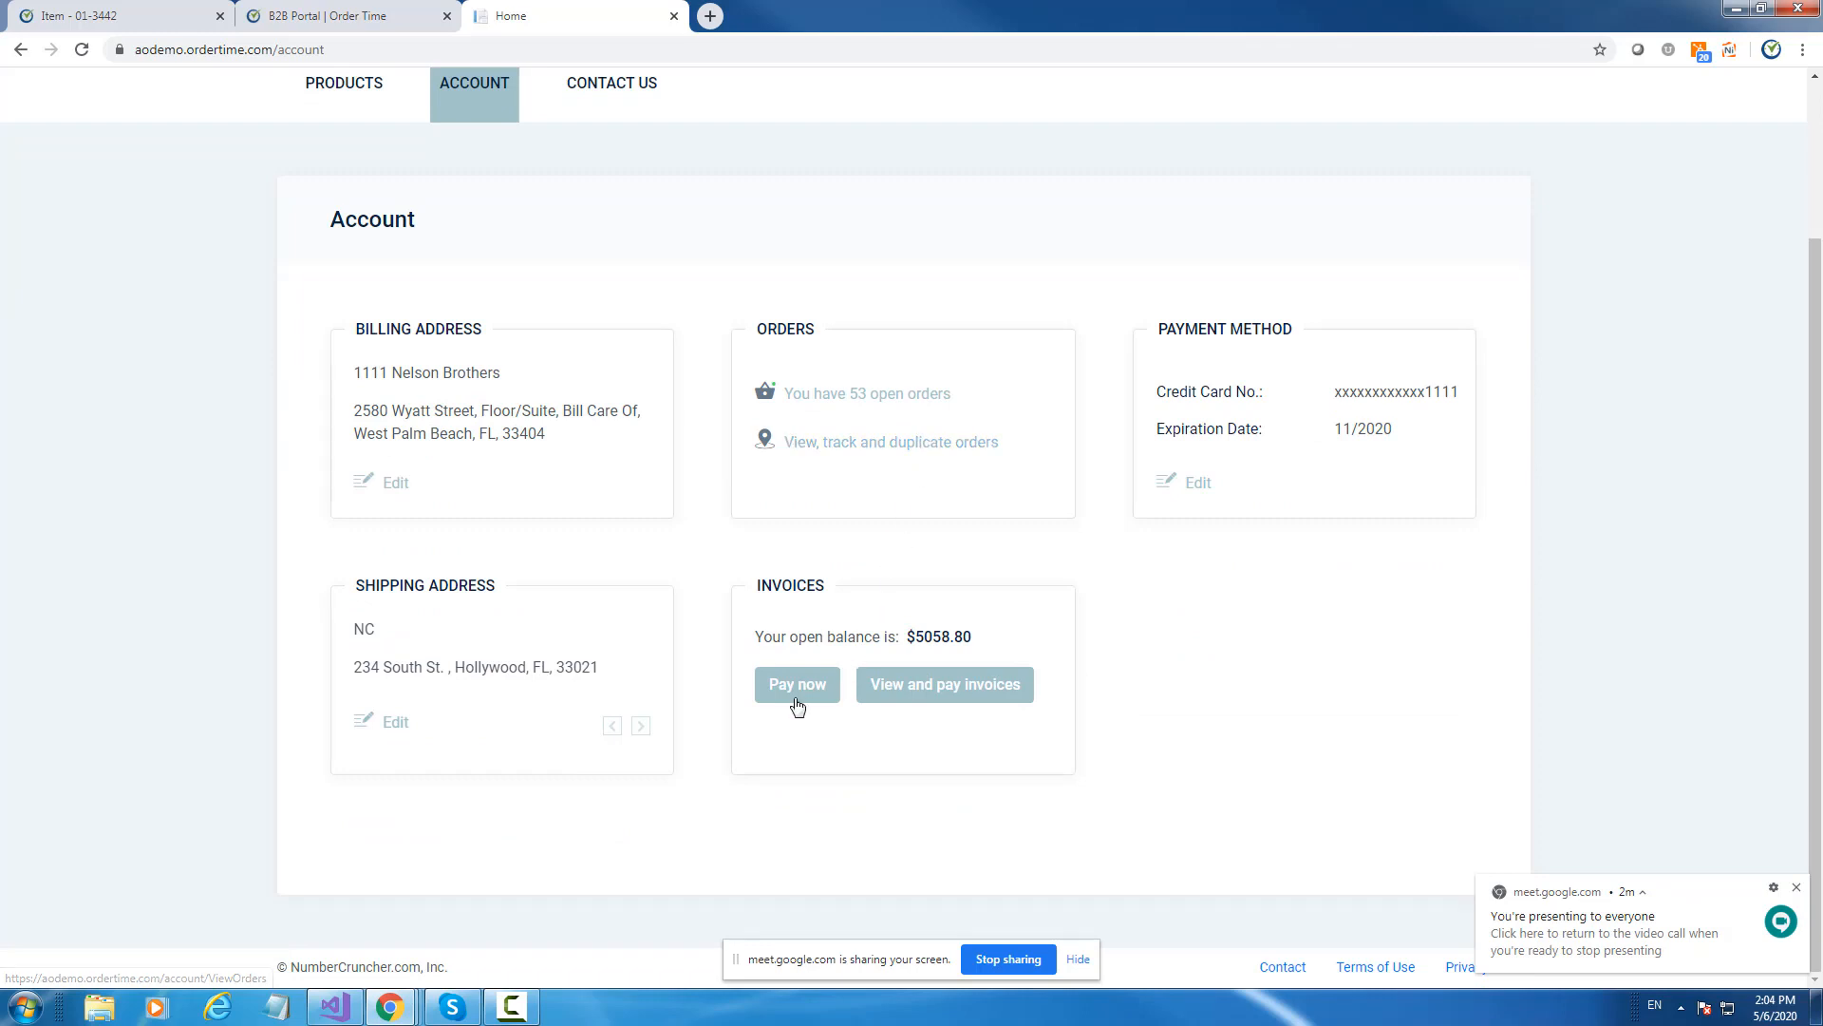
Sort the invoices by date descending and open invoice 1000377.
click(903, 690)
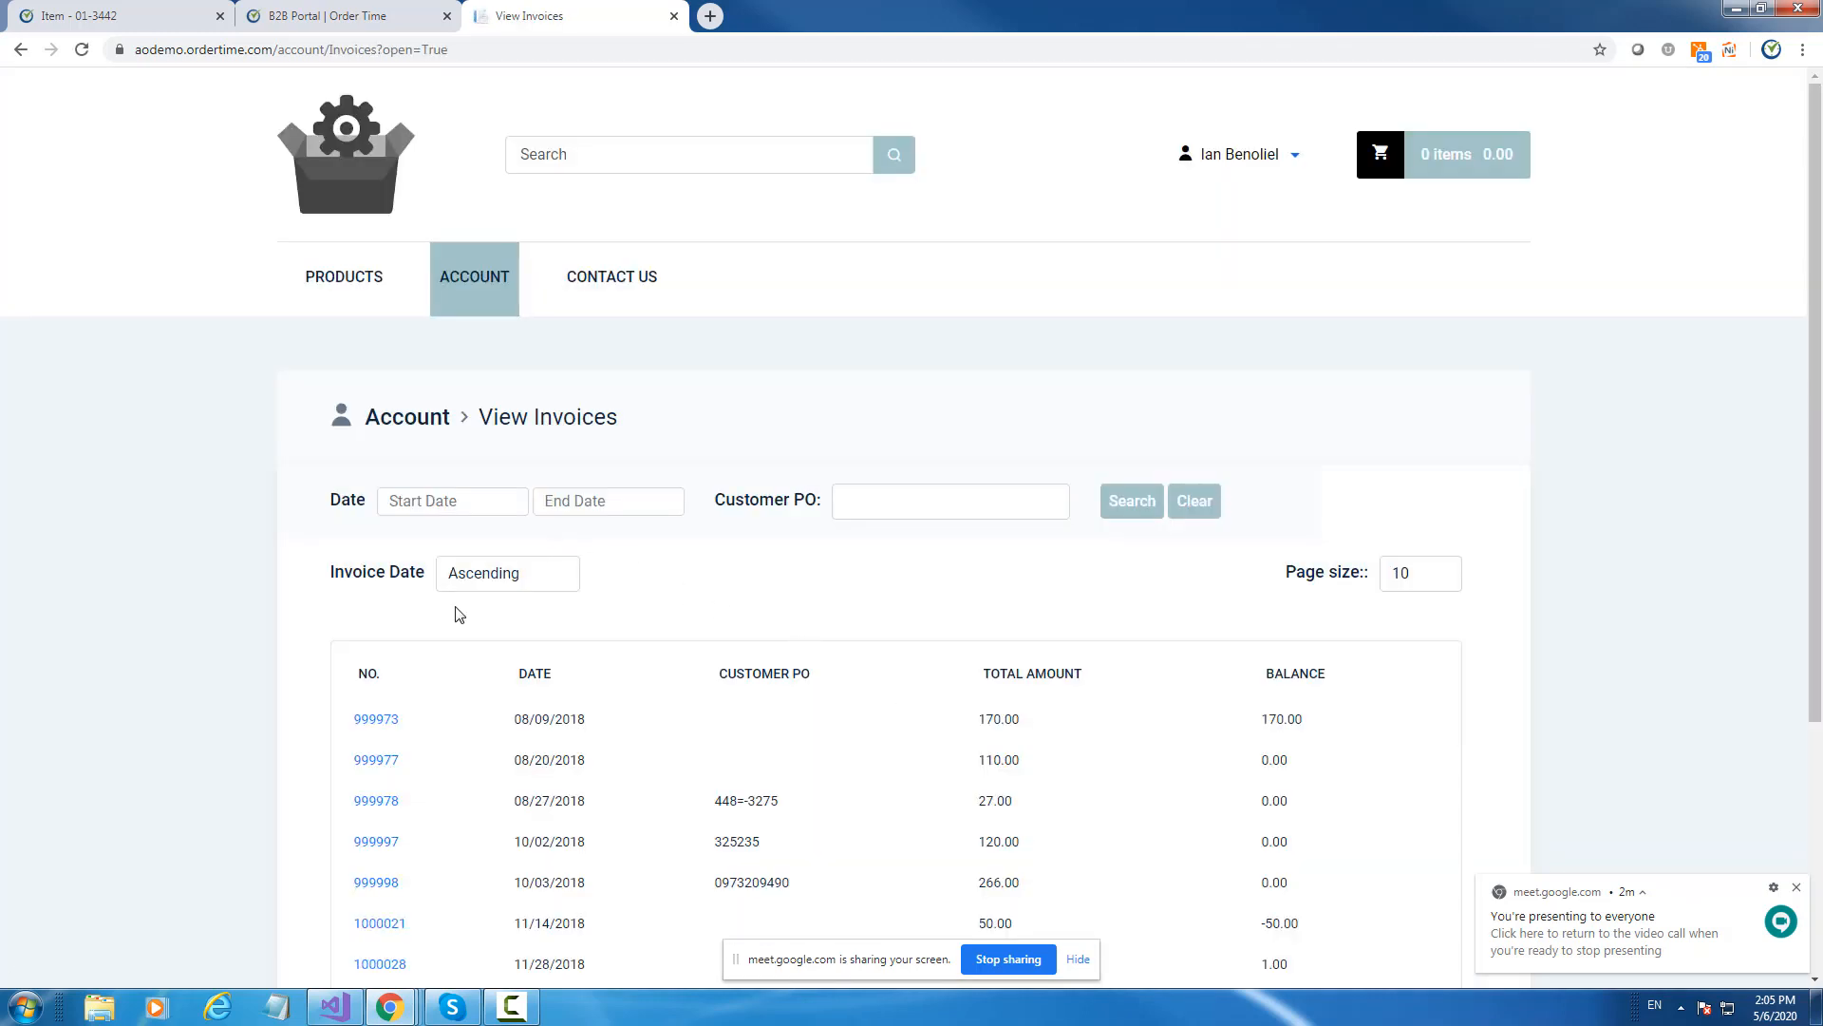
click(500, 583)
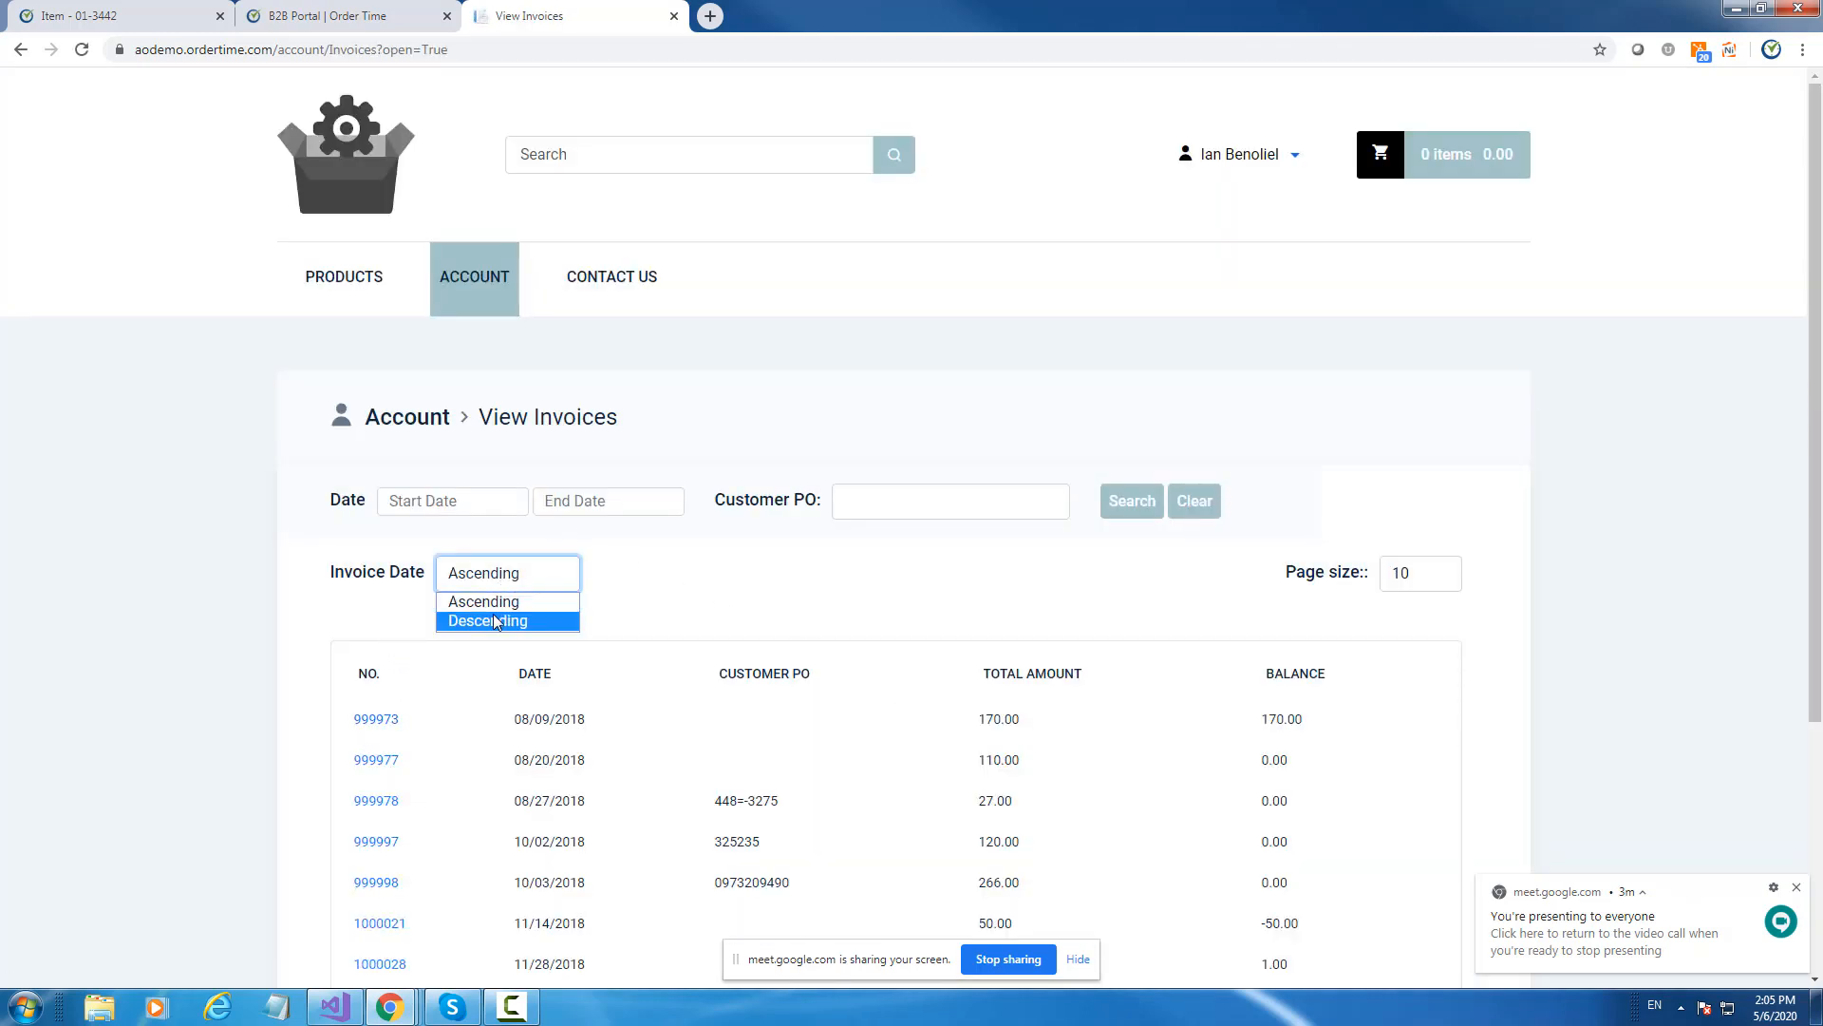
click(493, 620)
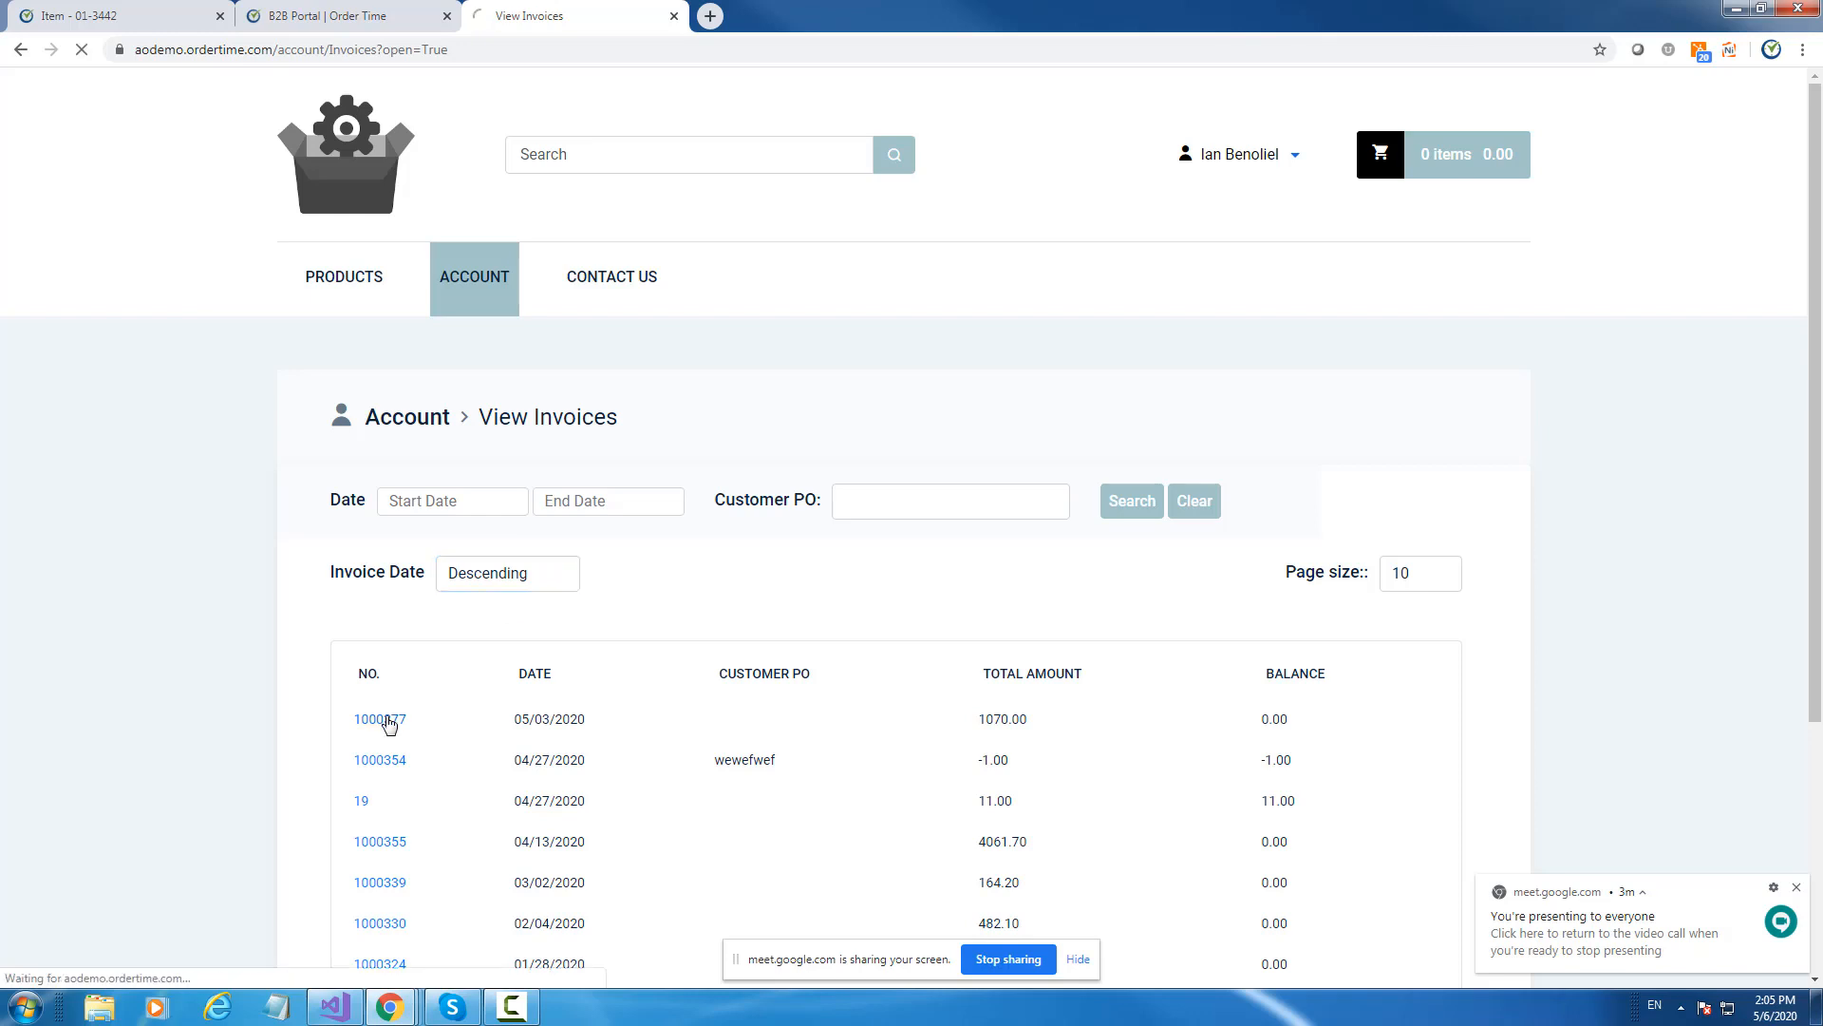
click(384, 719)
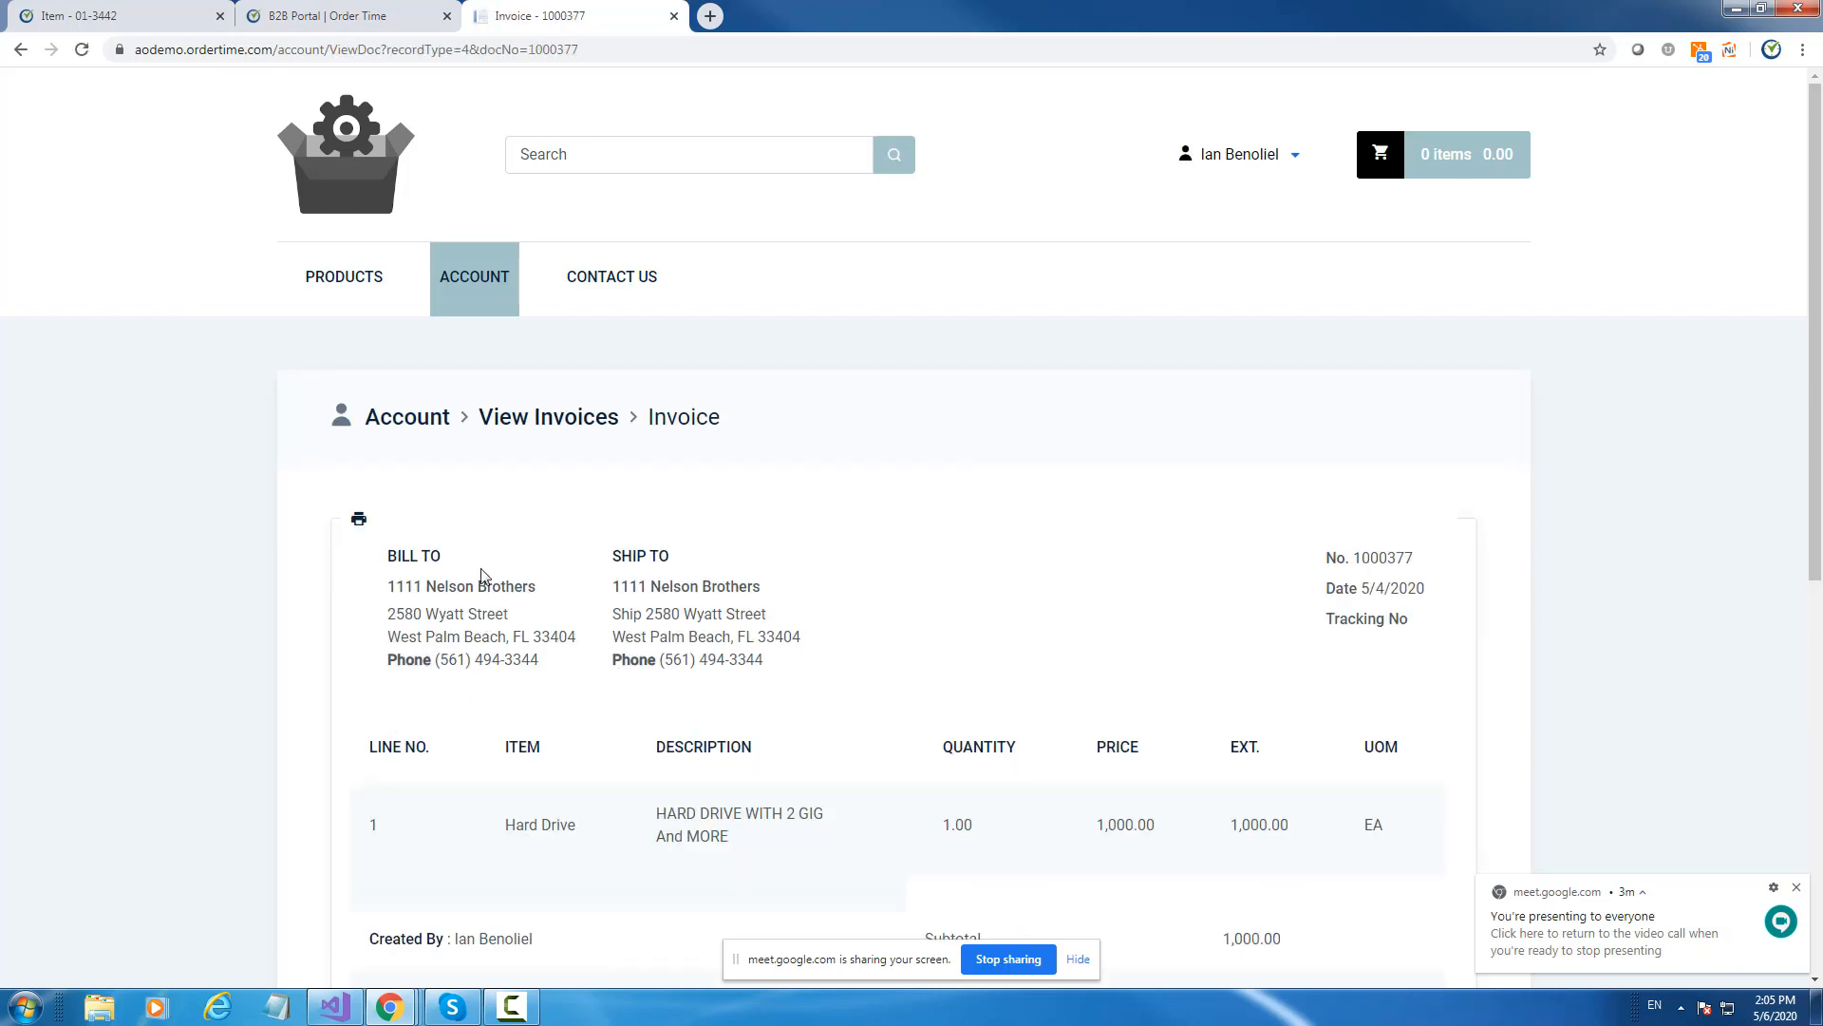
Print invoice 1000377 to PDF, view it, then return to the help articles.
click(358, 520)
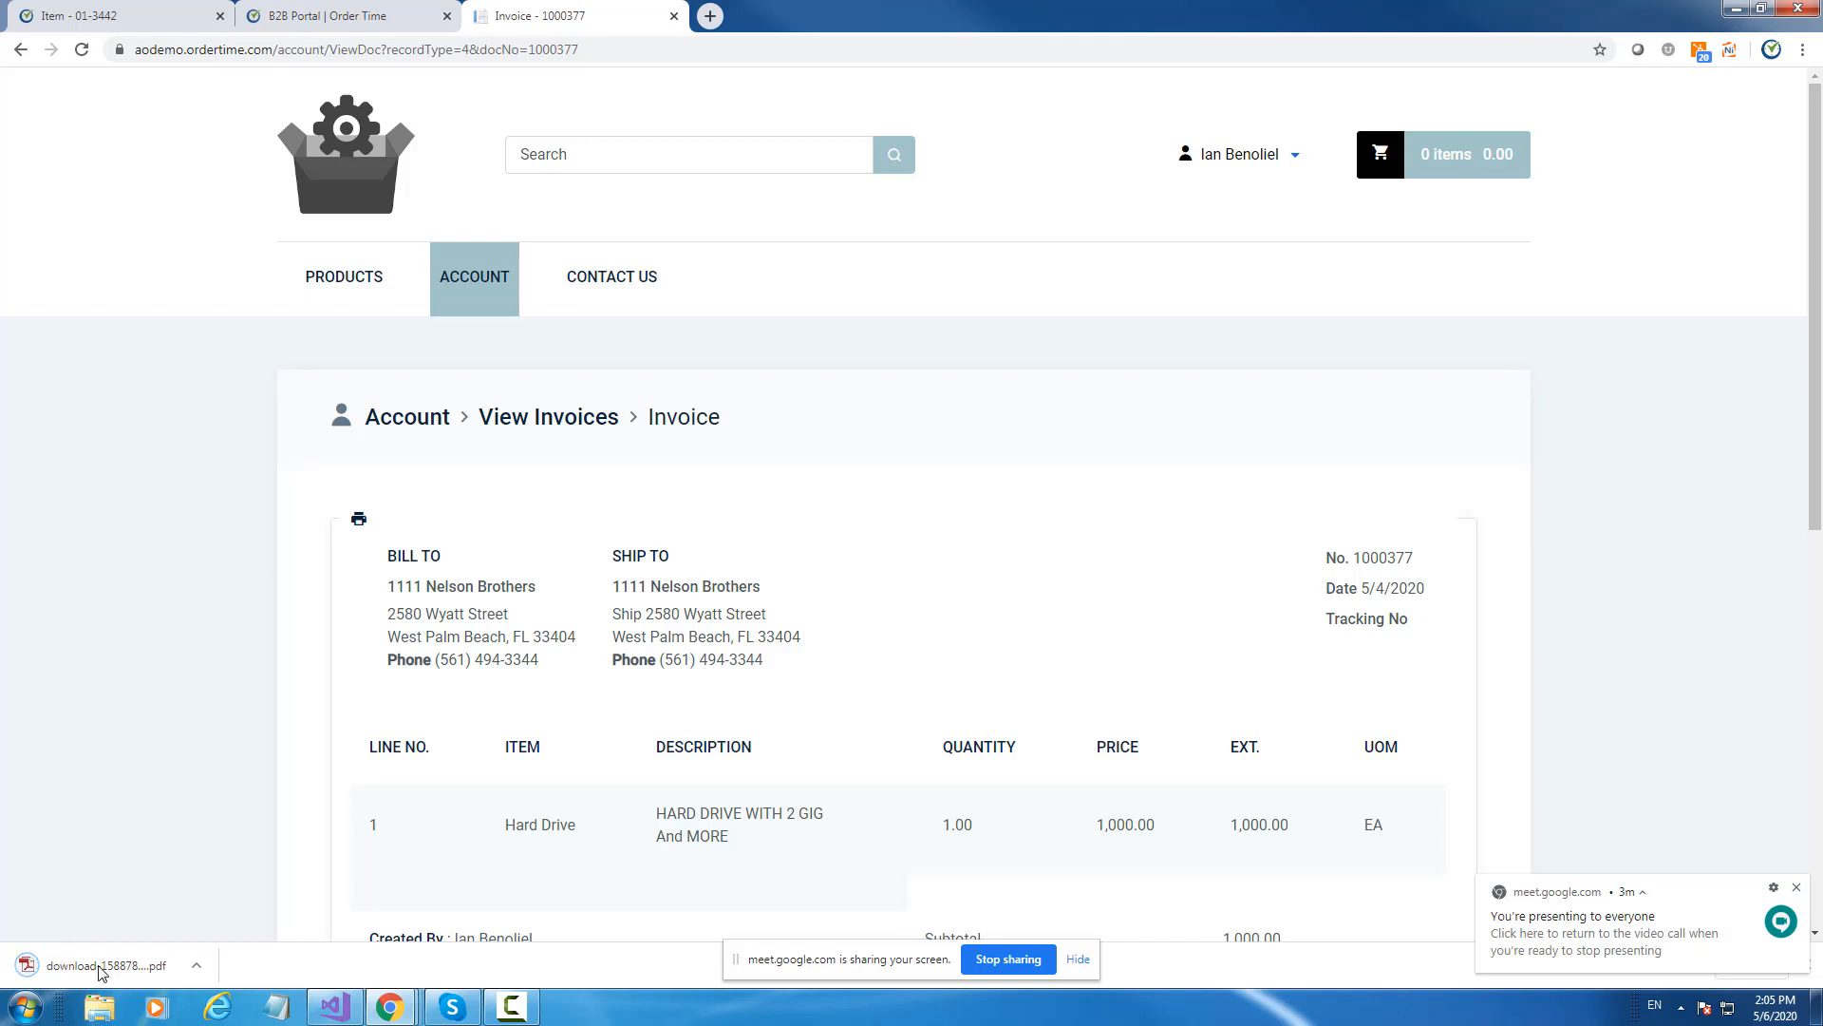
click(102, 967)
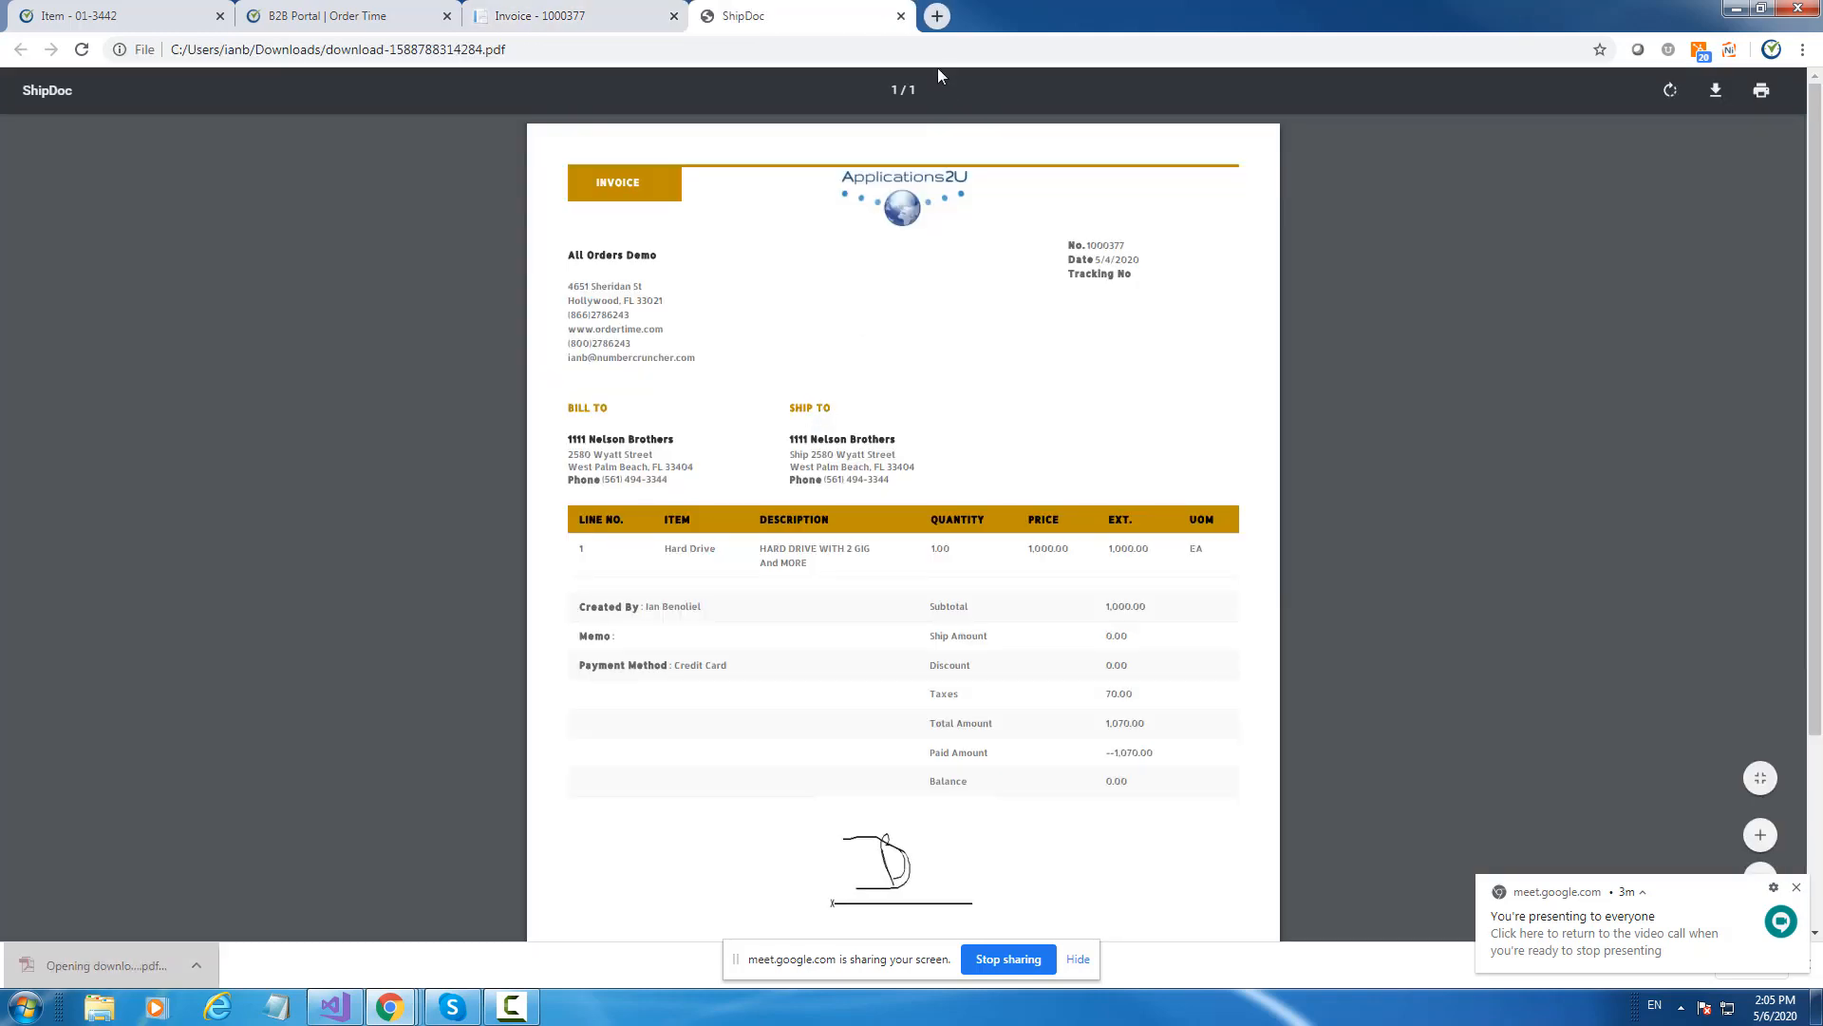
click(900, 16)
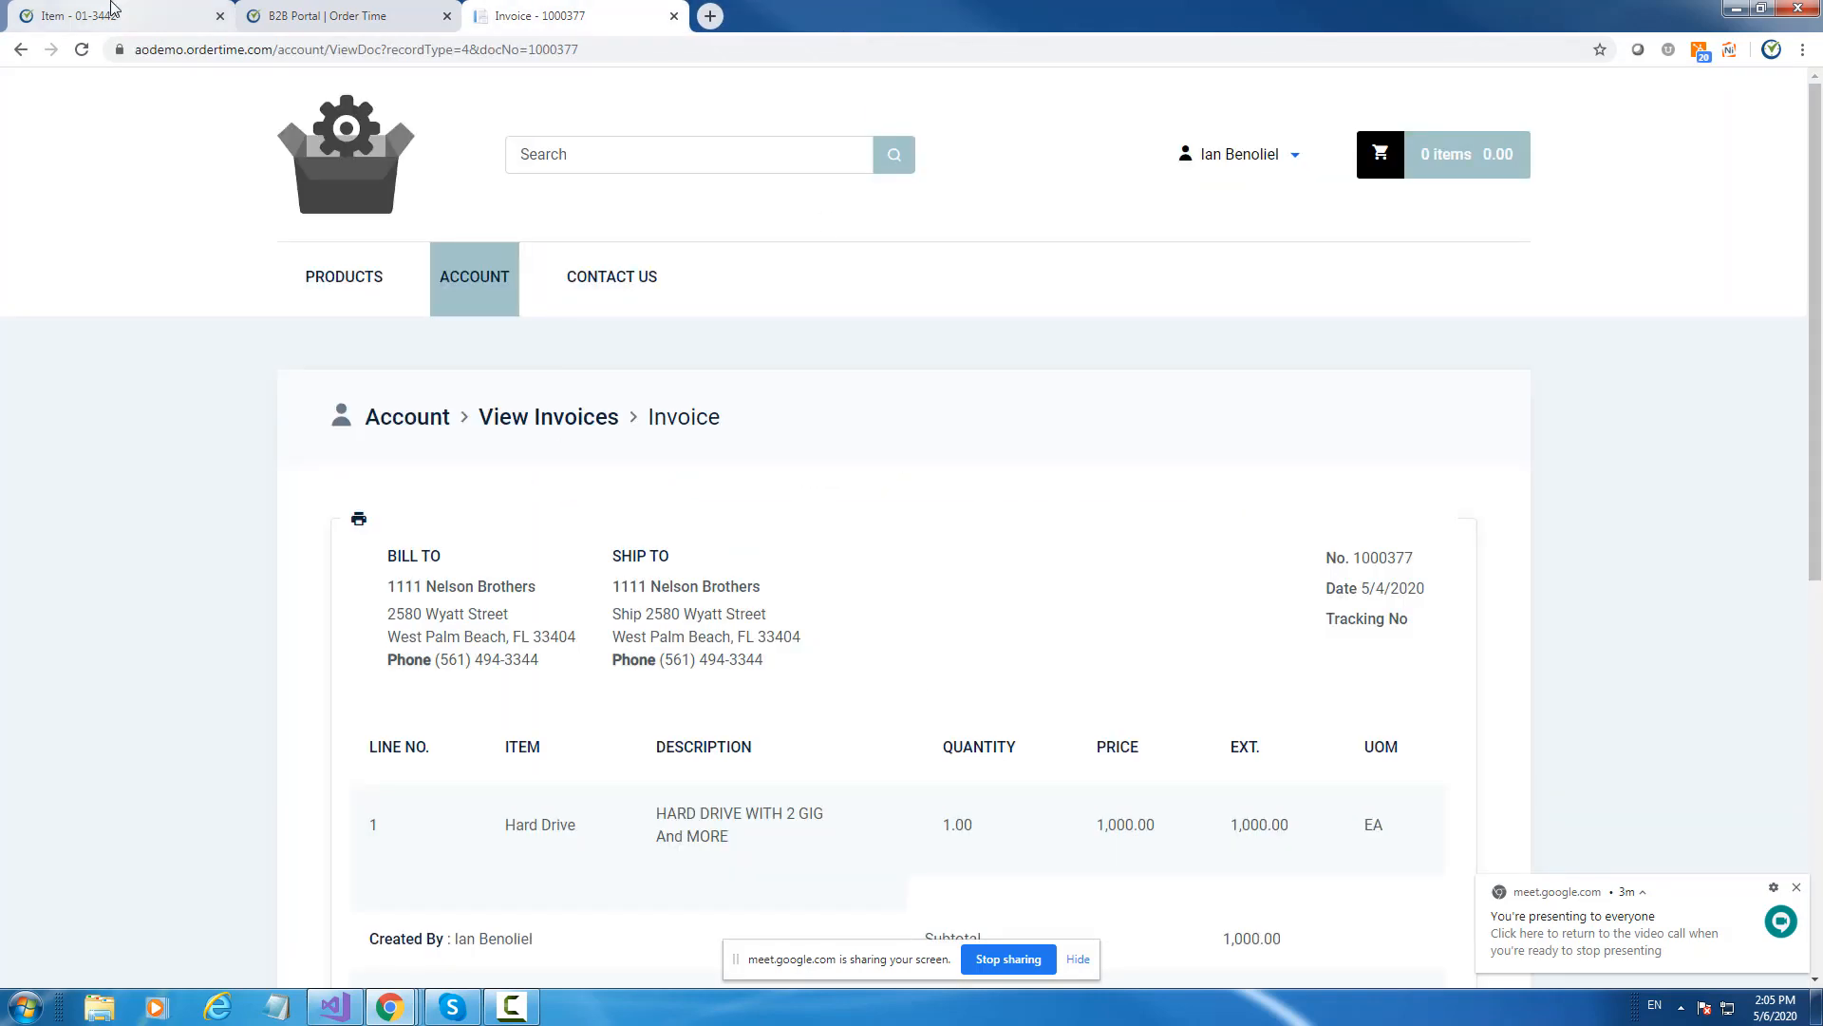
click(305, 8)
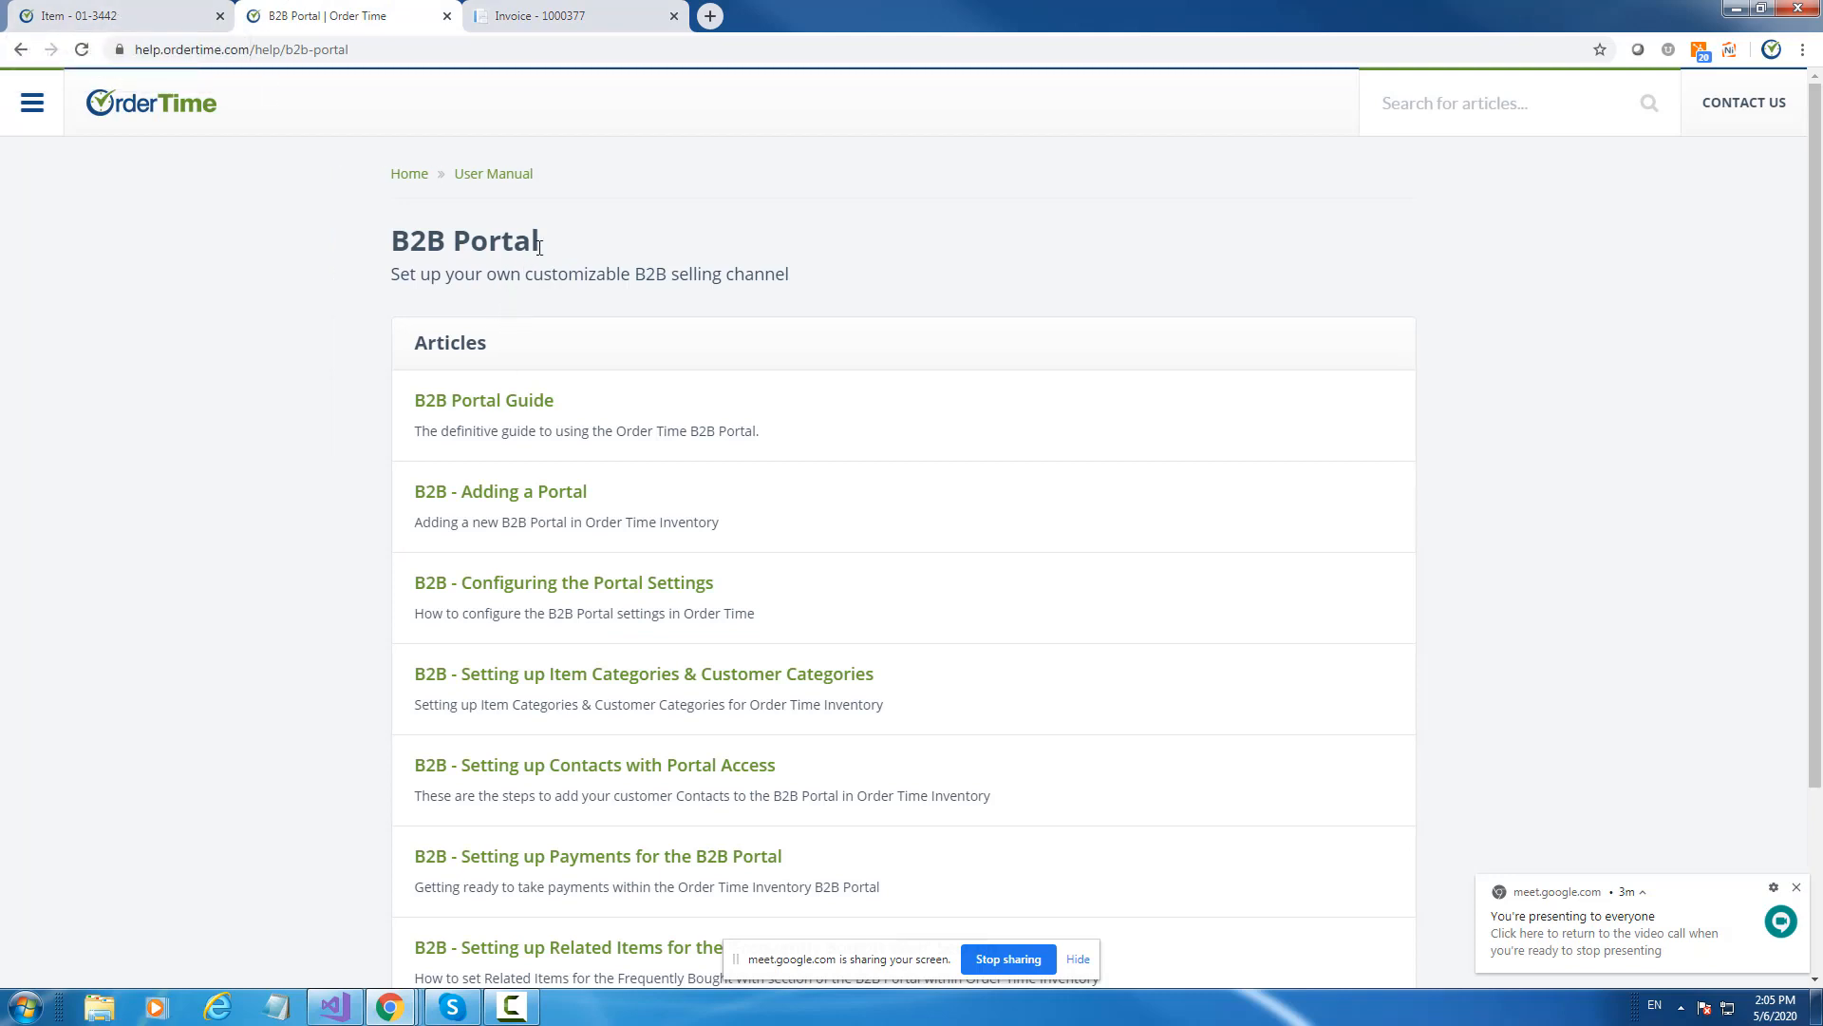
Skim the eight B2B Portal articles, then switch to the Item - 01-3442 tab.
scroll(537, 257, down, 1)
scroll(541, 266, up, 1)
scroll(737, 379, down, 3)
scroll(1086, 543, up, 3)
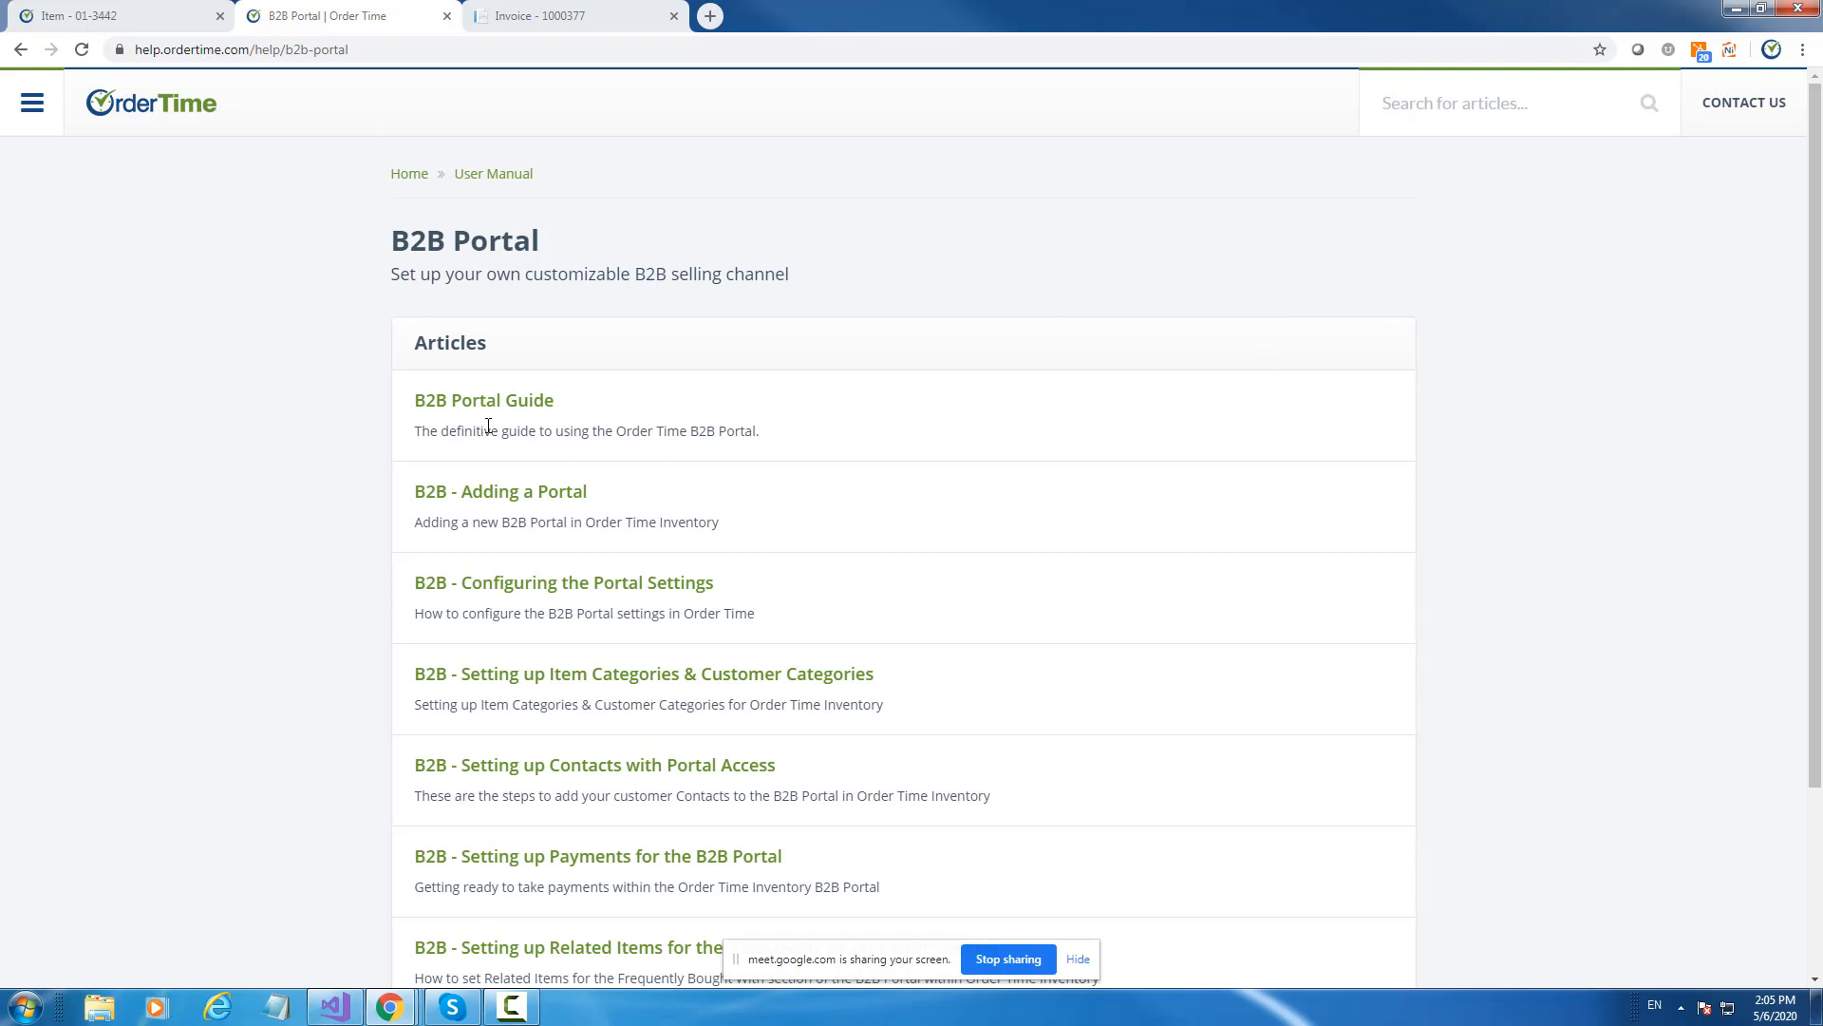
scroll(665, 368, down, 3)
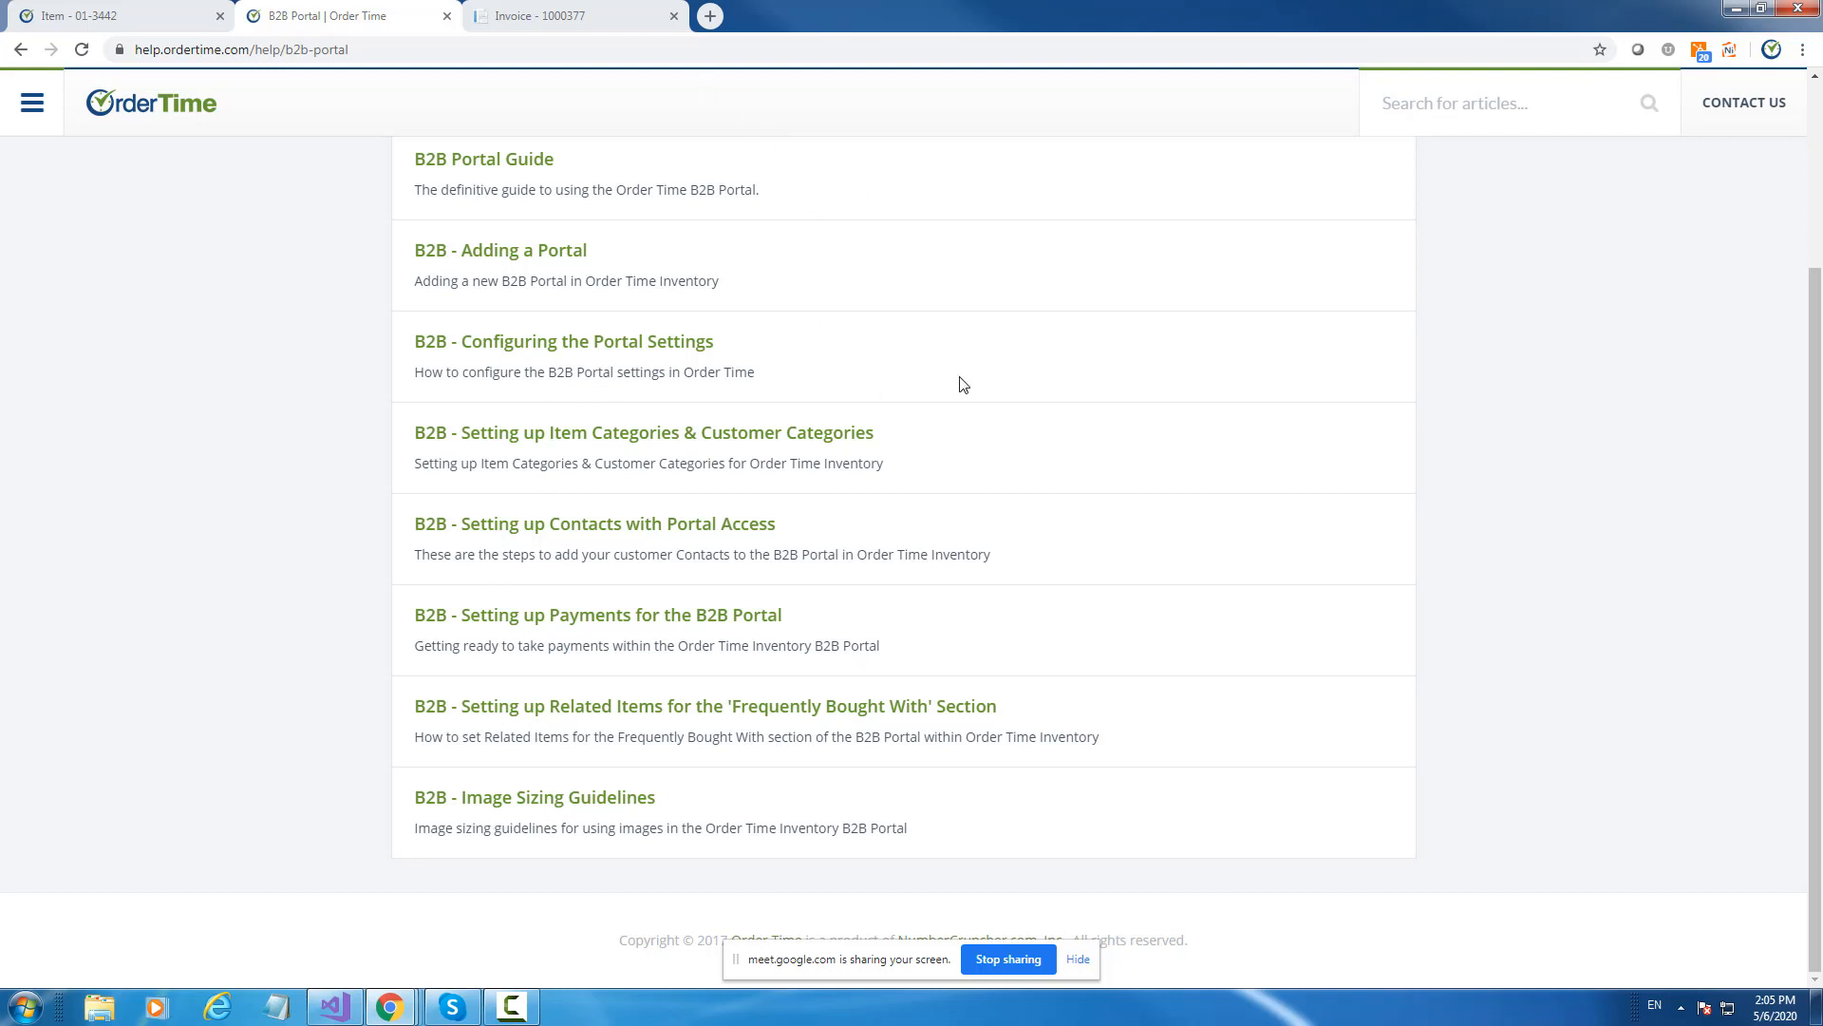
scroll(959, 383, up, 3)
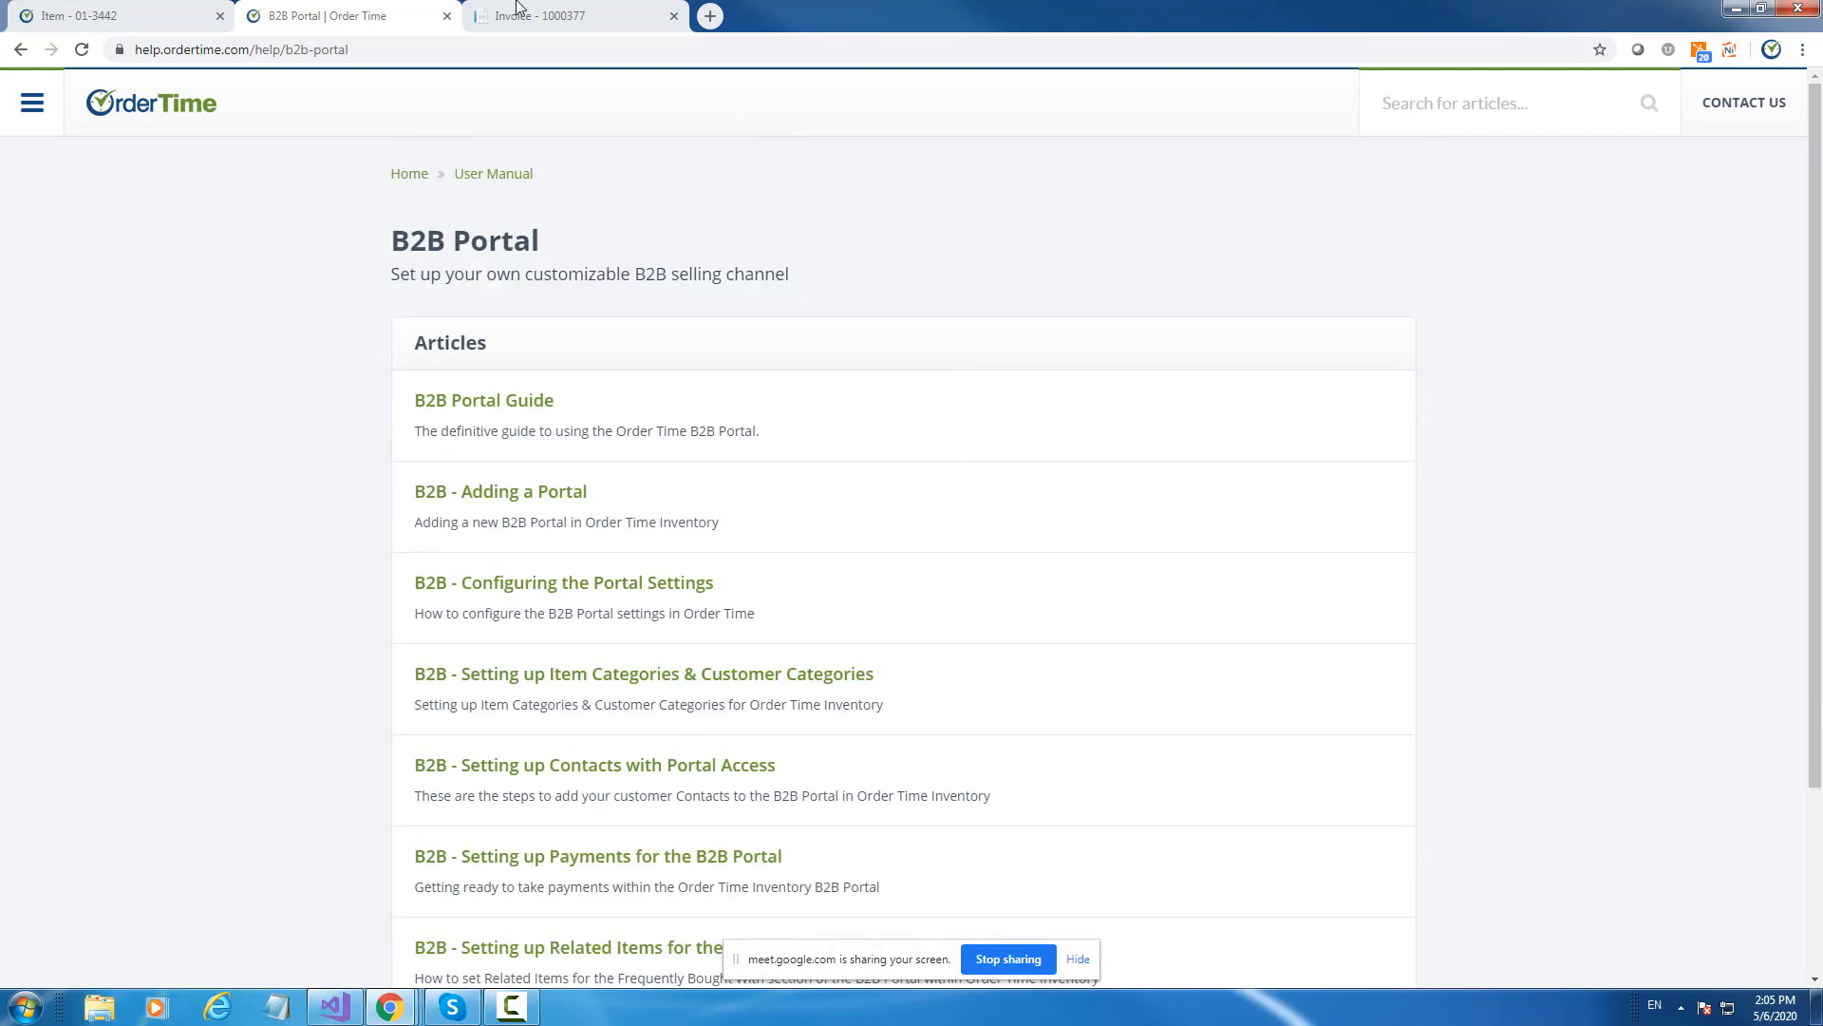
click(180, 11)
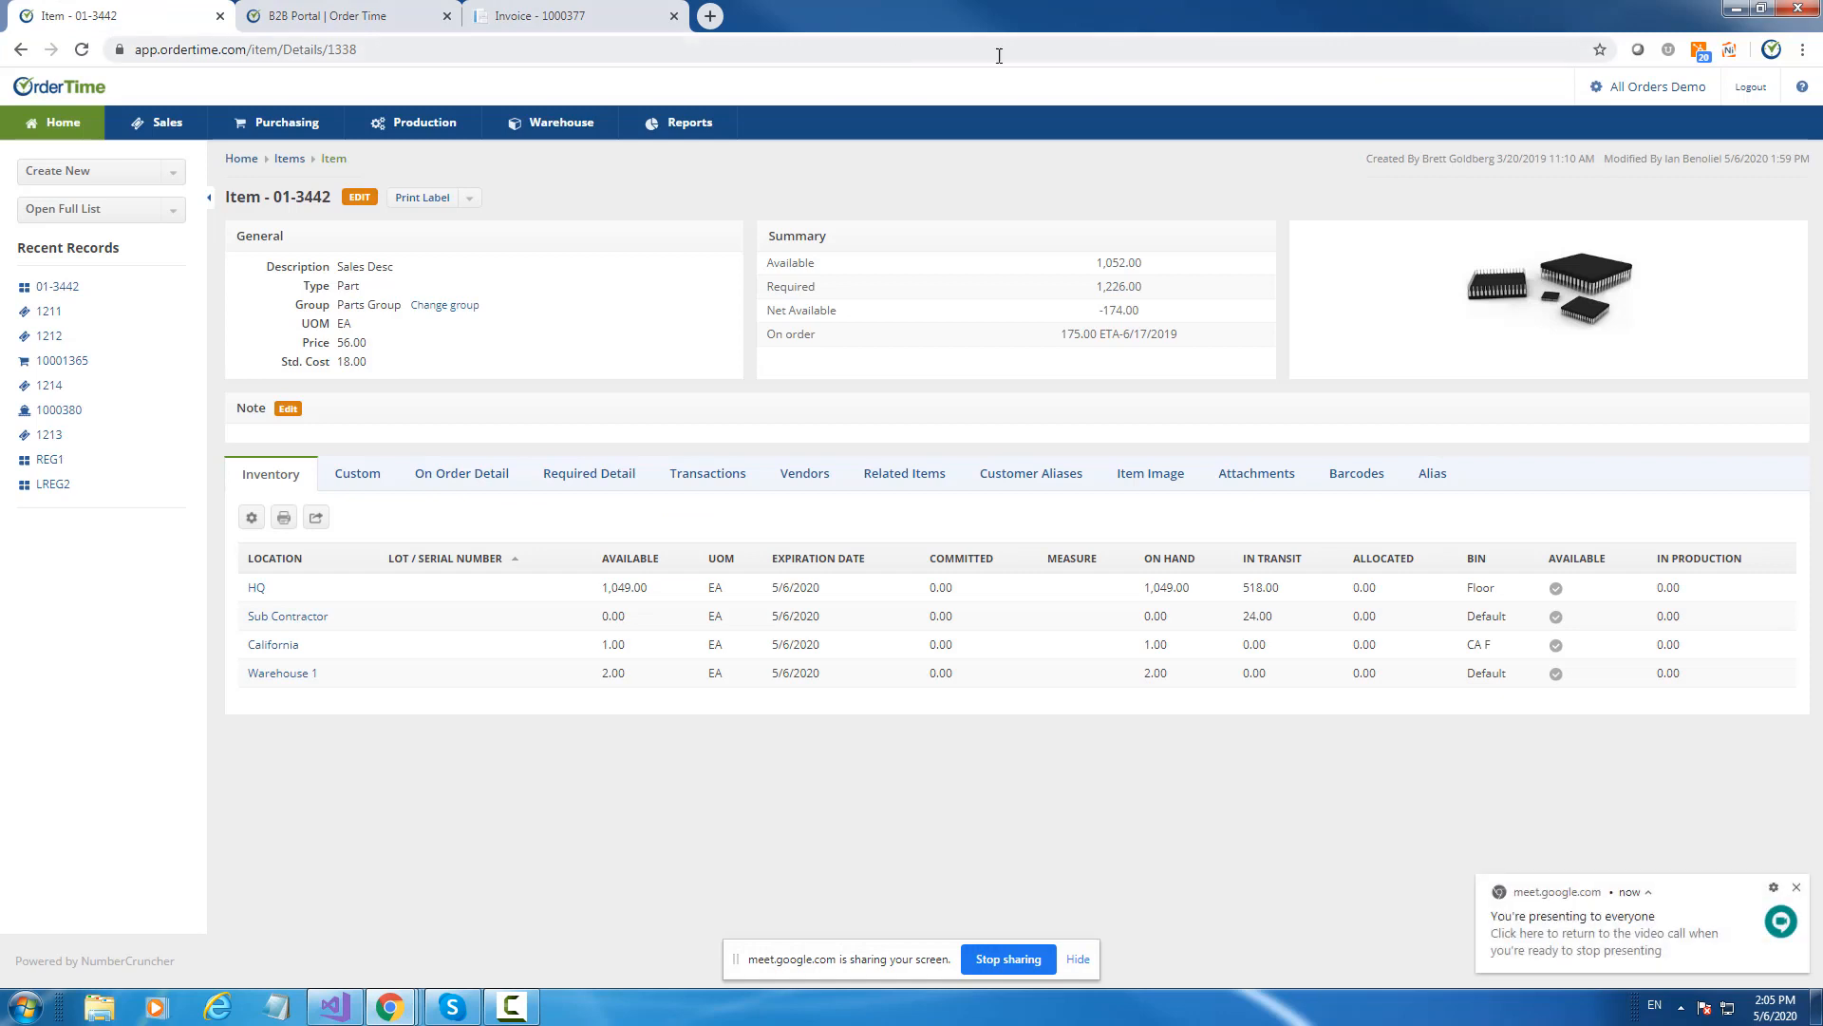
Open the configuration of the aodemo B2B customer portal.
click(1638, 92)
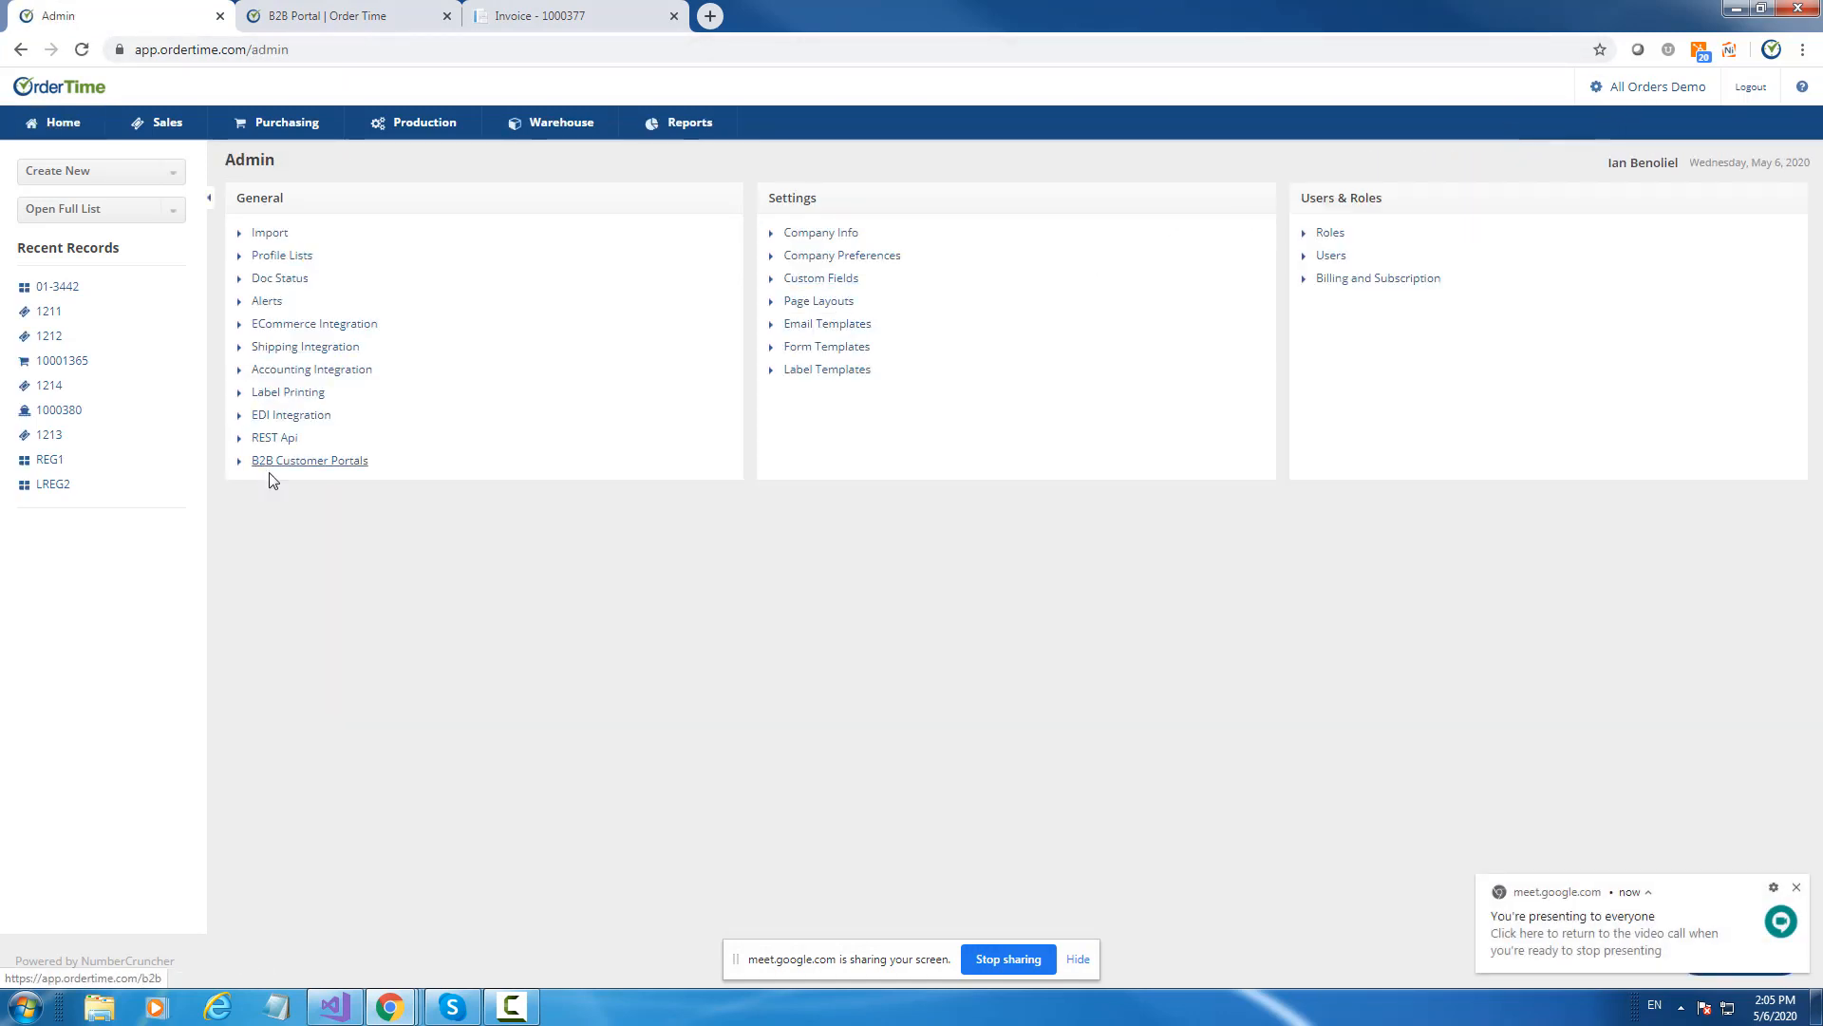
click(333, 462)
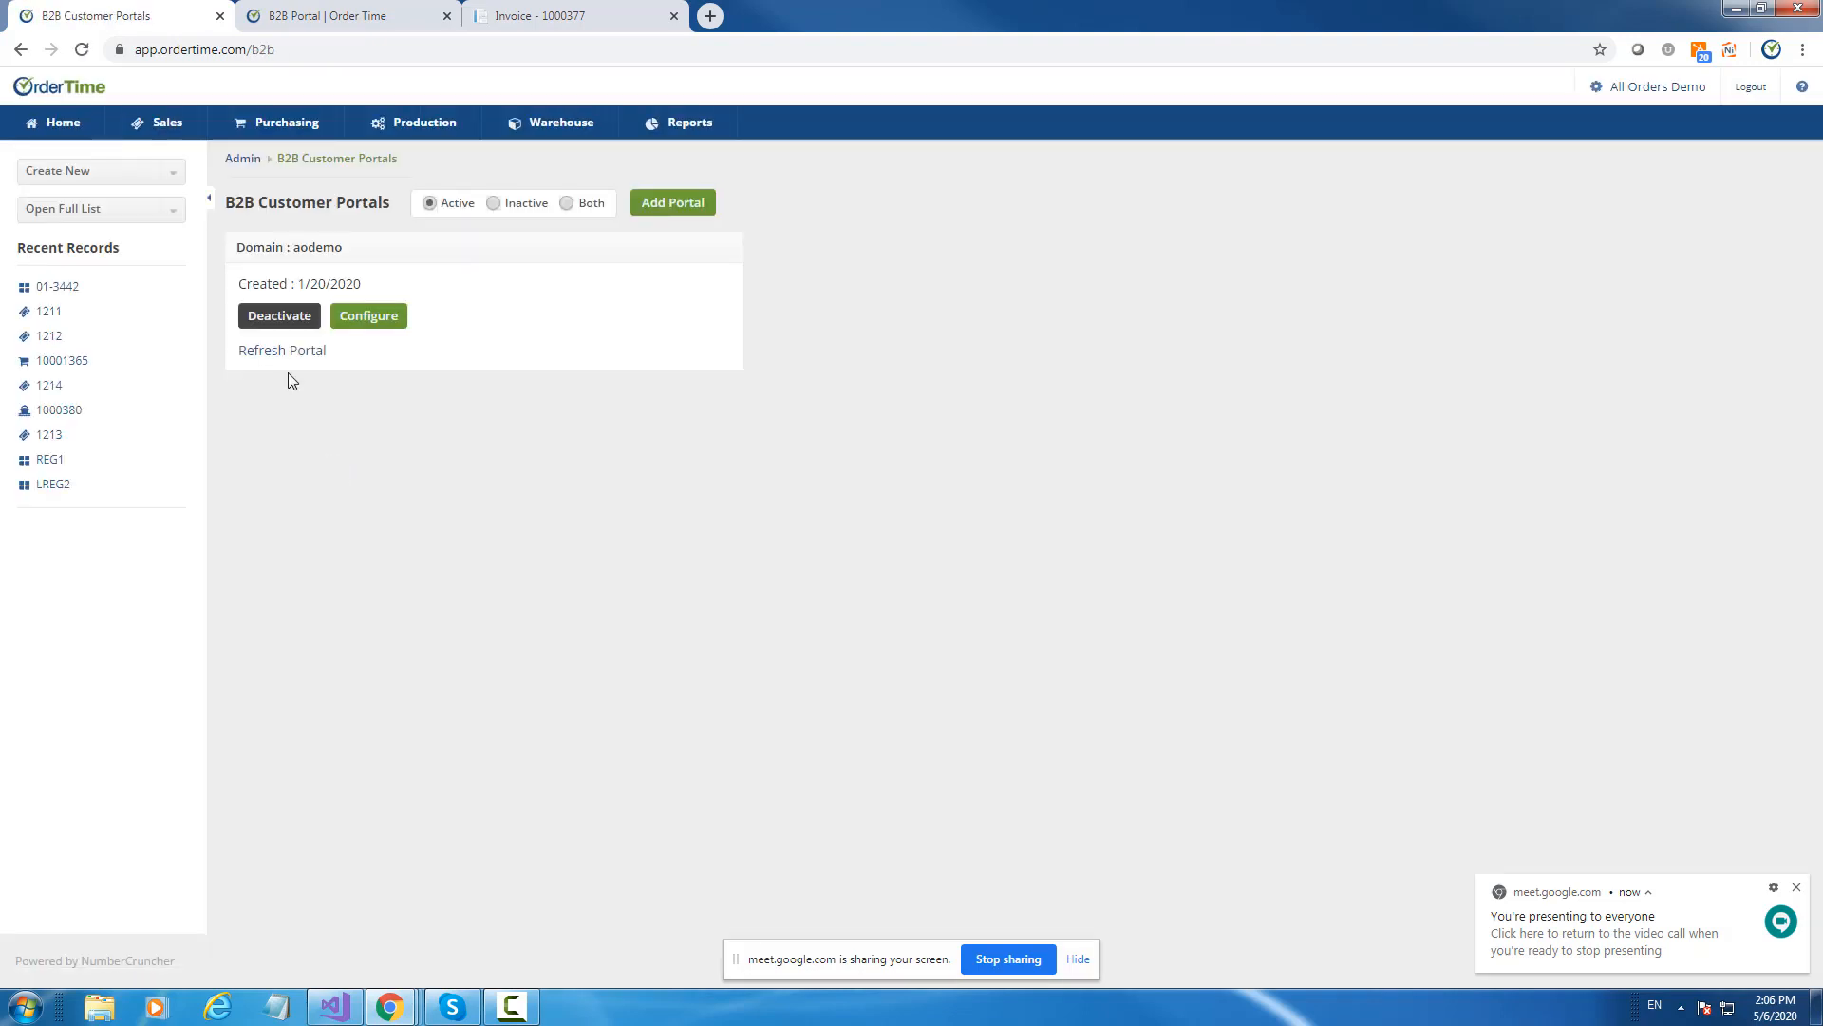
click(366, 323)
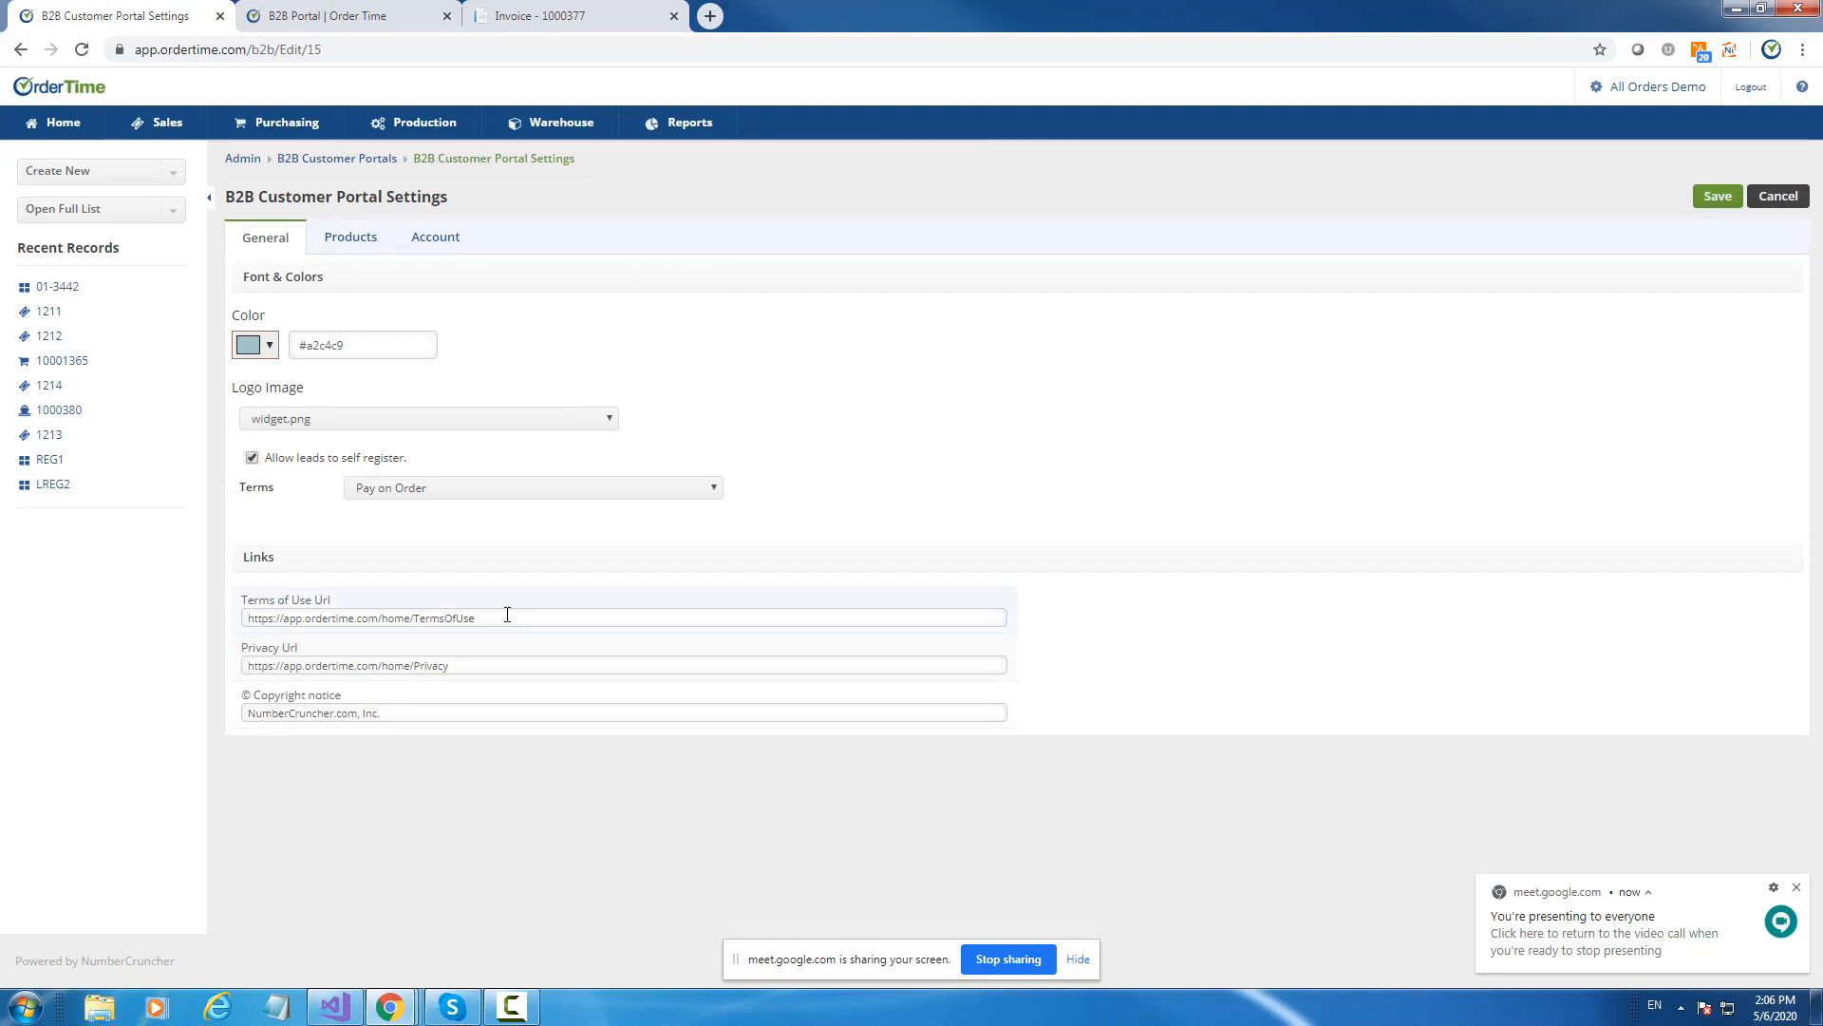
Keep widget.png as the logo image, then go back to portal invoice 1000377.
click(283, 421)
click(283, 422)
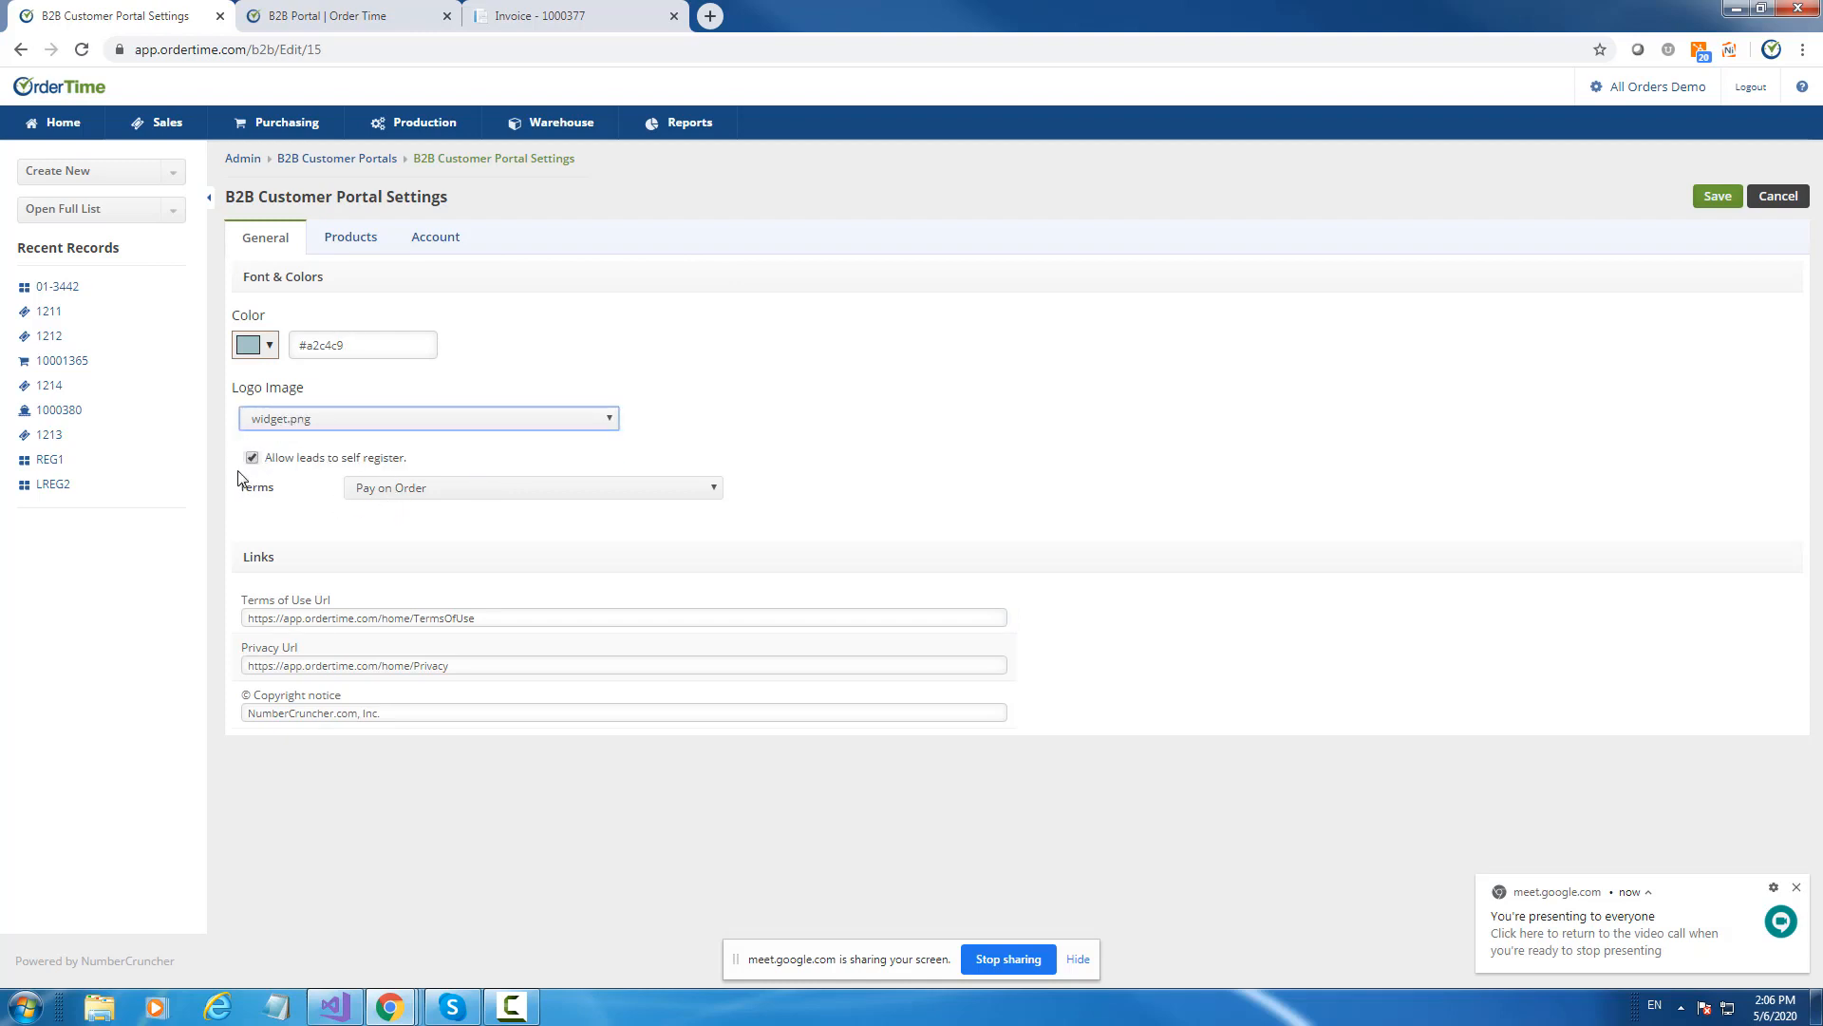
click(570, 14)
click(1293, 169)
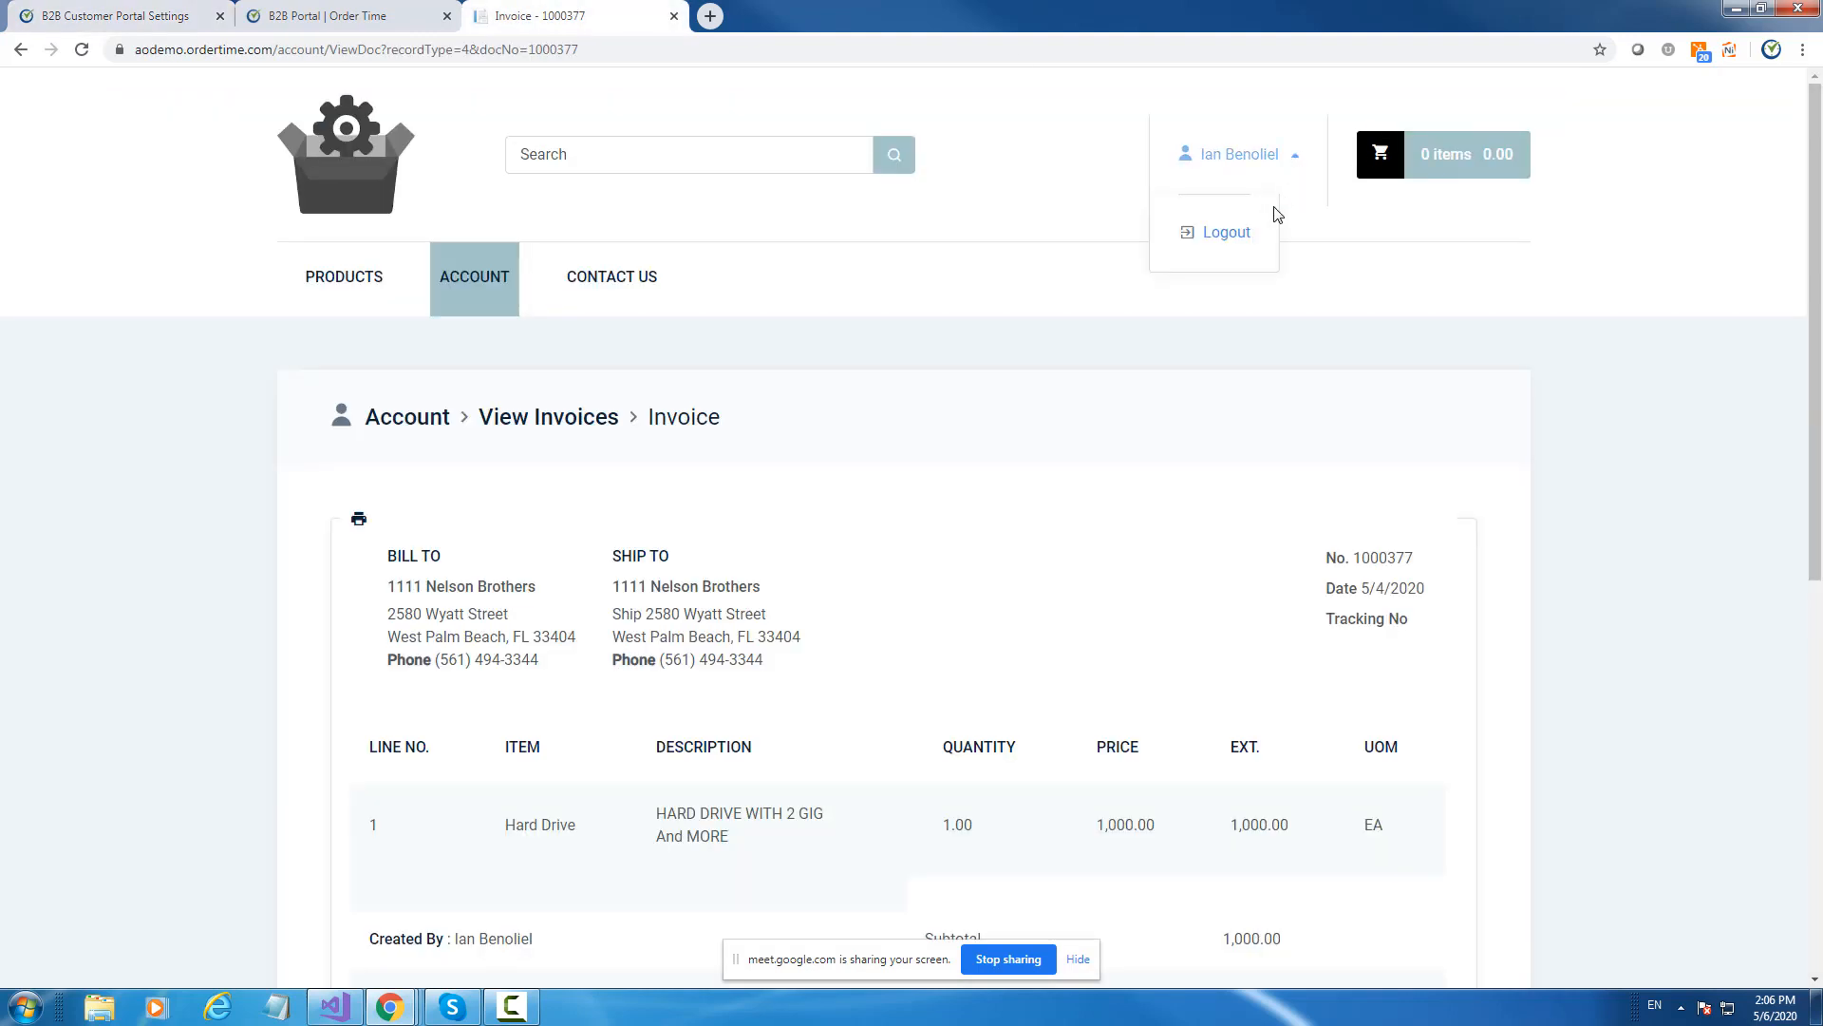
Log out of the portal and keep Pay on Order as the portal's payment terms.
click(1246, 241)
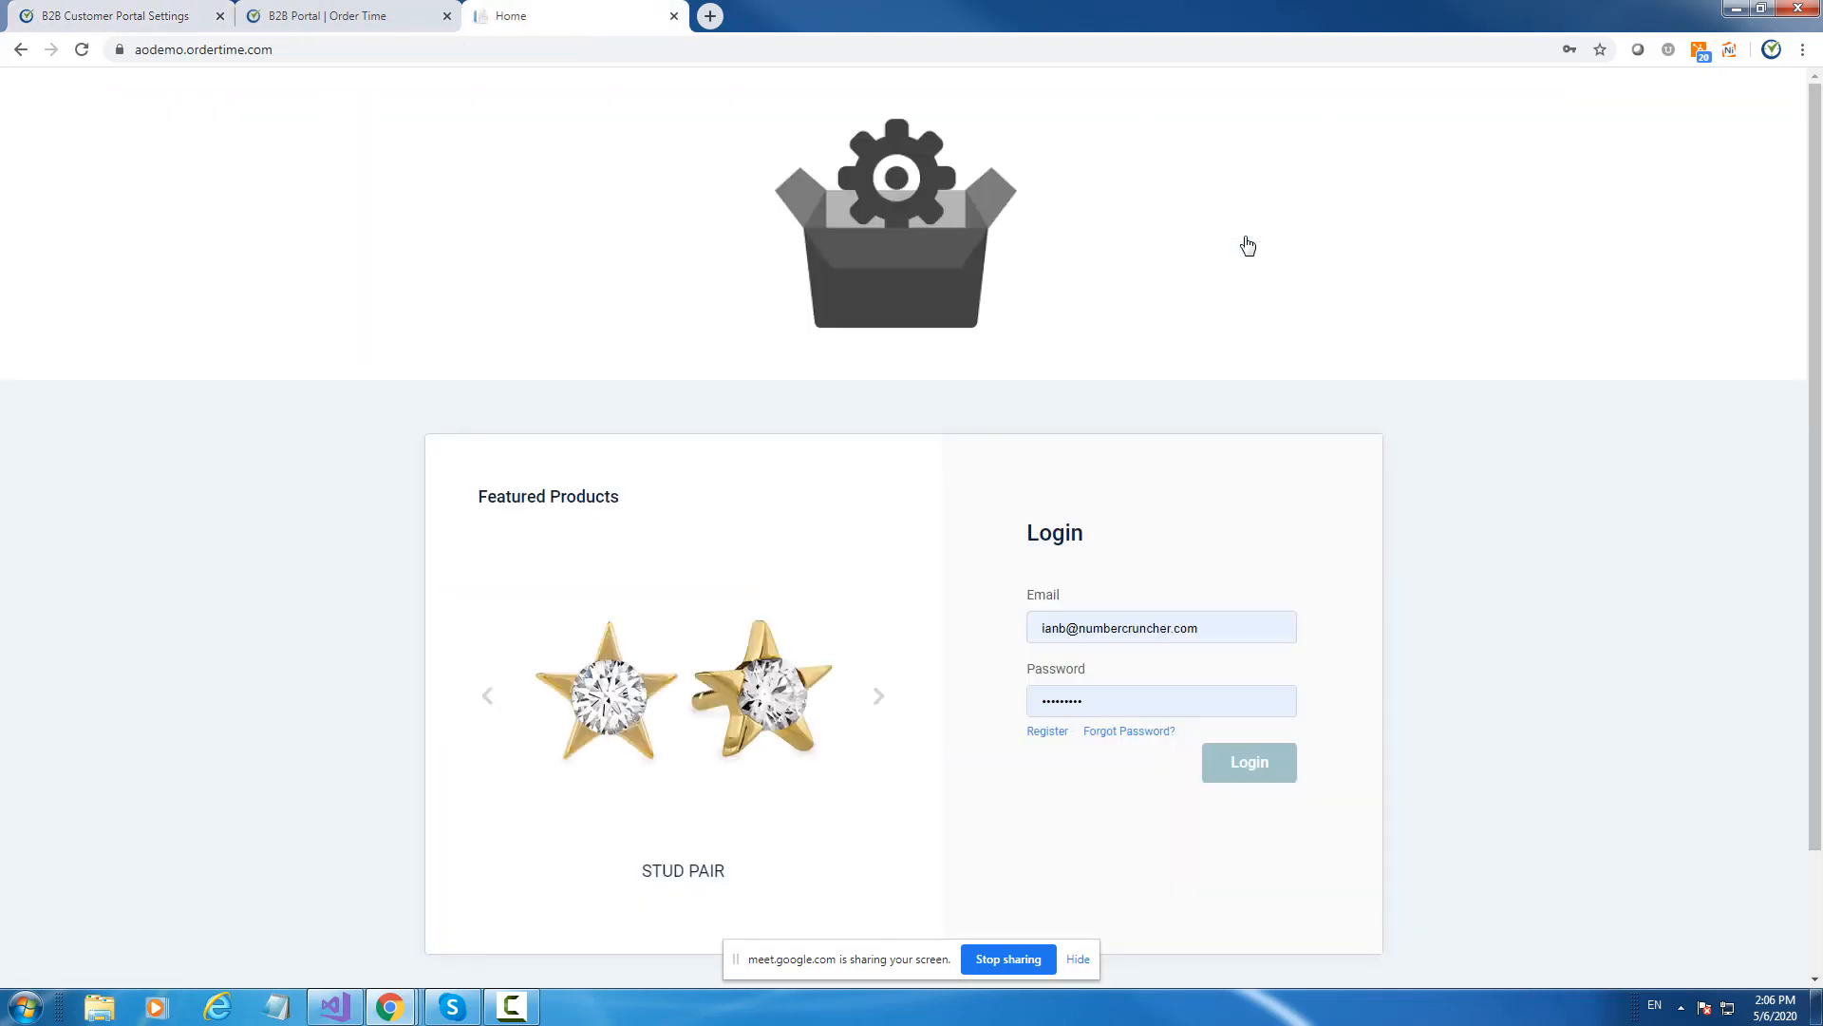
click(325, 11)
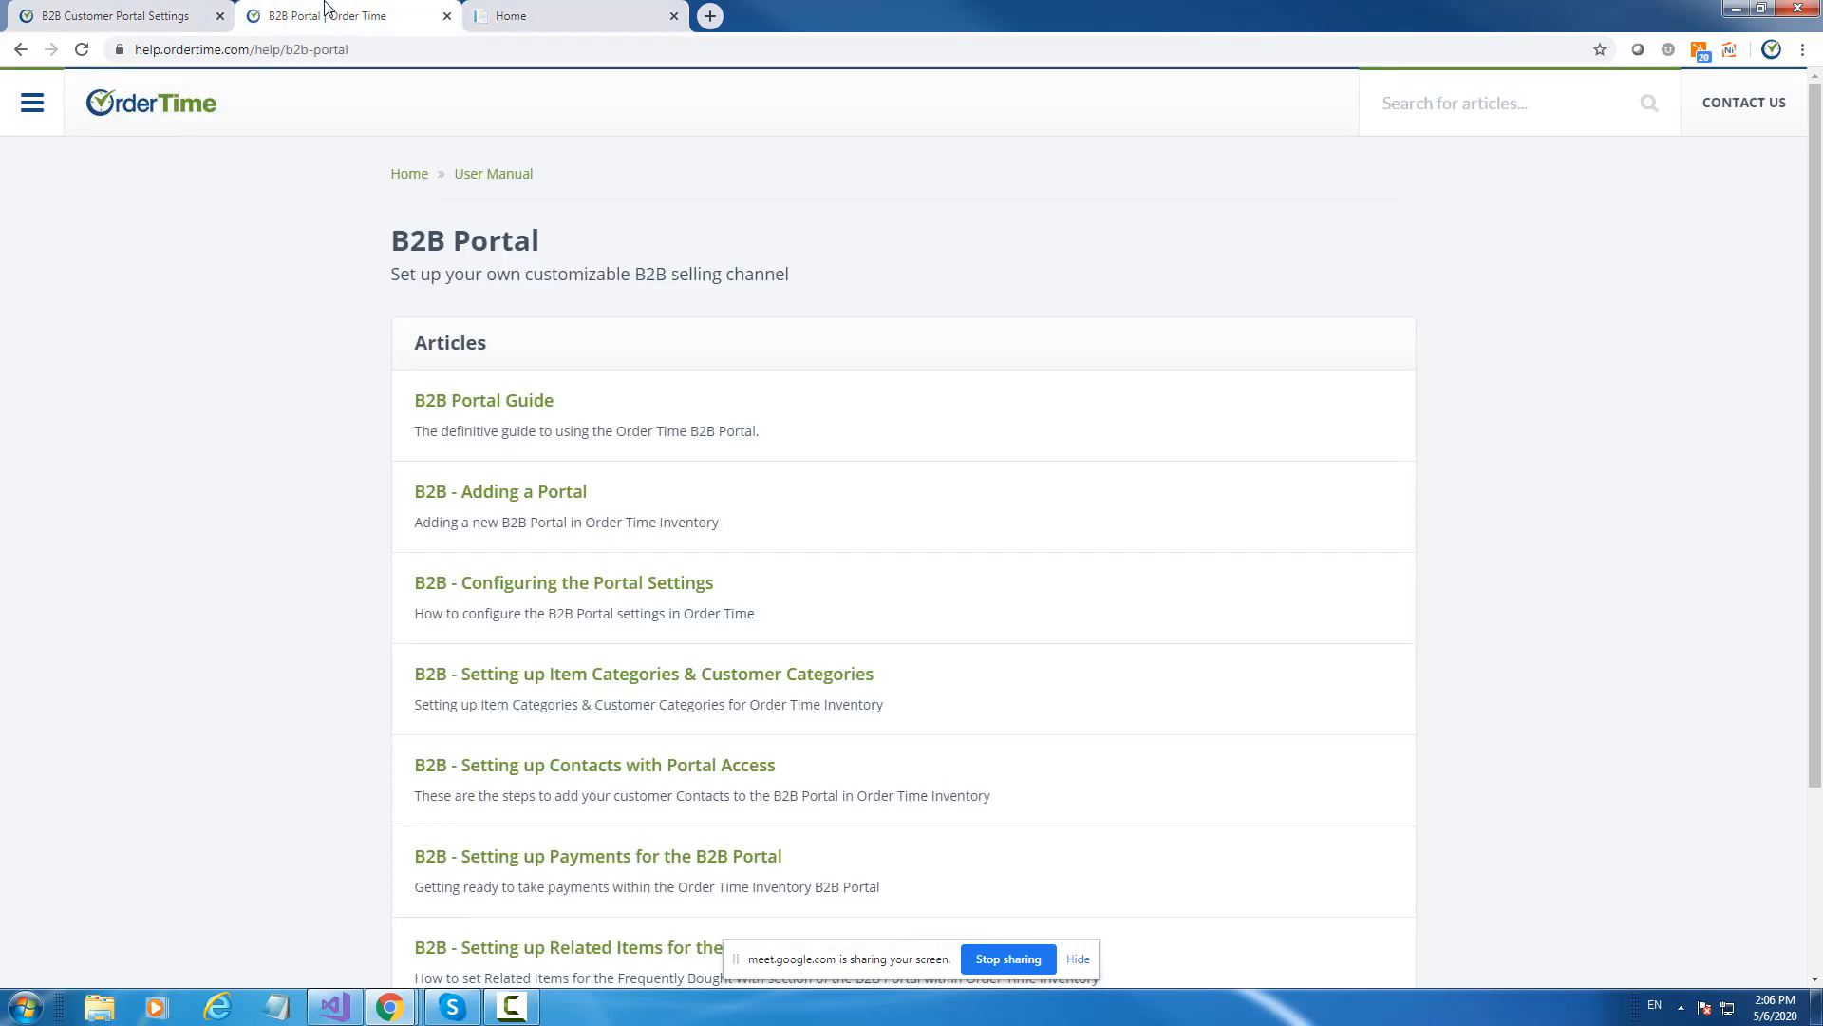
click(189, 16)
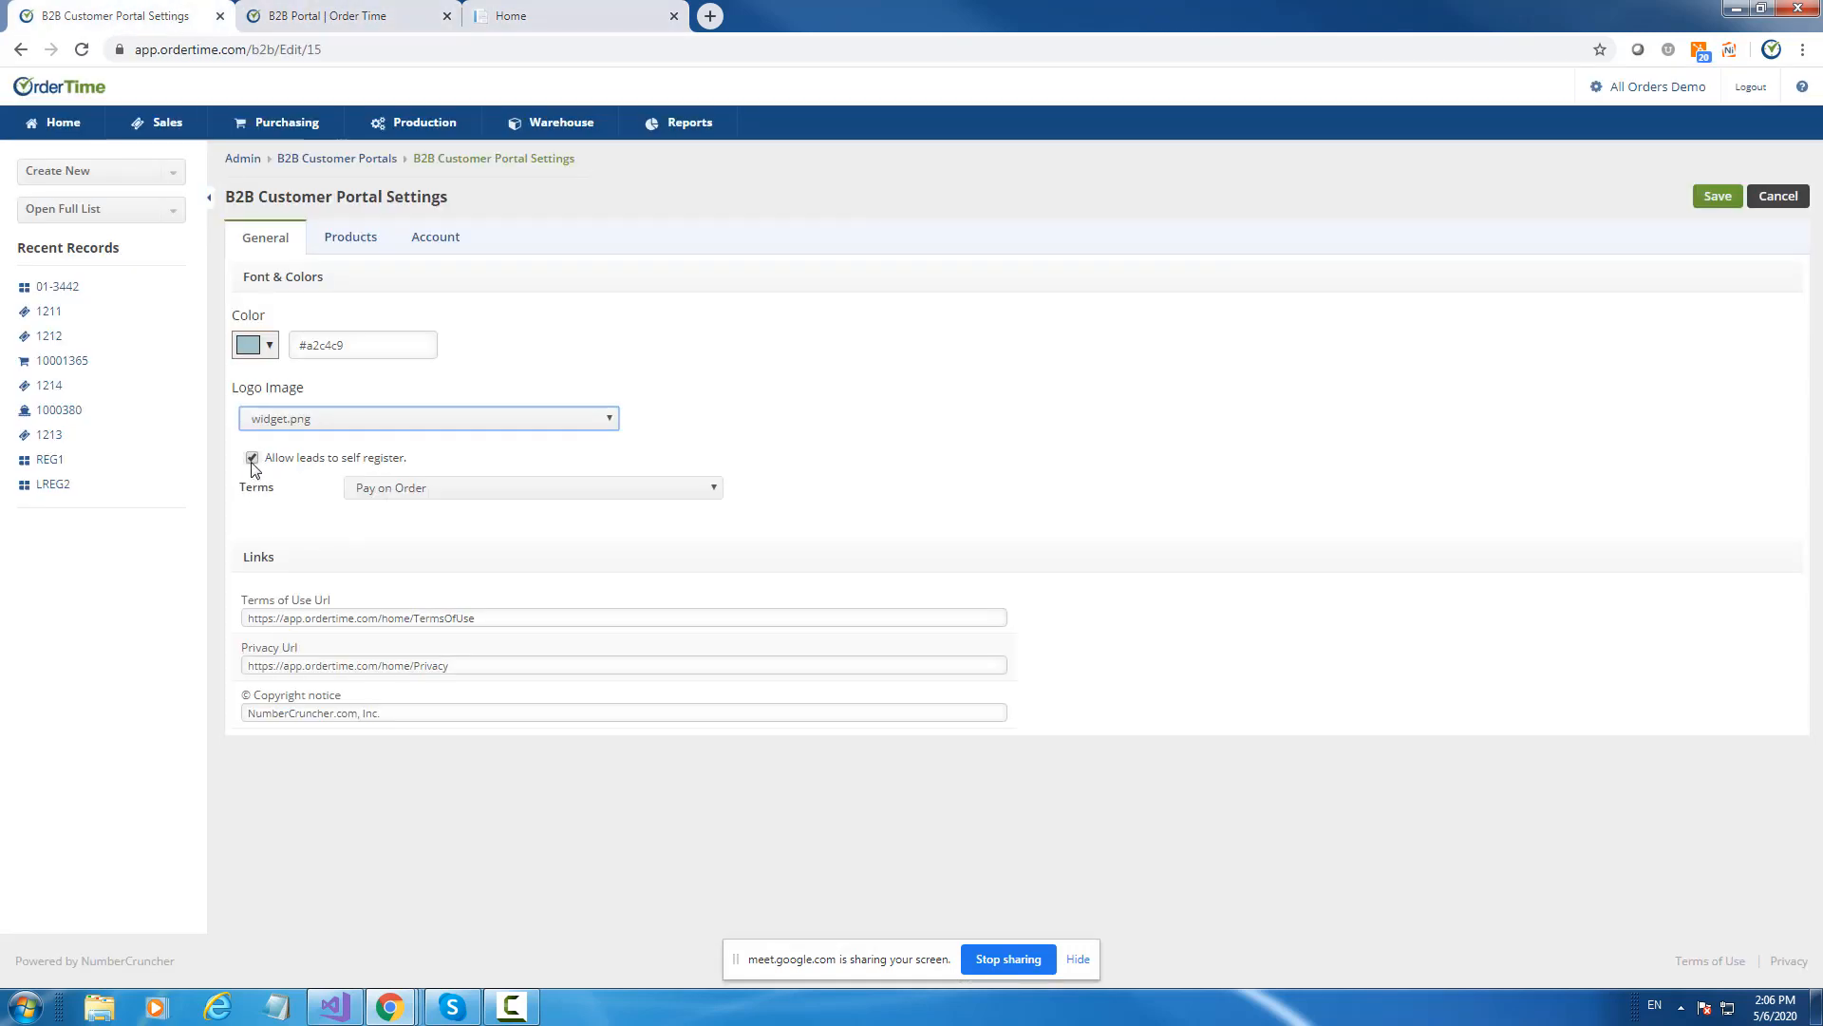
click(384, 491)
click(380, 490)
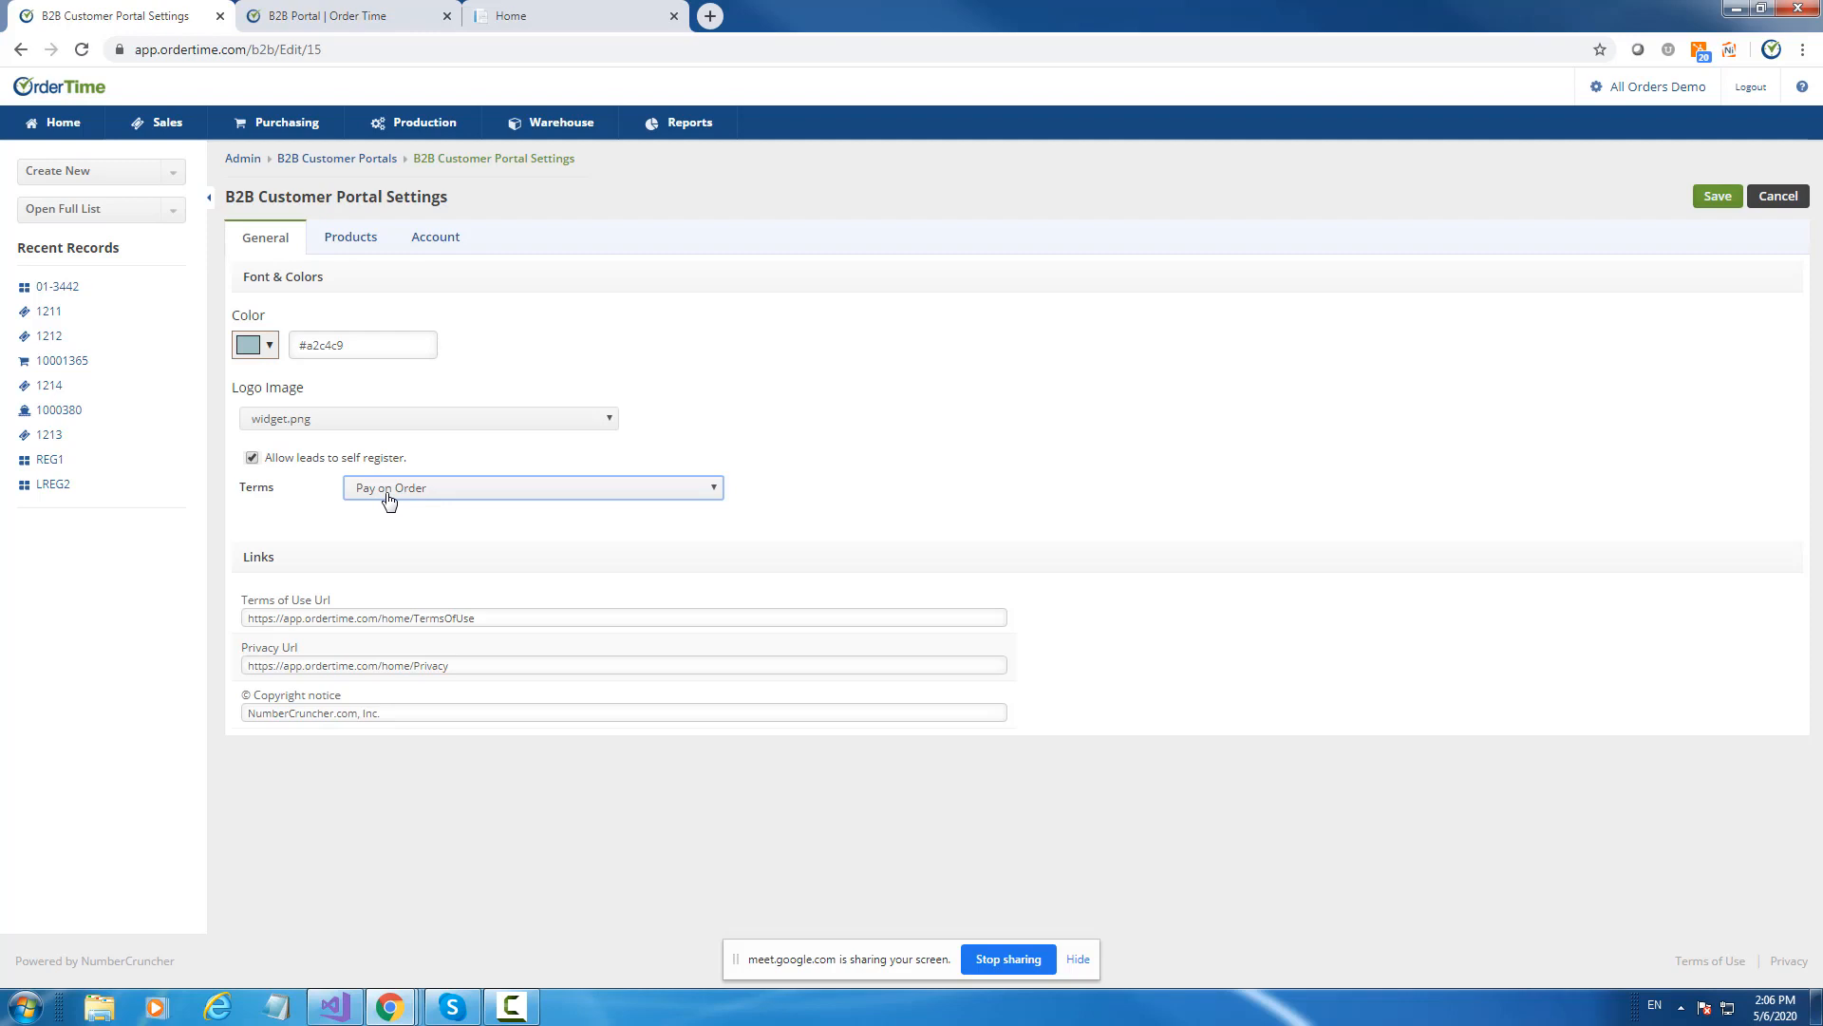
Open the new-customer Register form from the login page and scroll through it.
click(551, 11)
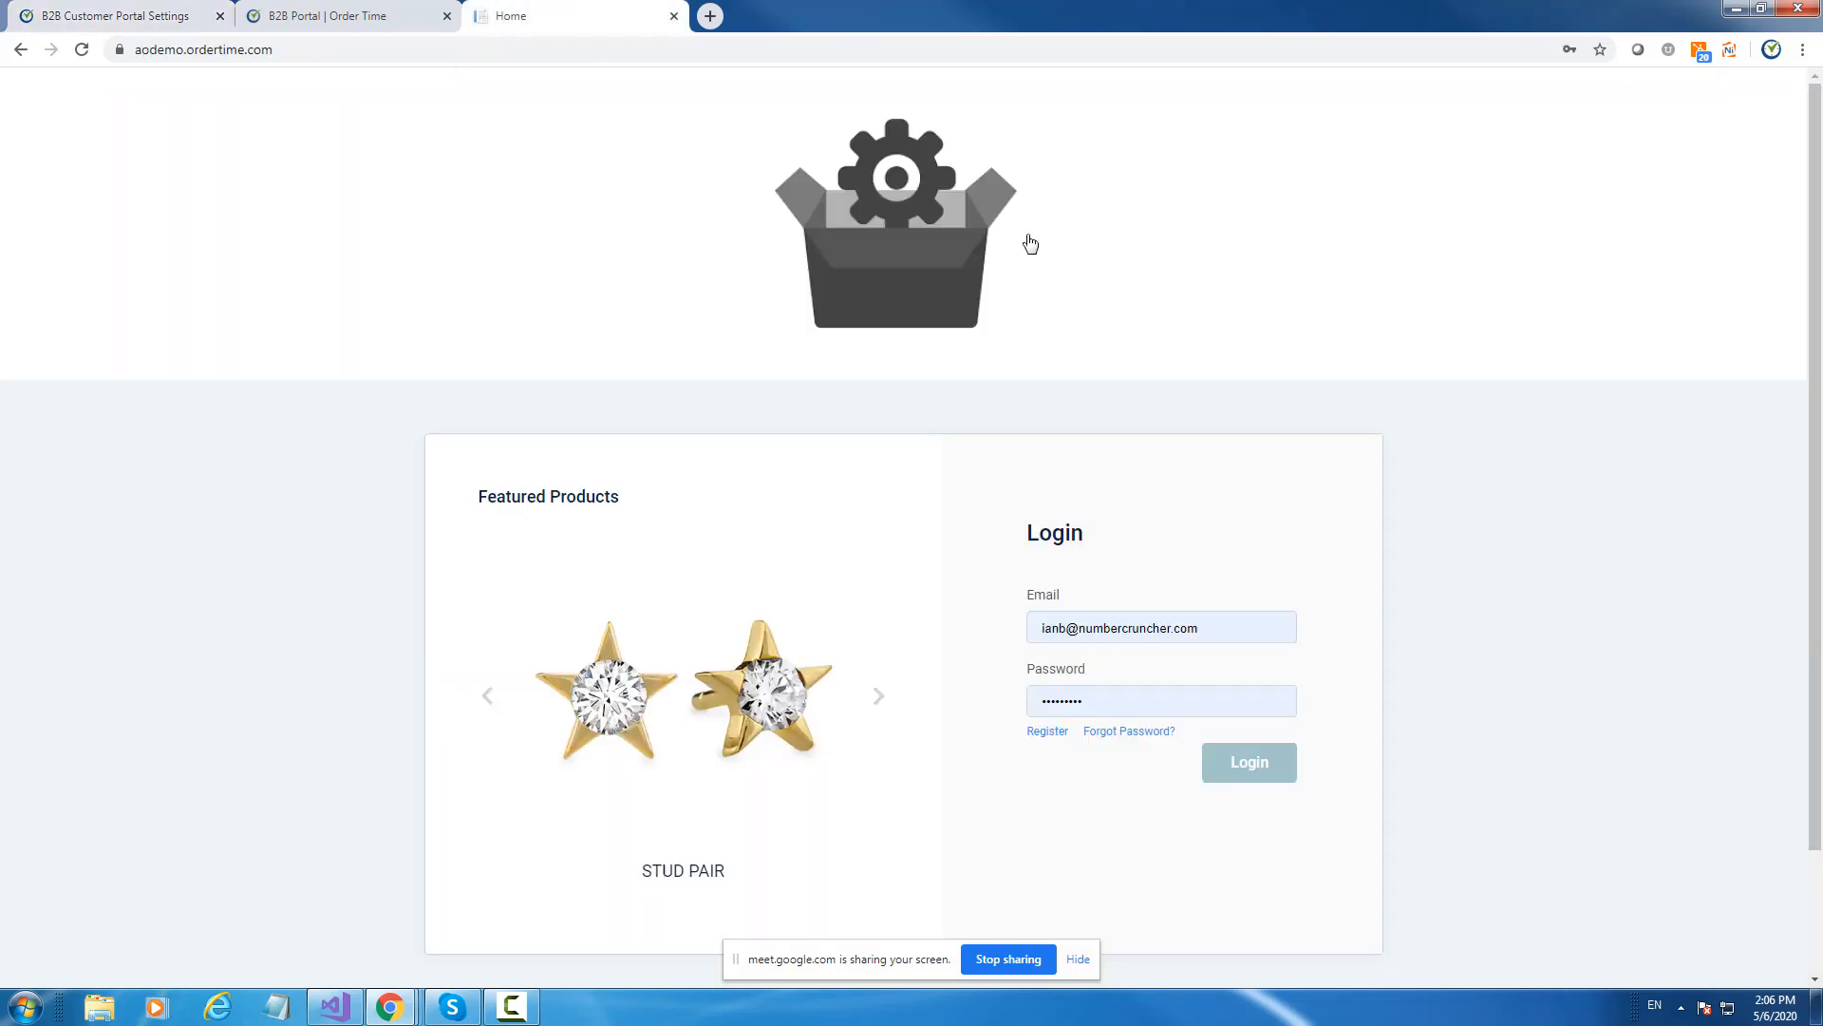
click(1047, 732)
scroll(1208, 566, down, 4)
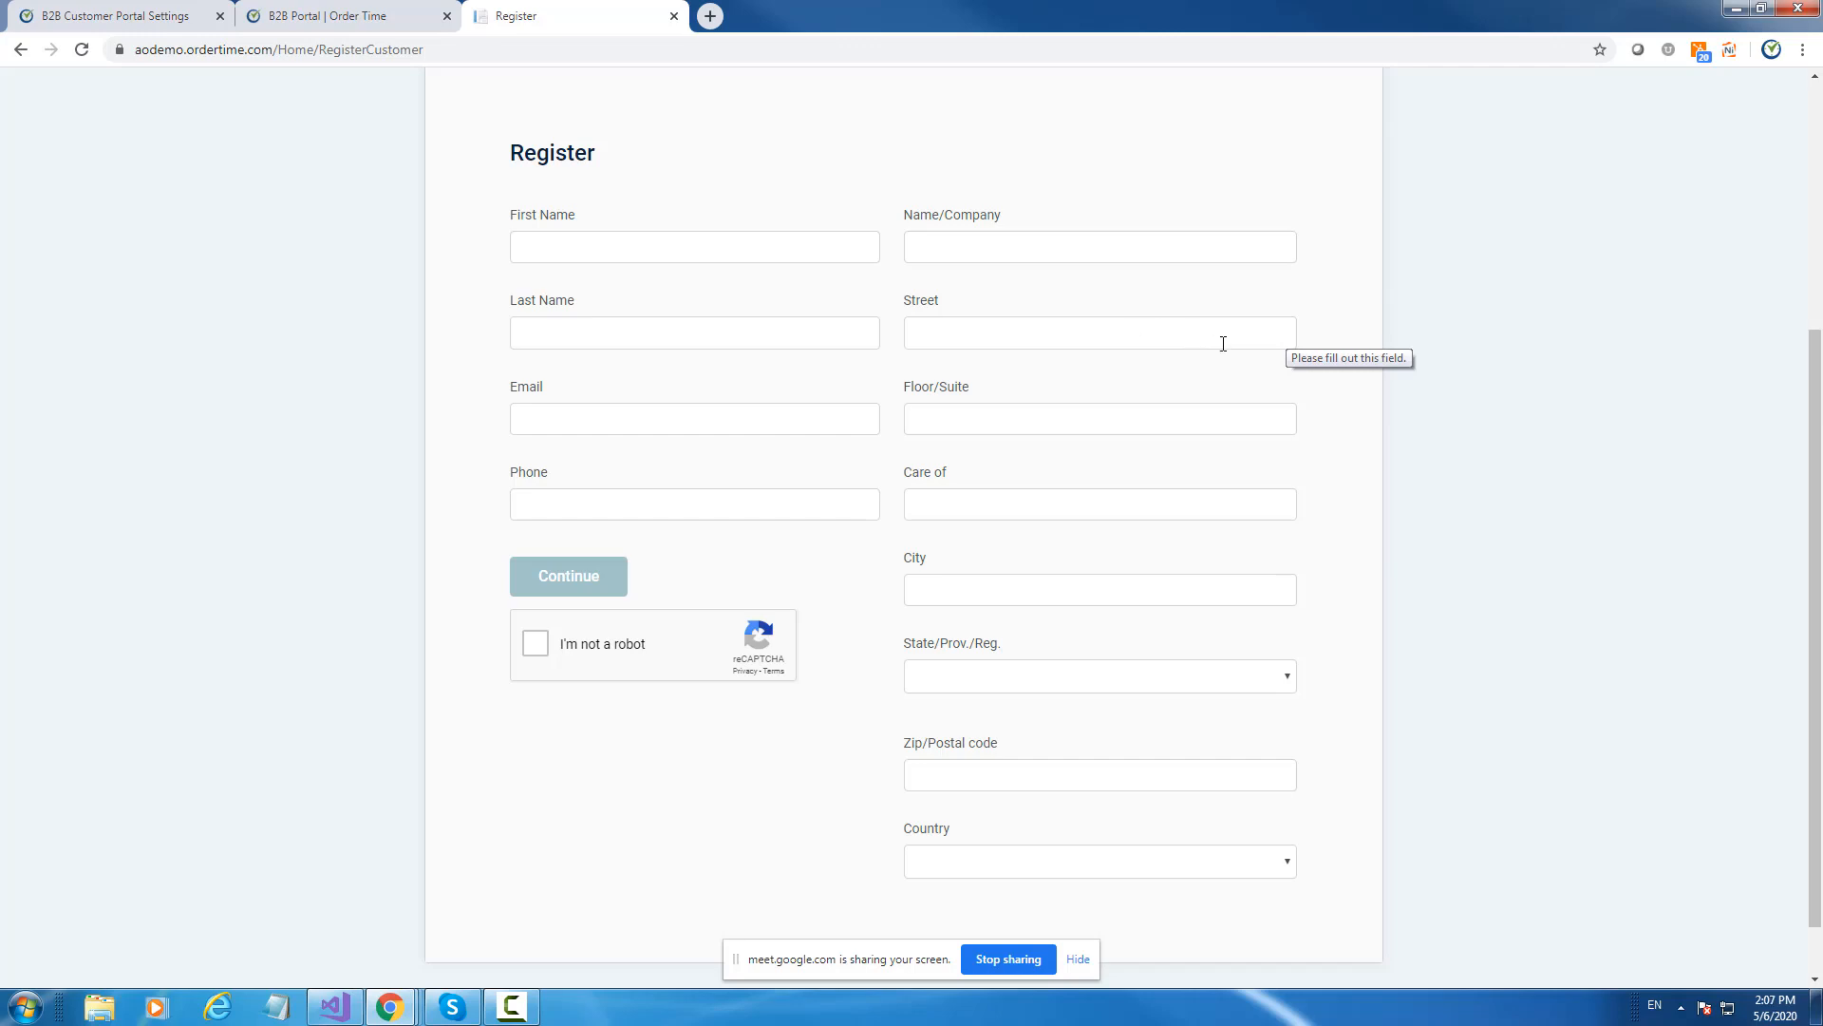
scroll(1229, 352, up, 3)
scroll(1301, 356, down, 2)
scroll(1315, 342, up, 2)
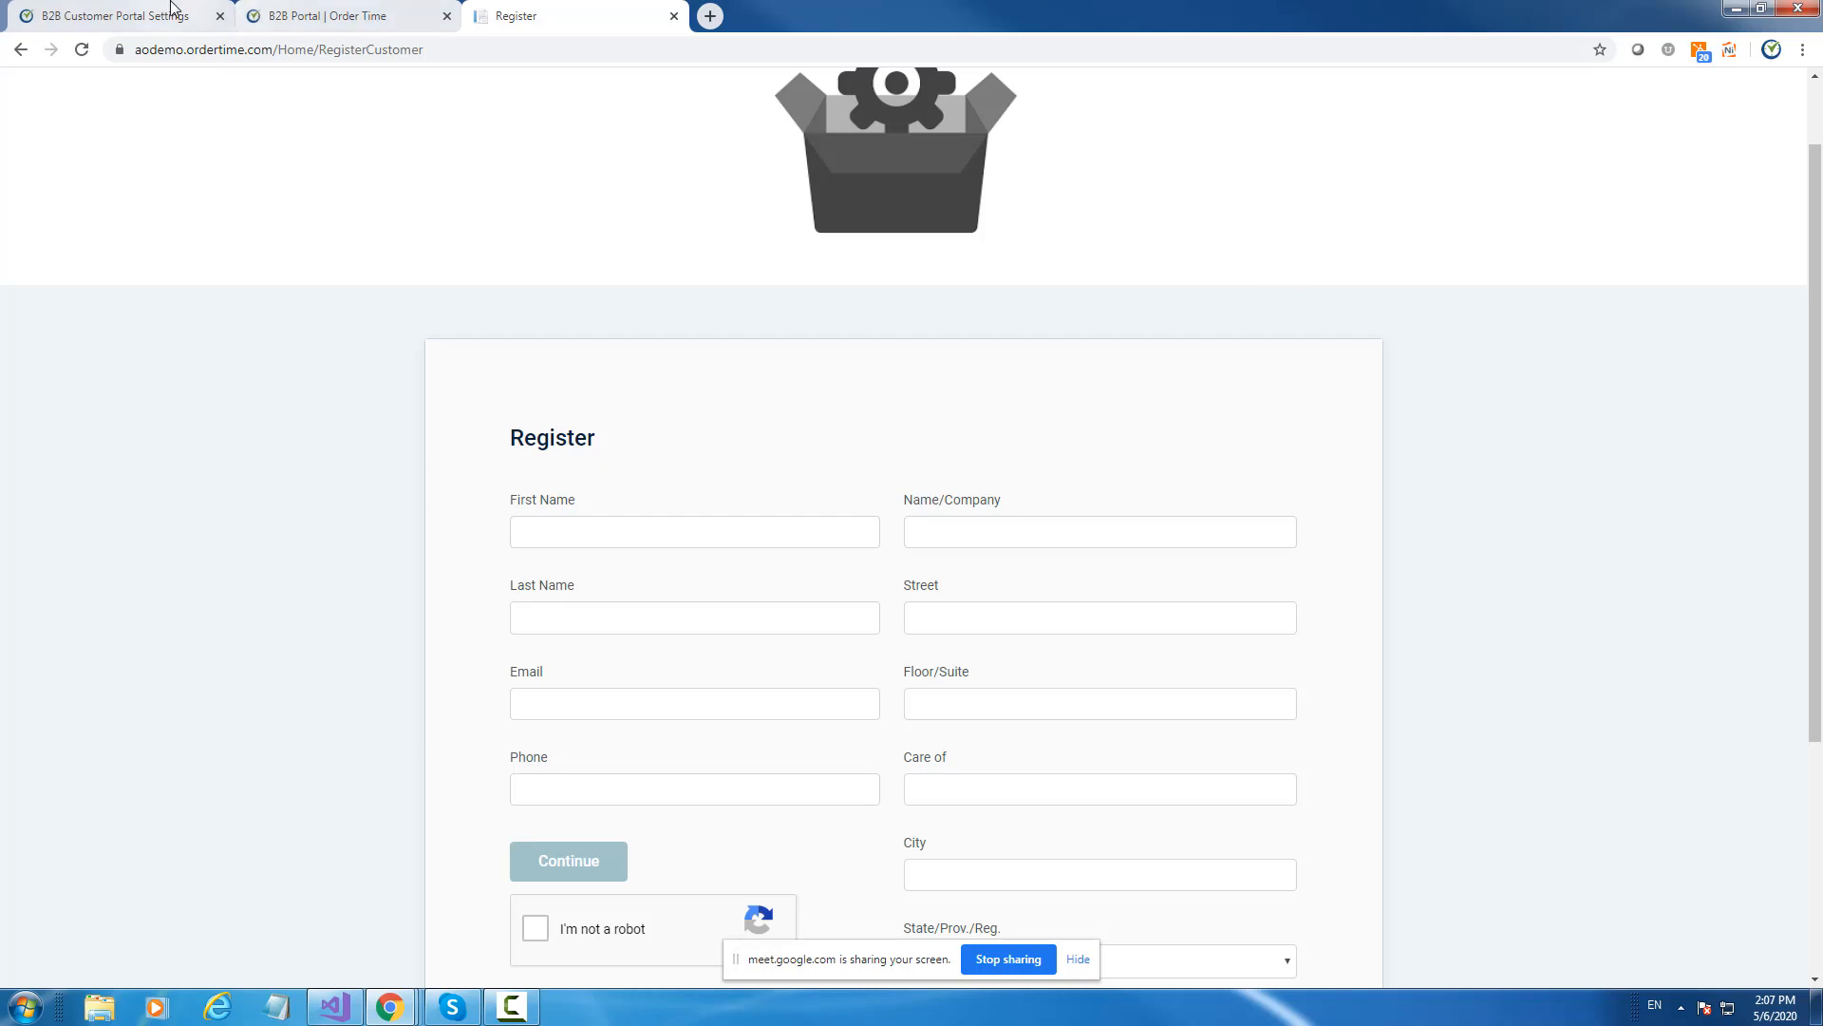
click(397, 11)
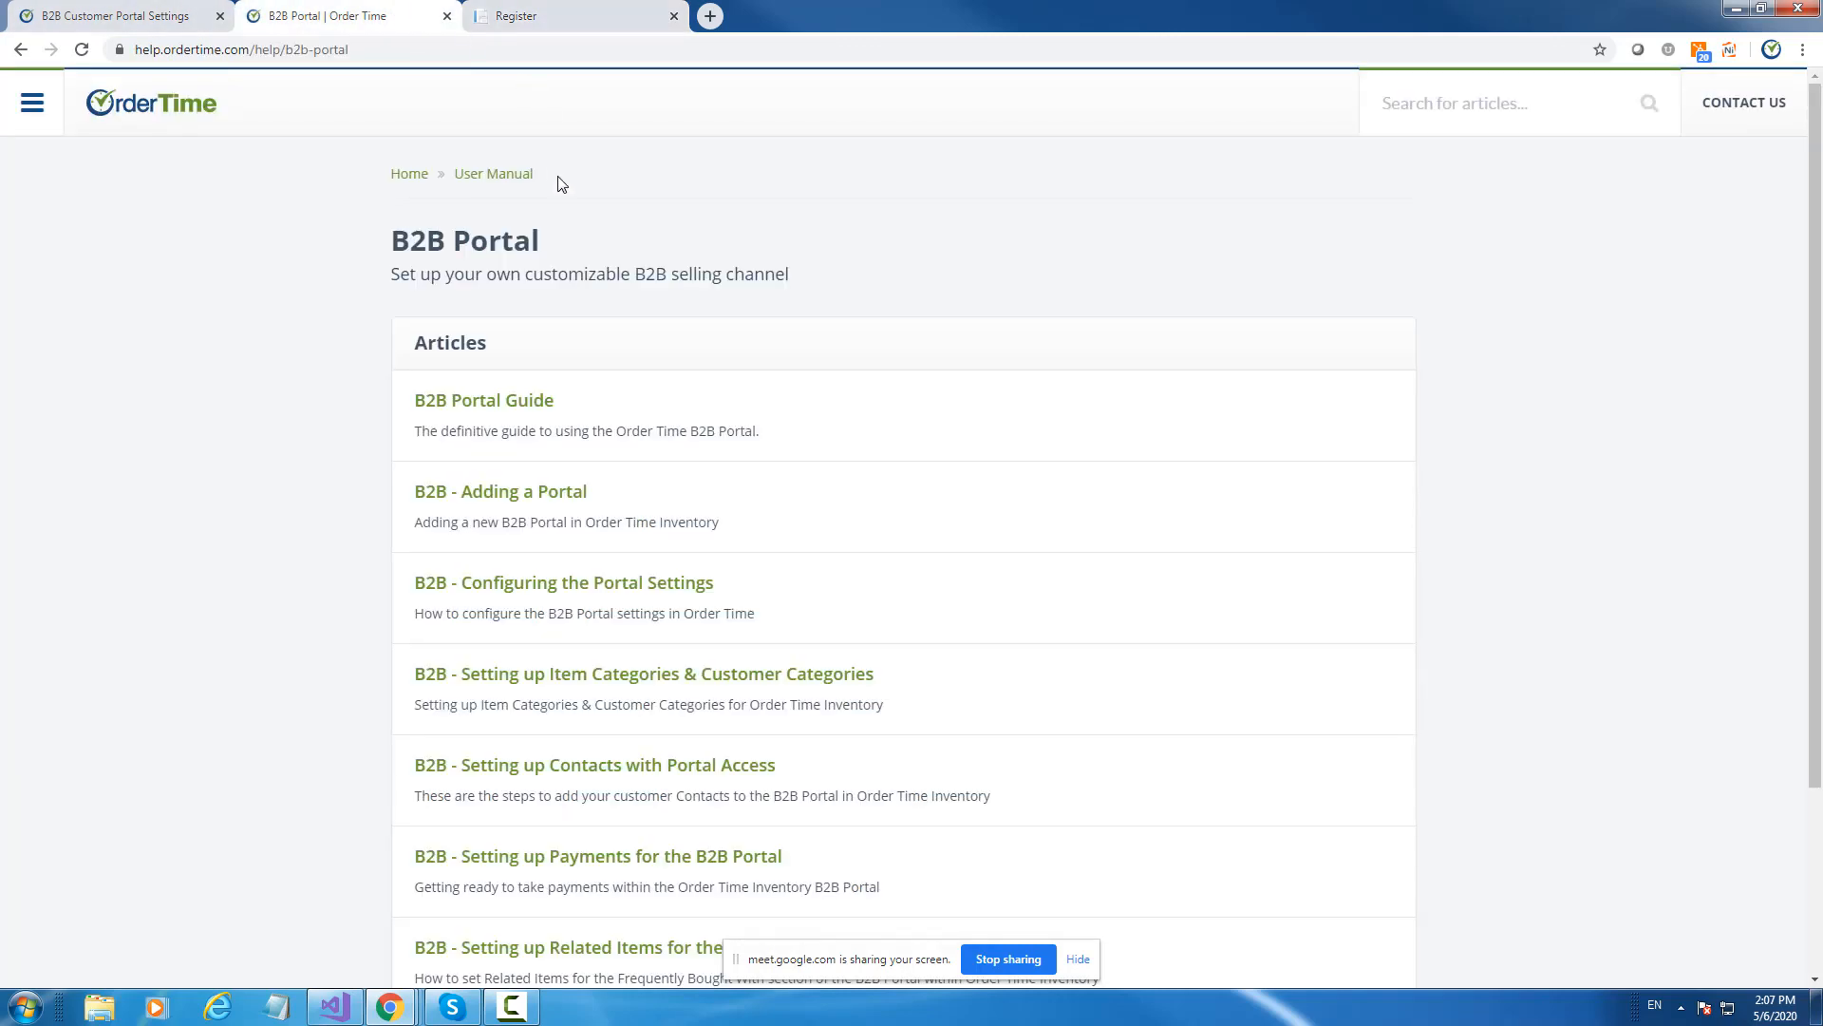
Show the portal settings' Products tab: Table format, Spinner quantity, STUD-PAIR featured.
click(155, 14)
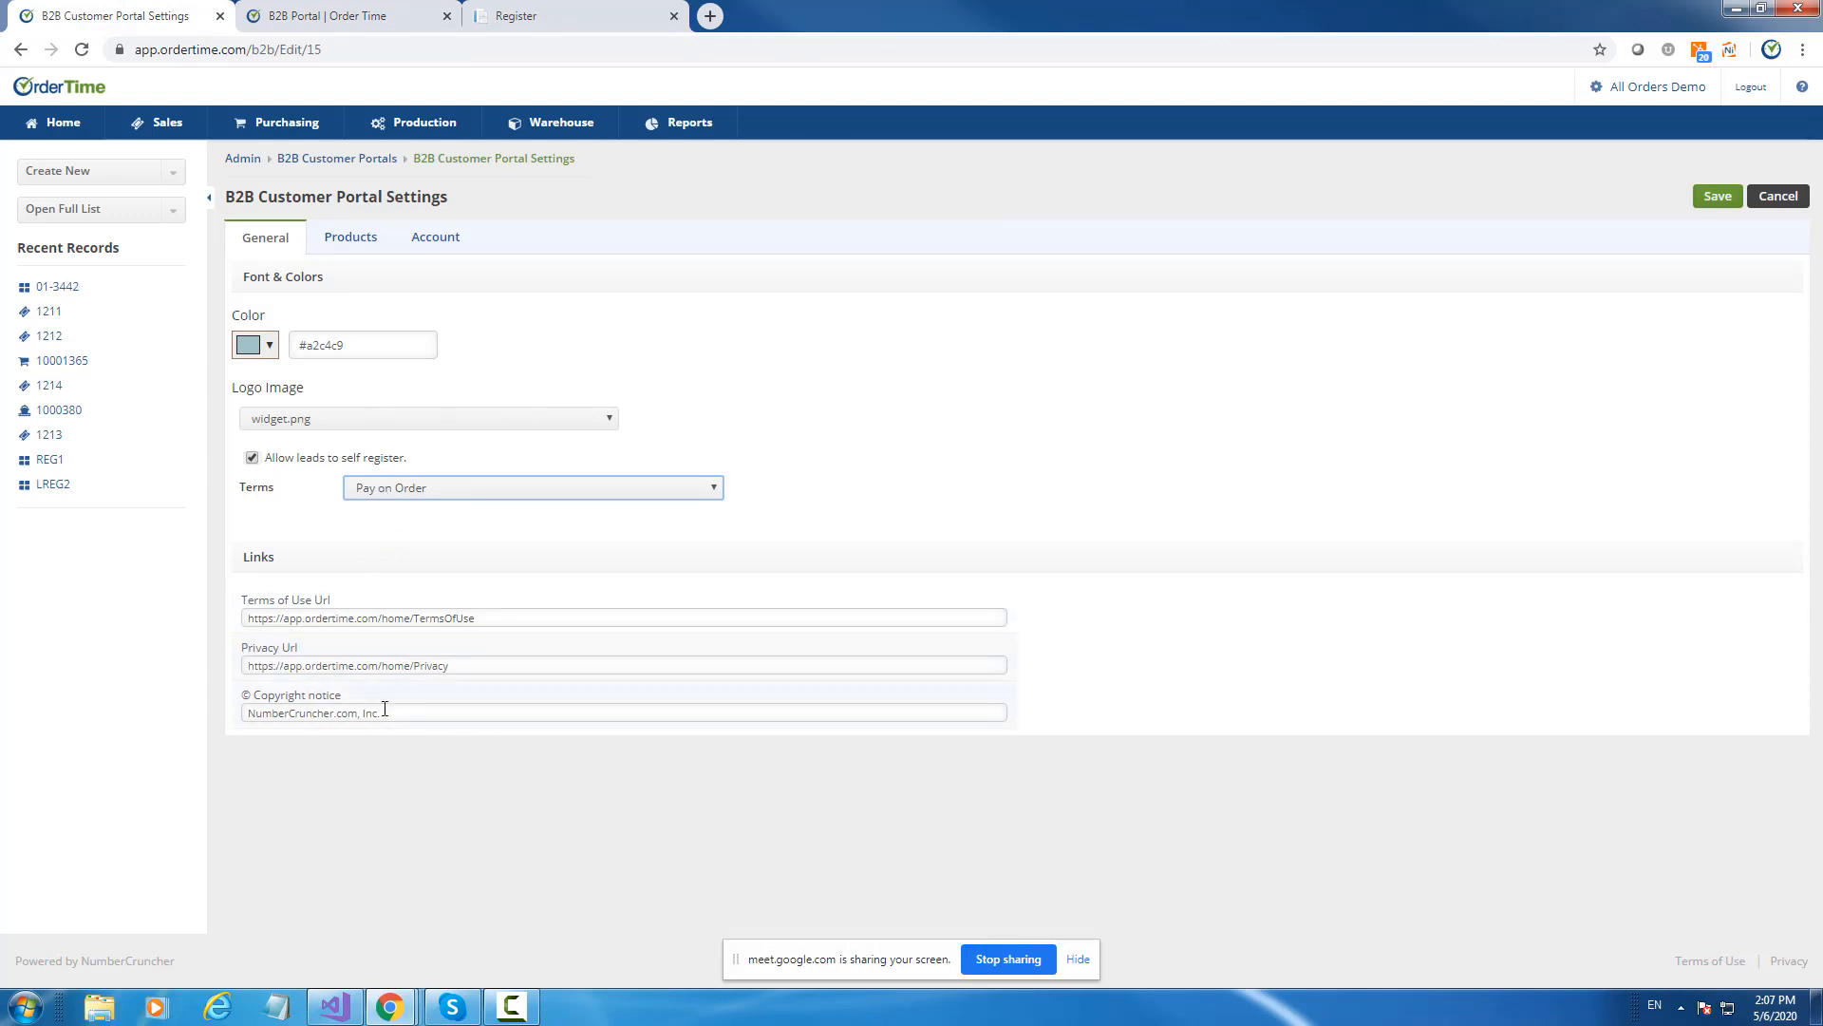
click(343, 241)
click(254, 236)
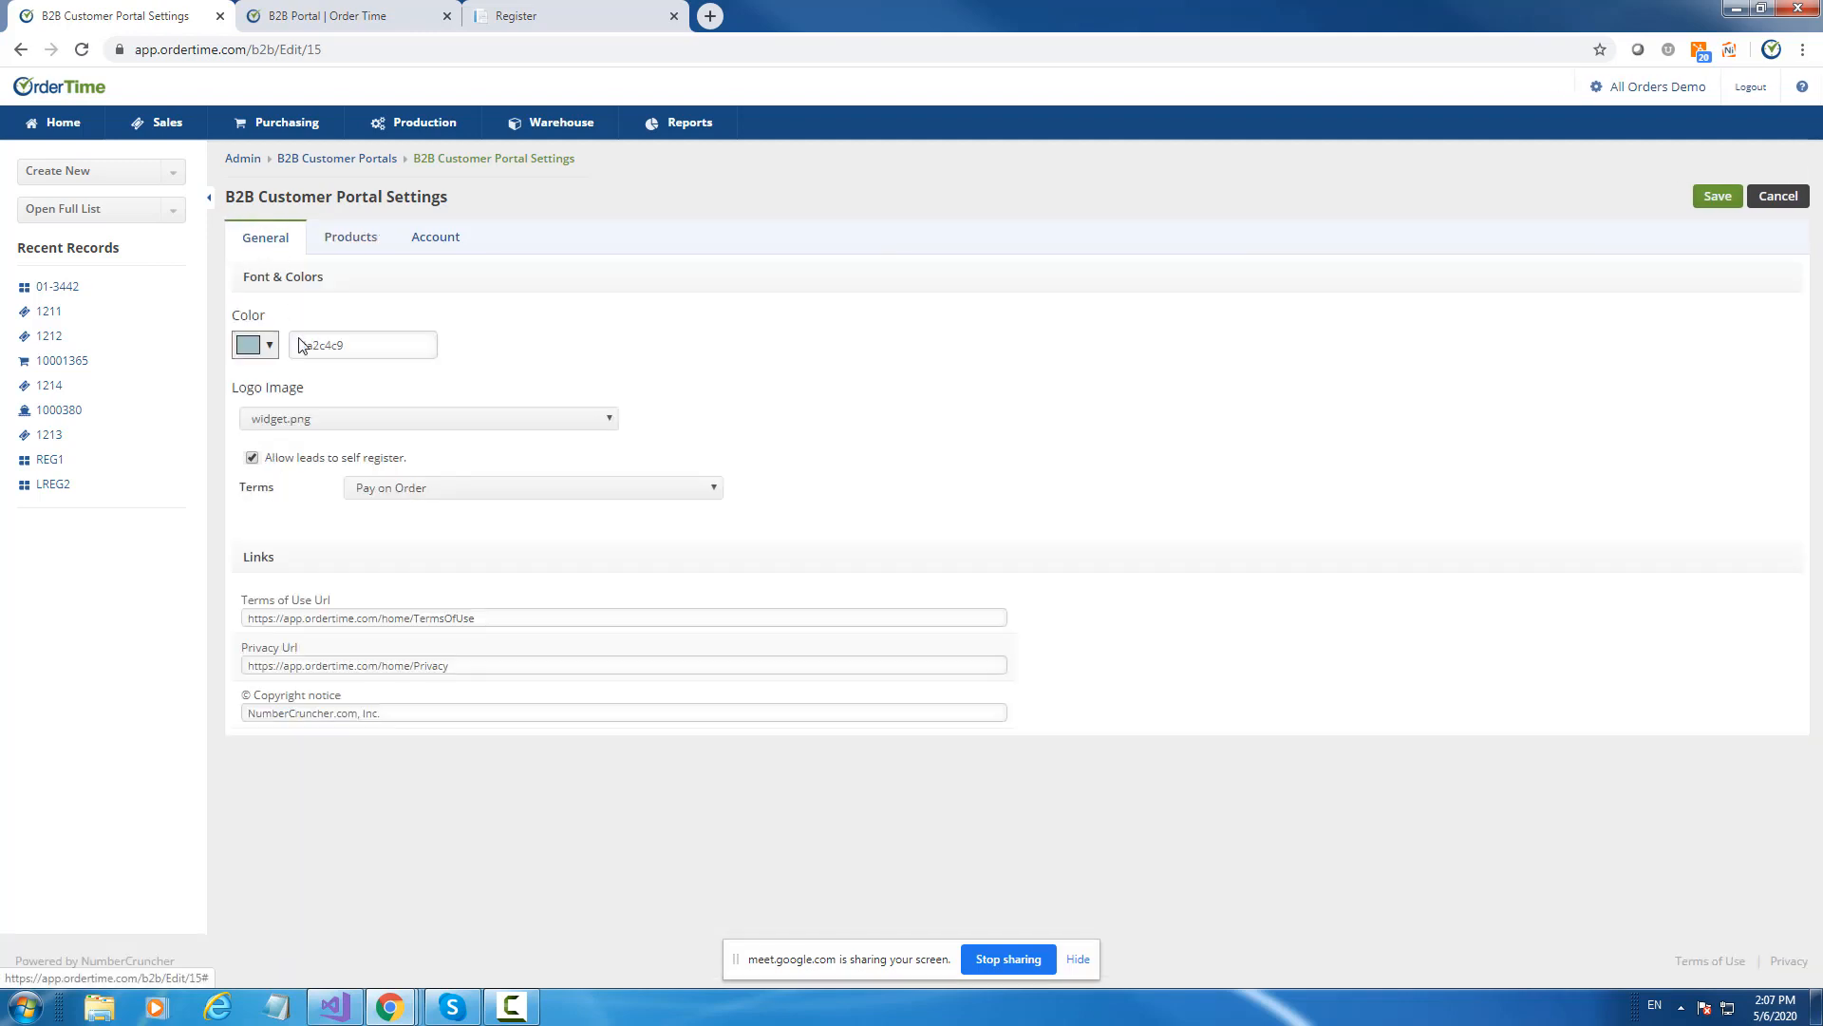
click(351, 241)
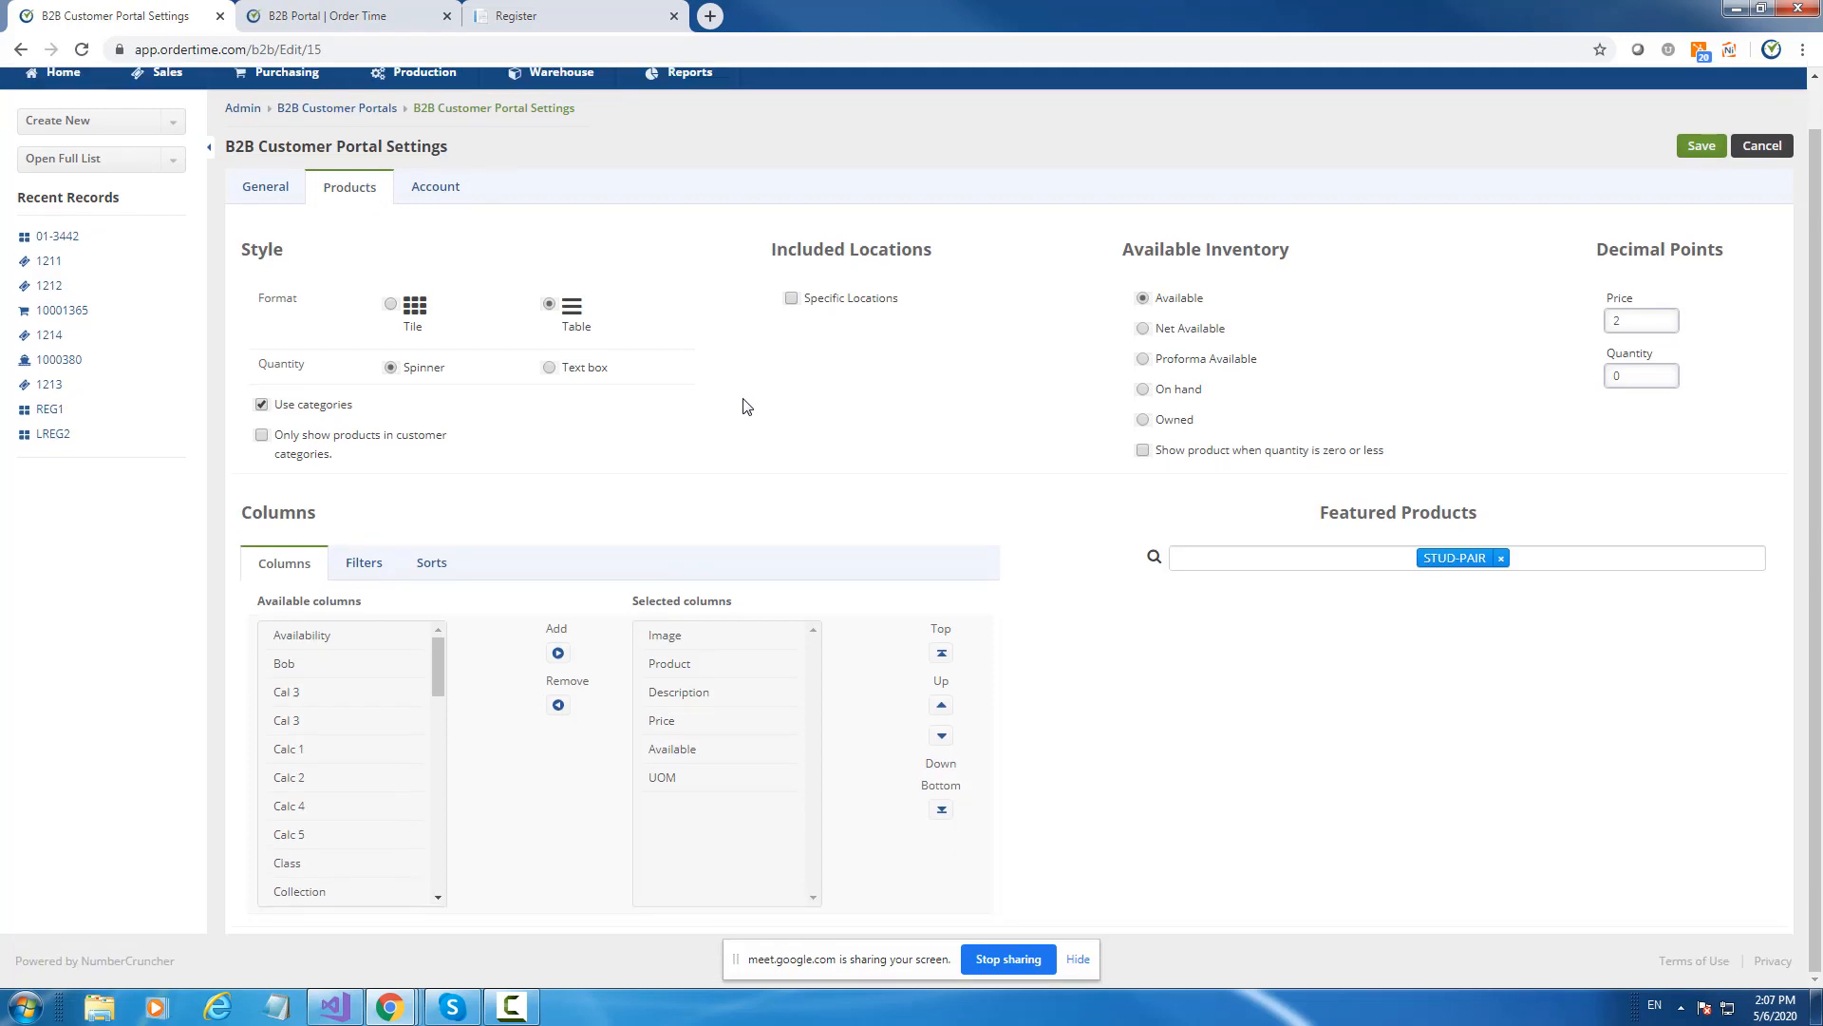
Review the product columns Image and Product, plus the available Bob column.
click(691, 690)
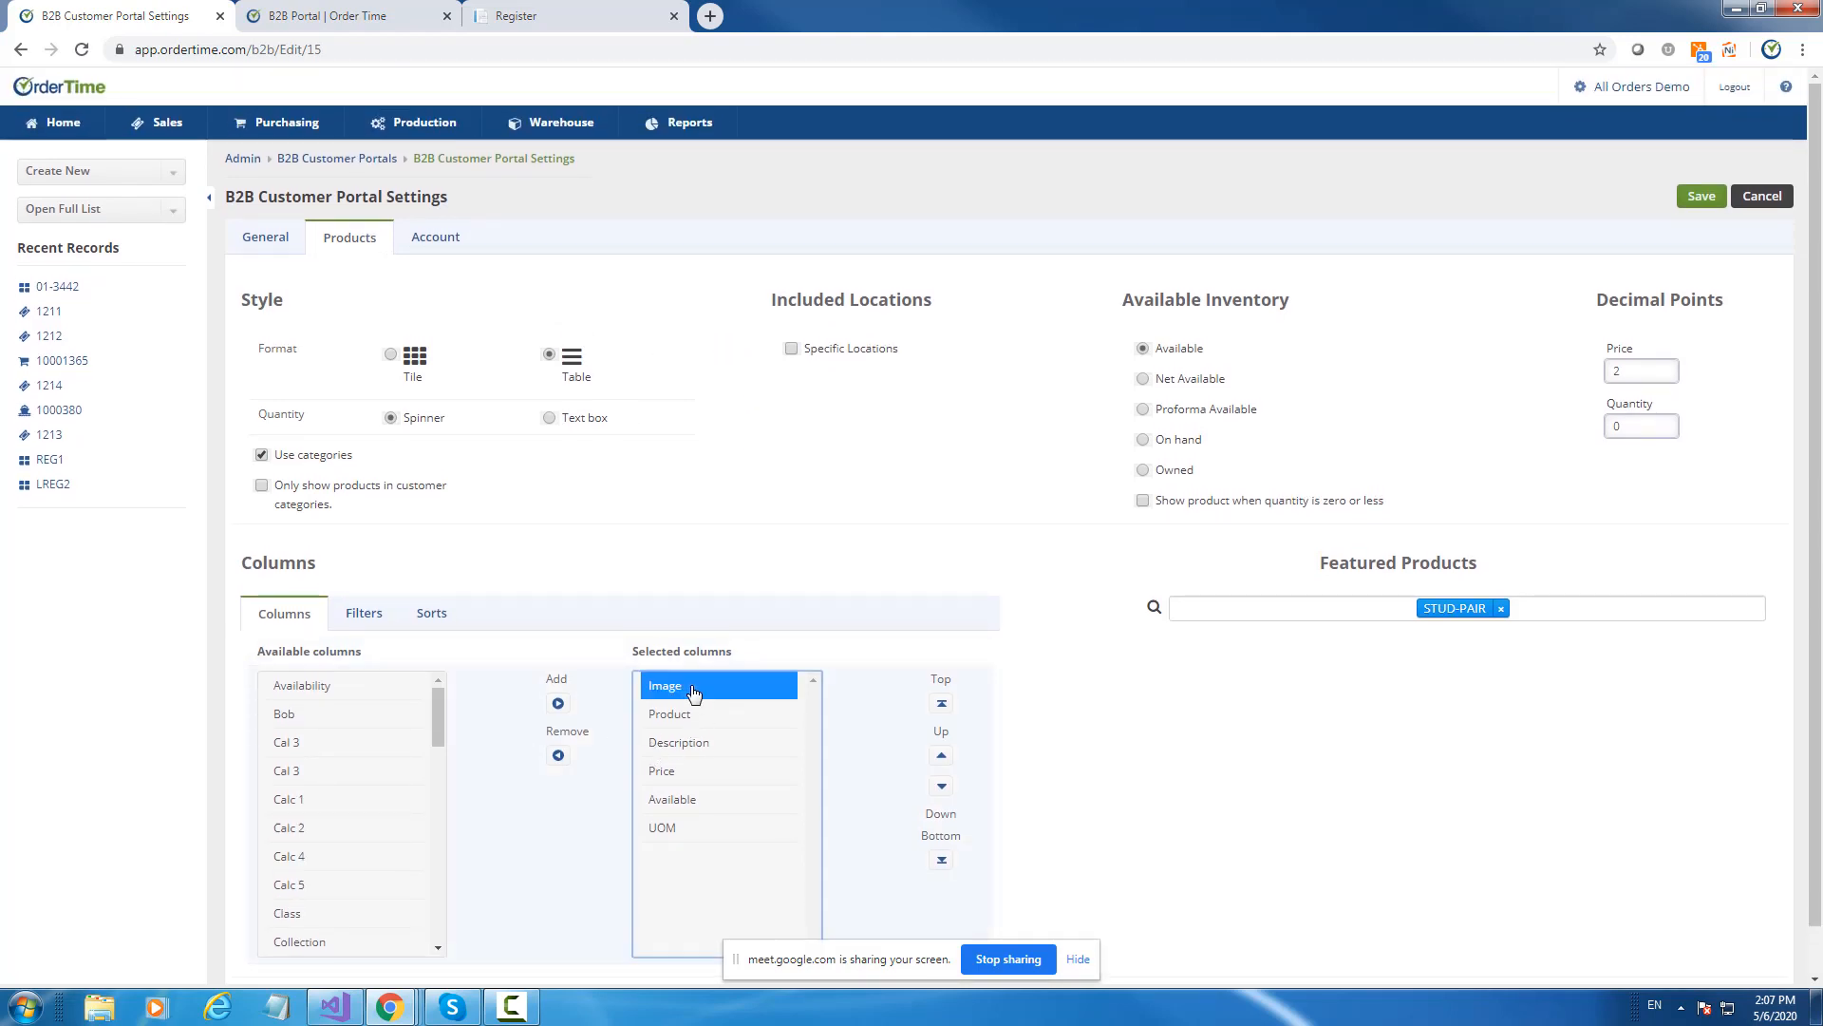
click(690, 717)
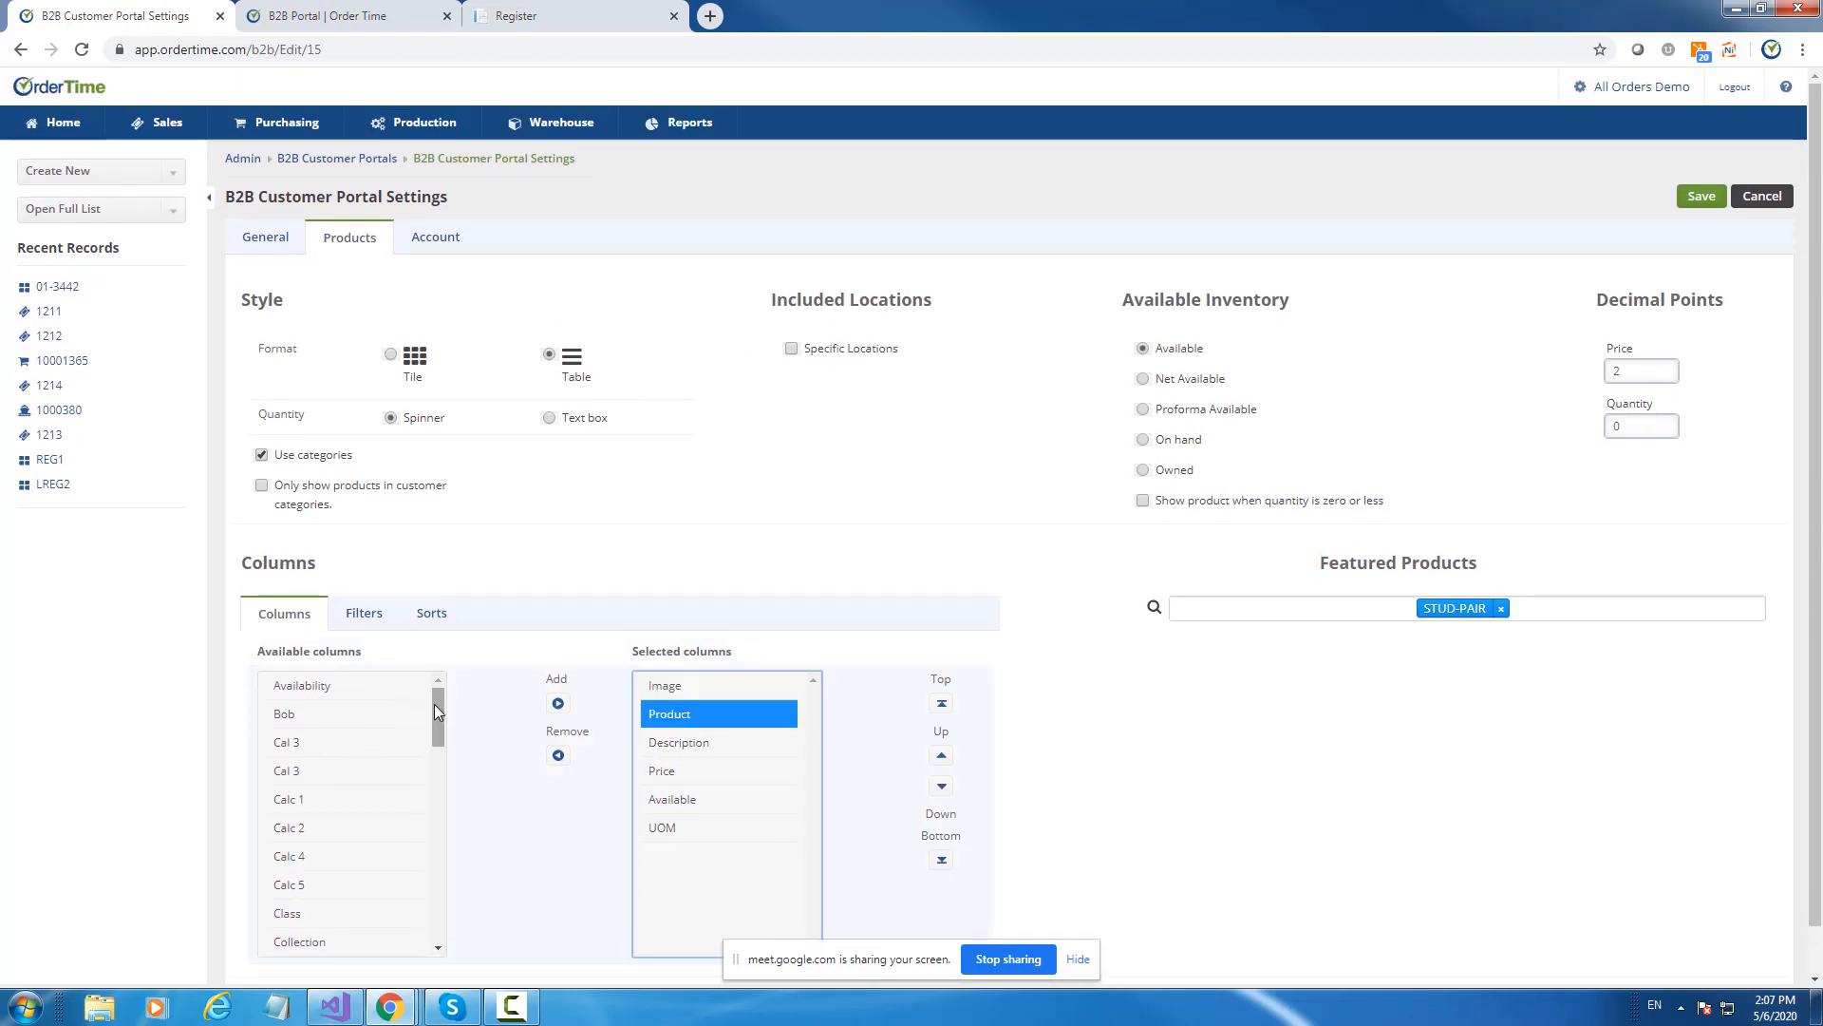
mouse_move(436, 710)
mouse_down()
mouse_move(444, 874)
mouse_move(458, 693)
mouse_up()
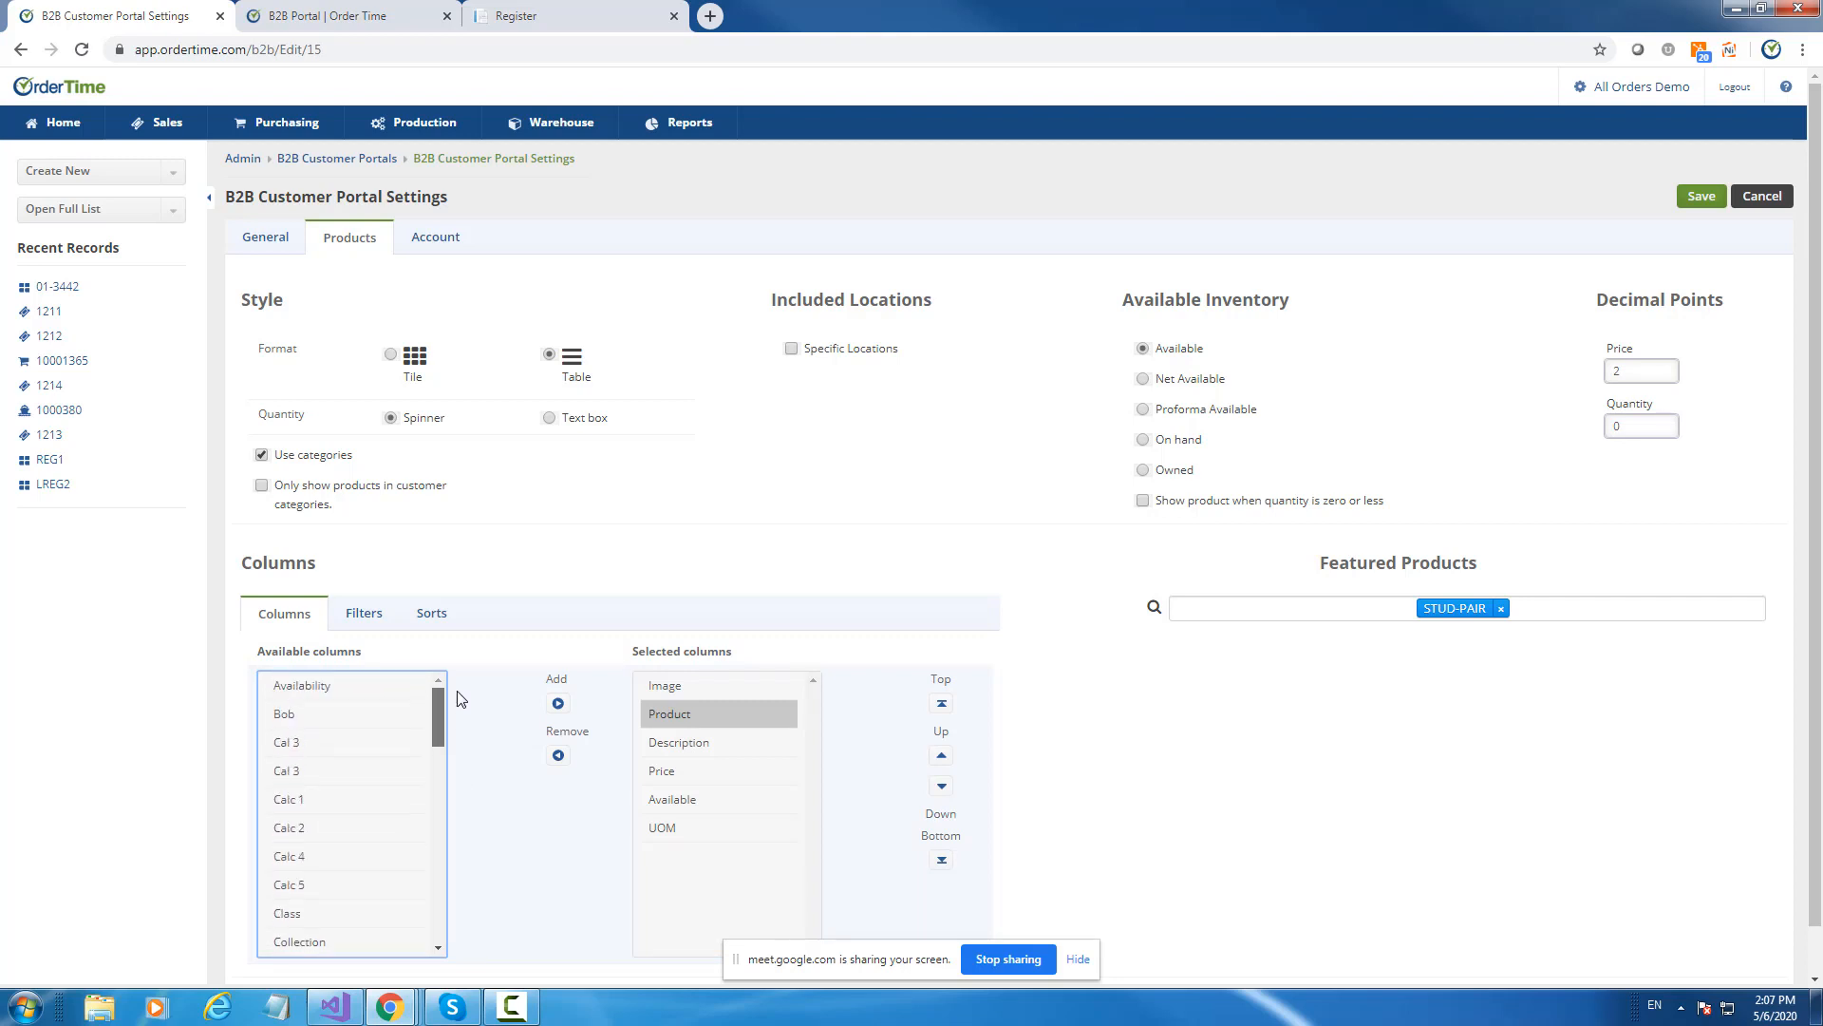
click(297, 718)
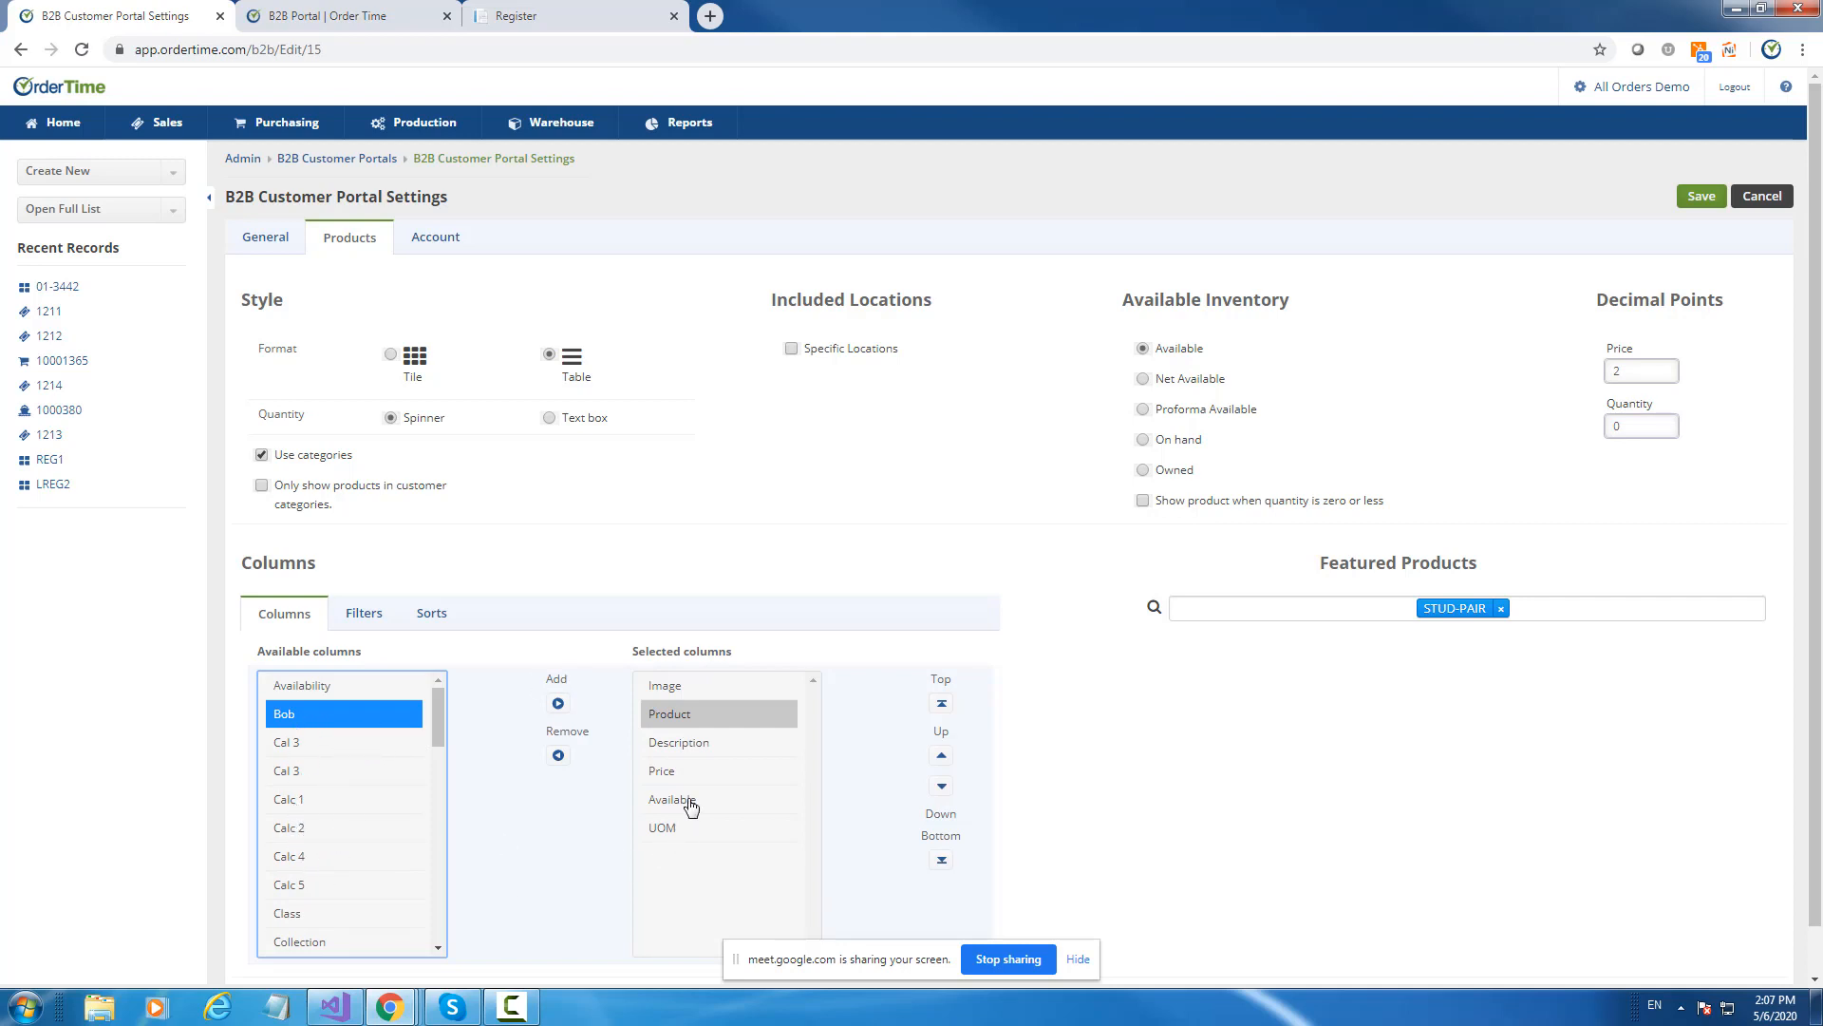
Check the Group and Price filters and the Price sort, then return to the Register form.
click(378, 620)
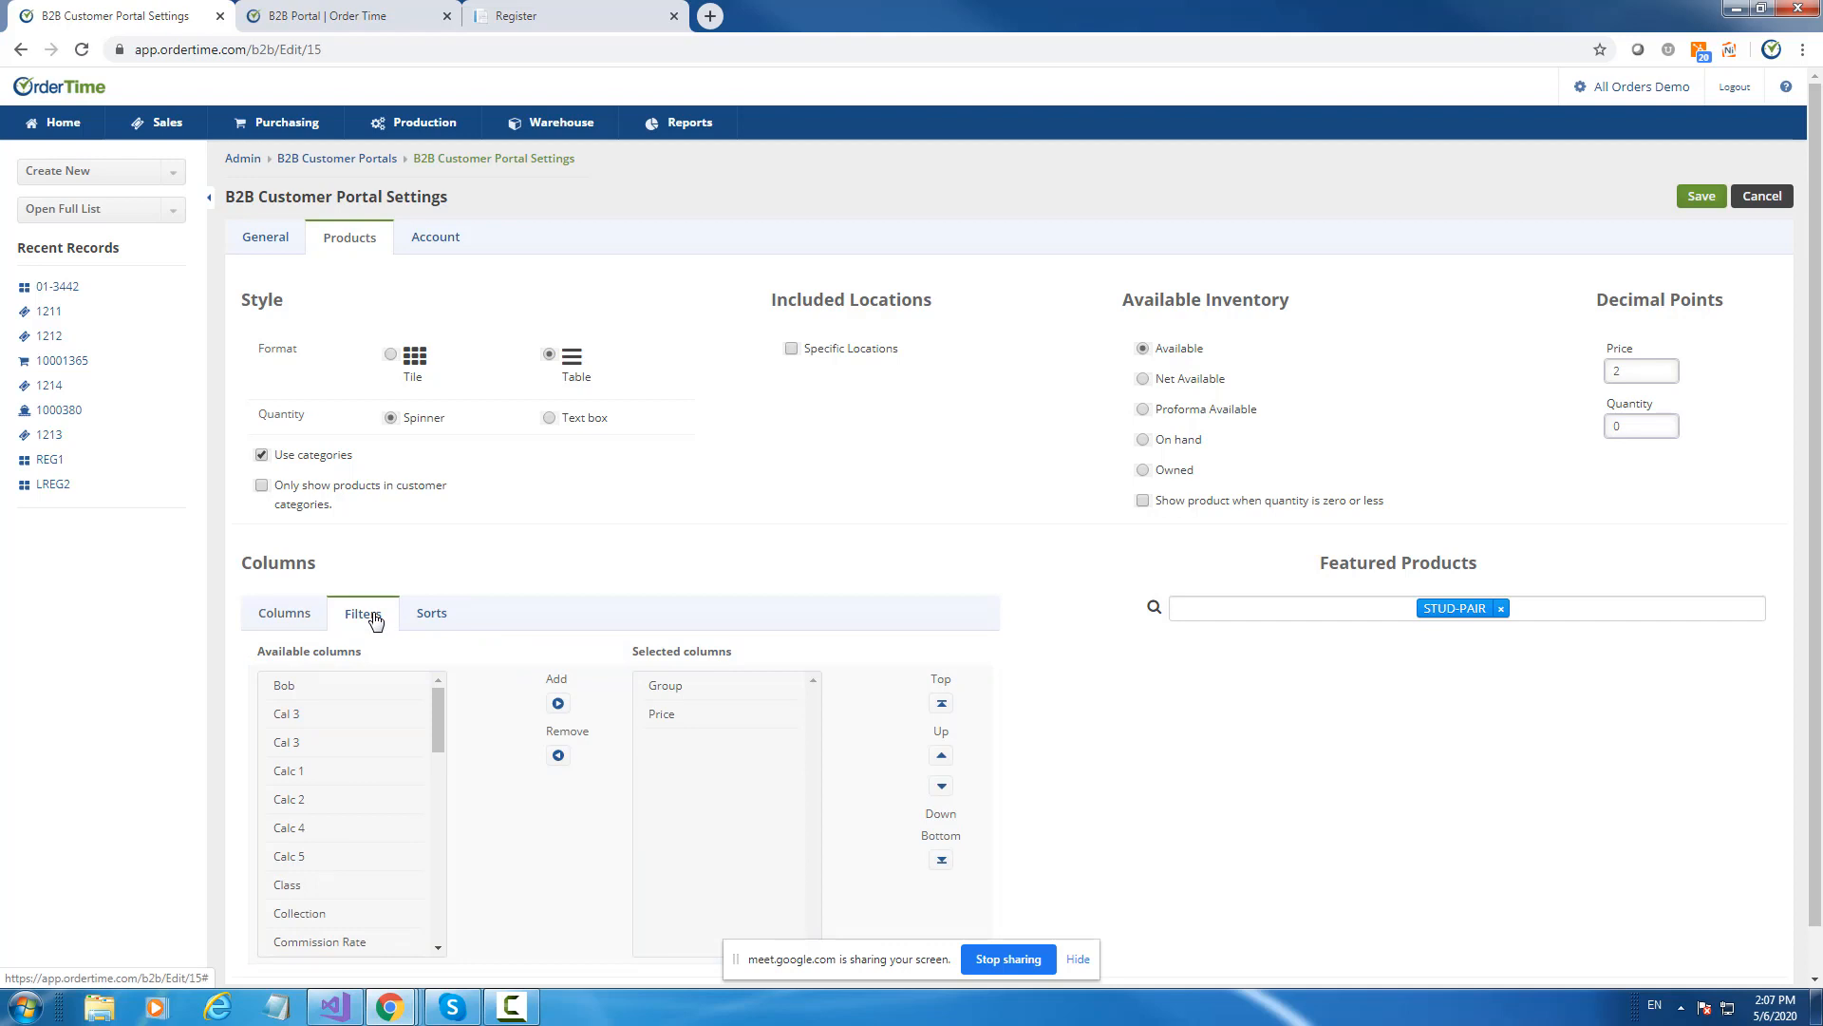
click(685, 690)
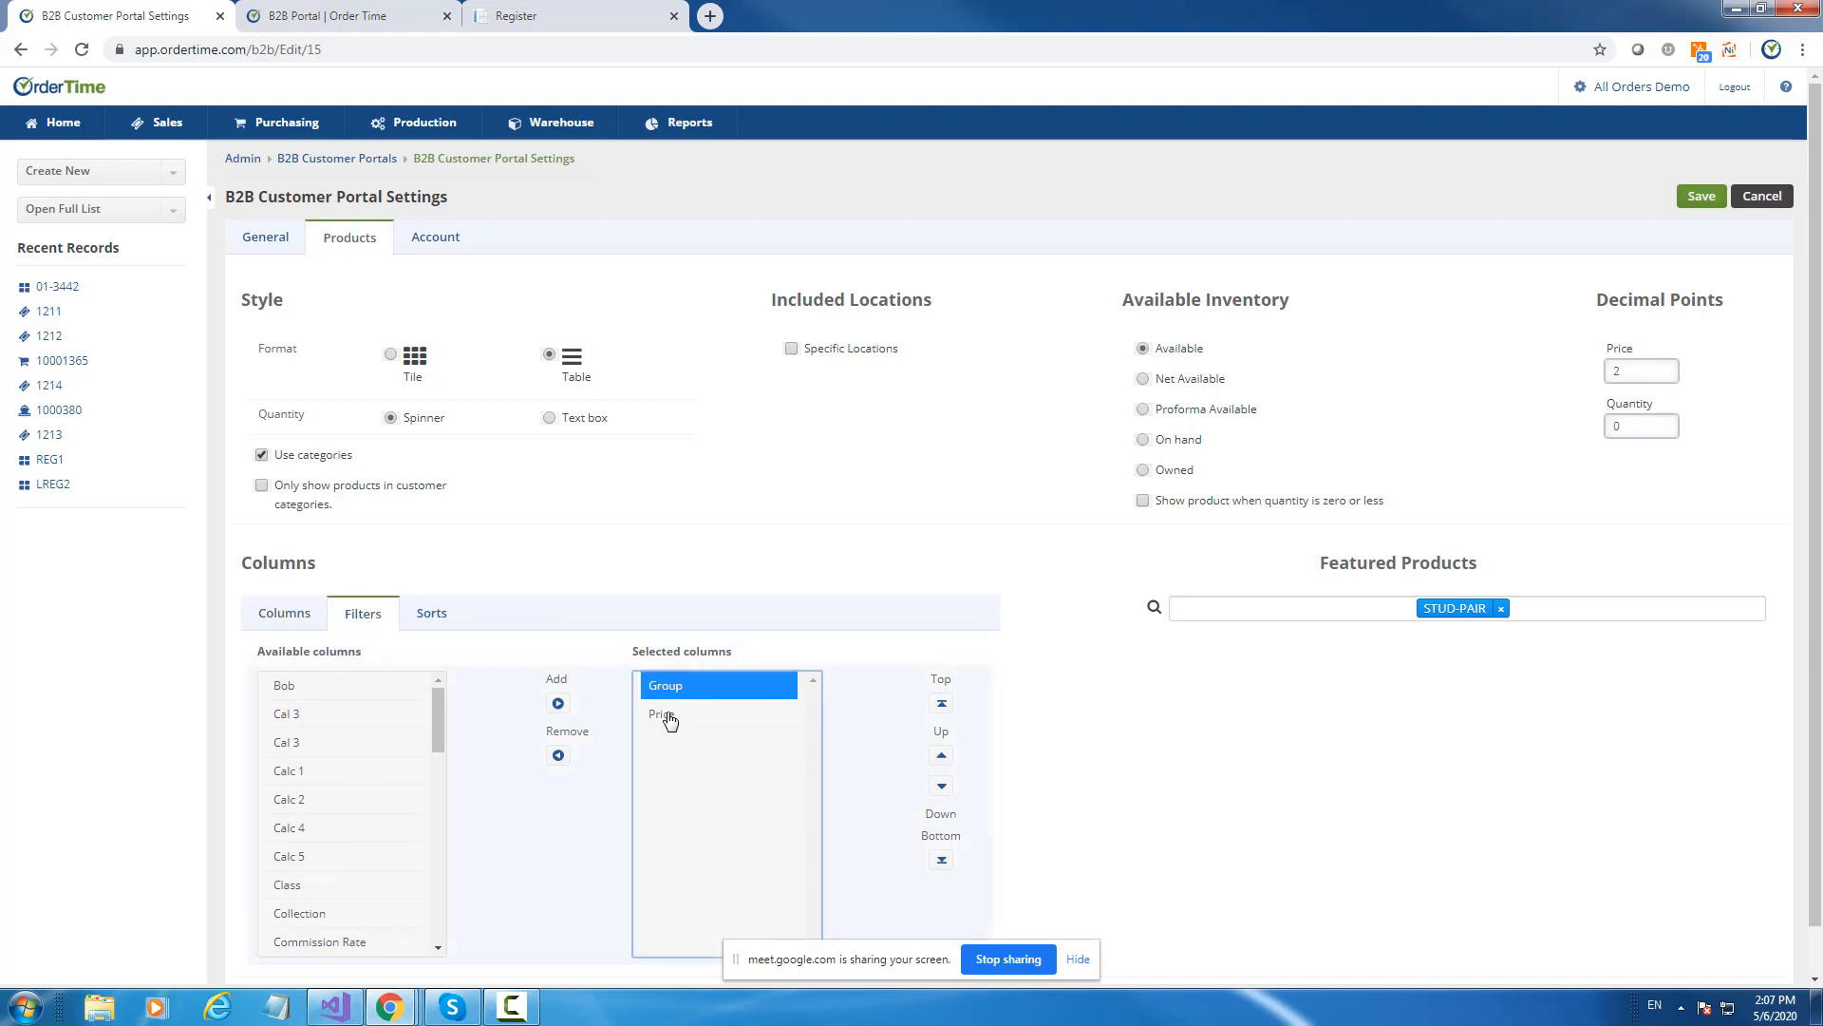
click(670, 719)
click(445, 617)
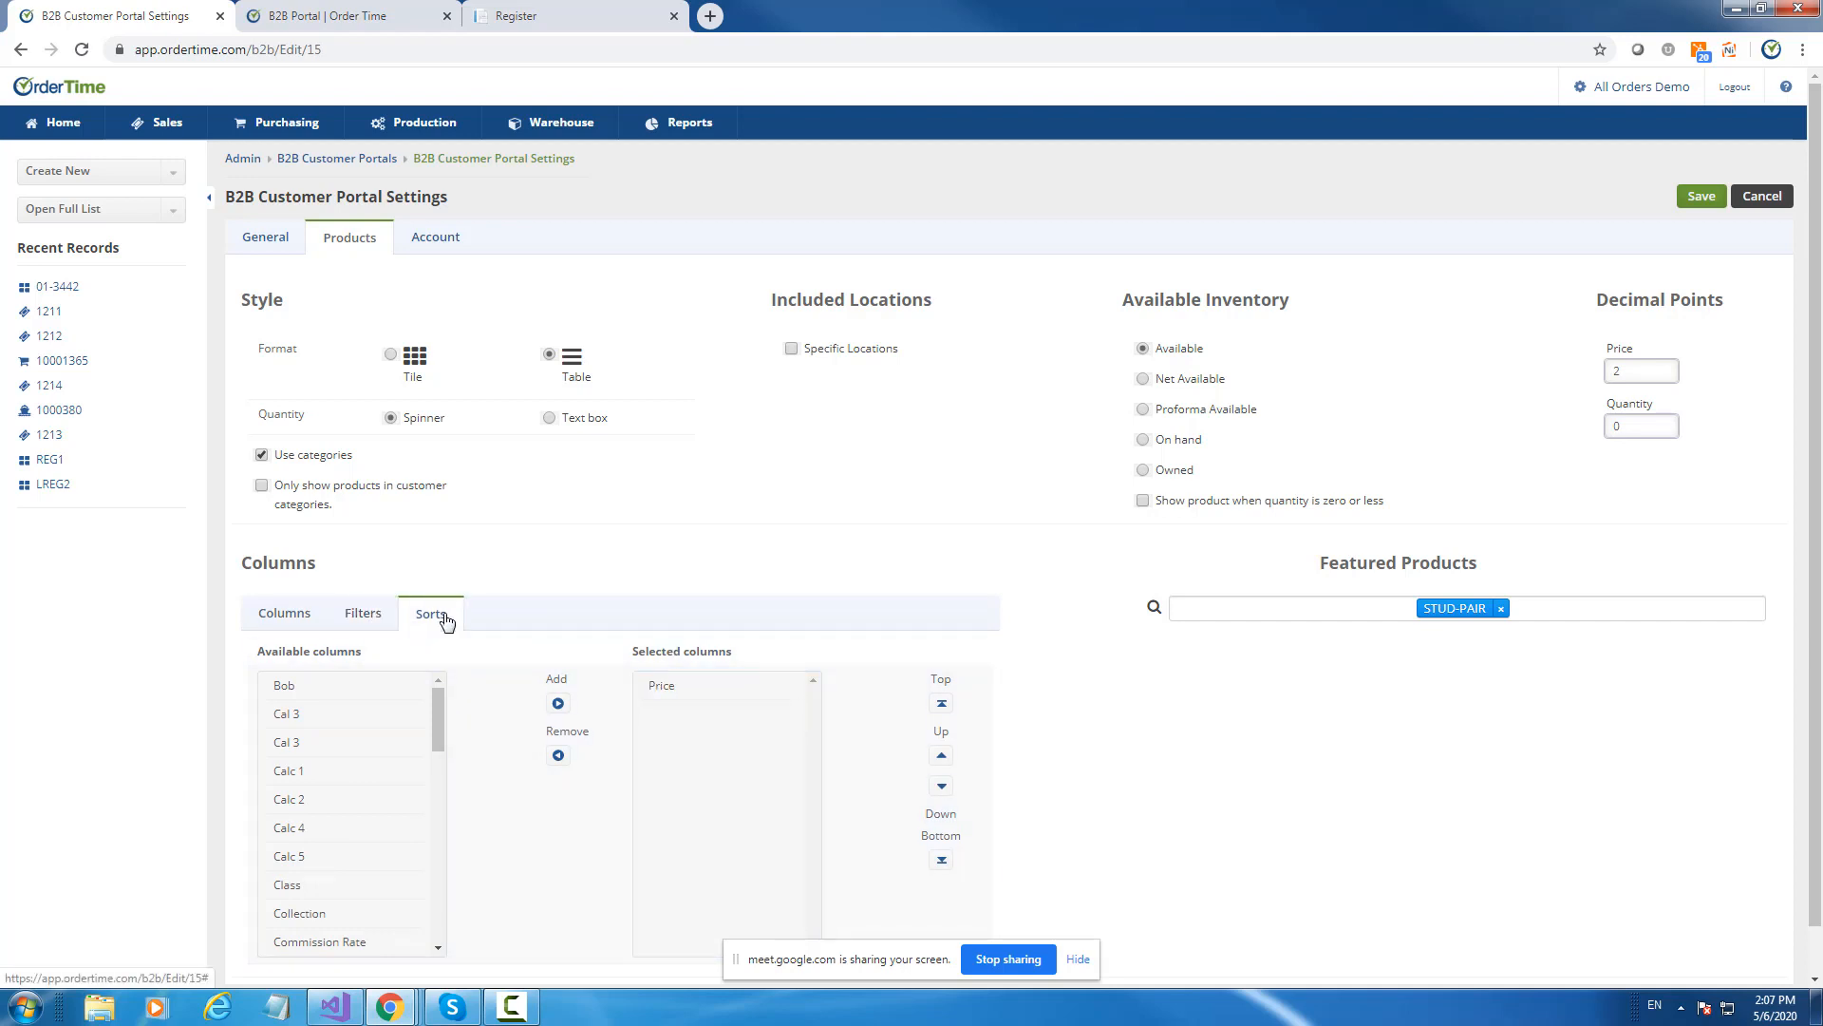
click(662, 690)
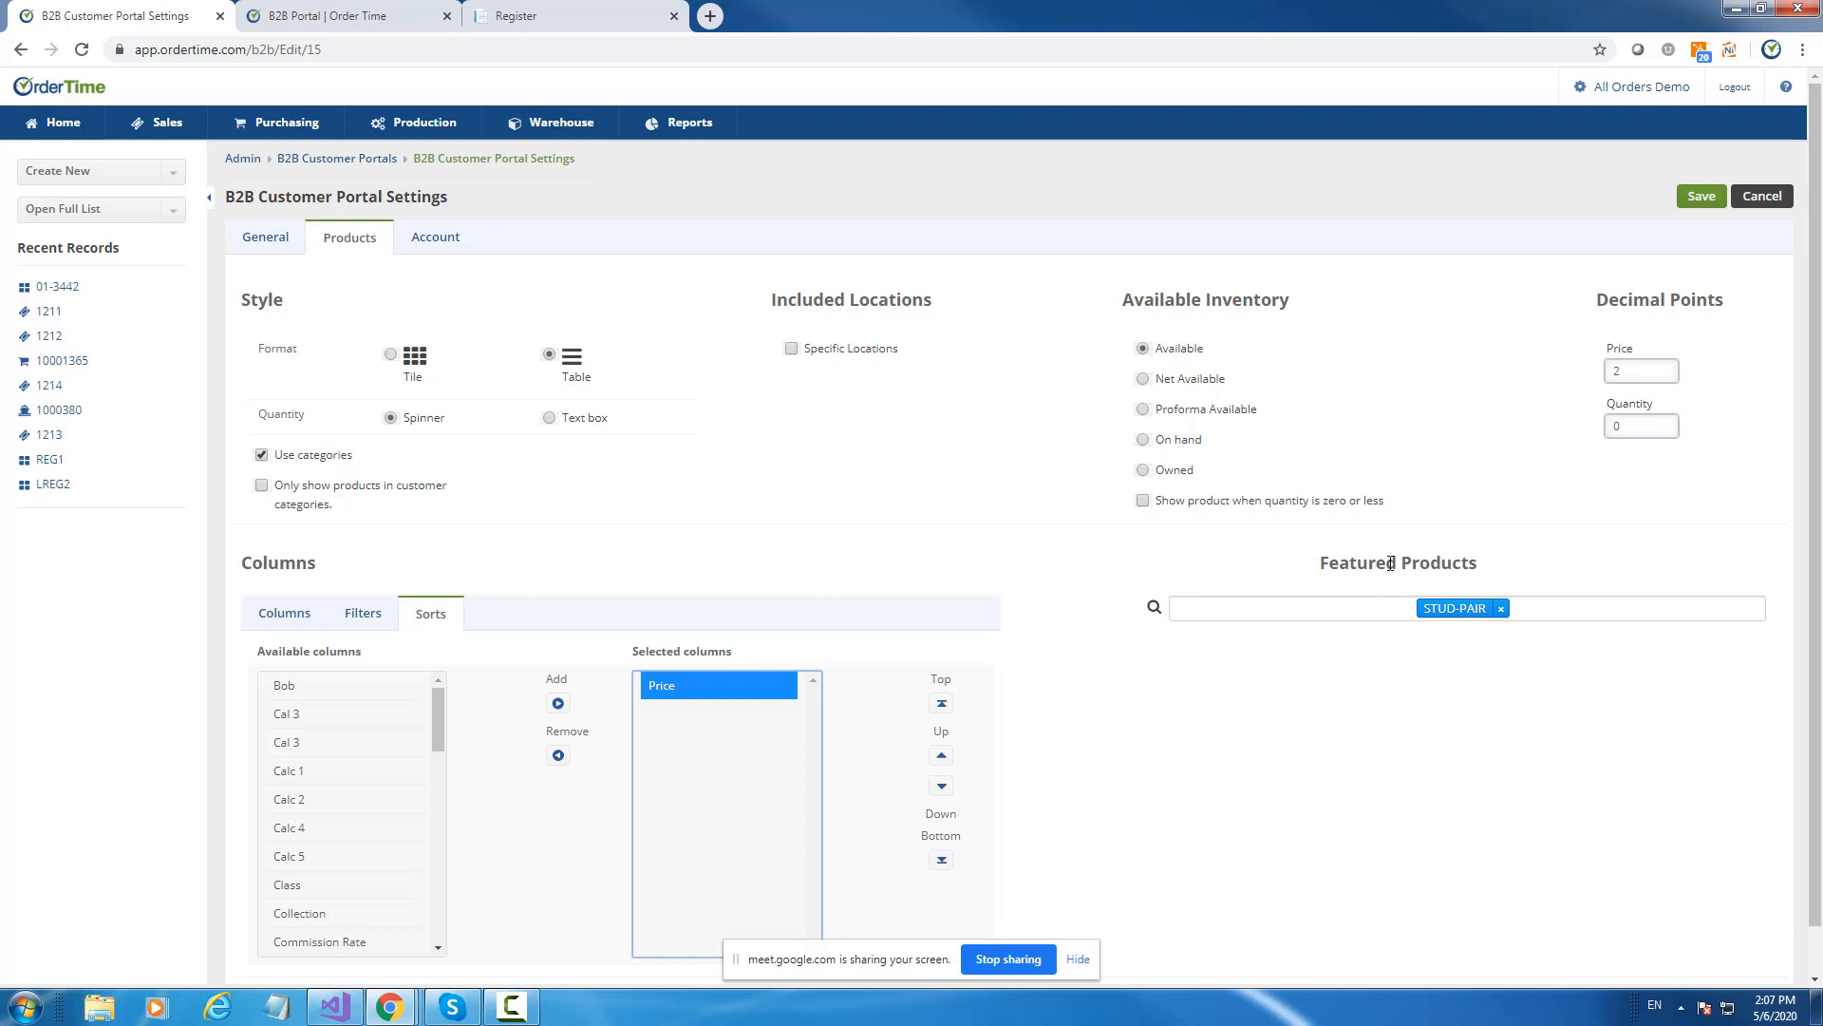
click(599, 11)
scroll(785, 456, up, 1)
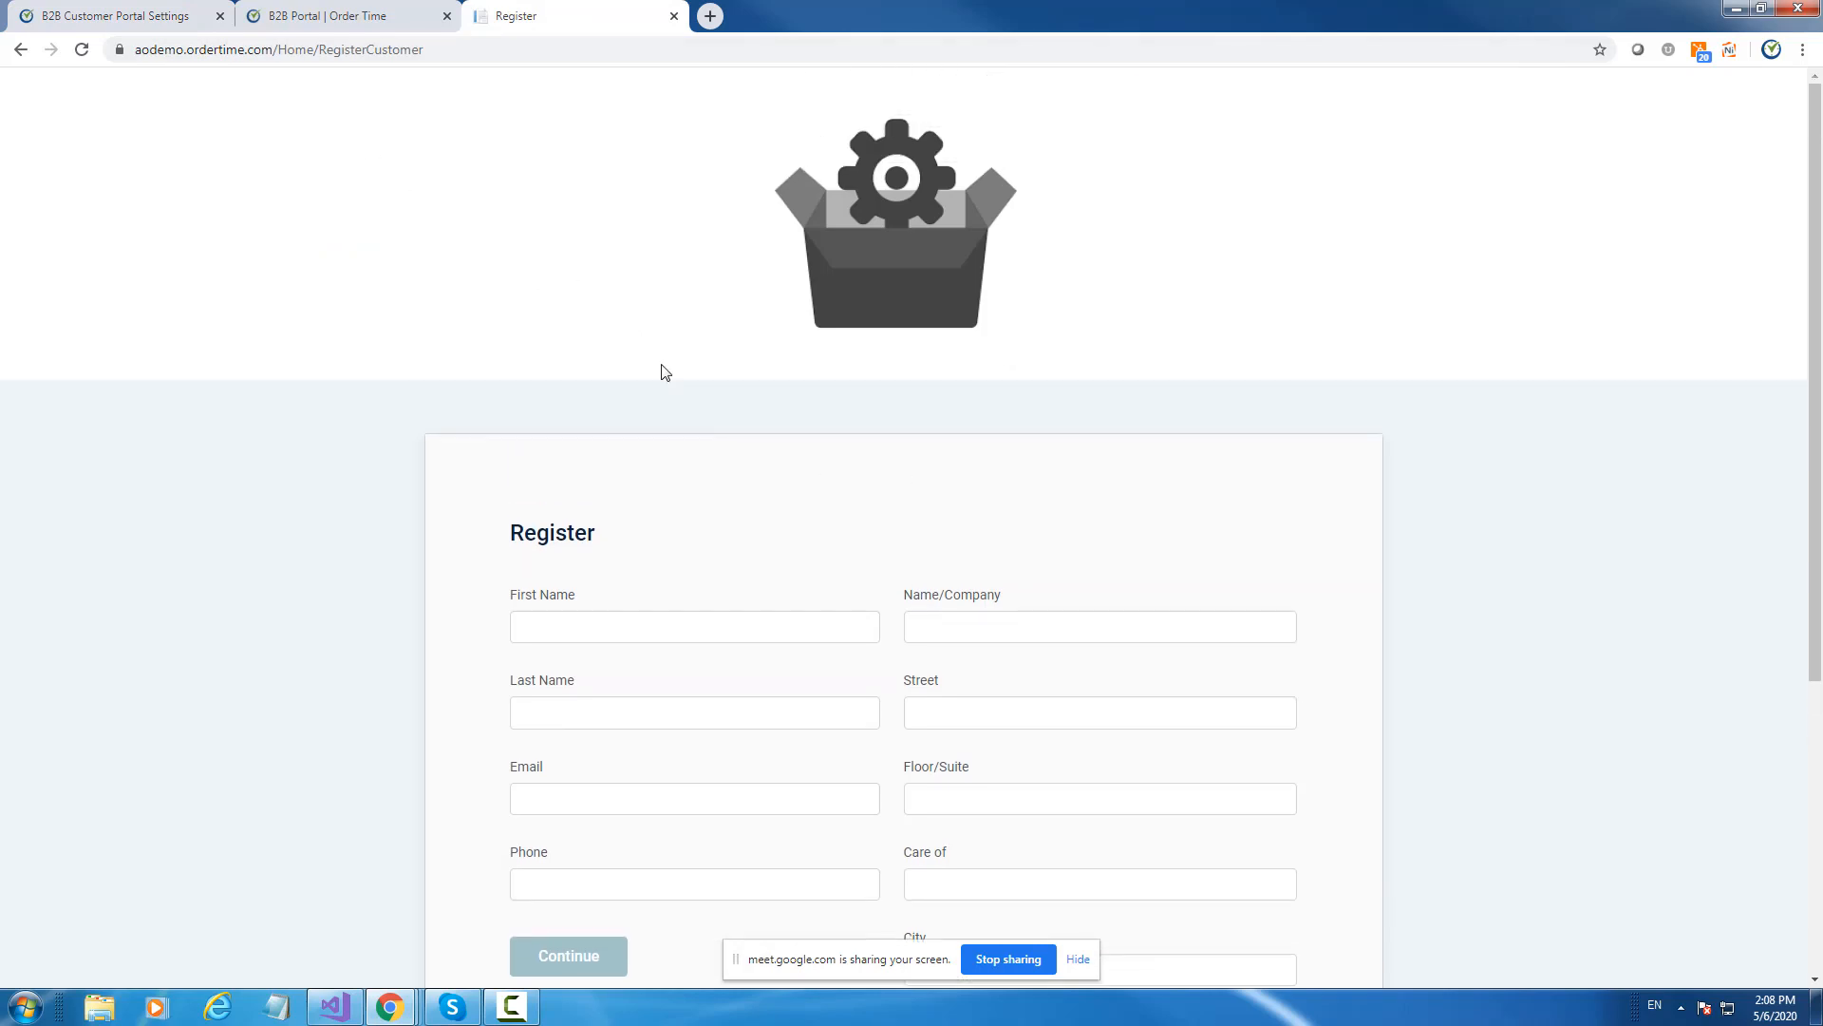
Add product 102 to Featured Products and save the portal settings.
click(897, 293)
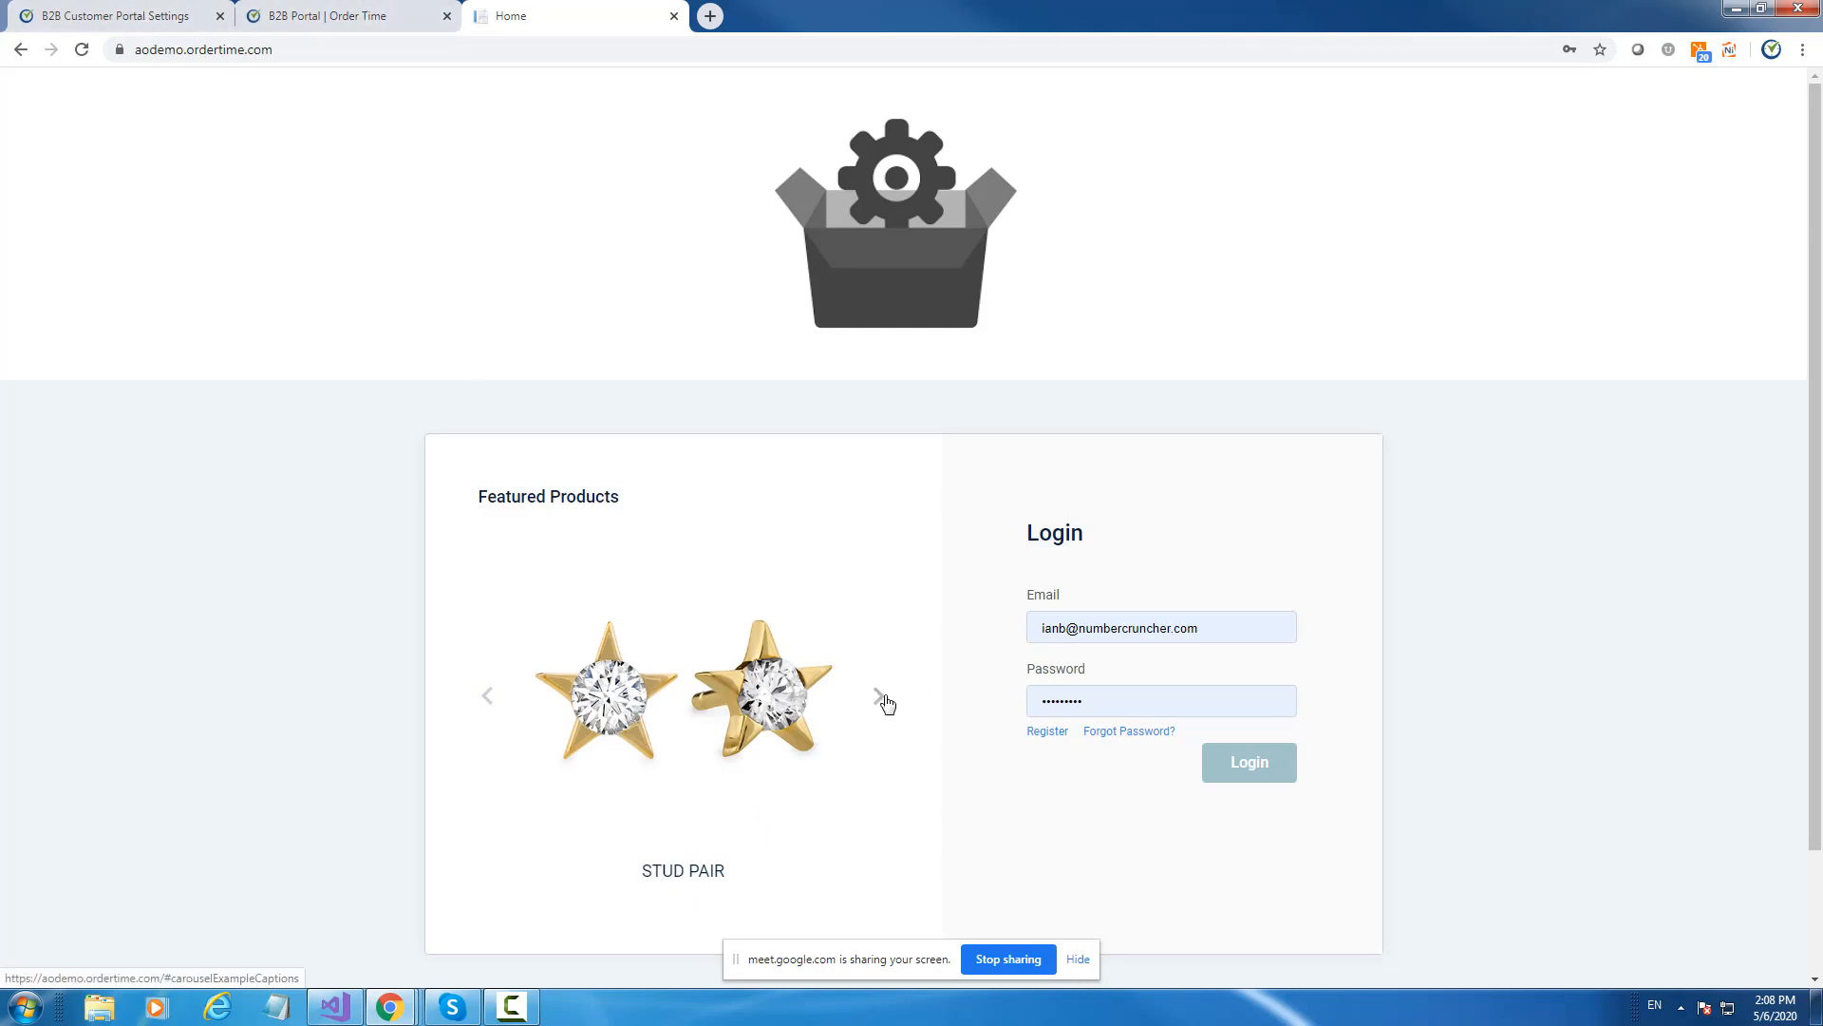
click(354, 17)
click(155, 16)
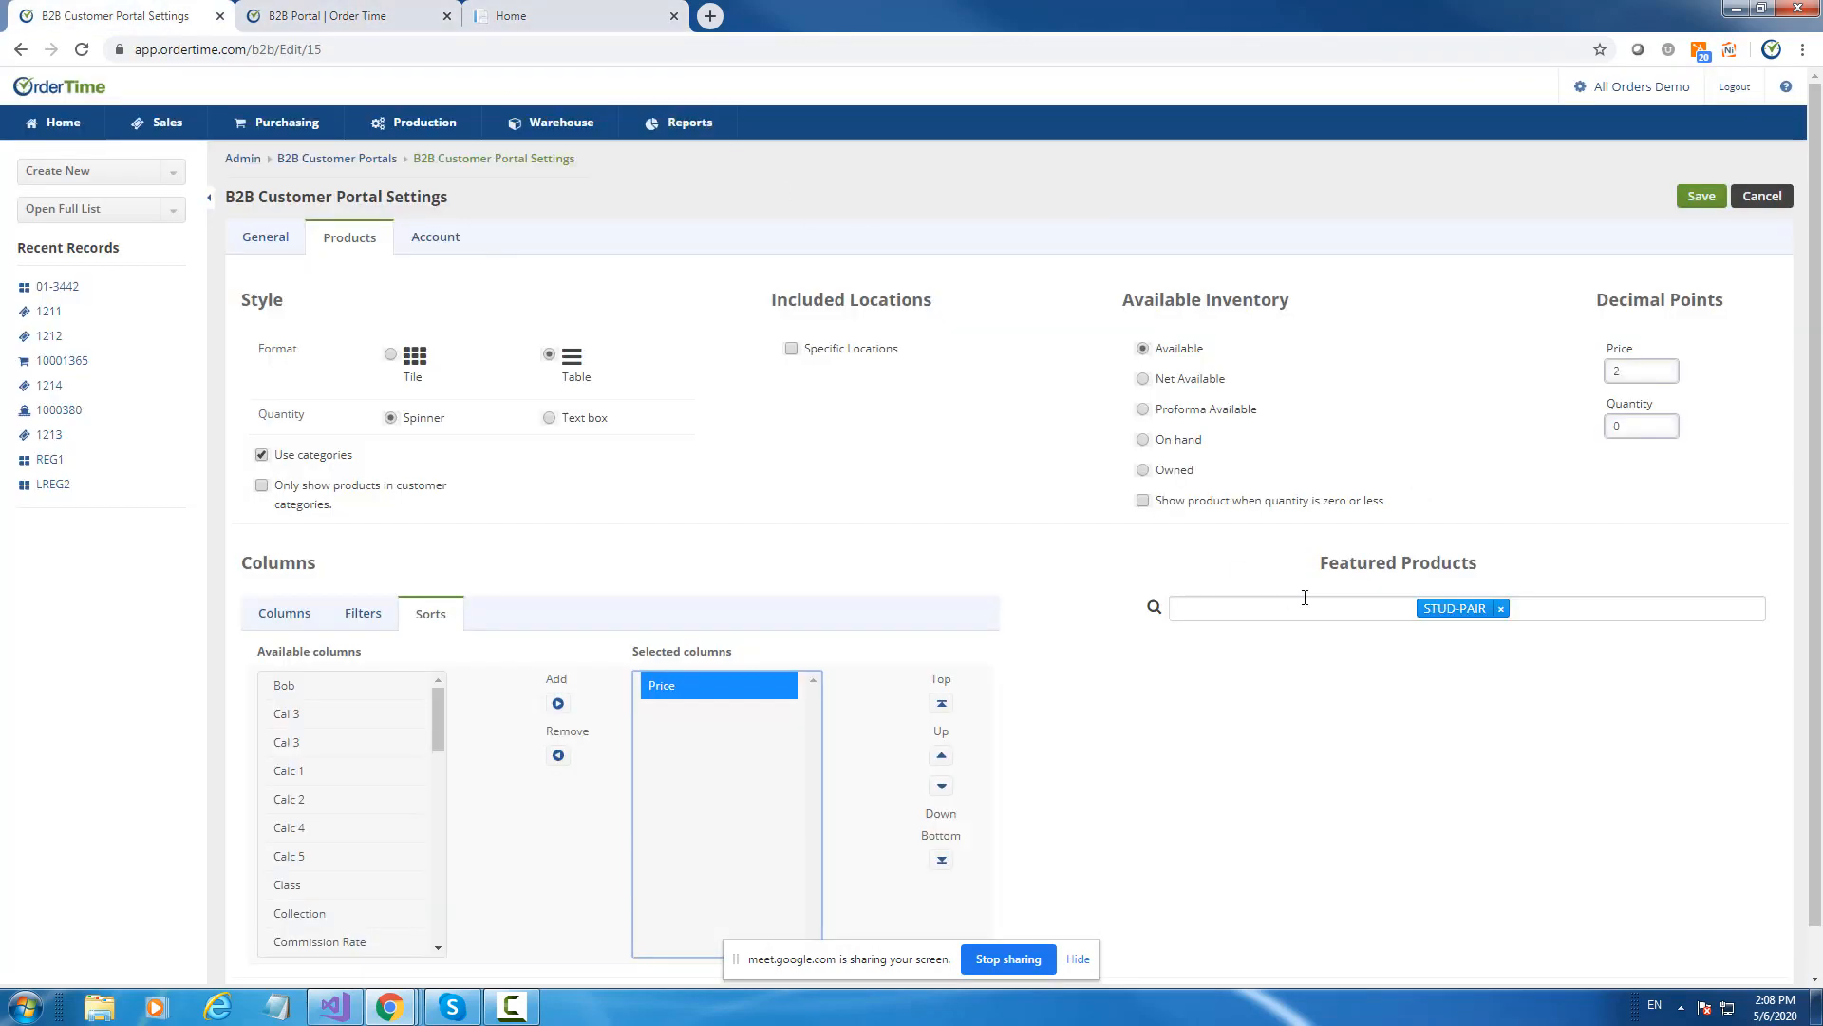
click(1361, 600)
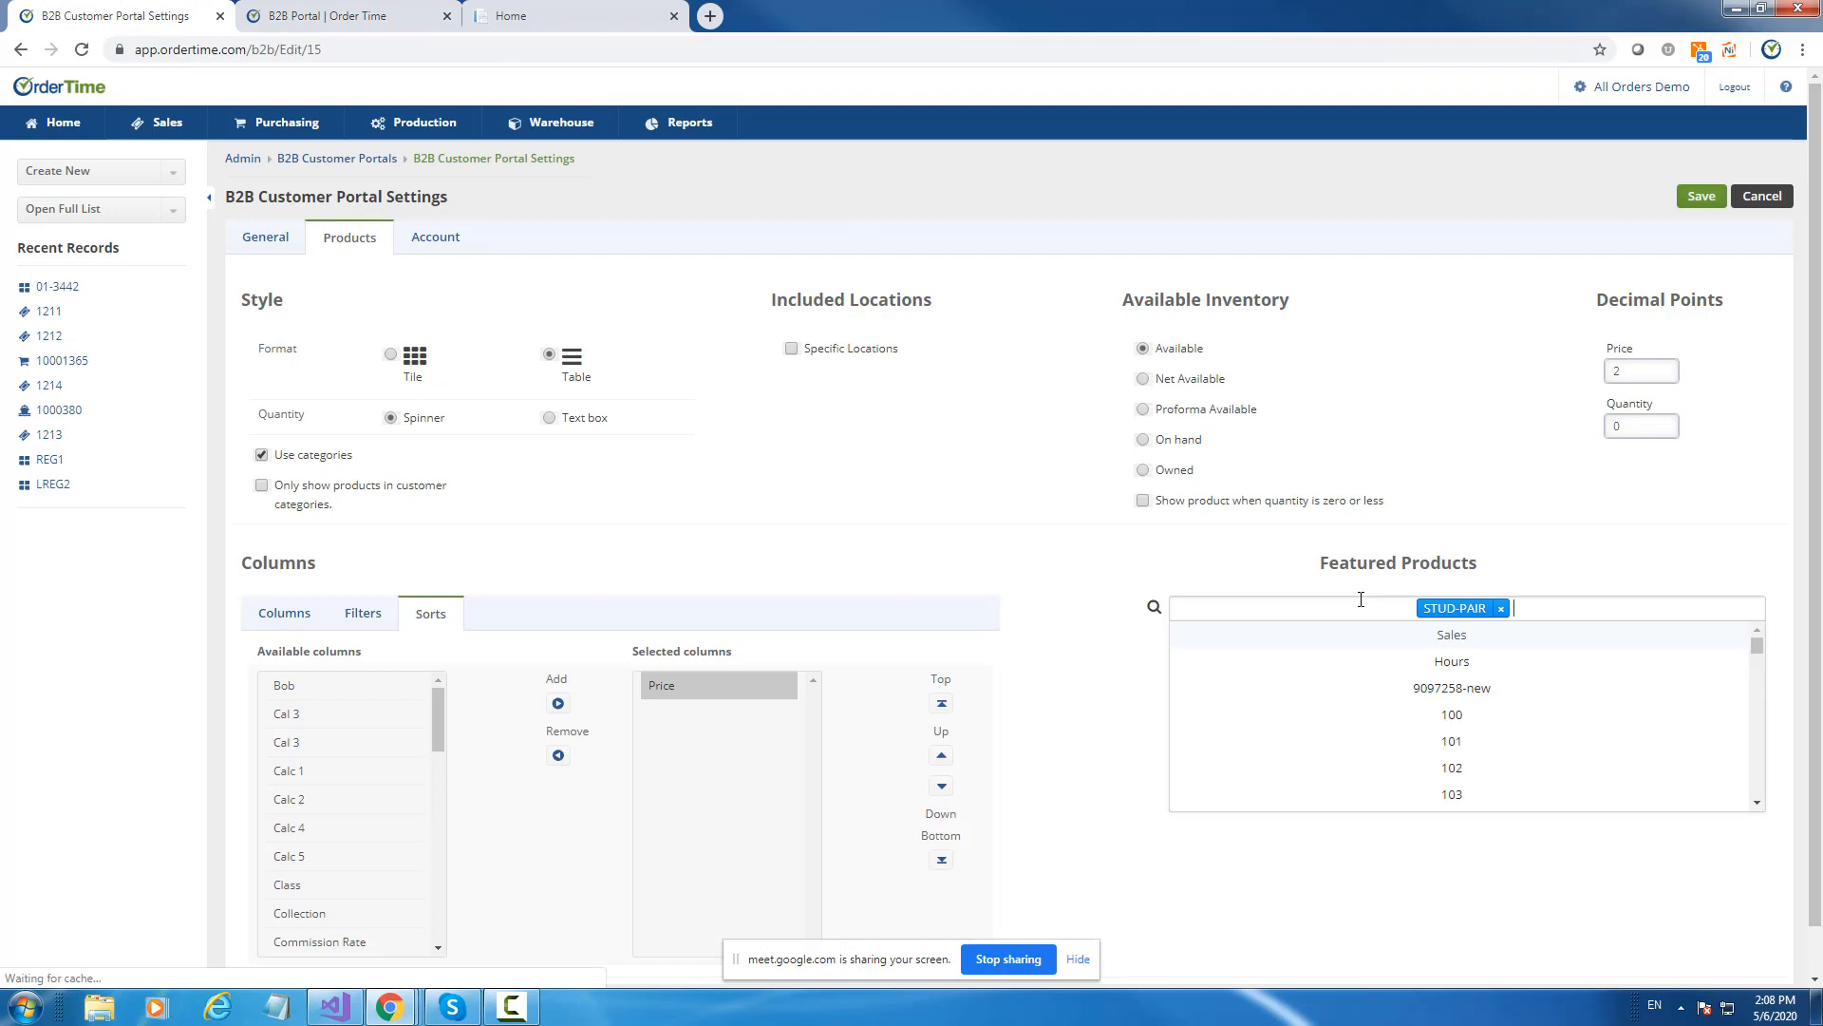
click(1454, 768)
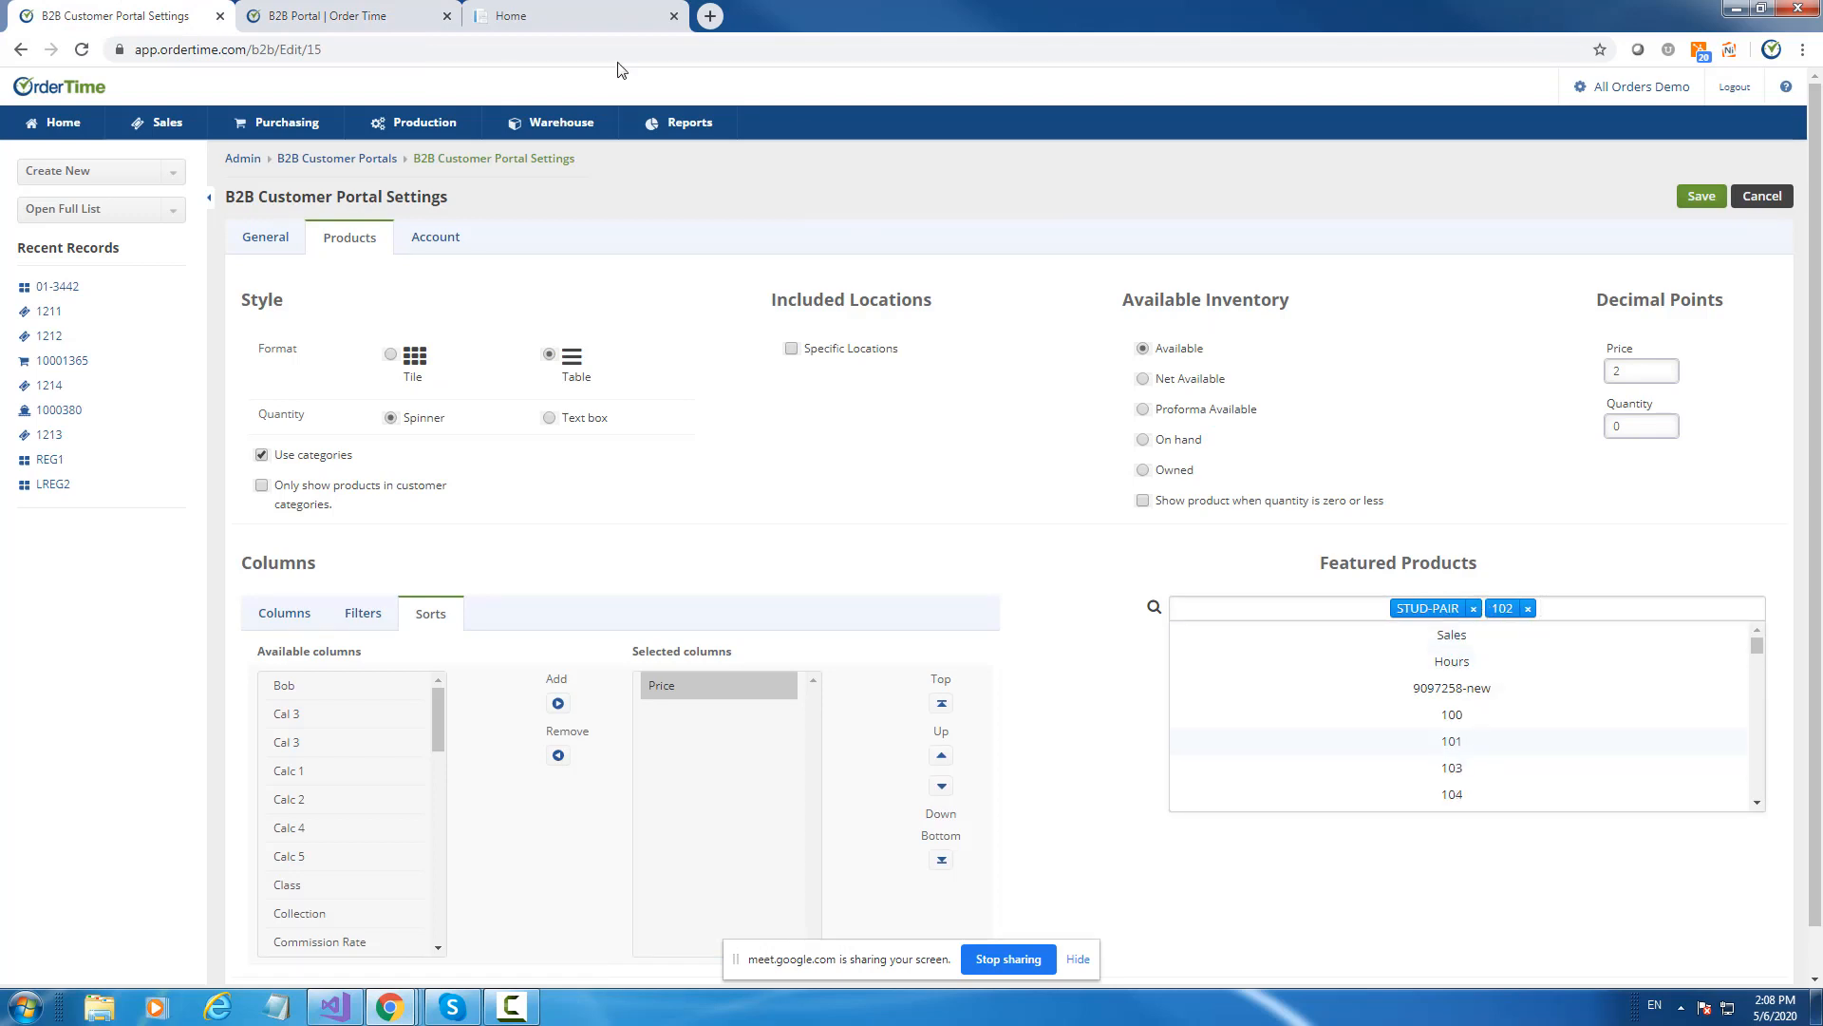
click(1700, 196)
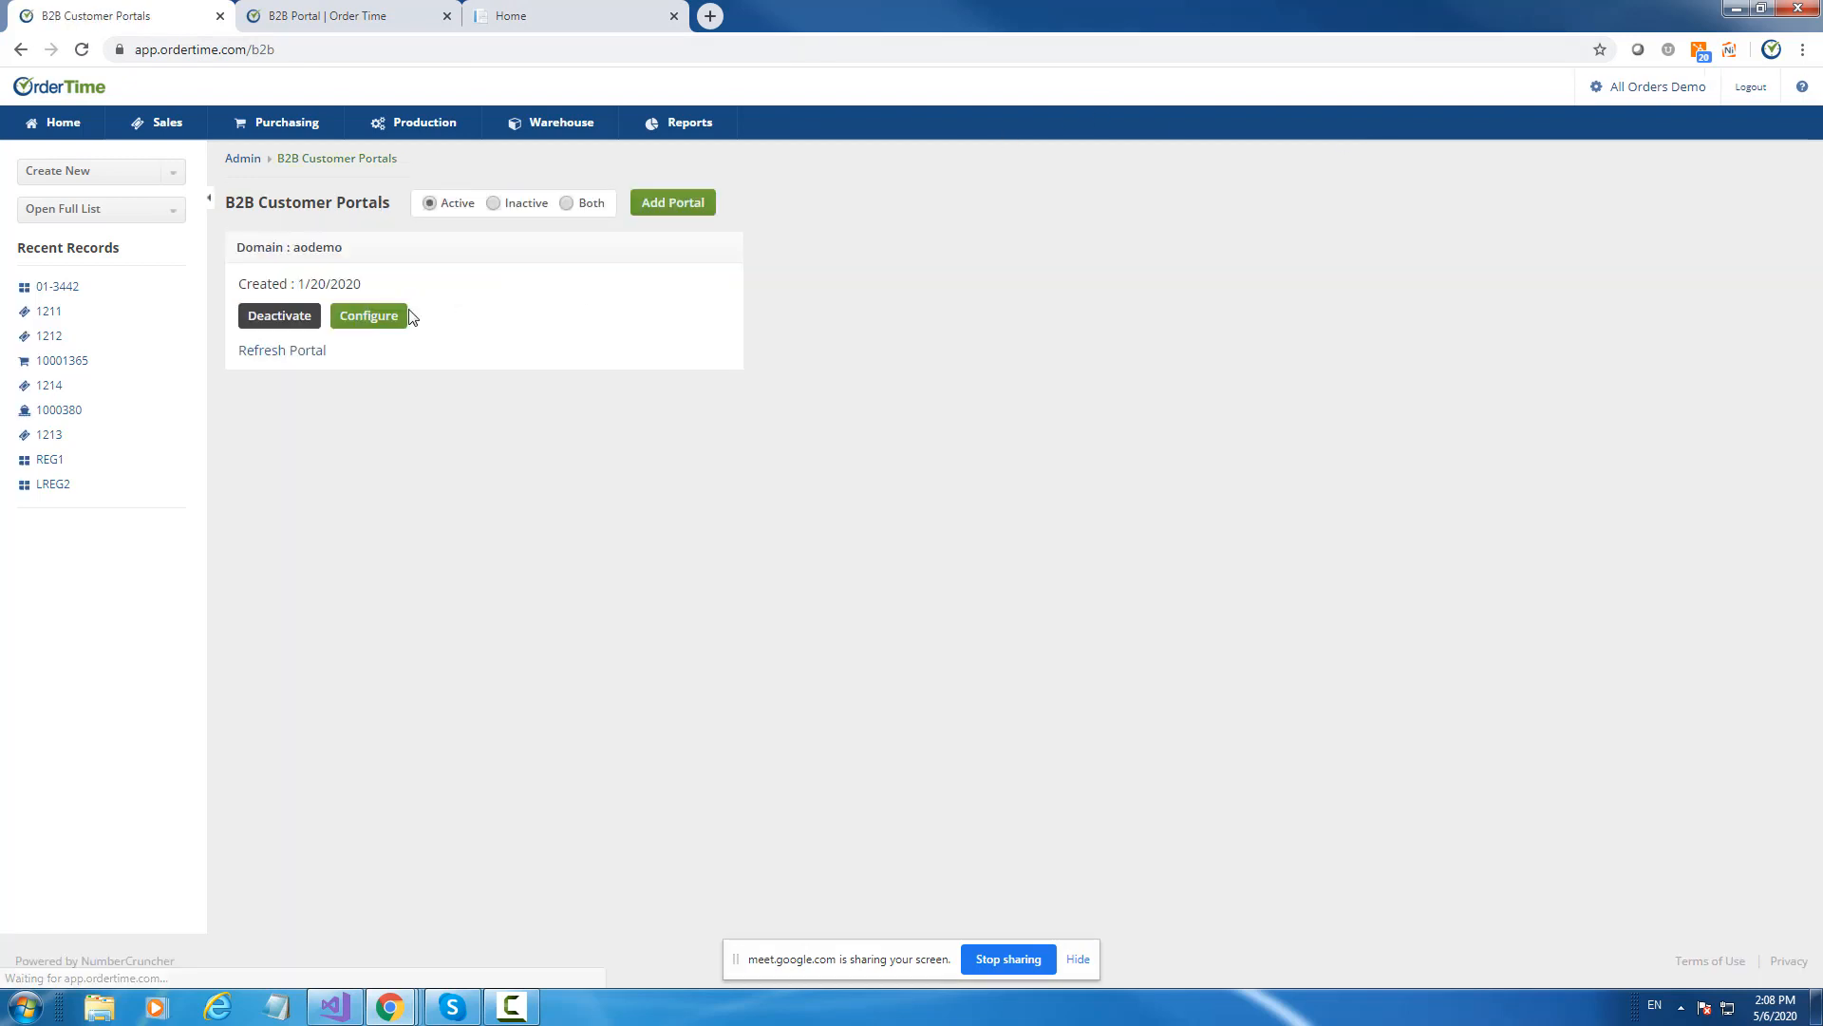
Refresh the portal, browse its featured-products carousel, then close it and return to the portals list.
click(288, 352)
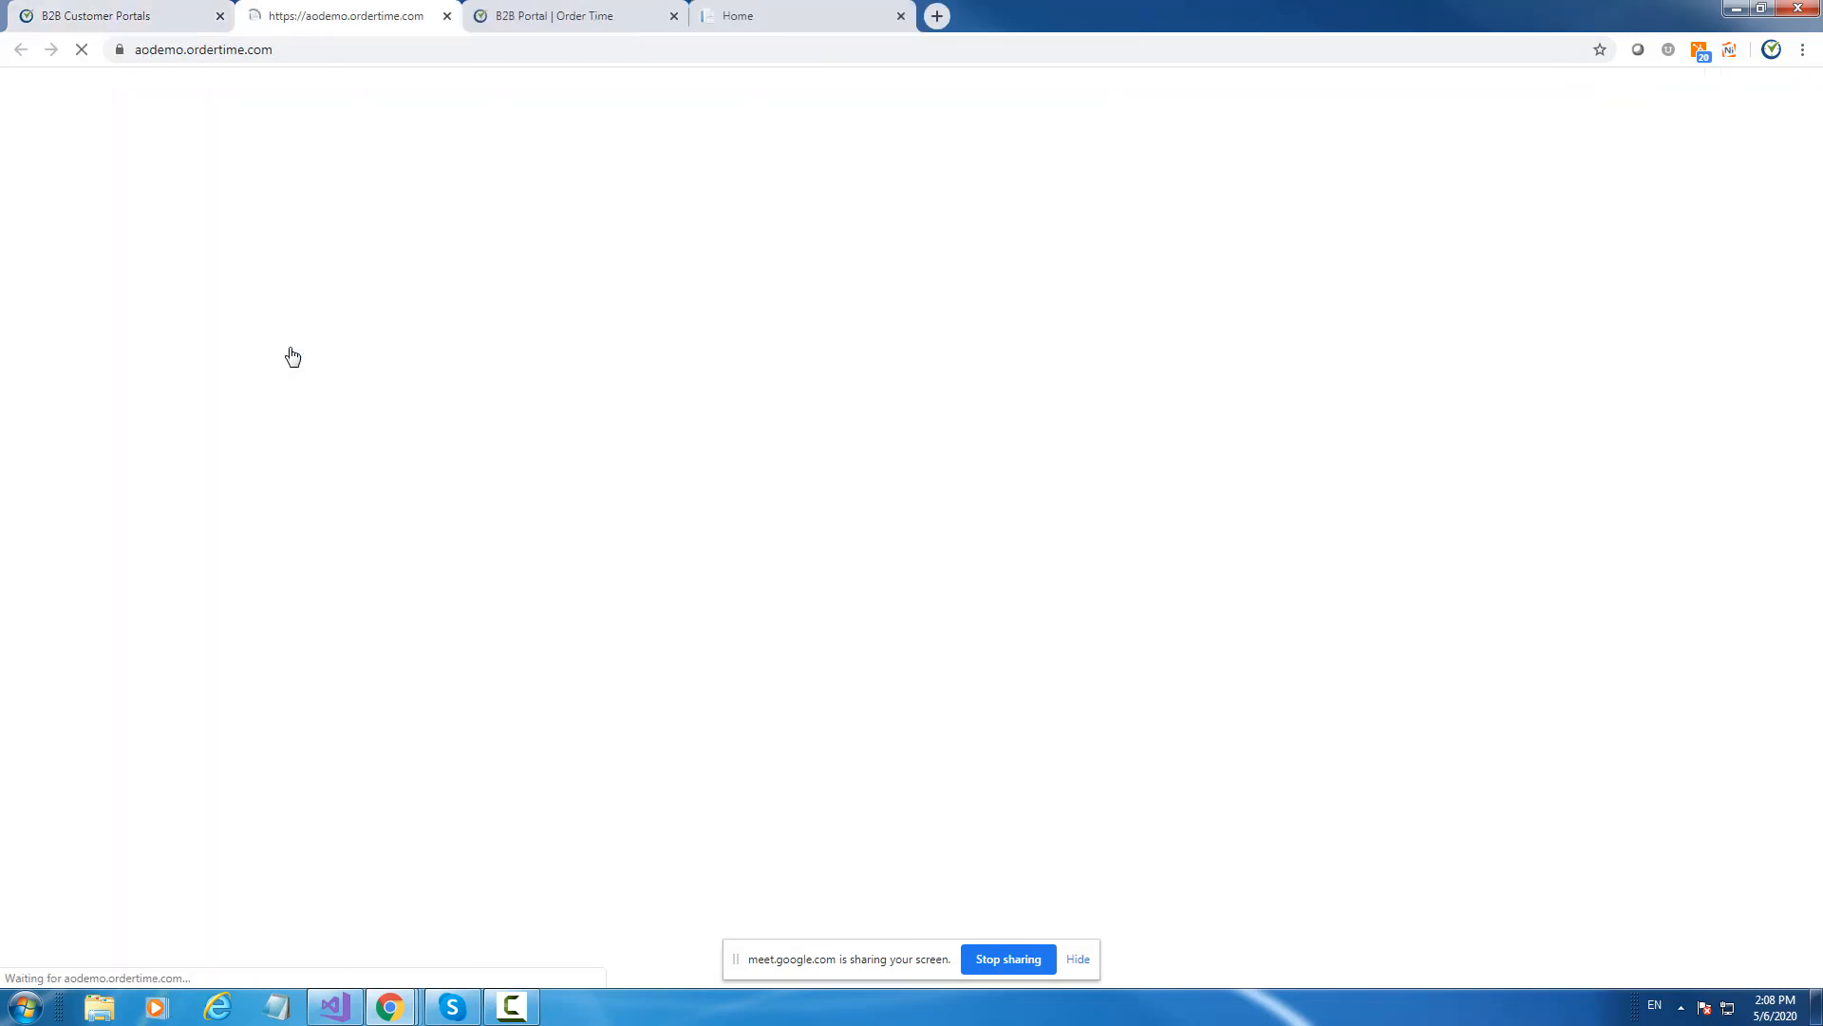
click(875, 696)
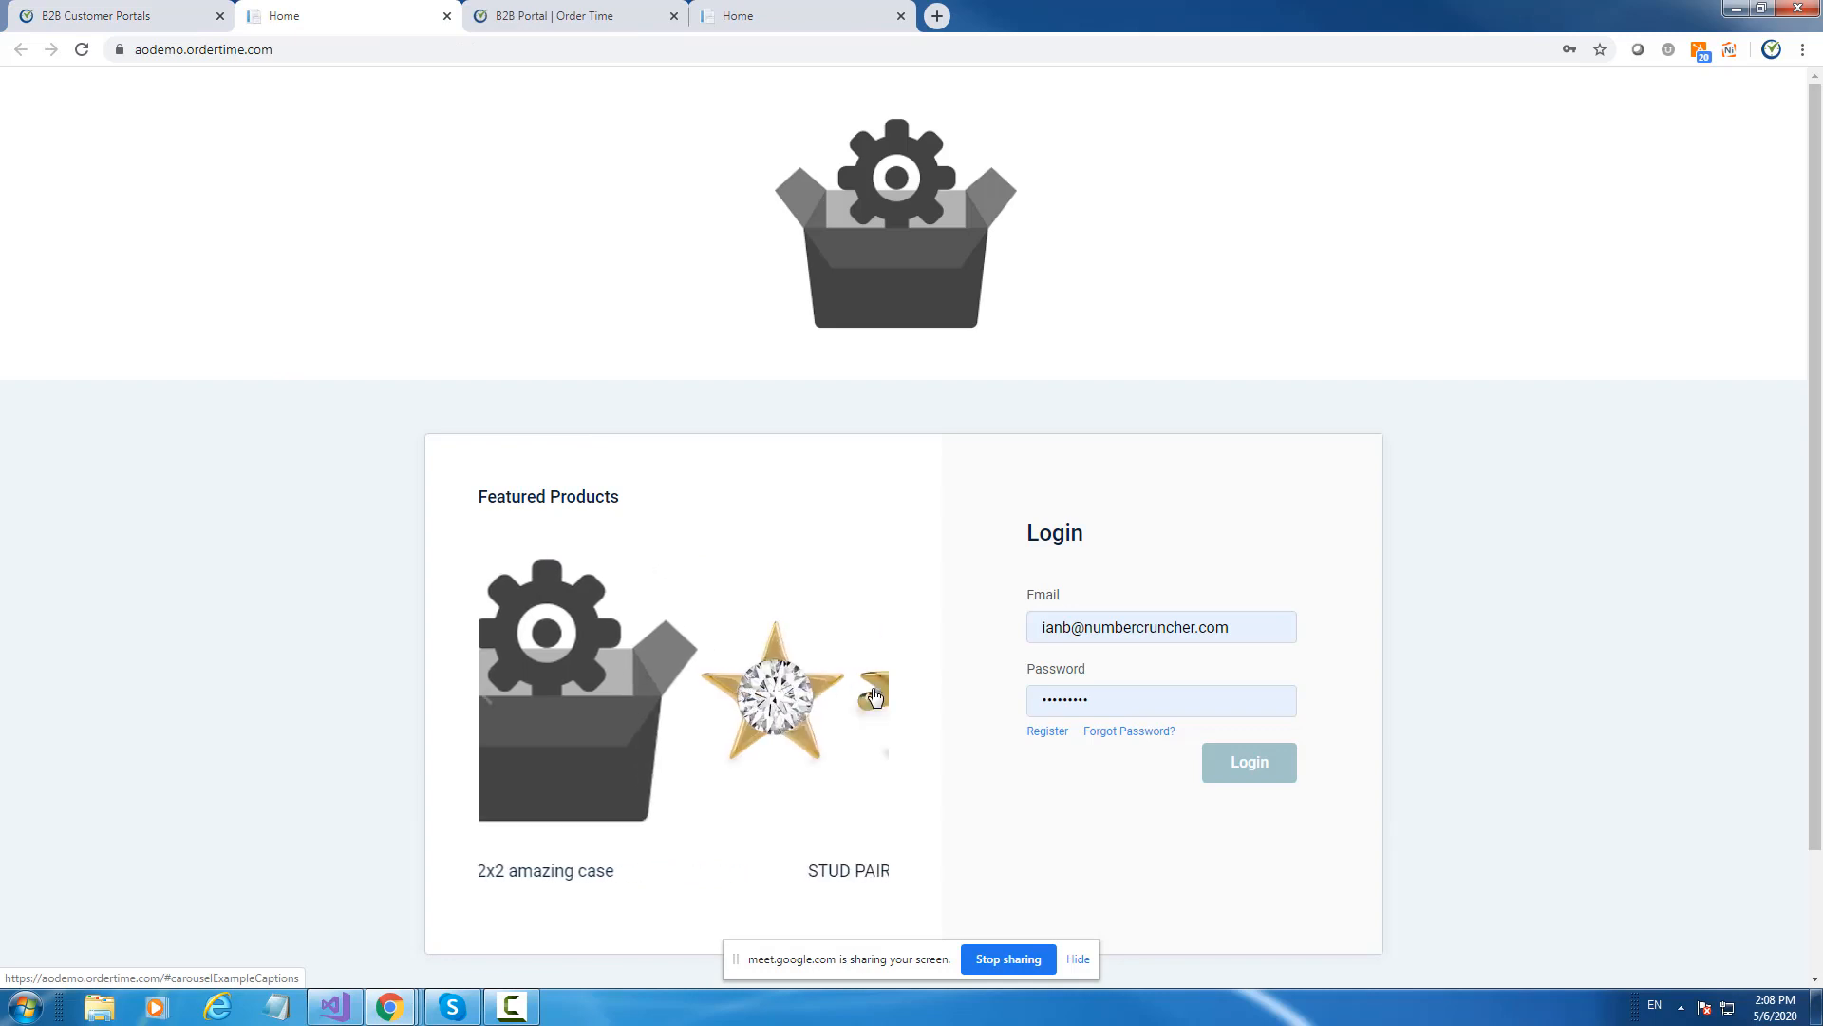
click(880, 698)
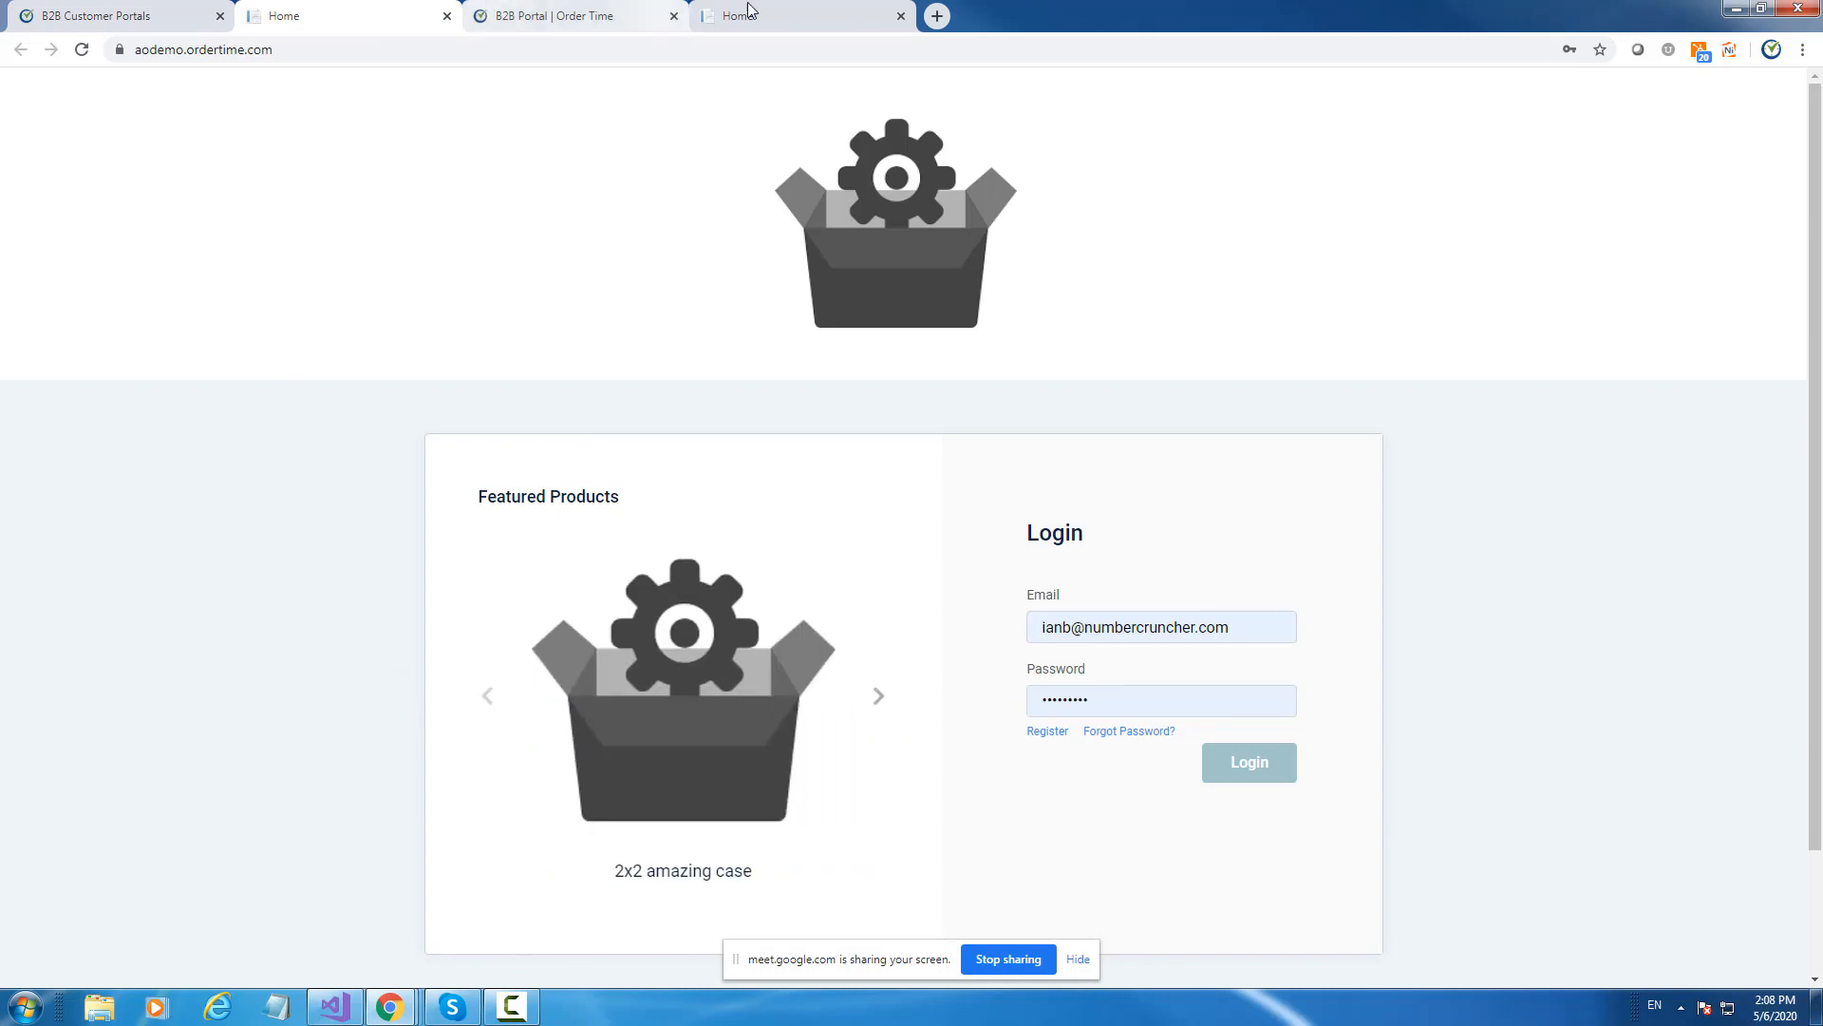
click(900, 16)
click(133, 21)
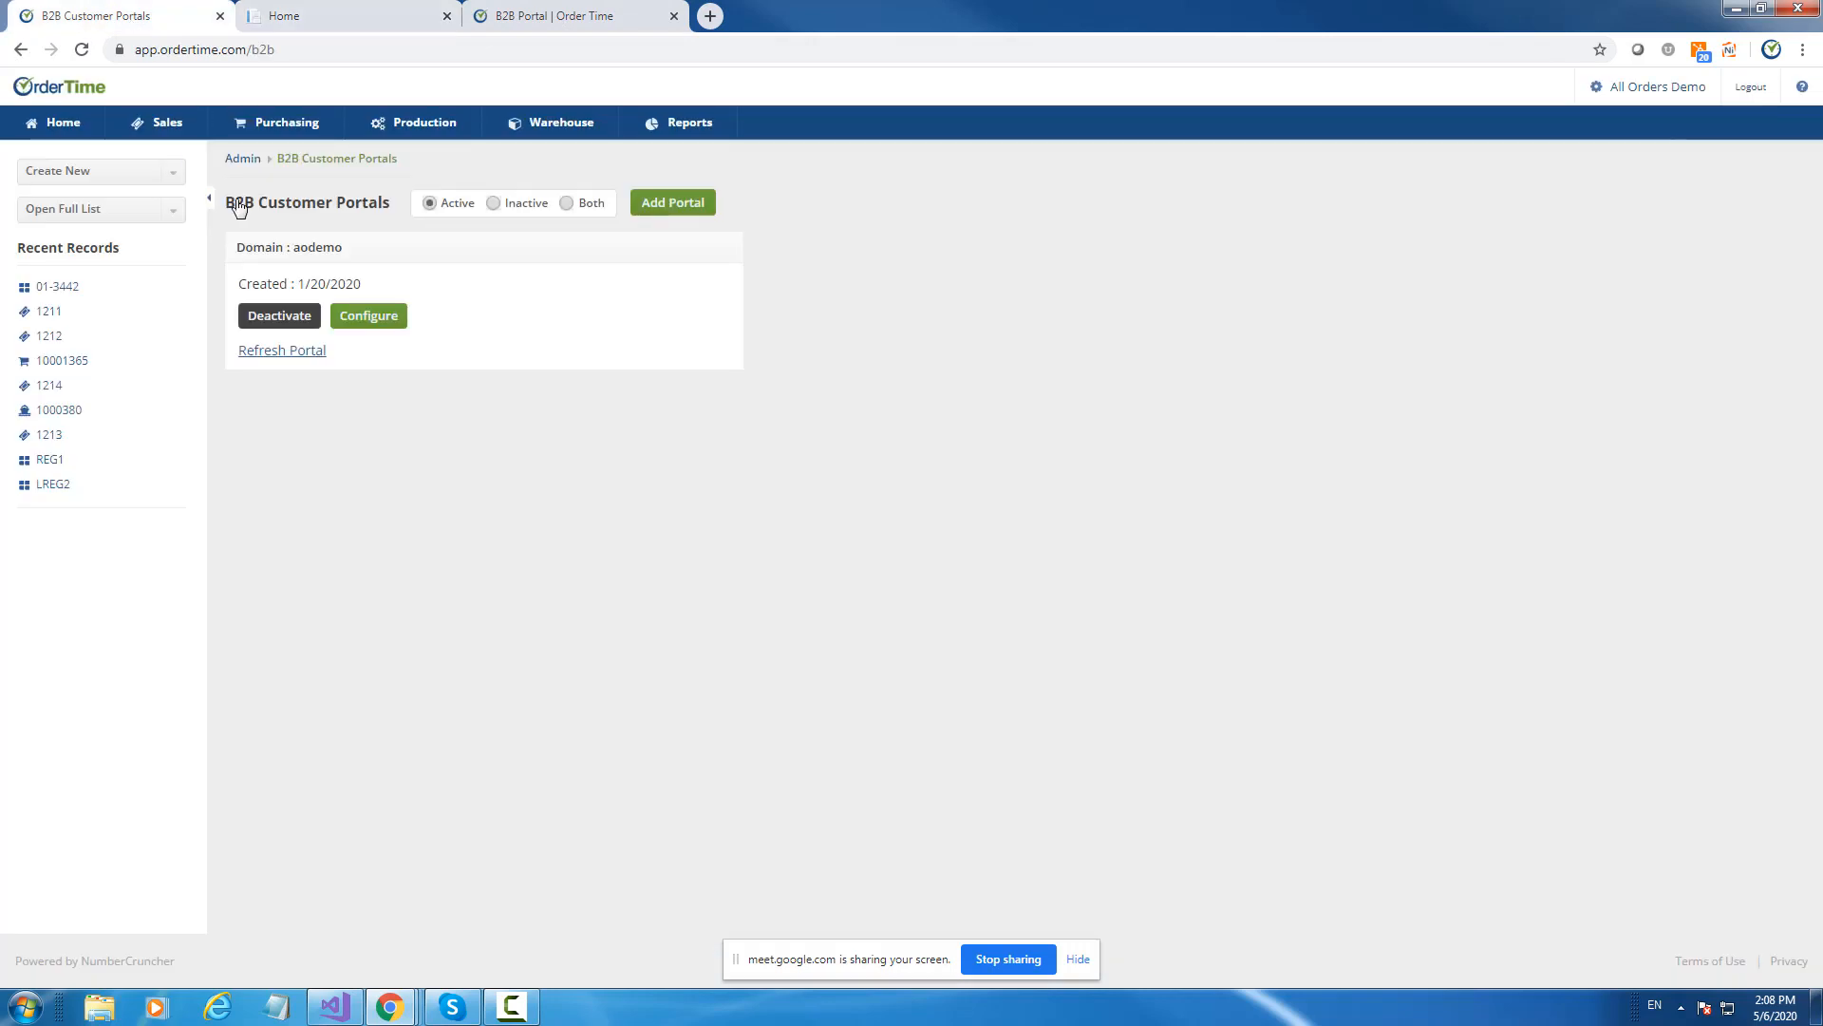
Open the aodemo portal's Products settings and switch on Specific Locations.
click(361, 318)
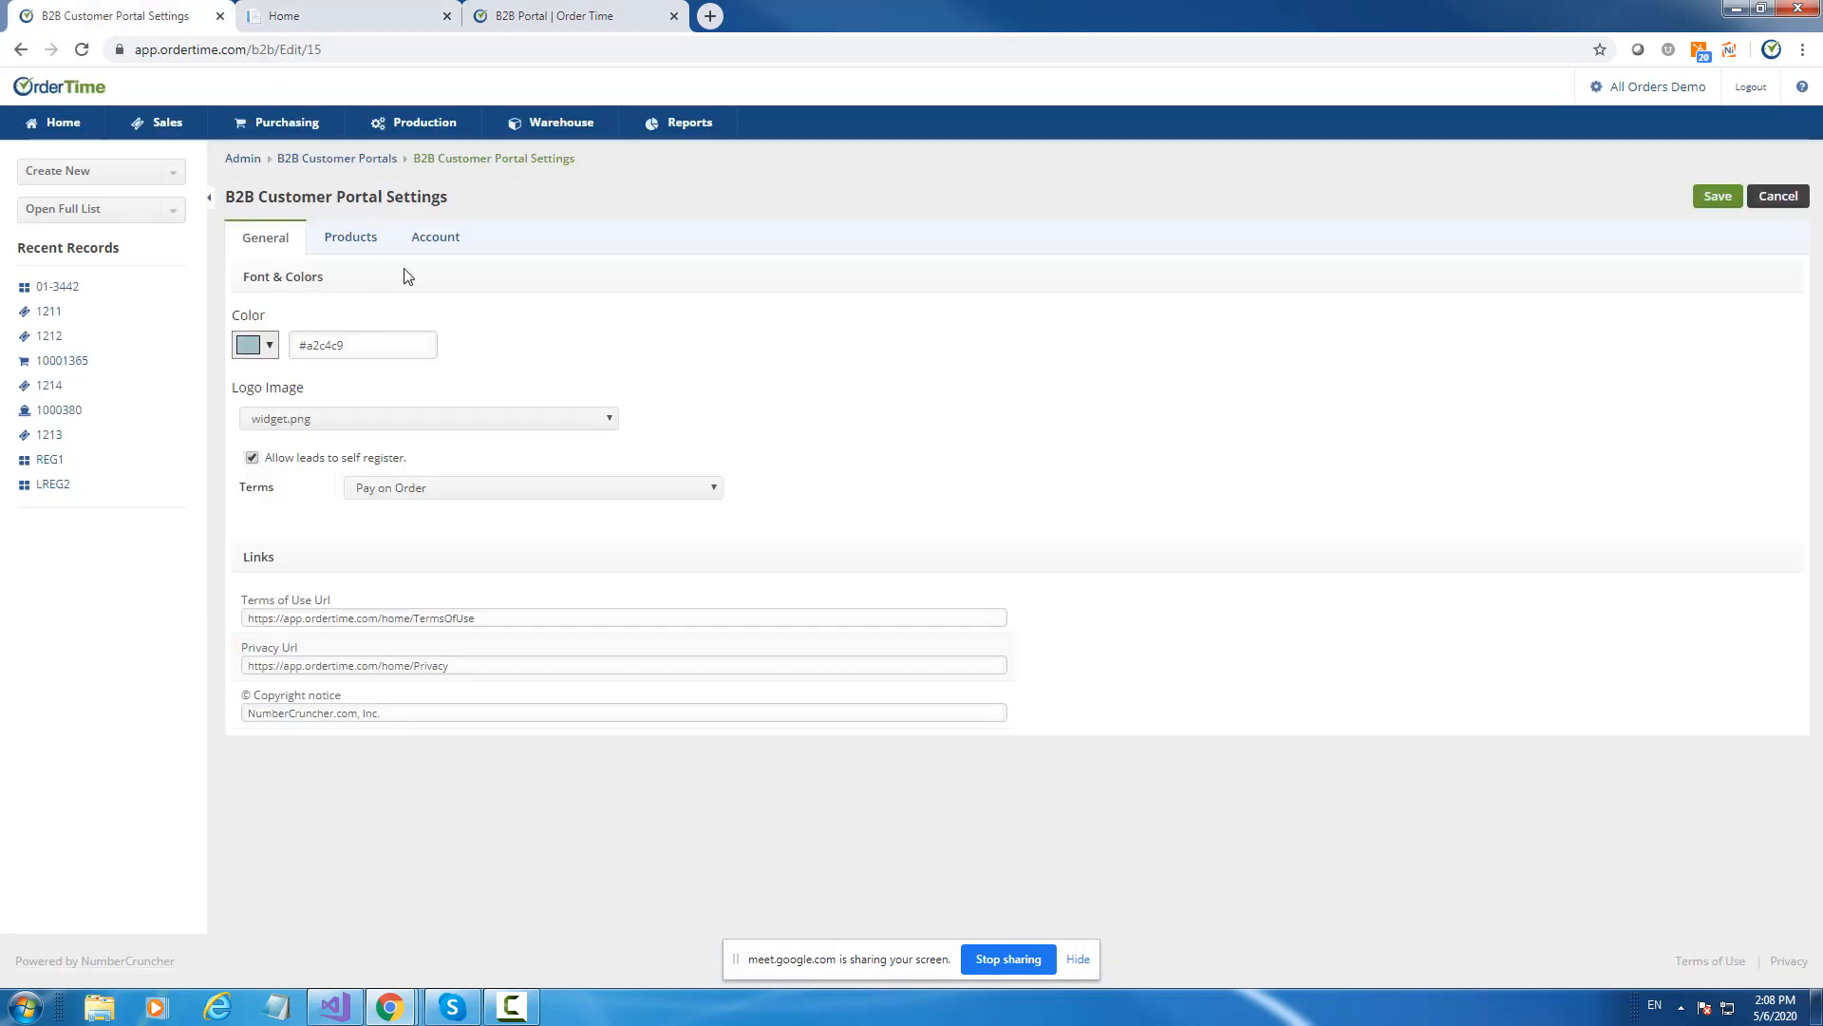
click(351, 245)
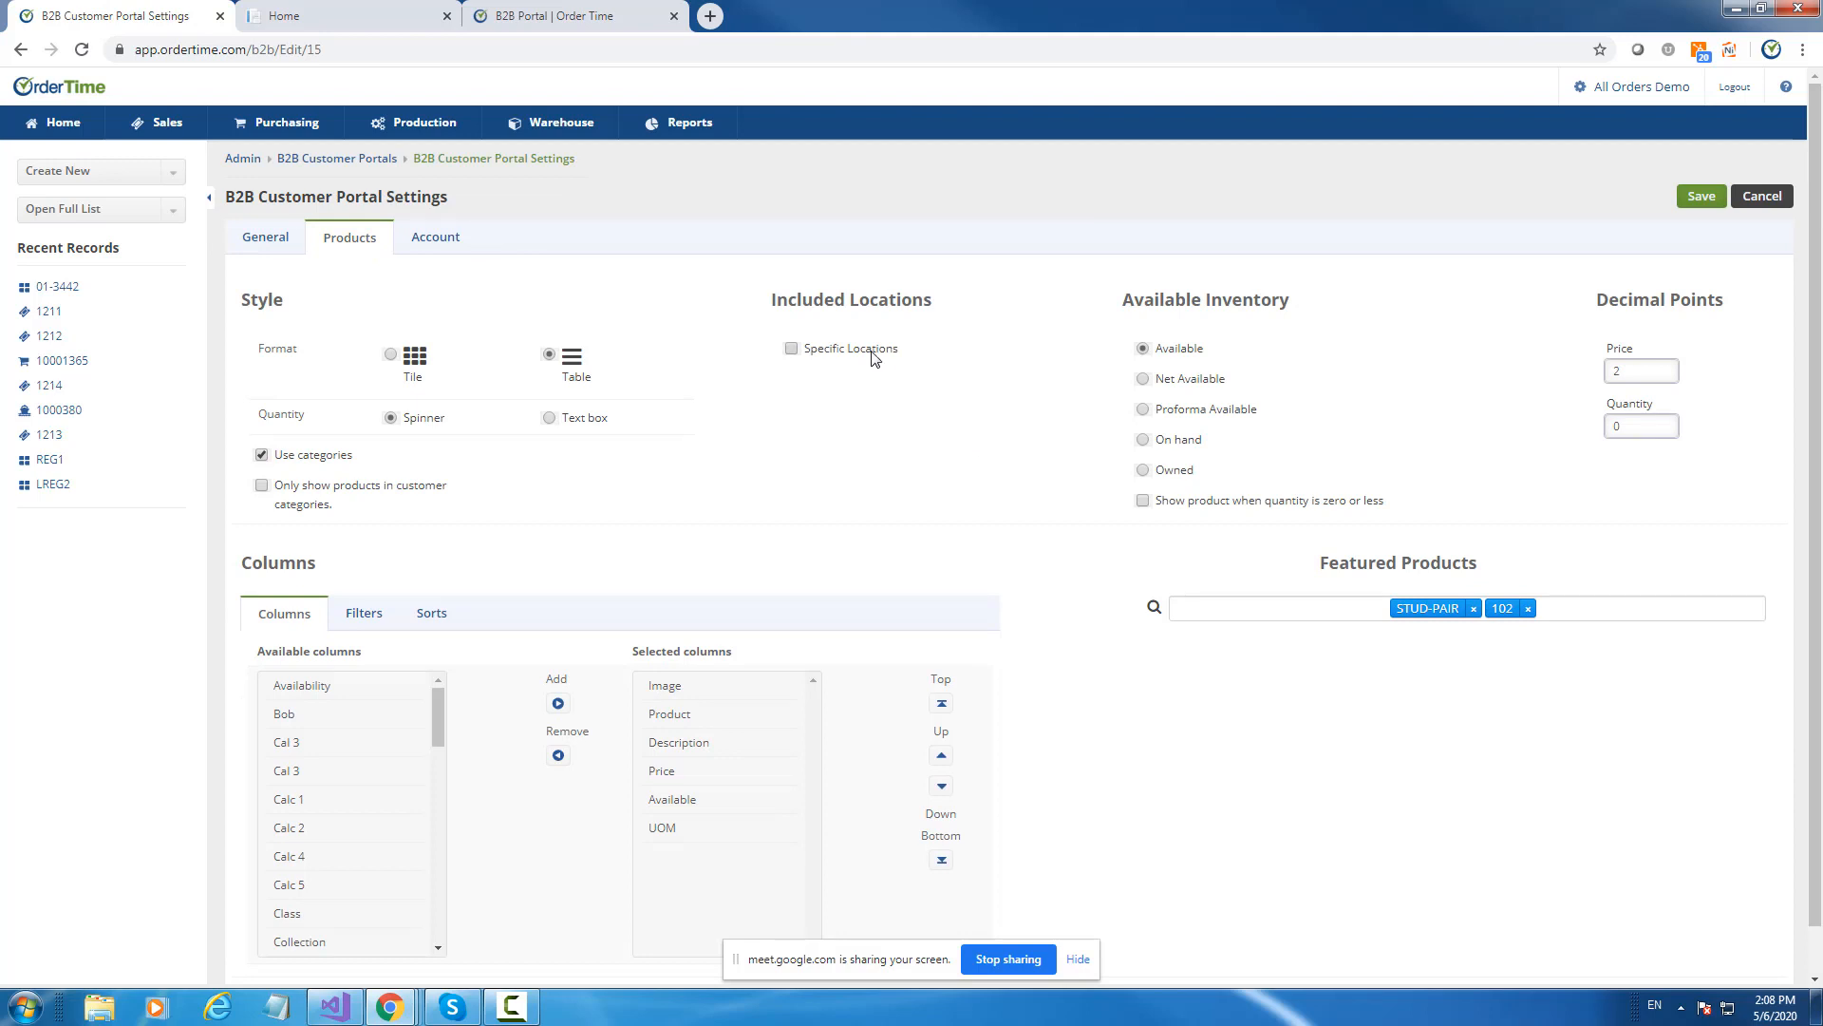
click(872, 351)
click(873, 353)
click(873, 354)
Pick HQ and China as included locations, then clear the Specific Locations restriction.
click(862, 368)
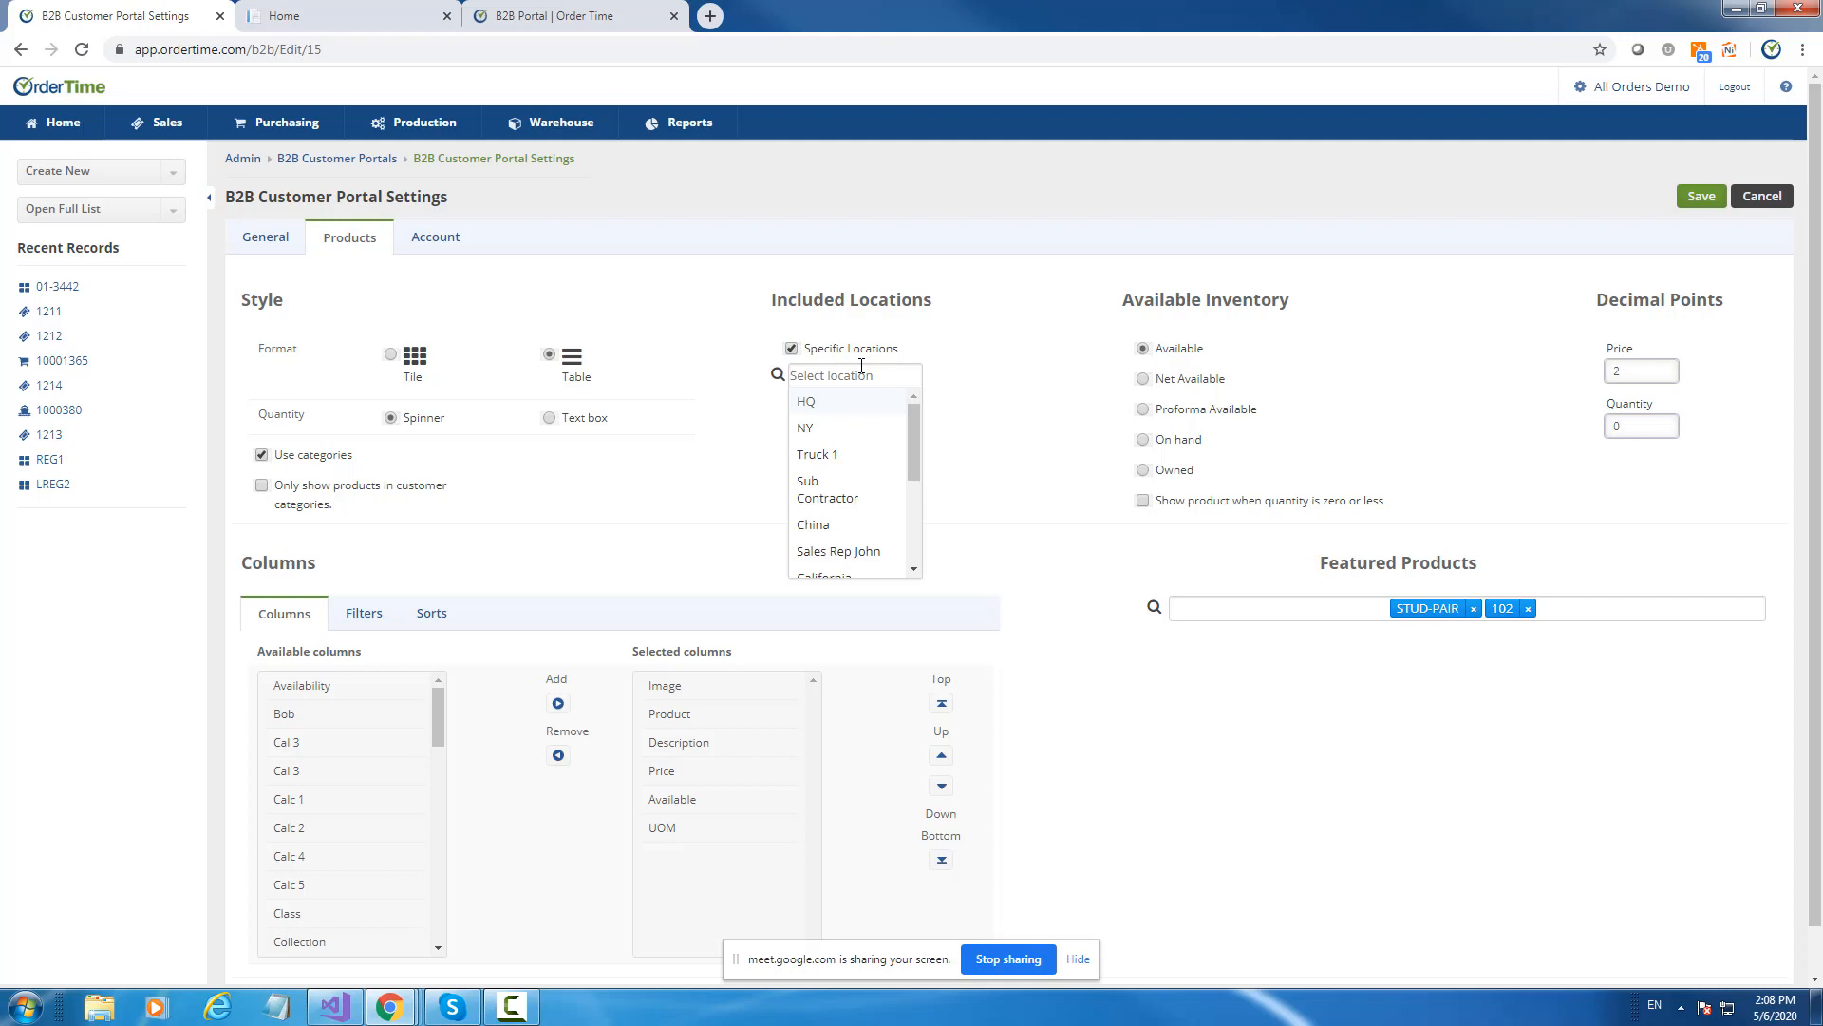
mouse_move(915, 435)
mouse_down()
mouse_move(938, 551)
mouse_move(938, 411)
mouse_up()
click(807, 403)
click(832, 500)
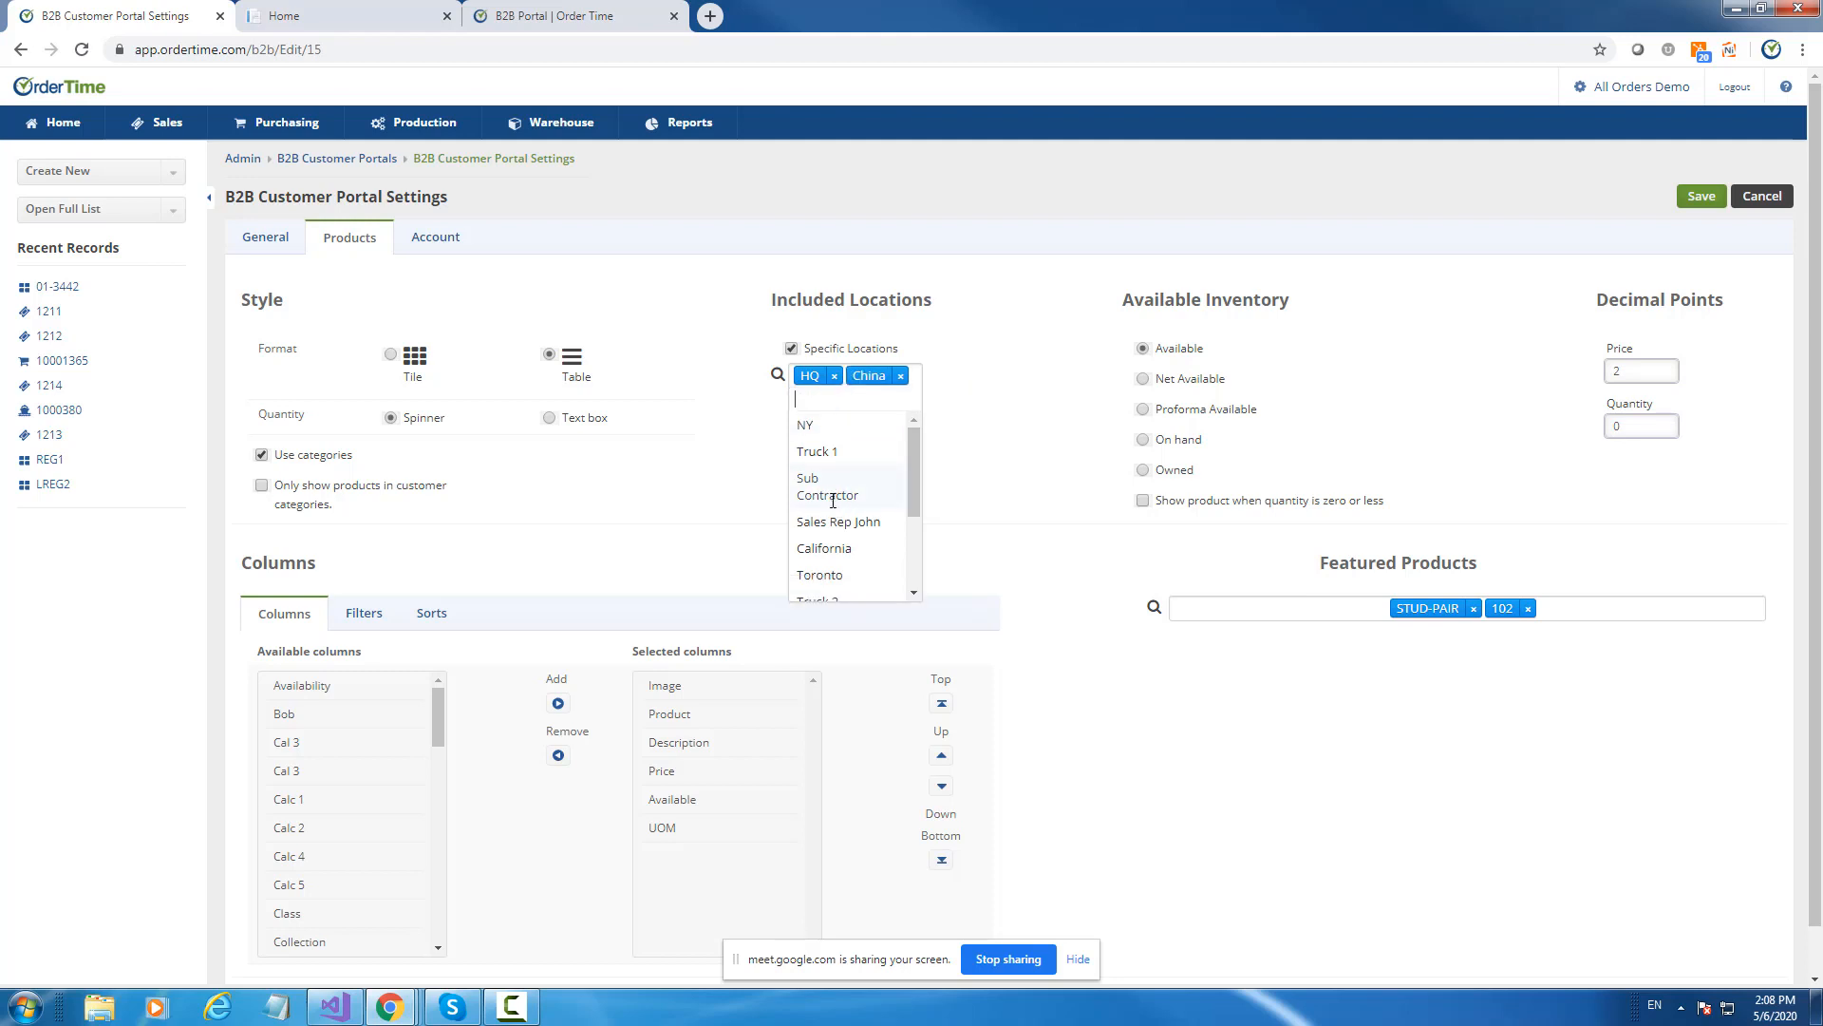
click(1013, 298)
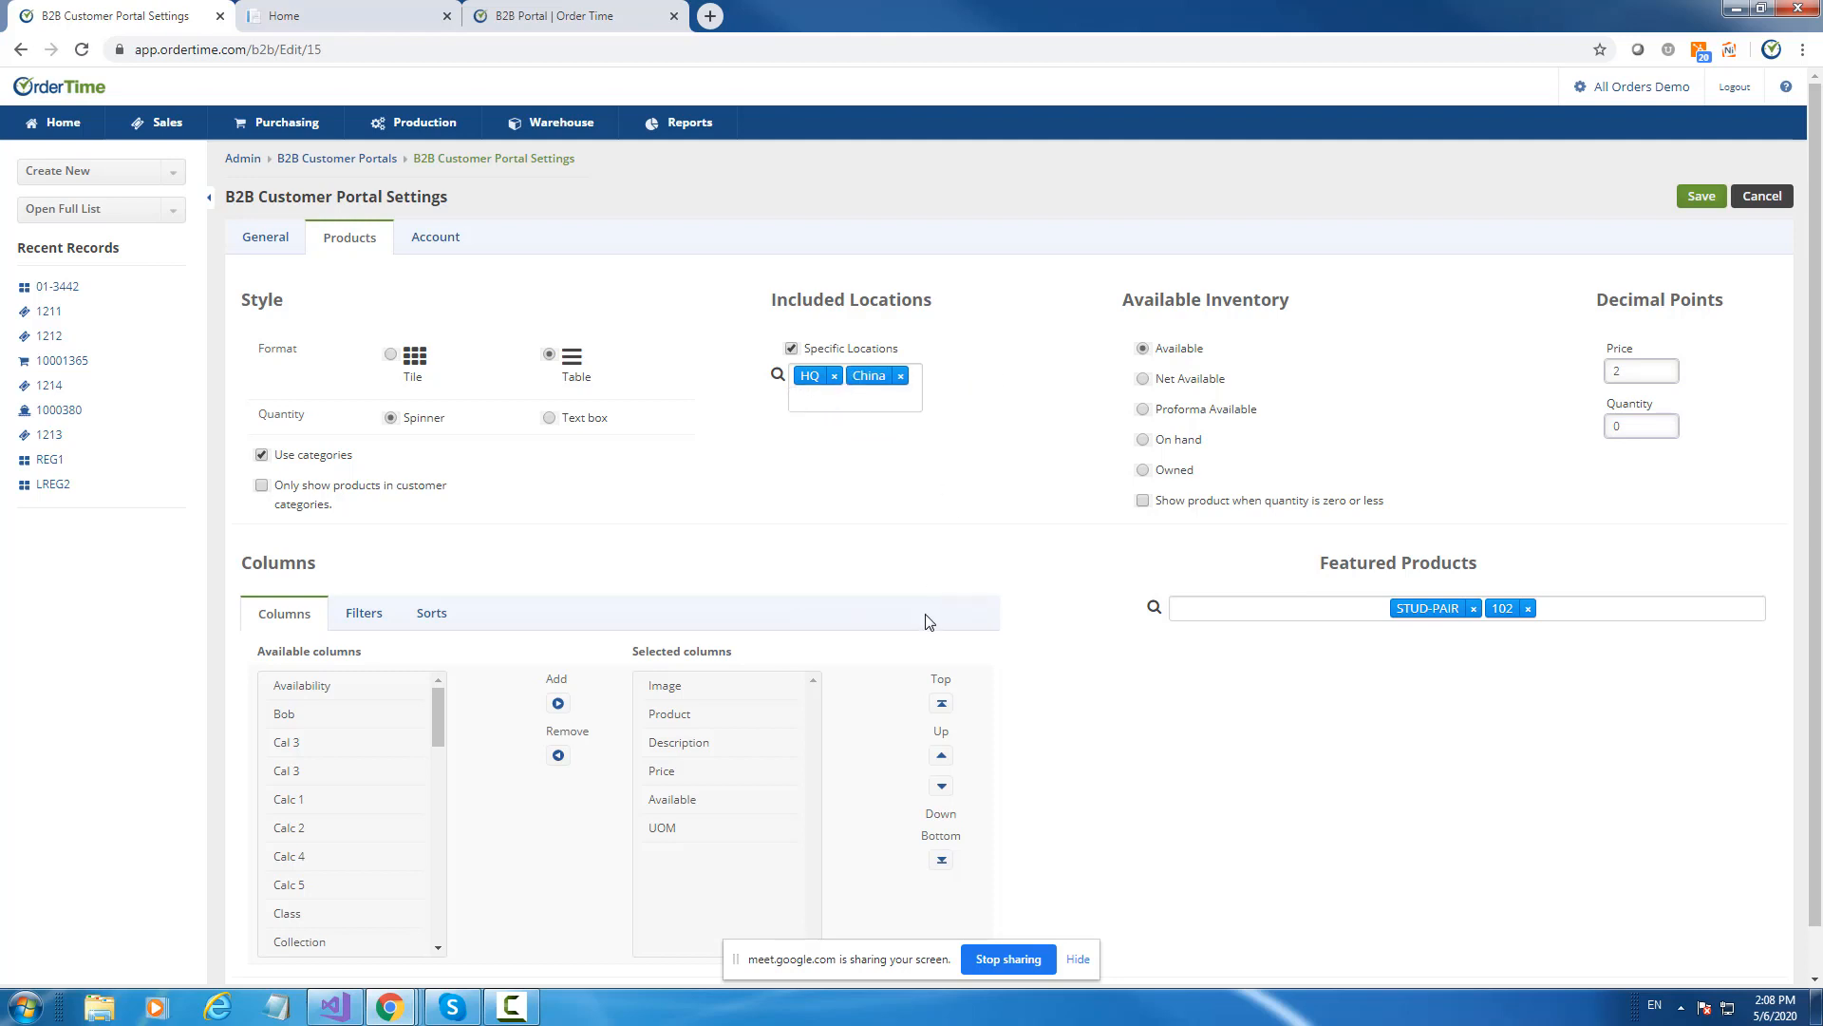
click(792, 350)
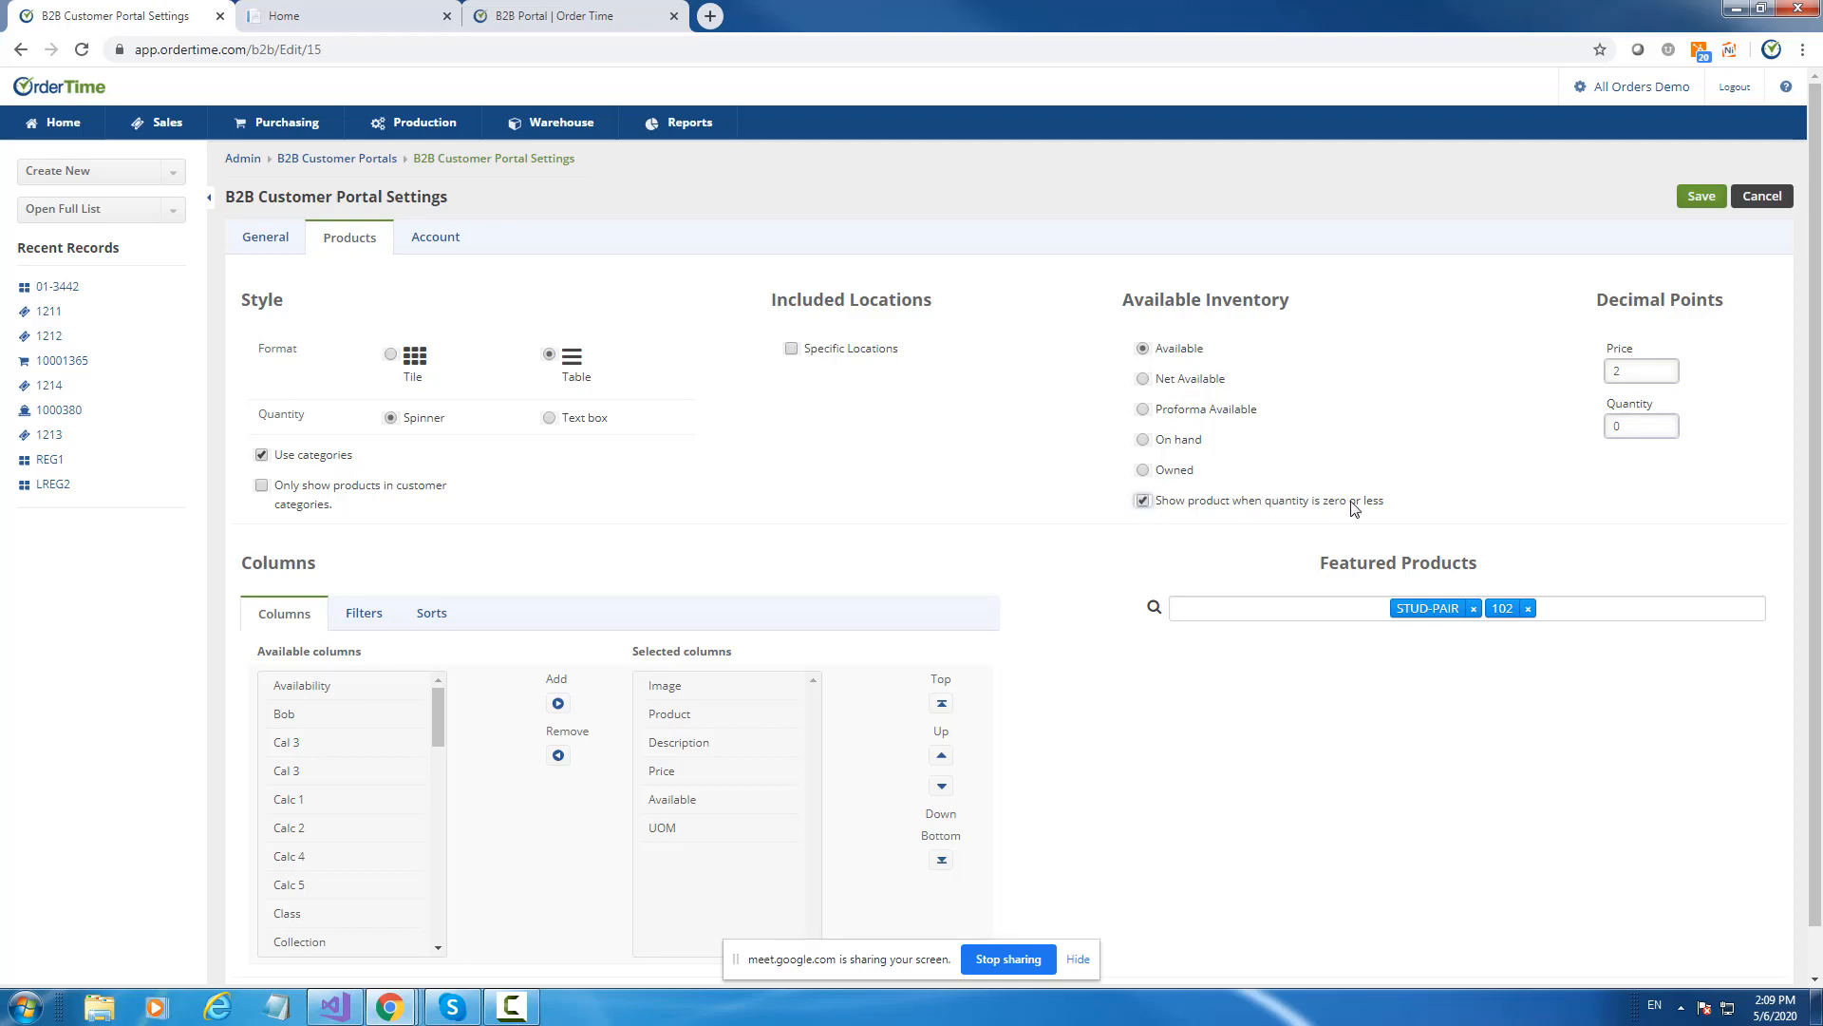
Stop showing zero-or-less quantity products and review the Available and Availability columns.
click(1144, 505)
click(713, 811)
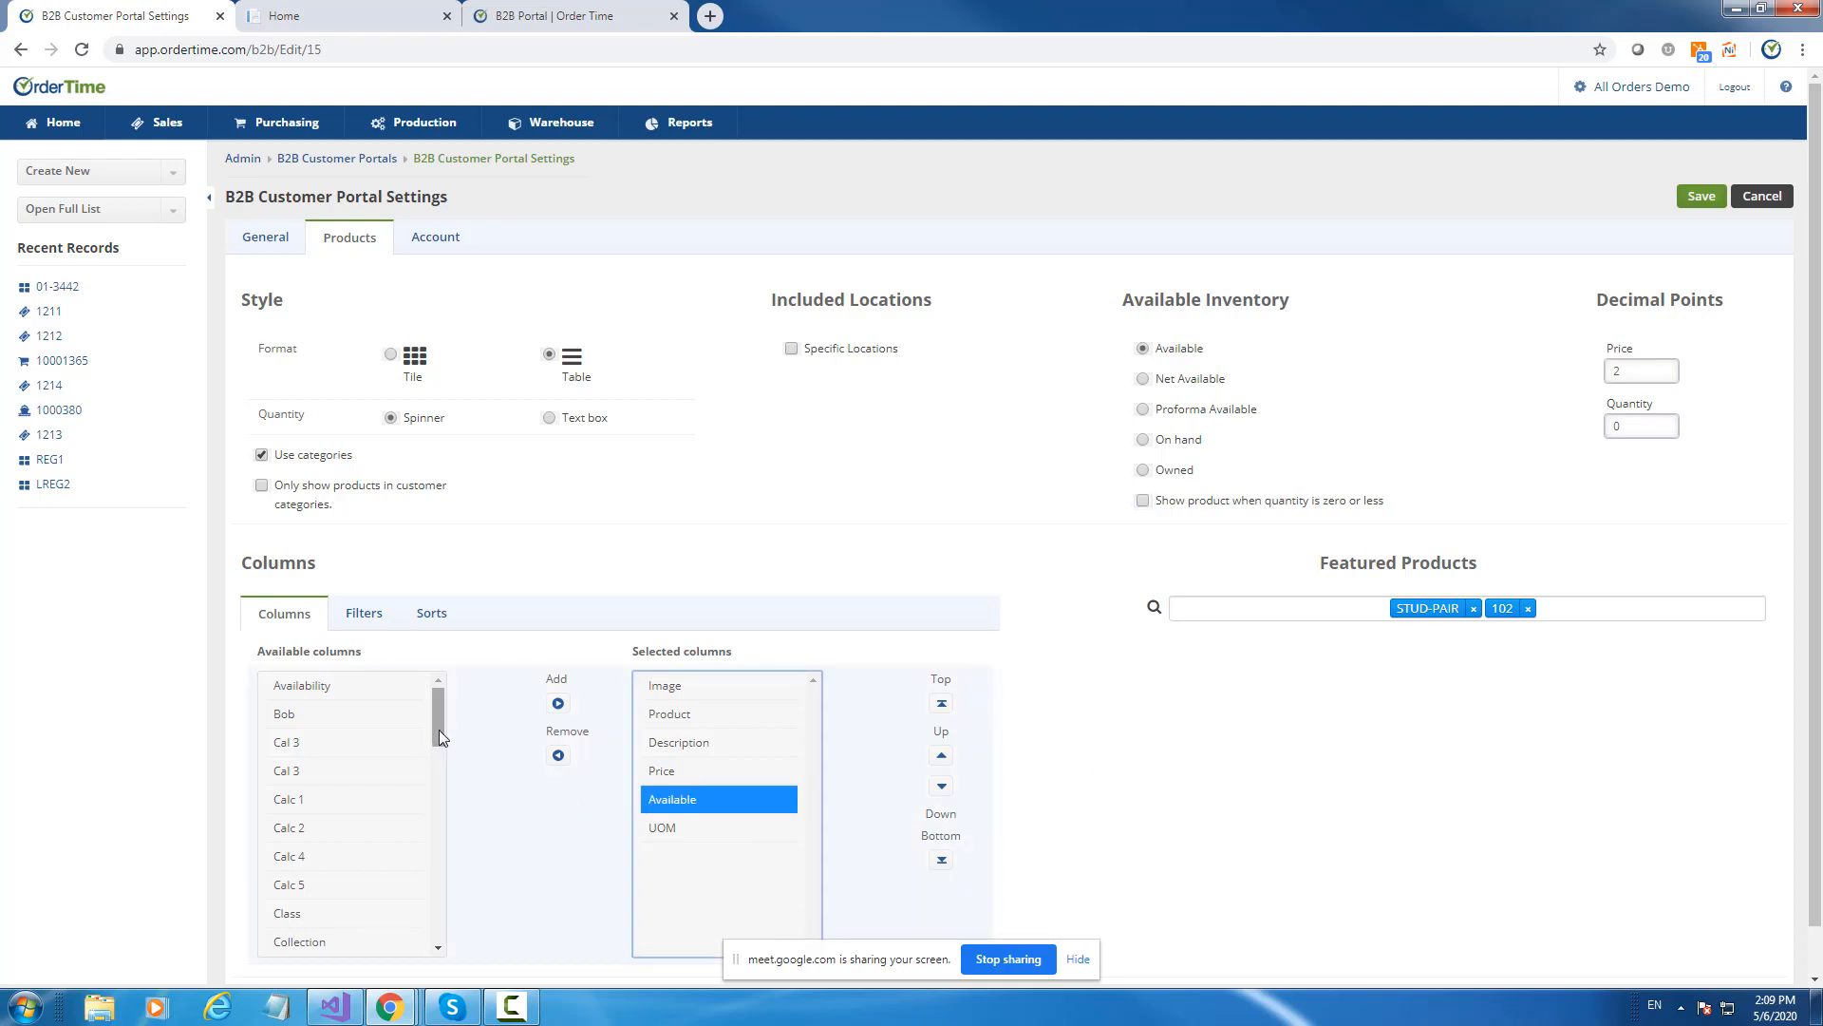
mouse_move(439, 729)
mouse_down()
mouse_move(438, 920)
mouse_move(445, 722)
mouse_up()
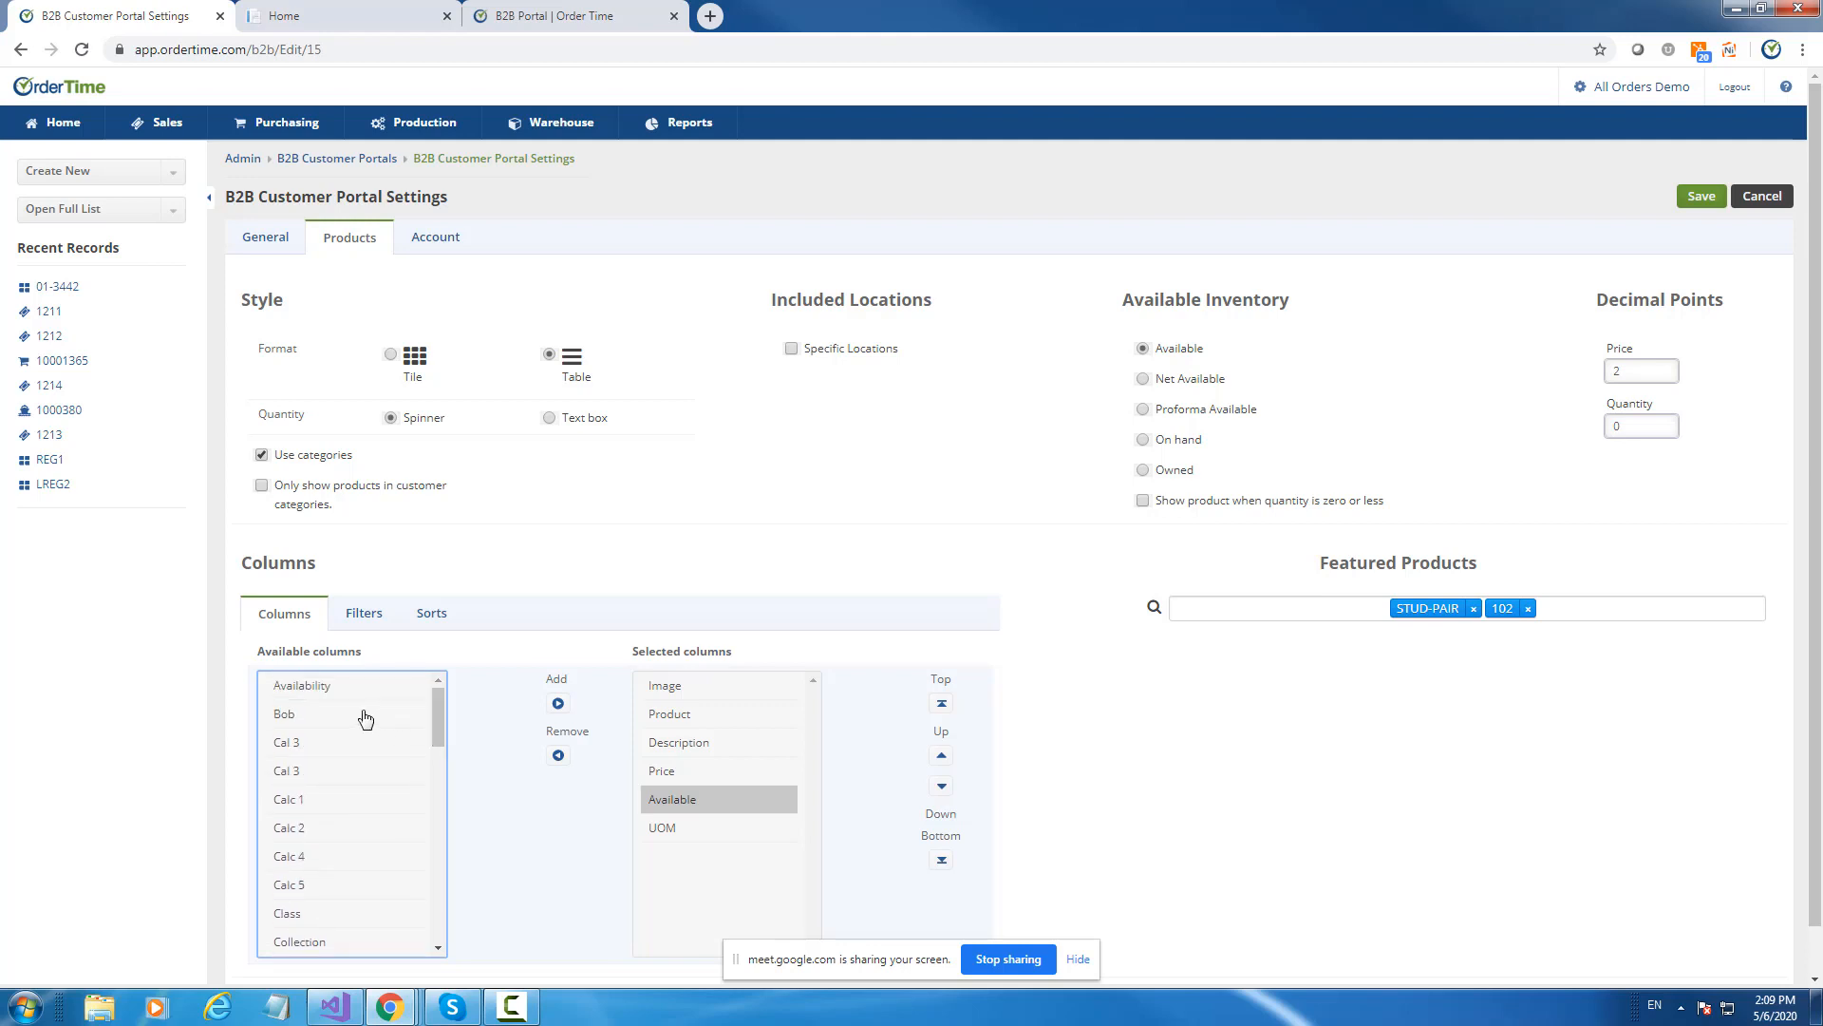
click(329, 698)
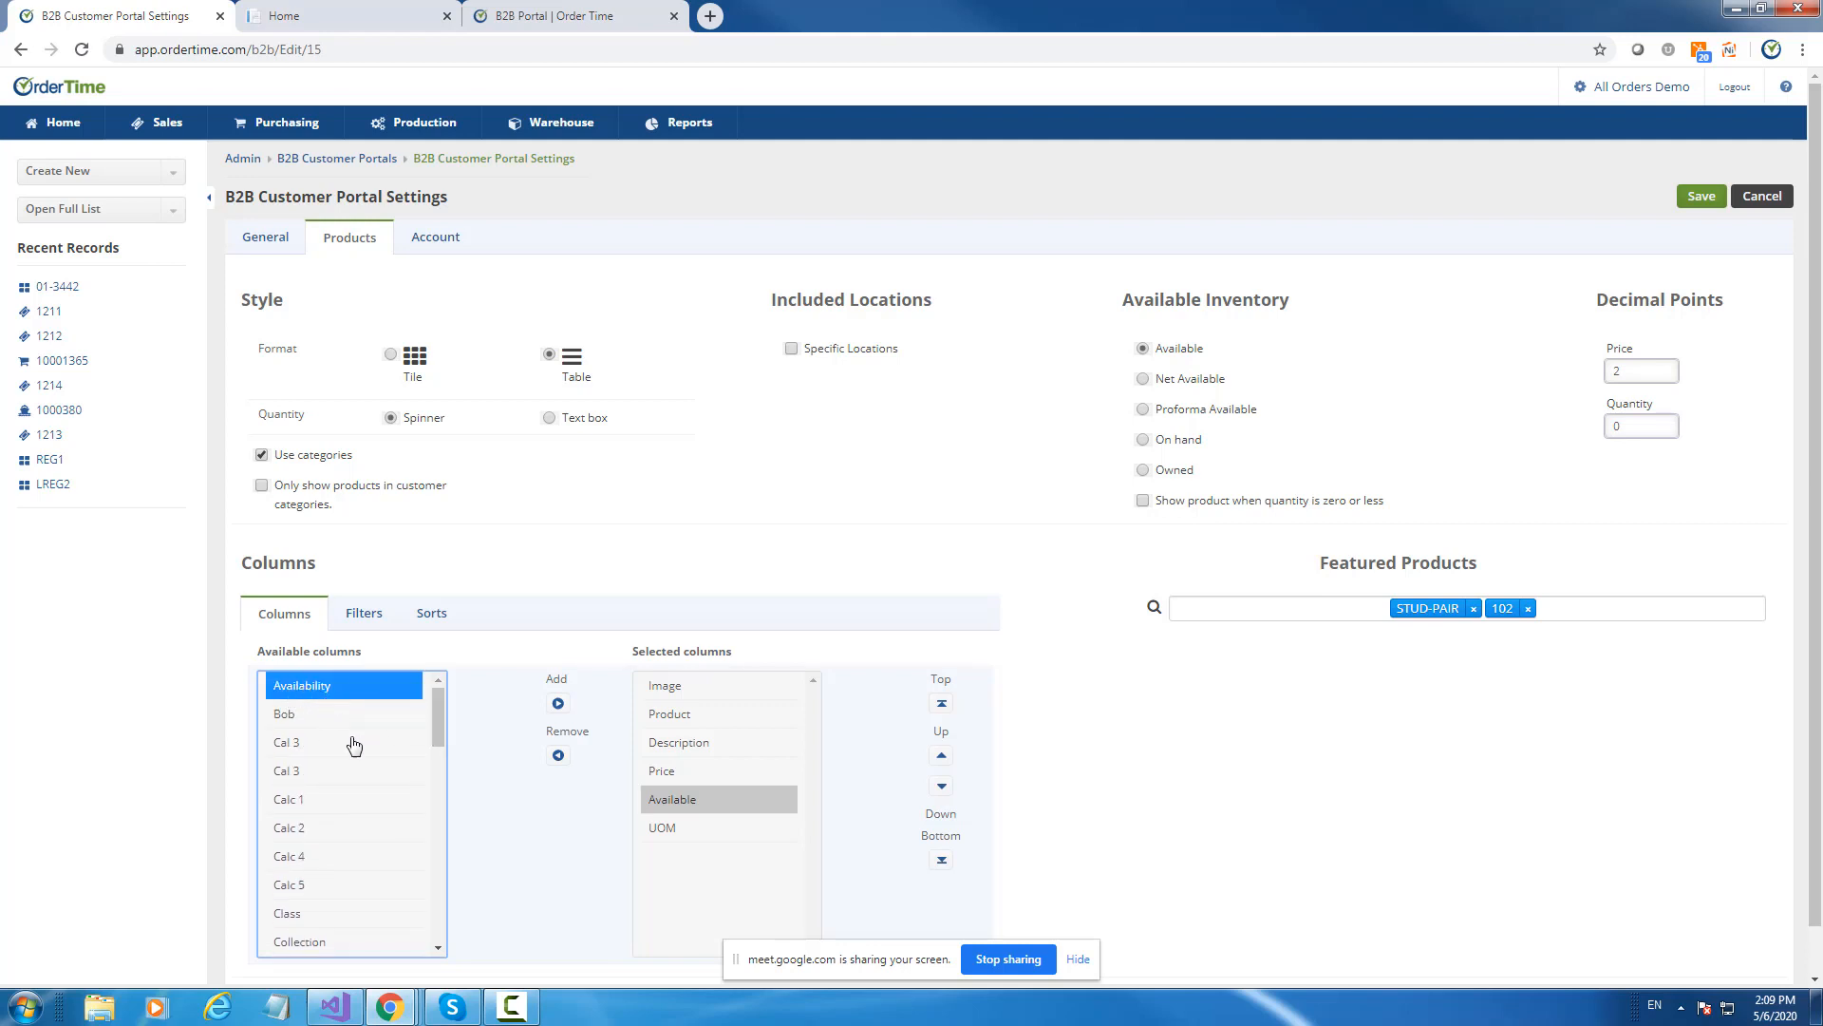
click(691, 802)
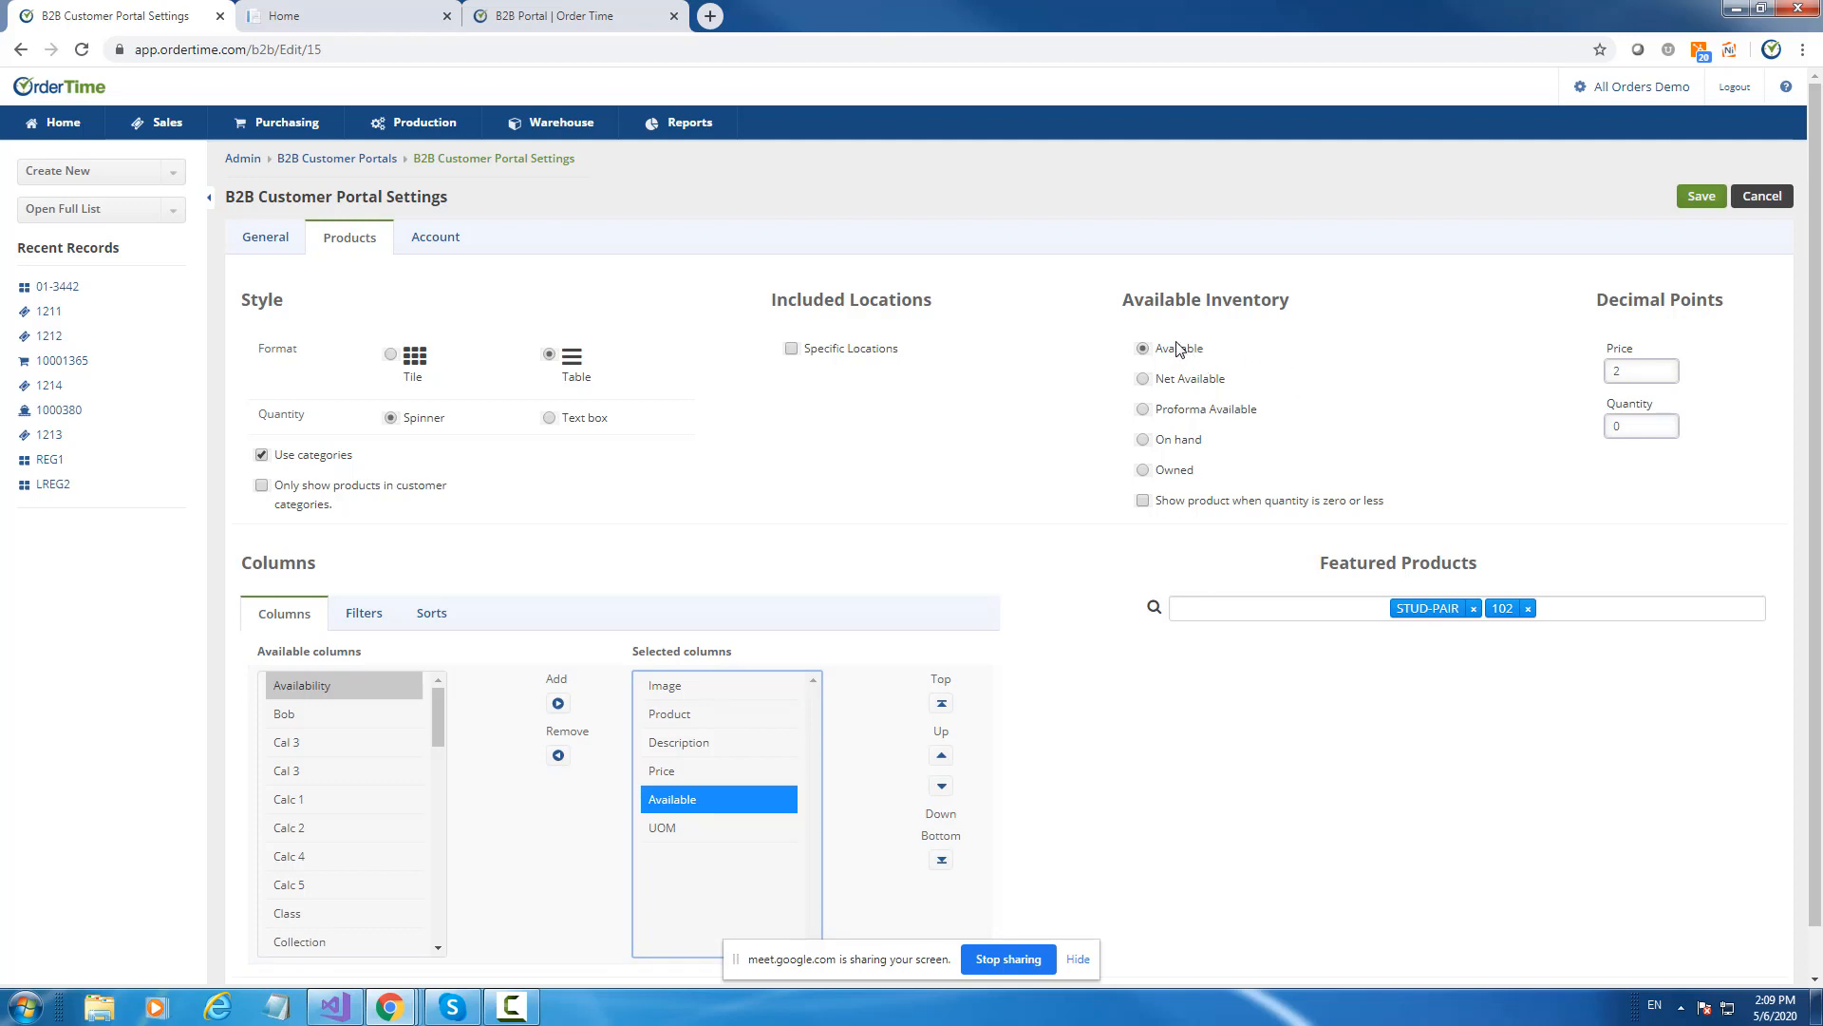
Review the Available, Proforma Available, Net Available and Owned inventory options, then go to Account.
drag(1125, 349, 1161, 384)
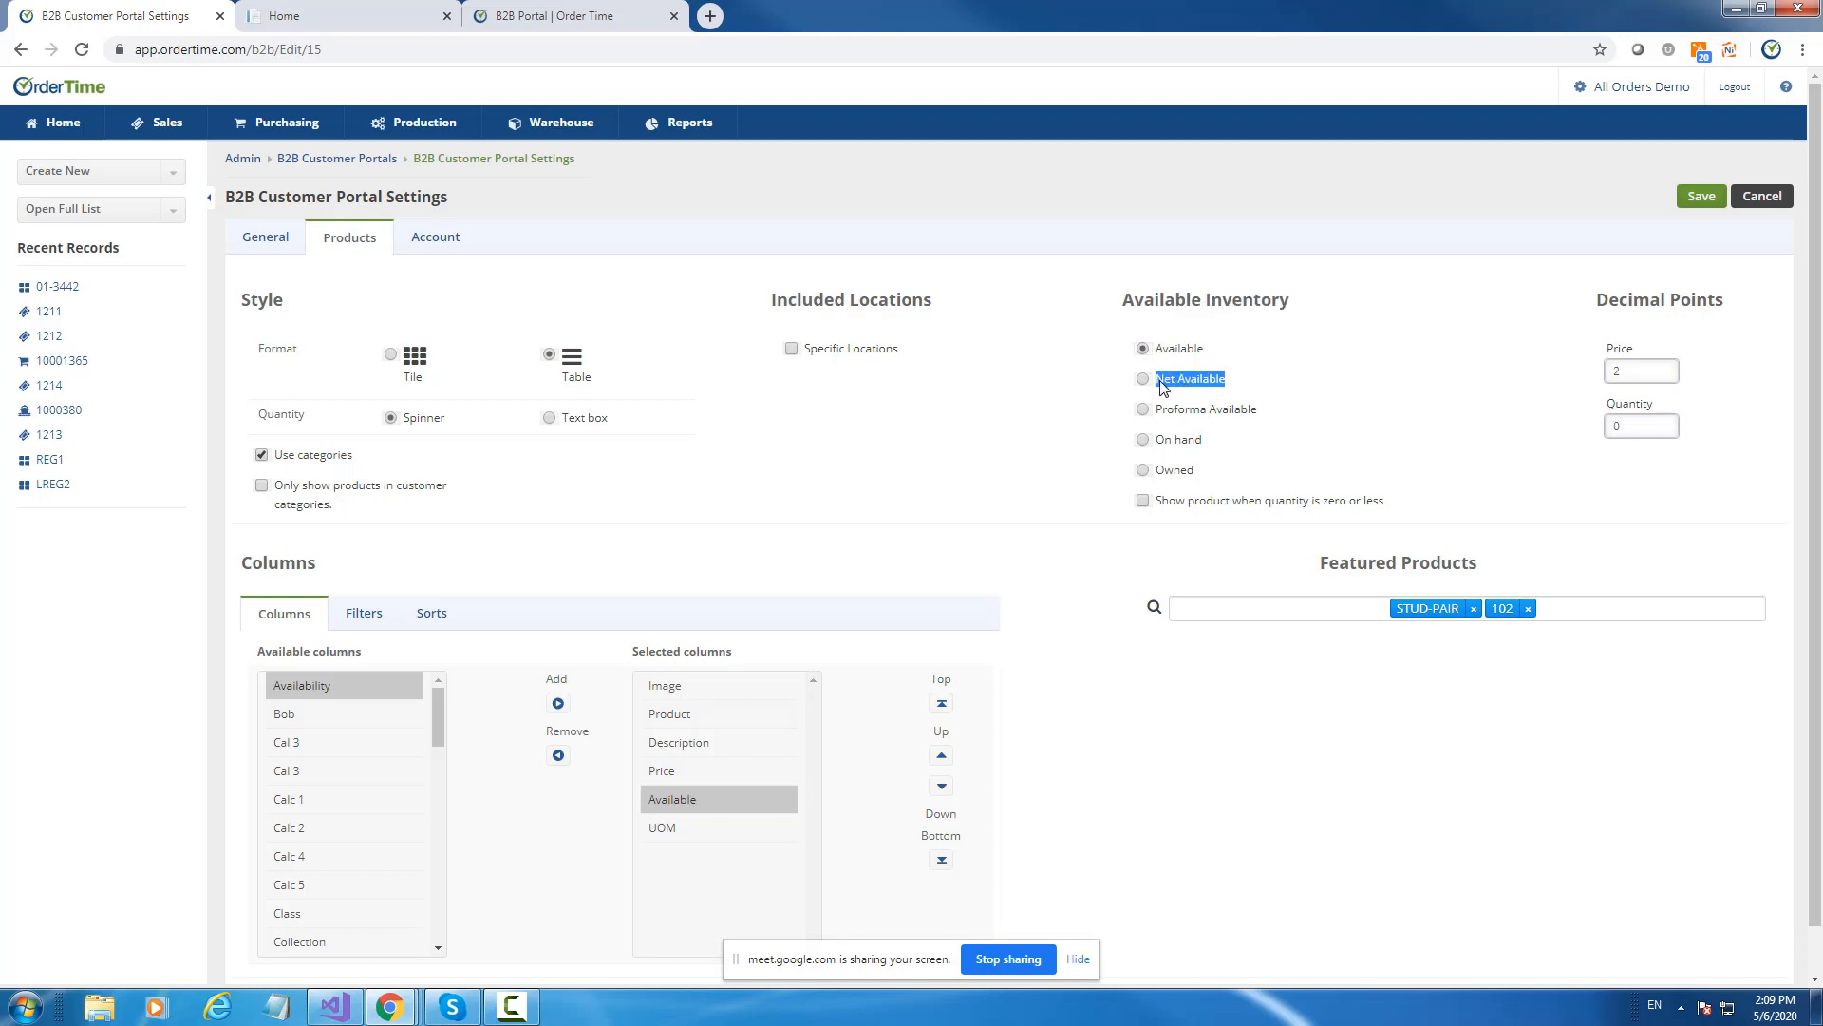
click(1161, 381)
click(1171, 350)
click(1169, 378)
drag(1158, 415, 1264, 418)
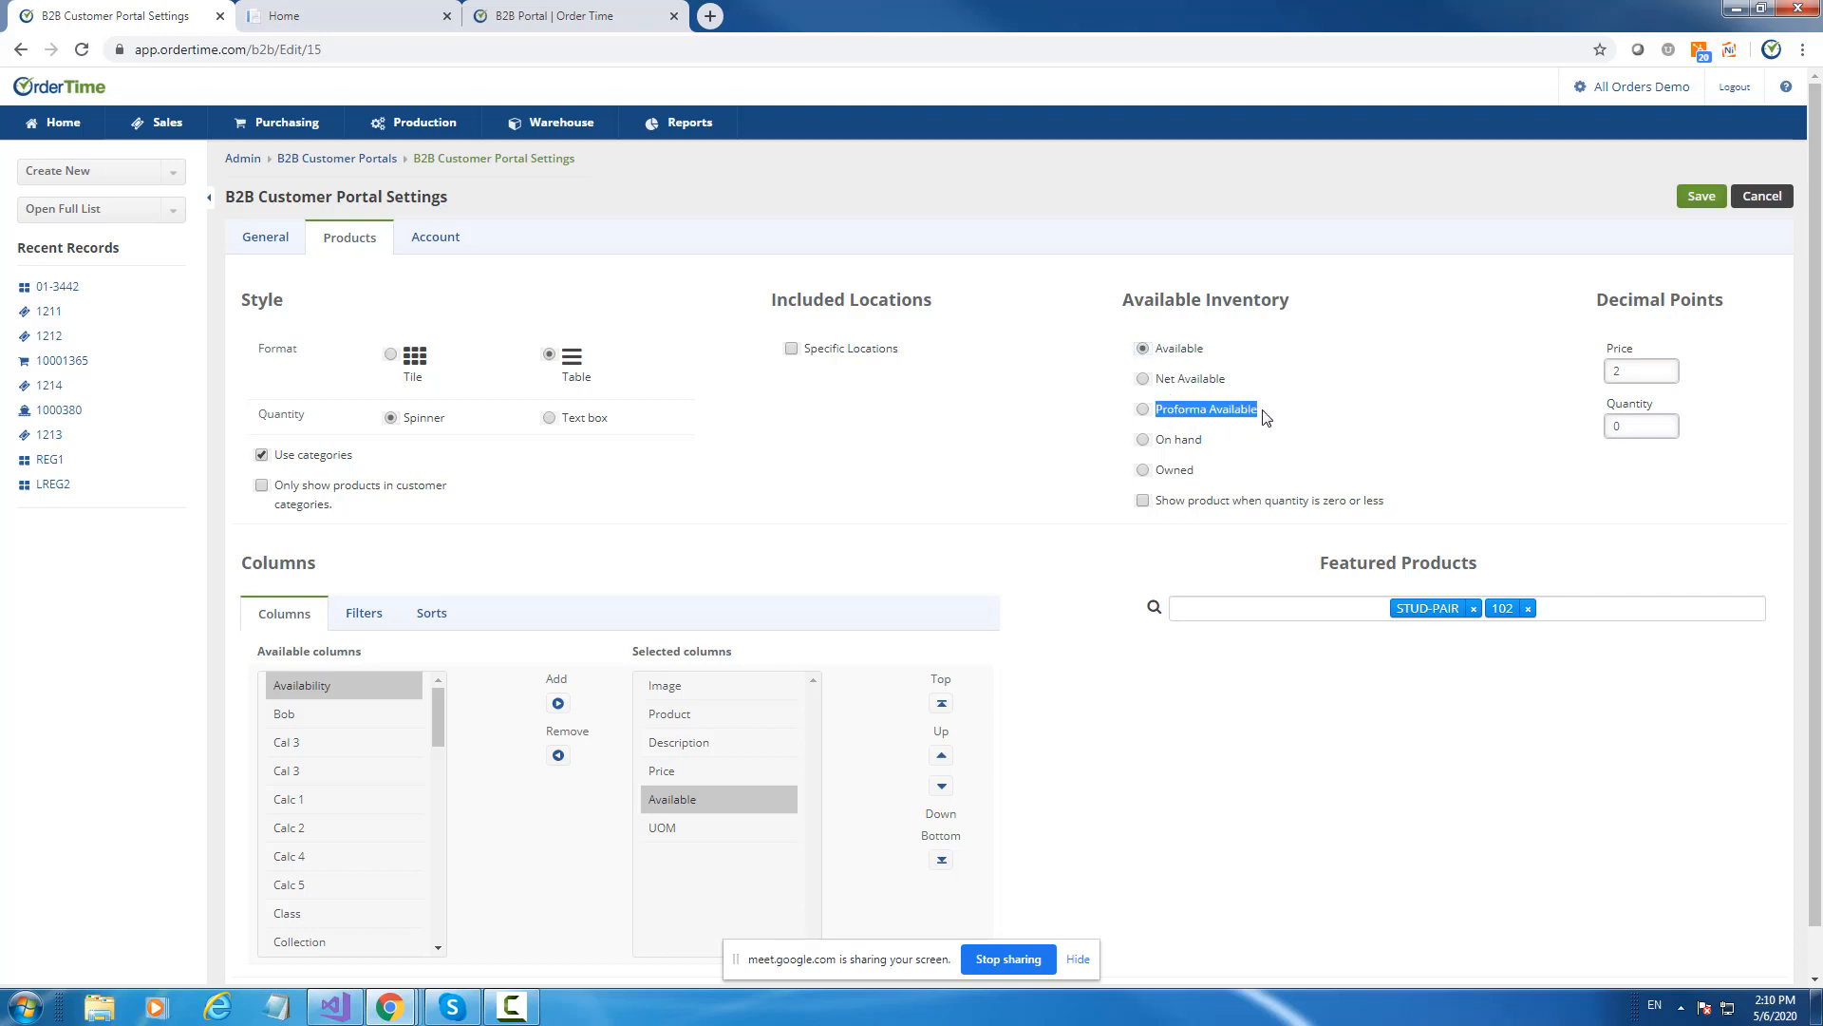
click(1193, 382)
mouse_move(1165, 382)
mouse_down()
mouse_move(1192, 394)
mouse_move(1165, 418)
mouse_move(1231, 420)
mouse_move(1162, 410)
mouse_up()
click(1220, 421)
drag(1201, 440, 1157, 468)
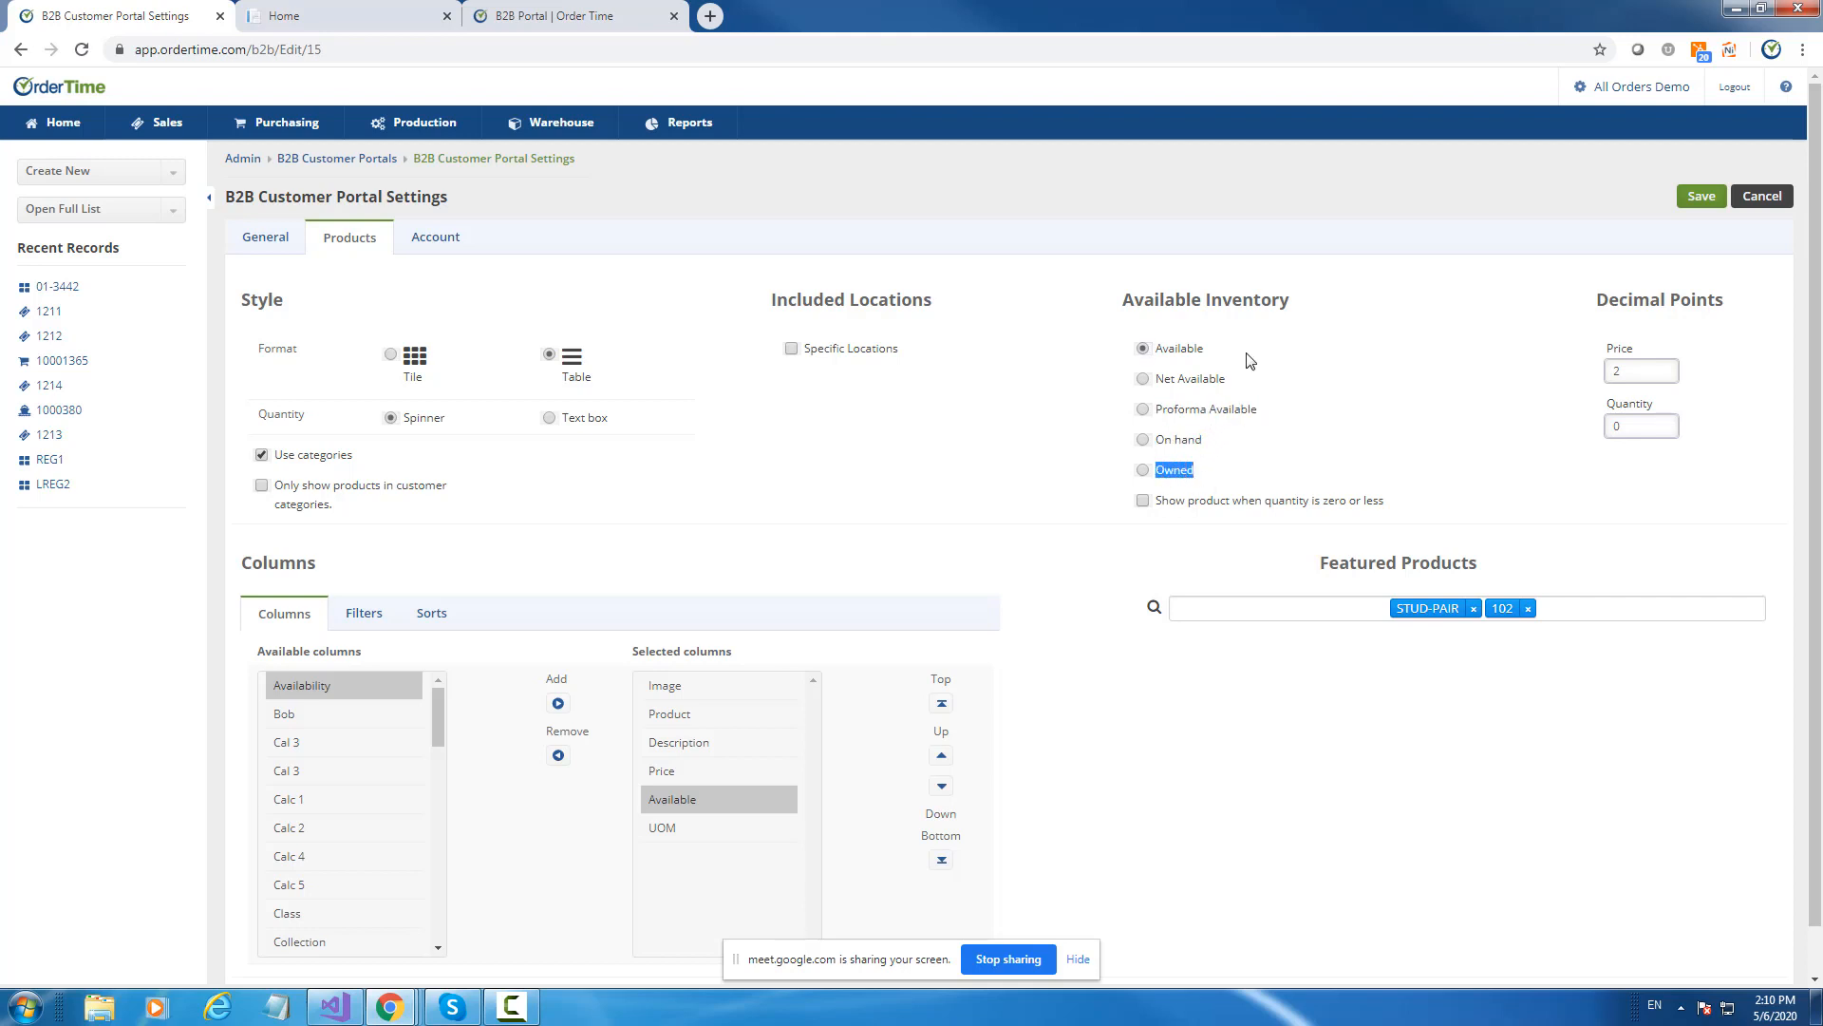
click(445, 245)
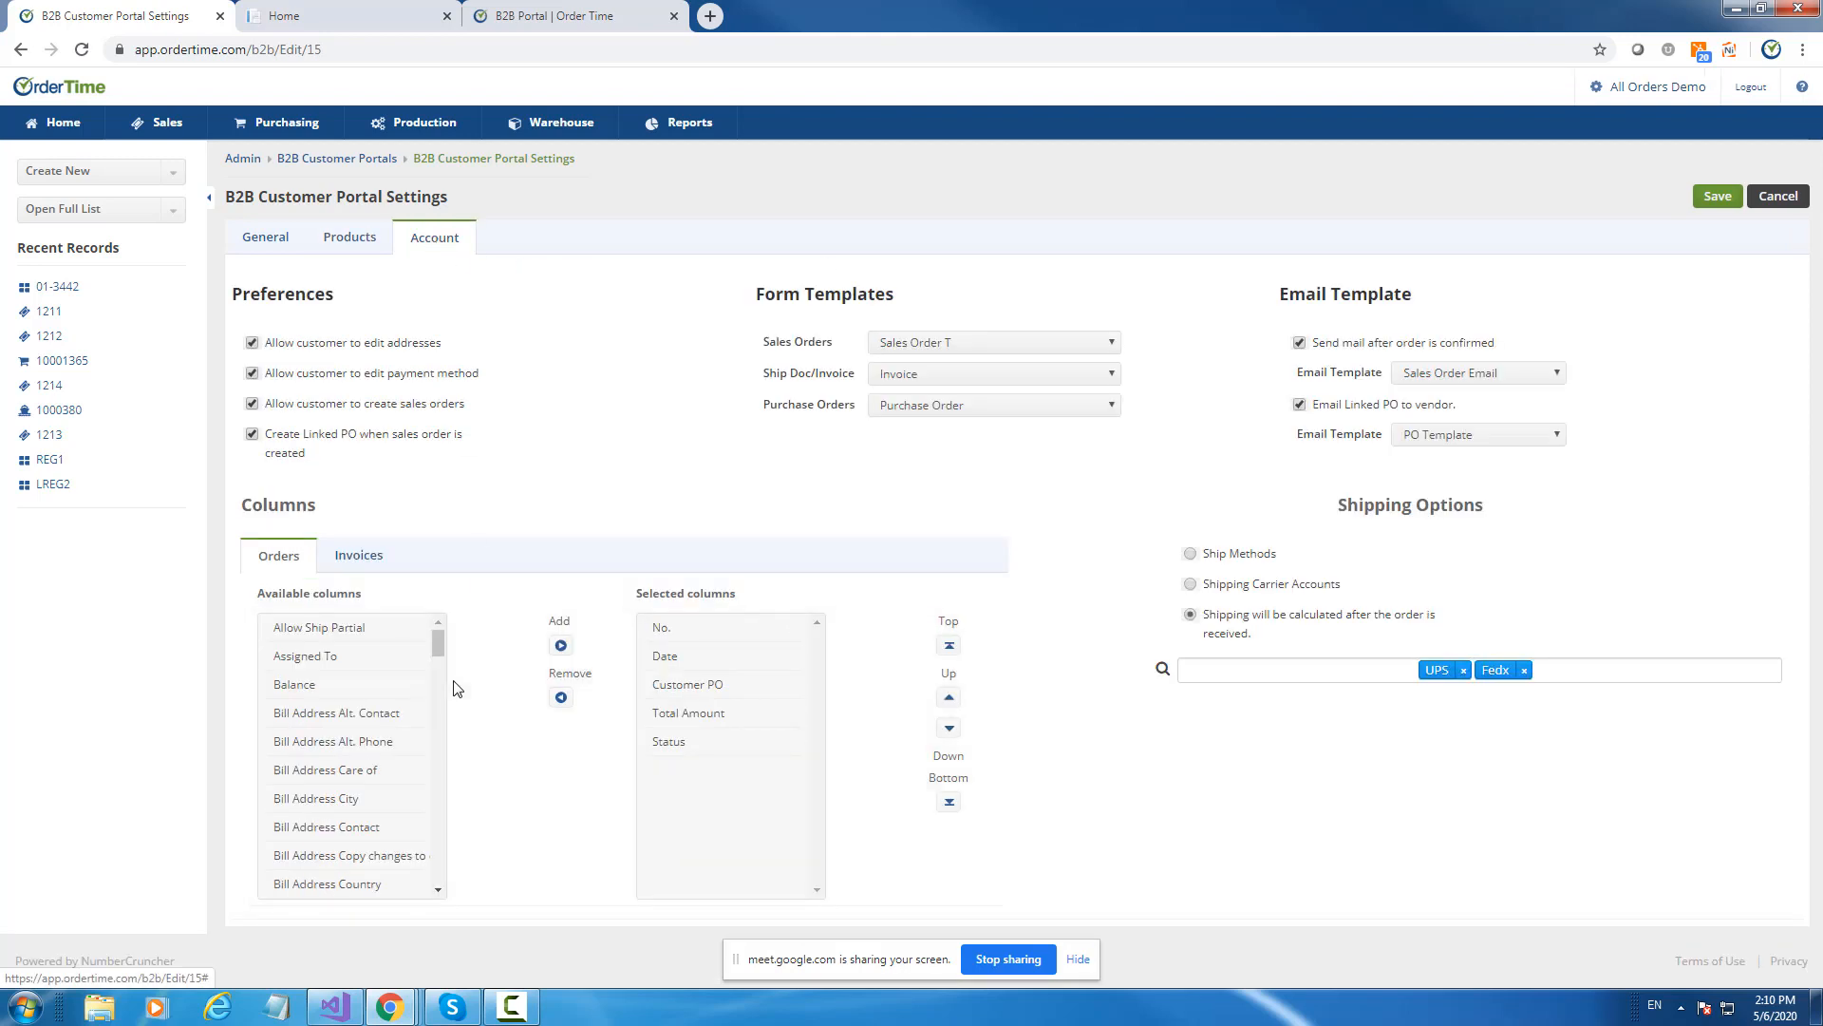
Back on Products, turn Use categories off and then on again.
click(348, 242)
click(262, 456)
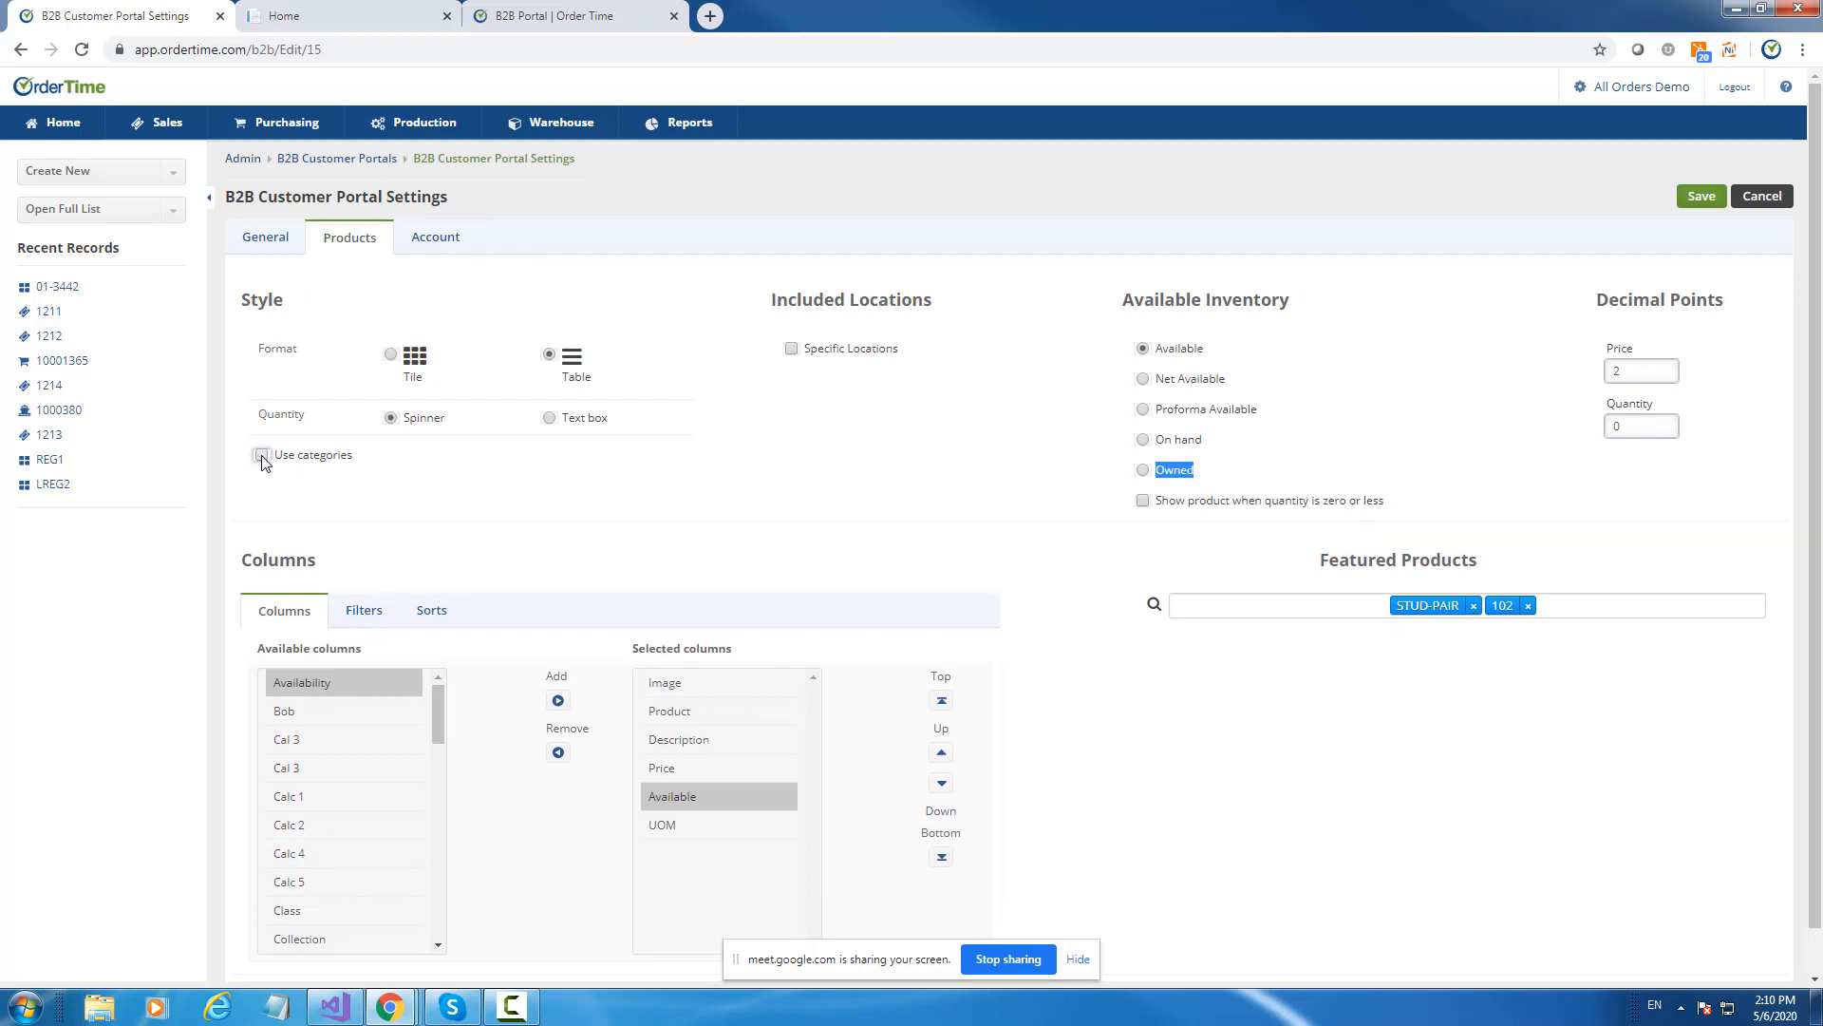
click(262, 456)
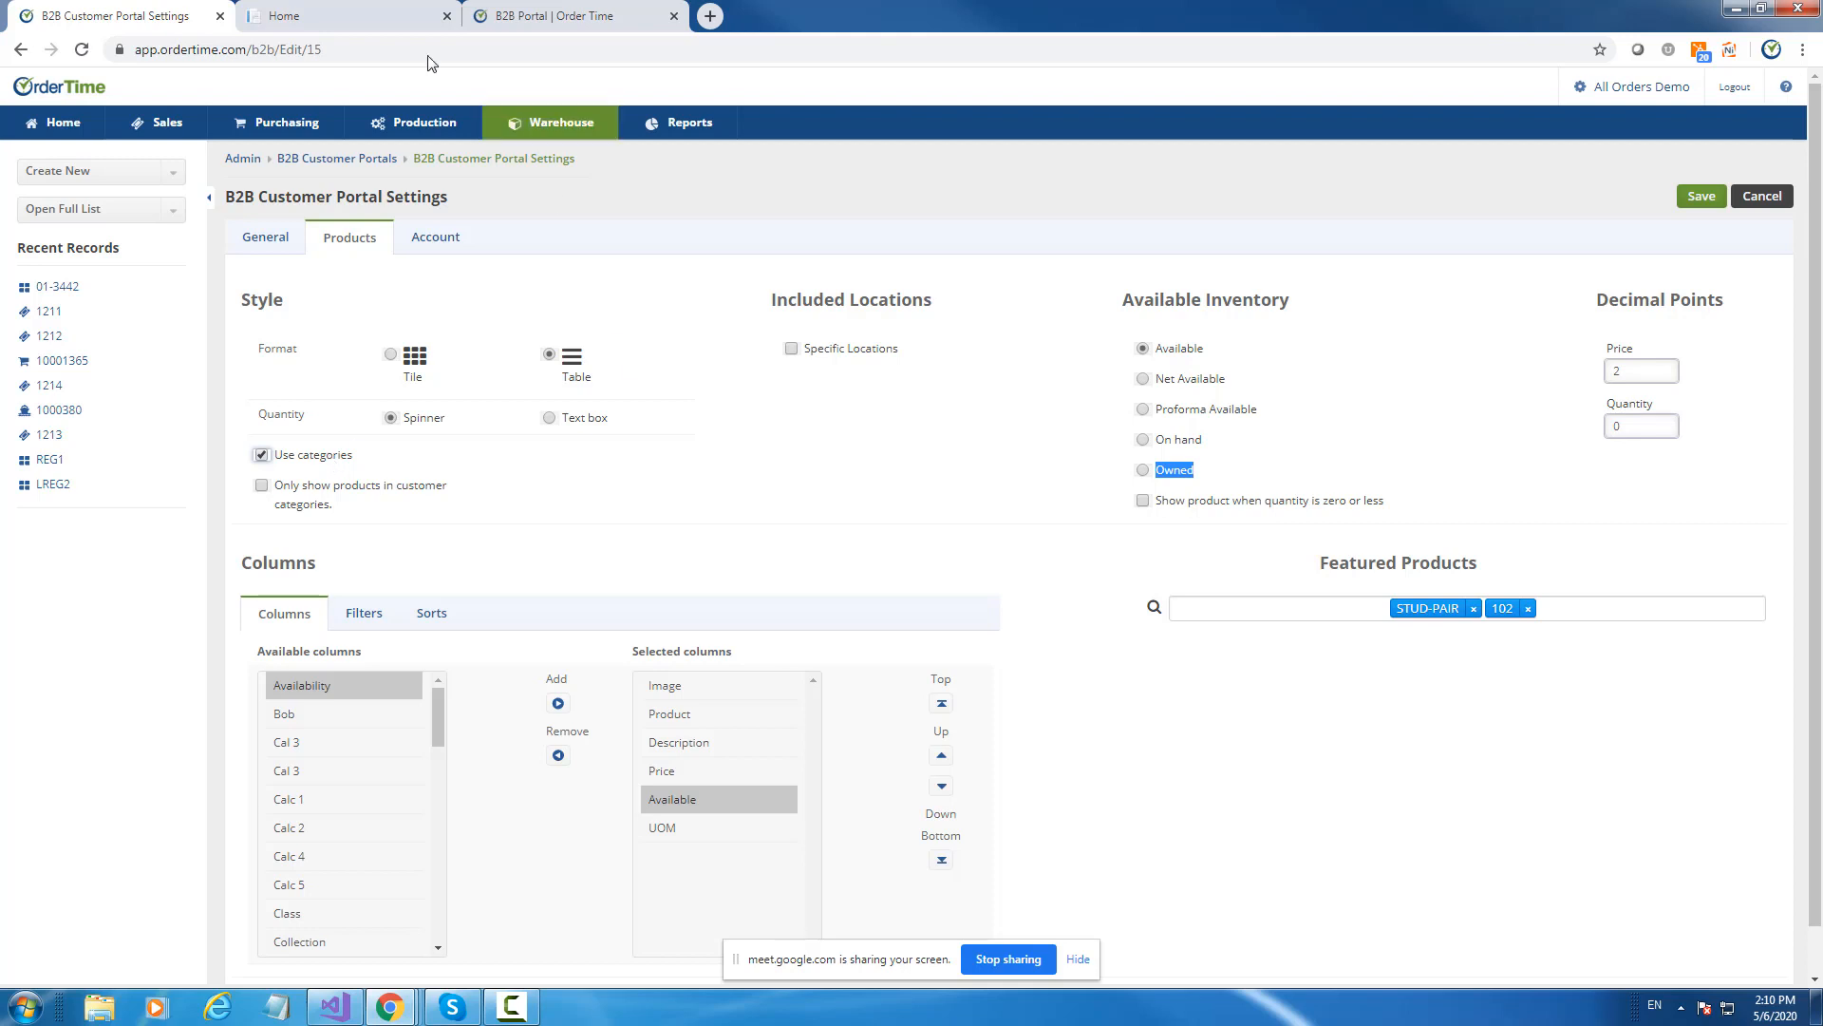
Sign in to the customer portal, then open item LREG2 from Recent Records in a new tab.
click(337, 16)
click(1270, 771)
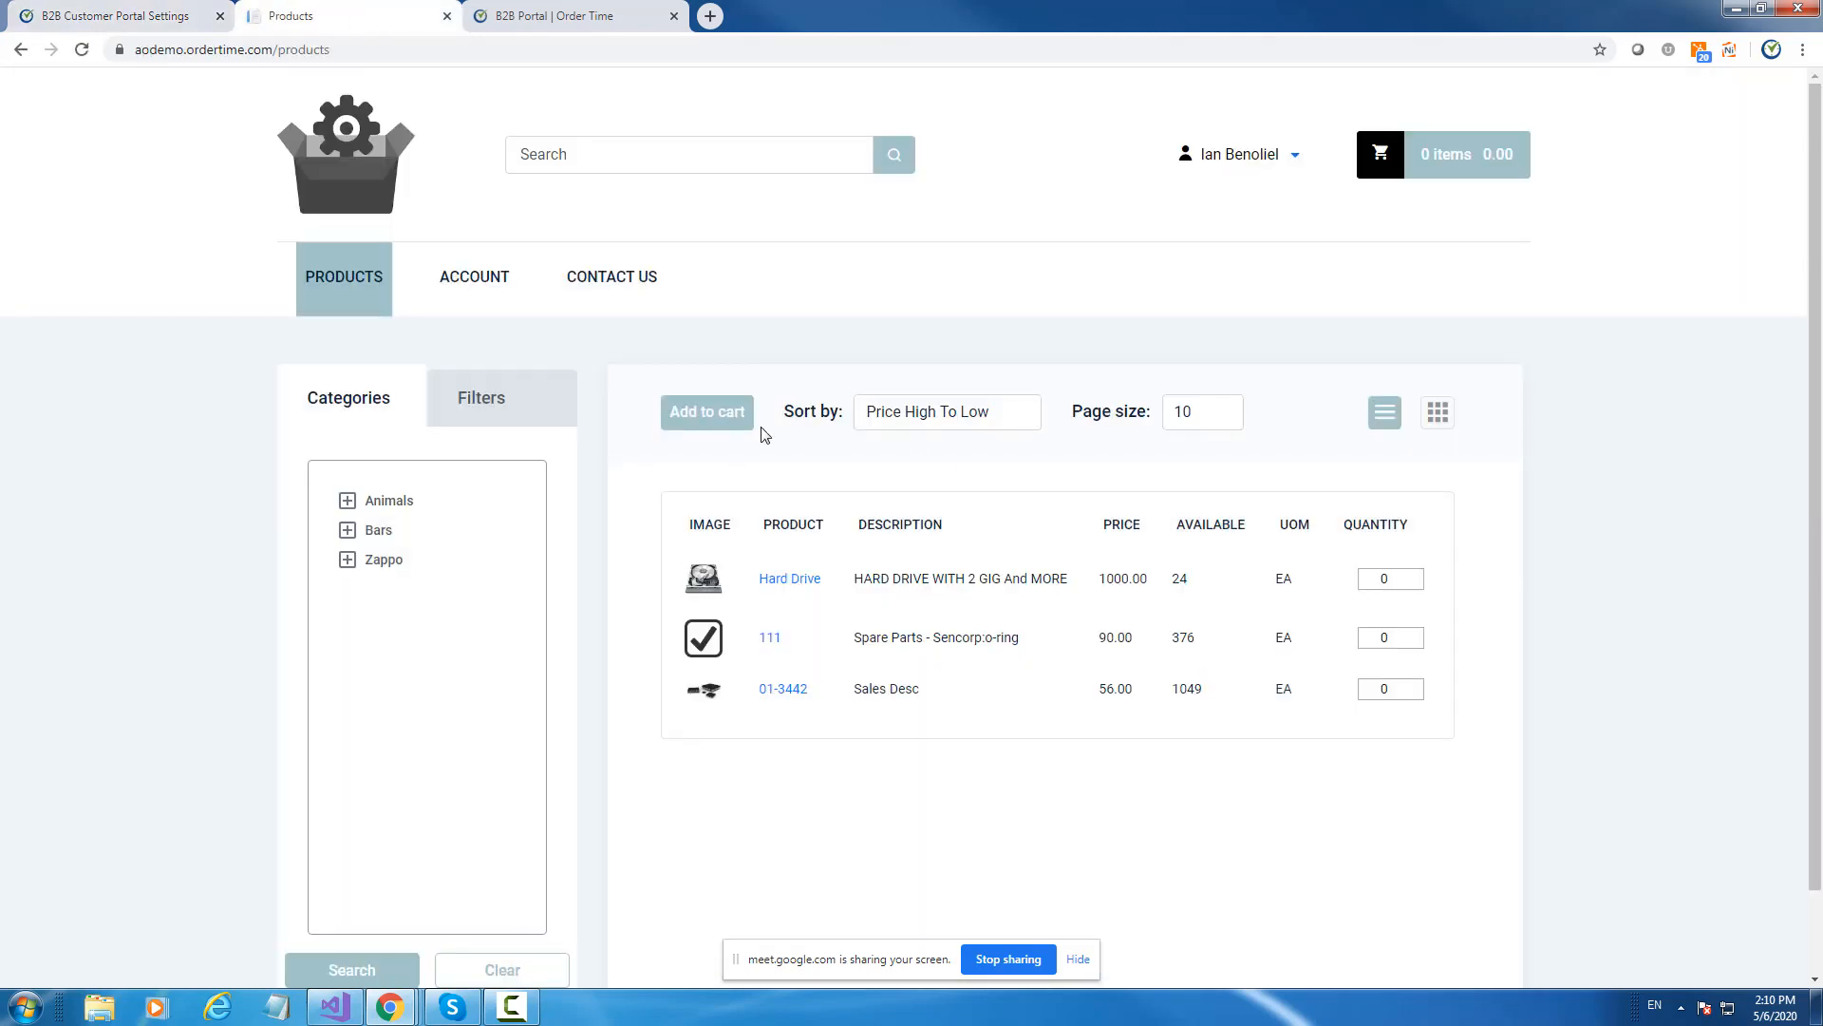
click(131, 14)
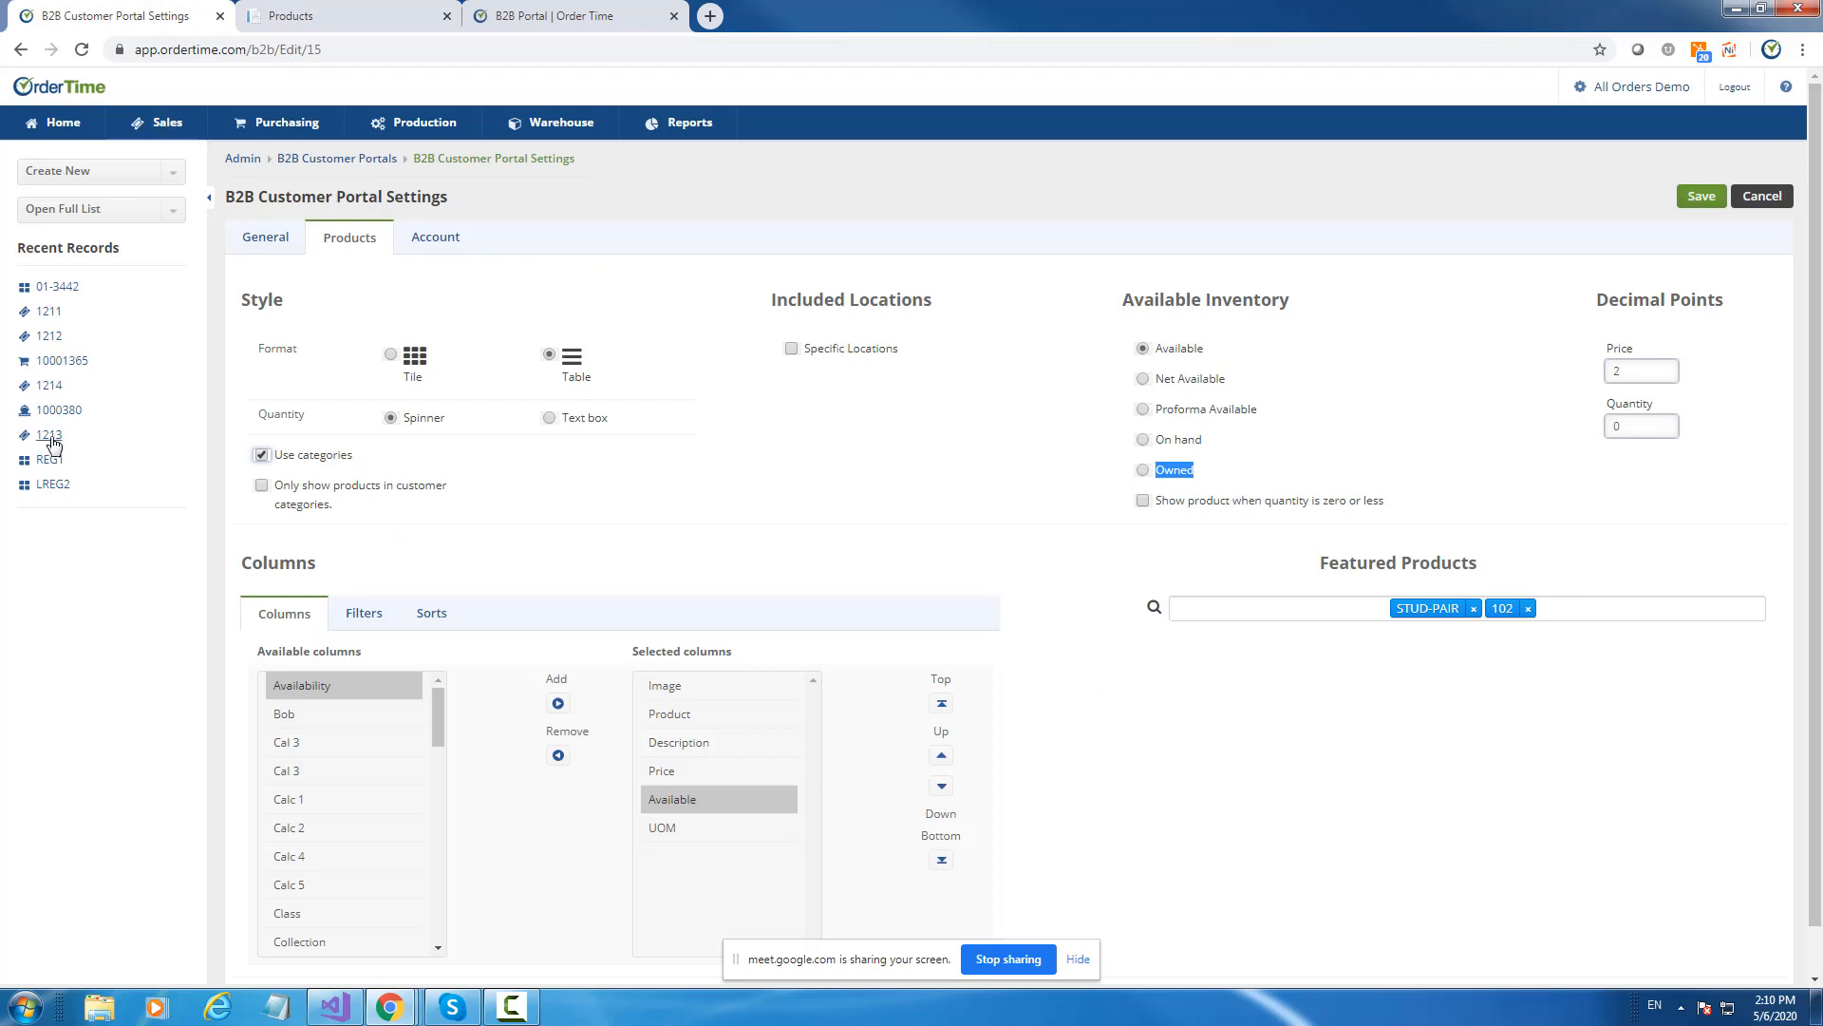
right_click(53, 484)
click(100, 498)
Edit item LREG2 to add categories Mamals, Reptiles and Small, and save it.
click(727, 11)
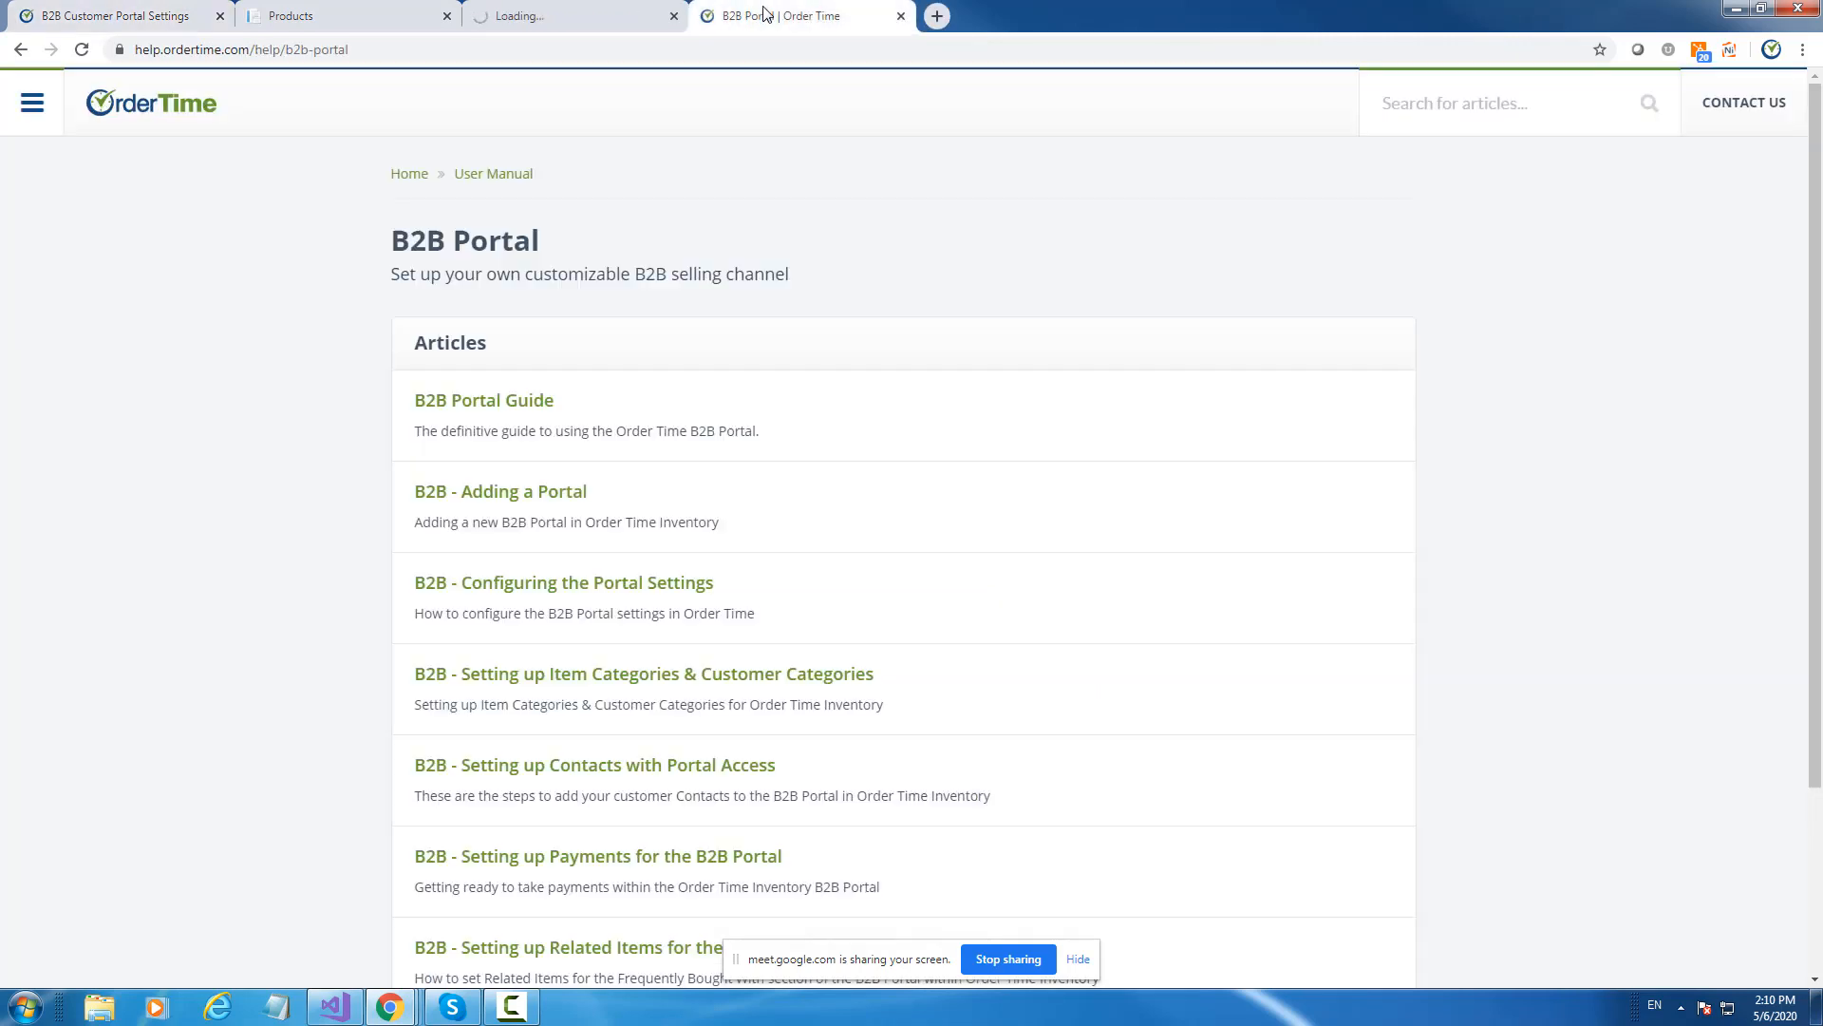
click(598, 16)
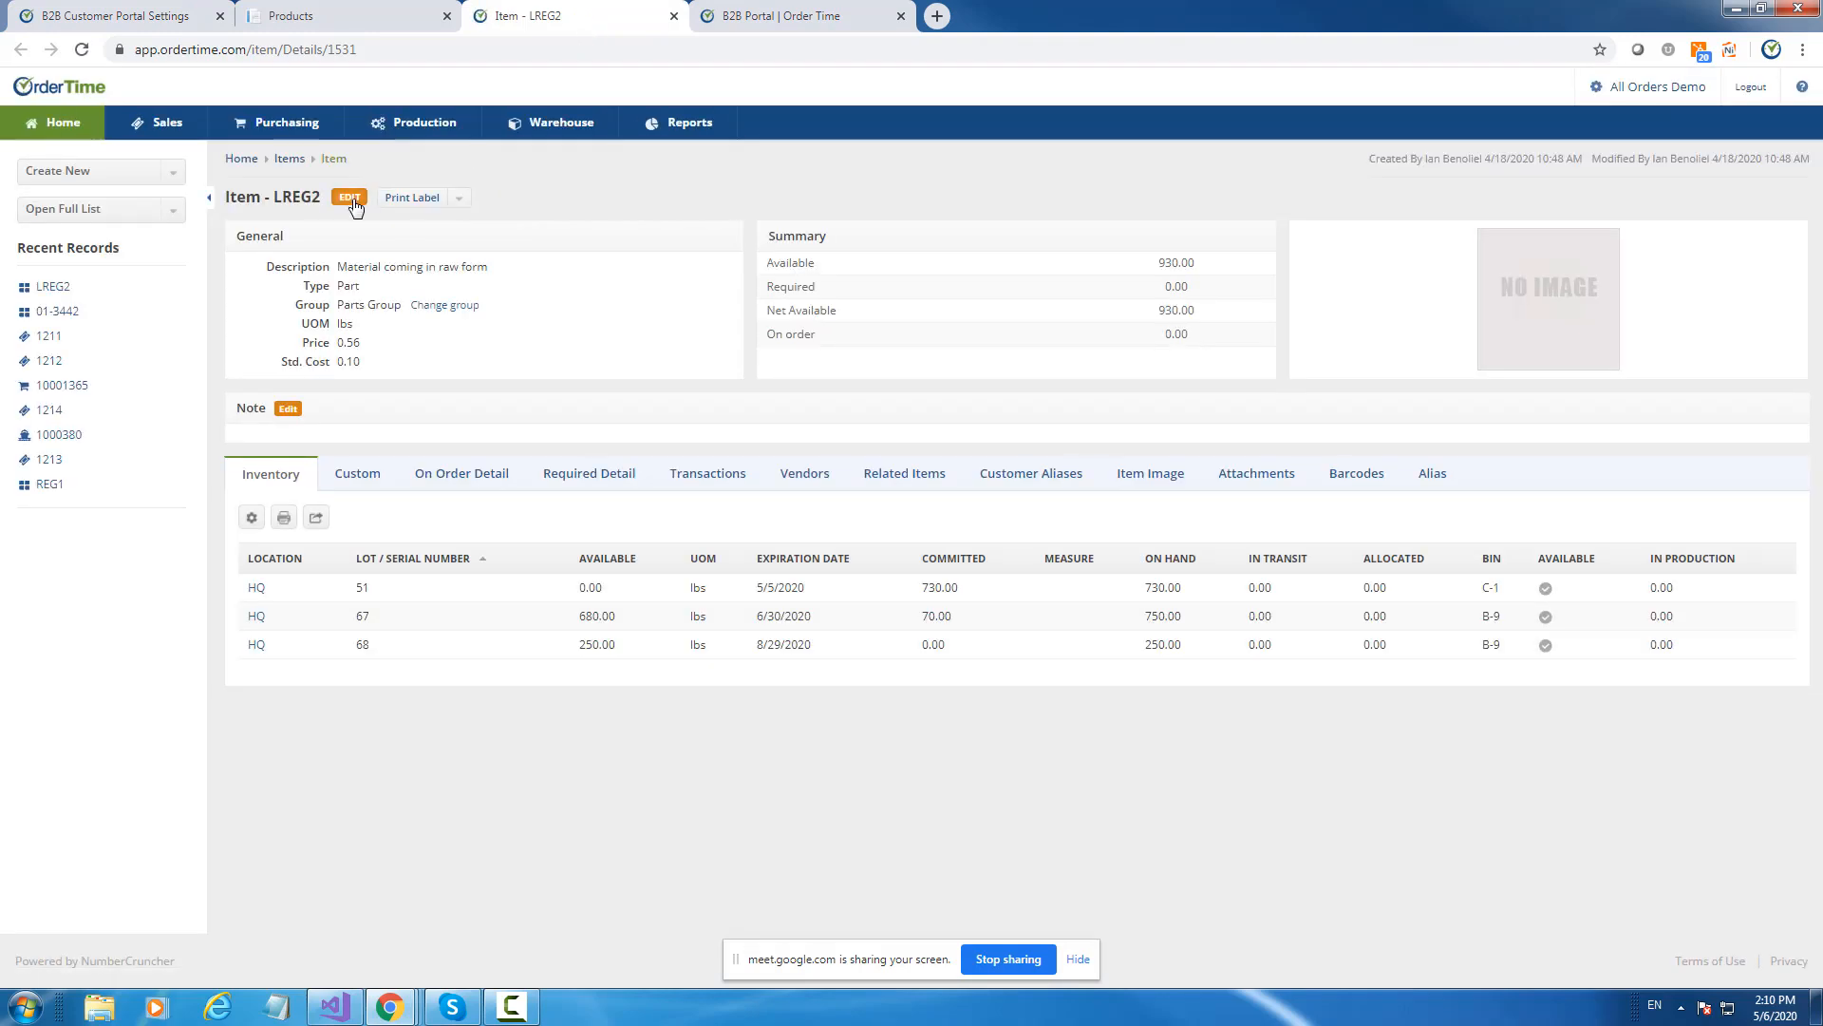
click(350, 199)
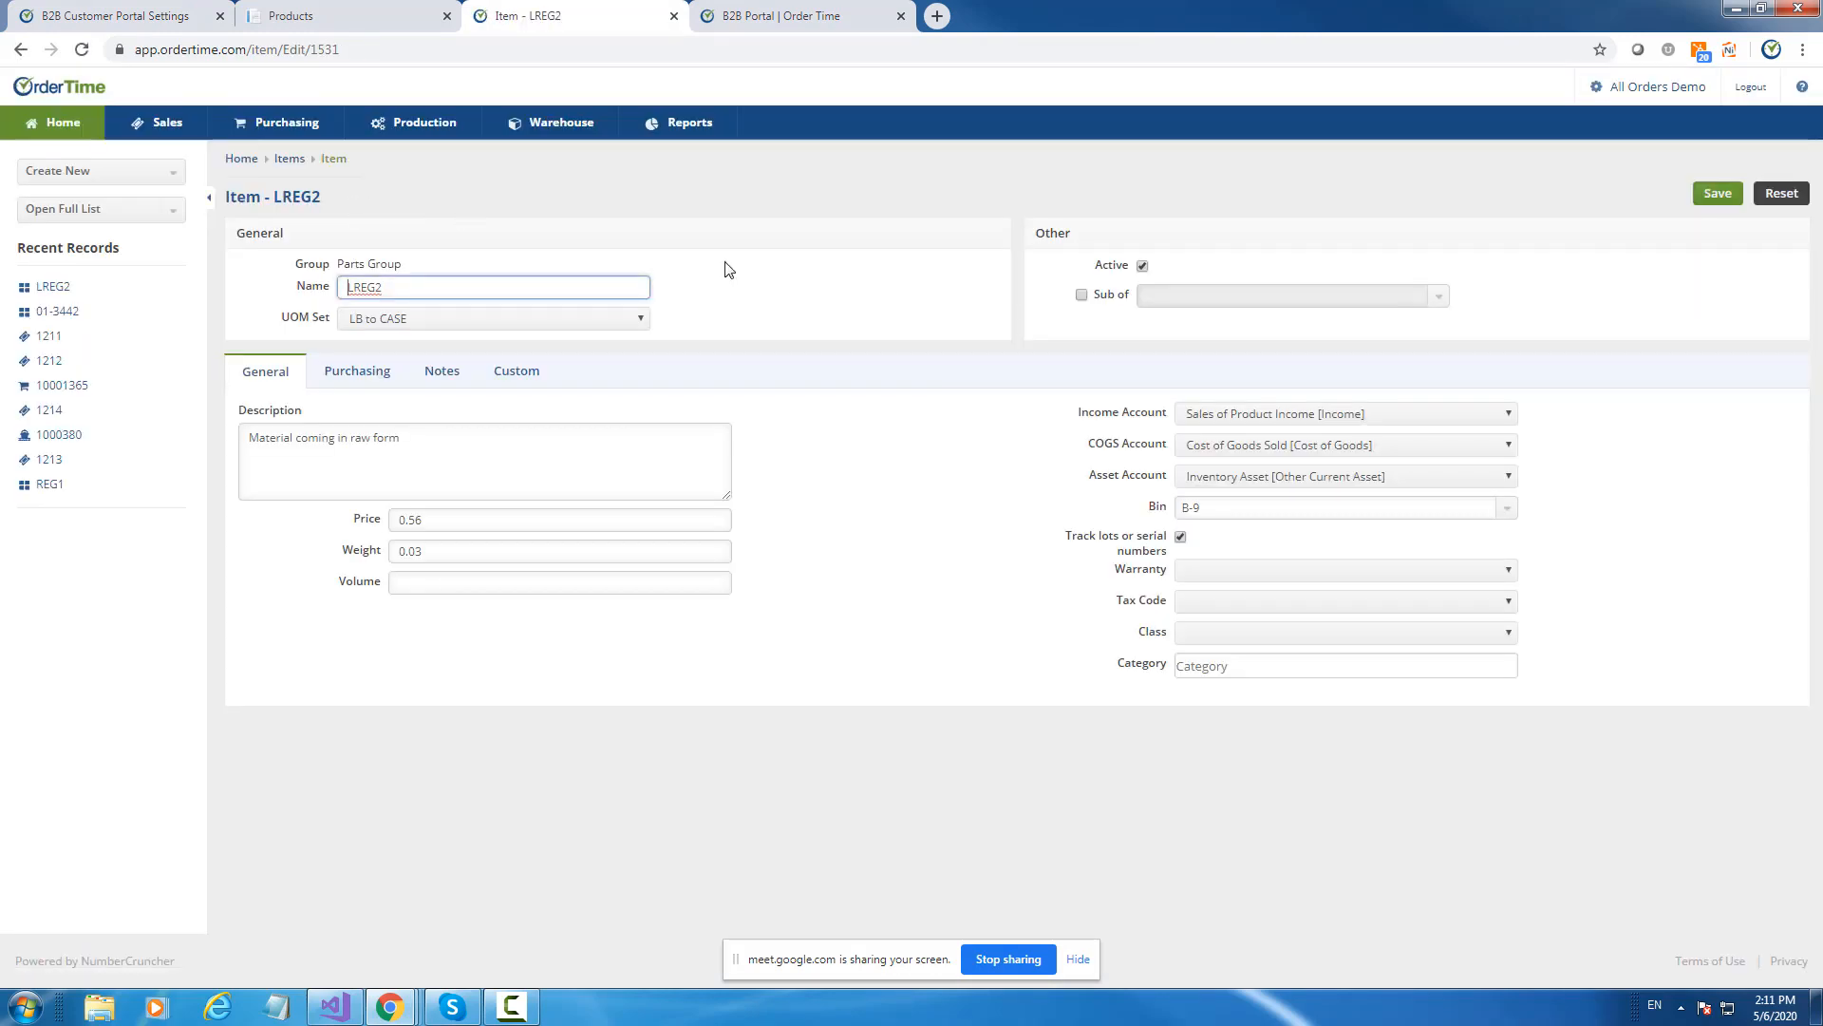
click(1244, 665)
click(1359, 798)
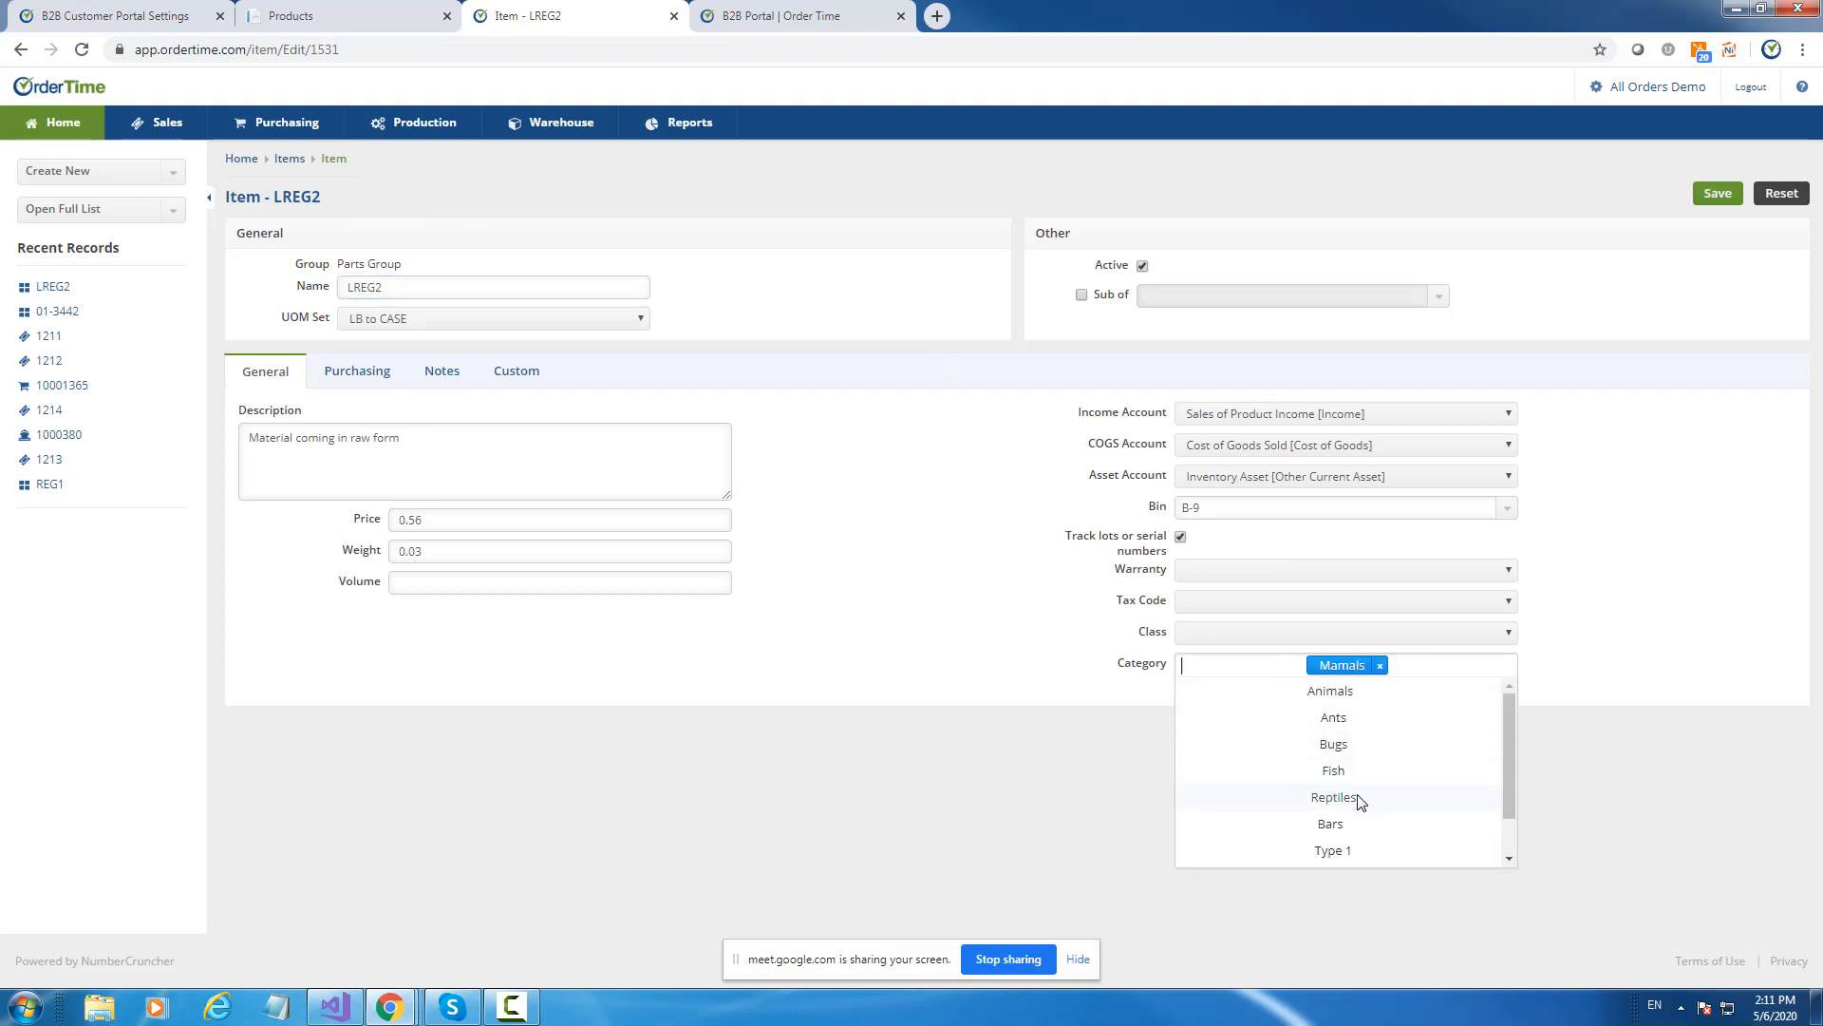
click(1582, 649)
click(1470, 666)
click(1375, 799)
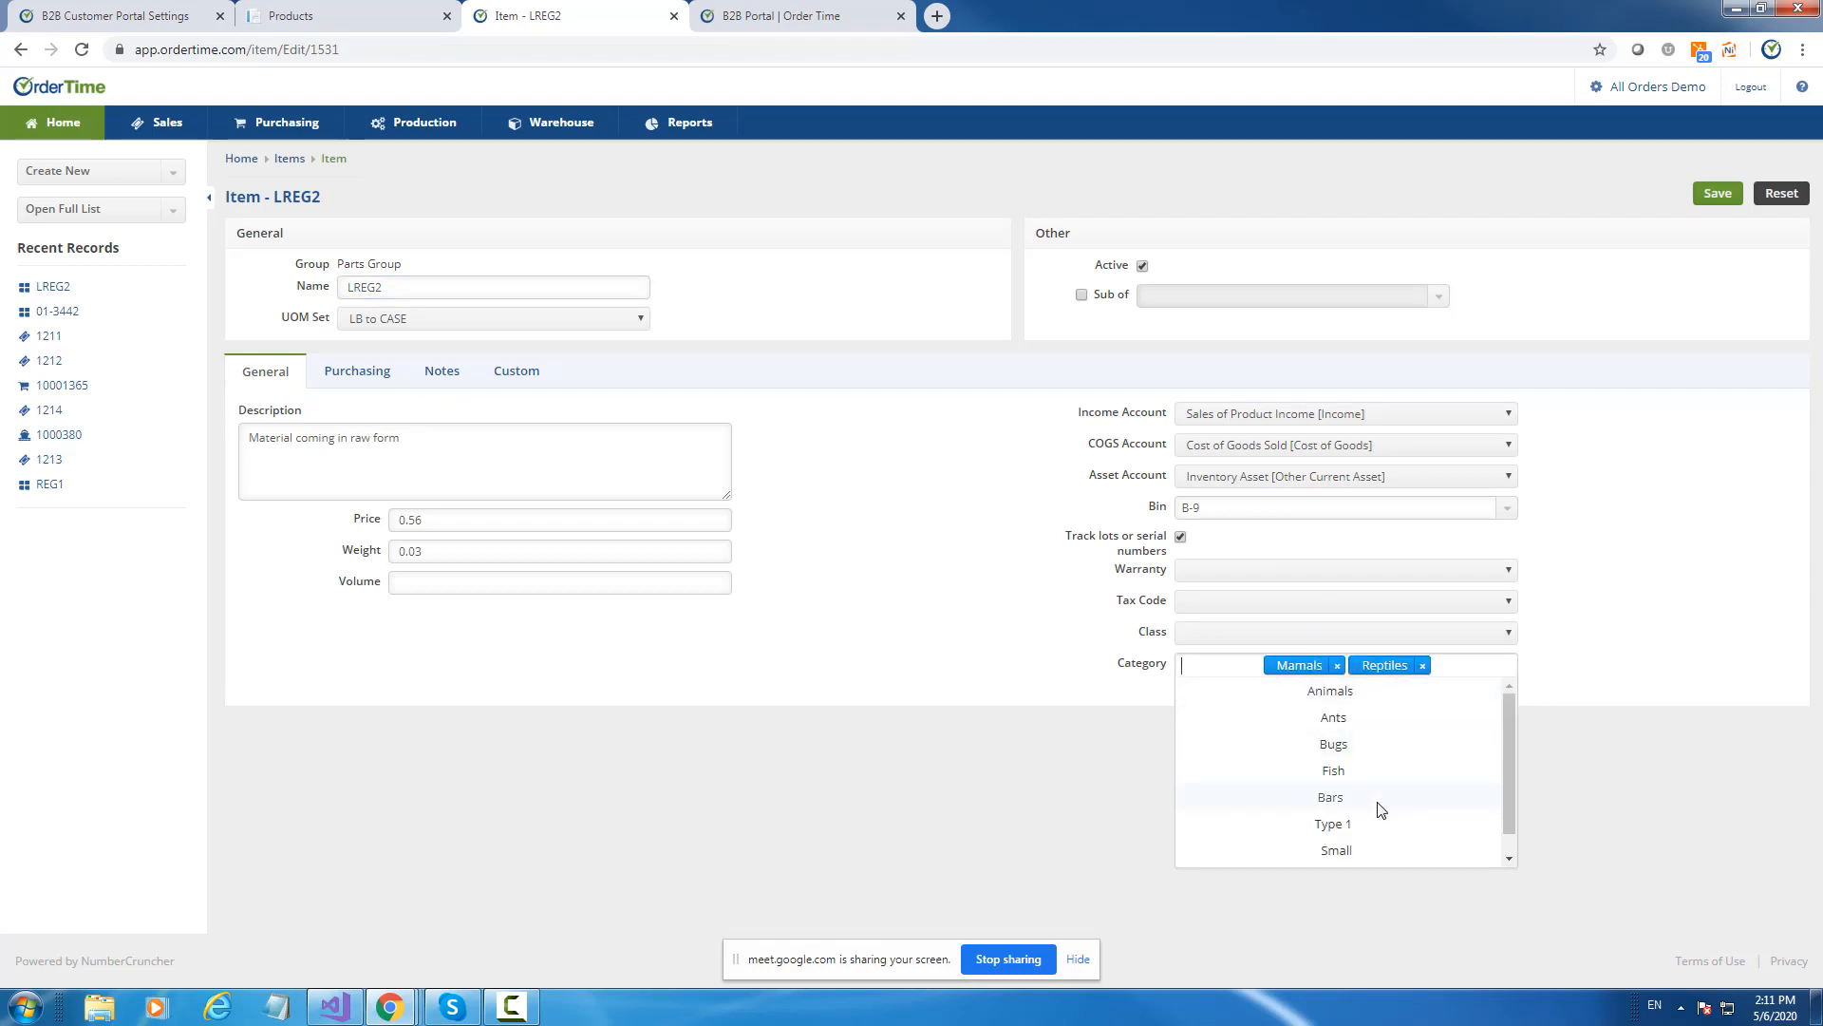
click(1349, 851)
click(1608, 652)
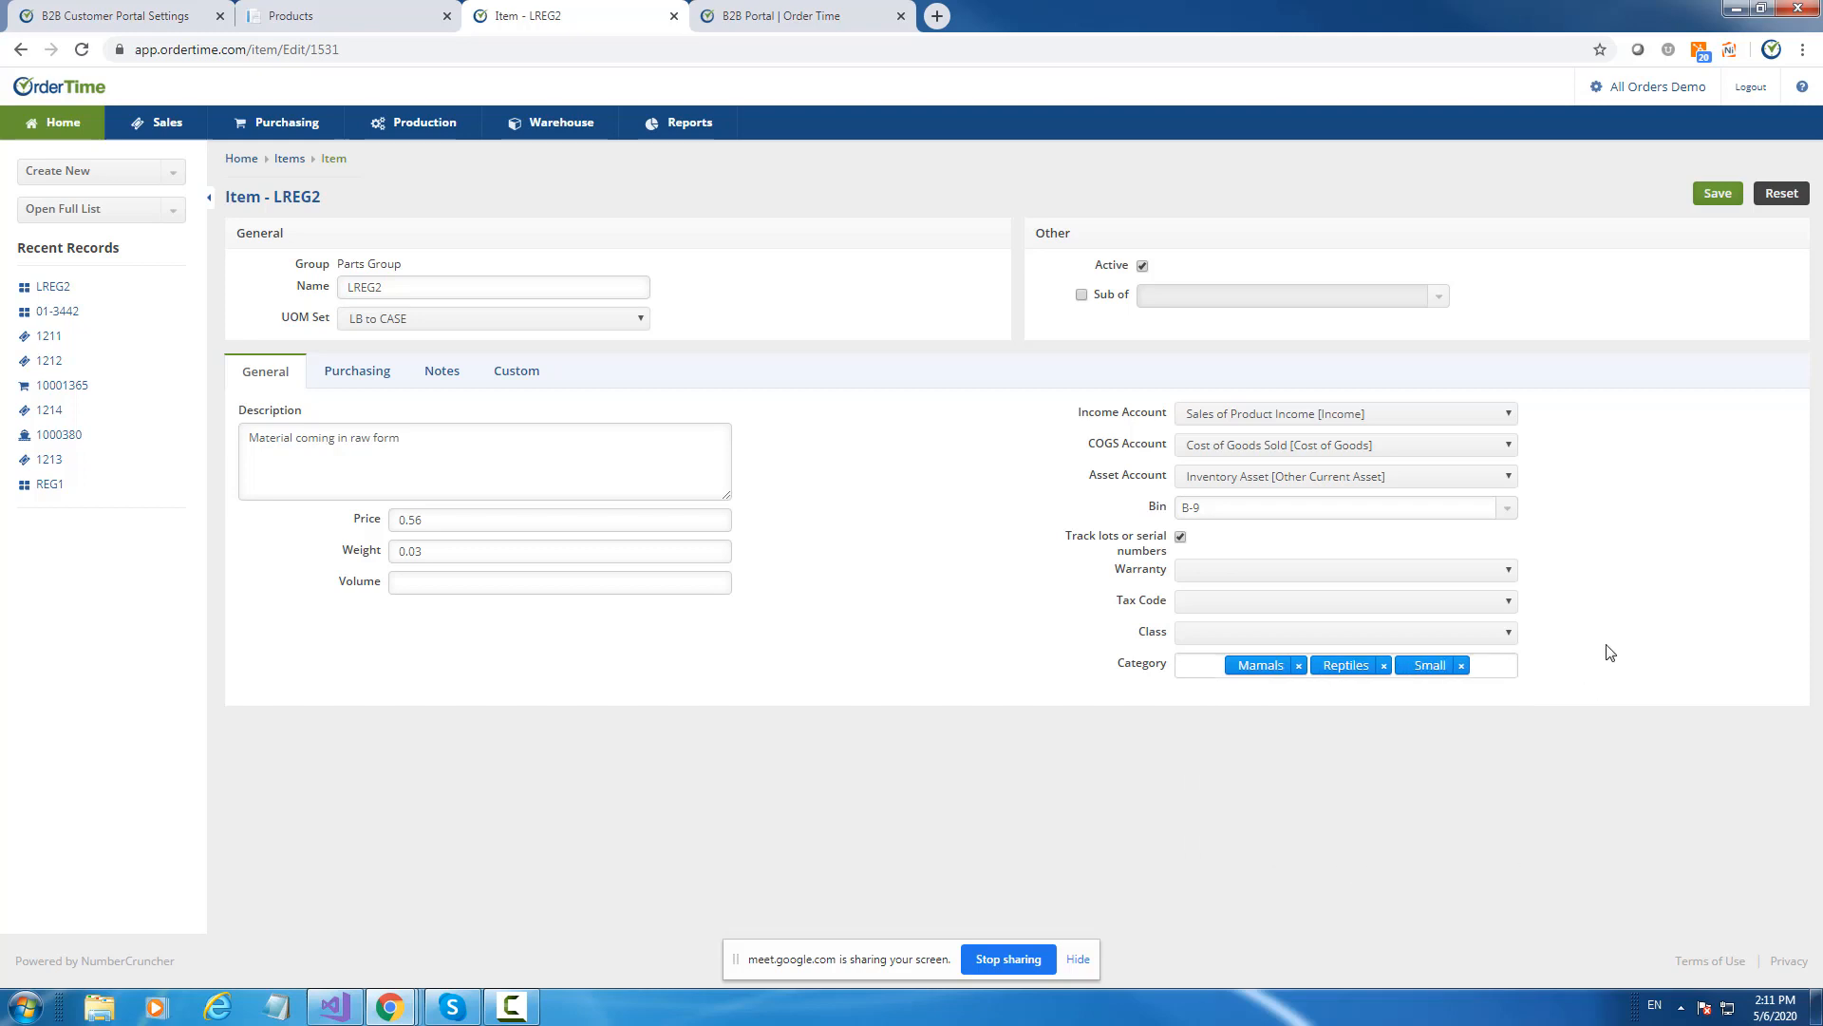
click(1714, 195)
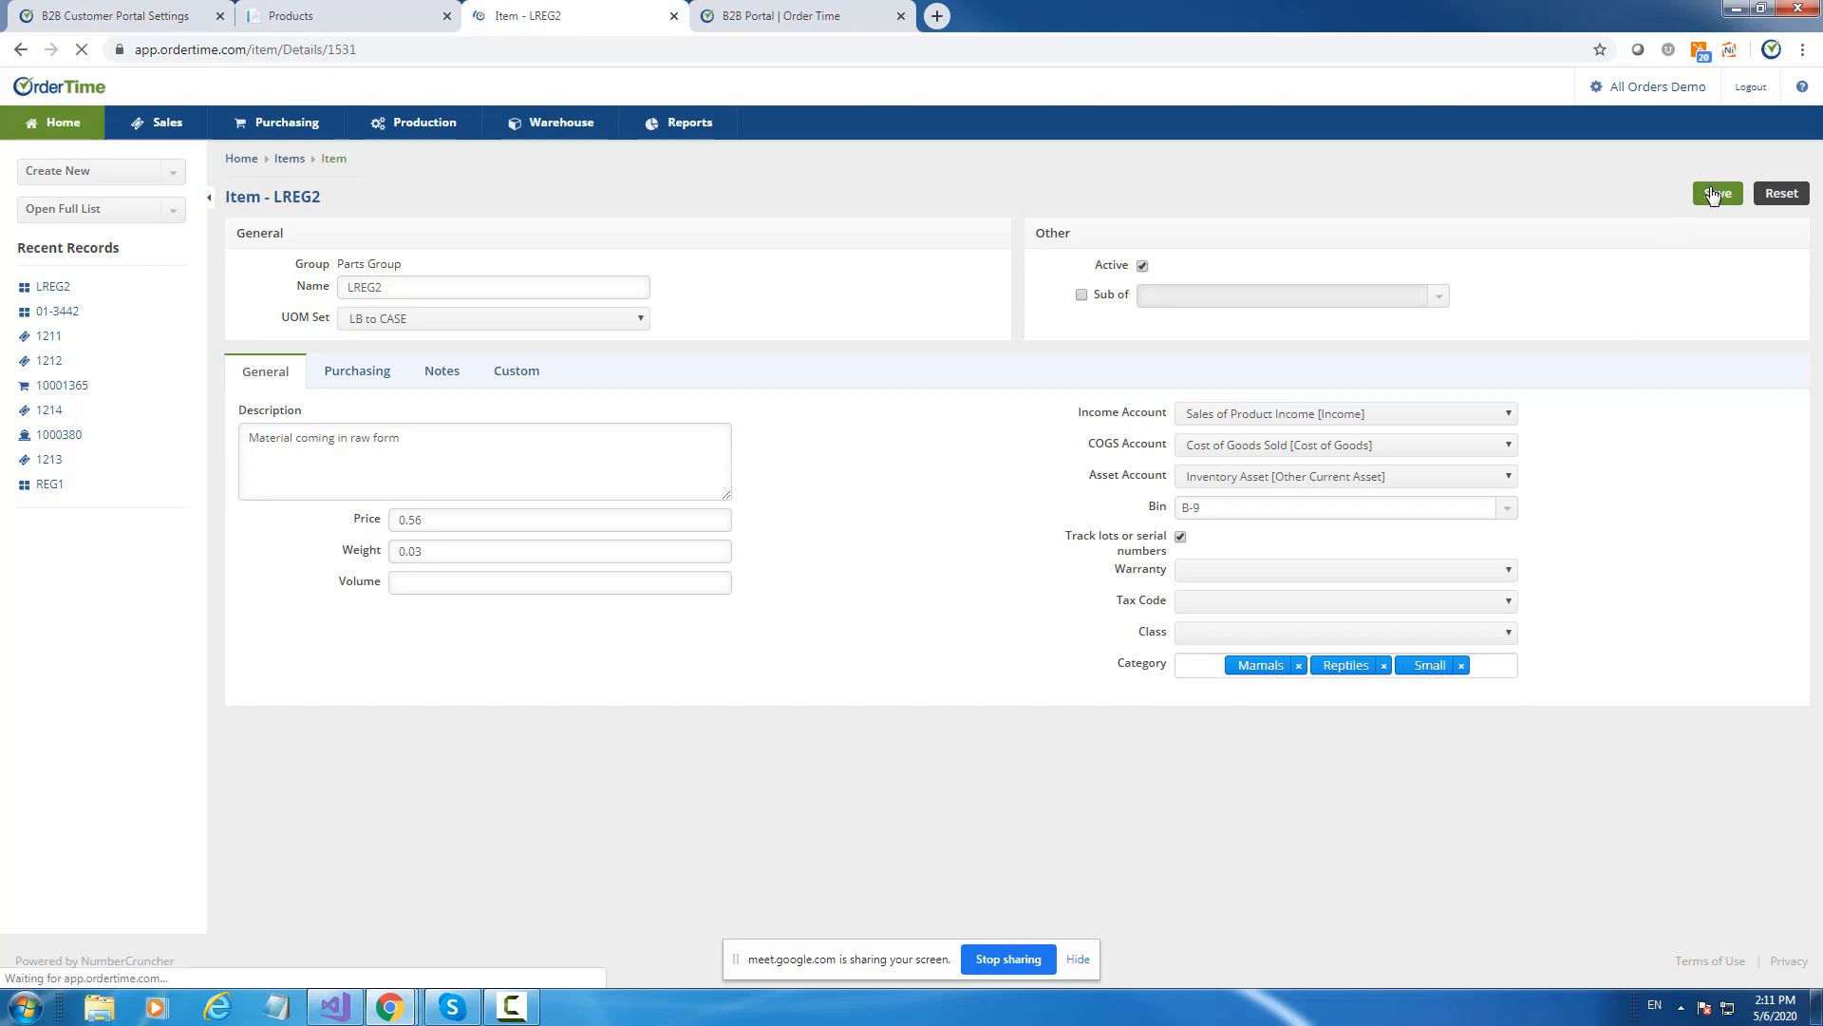
key(ctrl+Page_Up)
Reload the portal product list to show LREG2, then return to the portal settings.
key(F5)
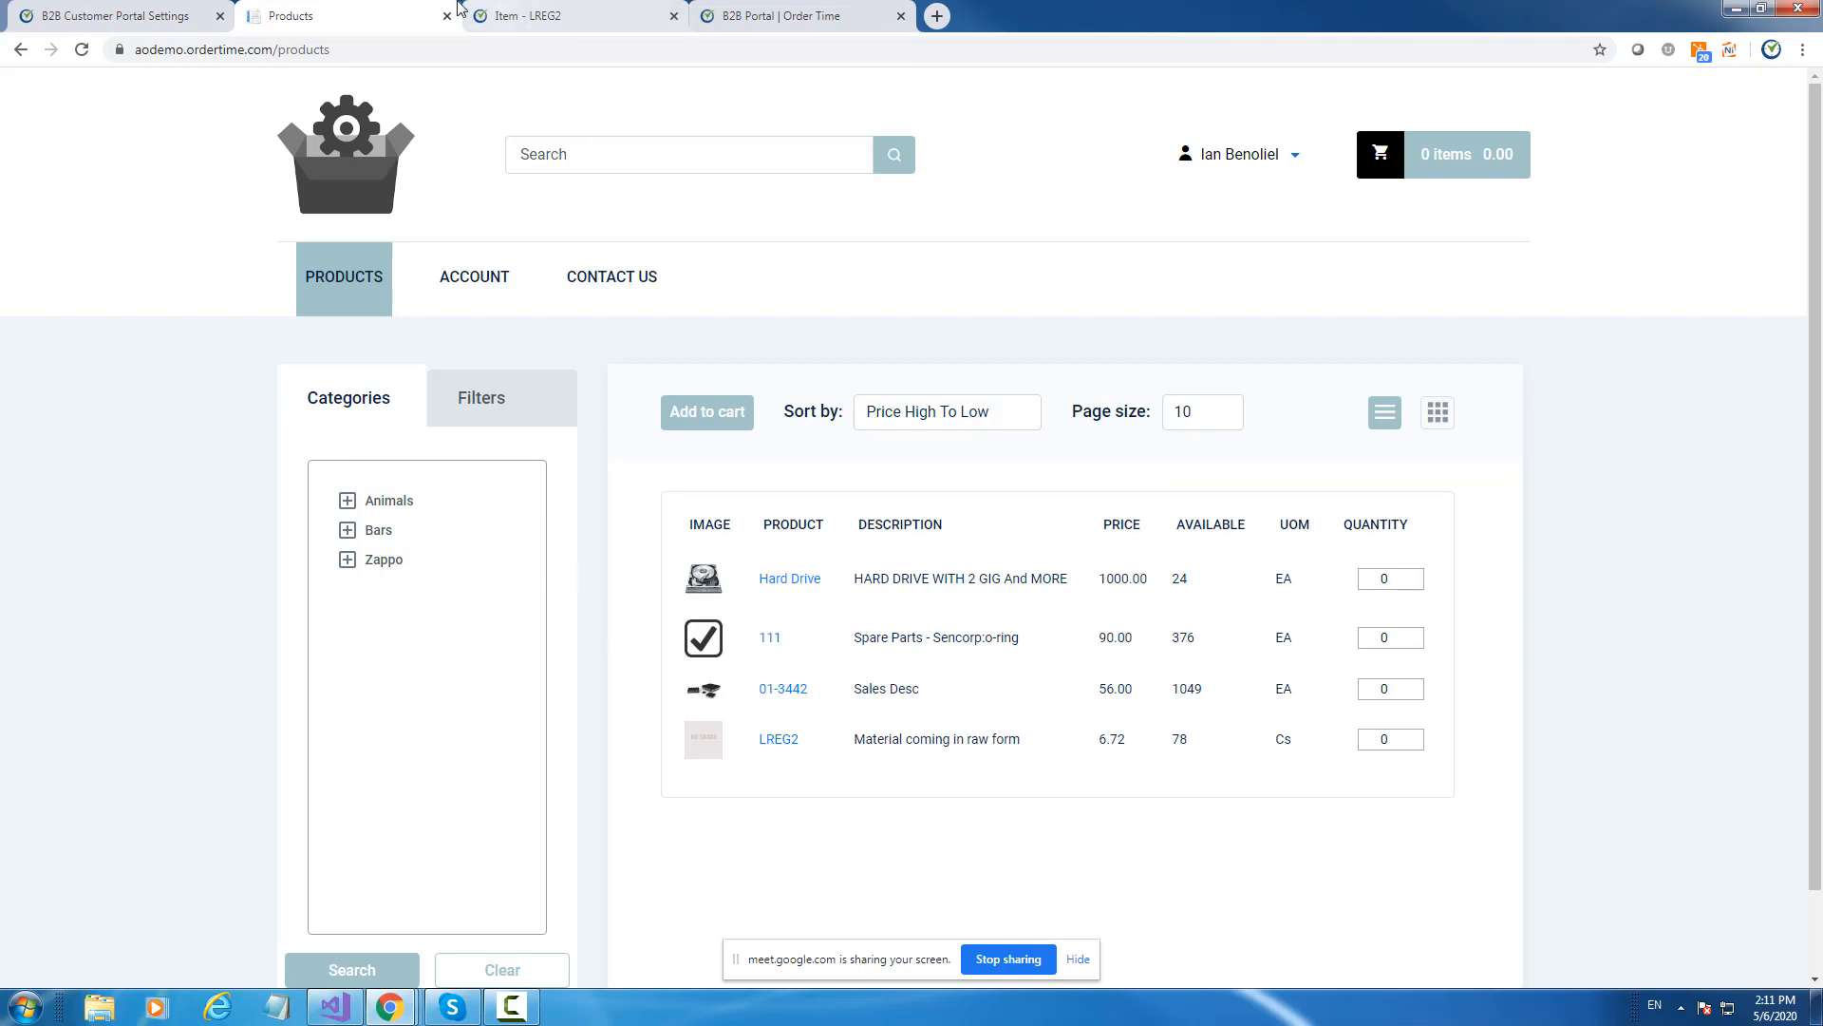
click(104, 15)
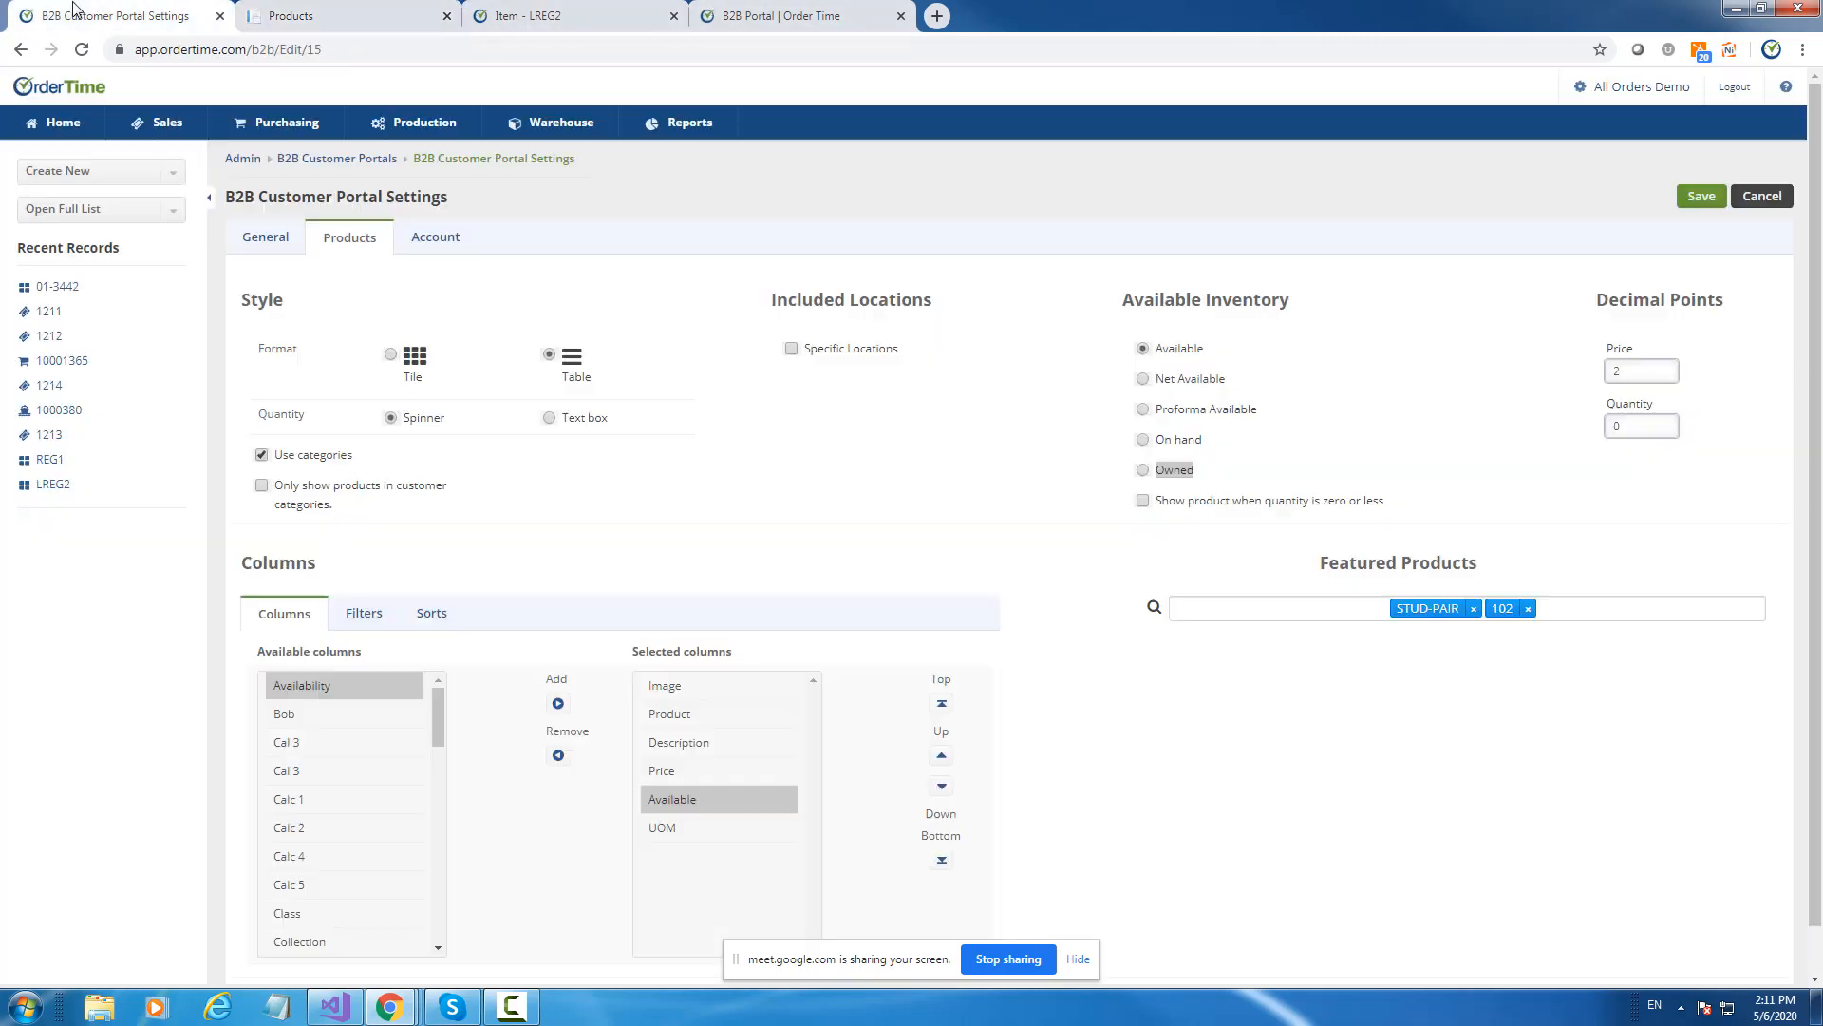
Limit the portal to products in customer categories, then bring up the Account settings.
click(263, 489)
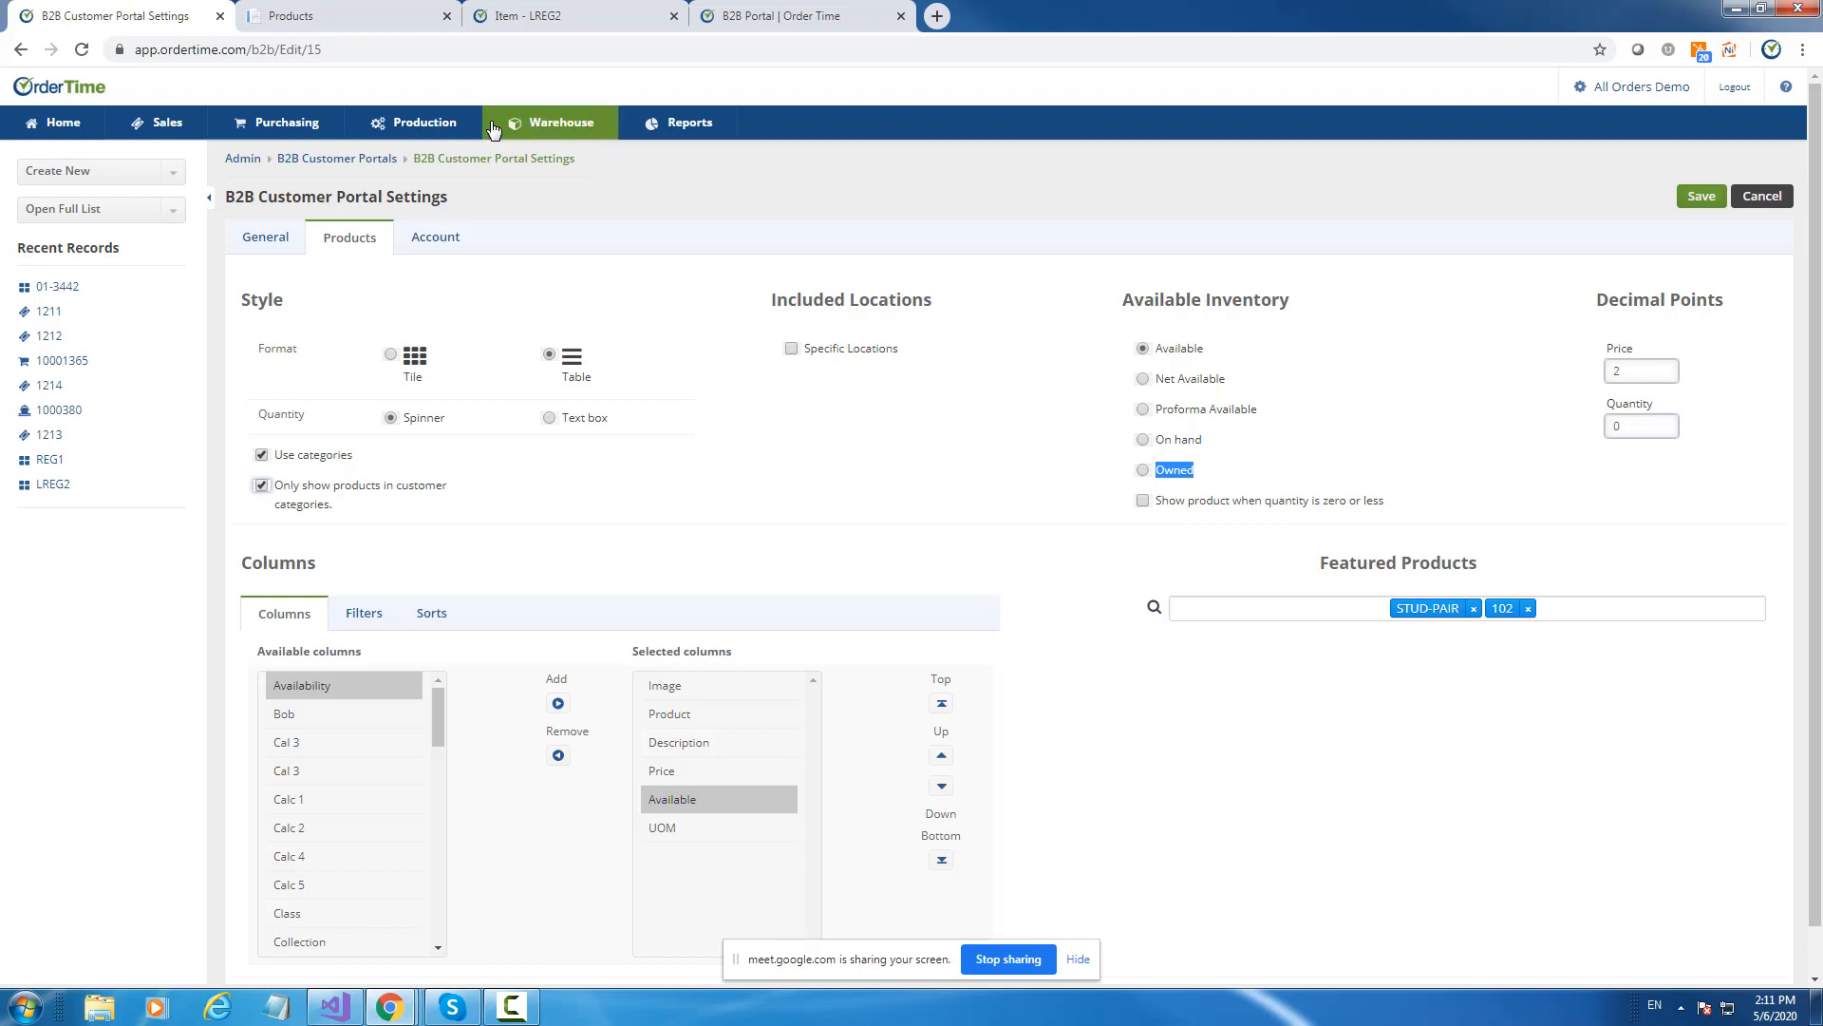
click(432, 239)
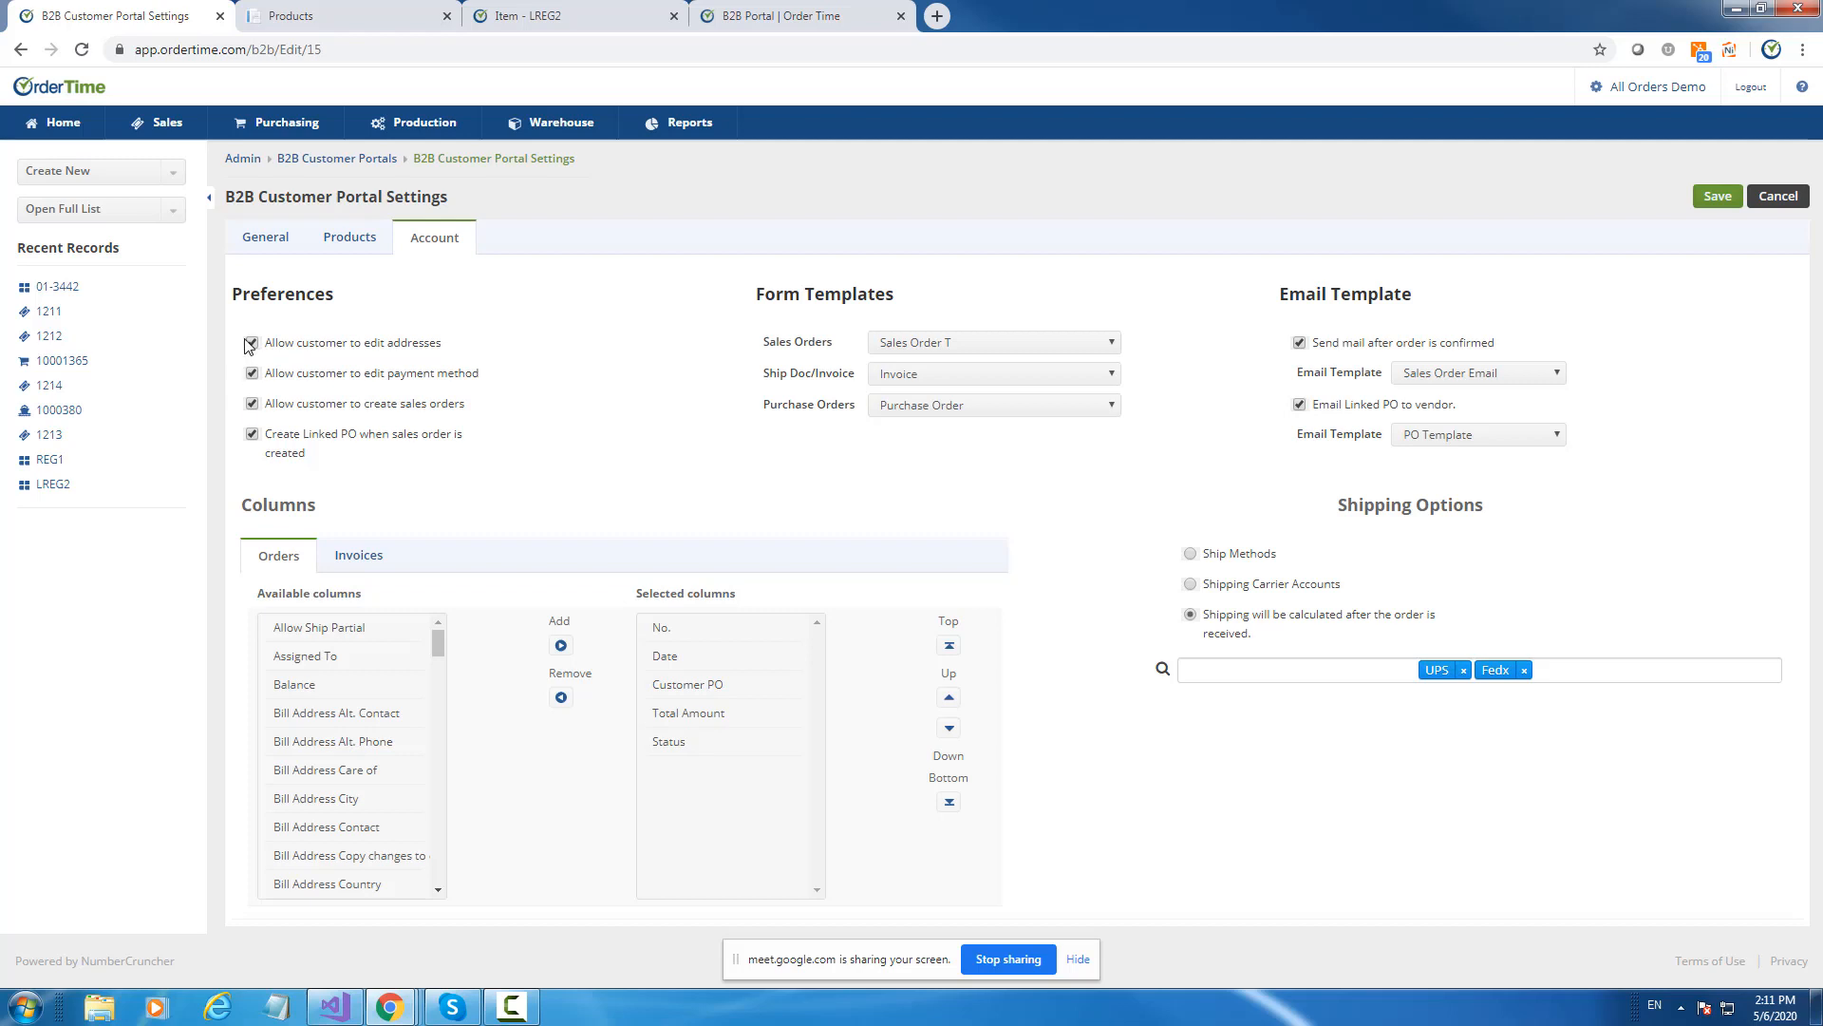
Turn off Create Linked PO and payment-method editing, keeping sales order and address permissions on.
click(253, 434)
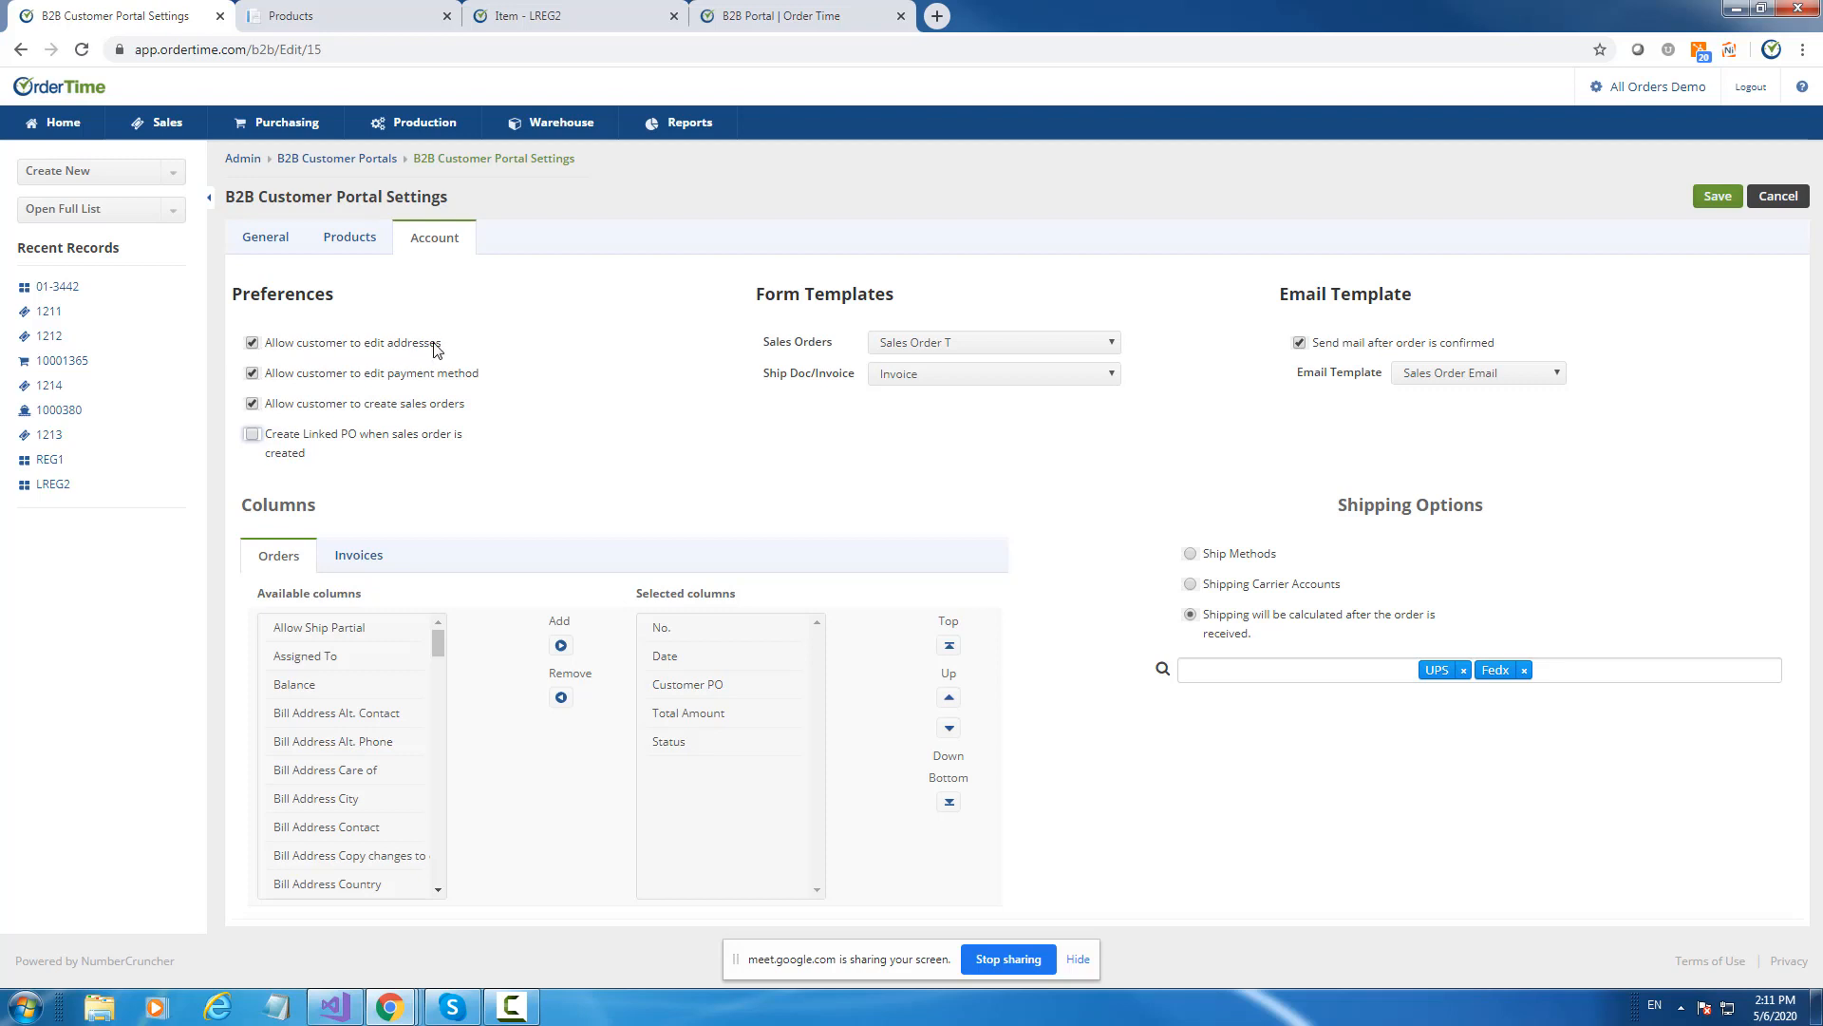
drag(488, 373, 267, 412)
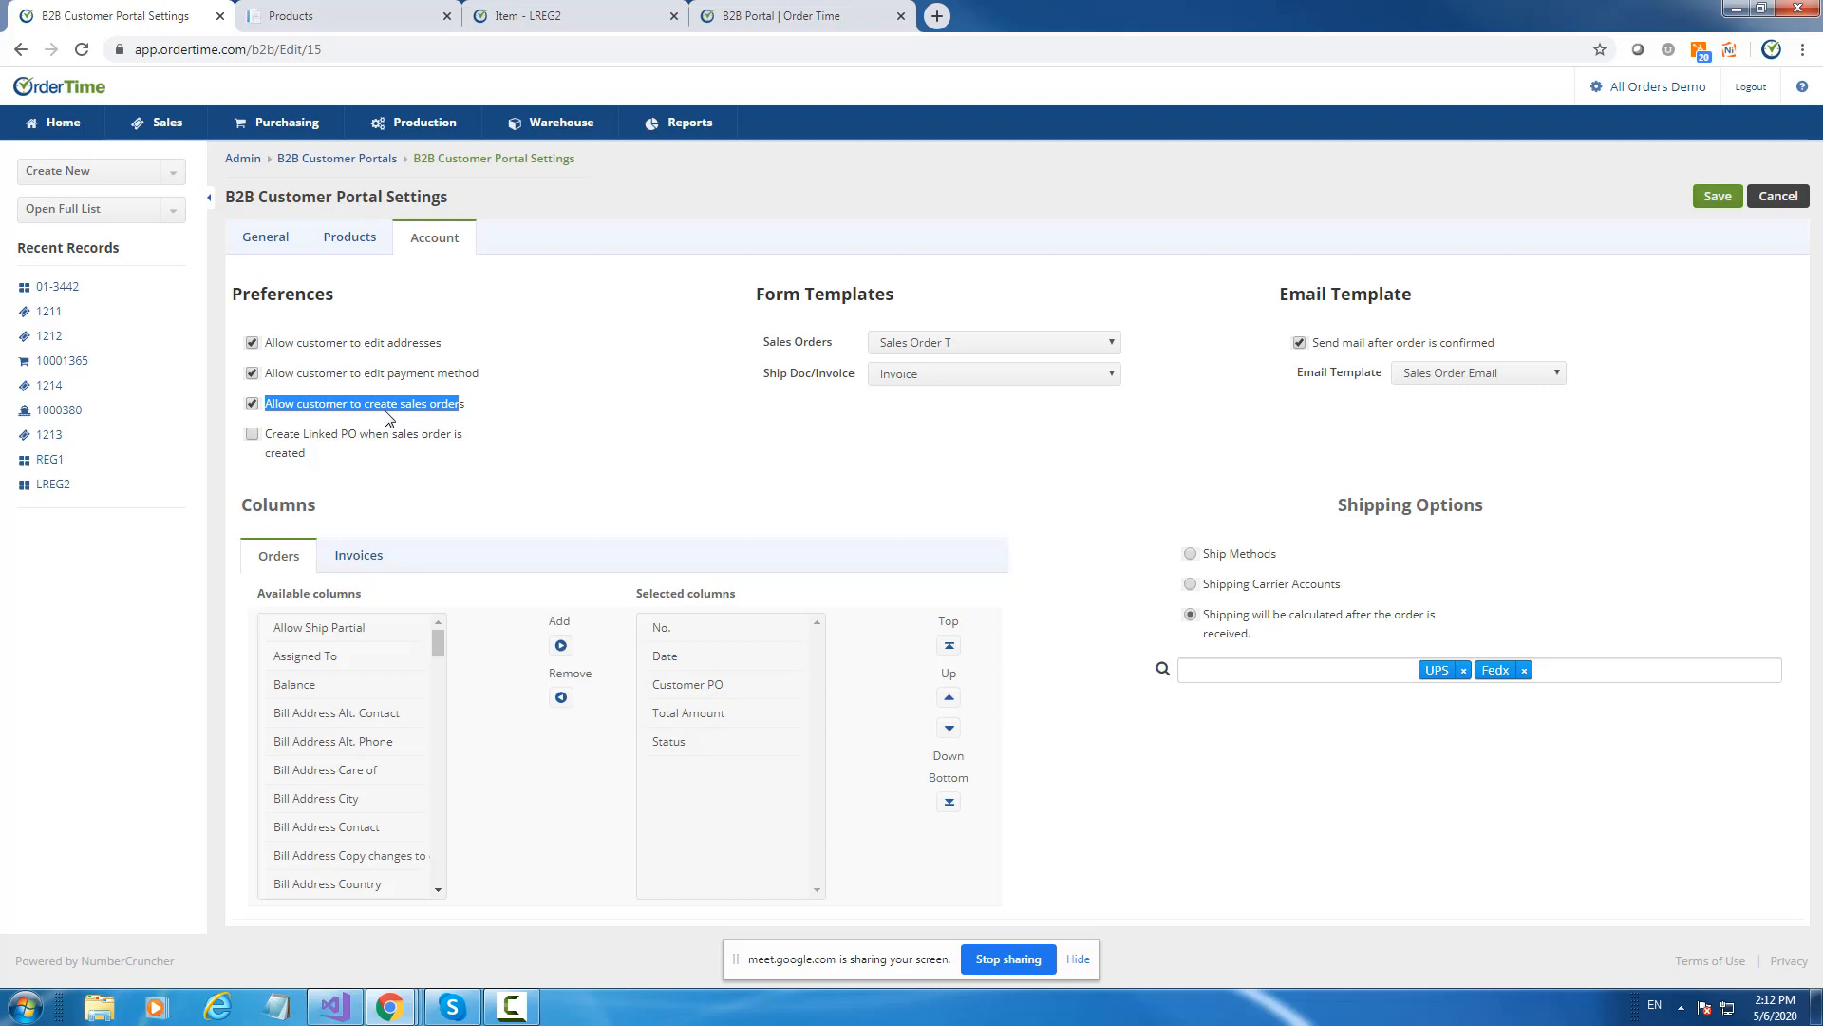
click(252, 403)
click(252, 372)
click(253, 344)
click(251, 402)
click(252, 343)
Review the Invoices column list, then switch to the portal's product page.
click(345, 559)
click(268, 562)
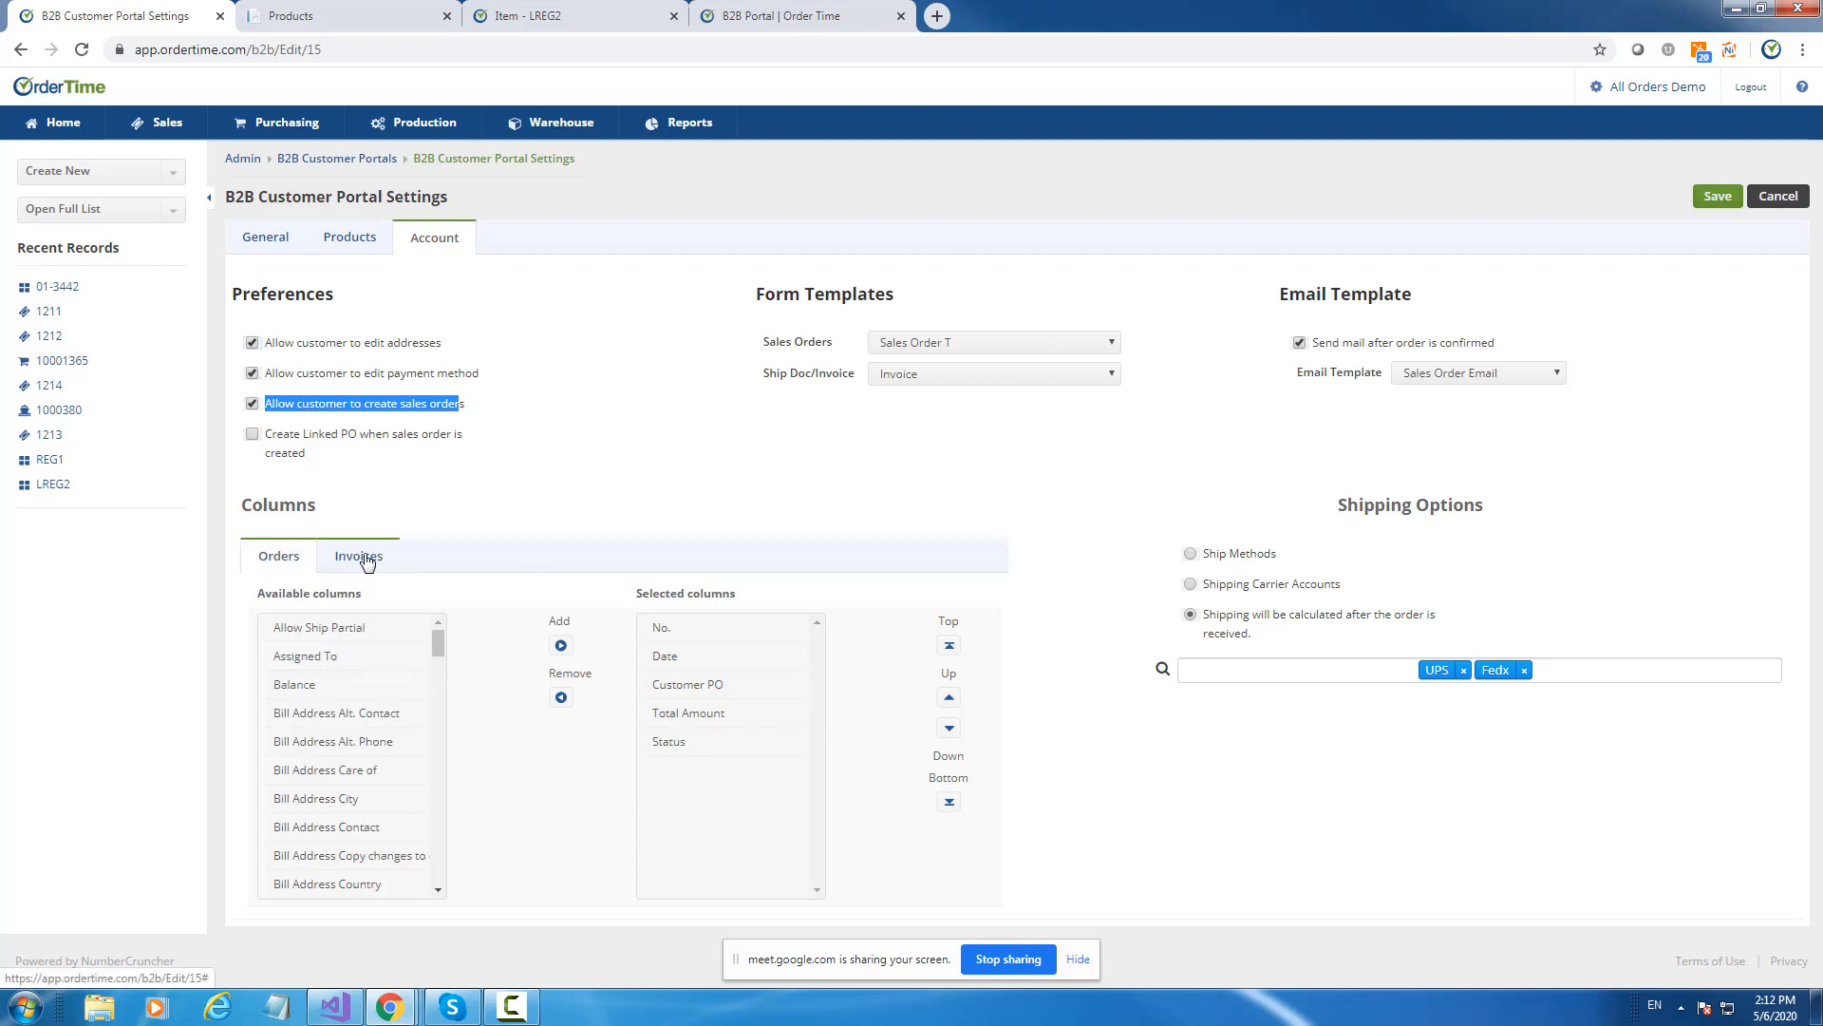
click(358, 558)
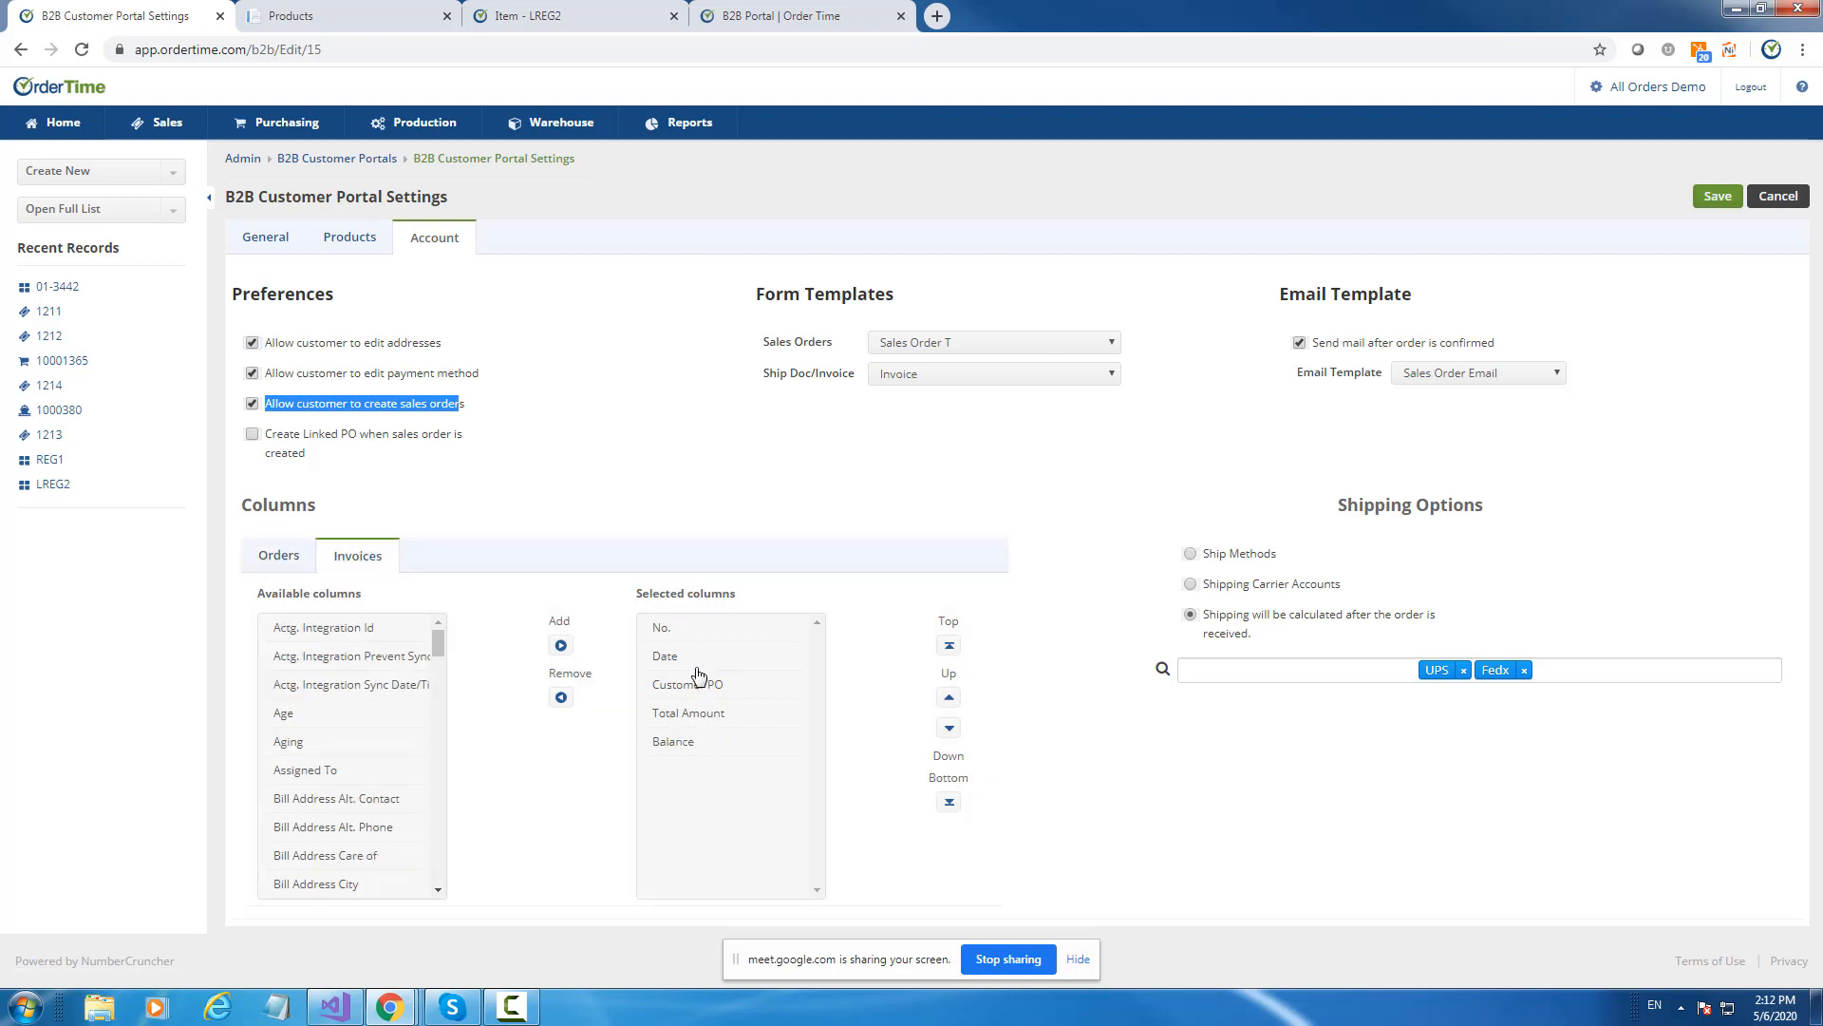
click(326, 21)
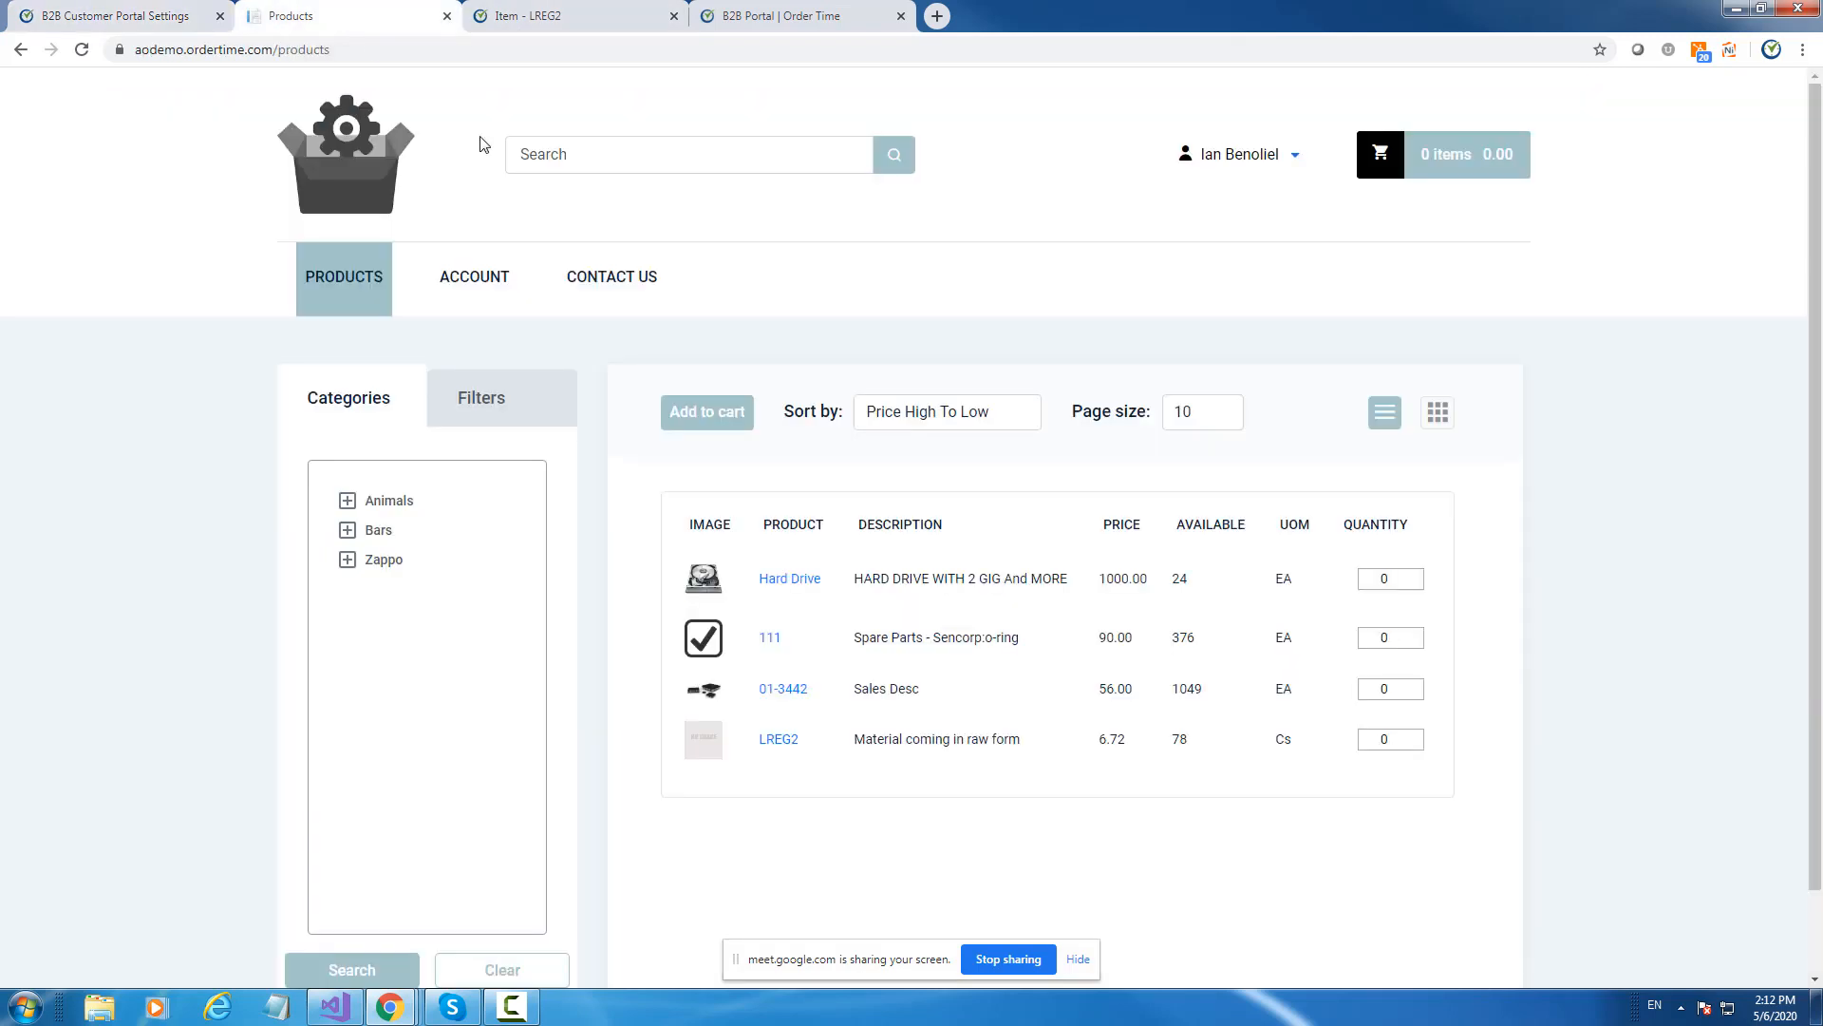
View the customer's open orders in the portal, then check the Orders columns in settings.
click(478, 291)
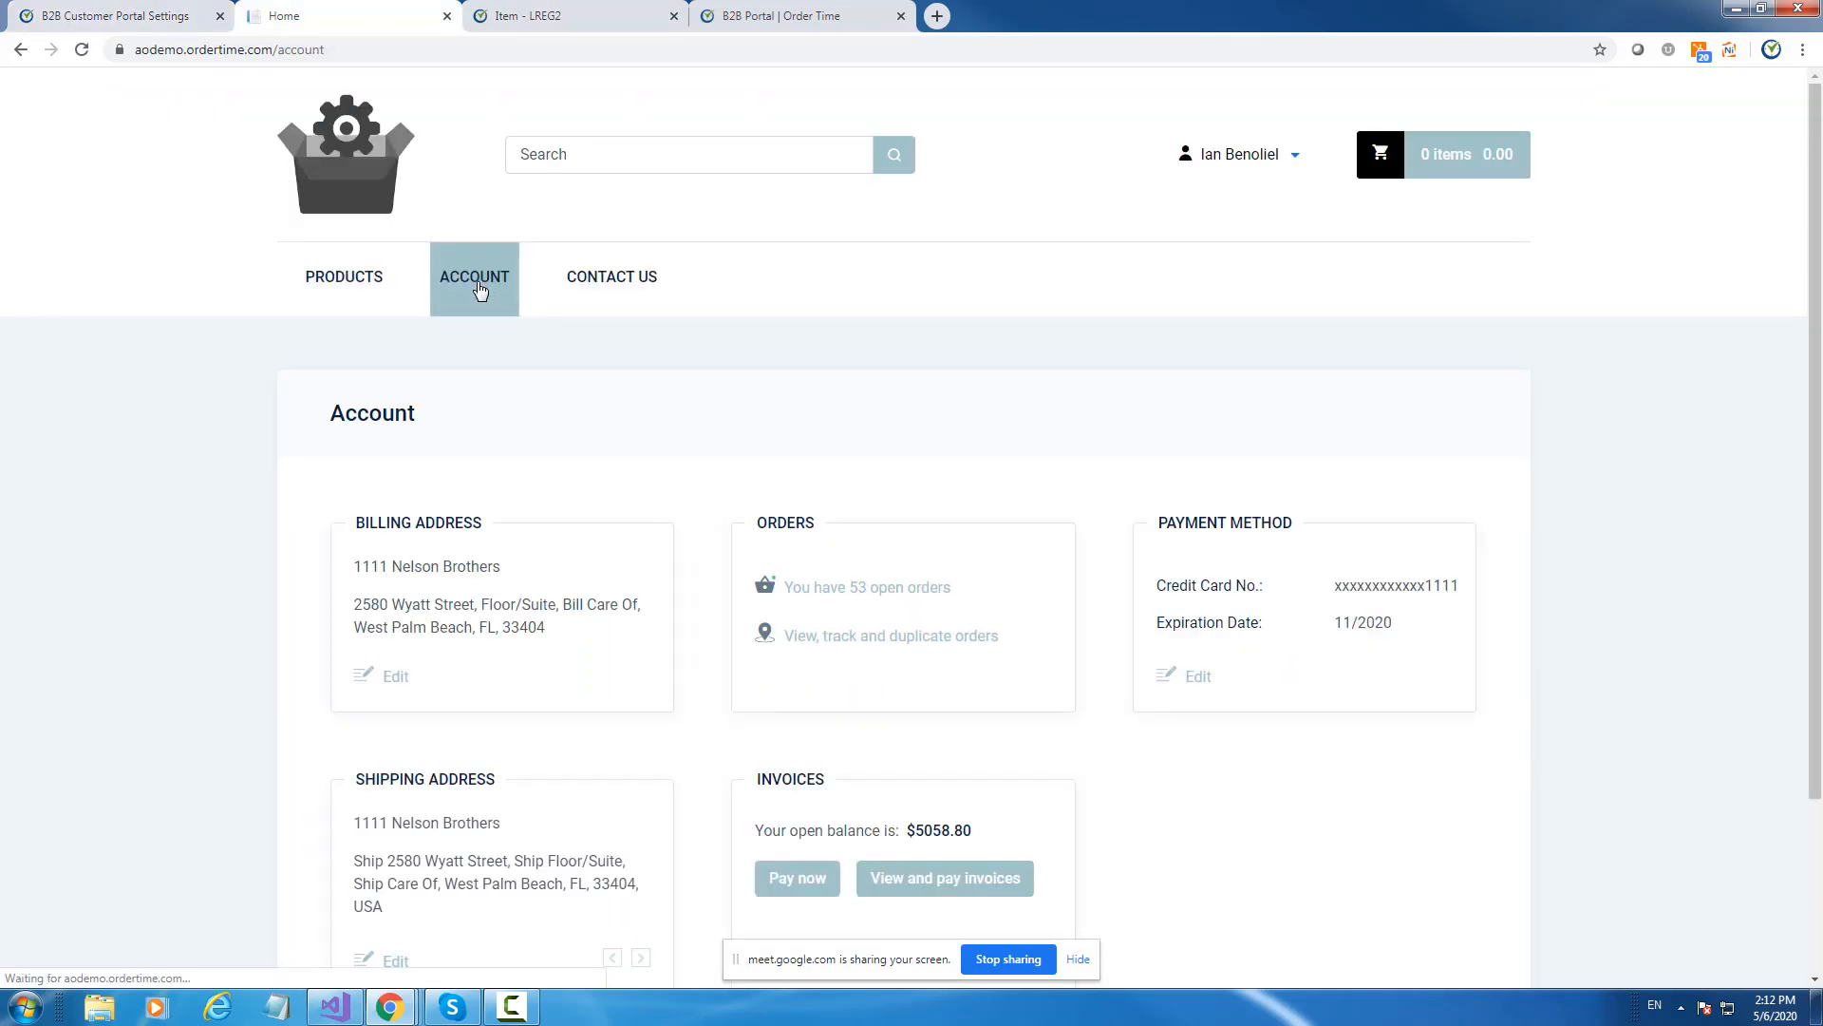
click(842, 589)
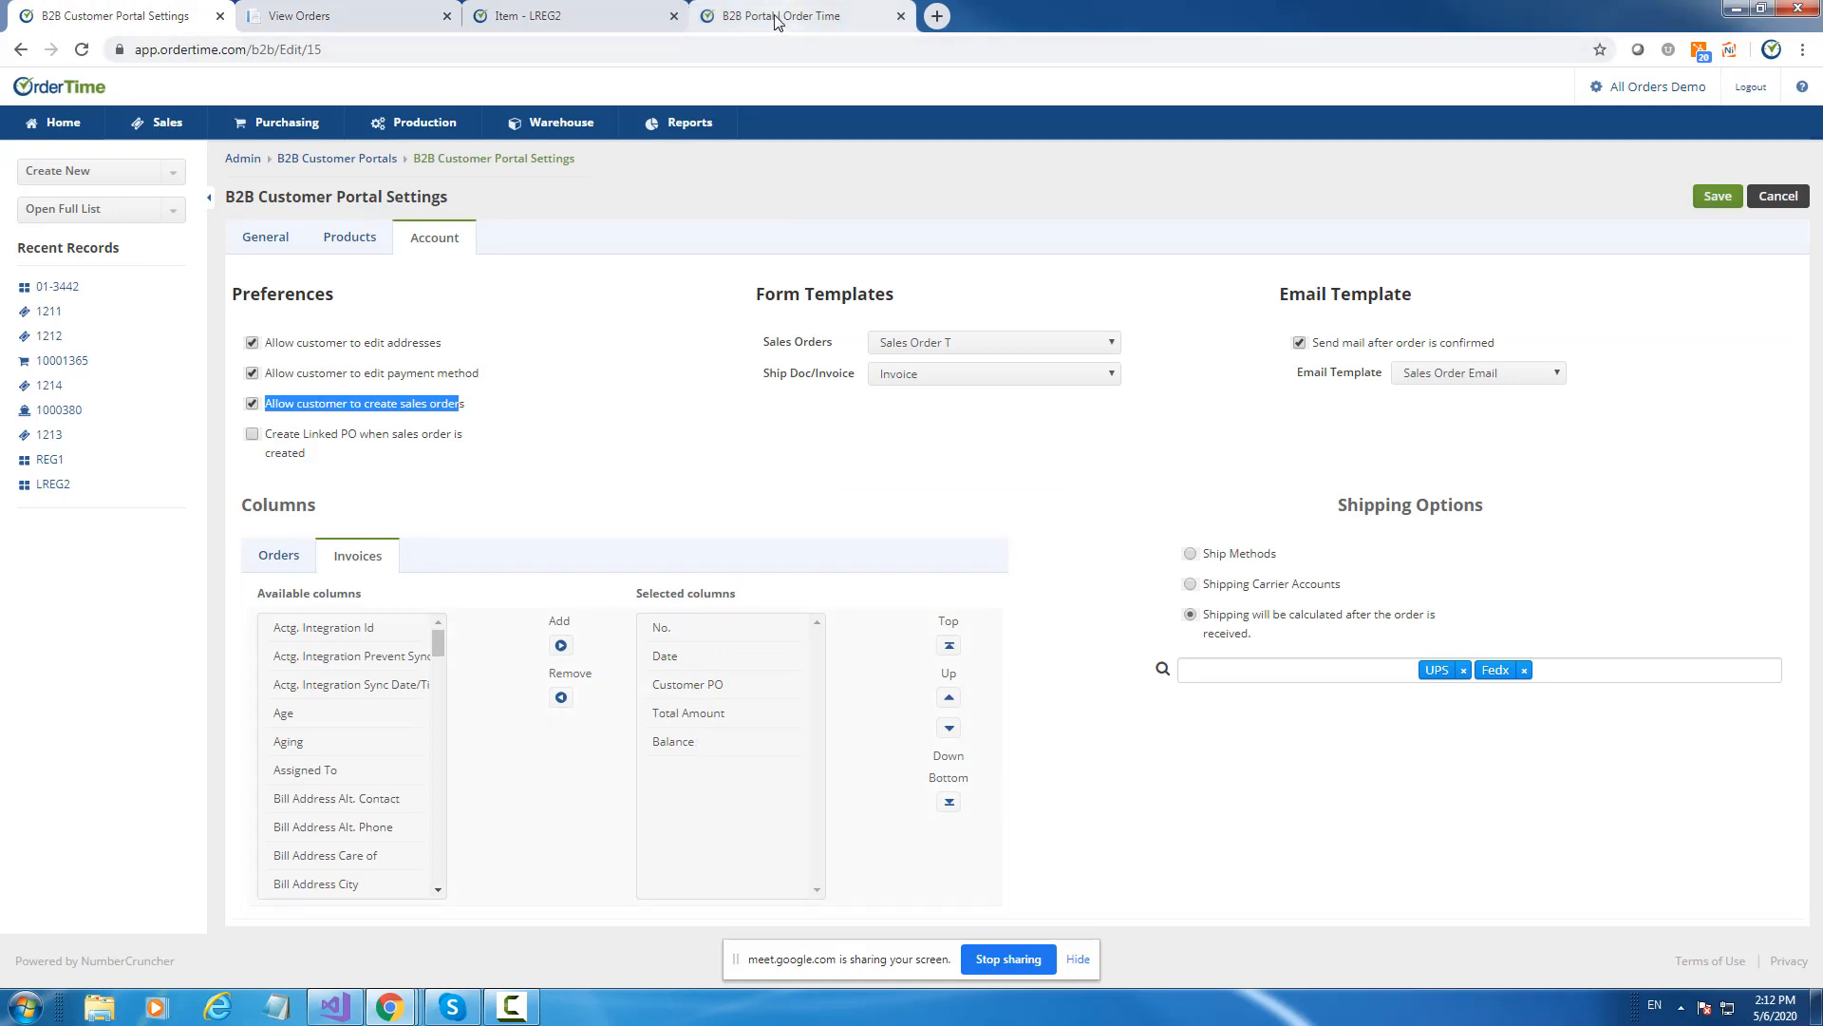
click(278, 557)
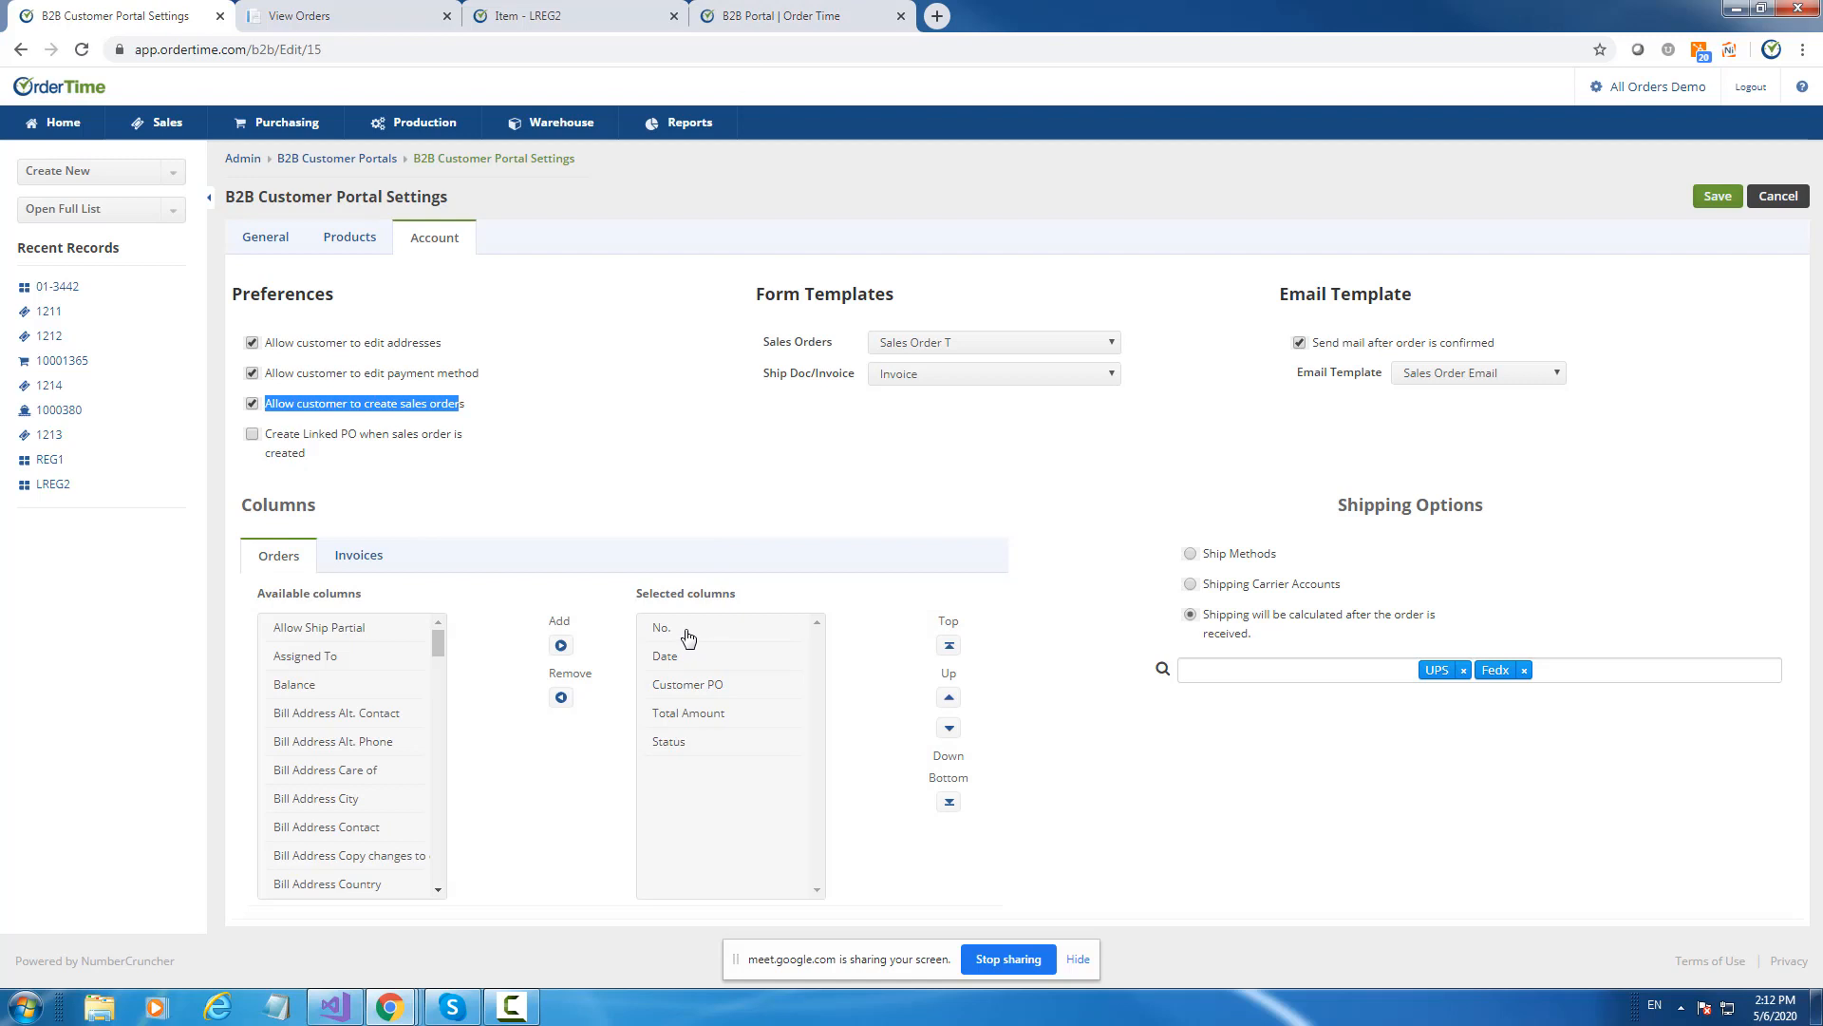
drag(687, 636, 684, 743)
Compare against the portal's View Orders list and its Start Date picker, then return to settings.
click(351, 13)
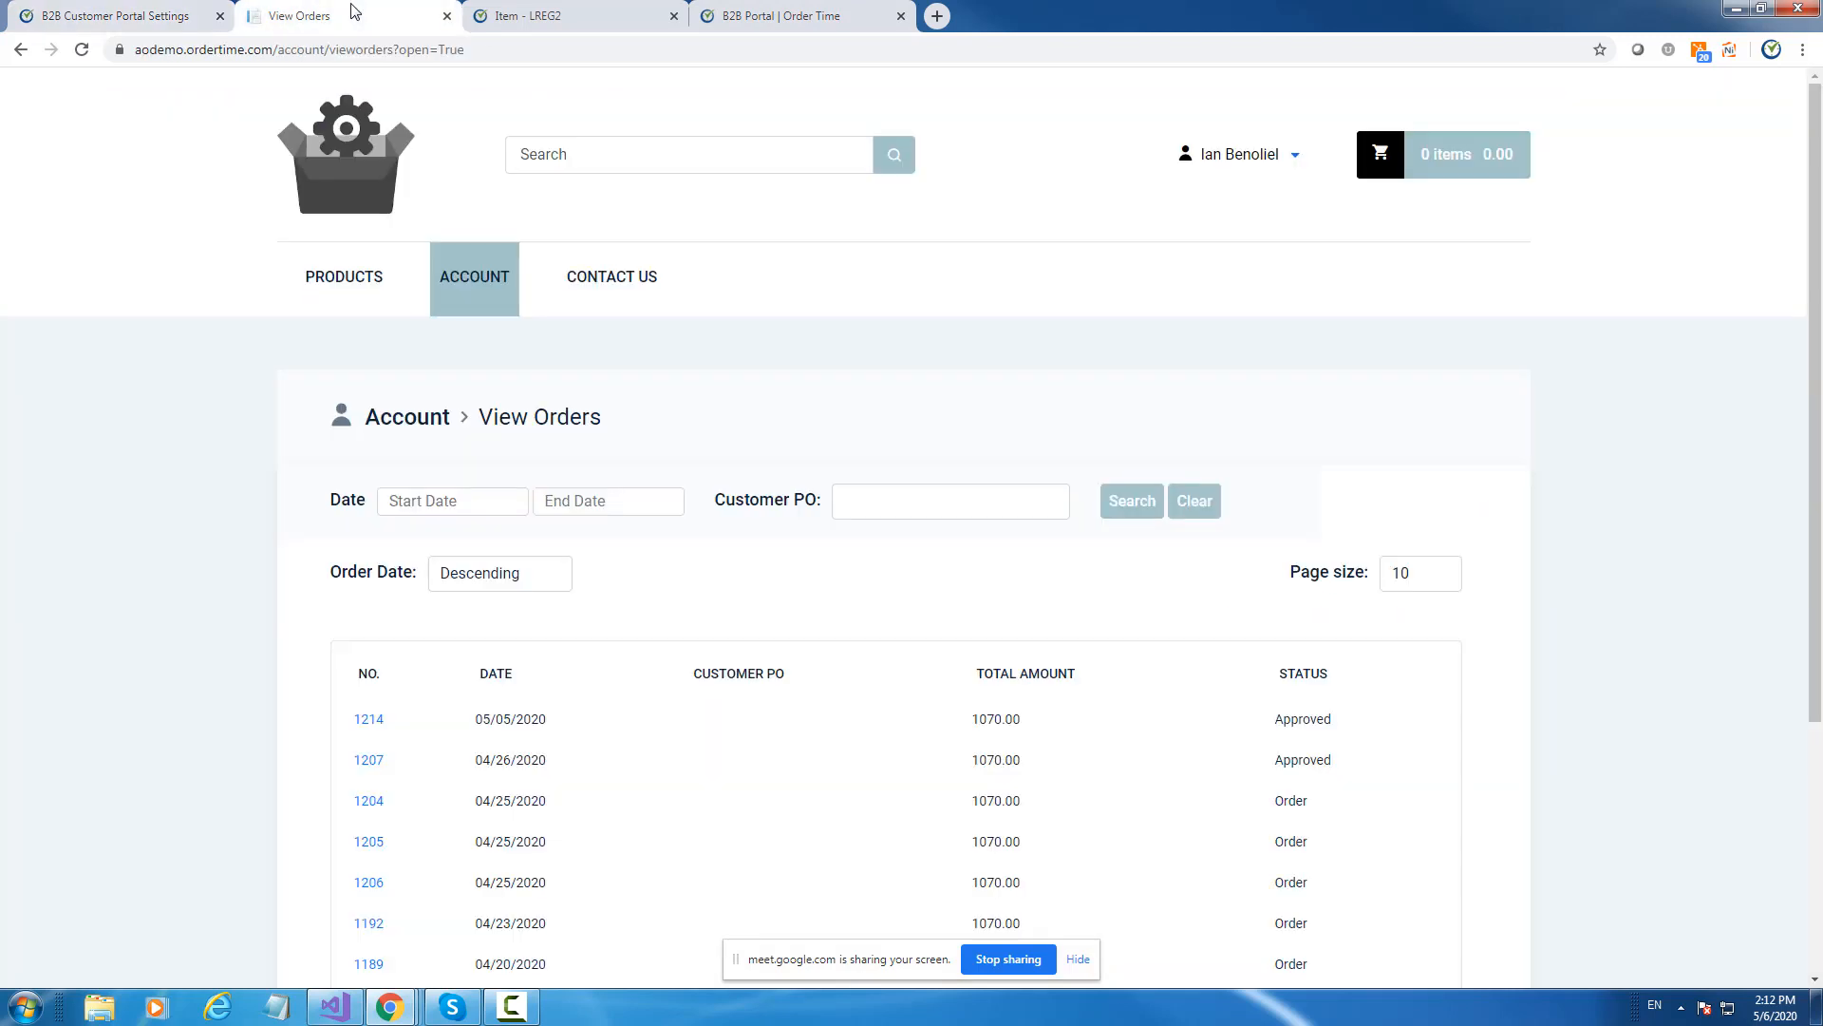
scroll(1223, 760, down, 3)
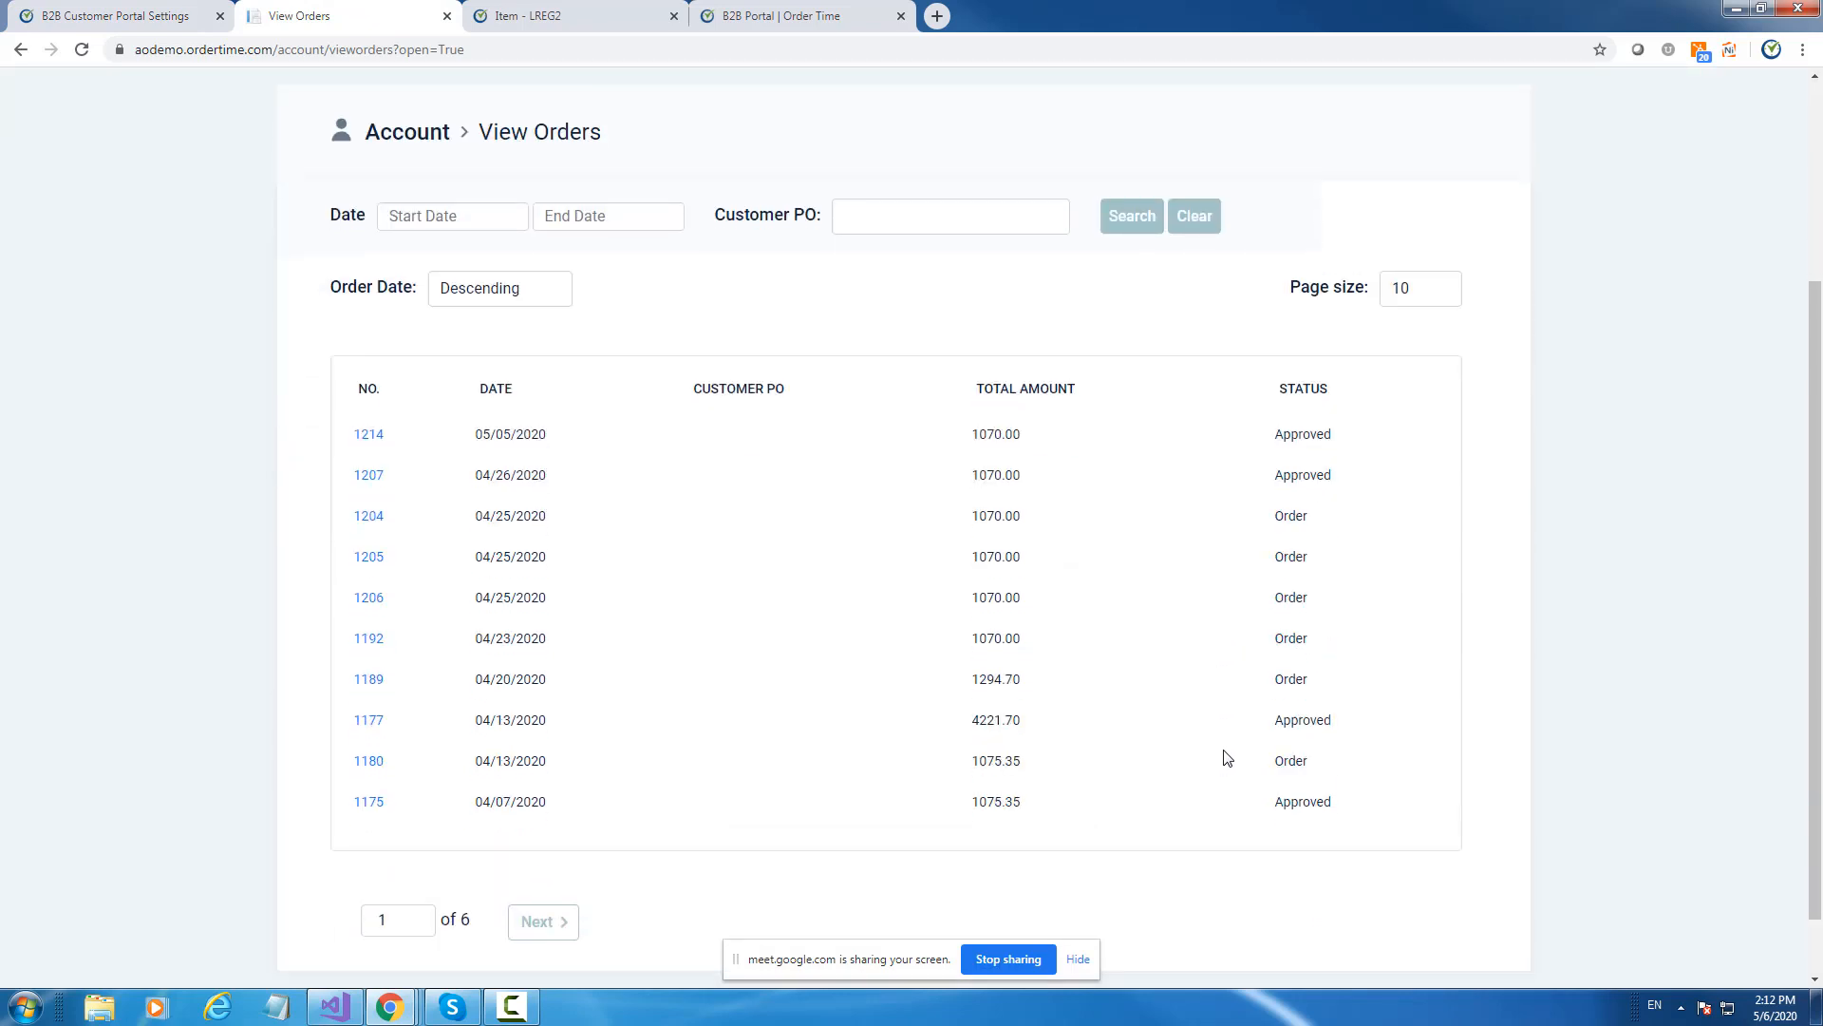
scroll(1215, 740, up, 3)
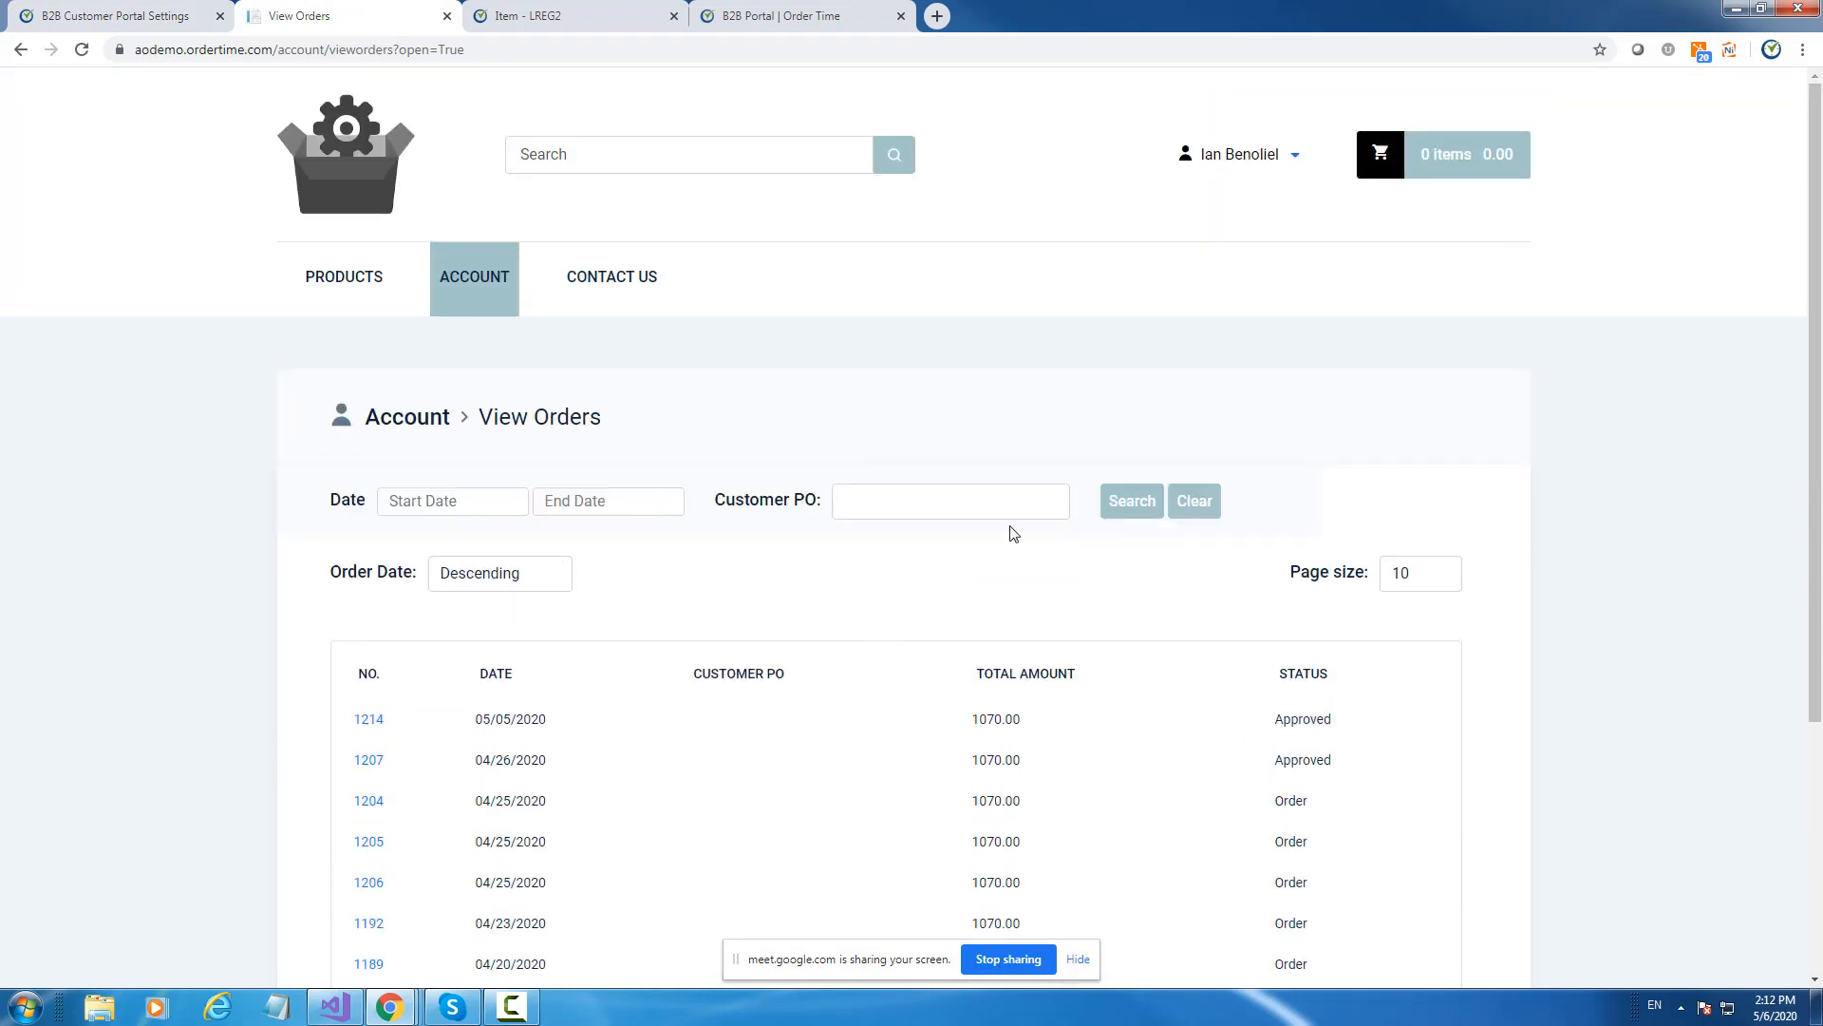
click(427, 510)
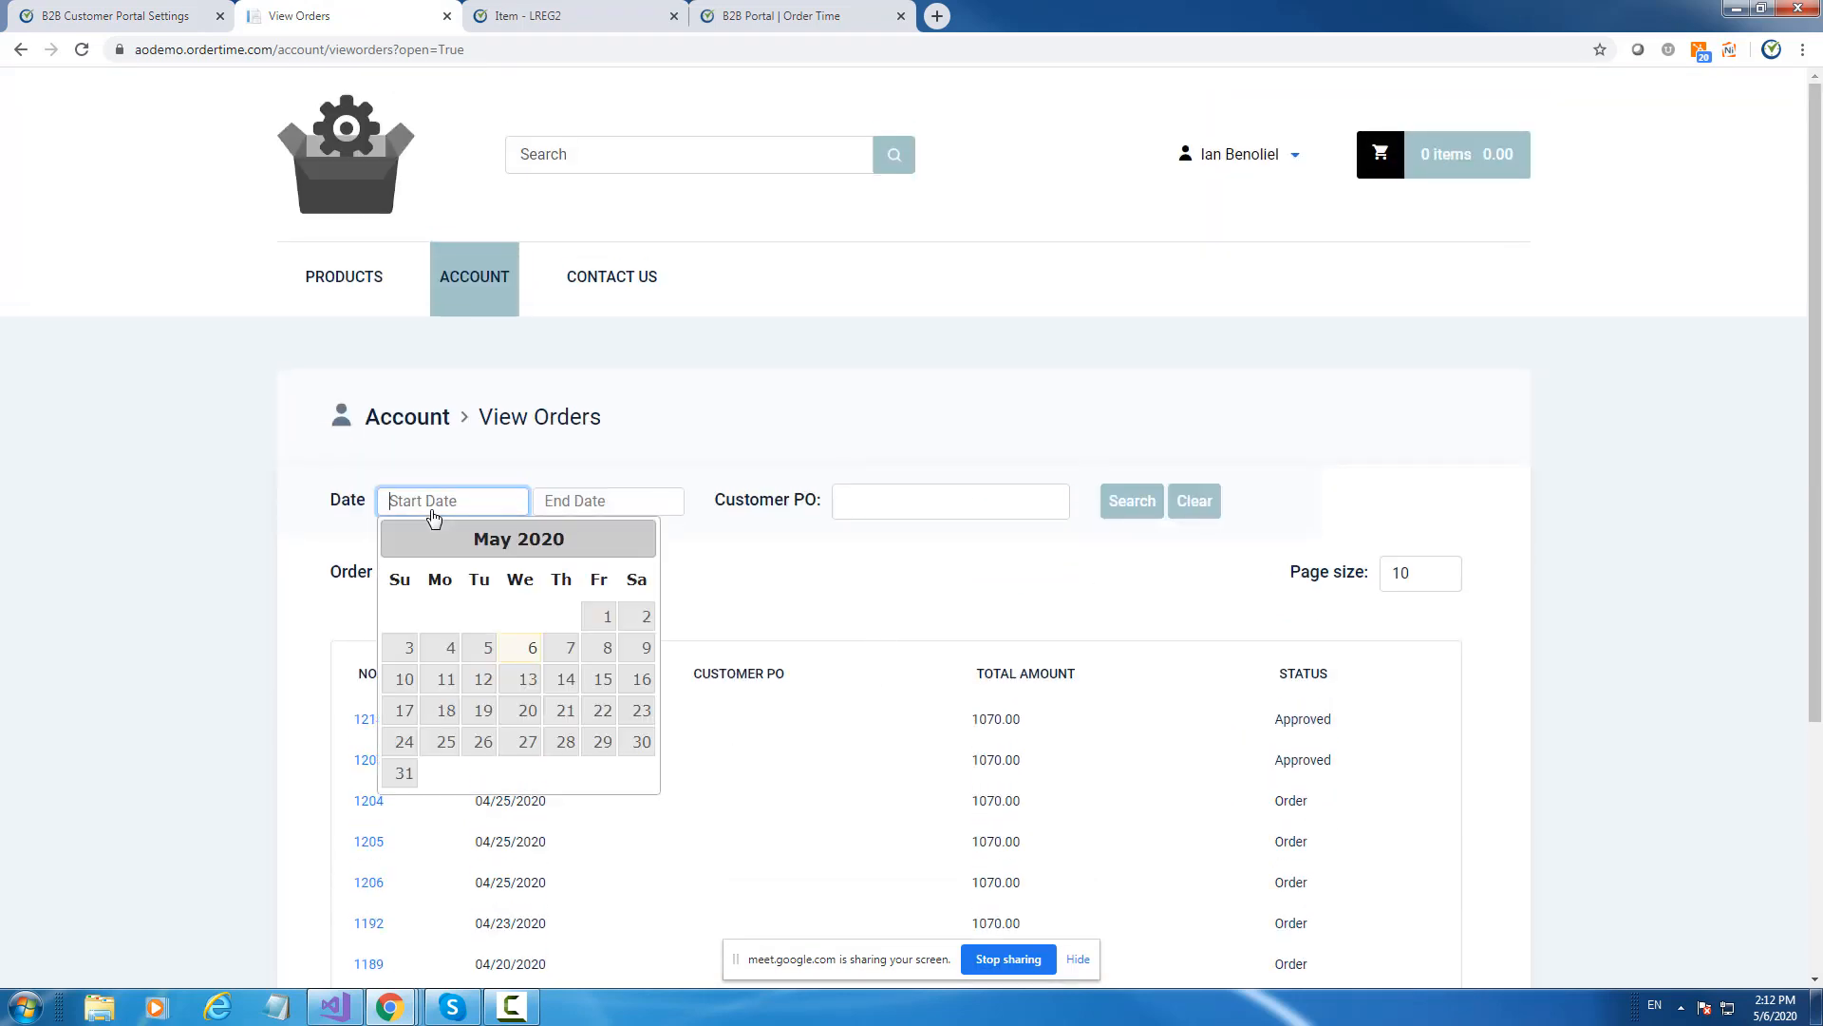
click(719, 447)
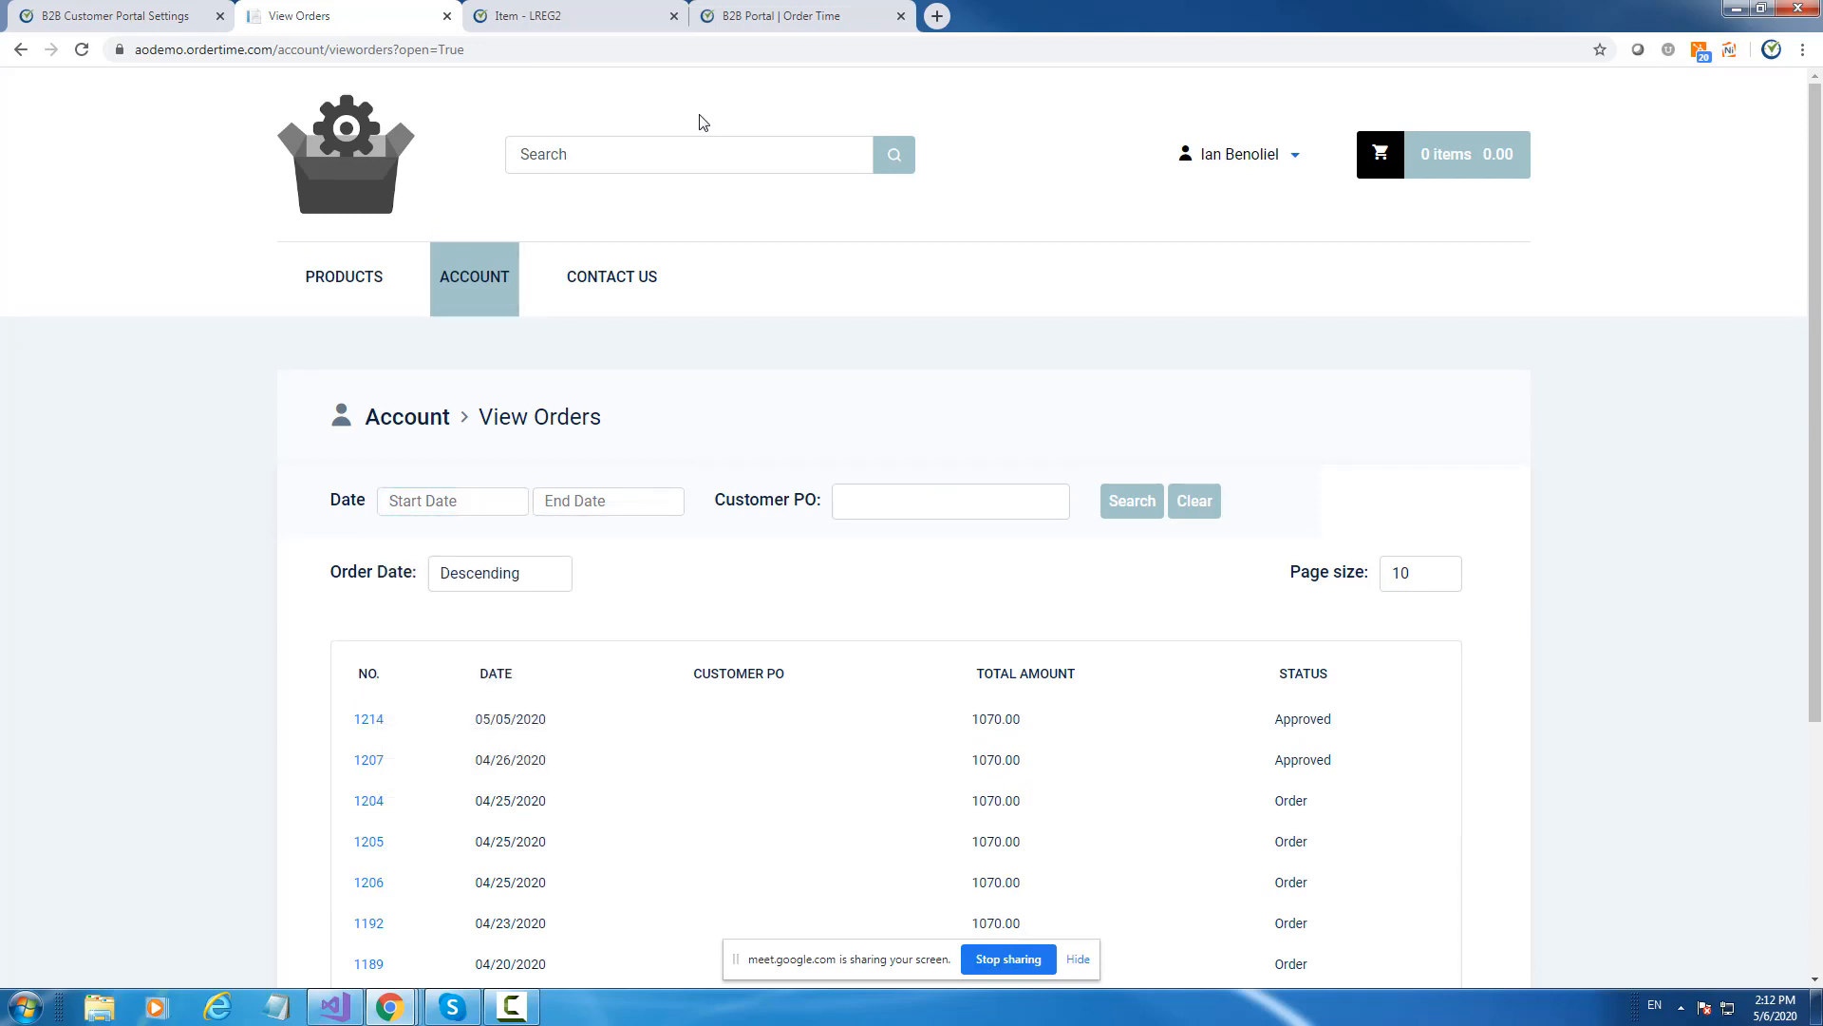
click(71, 13)
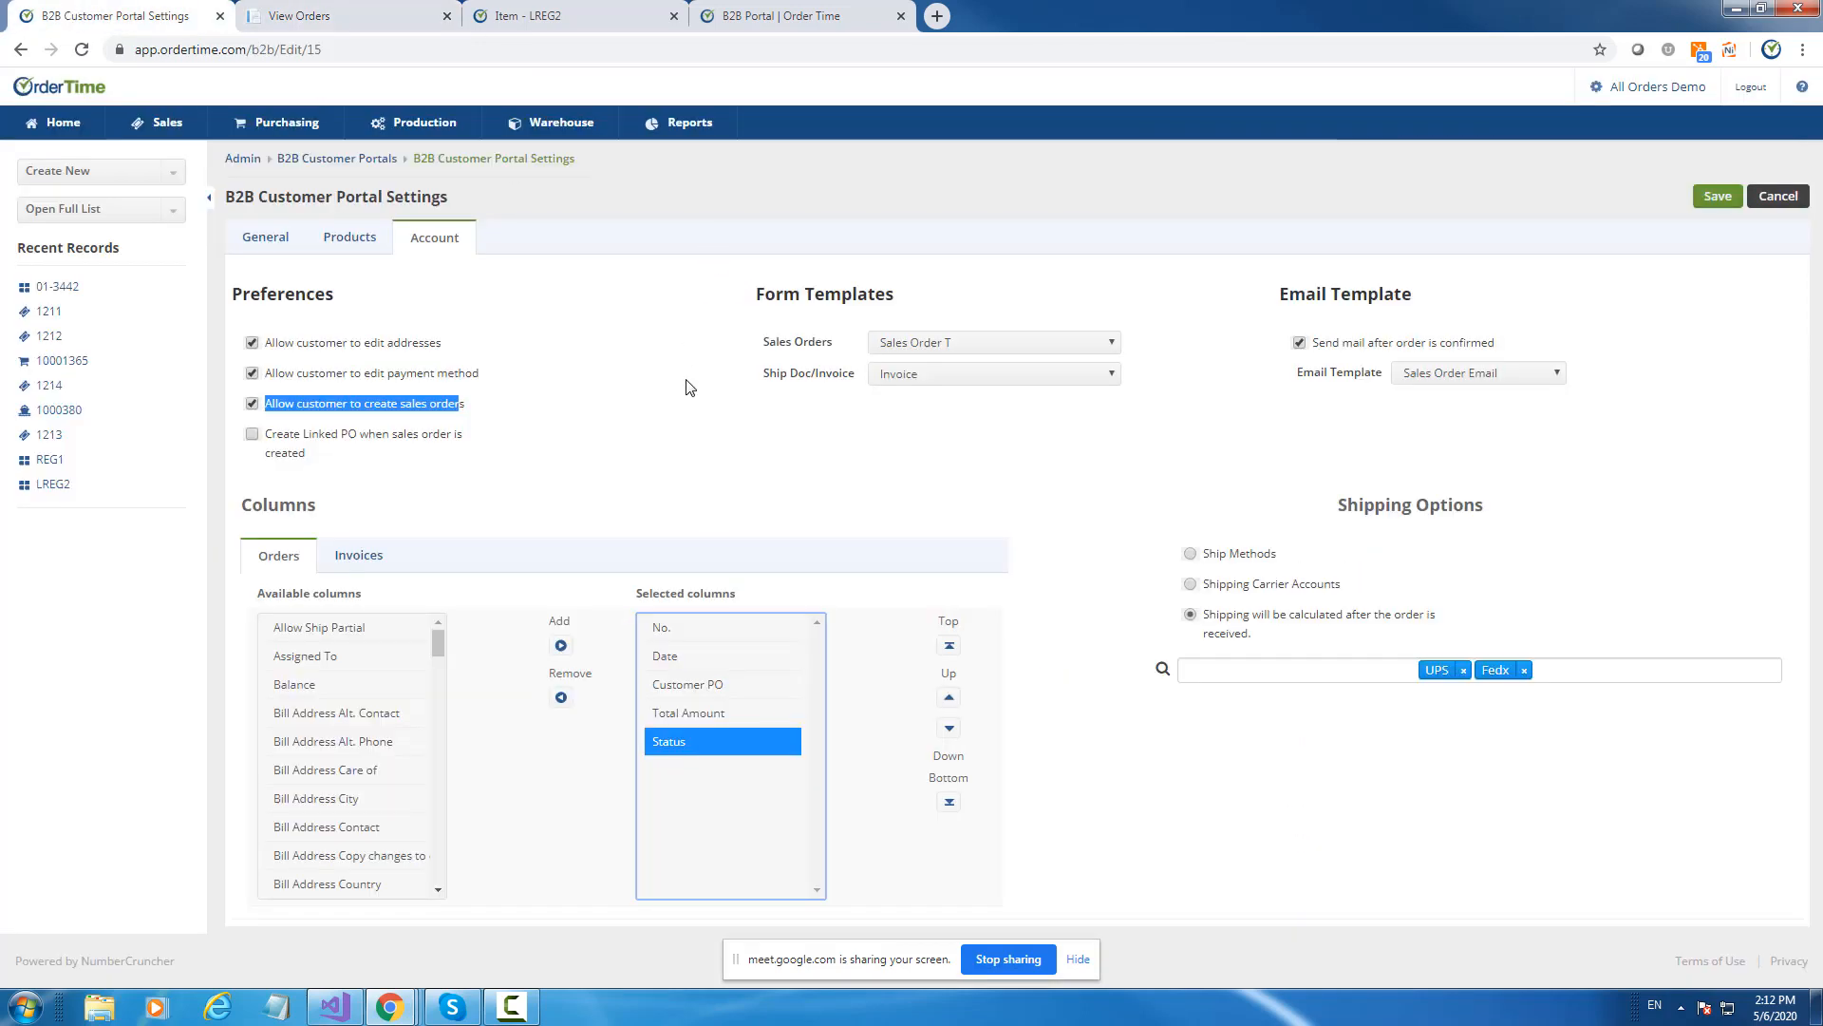
Save the portal settings and reopen them on the Account tab.
click(1705, 202)
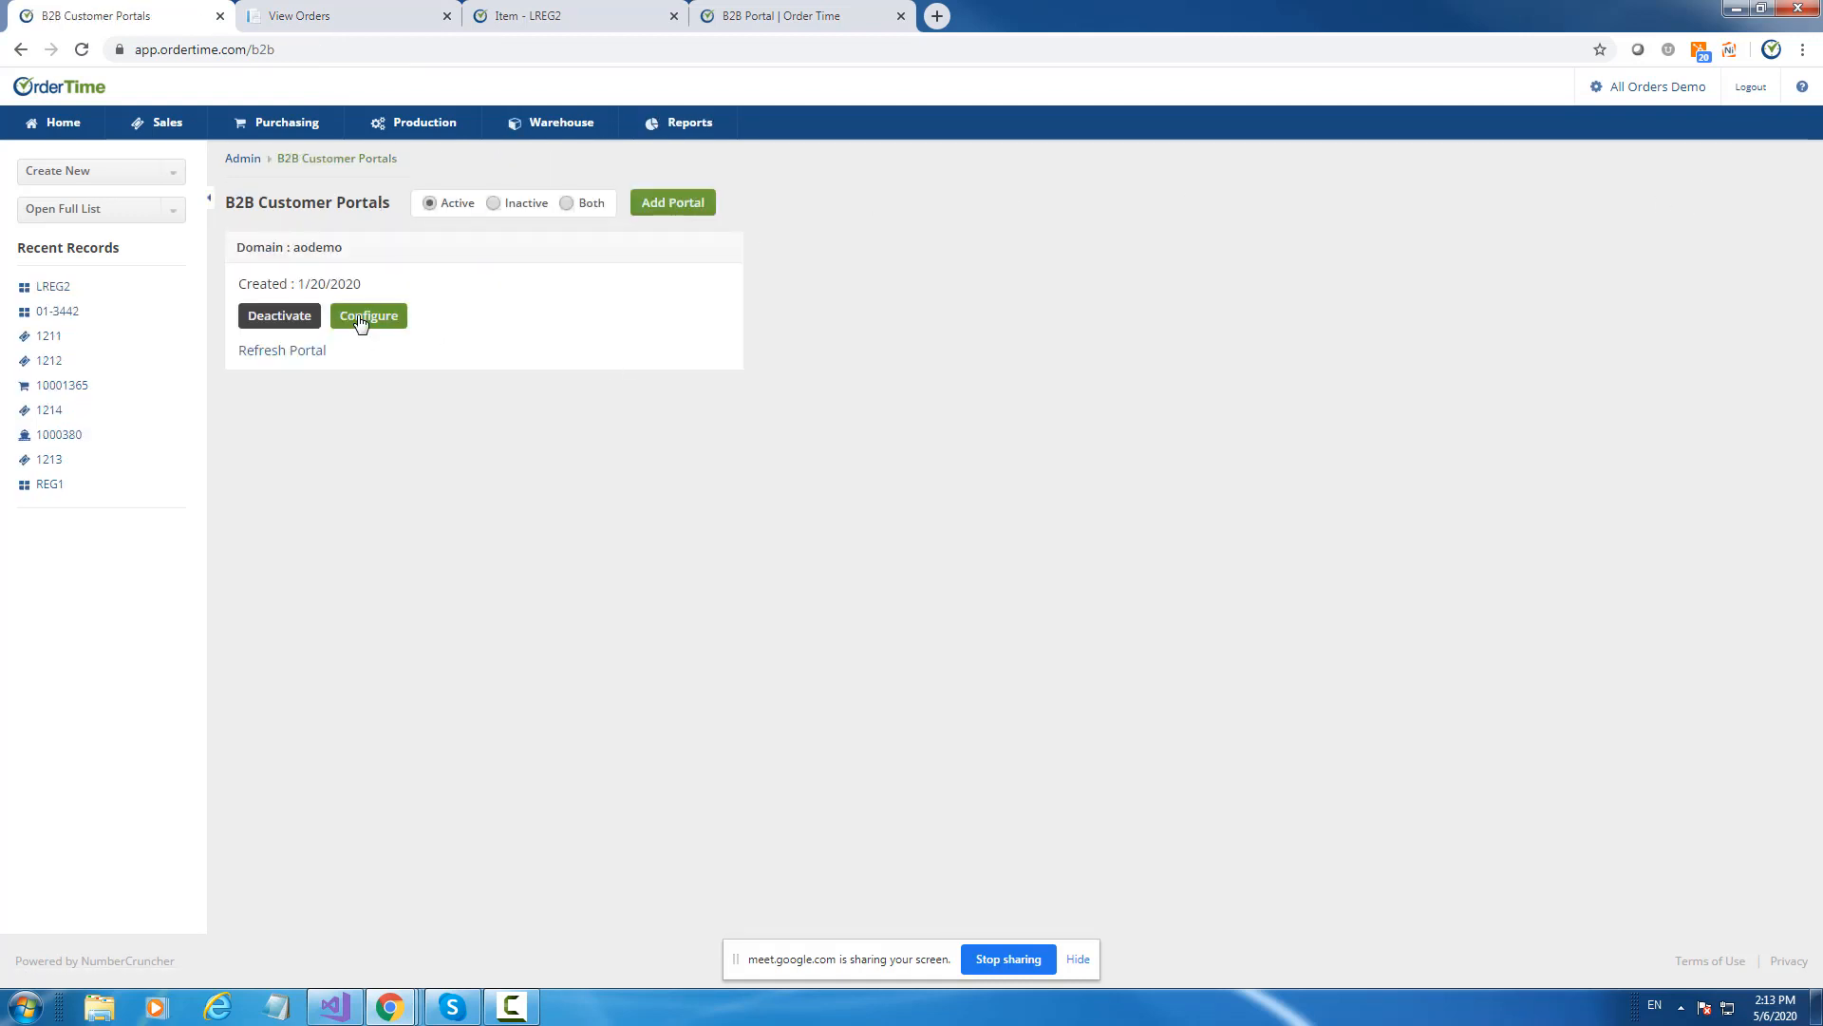
click(361, 321)
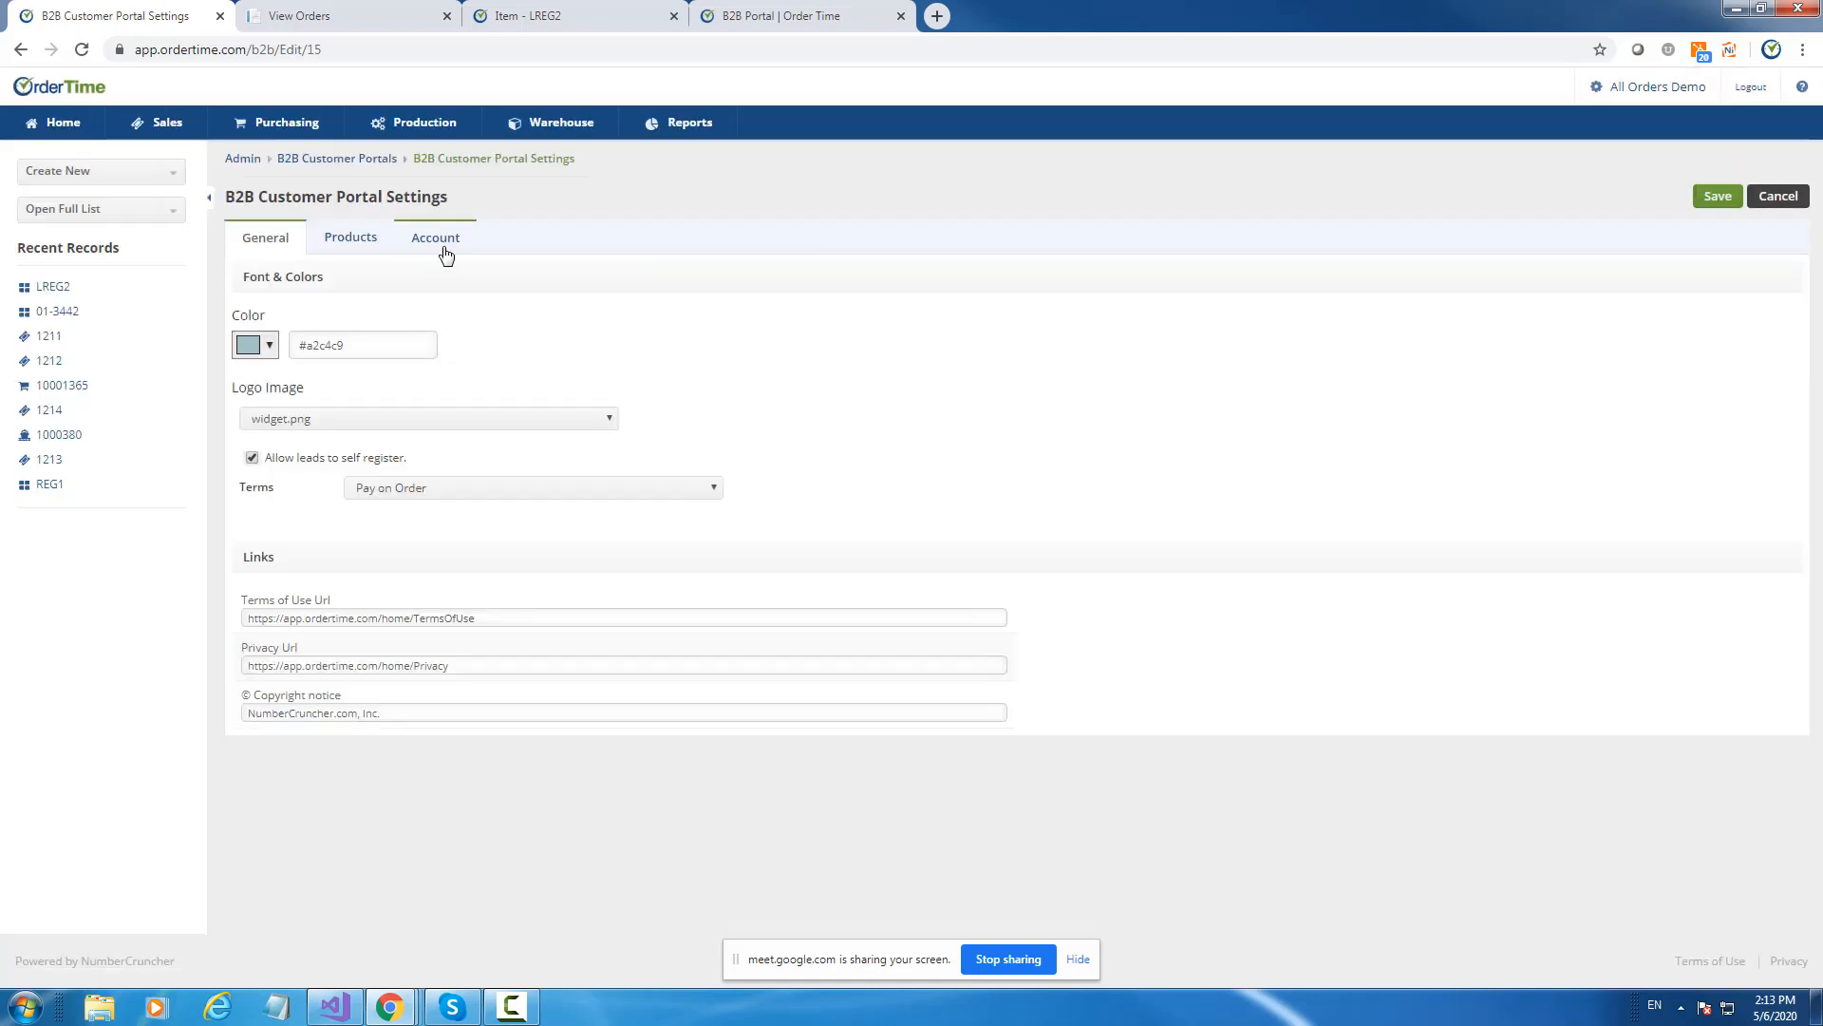
click(445, 255)
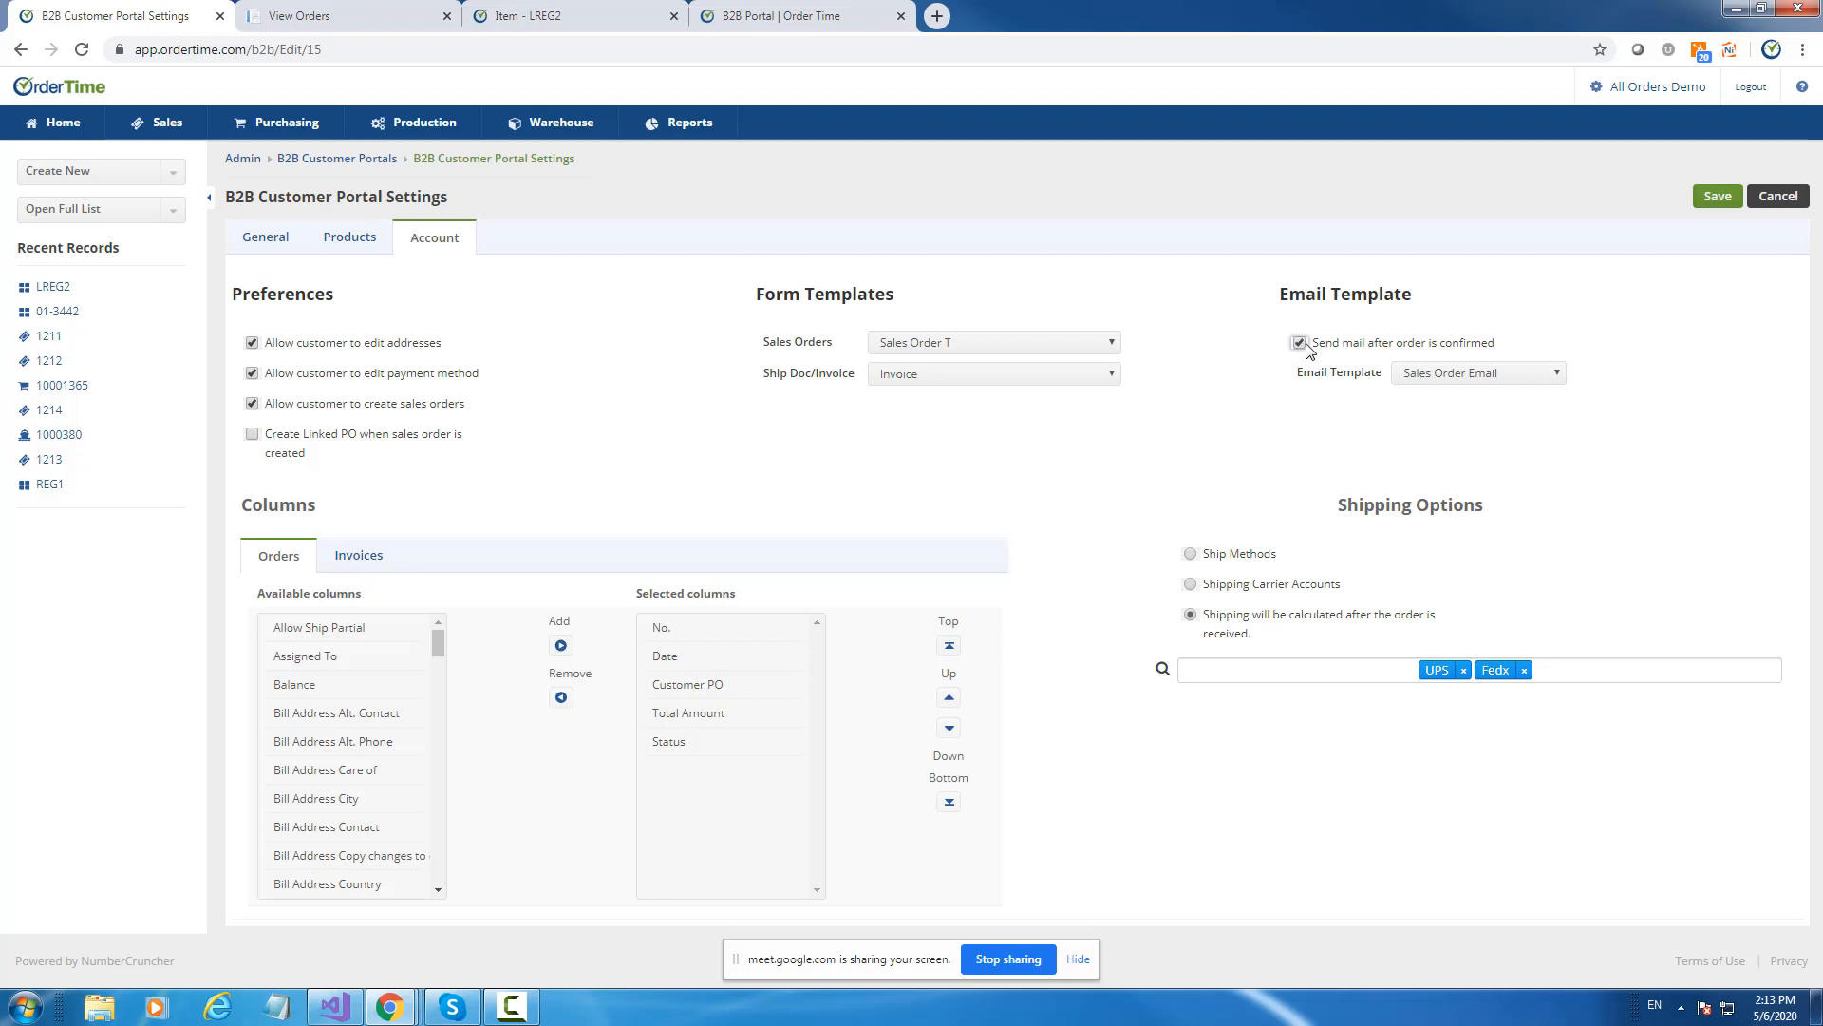
Review the Email Template, Sales Orders and Ship Doc/Invoice template choices, leaving them unchanged.
click(1479, 373)
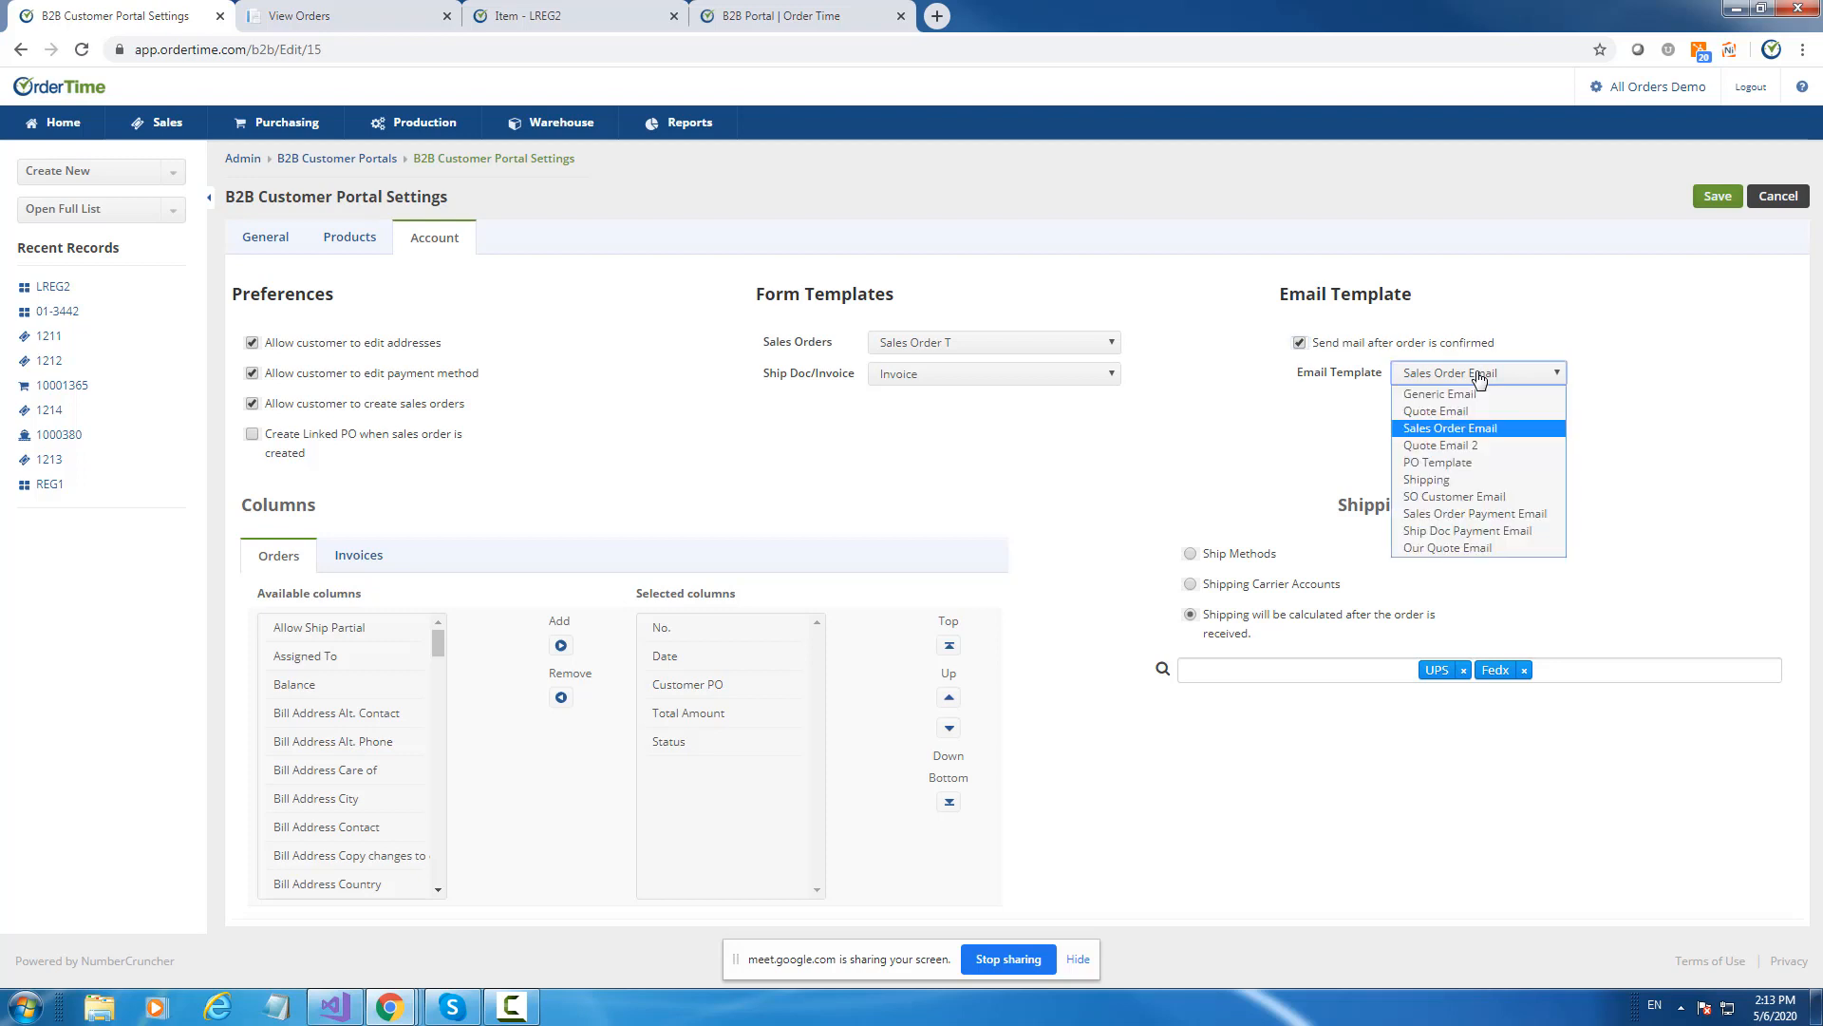
click(1479, 375)
click(1478, 375)
click(1479, 375)
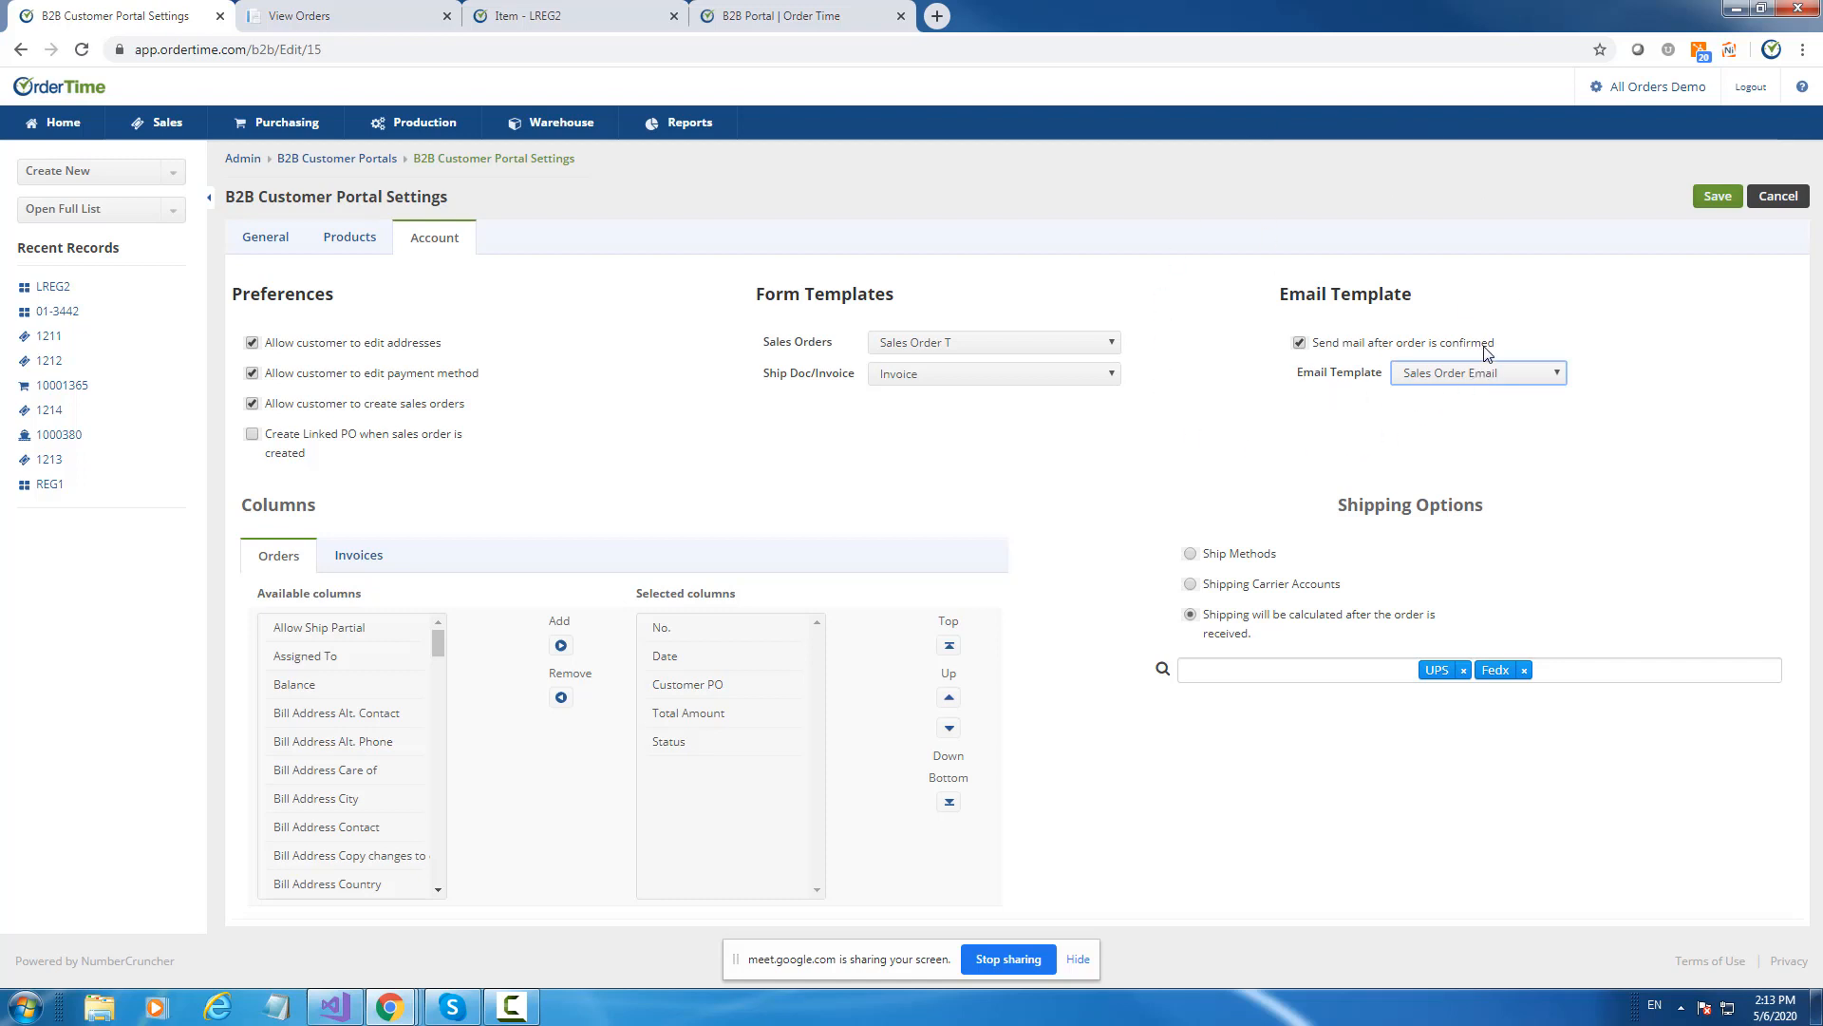
click(945, 349)
click(945, 349)
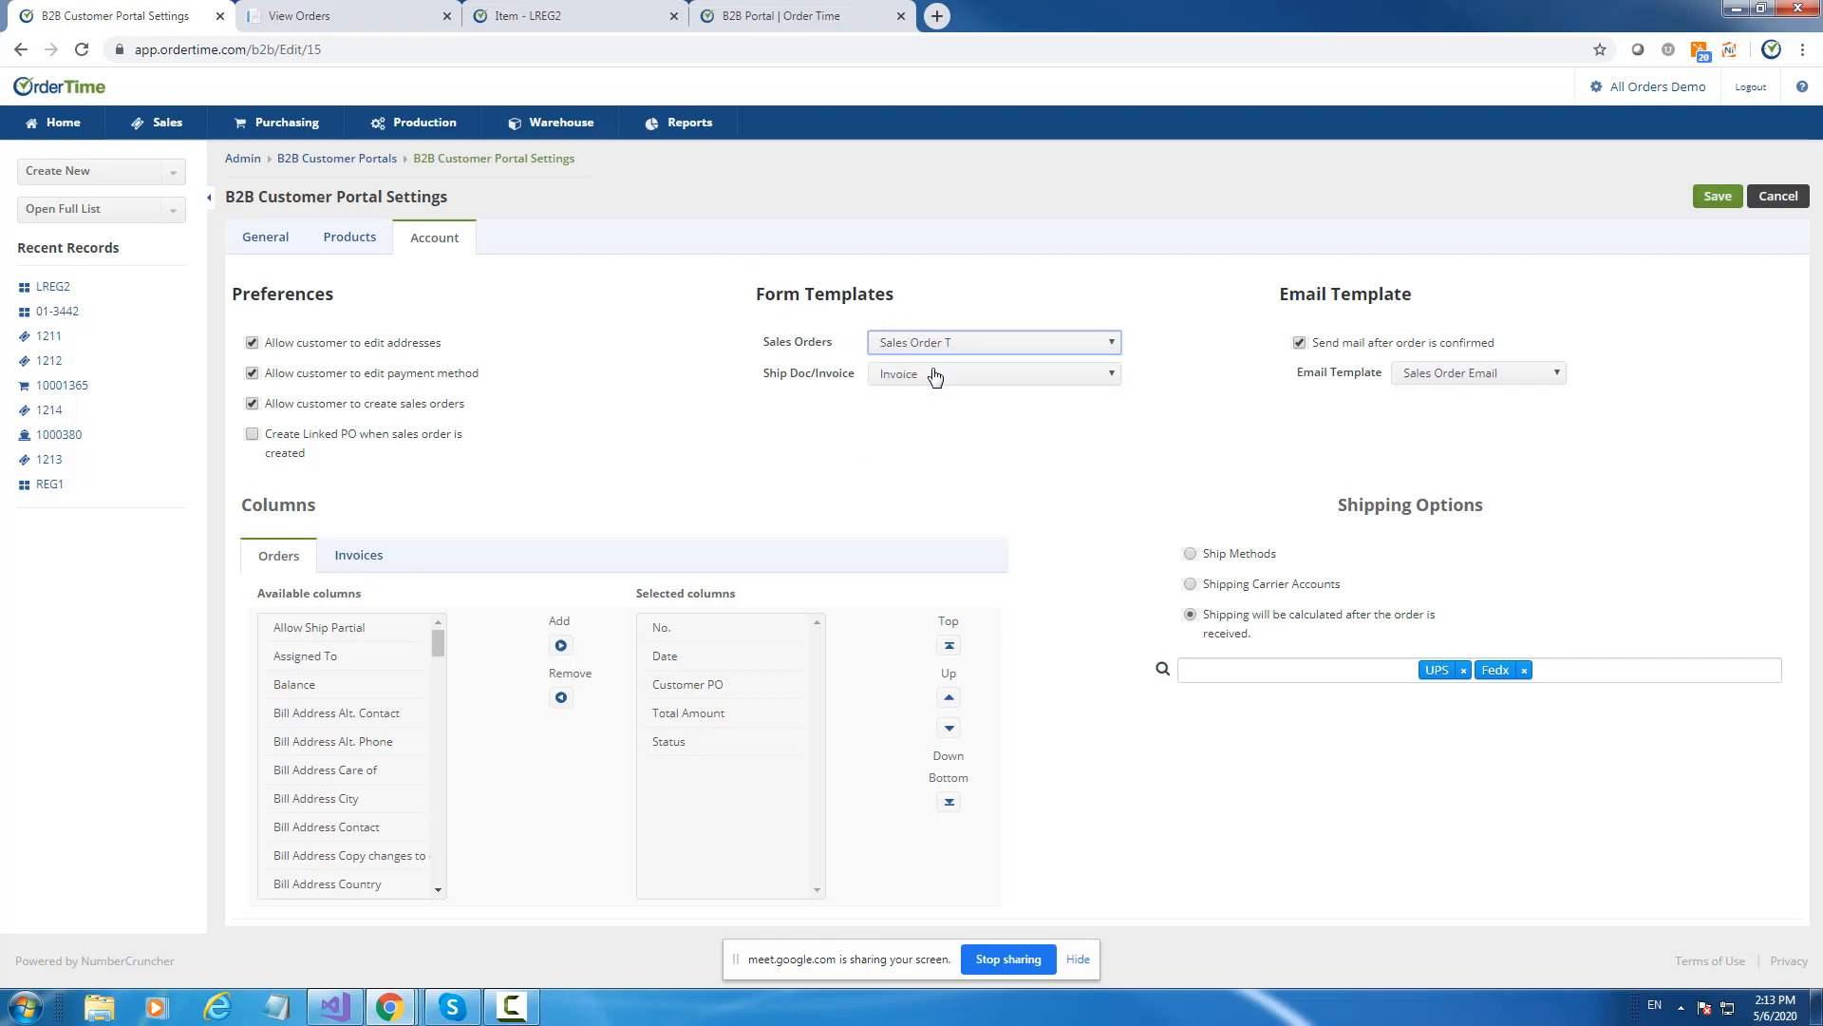
click(936, 375)
click(935, 375)
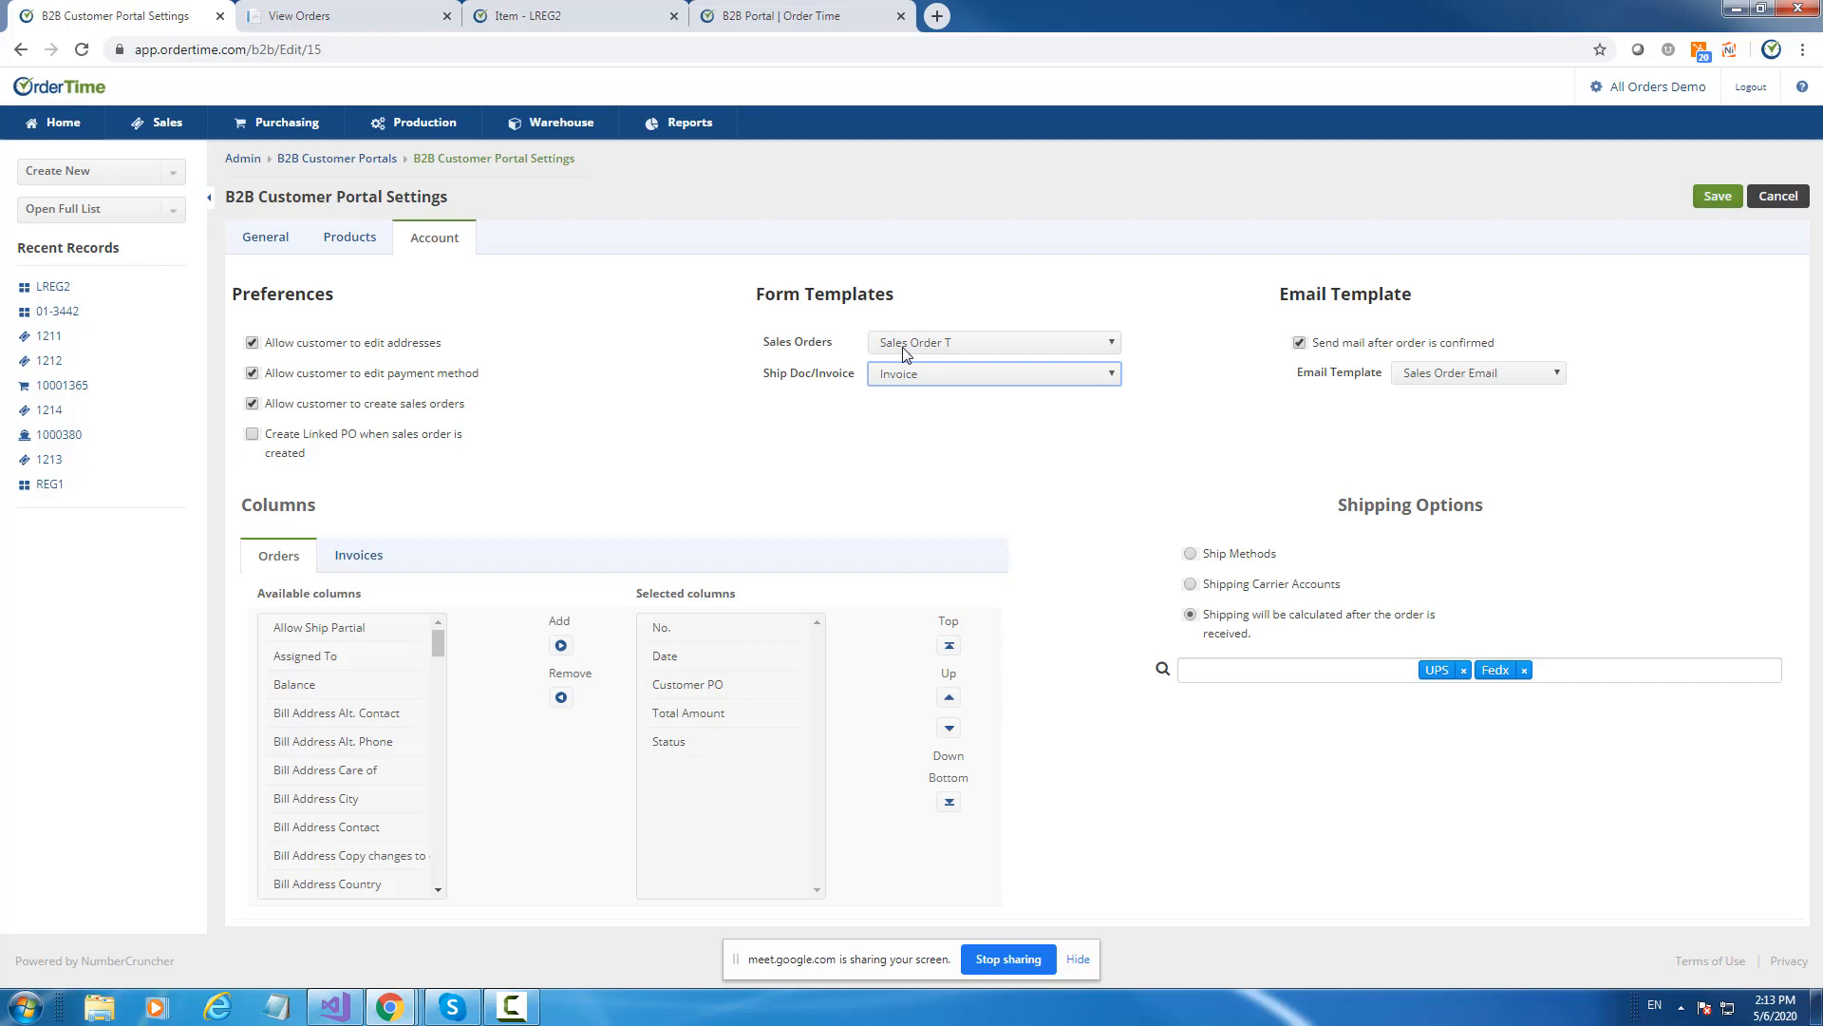
Review sales order 1214 in the portal, then open the Order Time admin page from the LREG2 tab.
click(355, 17)
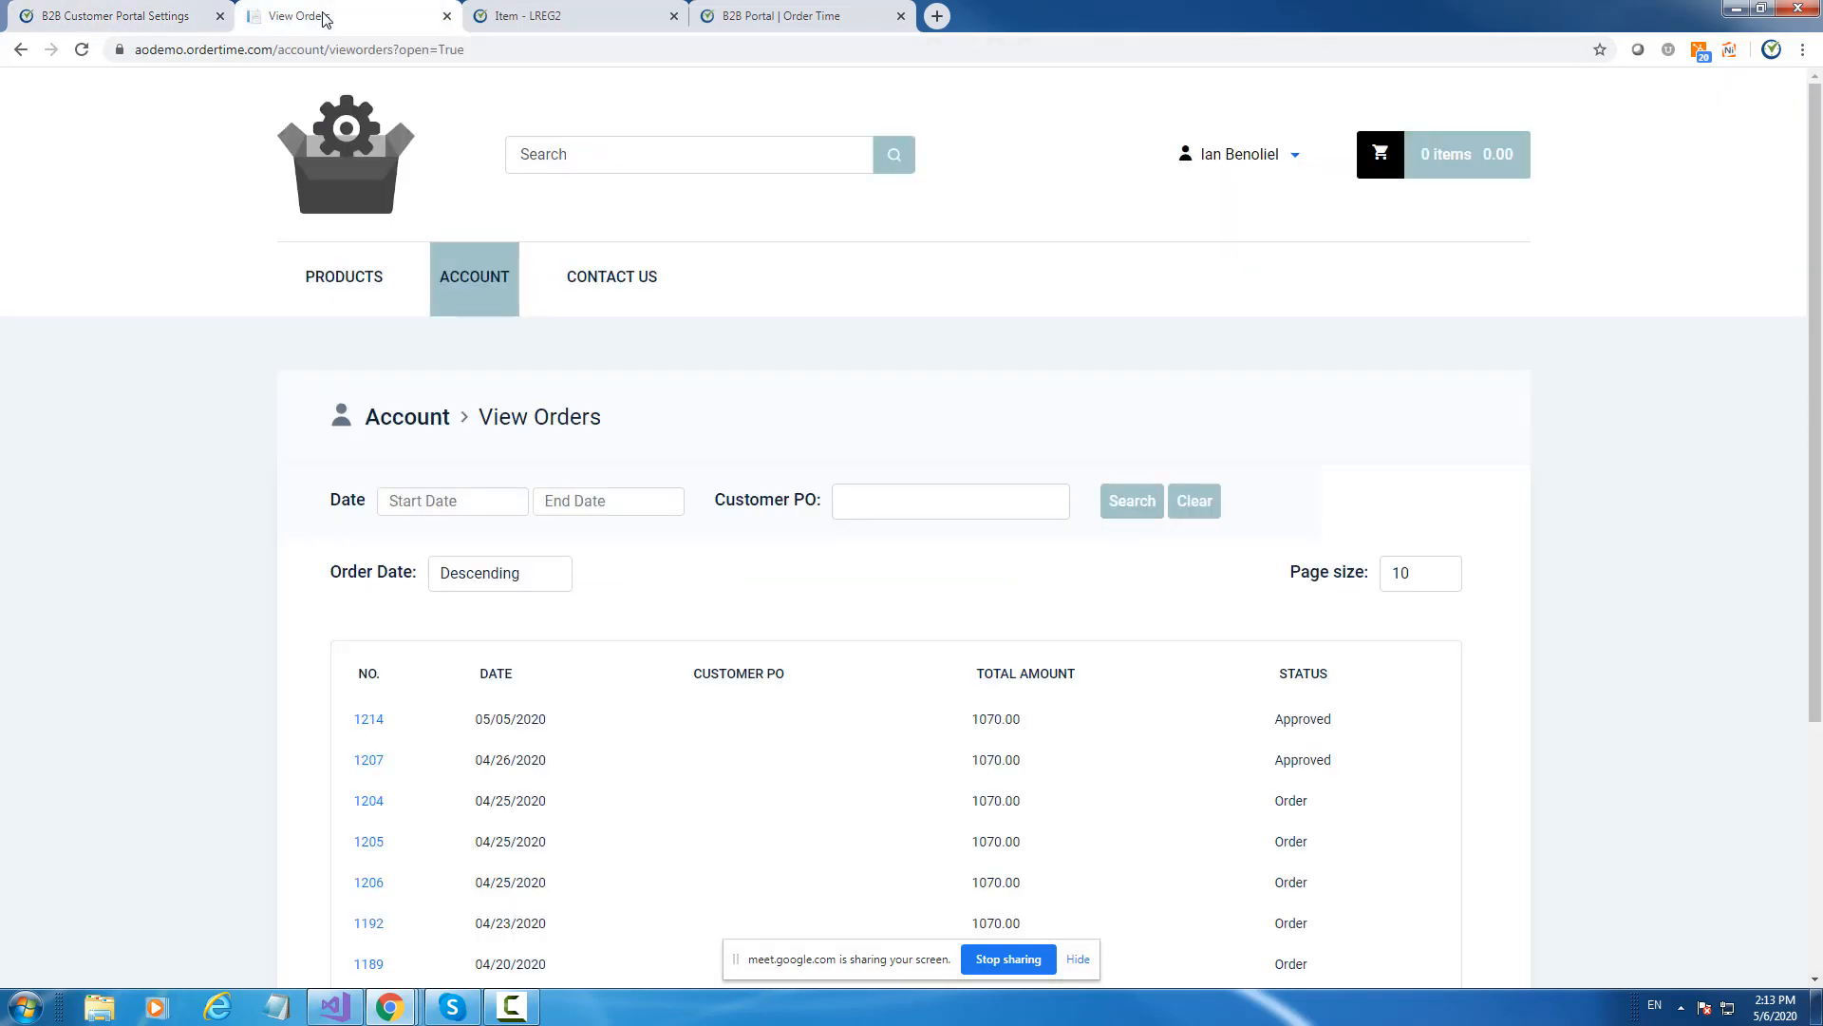
click(374, 725)
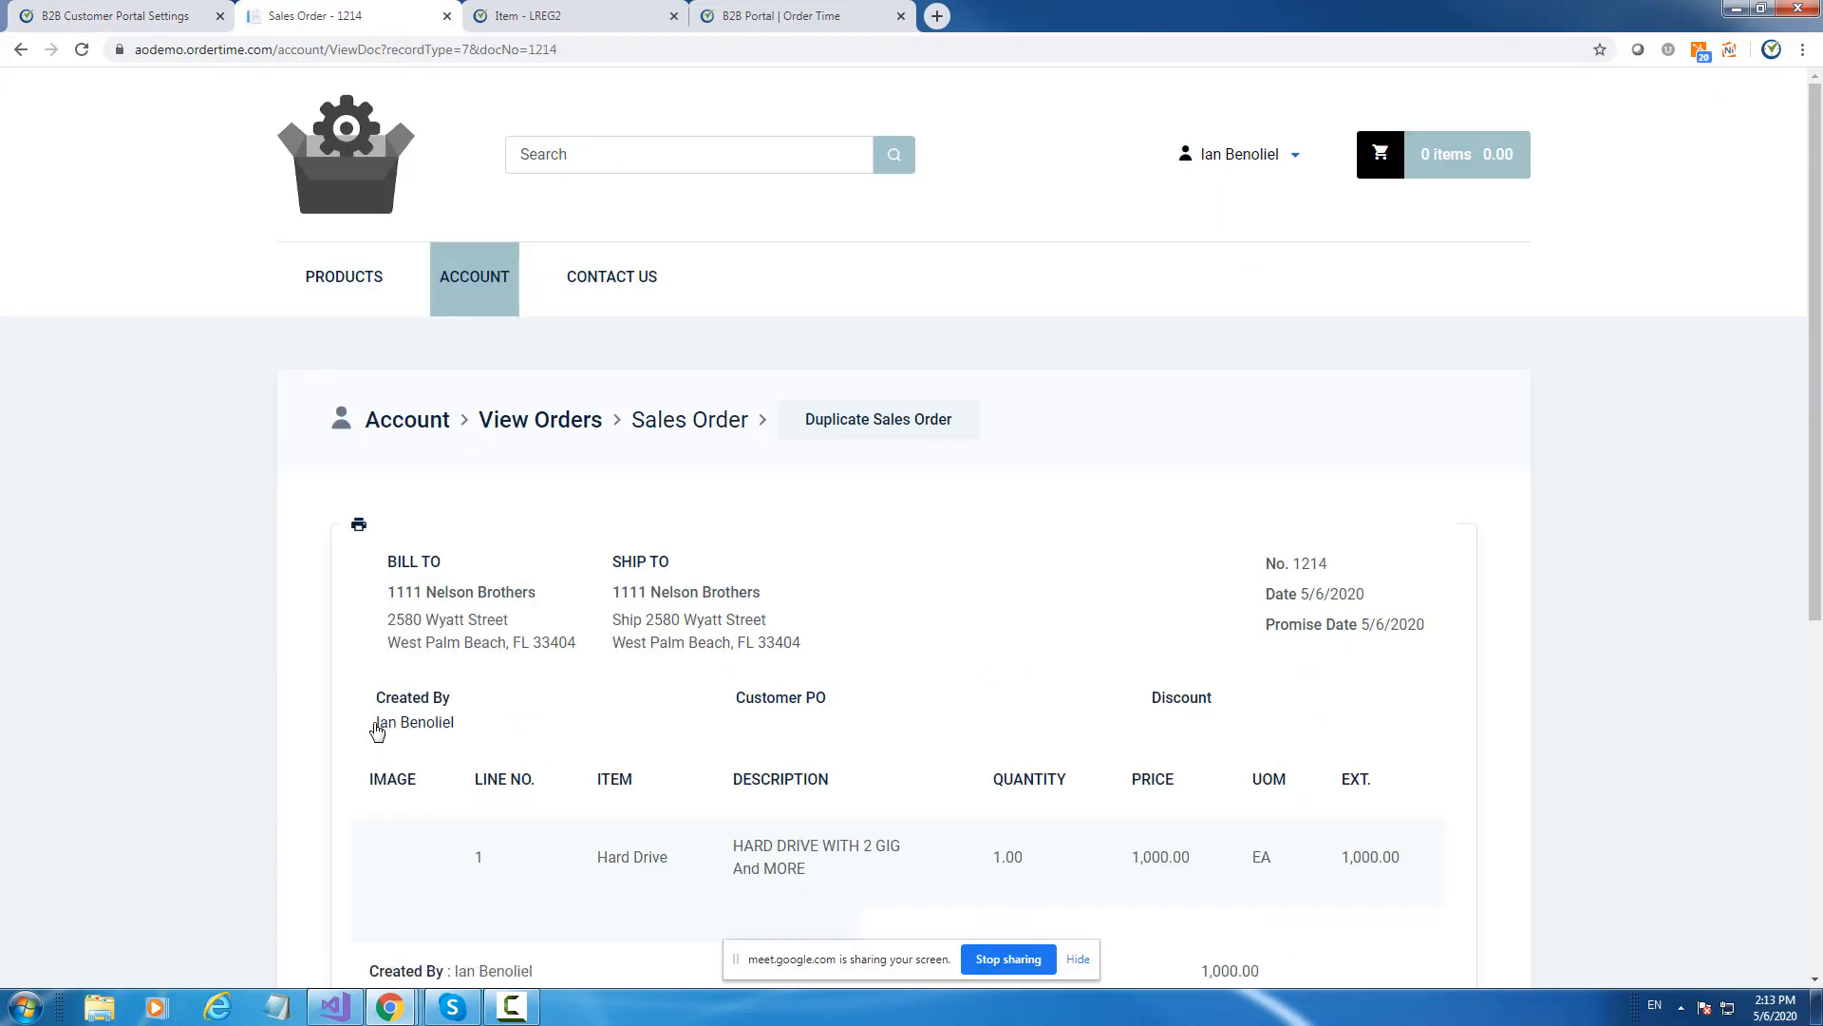
scroll(731, 491, down, 5)
scroll(731, 491, up, 5)
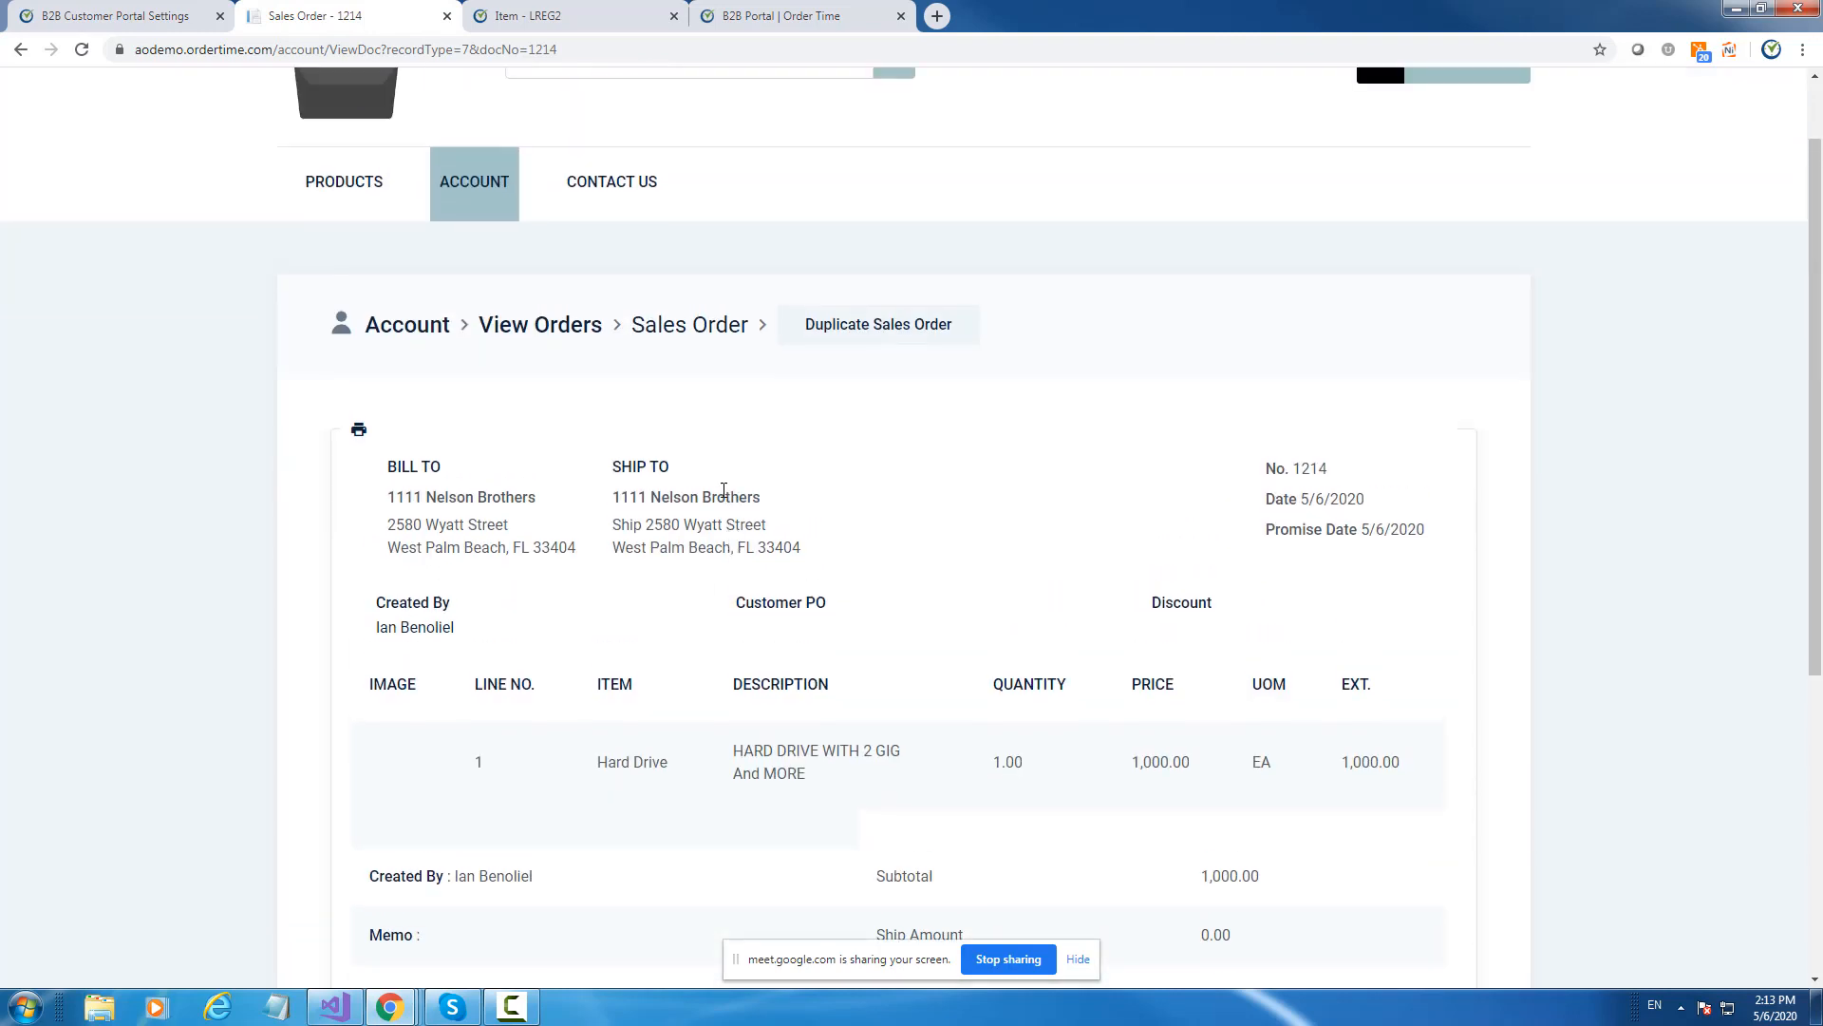
drag(397, 463, 1263, 881)
click(378, 434)
click(599, 9)
click(1677, 95)
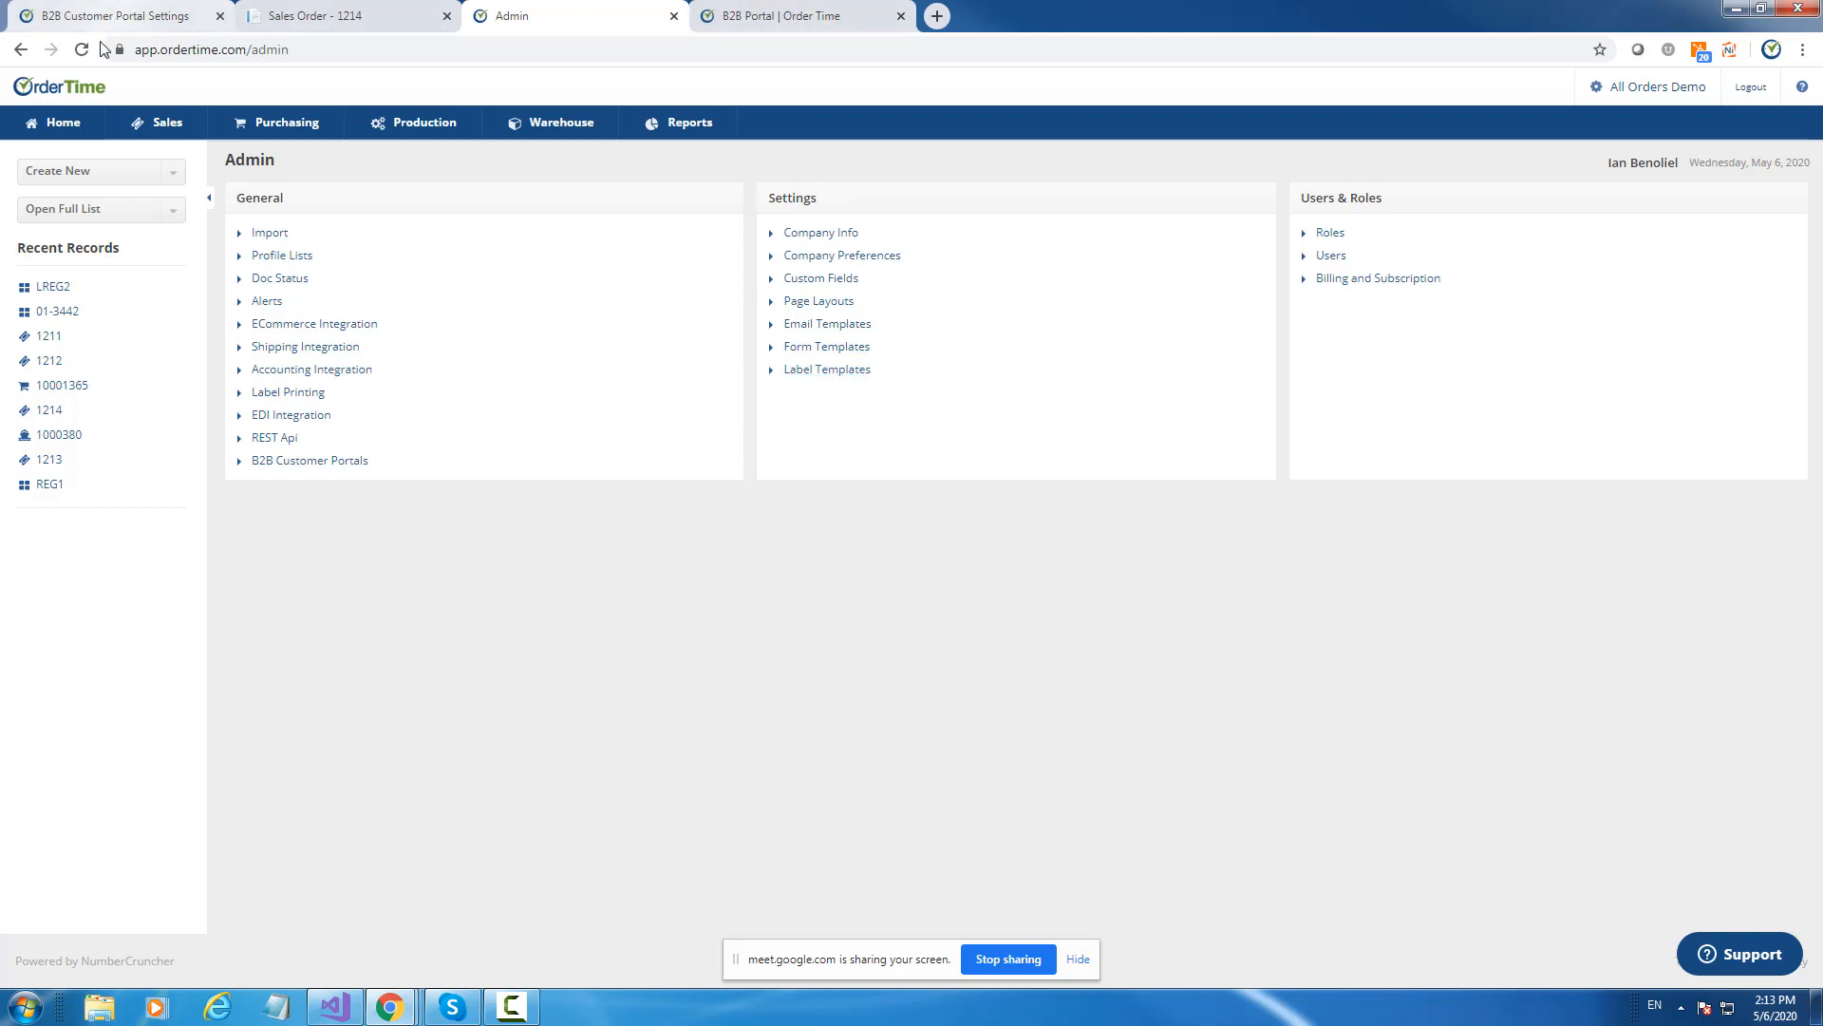
Open the product categories list and view the Animals and Bars categories.
click(272, 263)
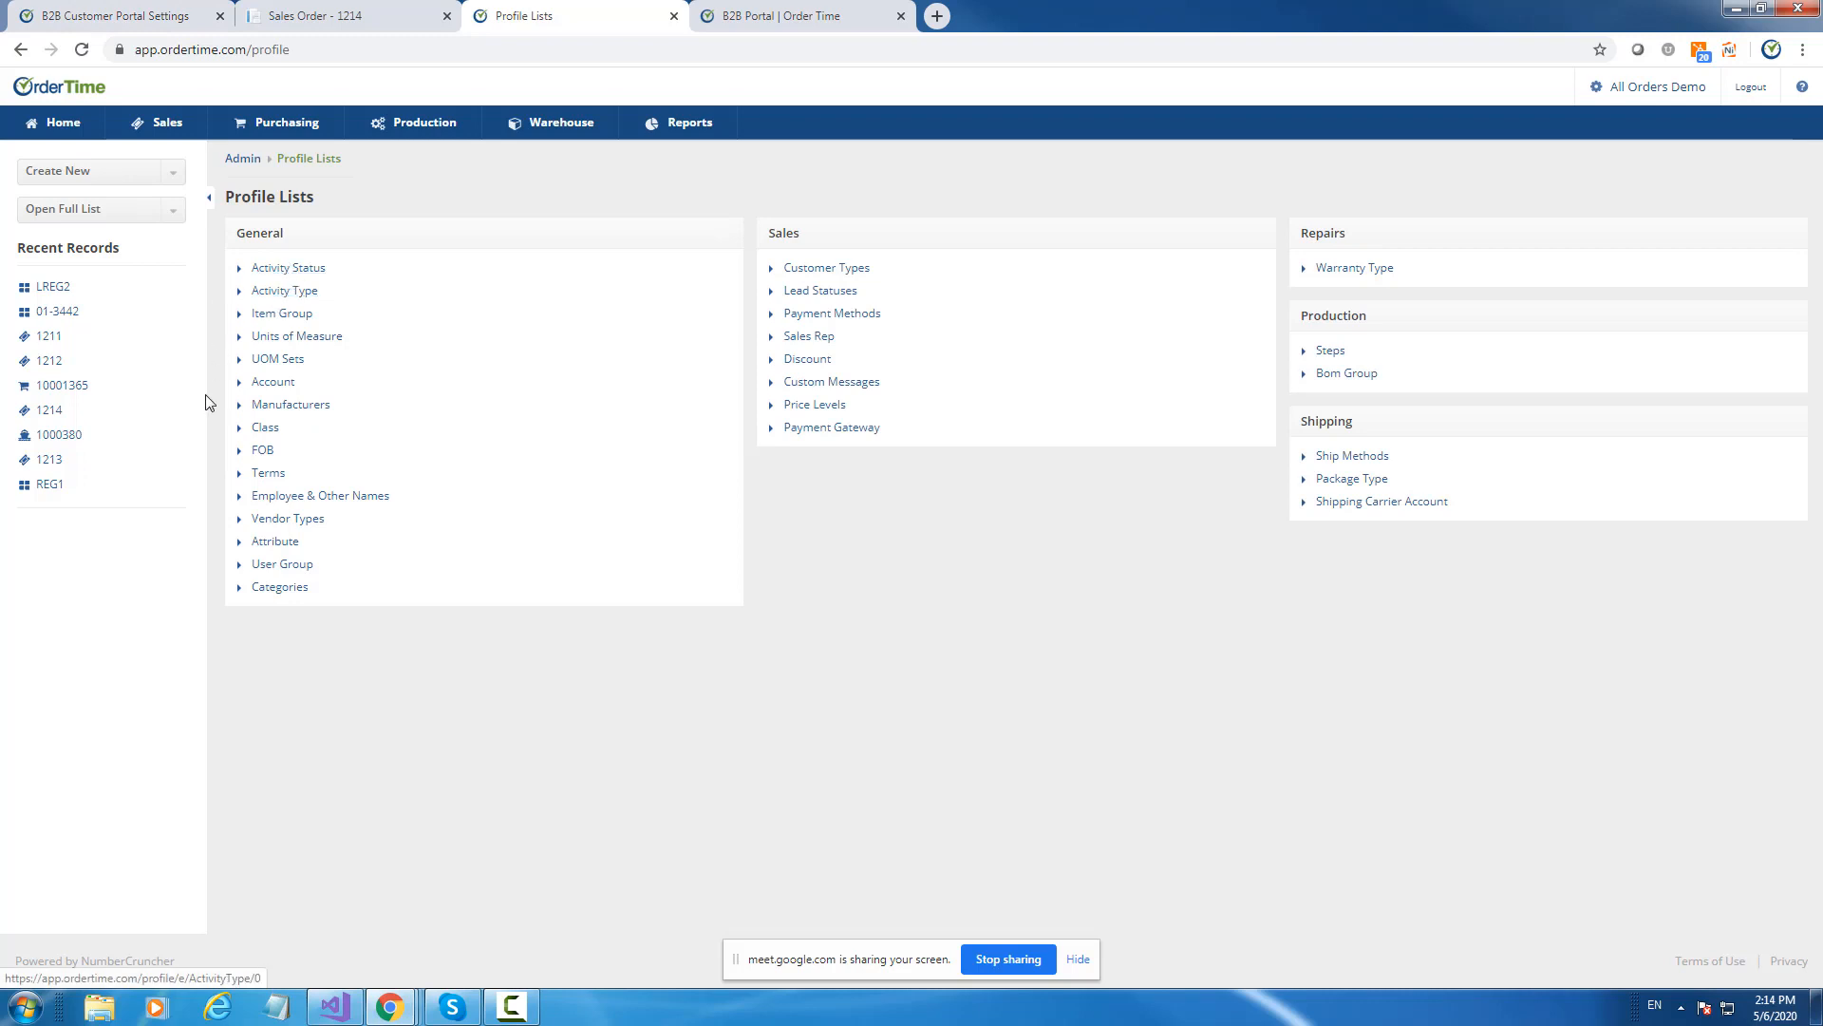
click(300, 593)
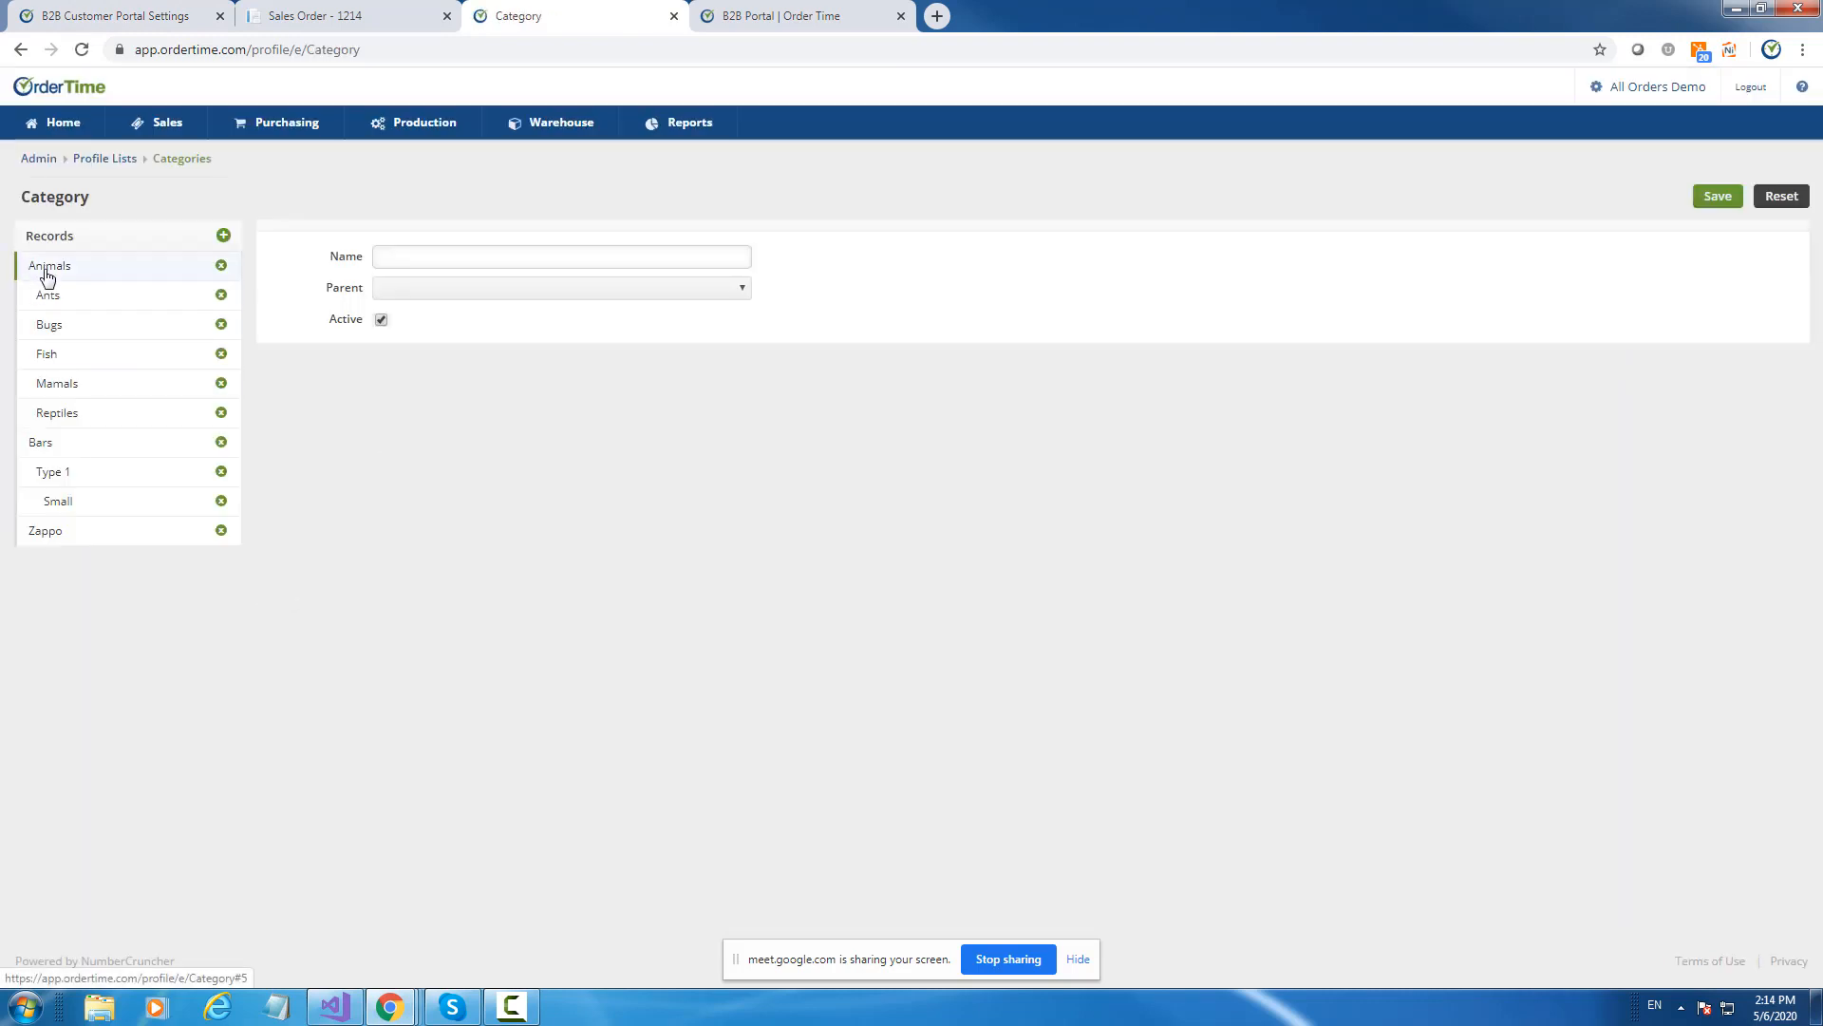
click(47, 272)
click(53, 443)
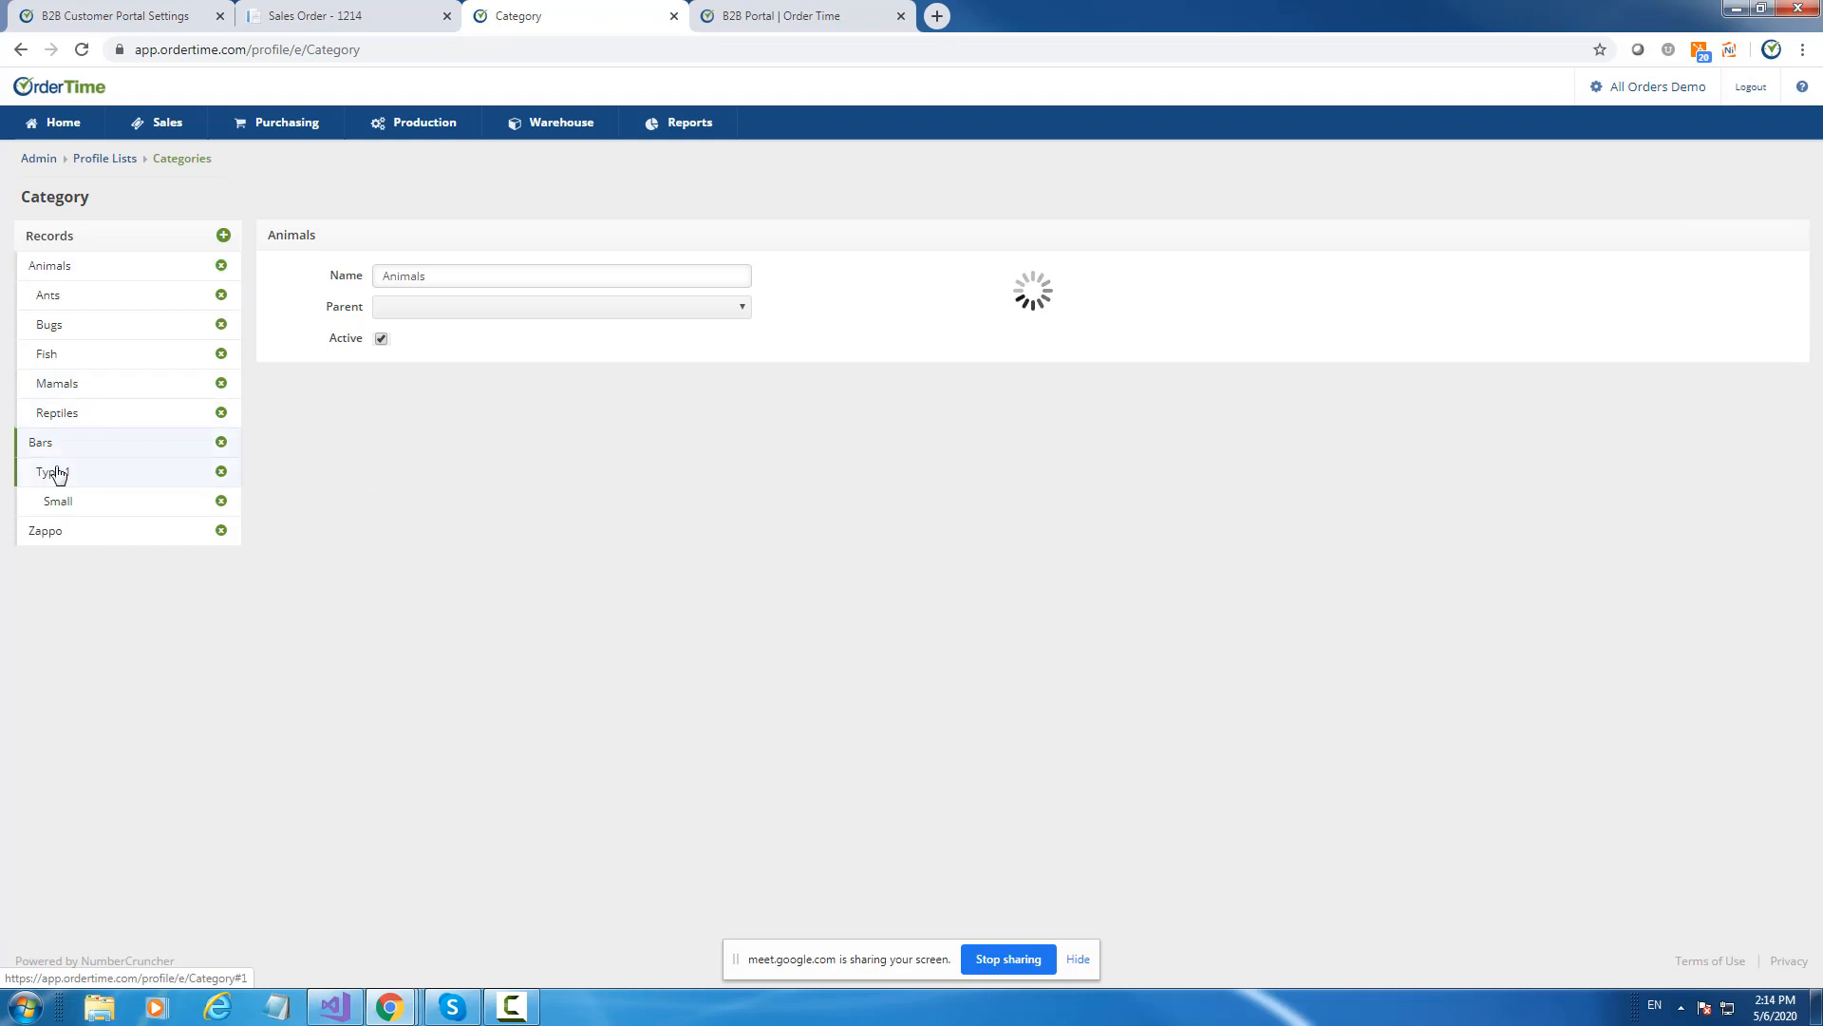
Step through the Type 1, Small and Animals categories, then return to the Home dashboard.
click(57, 477)
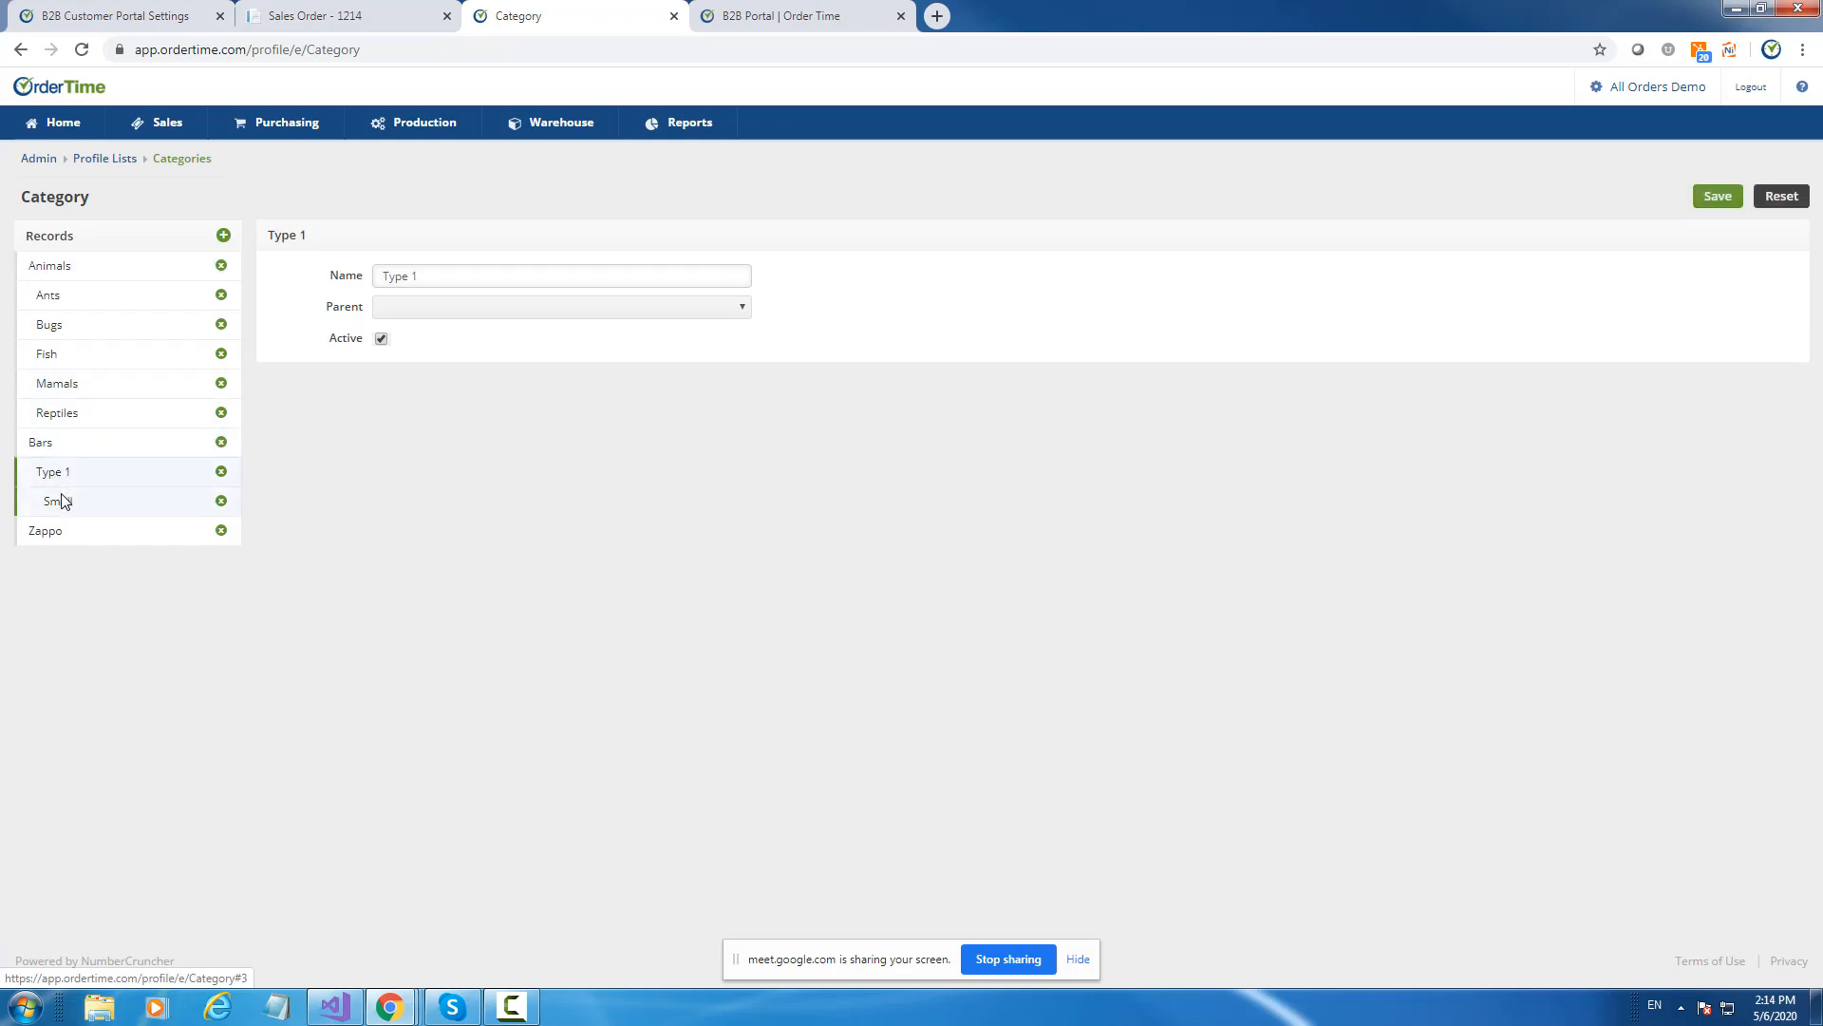
click(65, 509)
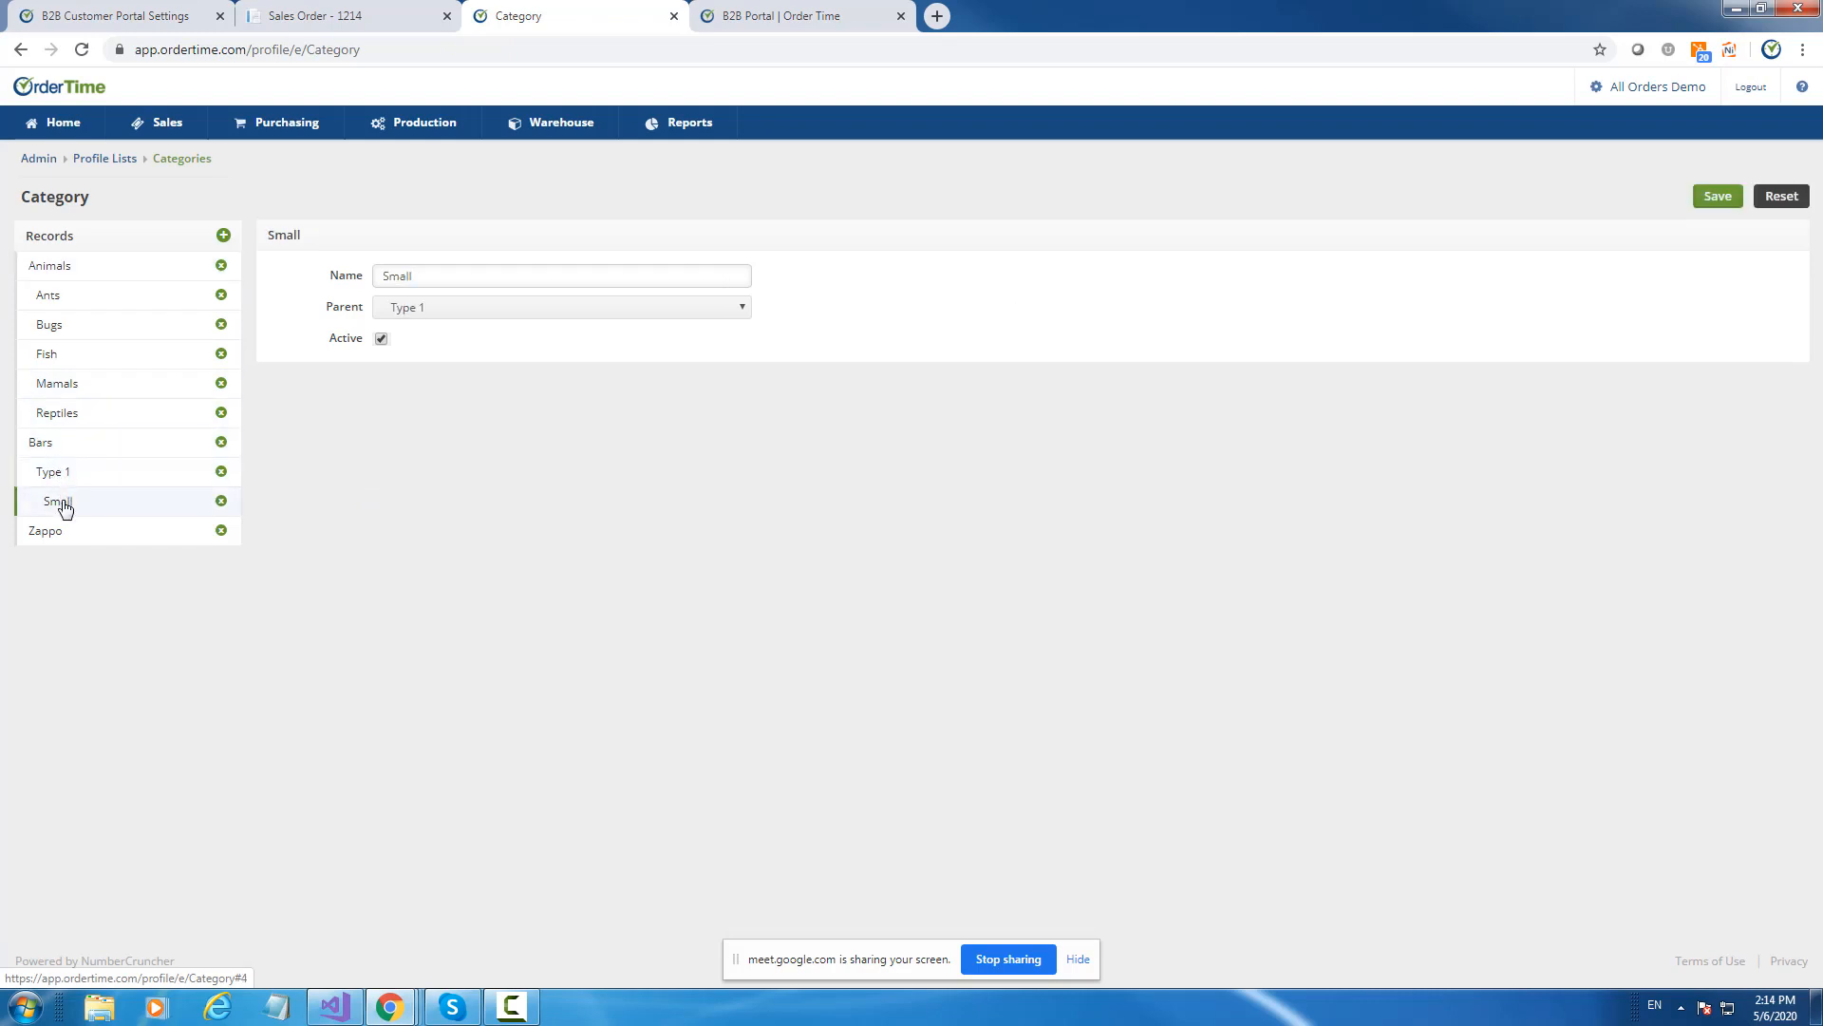
click(66, 477)
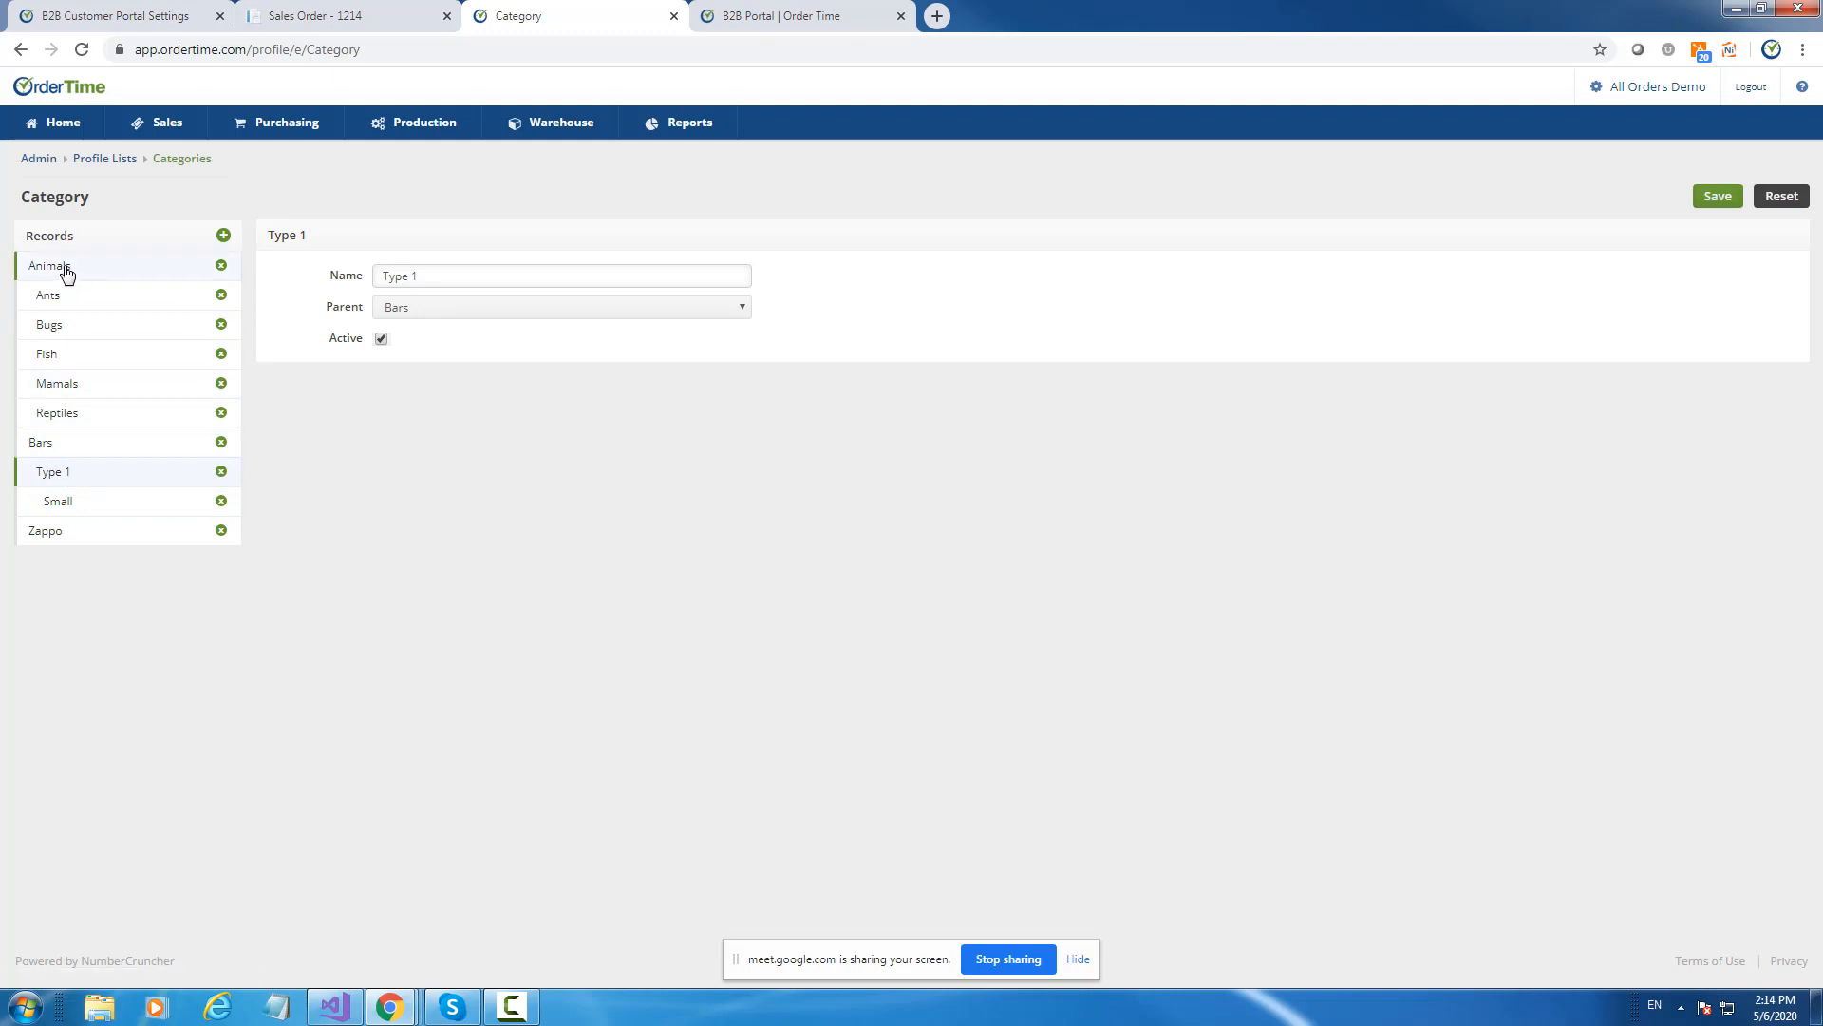
click(64, 504)
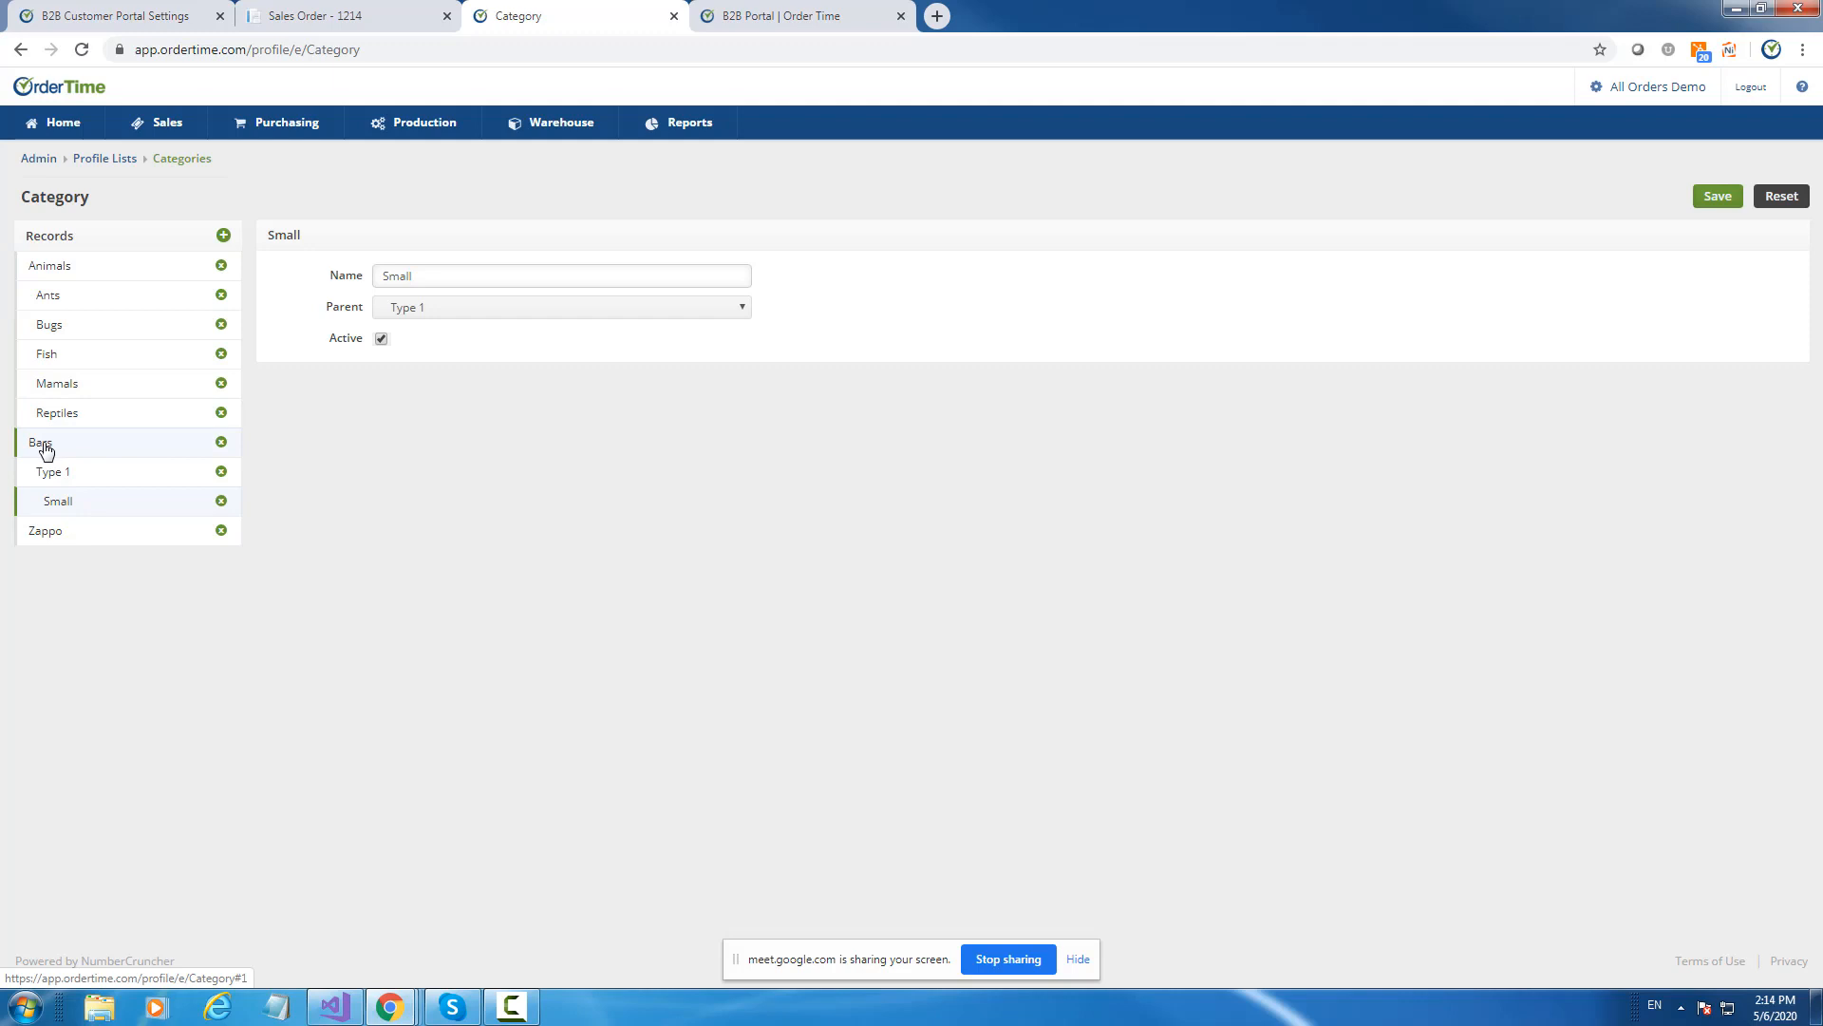
click(69, 274)
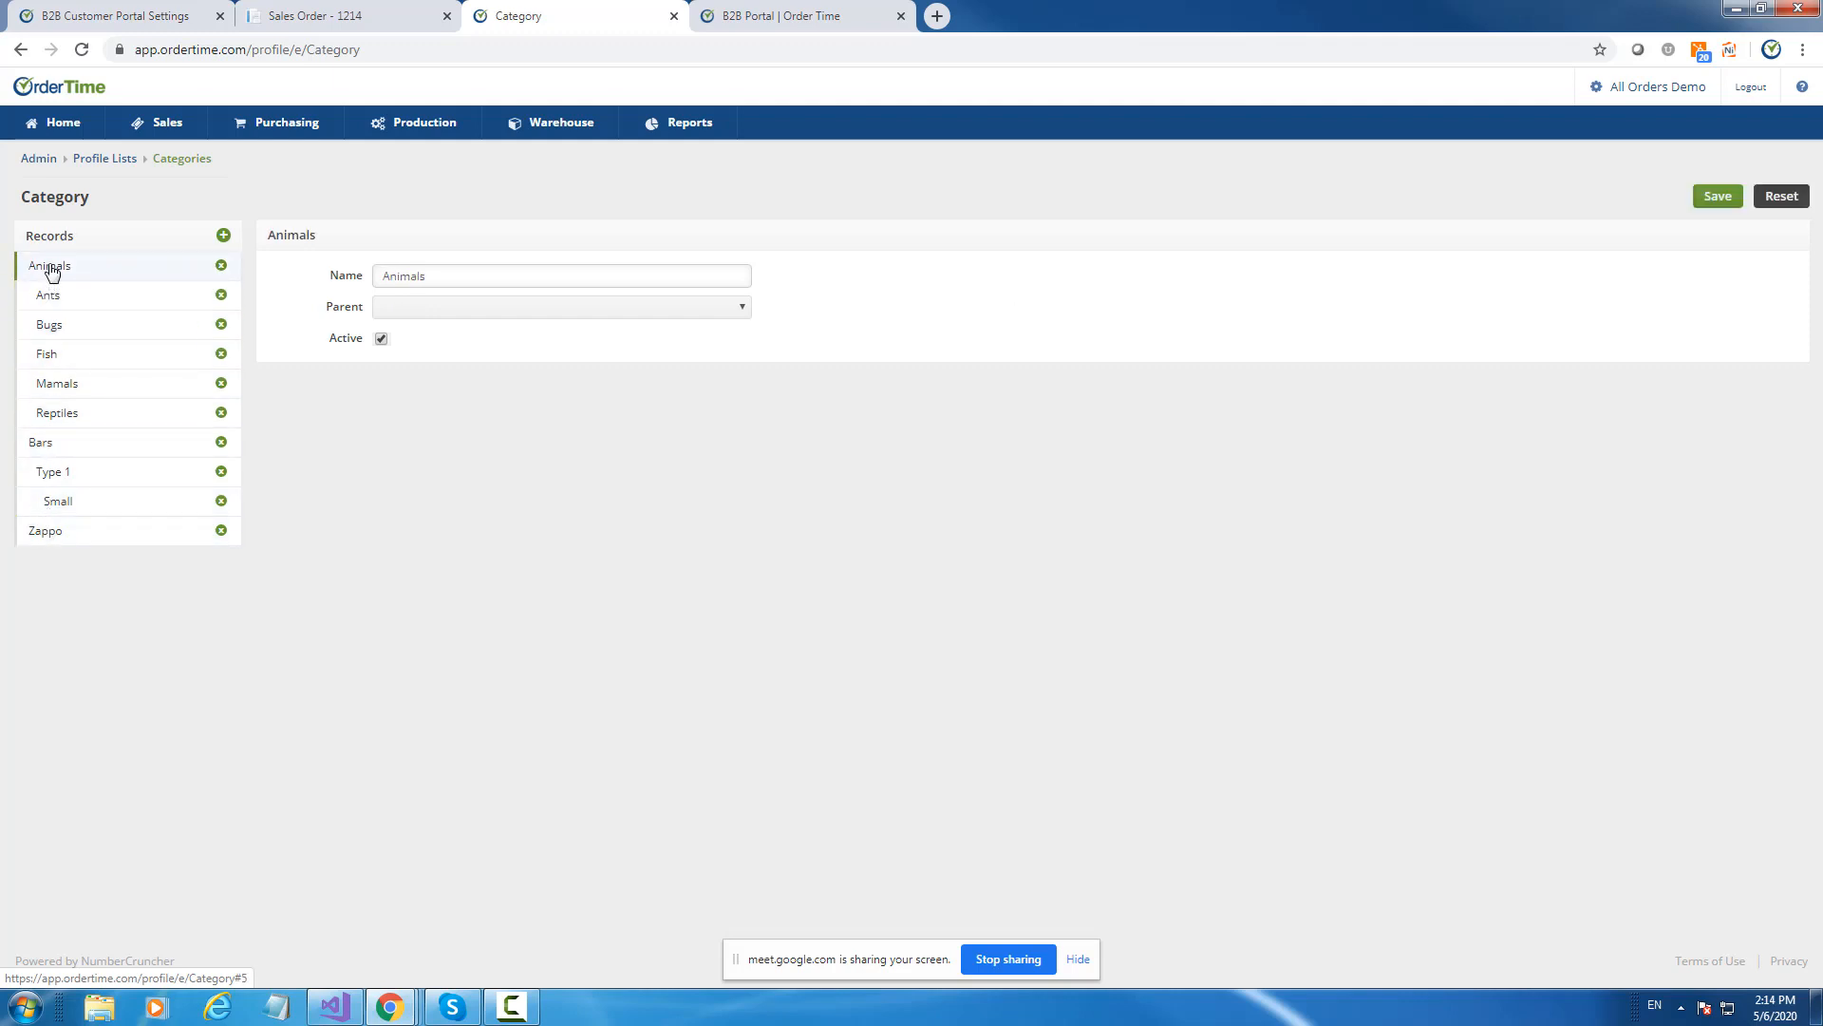
click(54, 126)
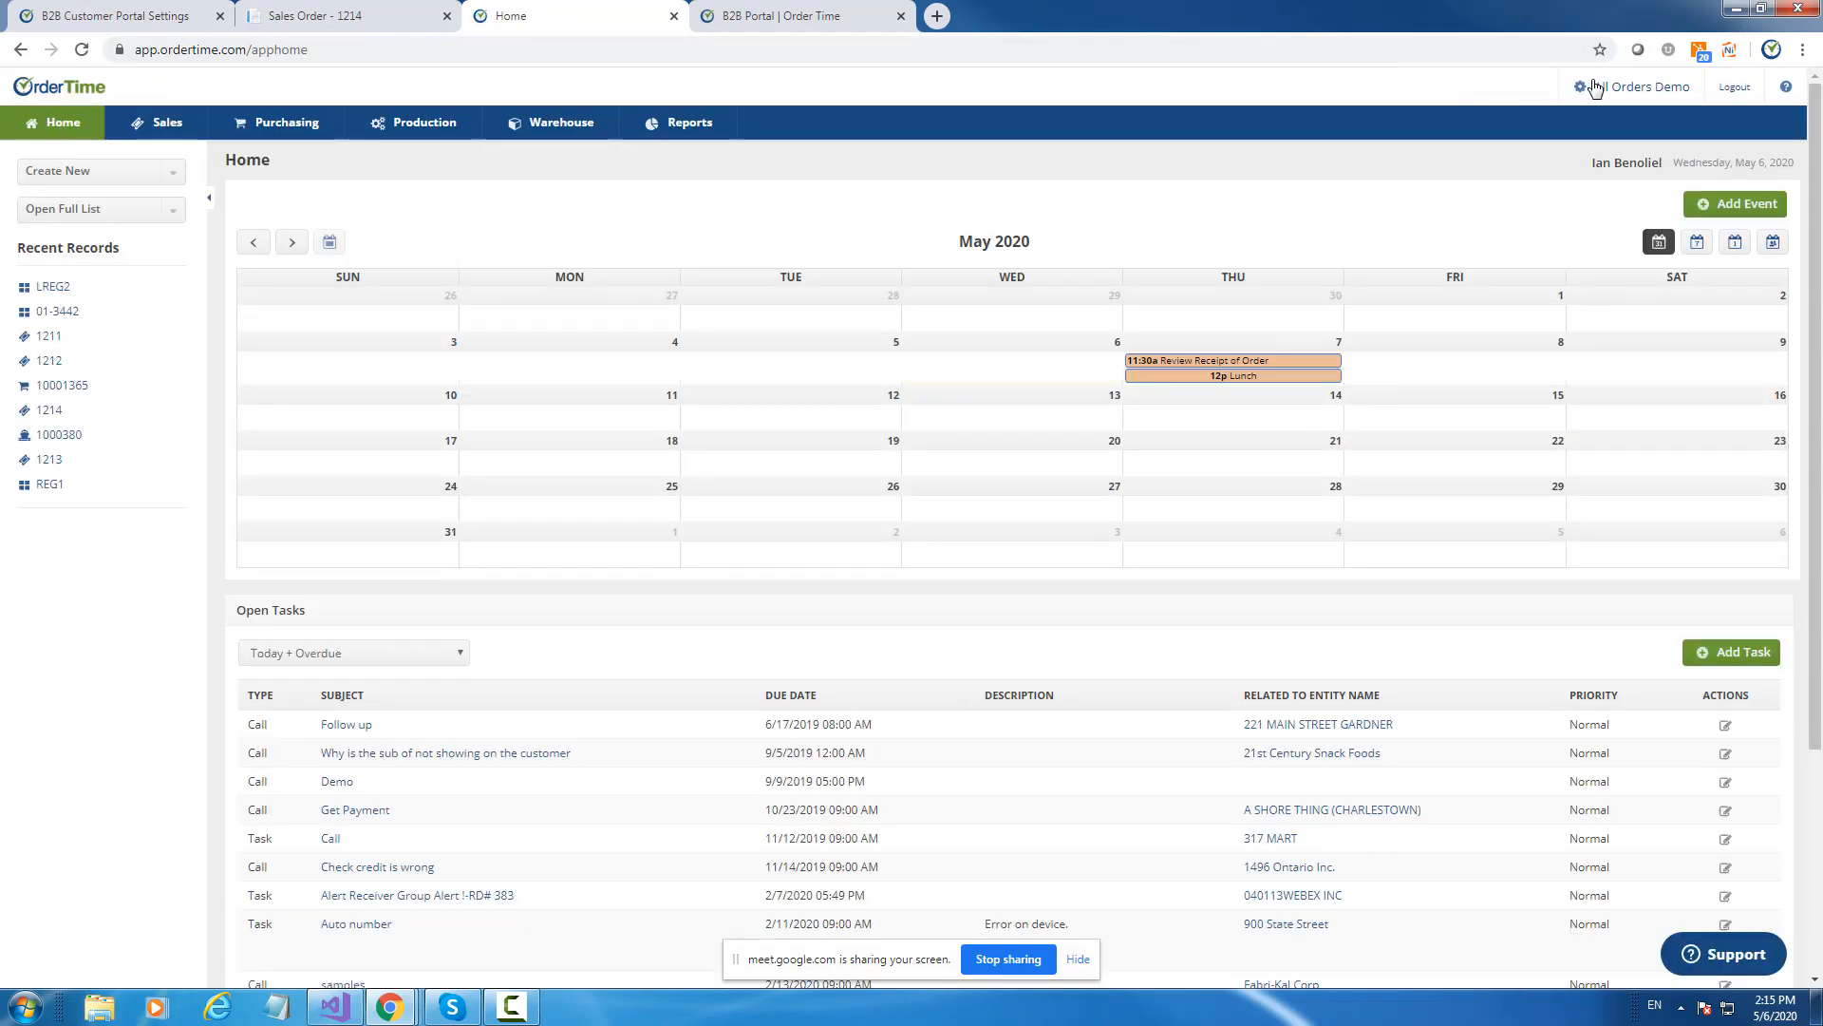
Open Admin > Page Layouts filtered to the Entities record type.
click(1638, 94)
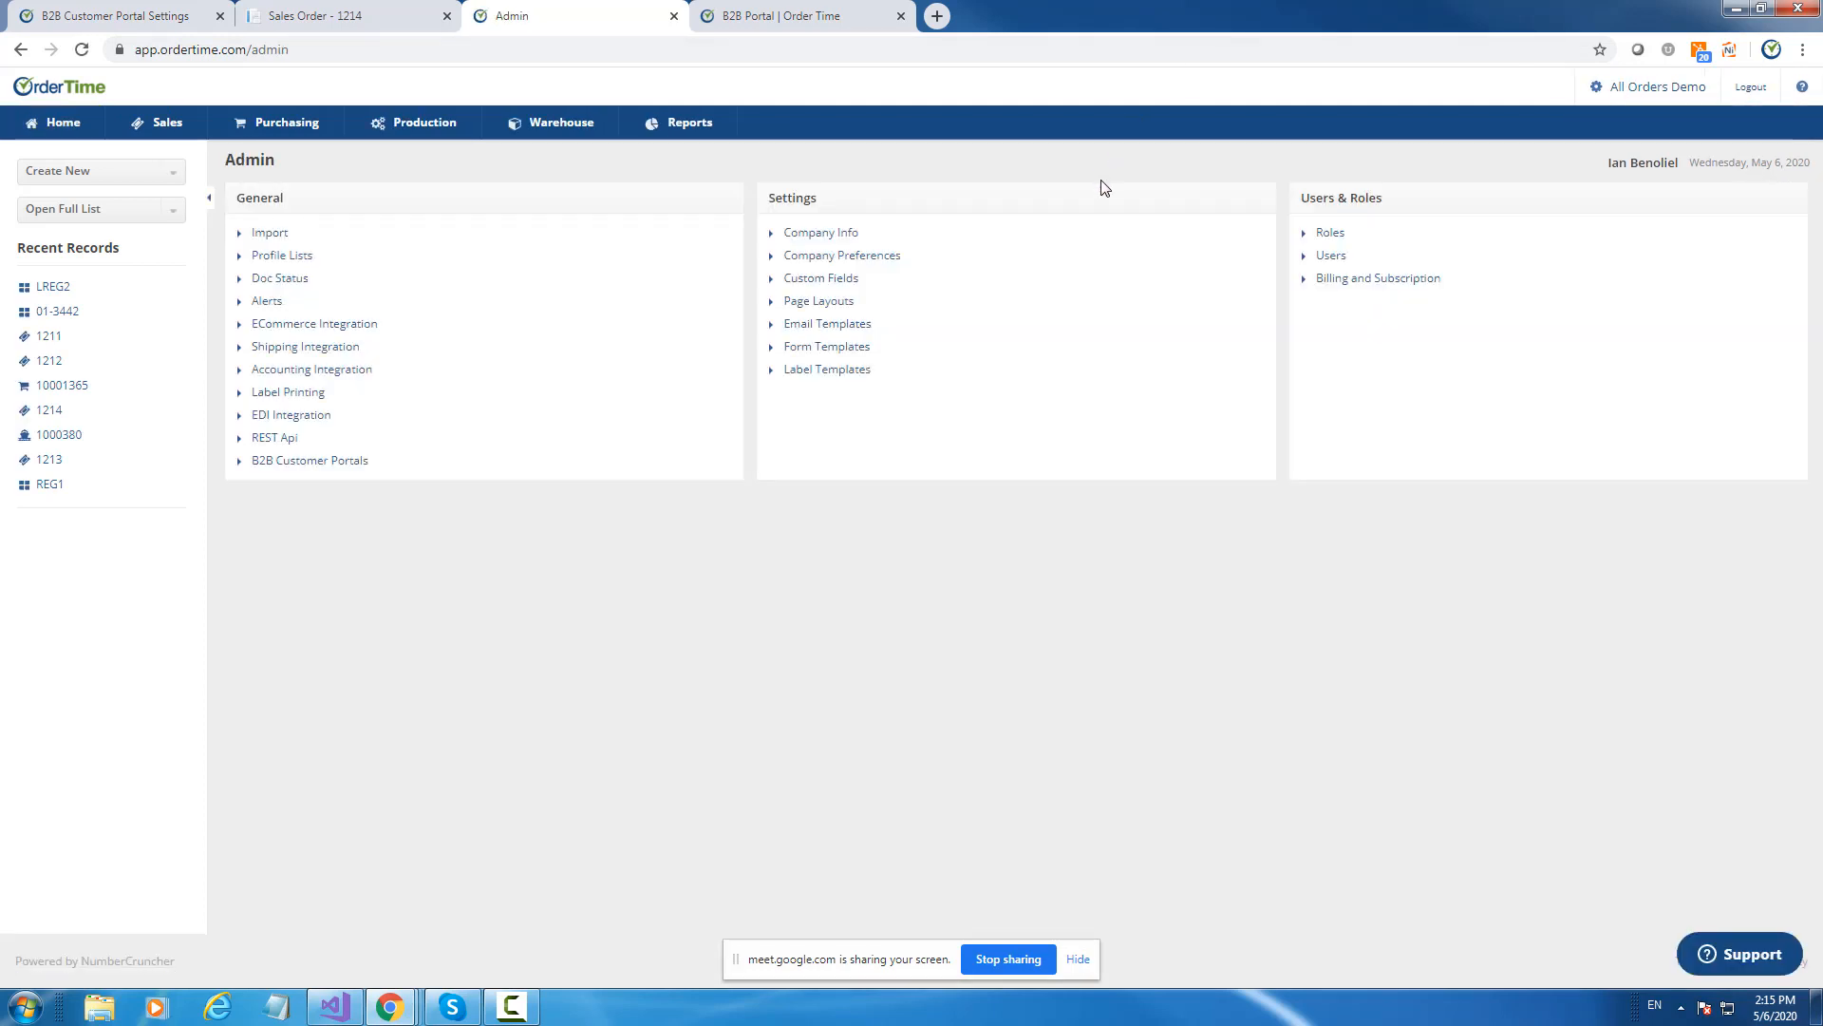
click(818, 302)
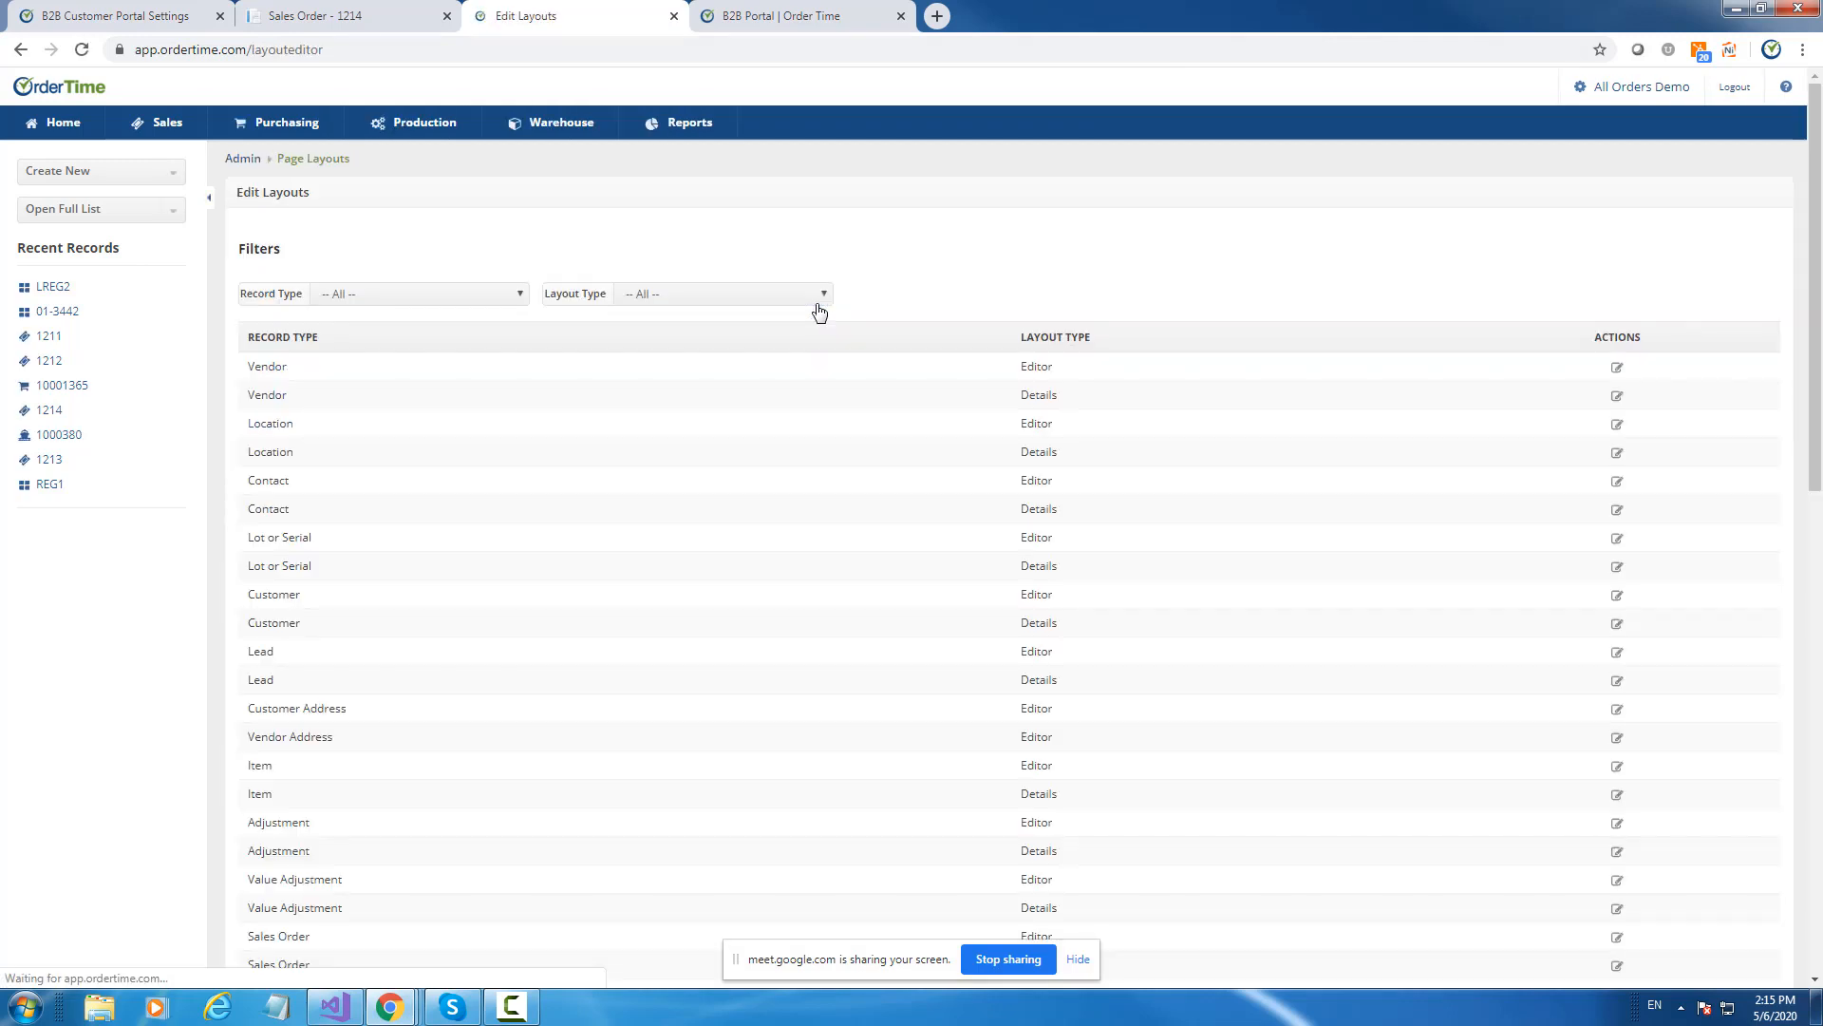
click(370, 302)
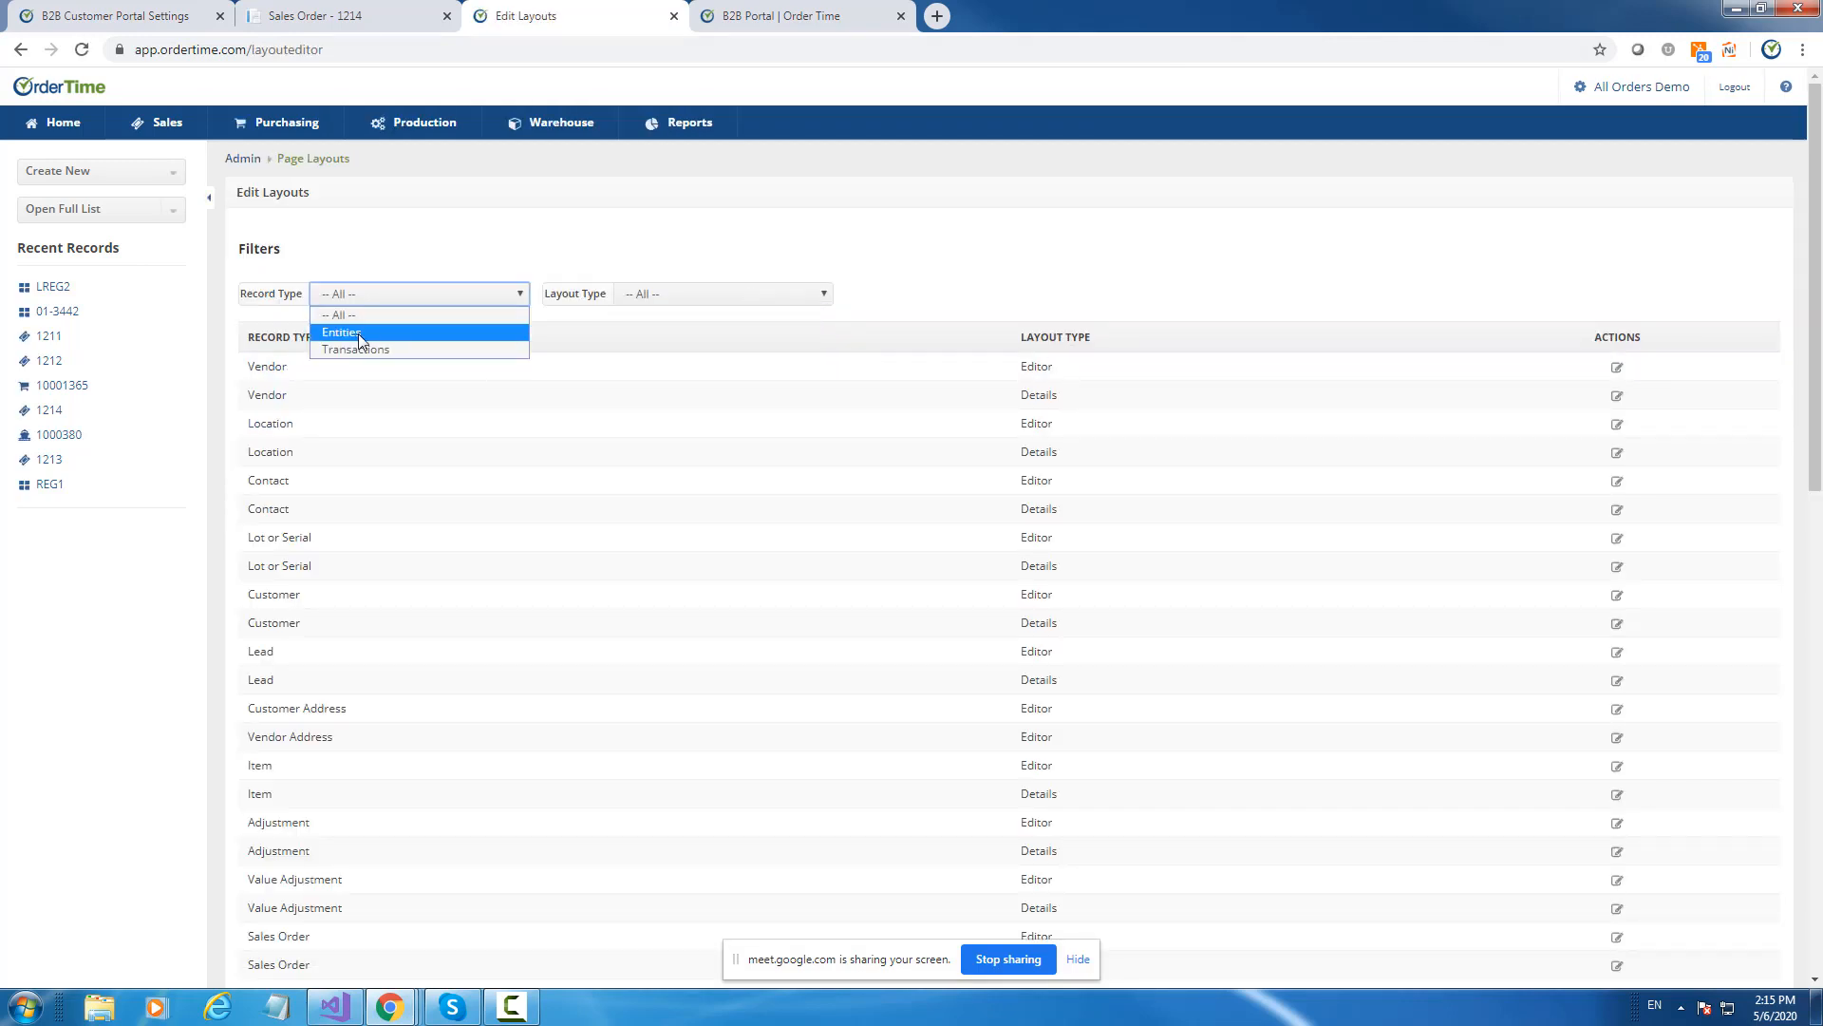
click(359, 333)
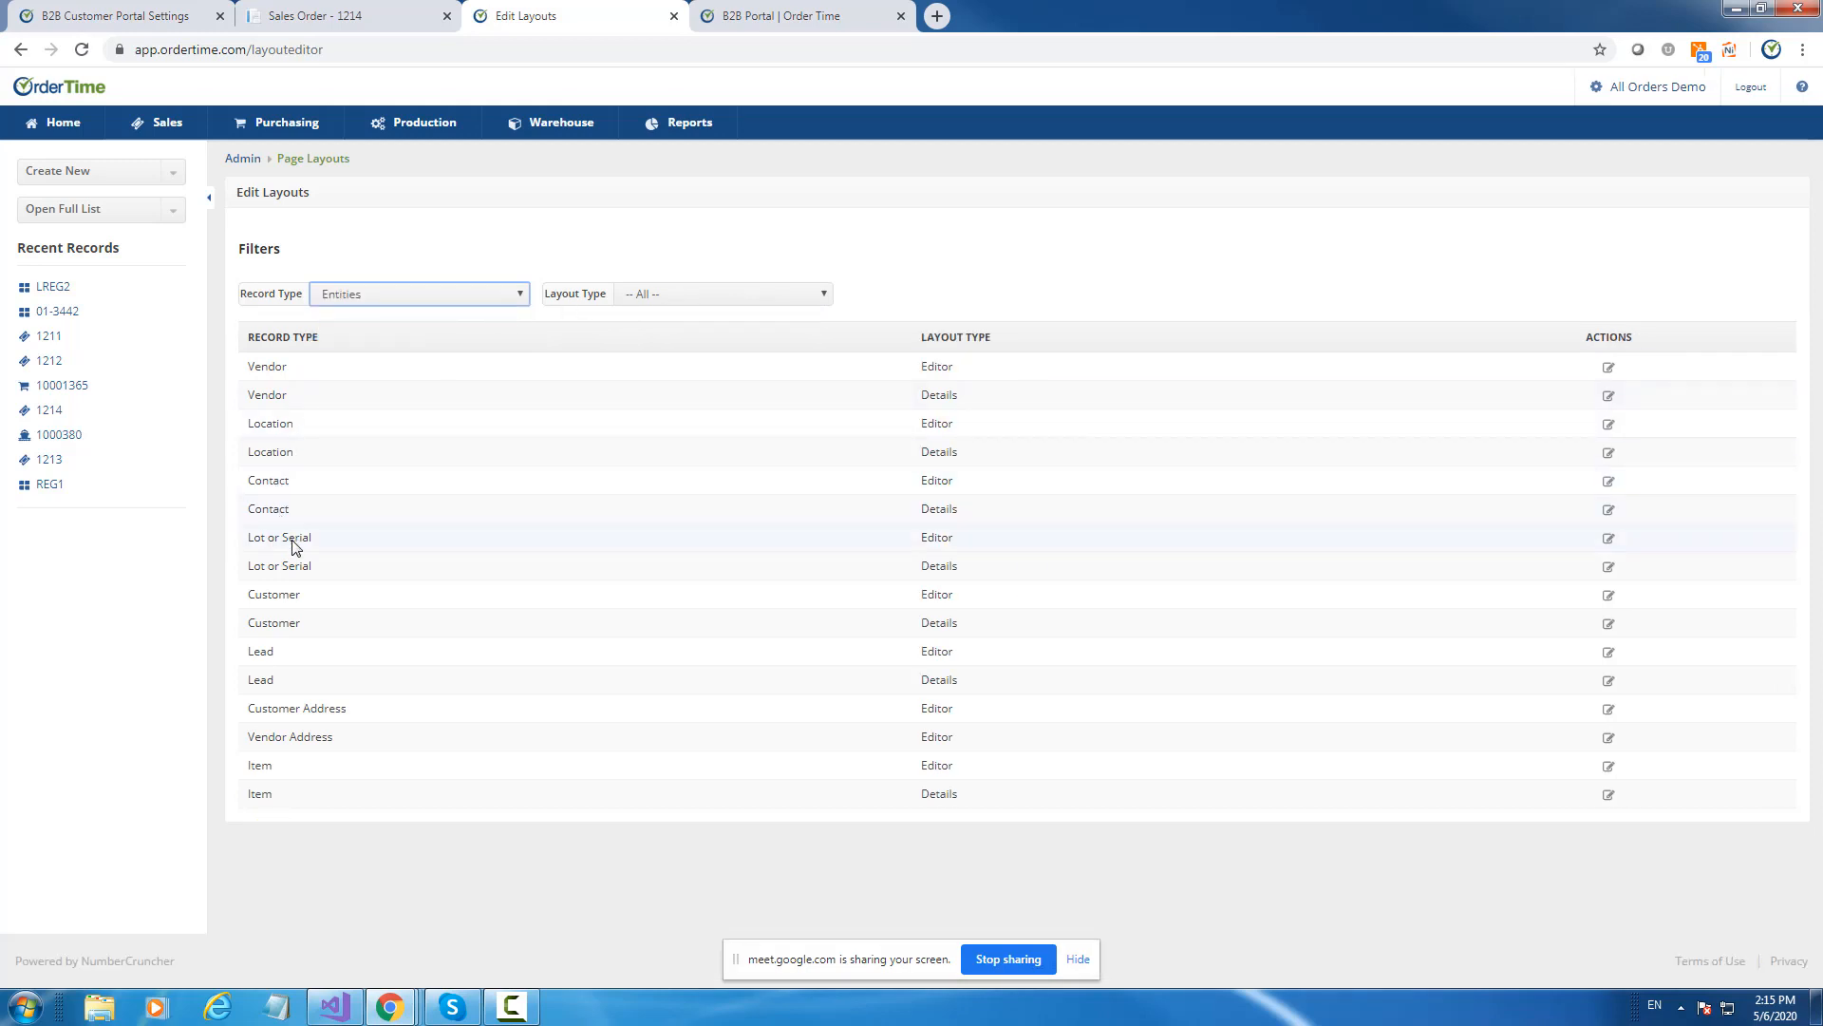
Edit the Customer editor layout and view its Defaults widget section with the Category field.
click(1608, 596)
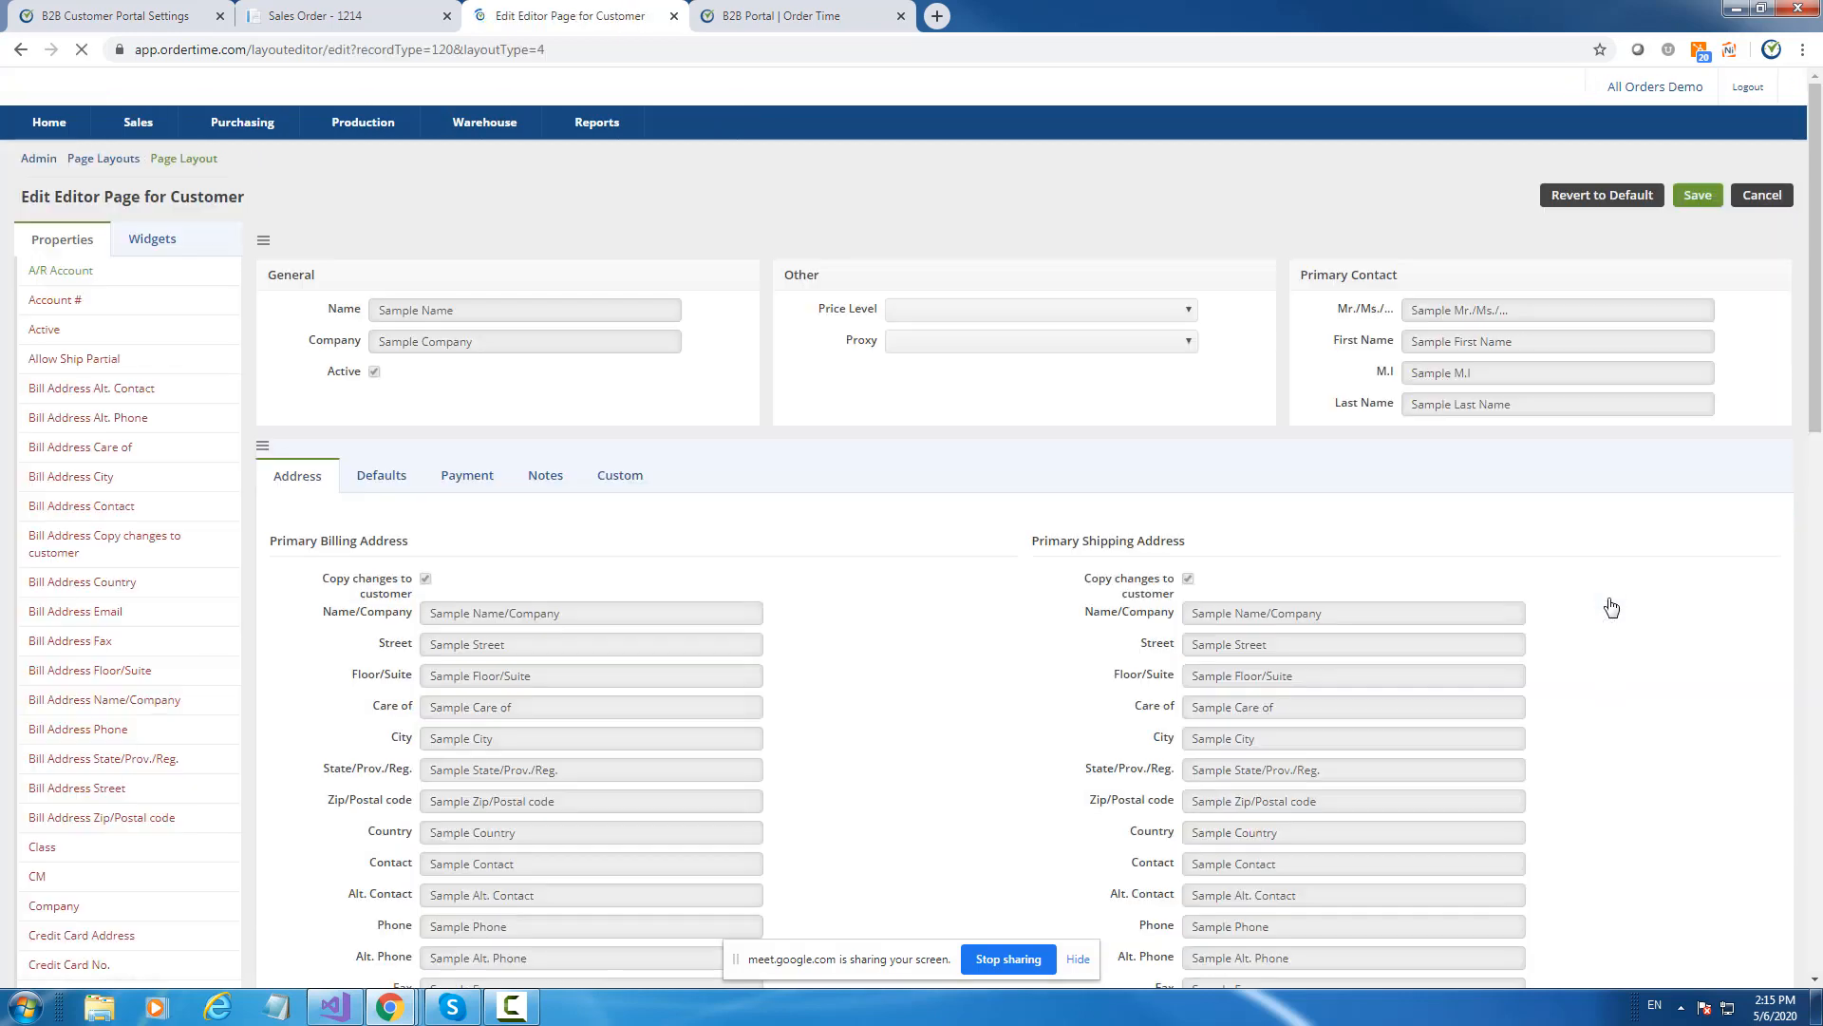
click(154, 243)
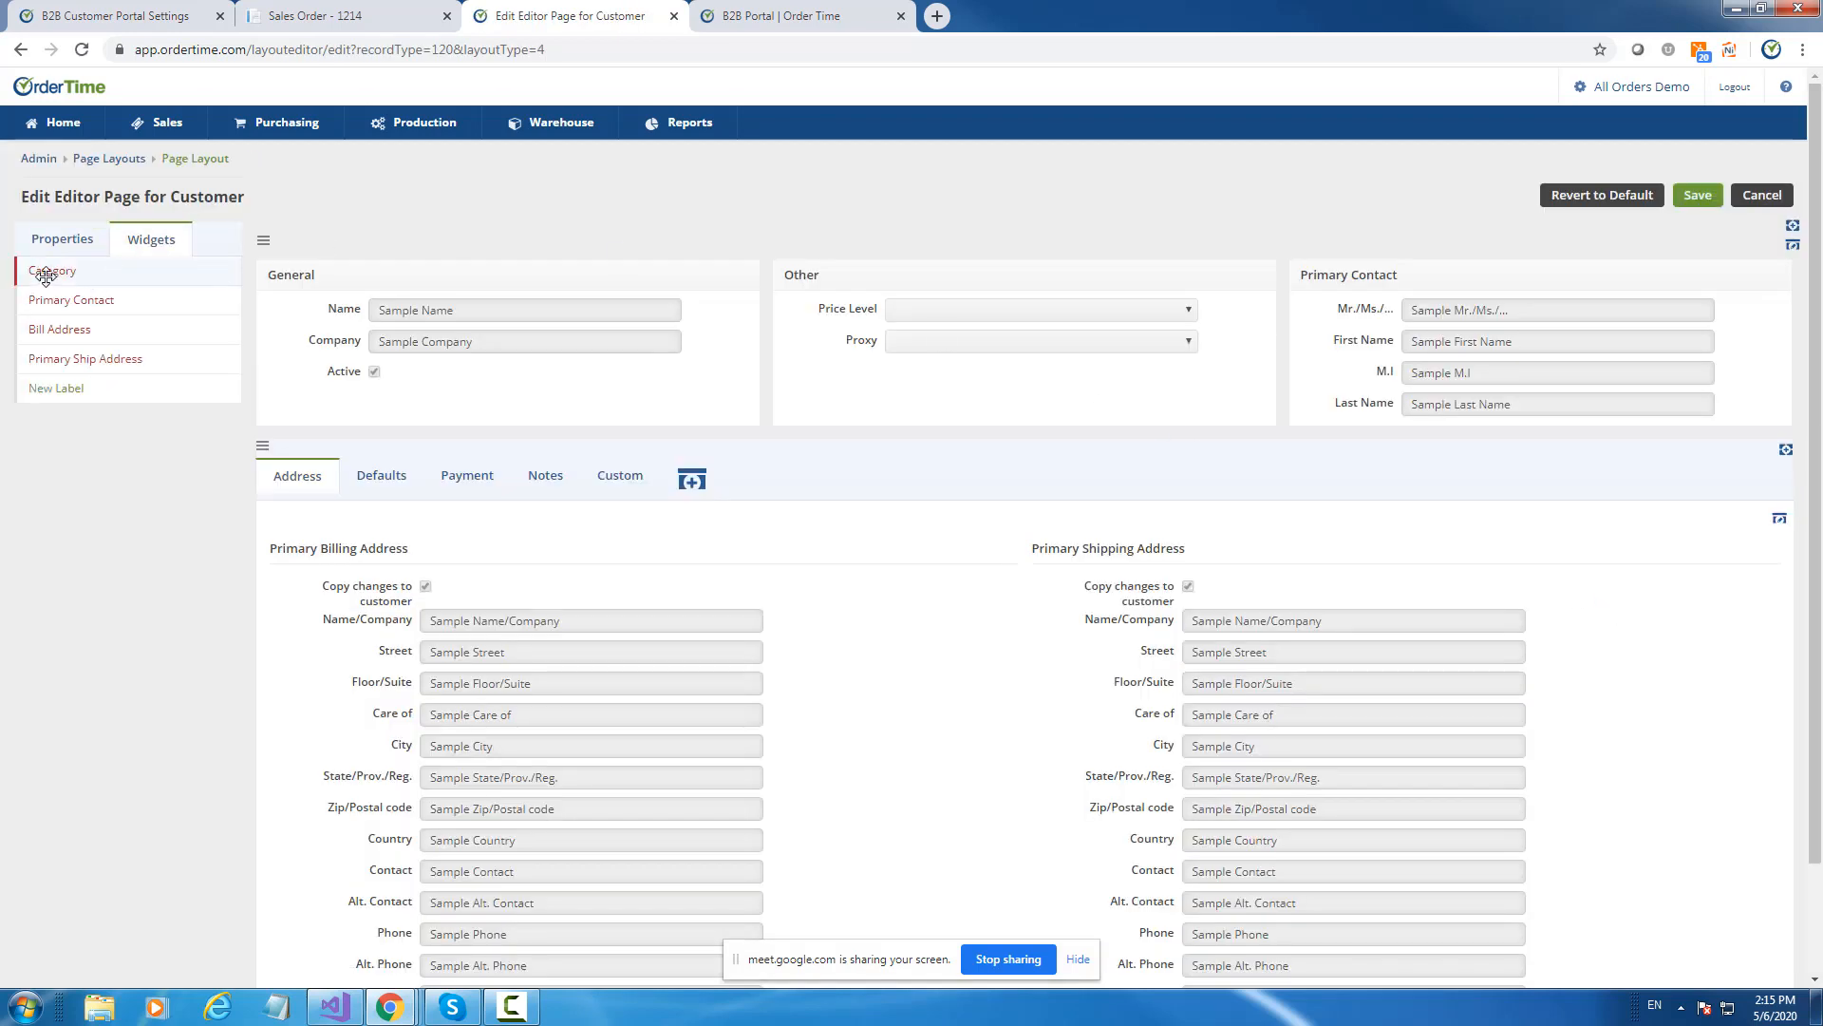
scroll(1173, 578, down, 3)
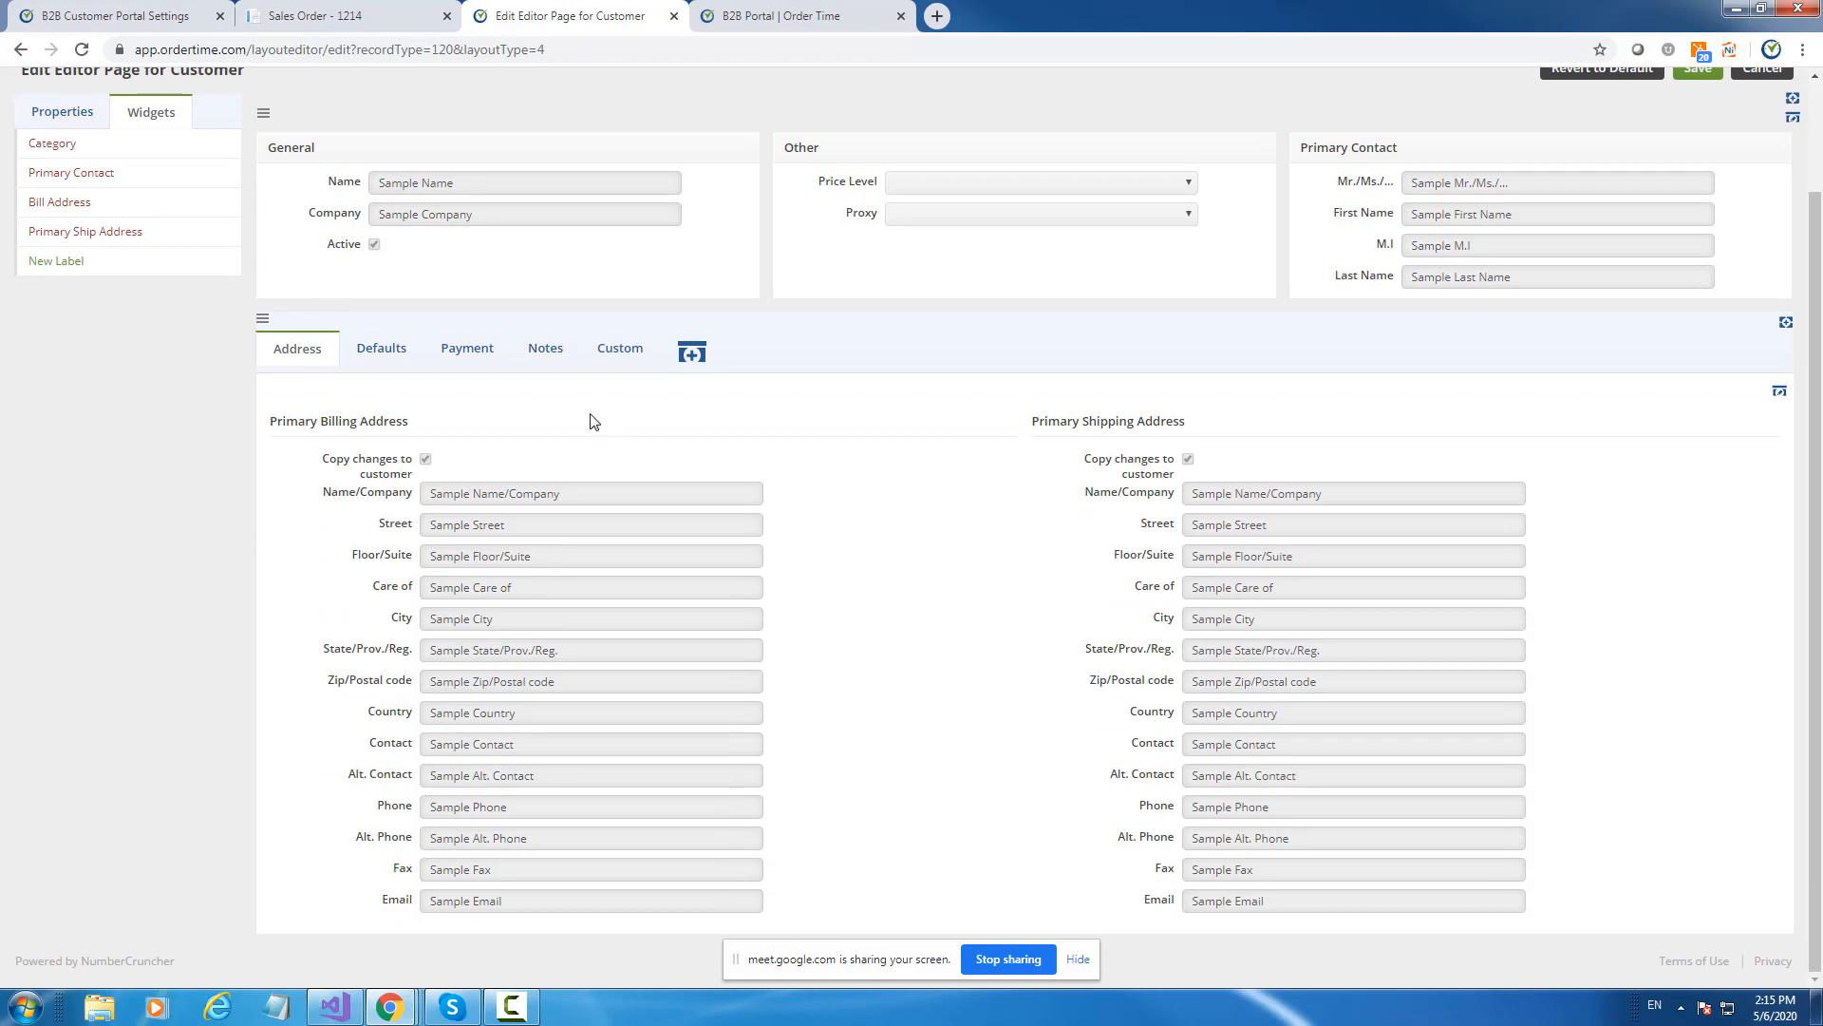
click(384, 350)
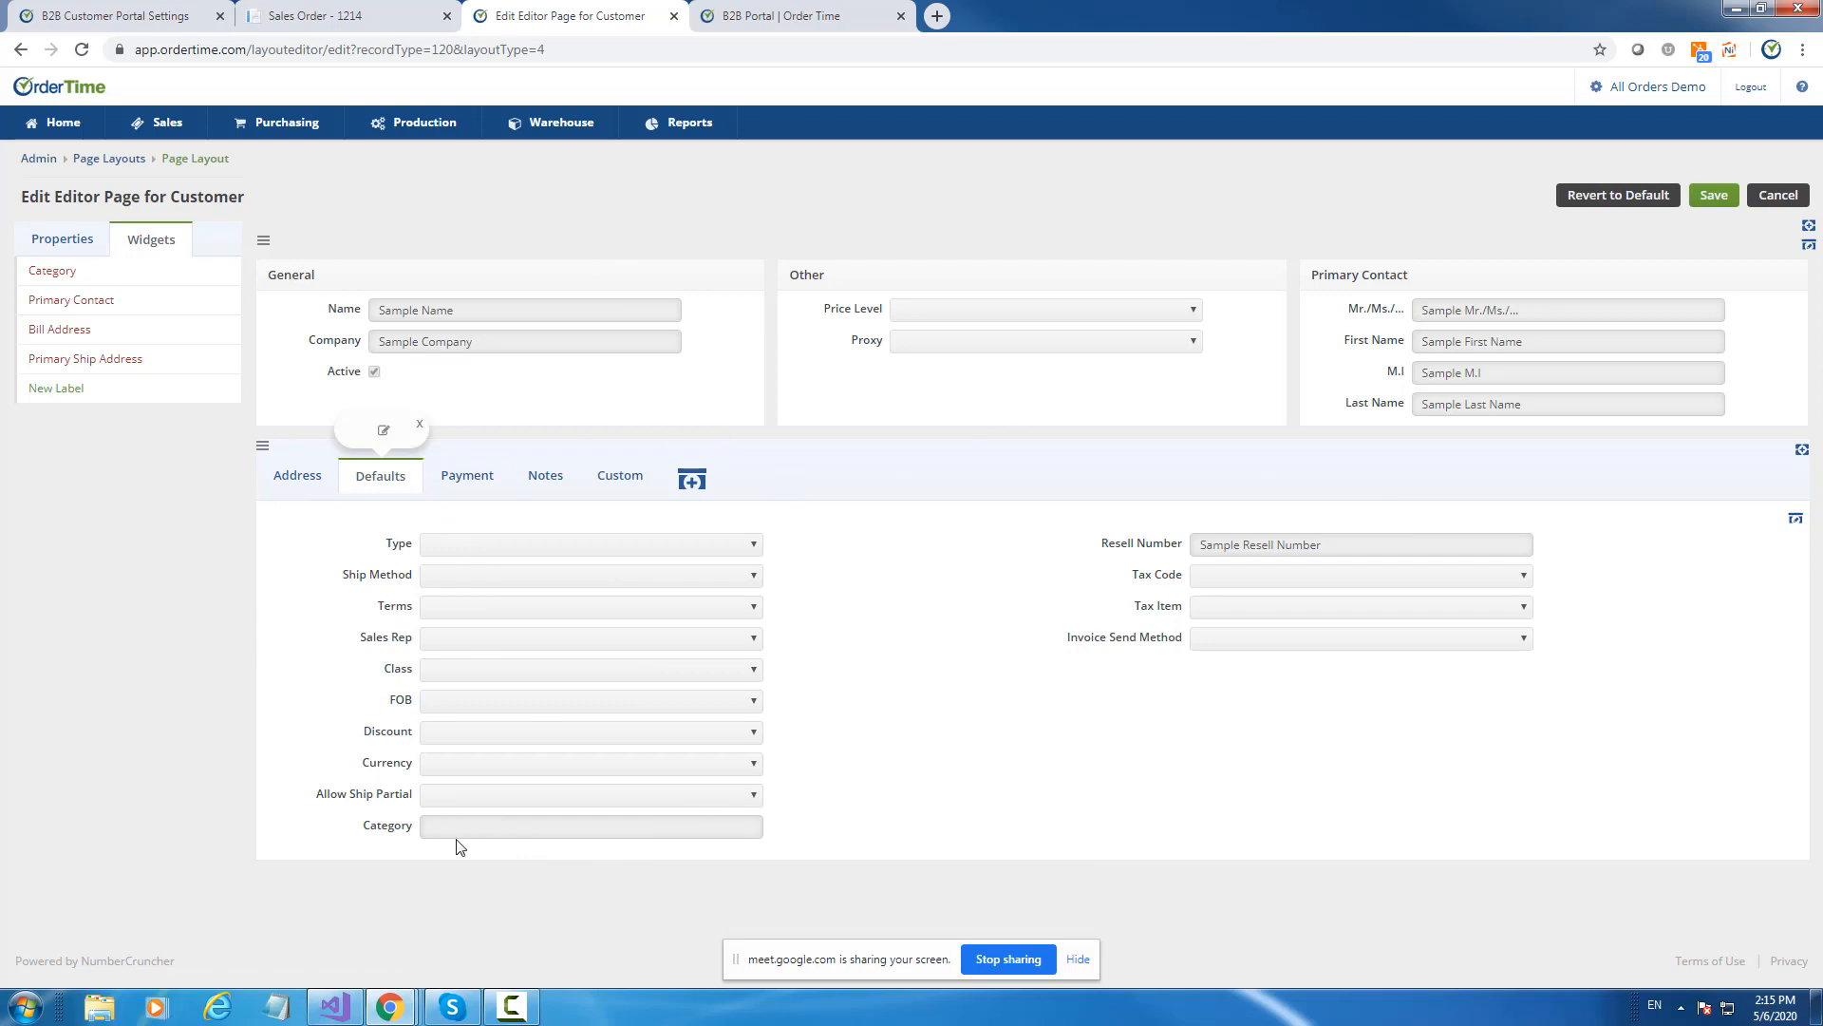
Open the Customers list from Open Full List and edit the test customer.
click(61, 128)
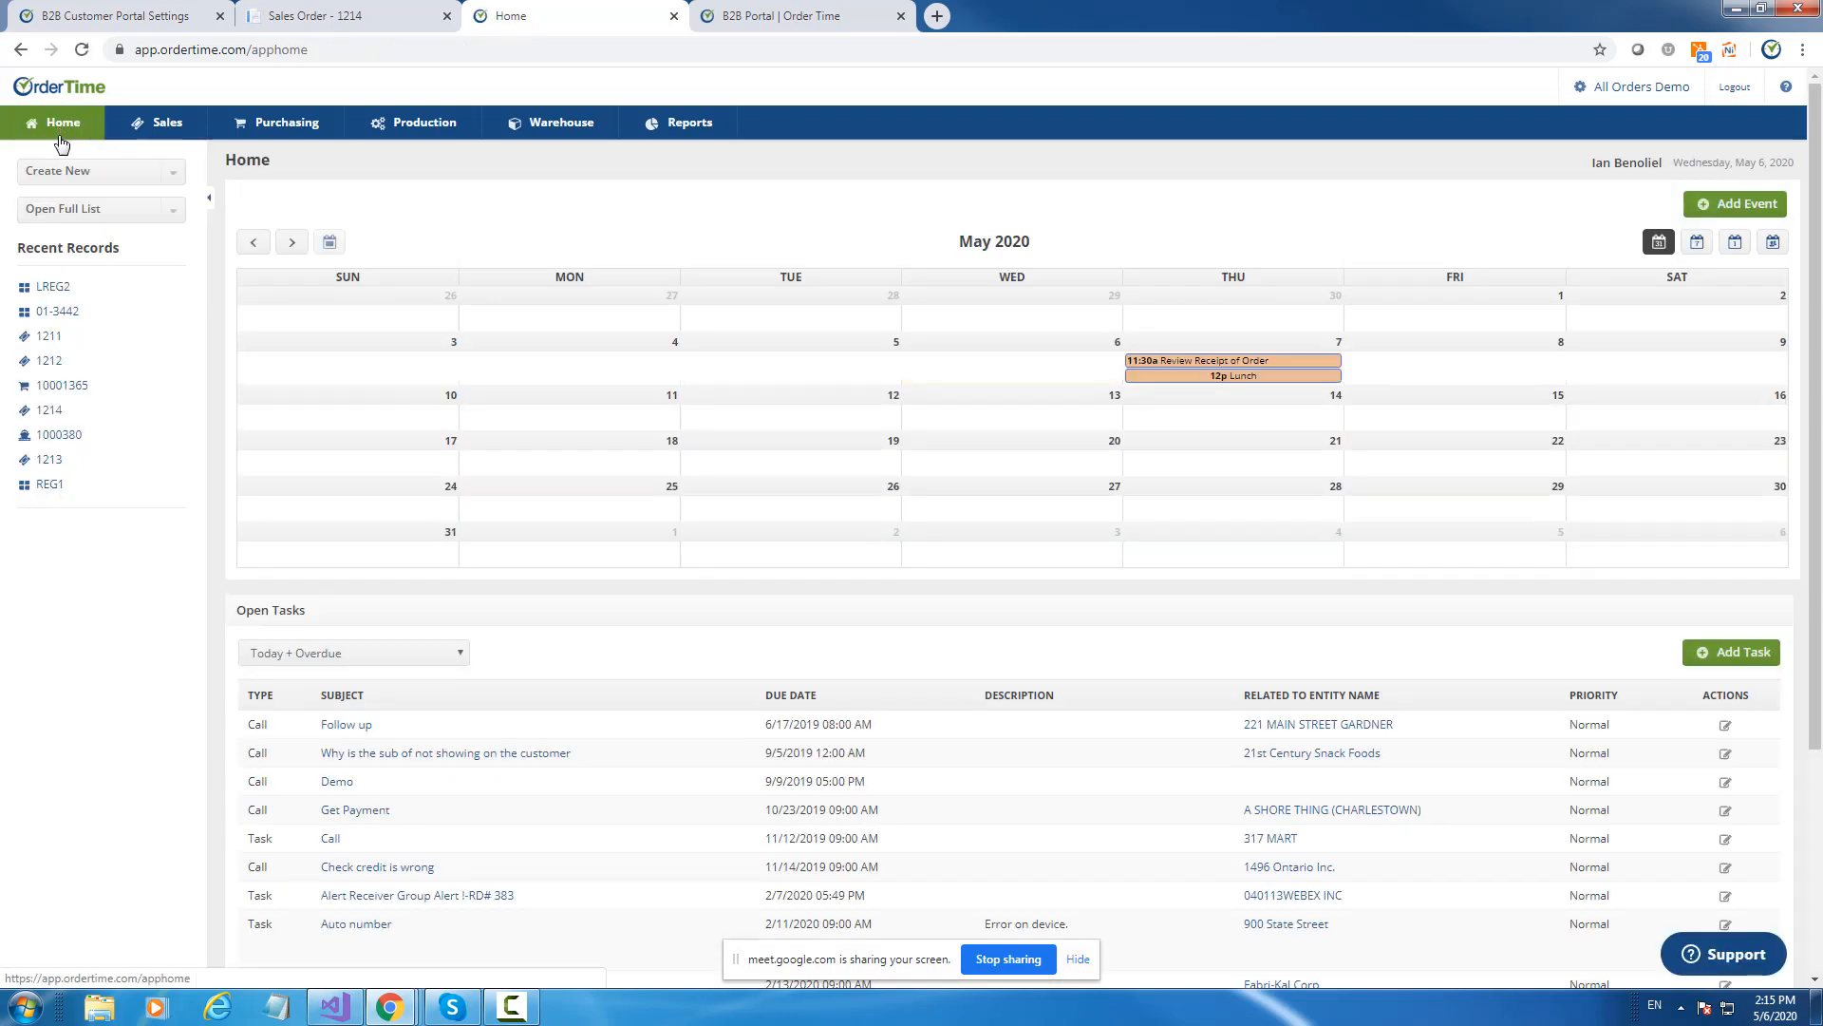
click(118, 210)
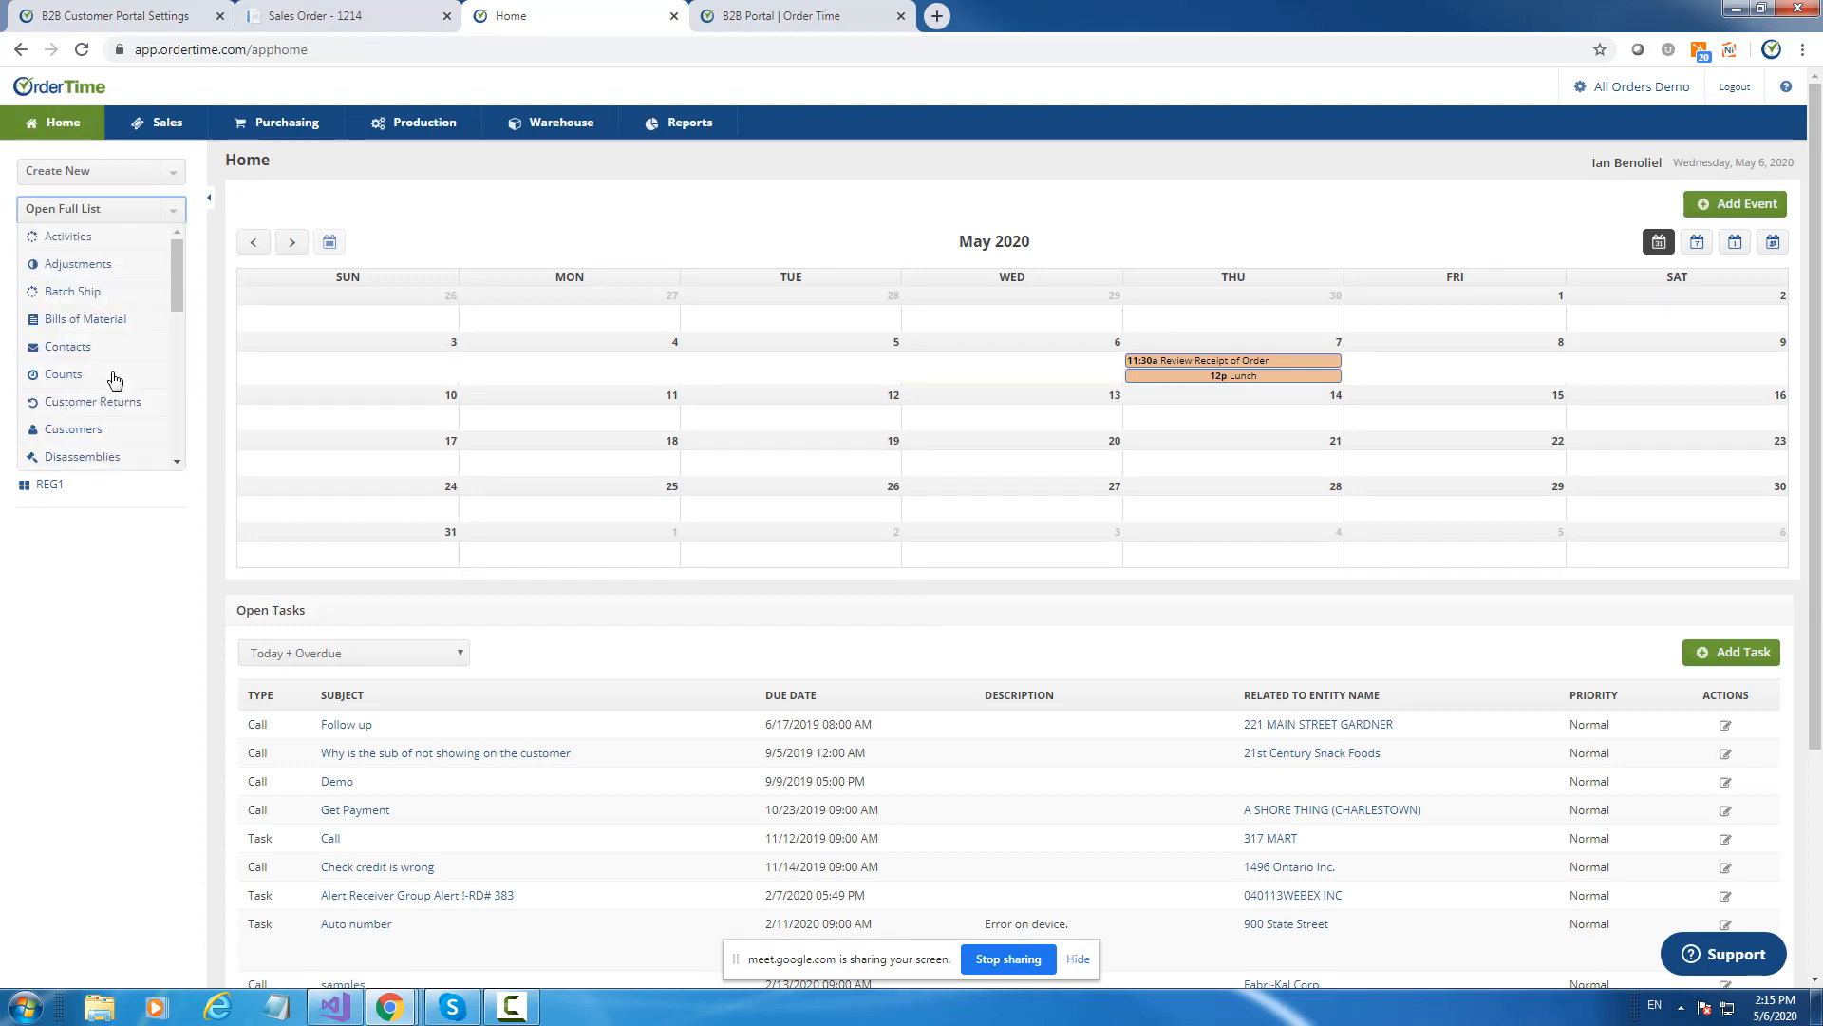
scroll(120, 380, down, 2)
scroll(123, 380, up, 2)
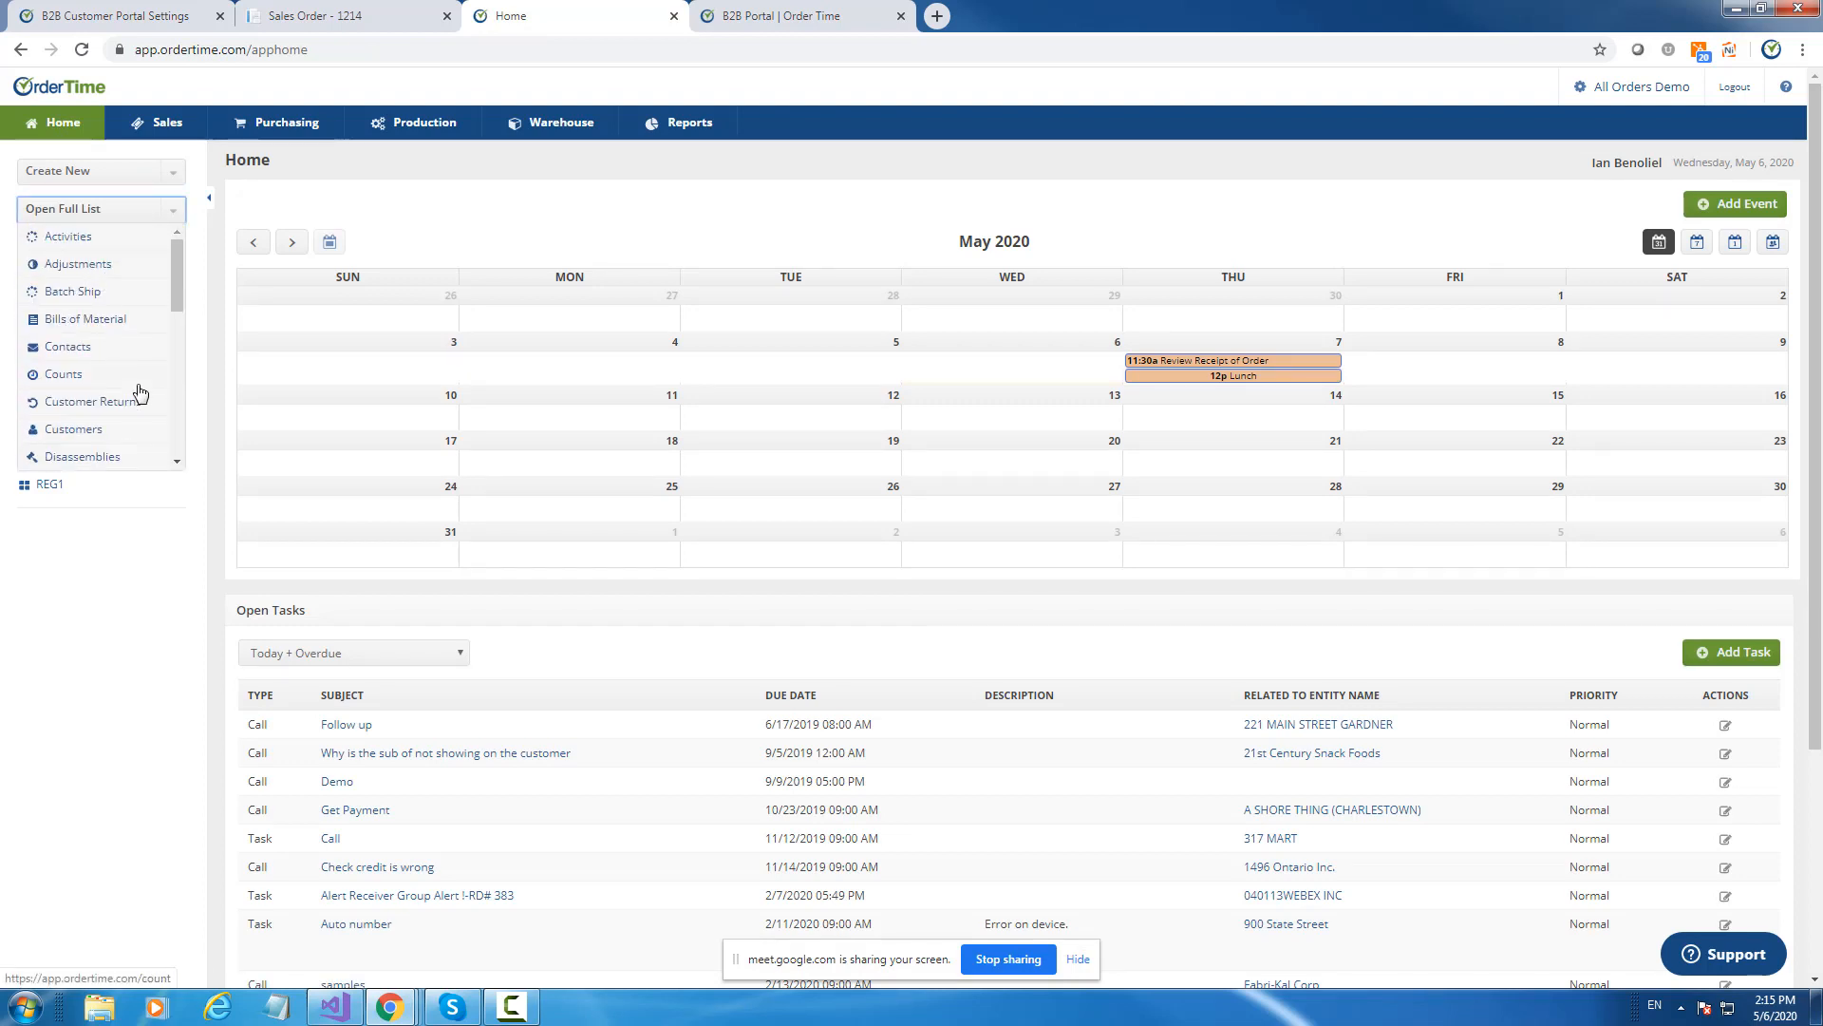
scroll(114, 384, down, 2)
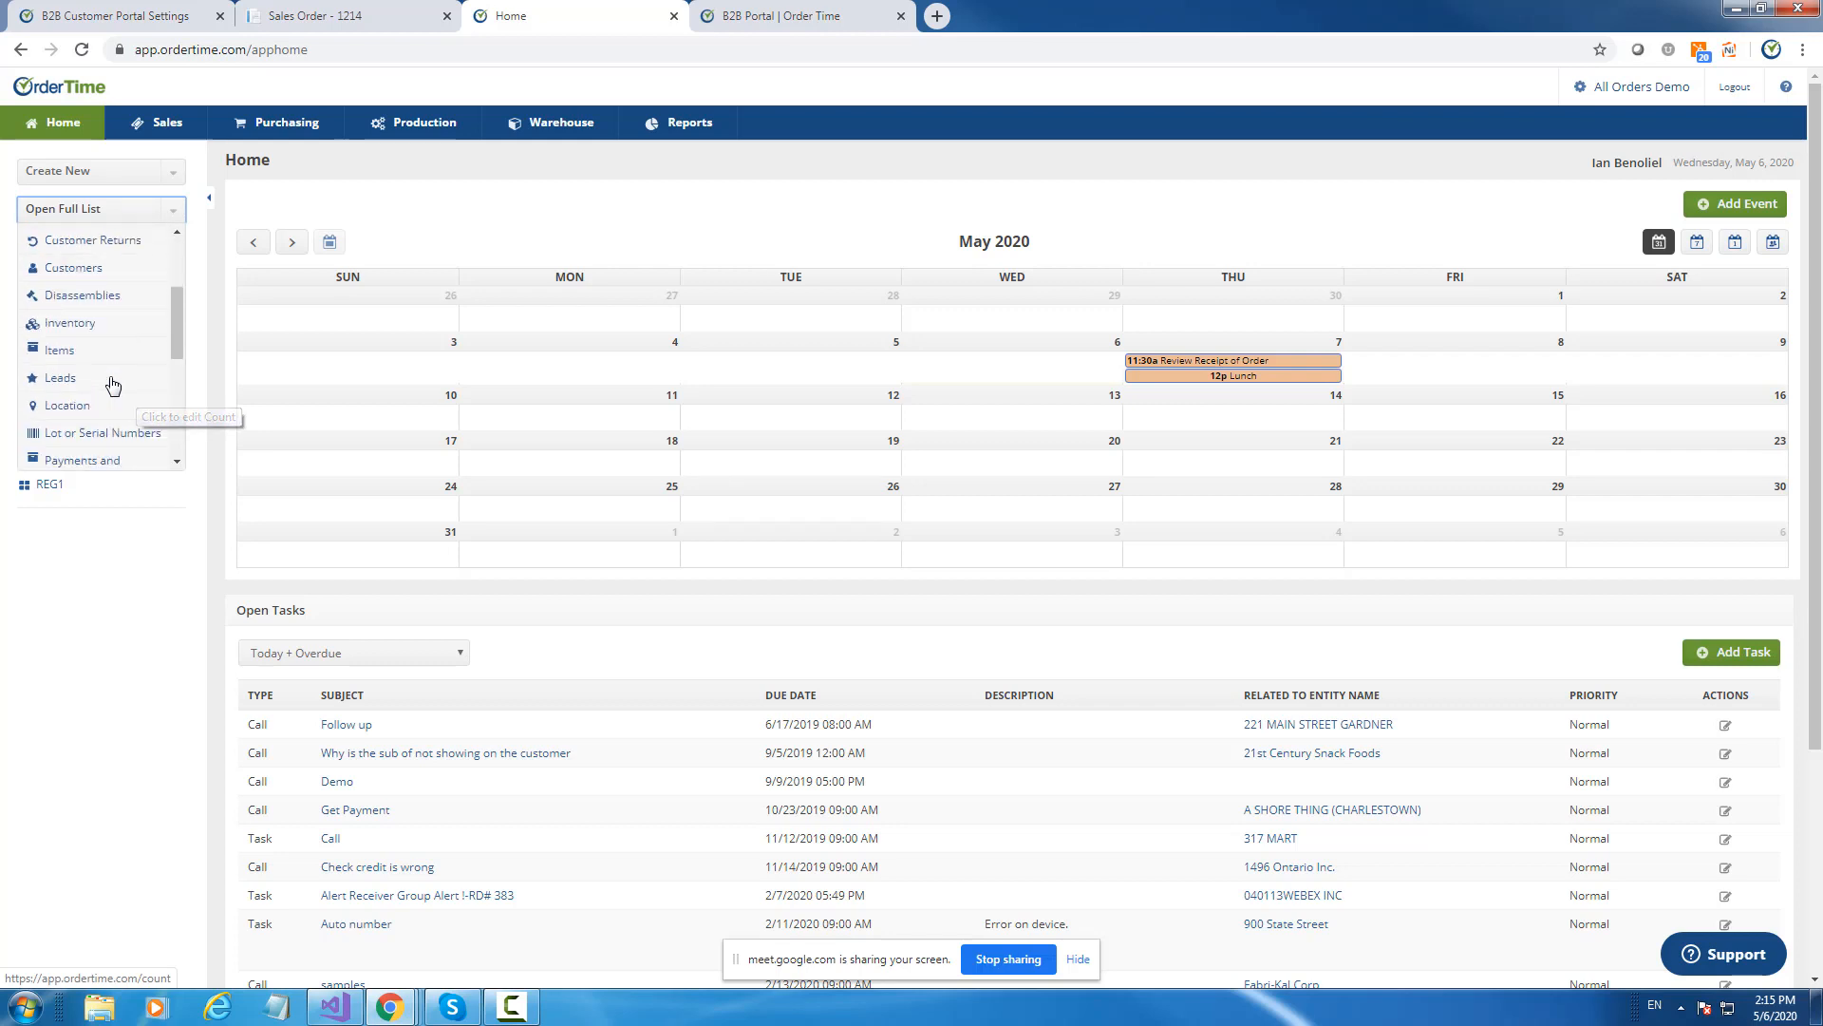
click(67, 244)
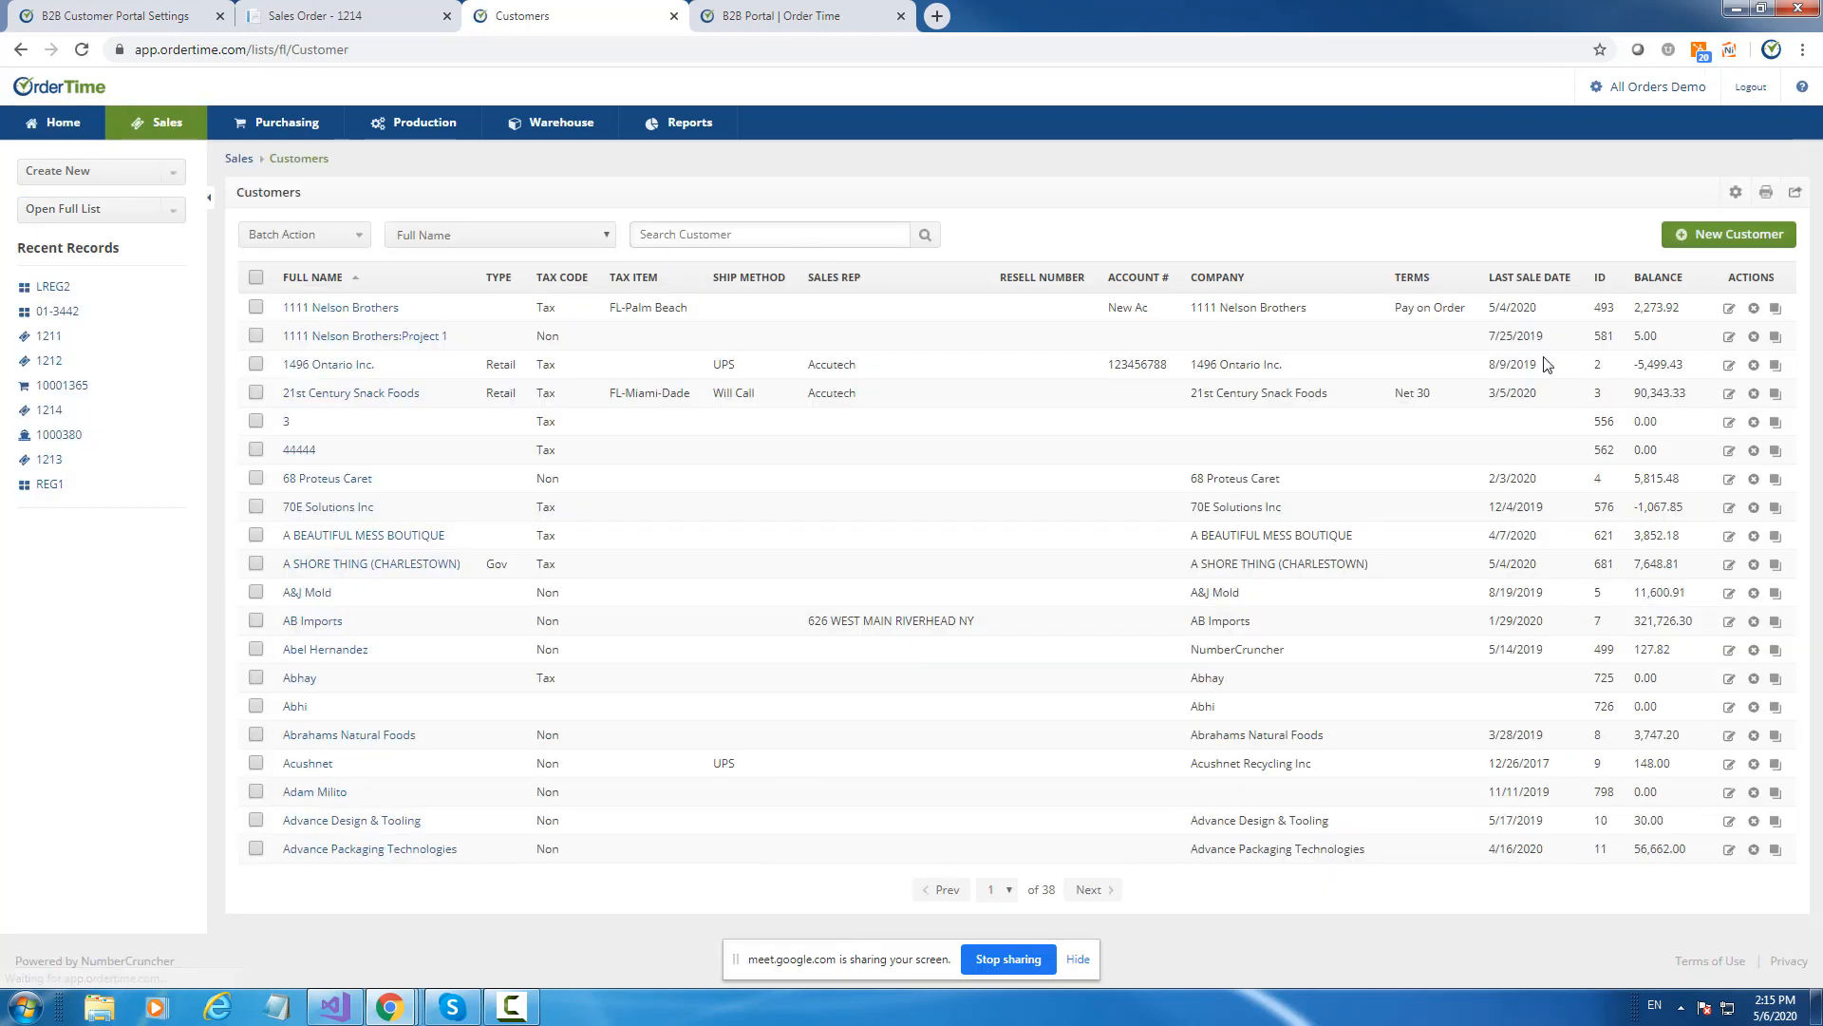
click(1730, 453)
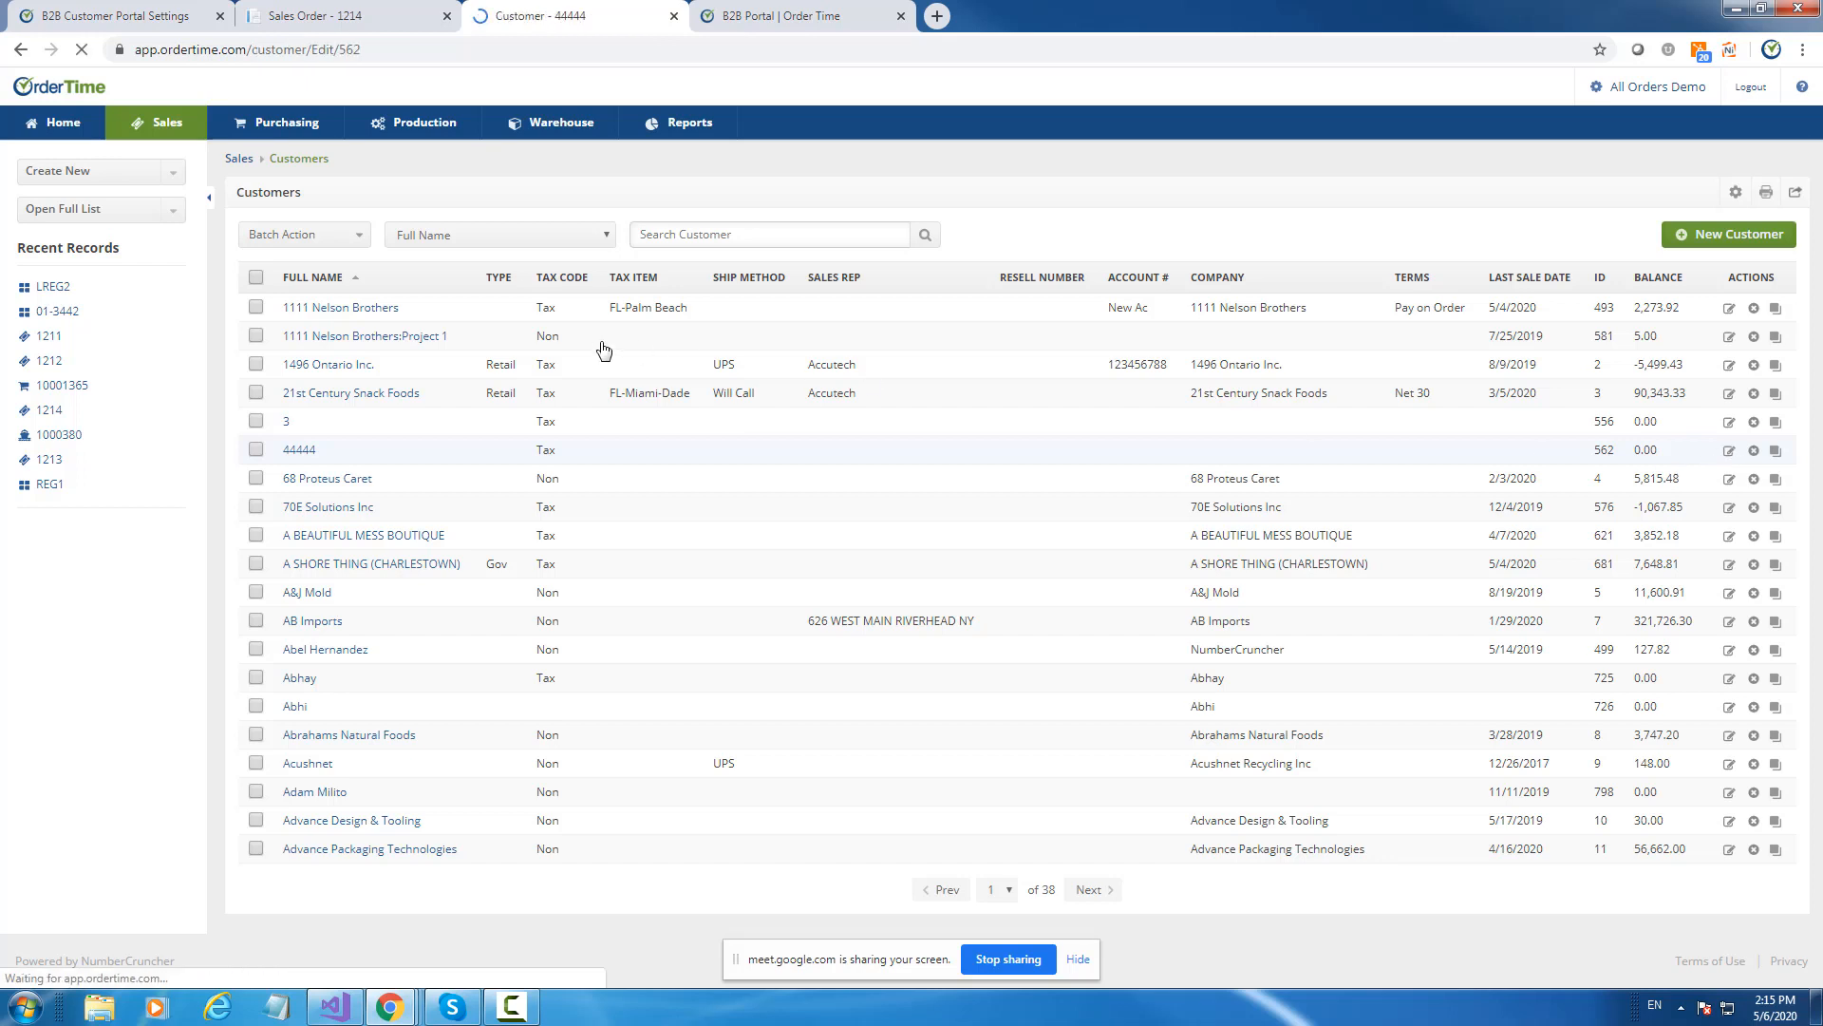
Set the customer's default Category to Bars and save the record.
click(350, 415)
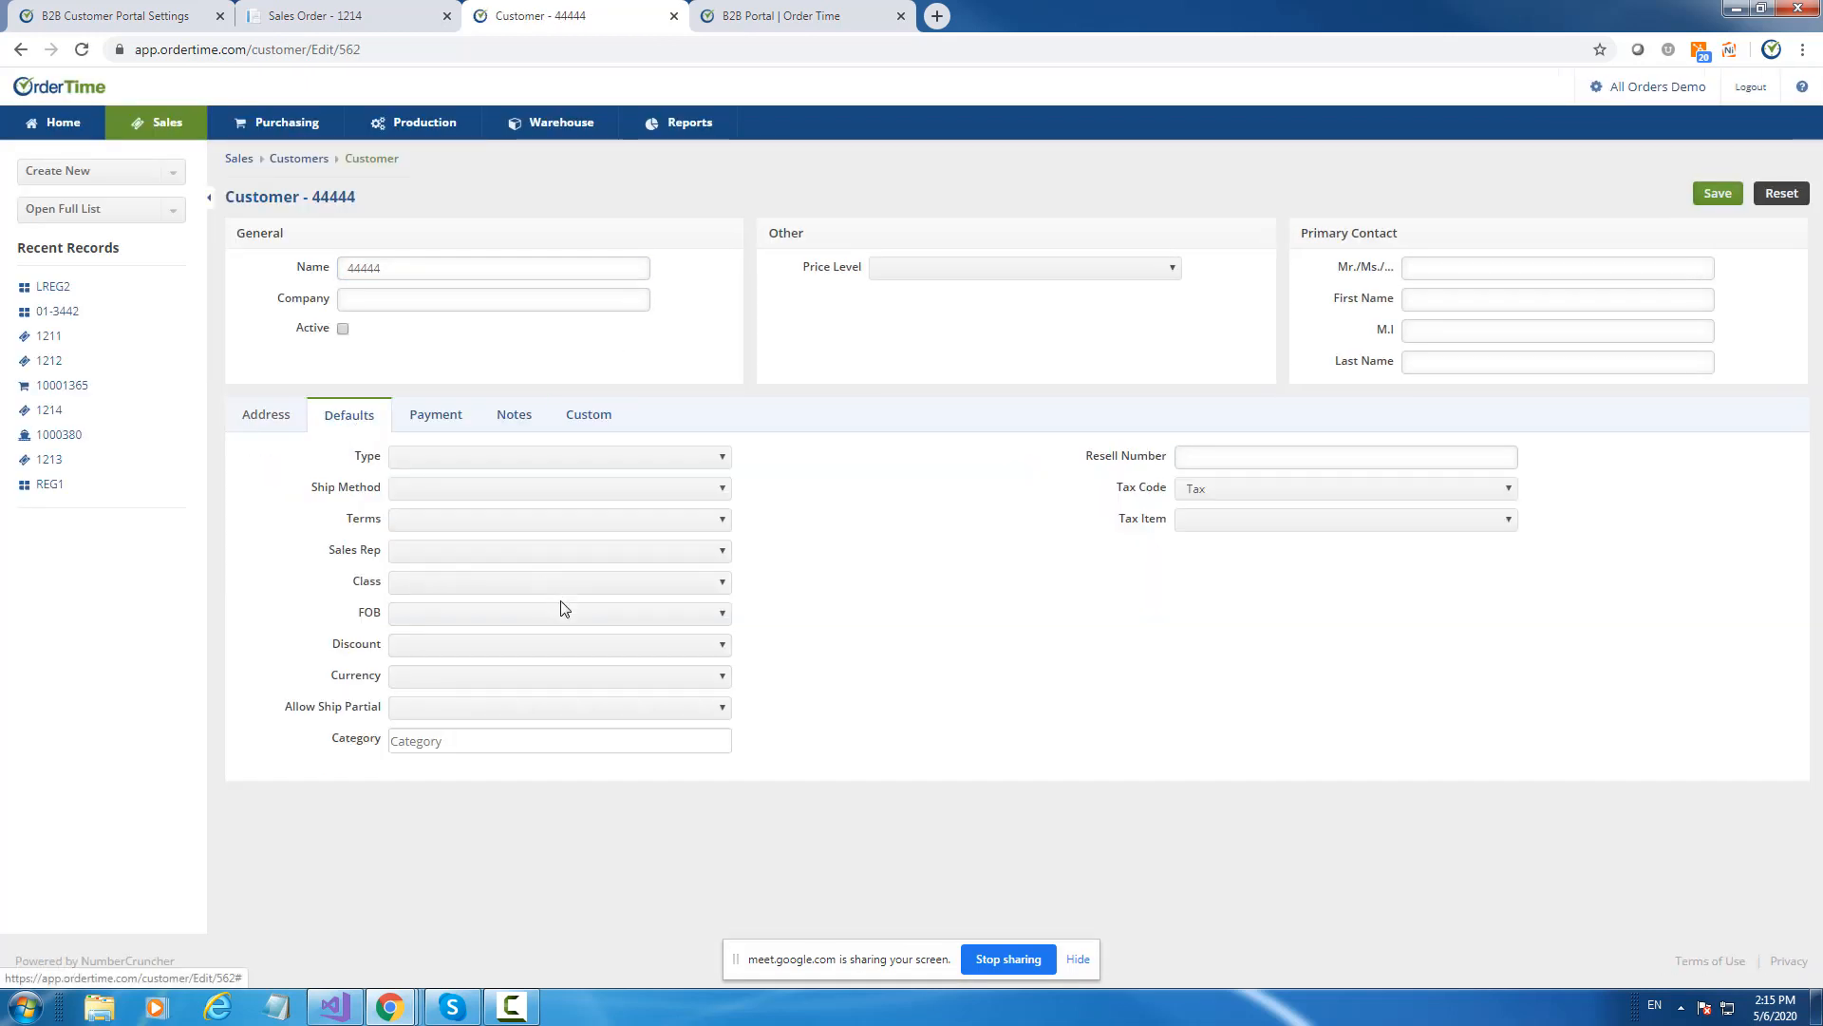
click(534, 741)
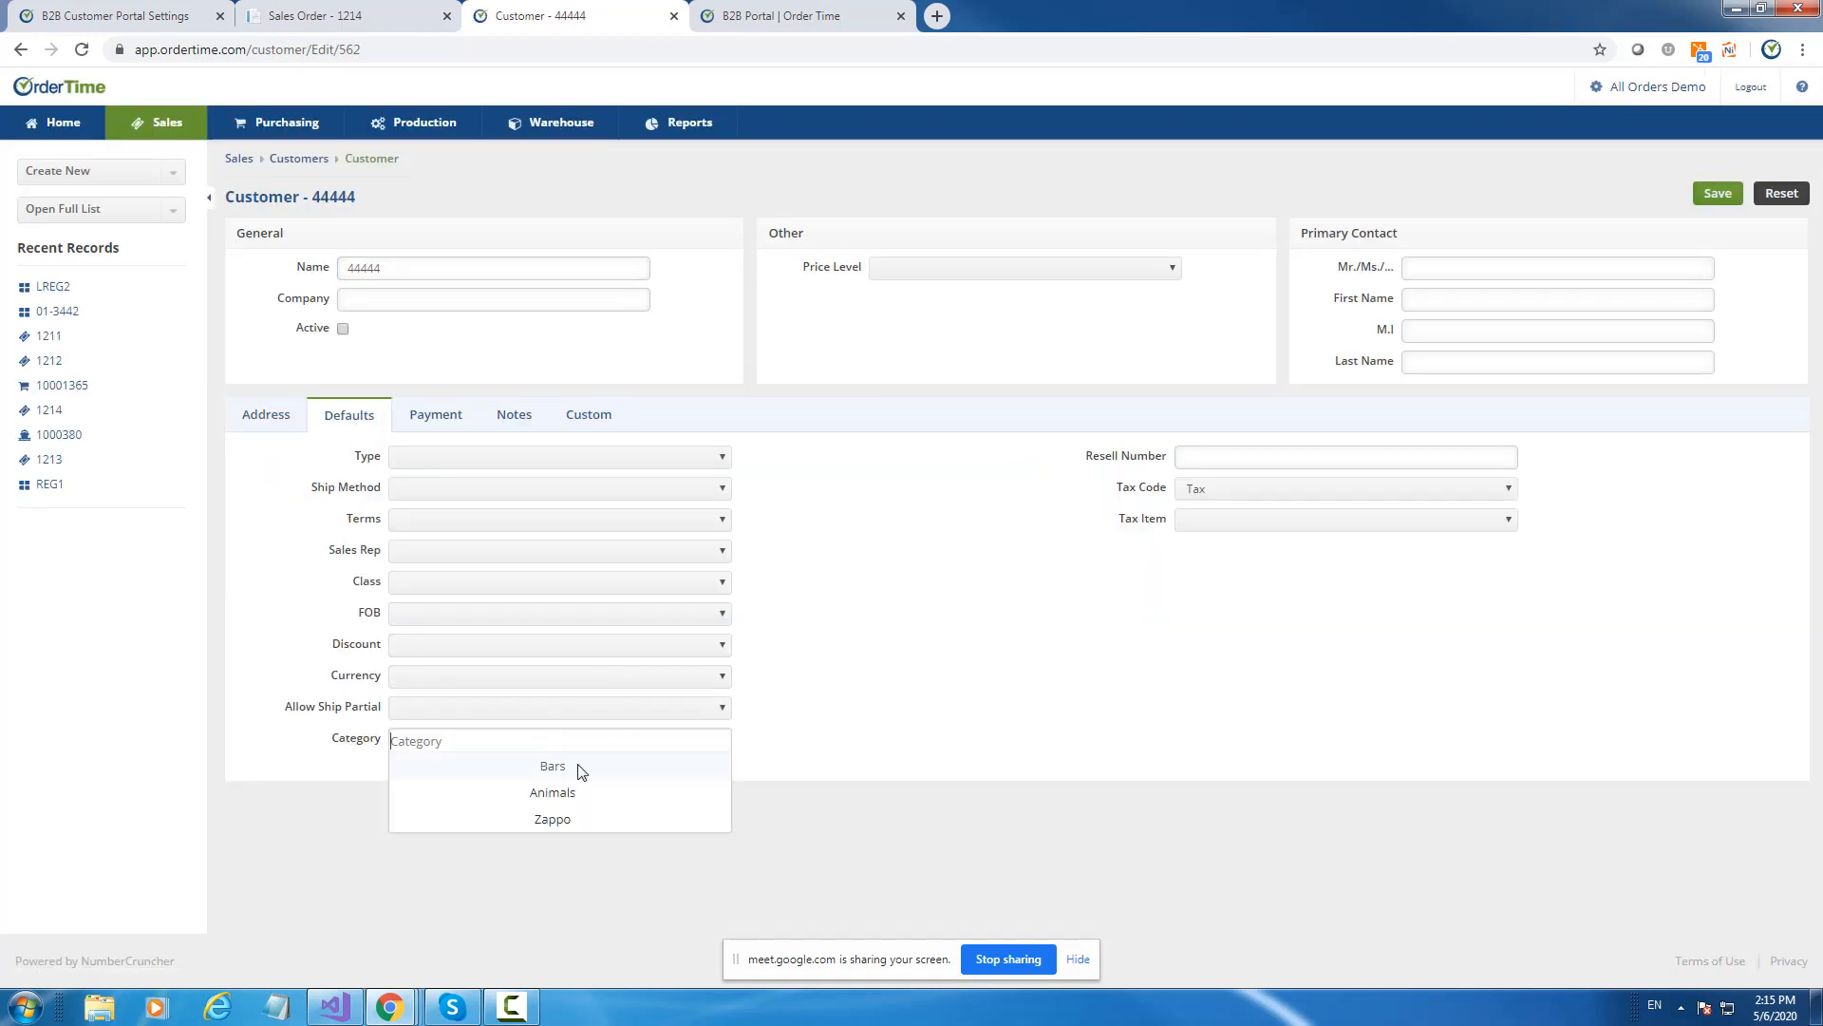
click(570, 767)
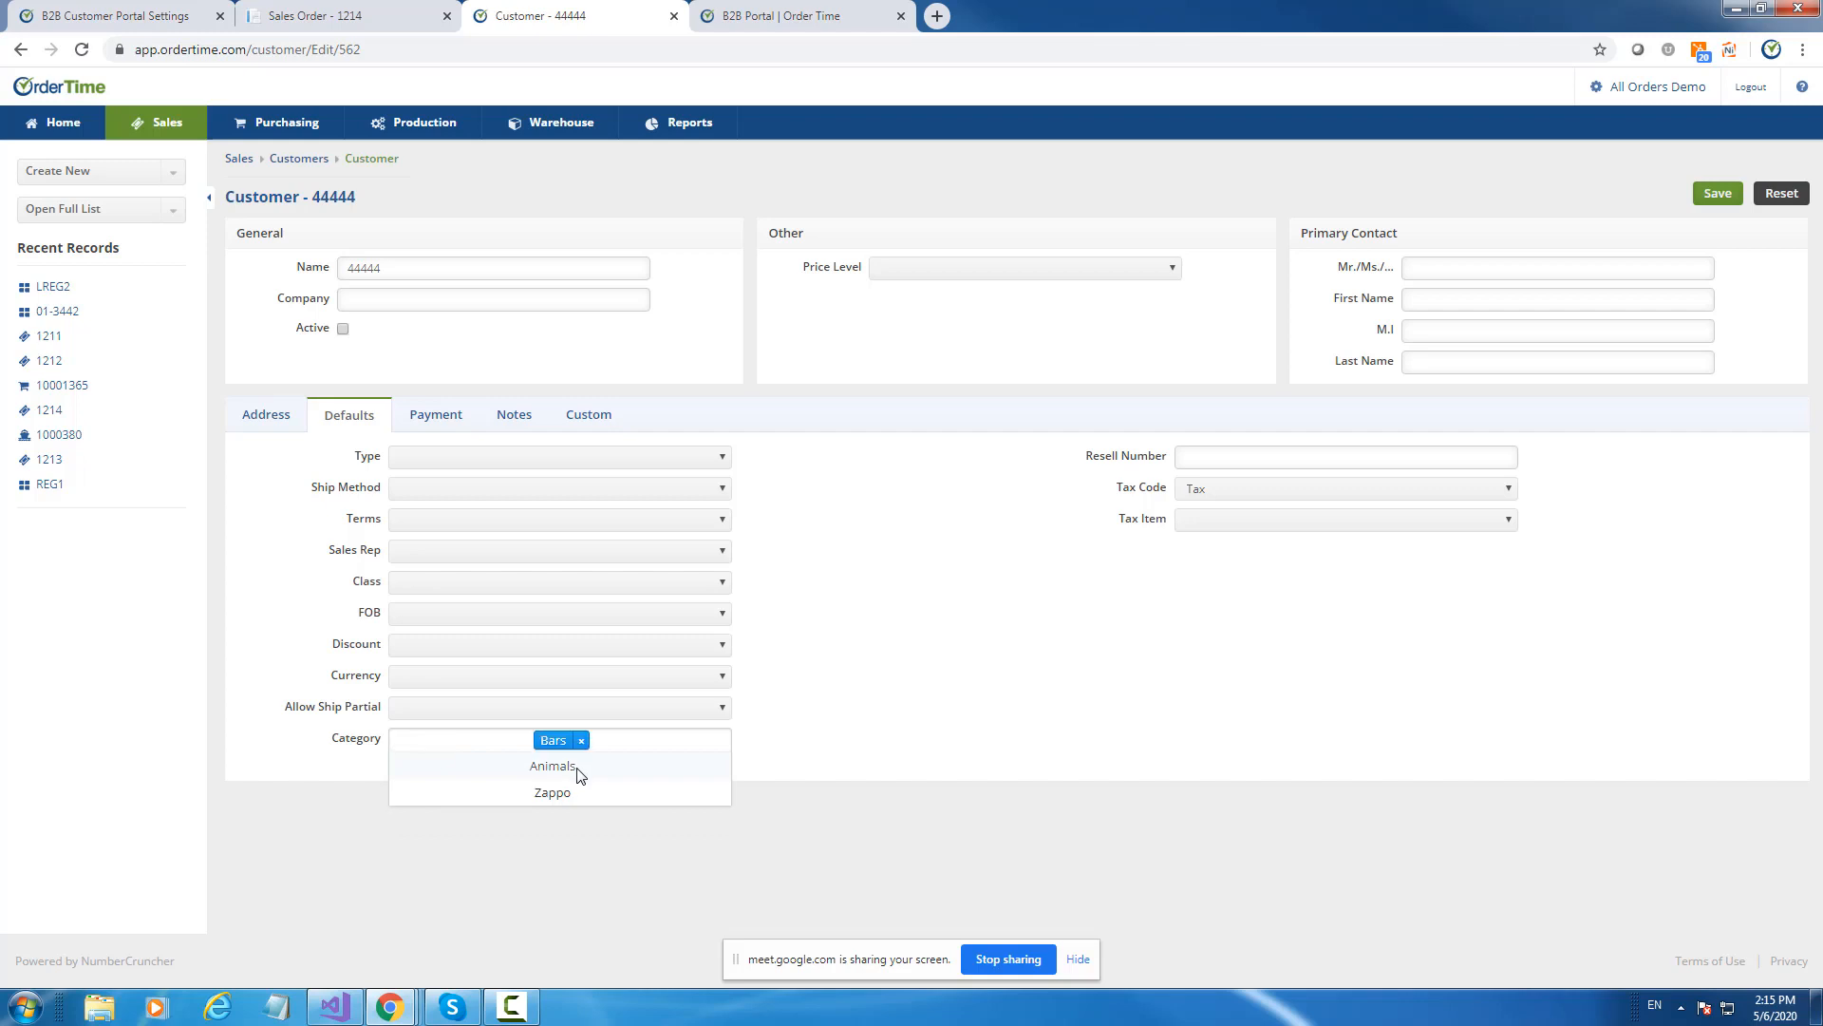
click(948, 772)
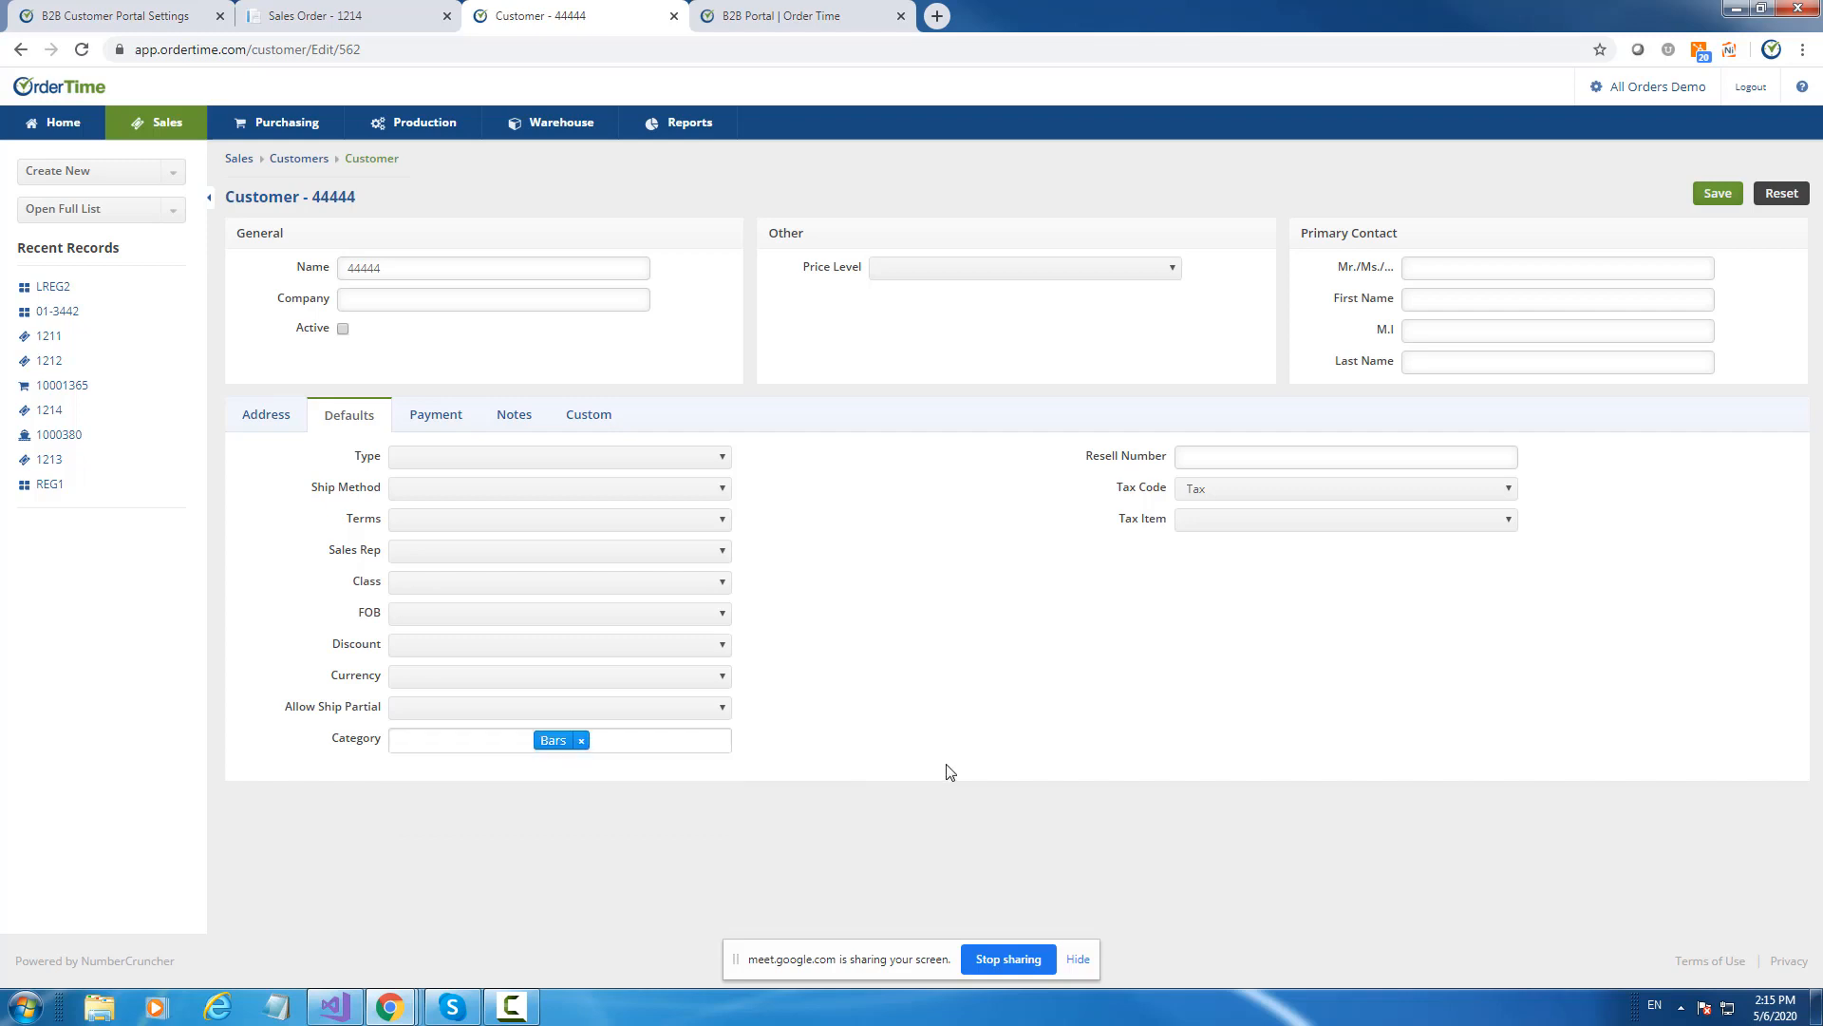
click(1717, 195)
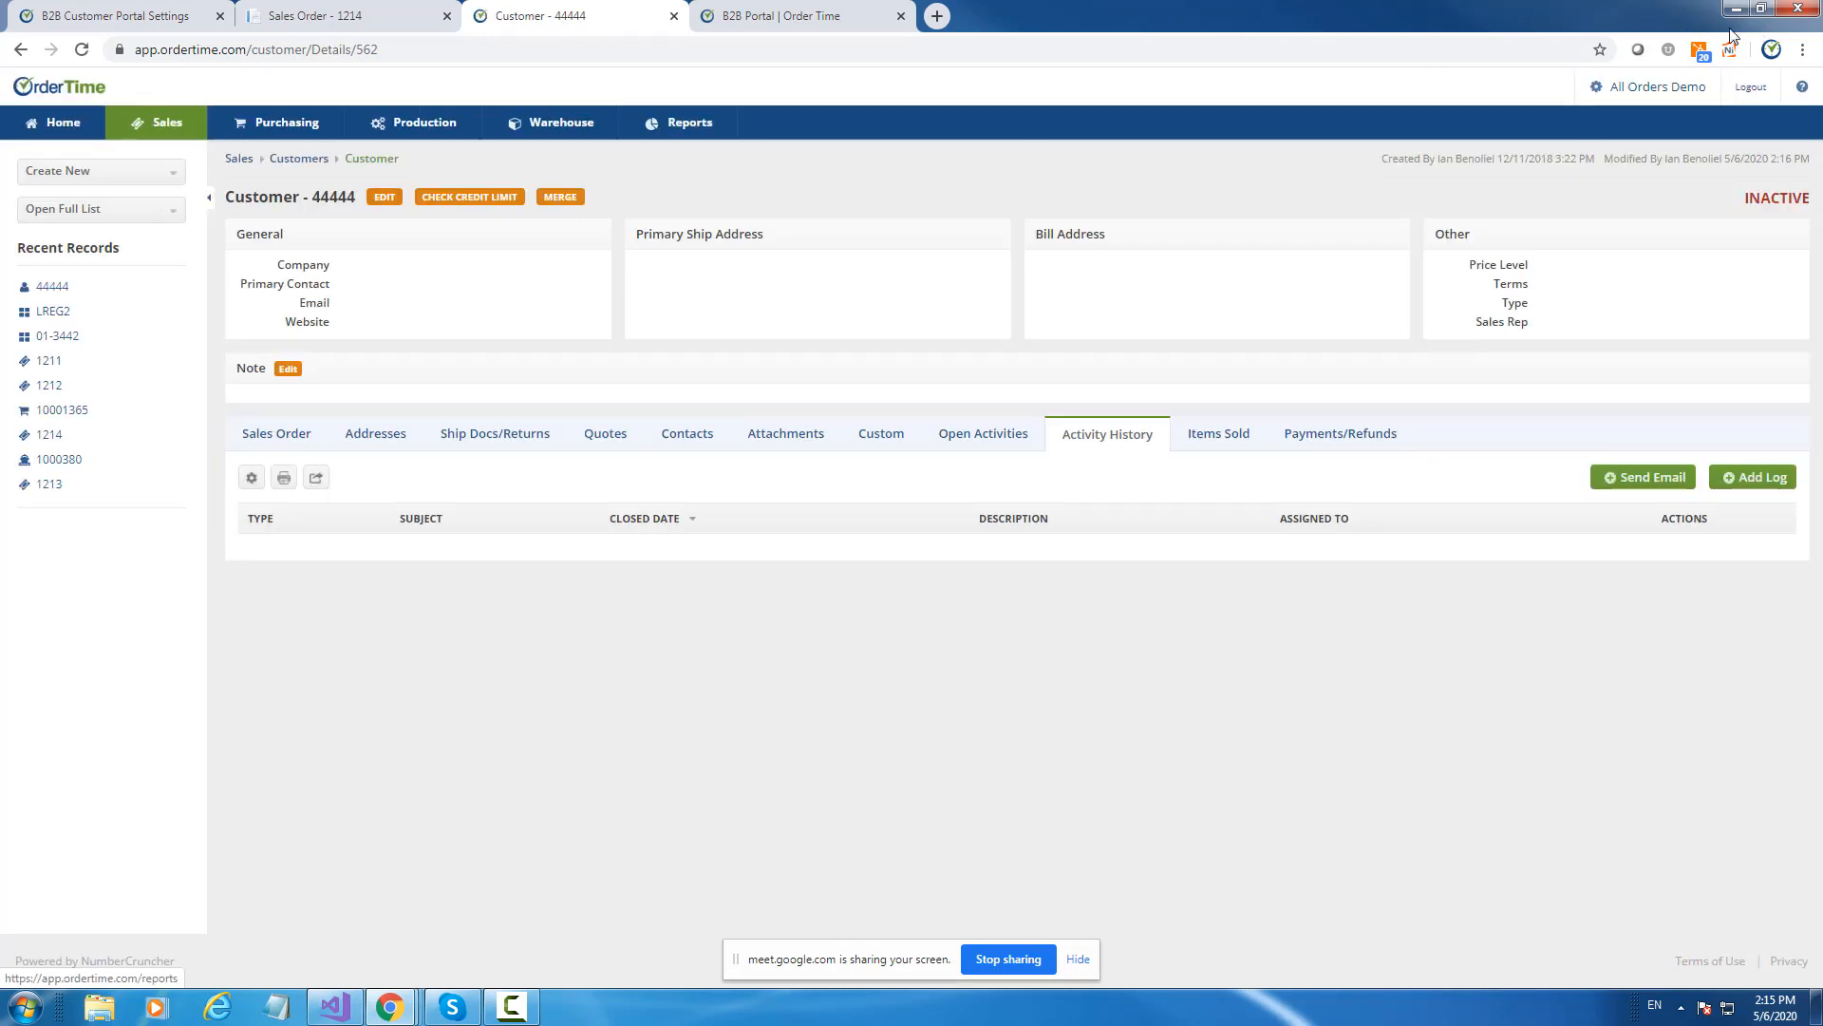
click(1611, 88)
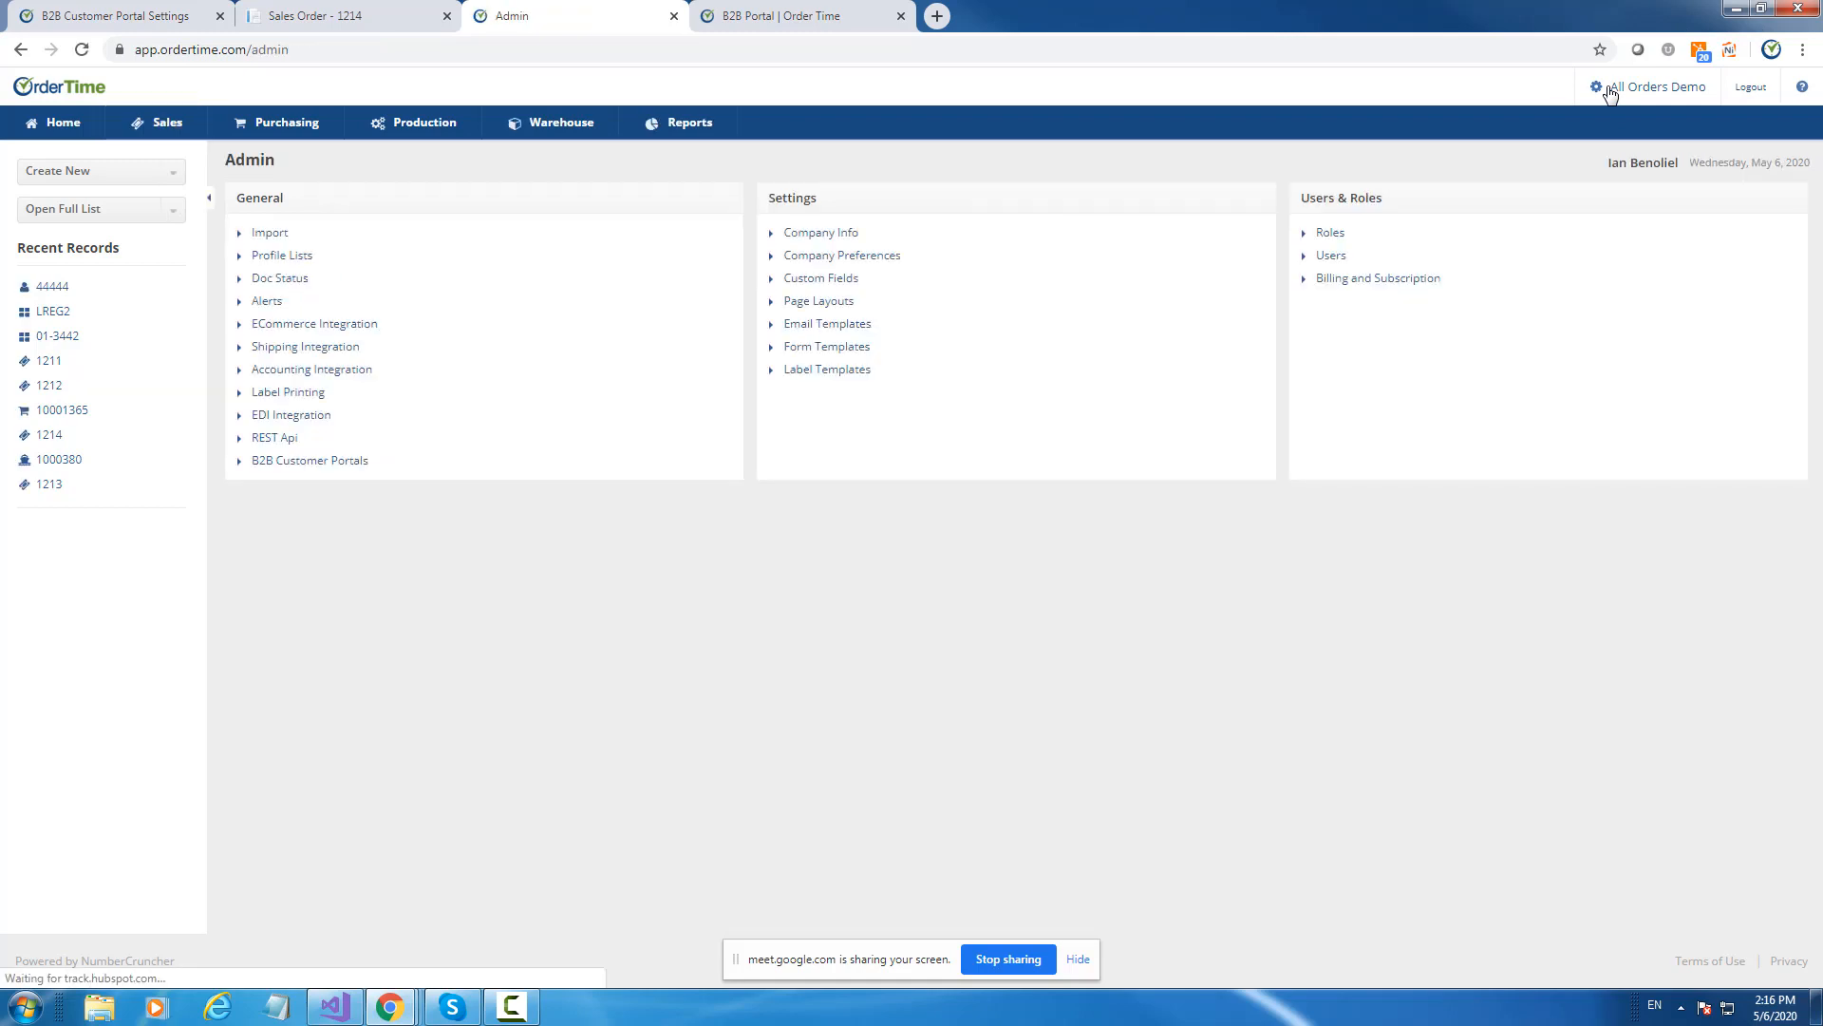
Go to Admin > Import and start a new import job.
click(279, 269)
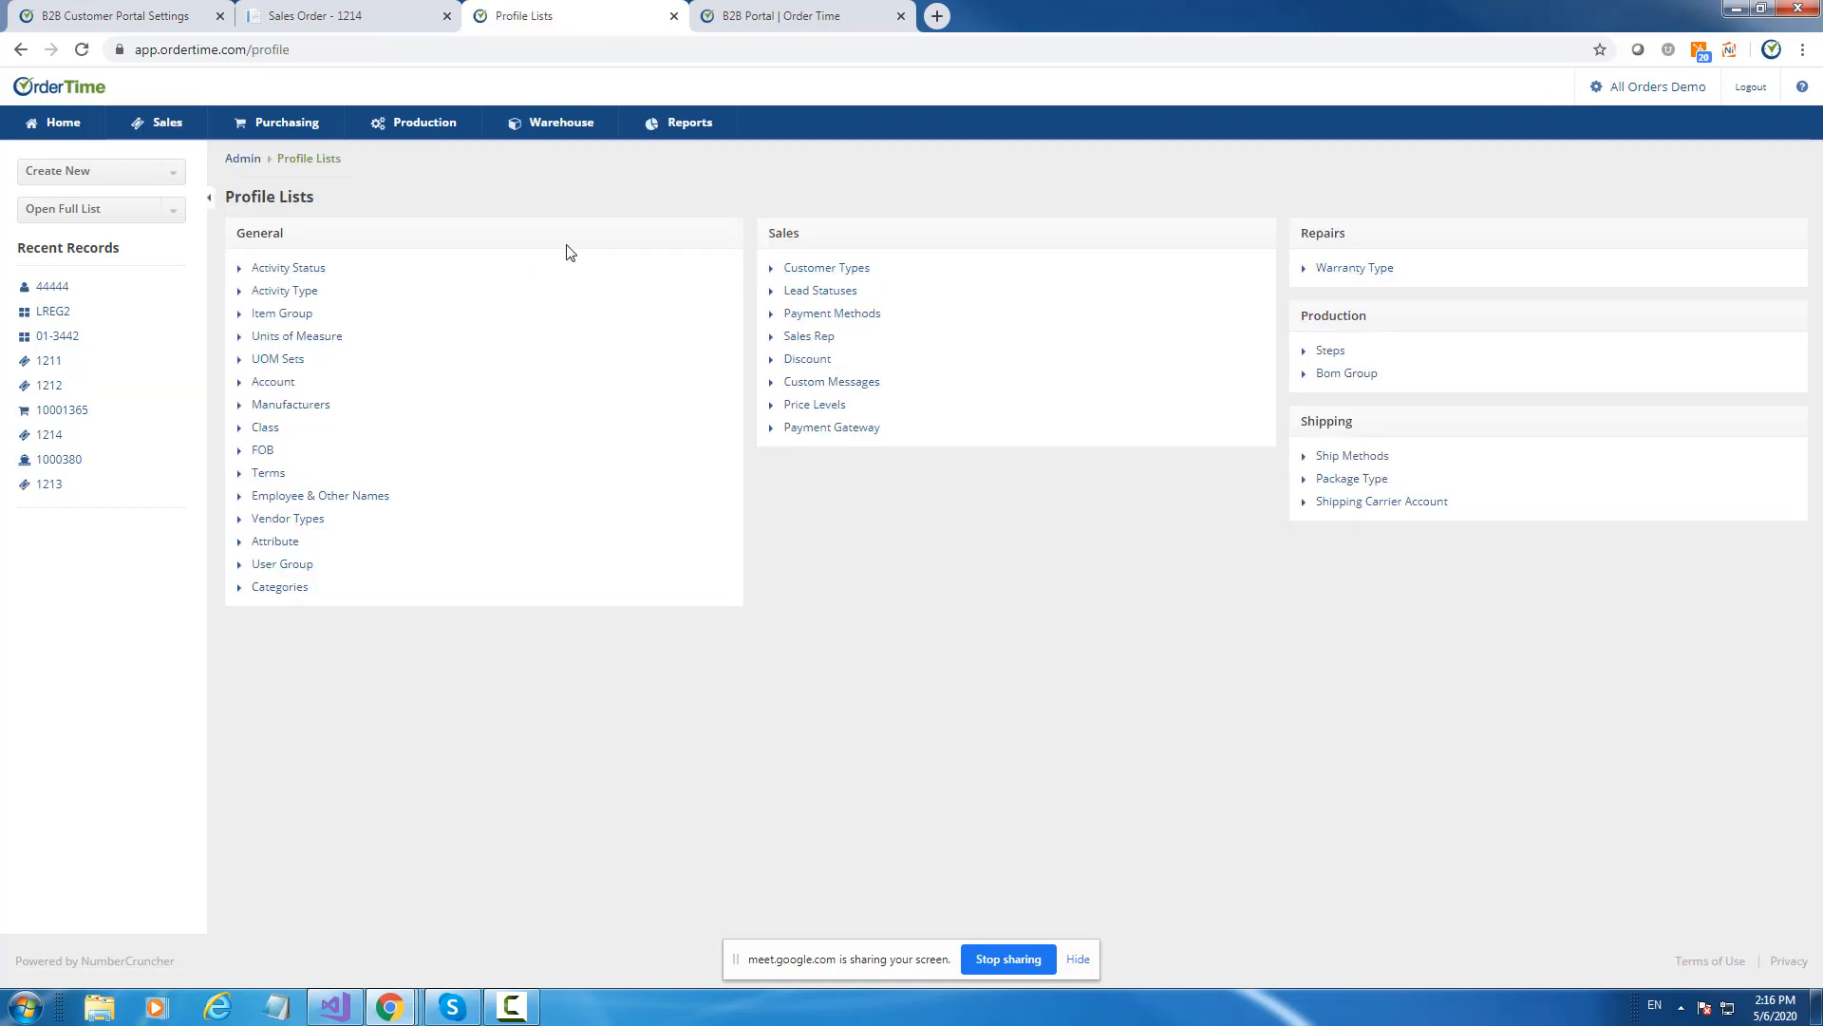
click(243, 159)
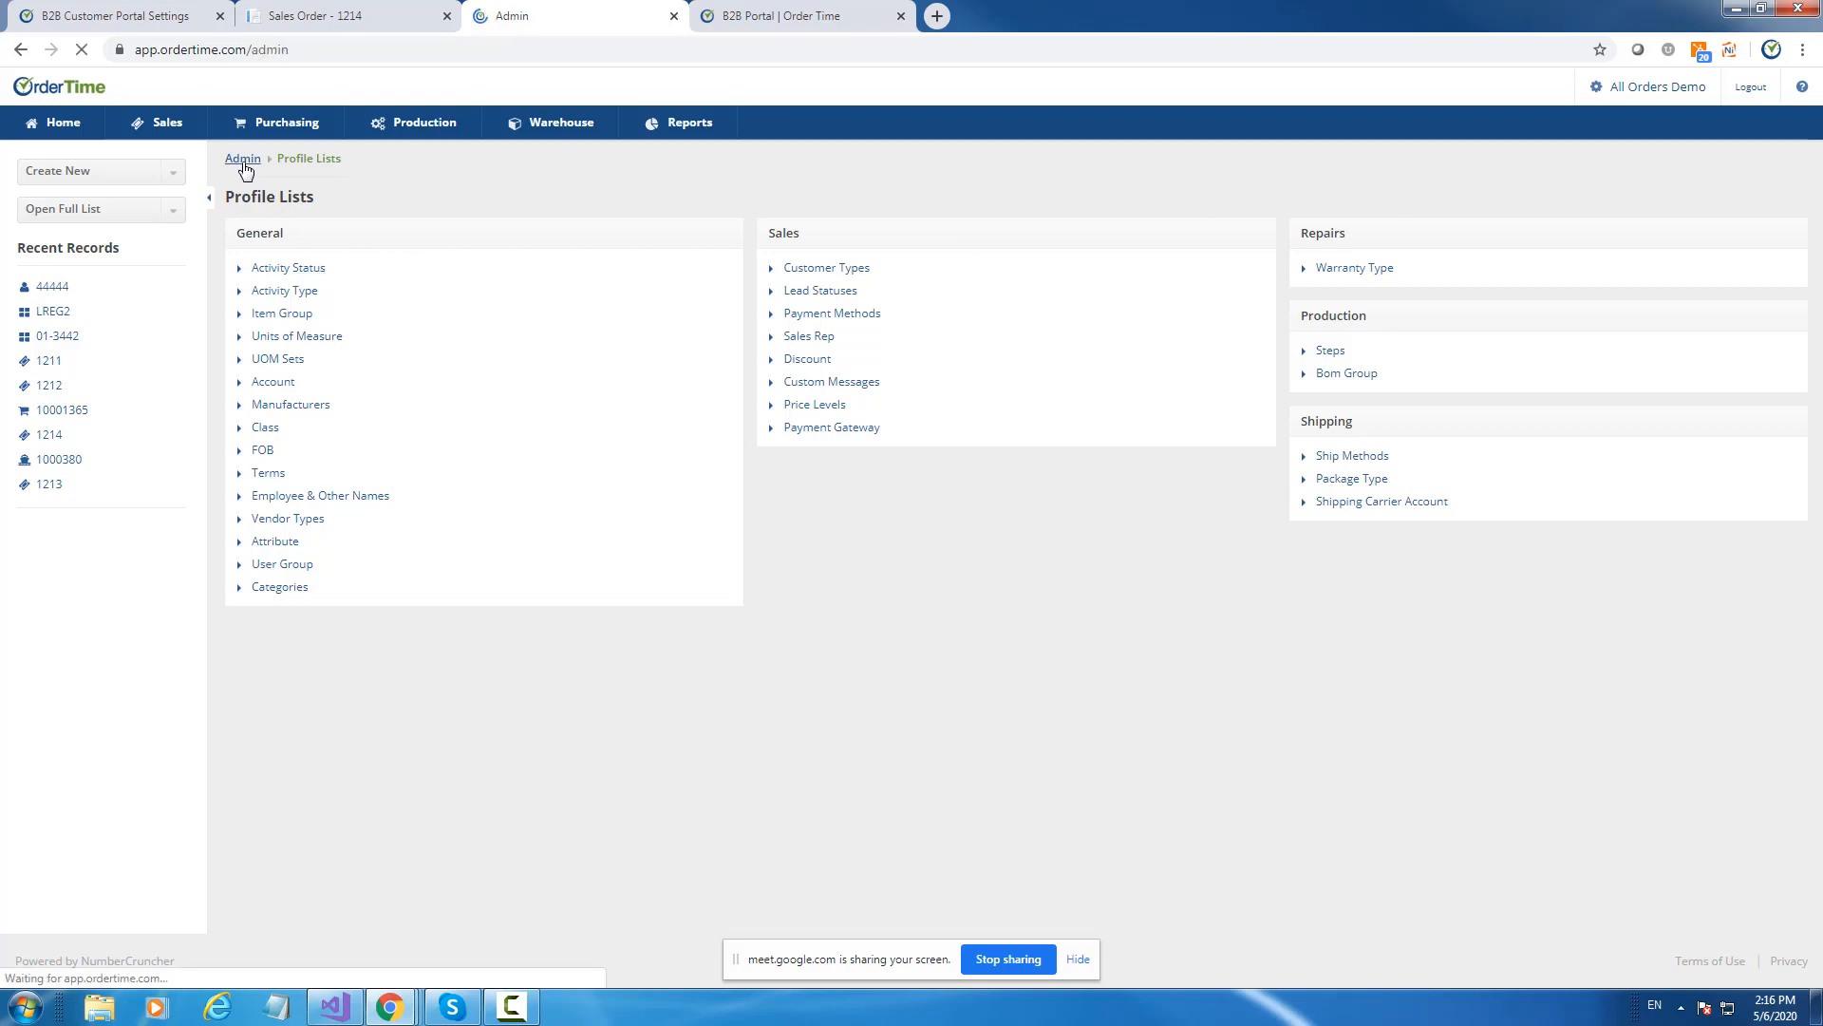
click(267, 233)
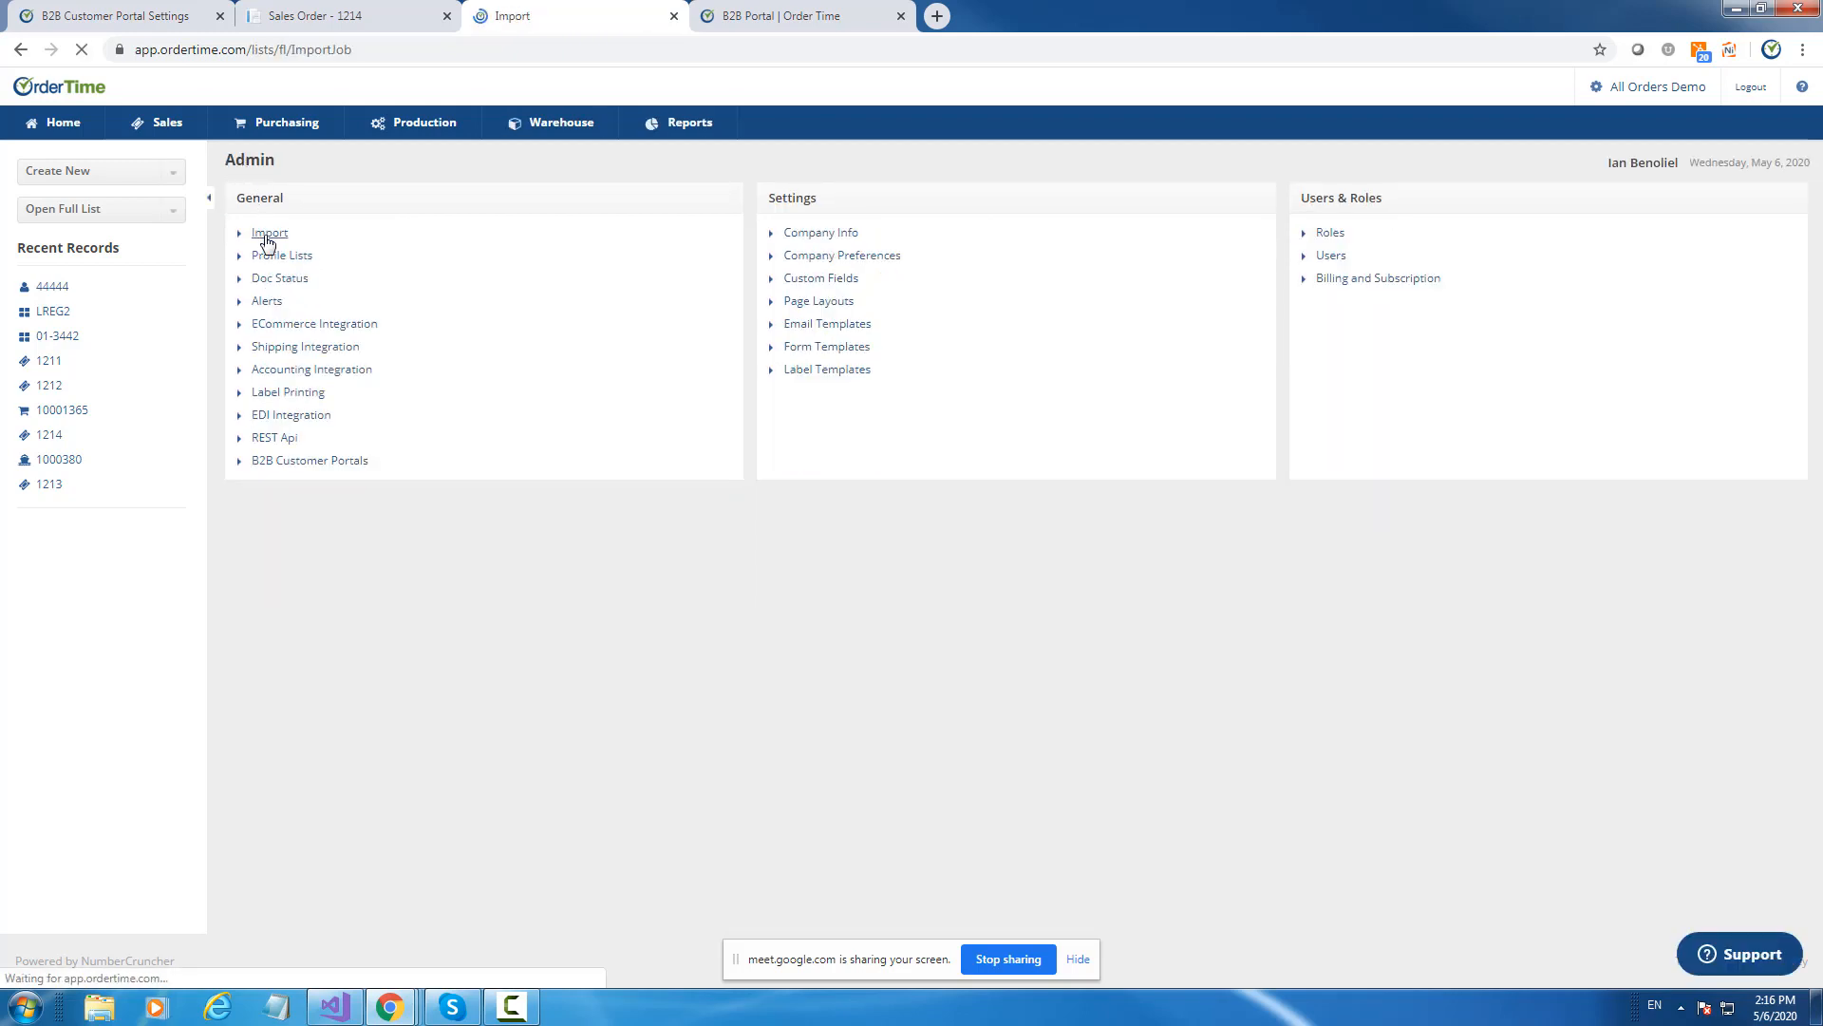
click(1708, 237)
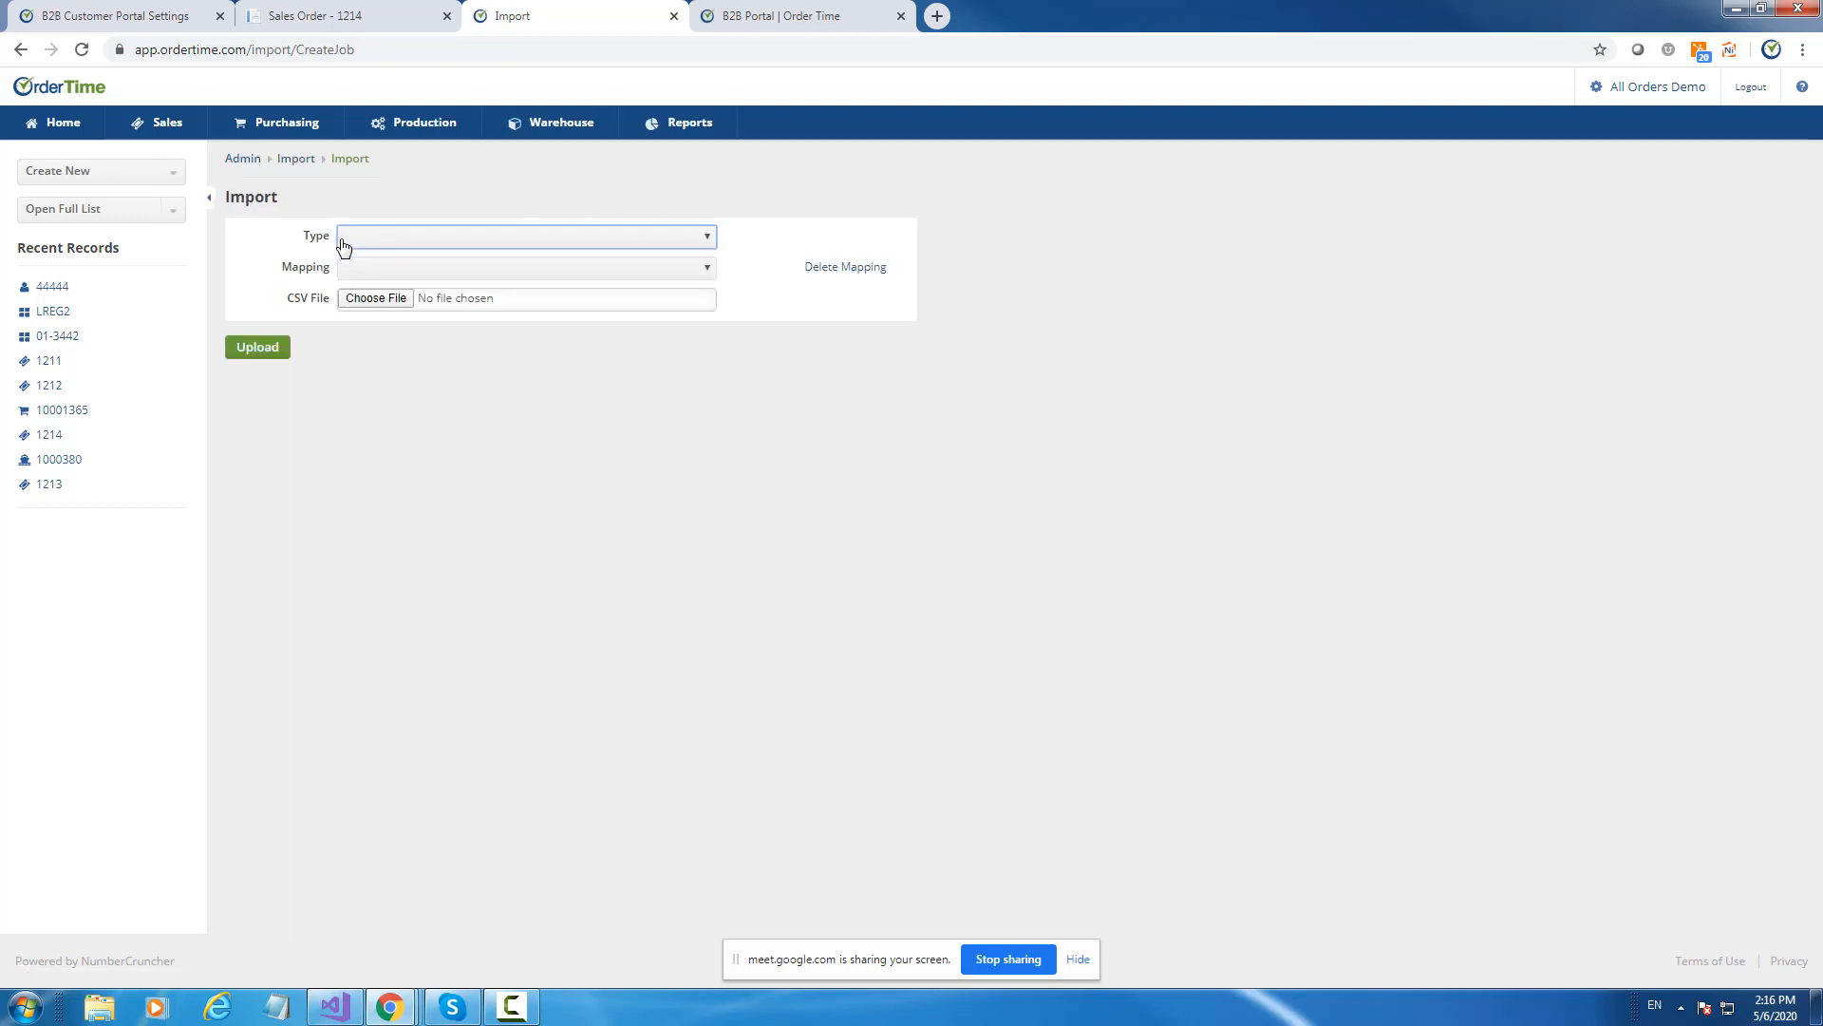
Set the import Type, trying Item Category before settling on Category.
click(406, 246)
click(402, 378)
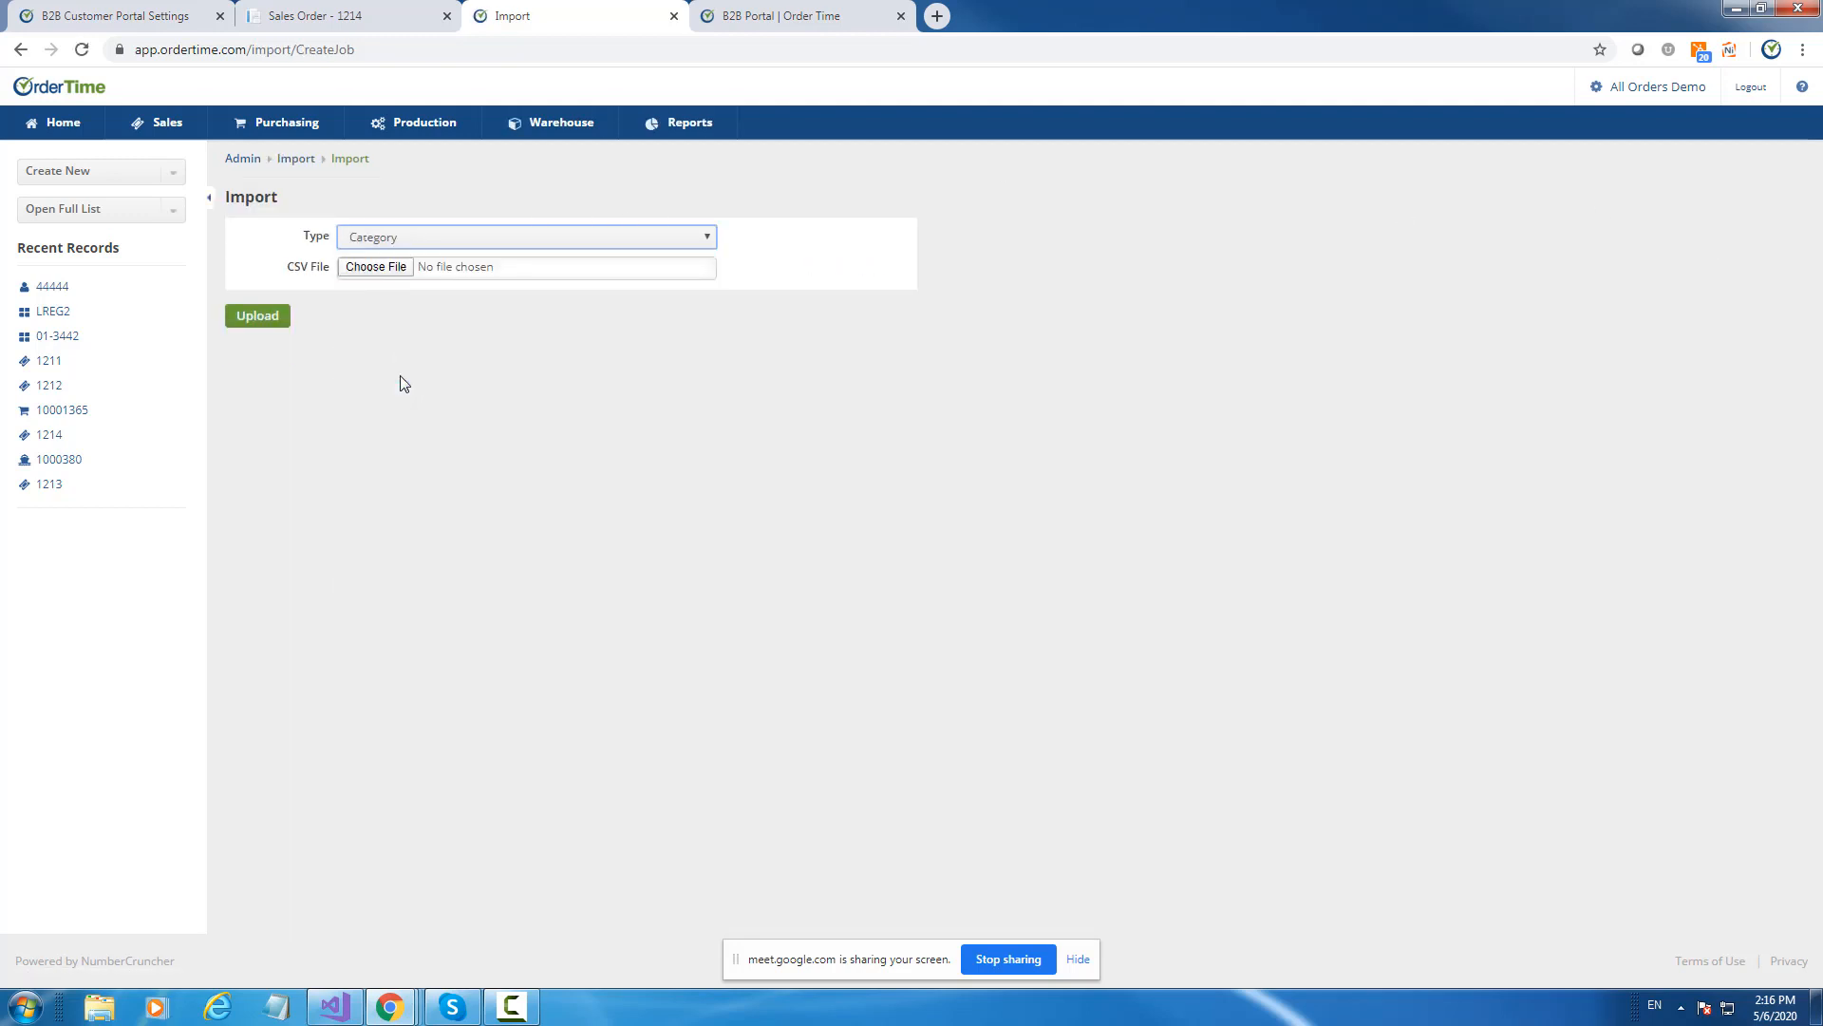
click(440, 246)
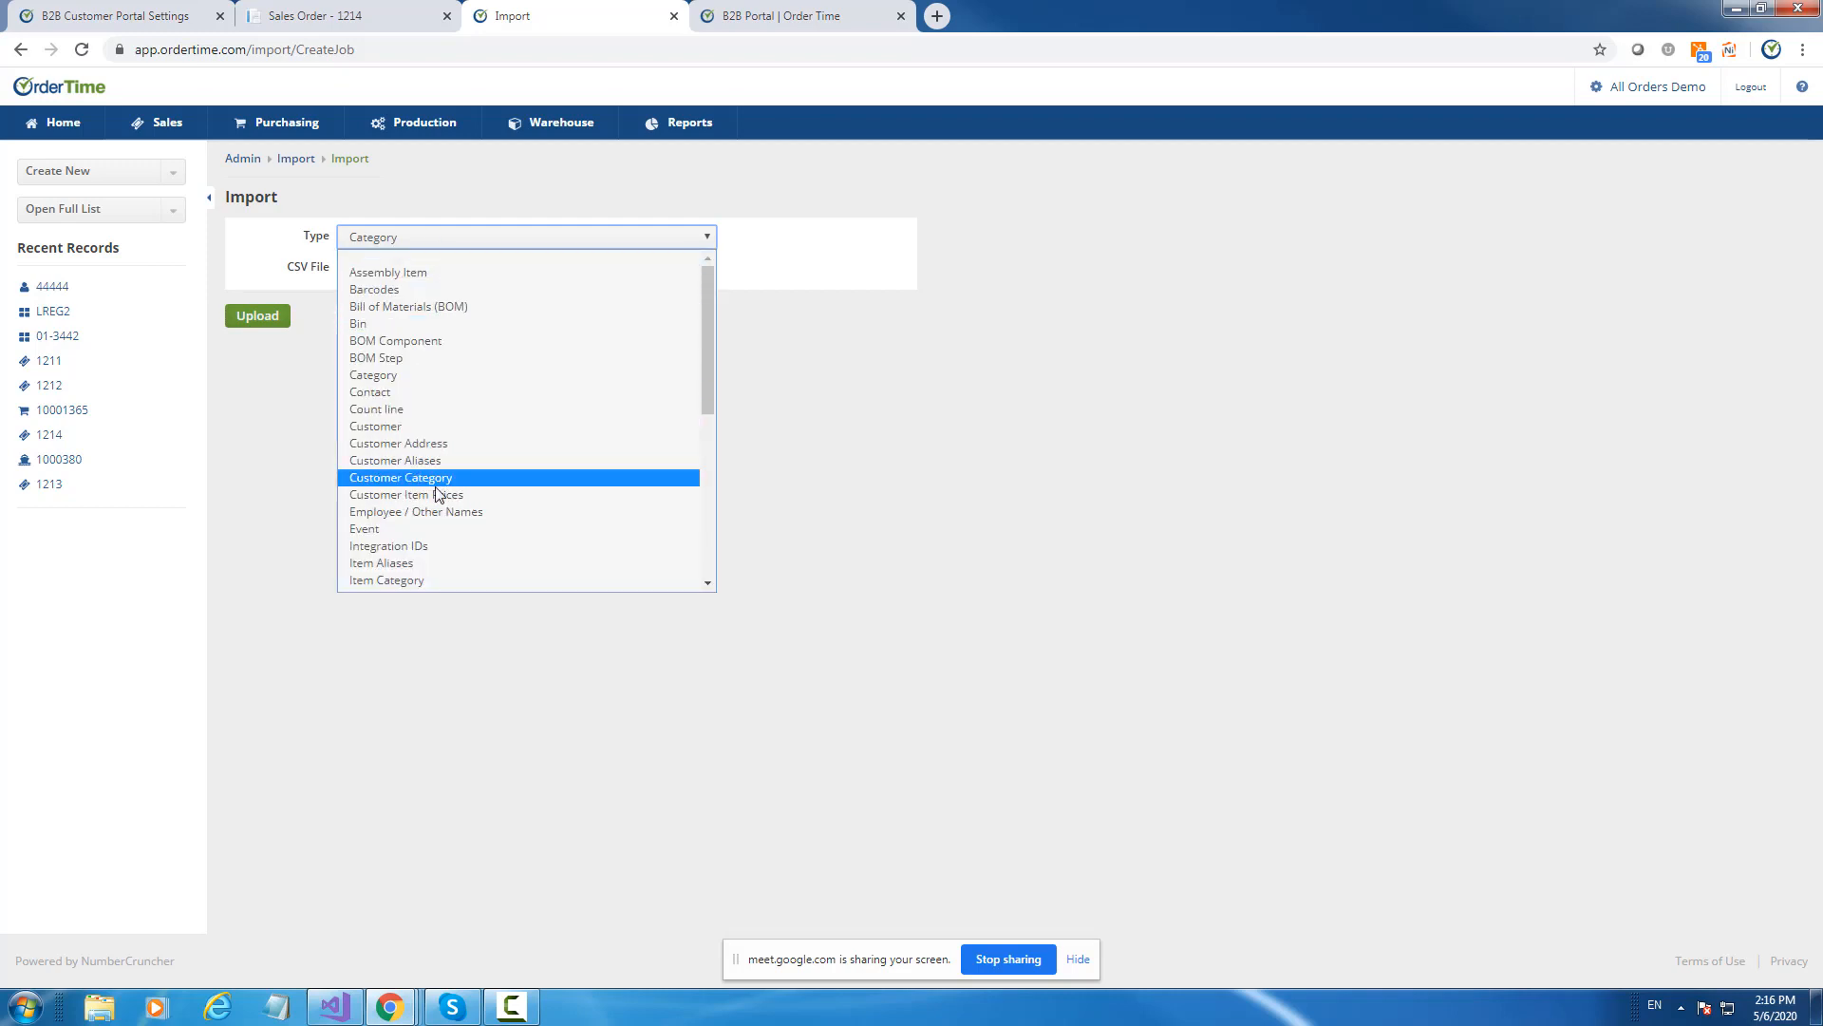
click(420, 577)
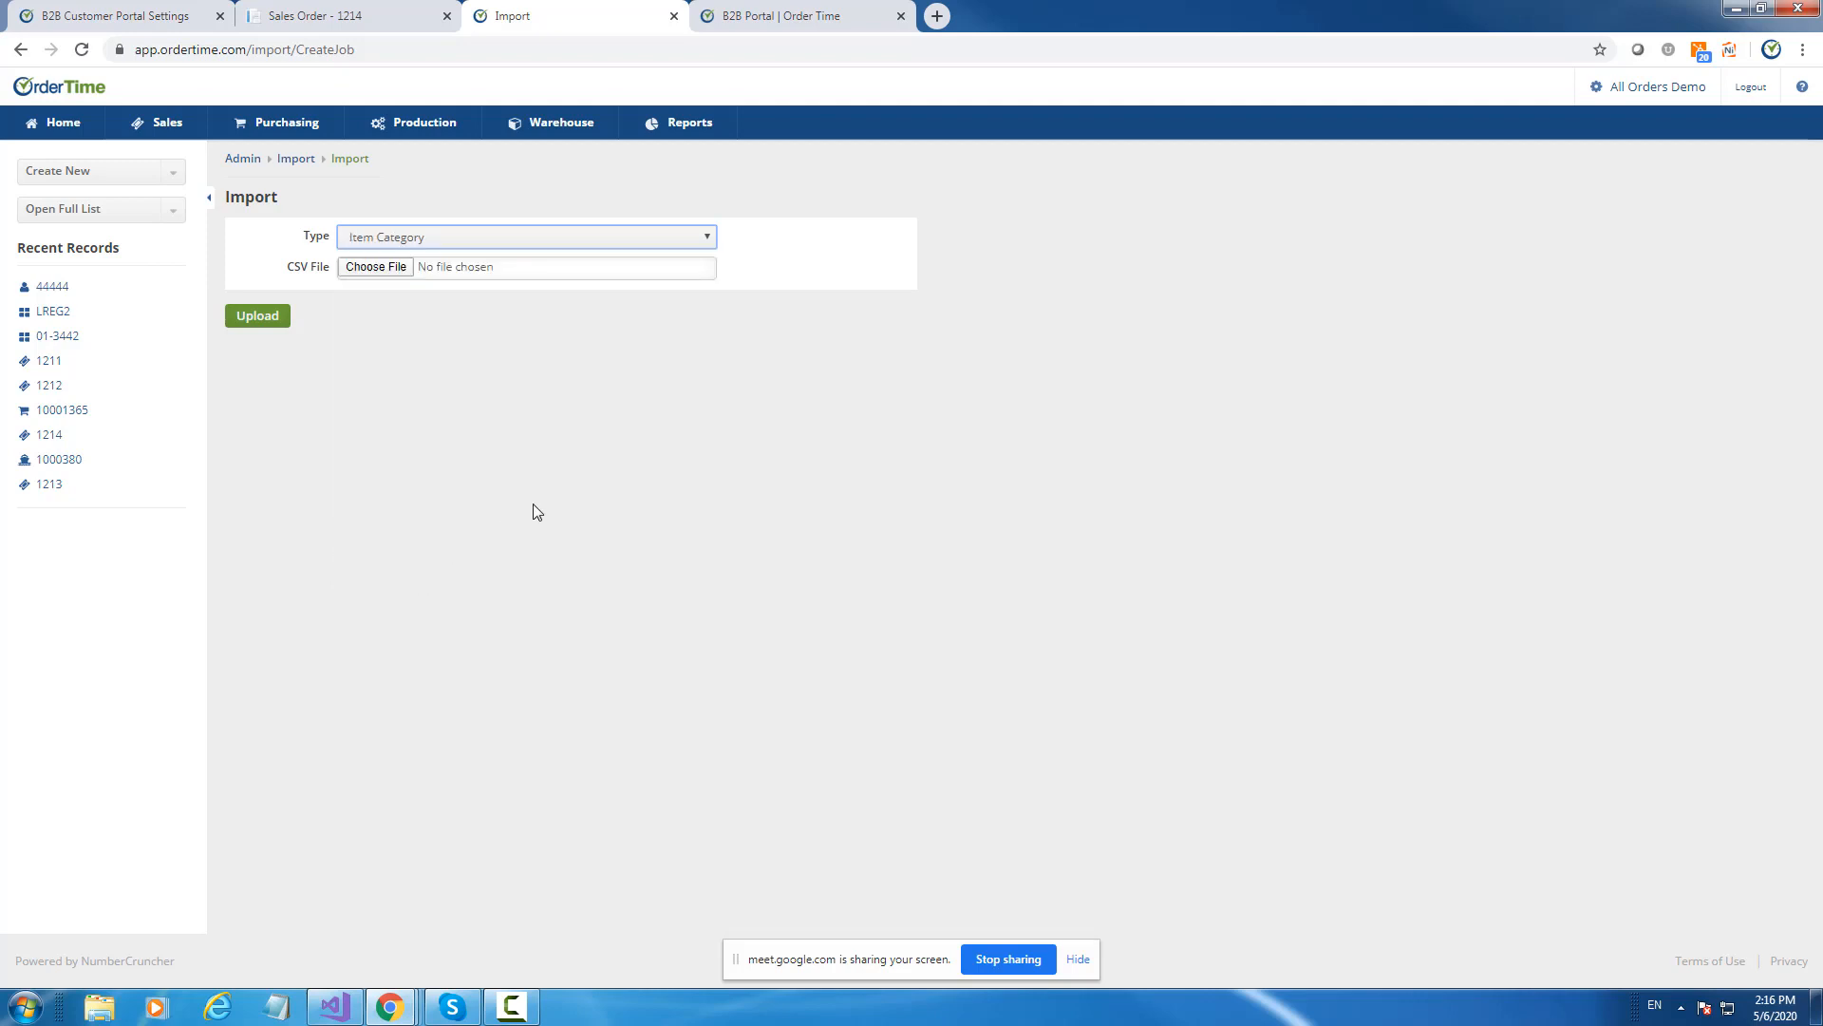
click(447, 243)
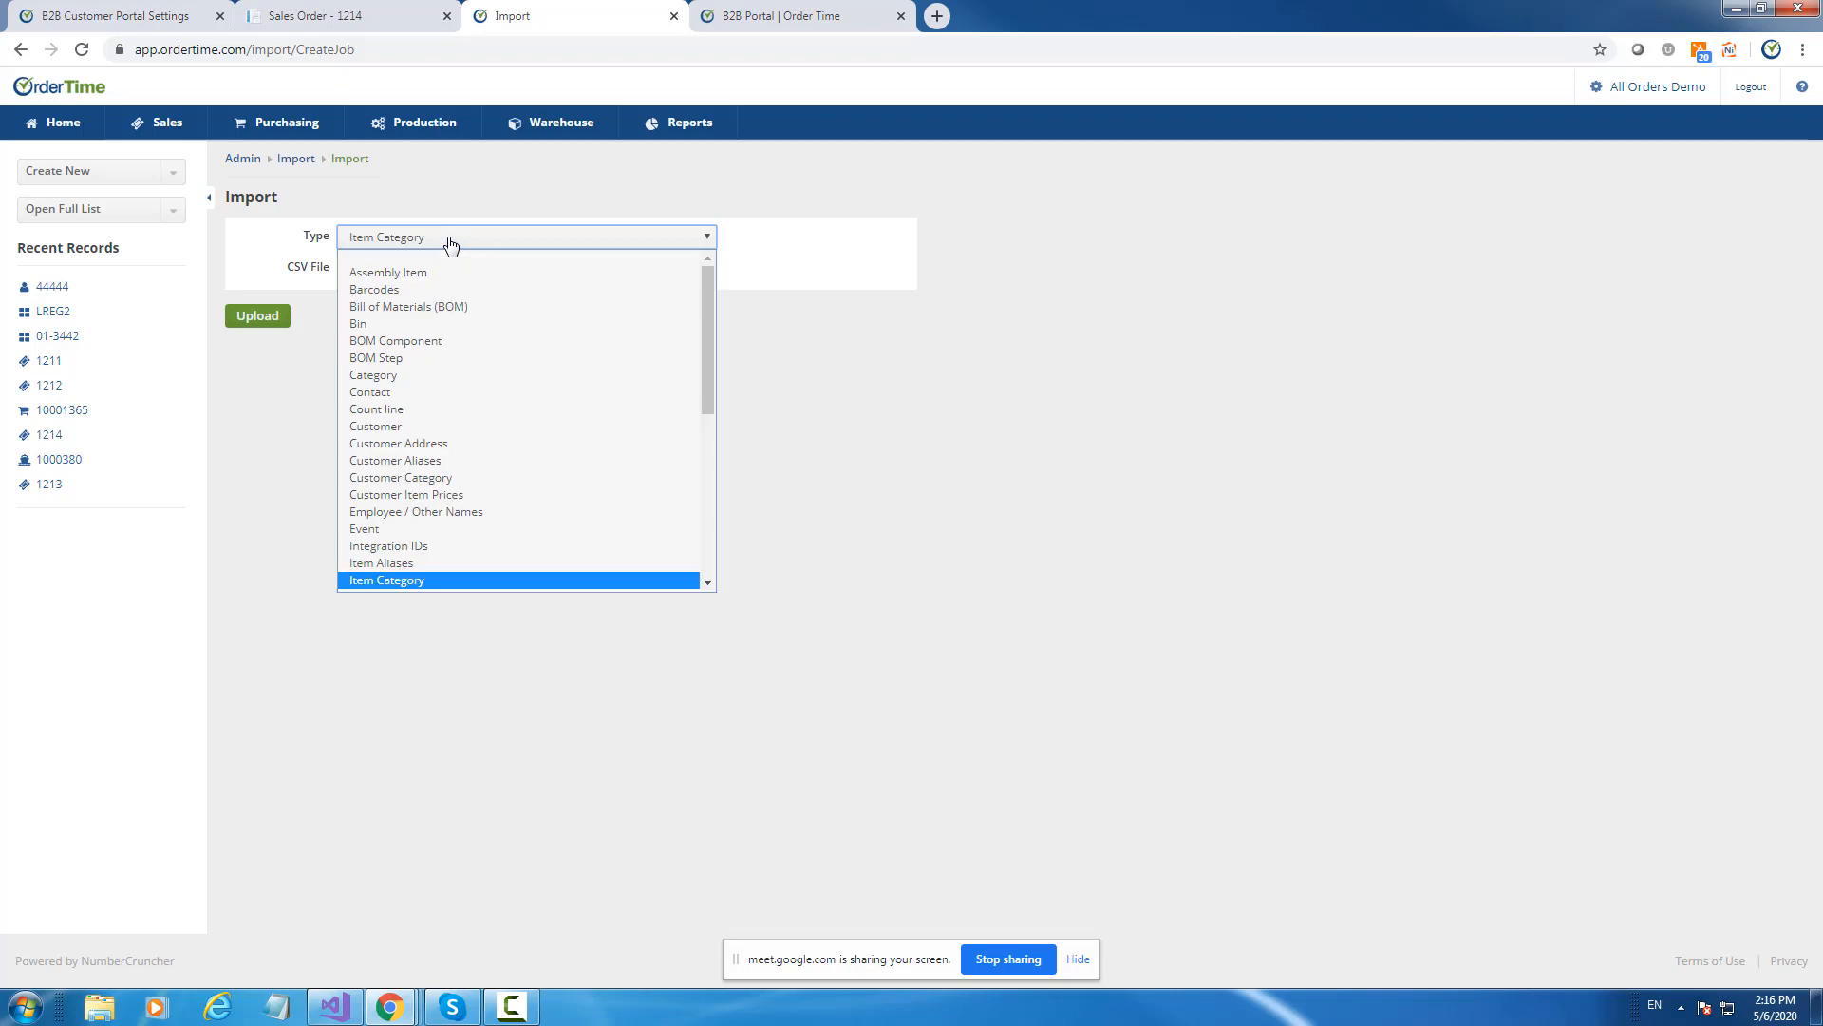
click(429, 379)
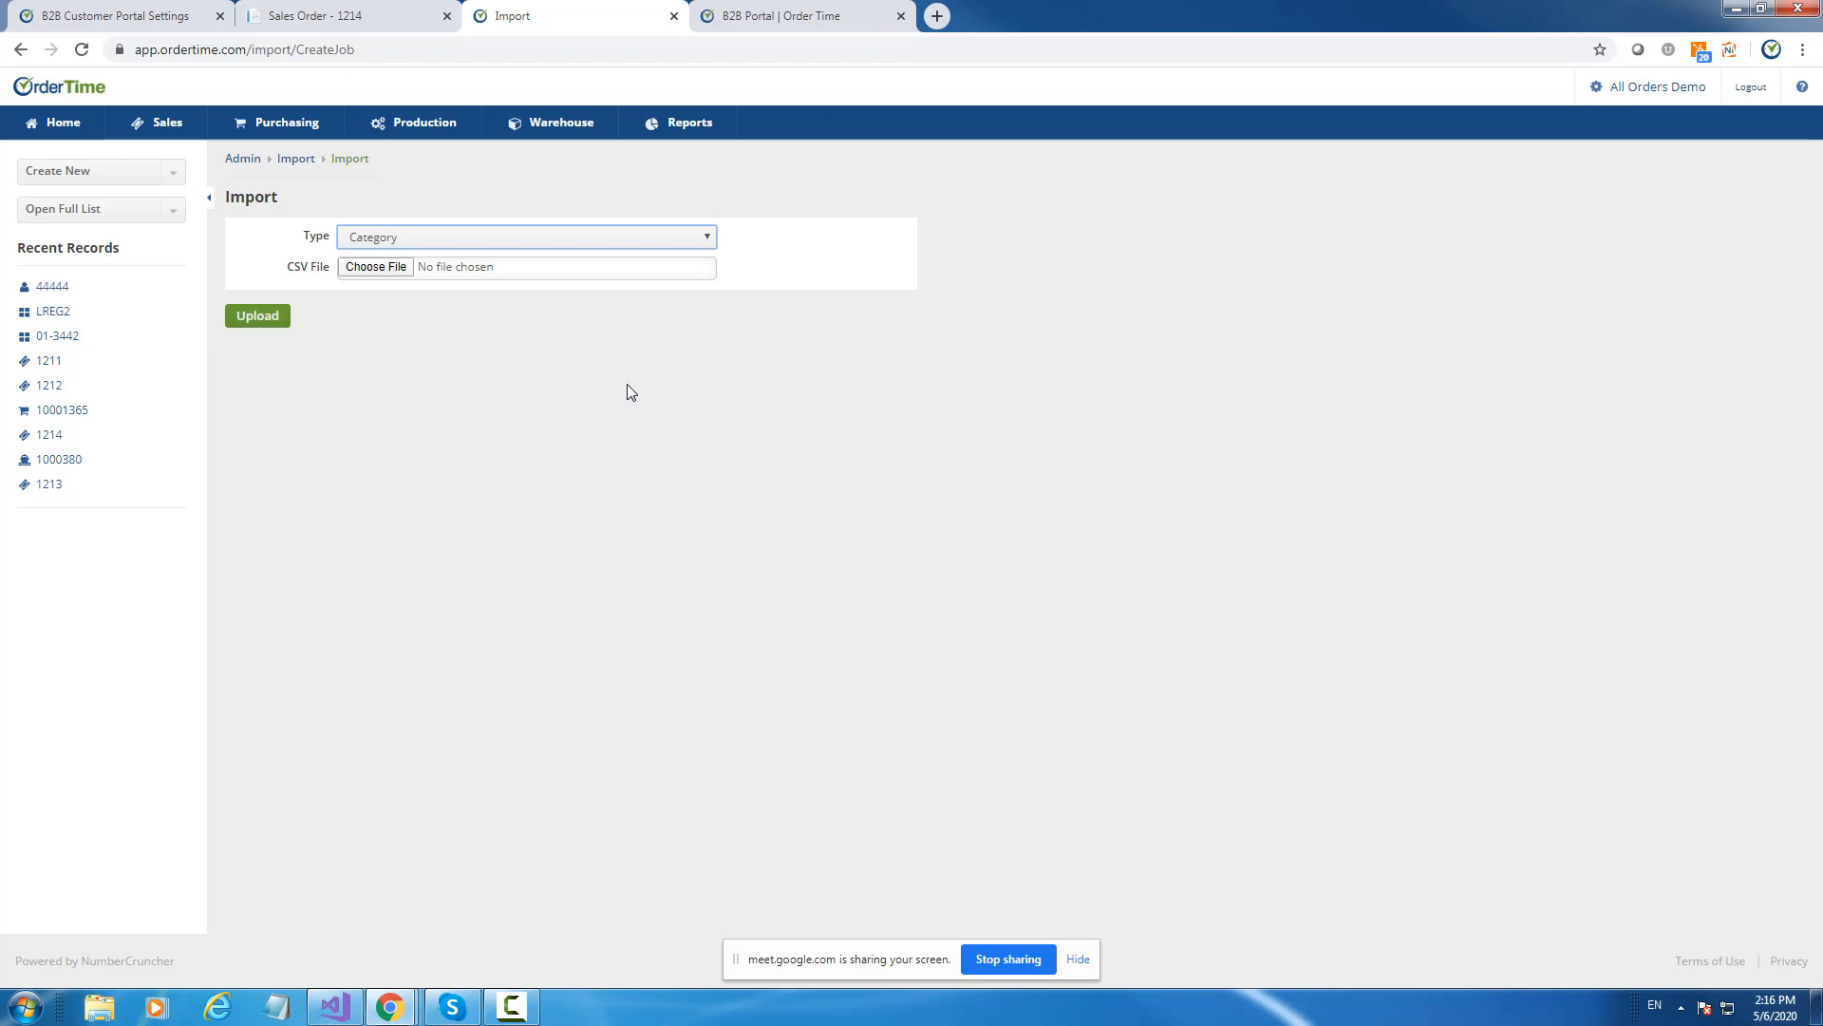
click(739, 13)
In the portal settings, choose fixed ship methods with UPS and Fedx re-added.
click(128, 21)
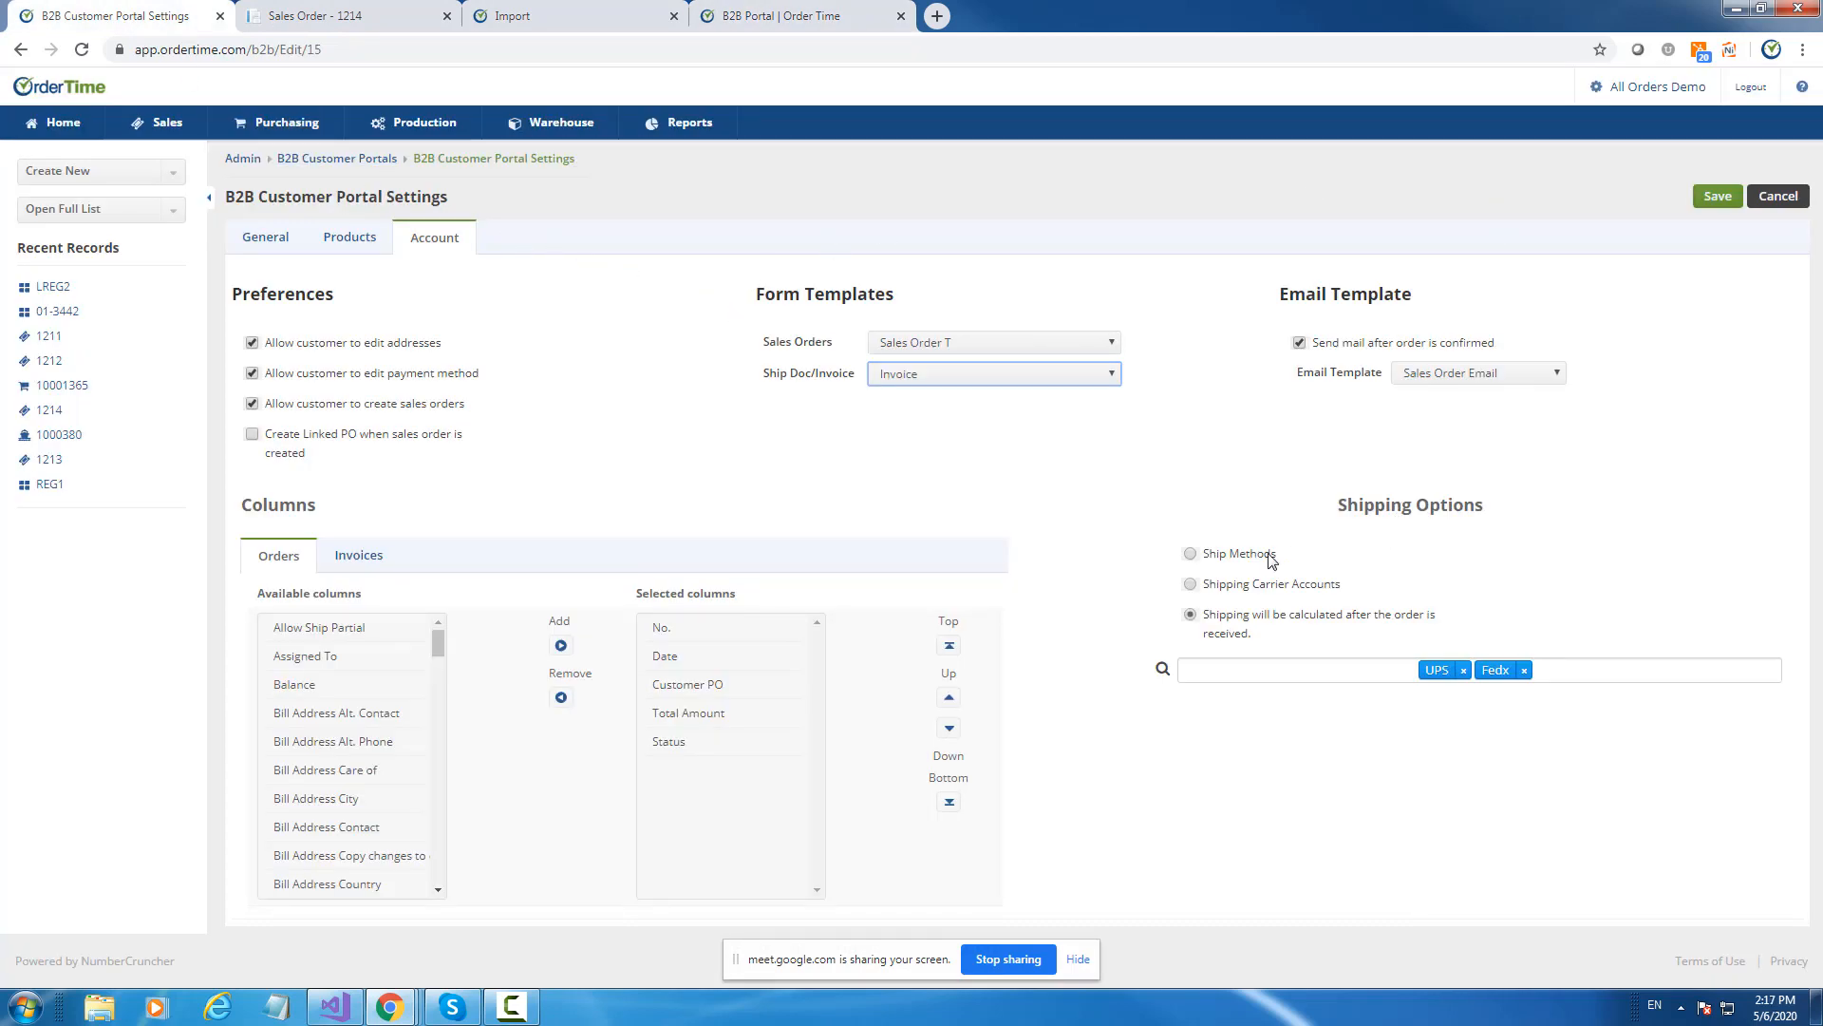
click(1193, 557)
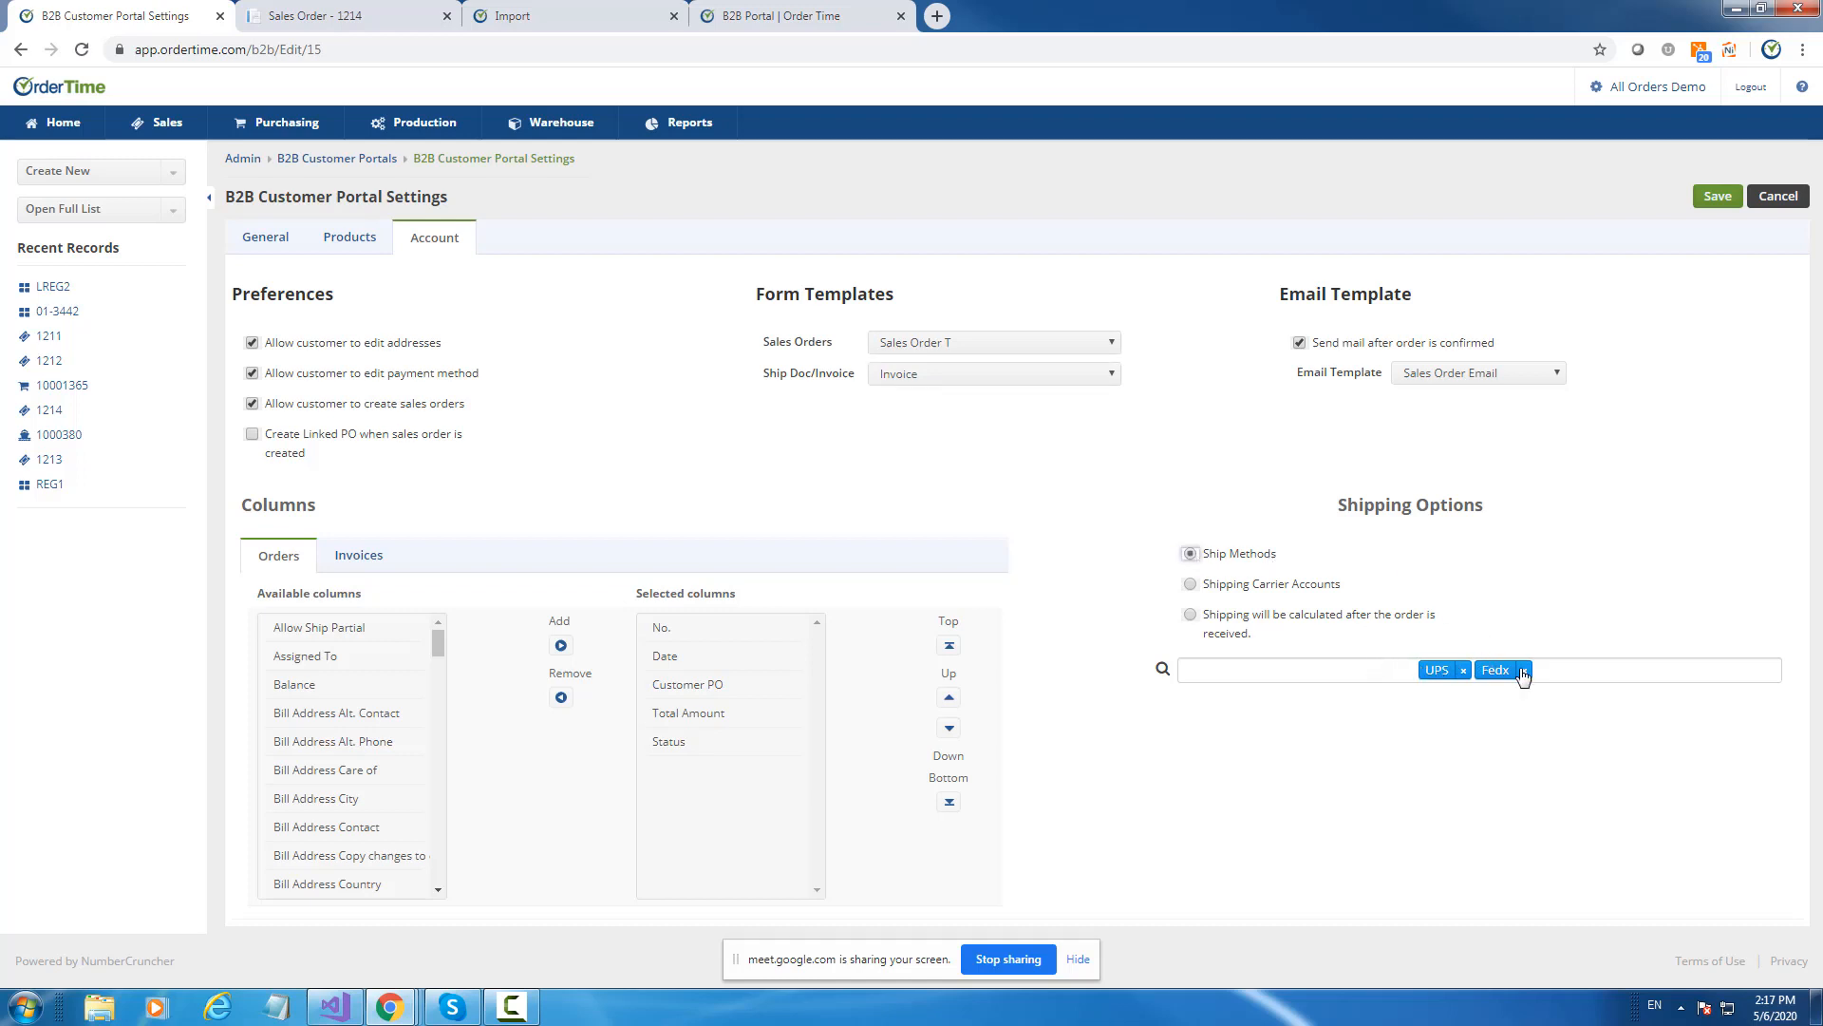
click(1590, 669)
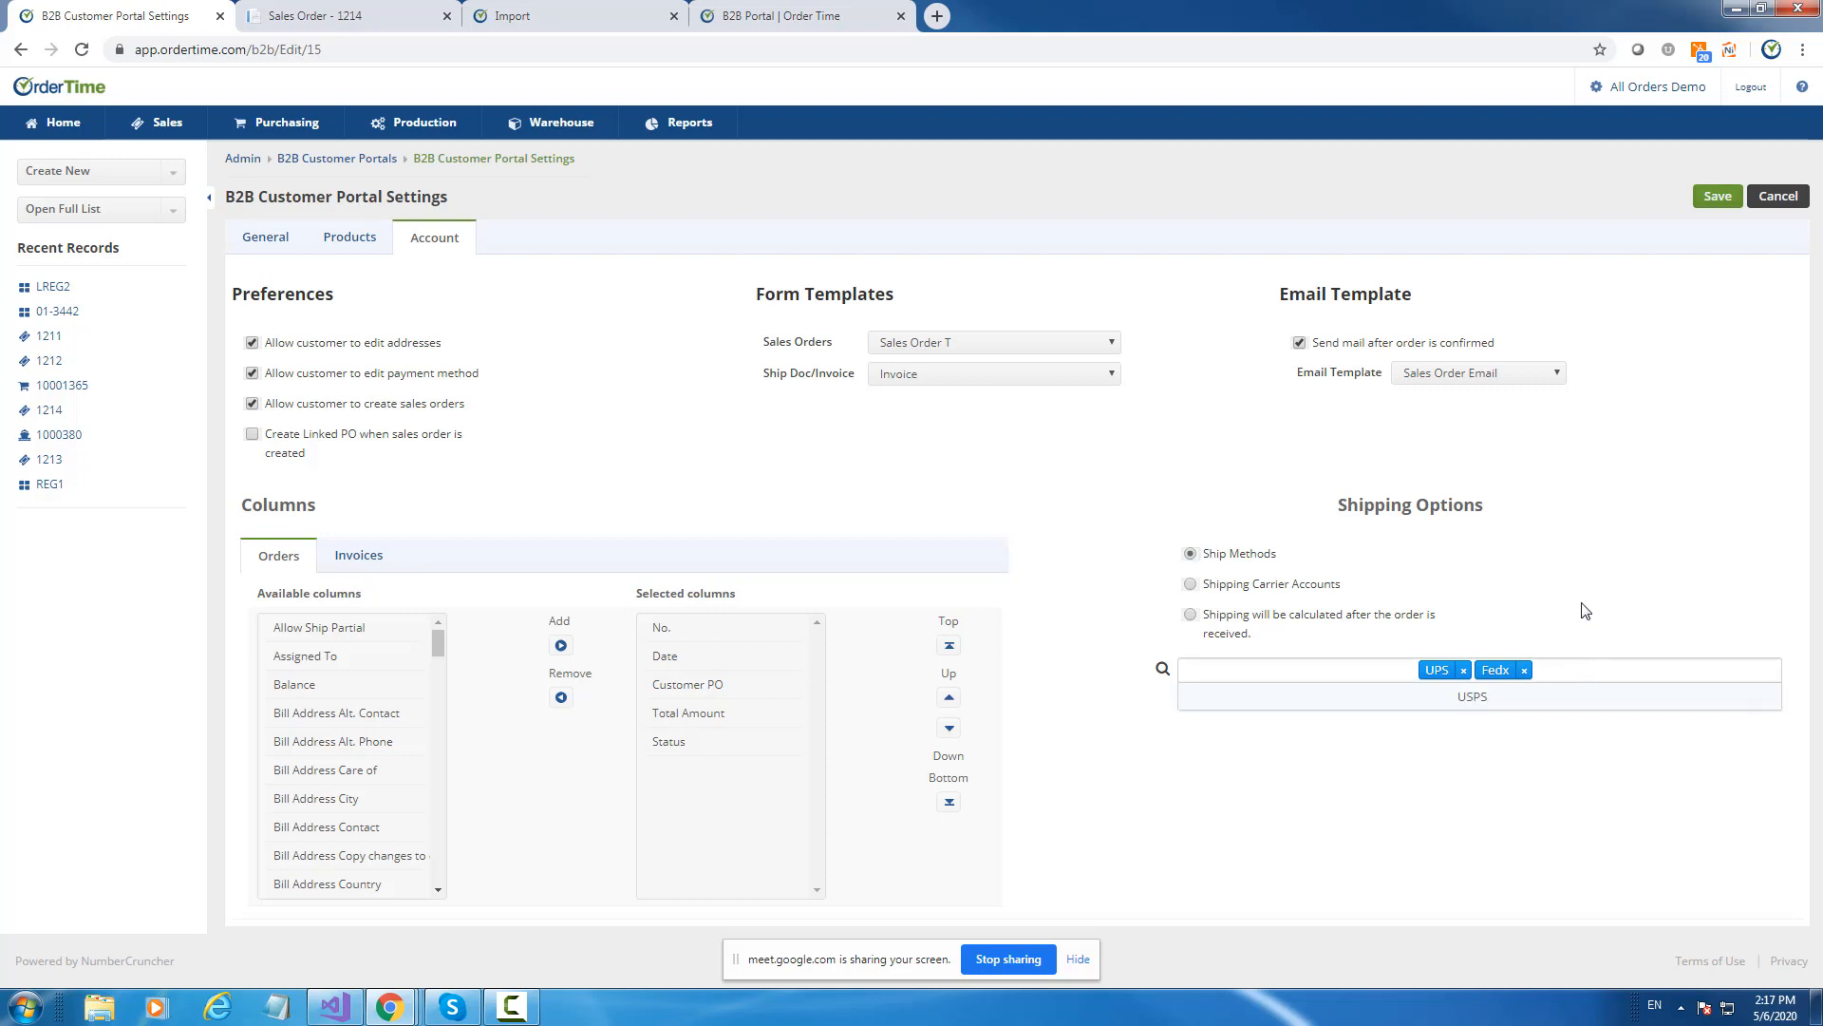
click(1567, 547)
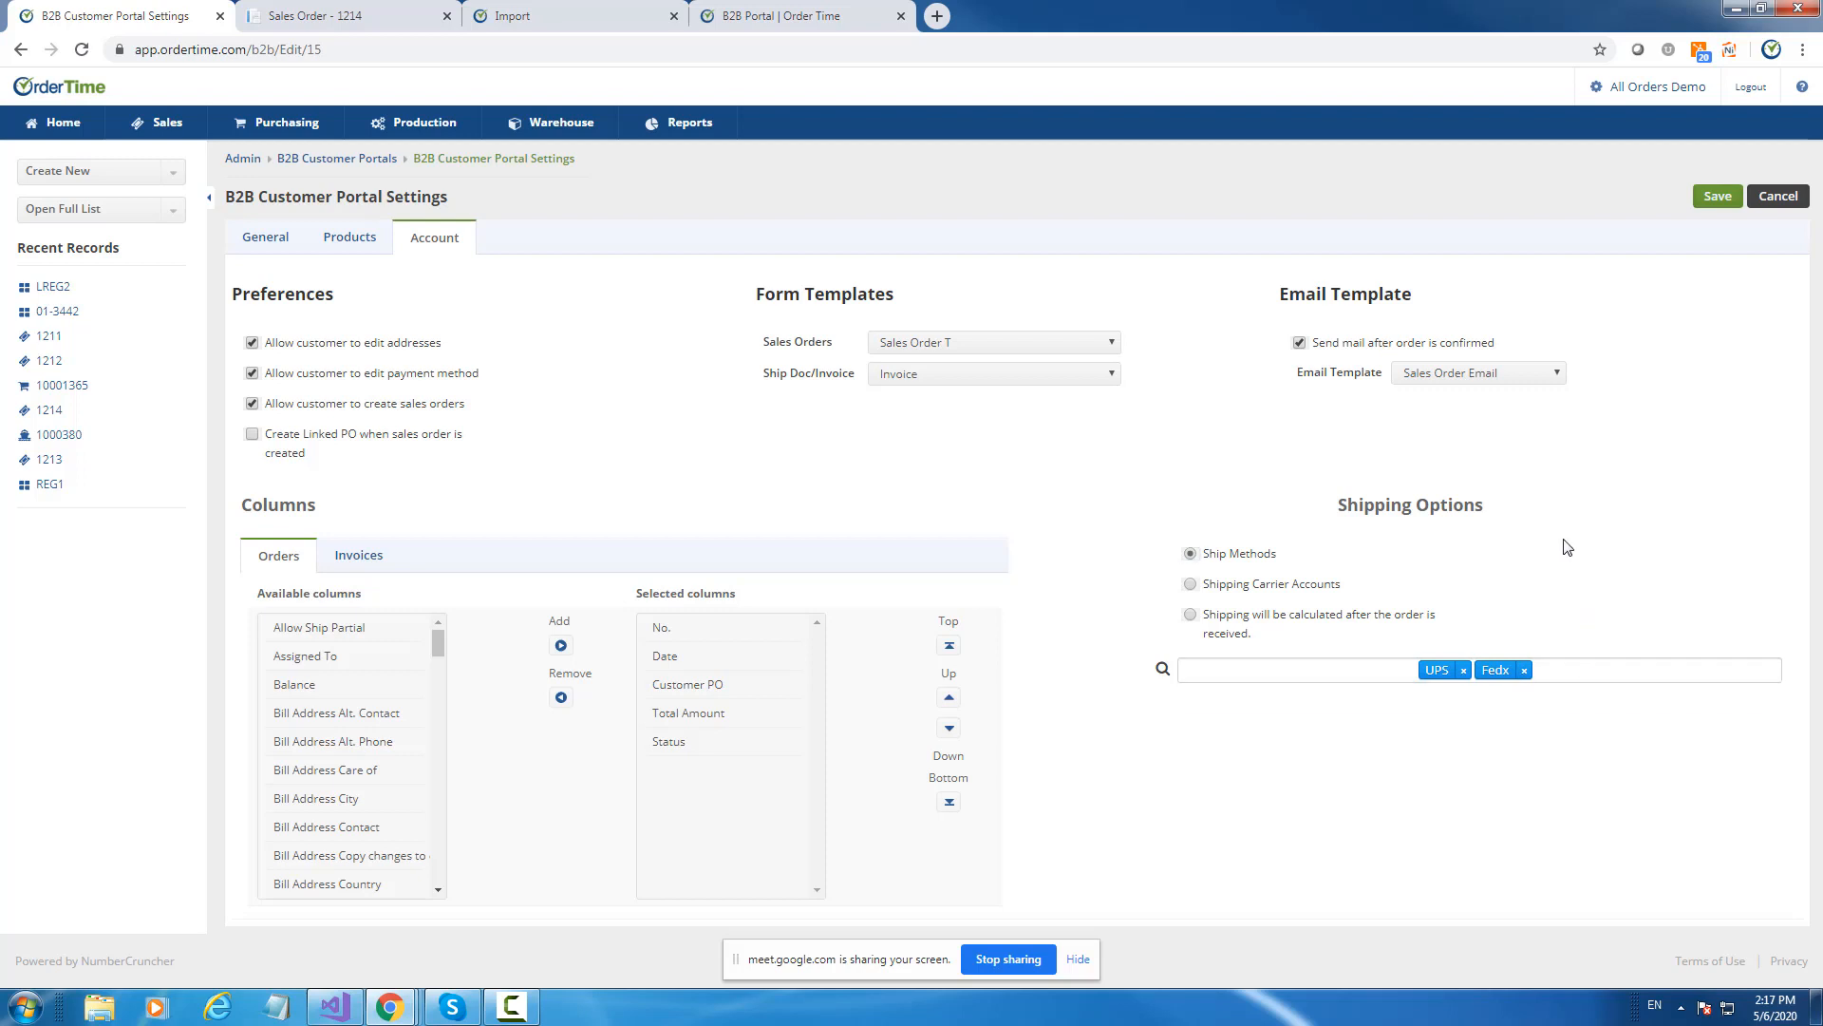
click(1525, 670)
click(1494, 672)
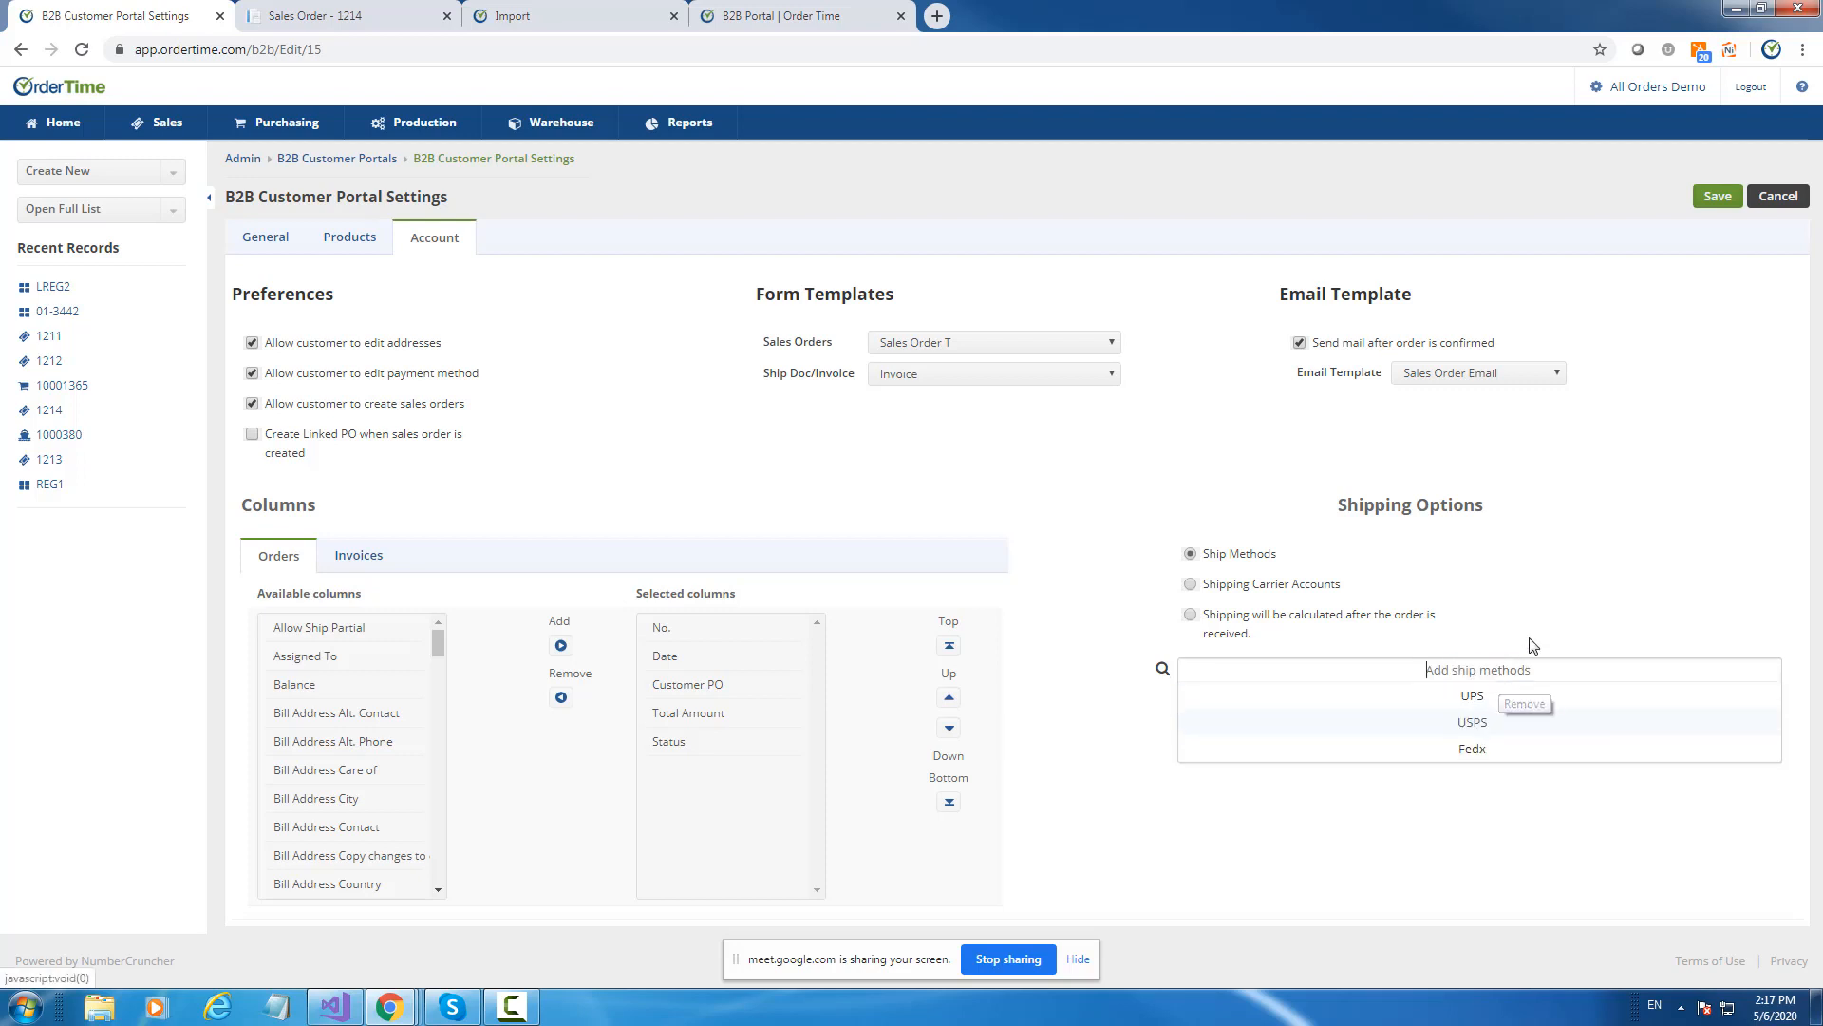
click(1481, 696)
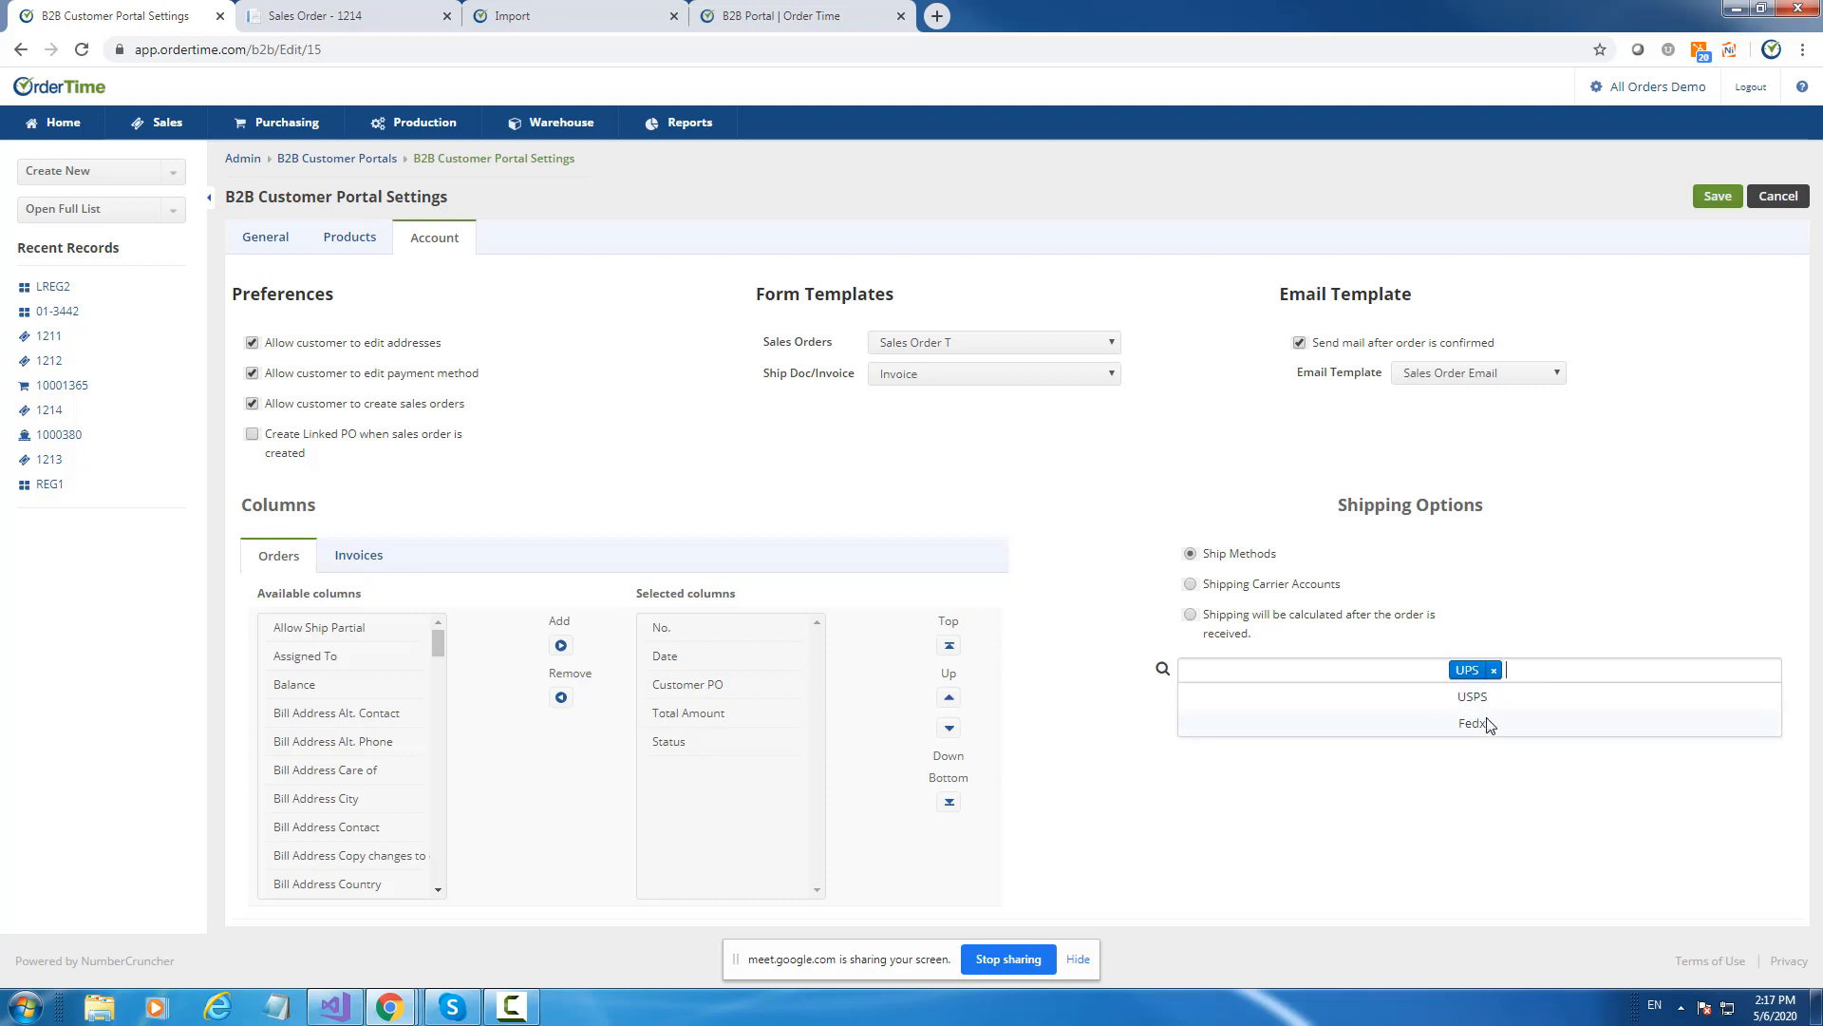
click(1485, 721)
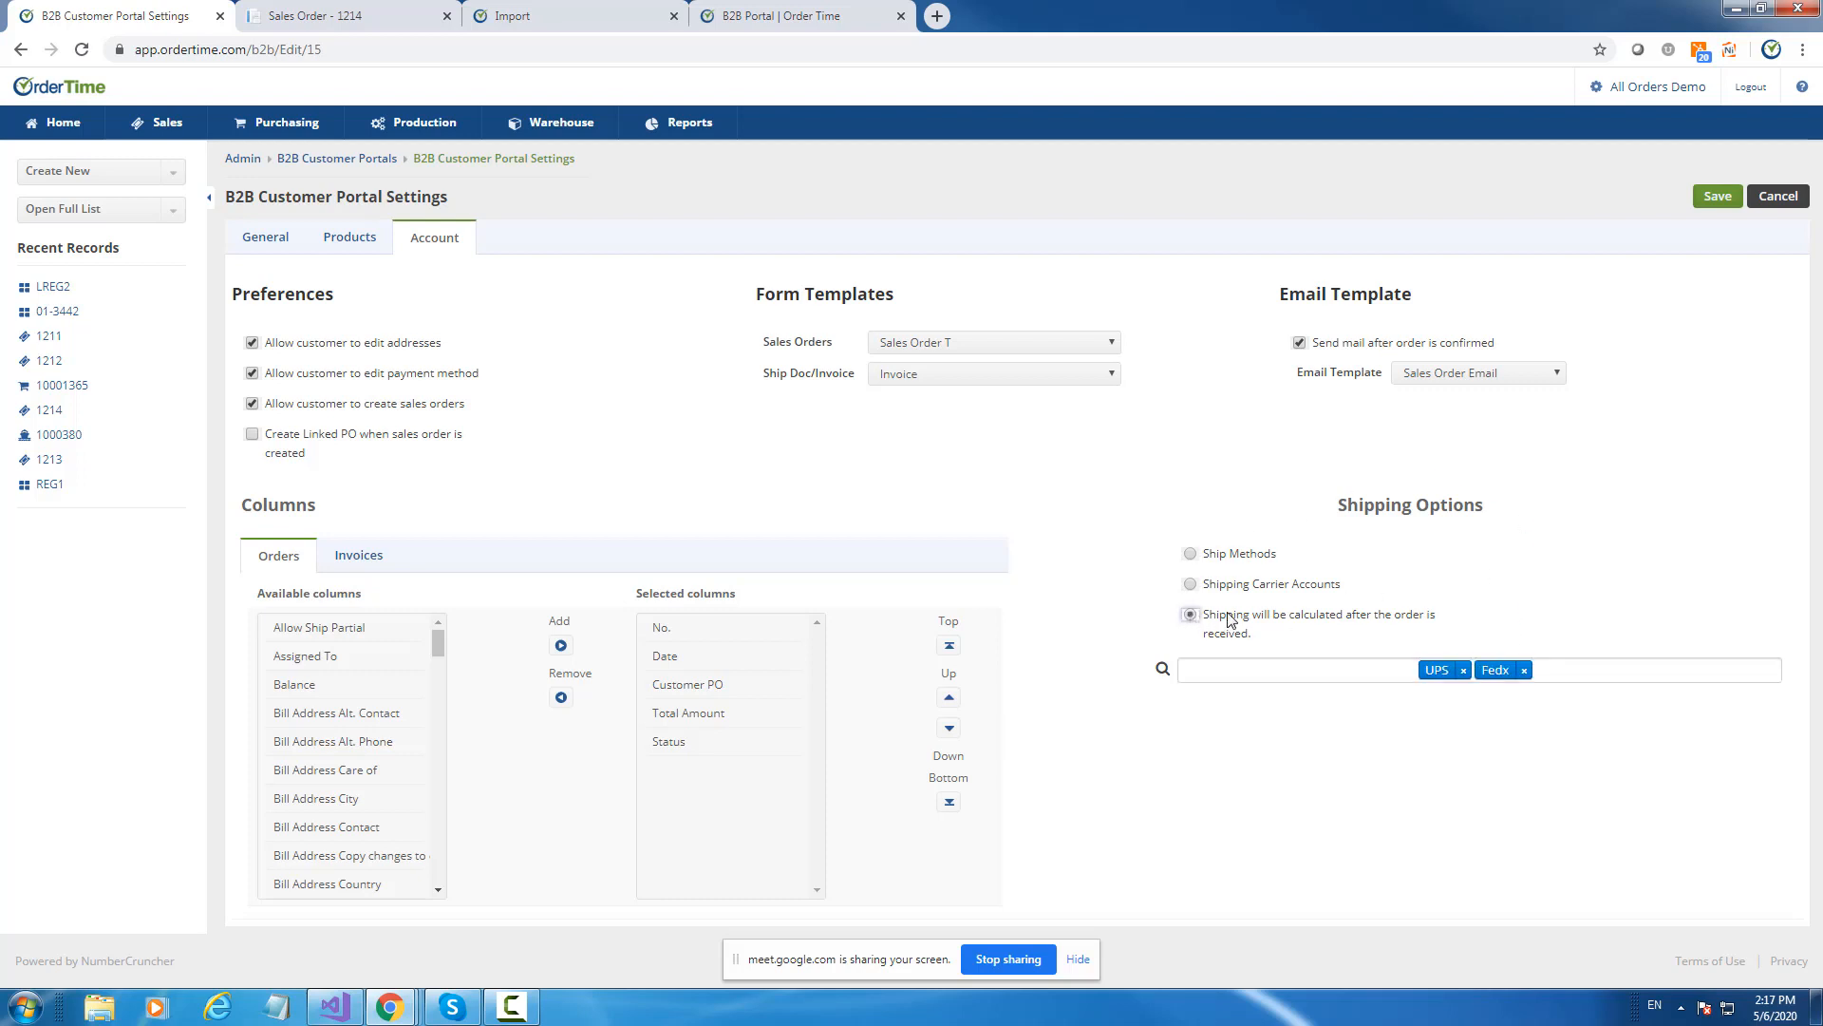
Switch the portal's shipping option to Shipping Carrier Accounts.
drag(1203, 615, 1254, 645)
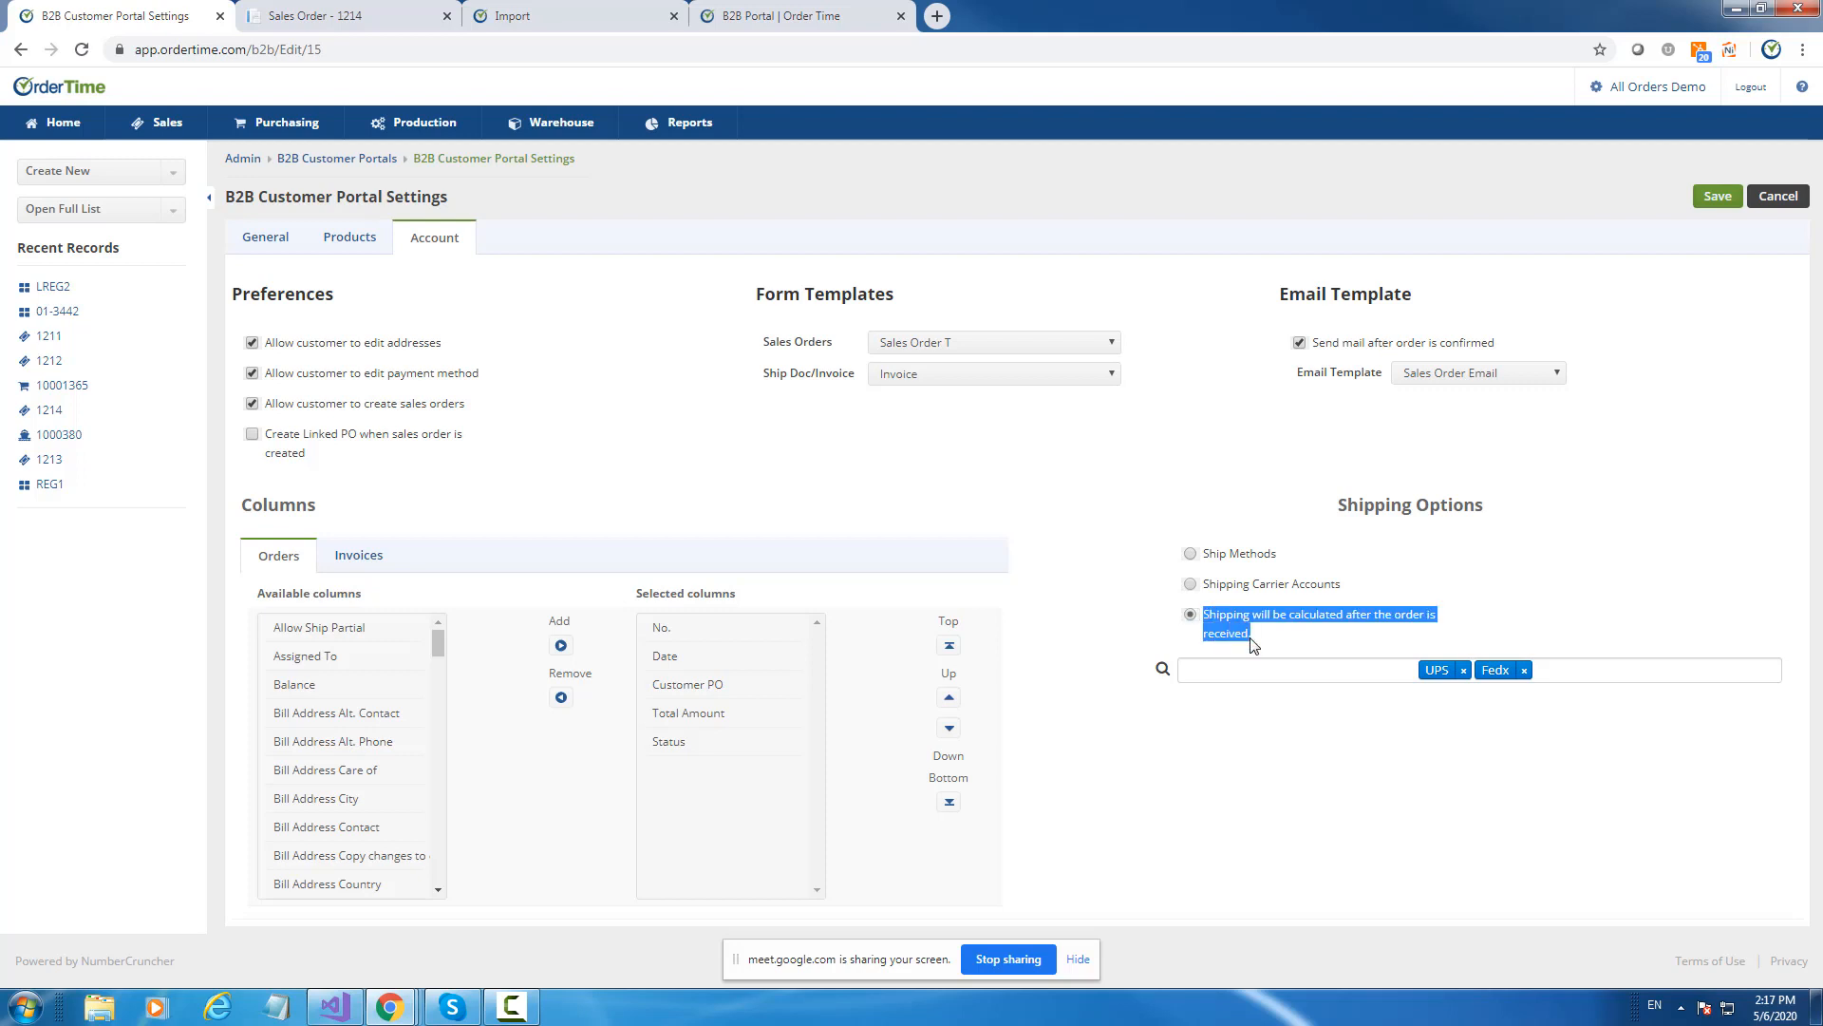
click(1253, 639)
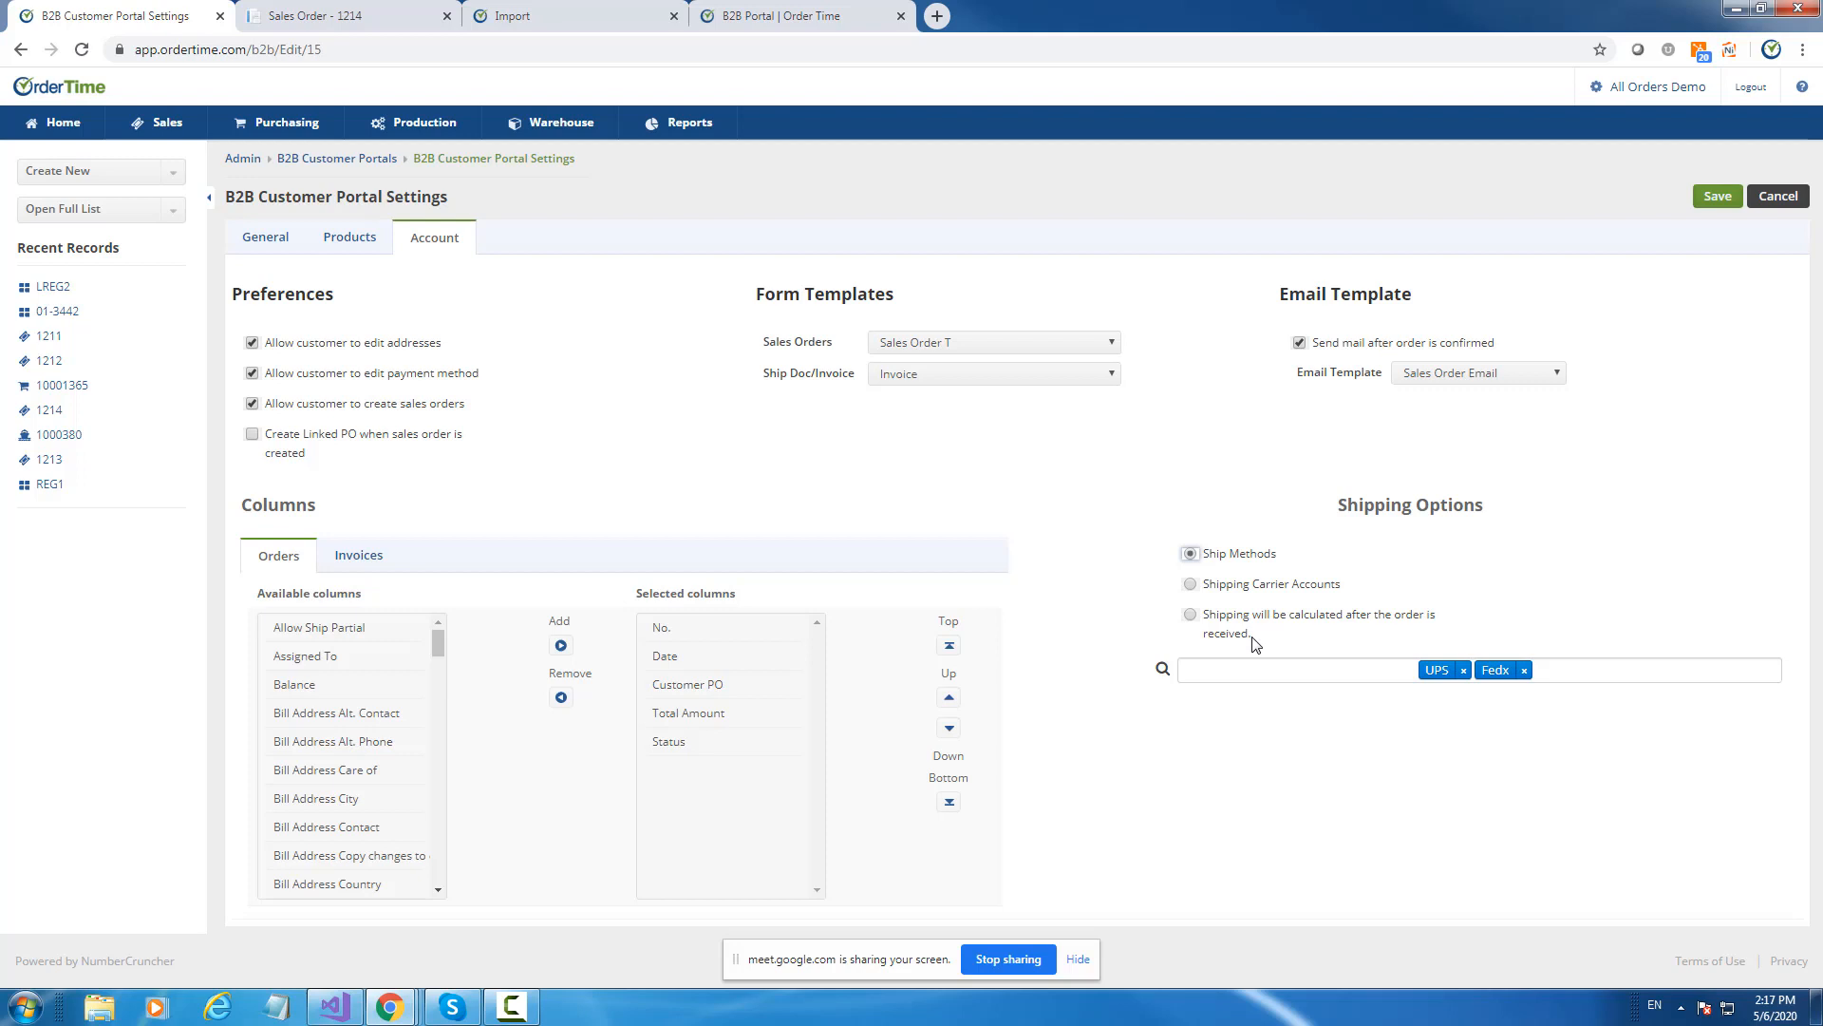
click(1191, 584)
Save the portal settings, refresh the portal and log in as the customer.
click(1707, 205)
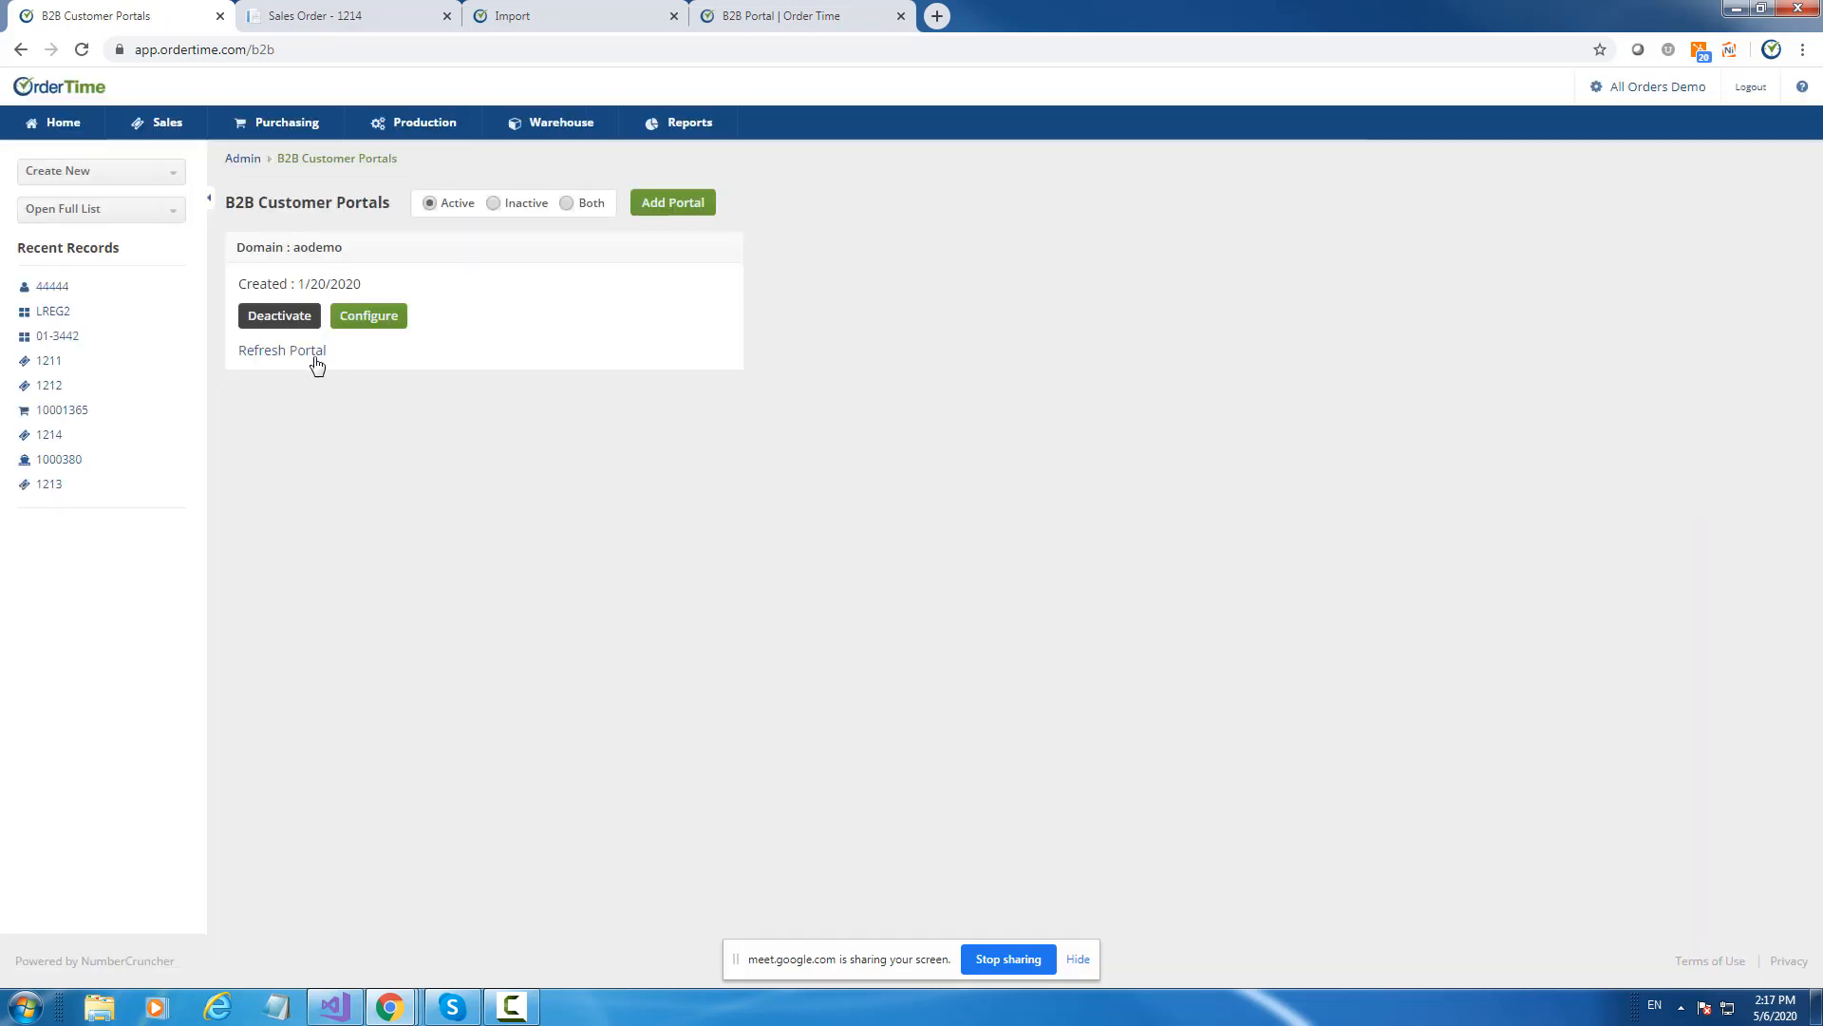
click(307, 356)
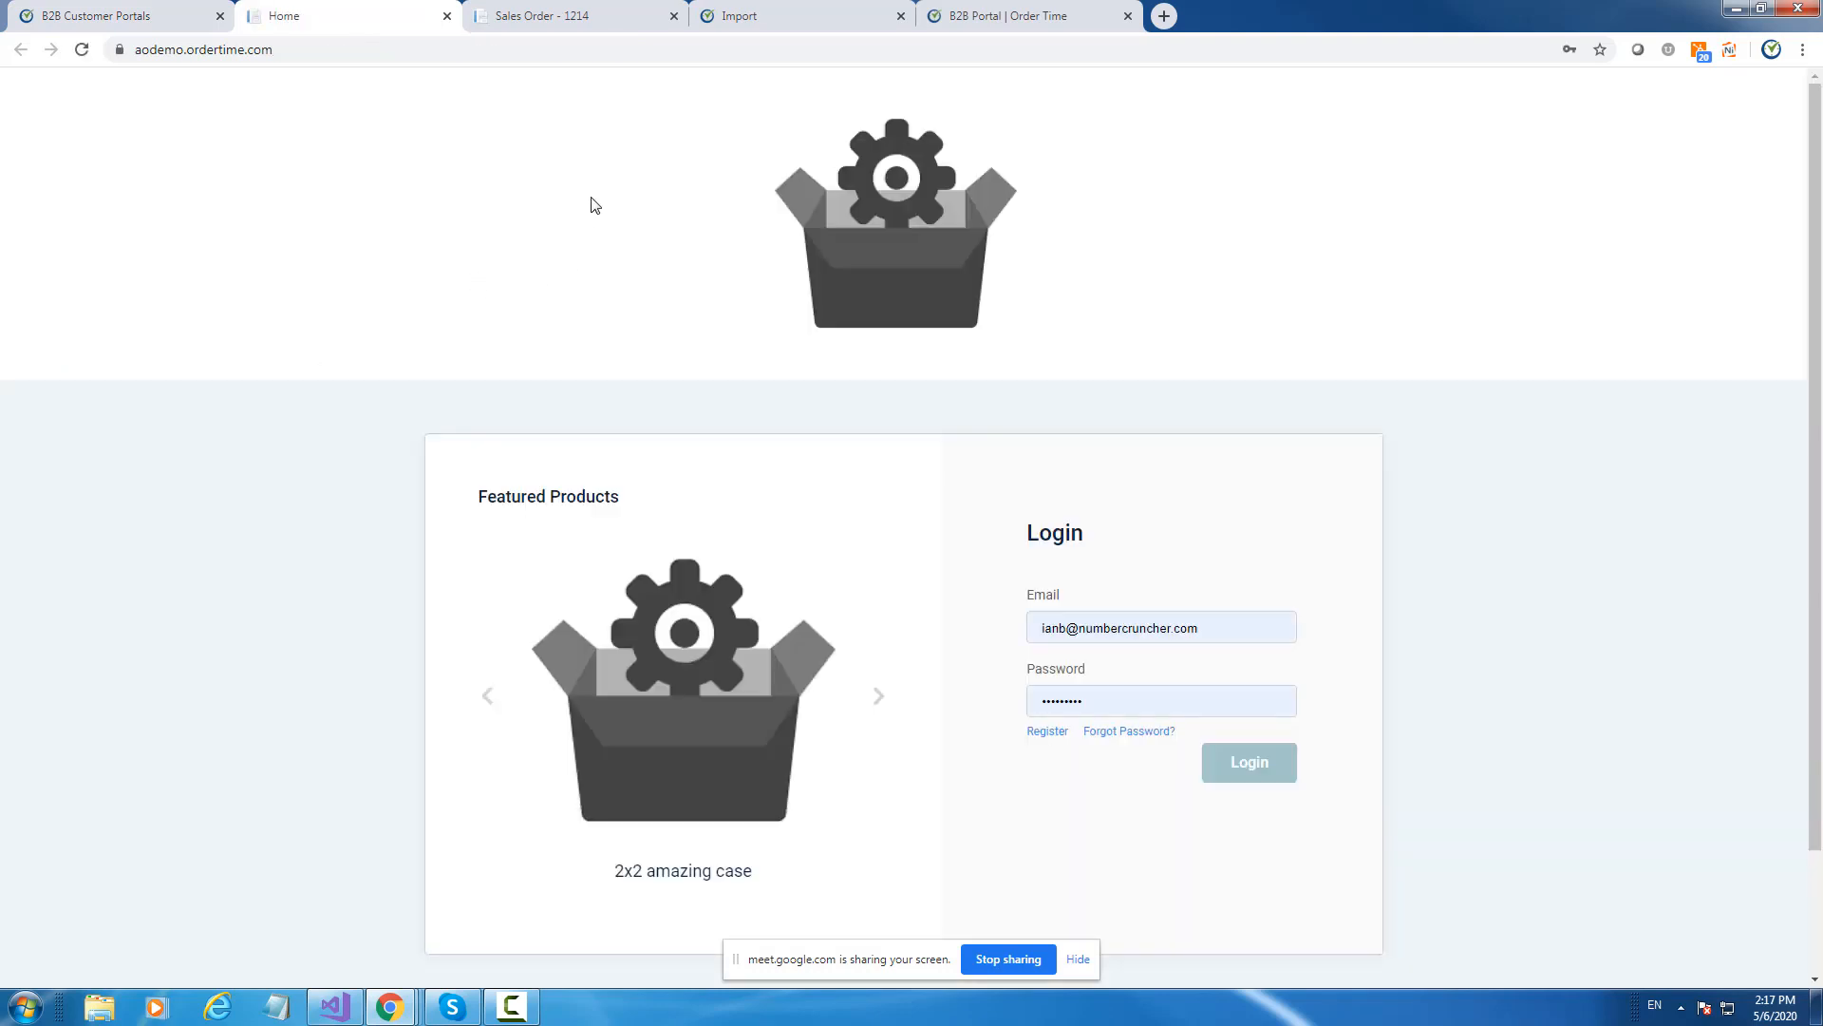
click(1243, 765)
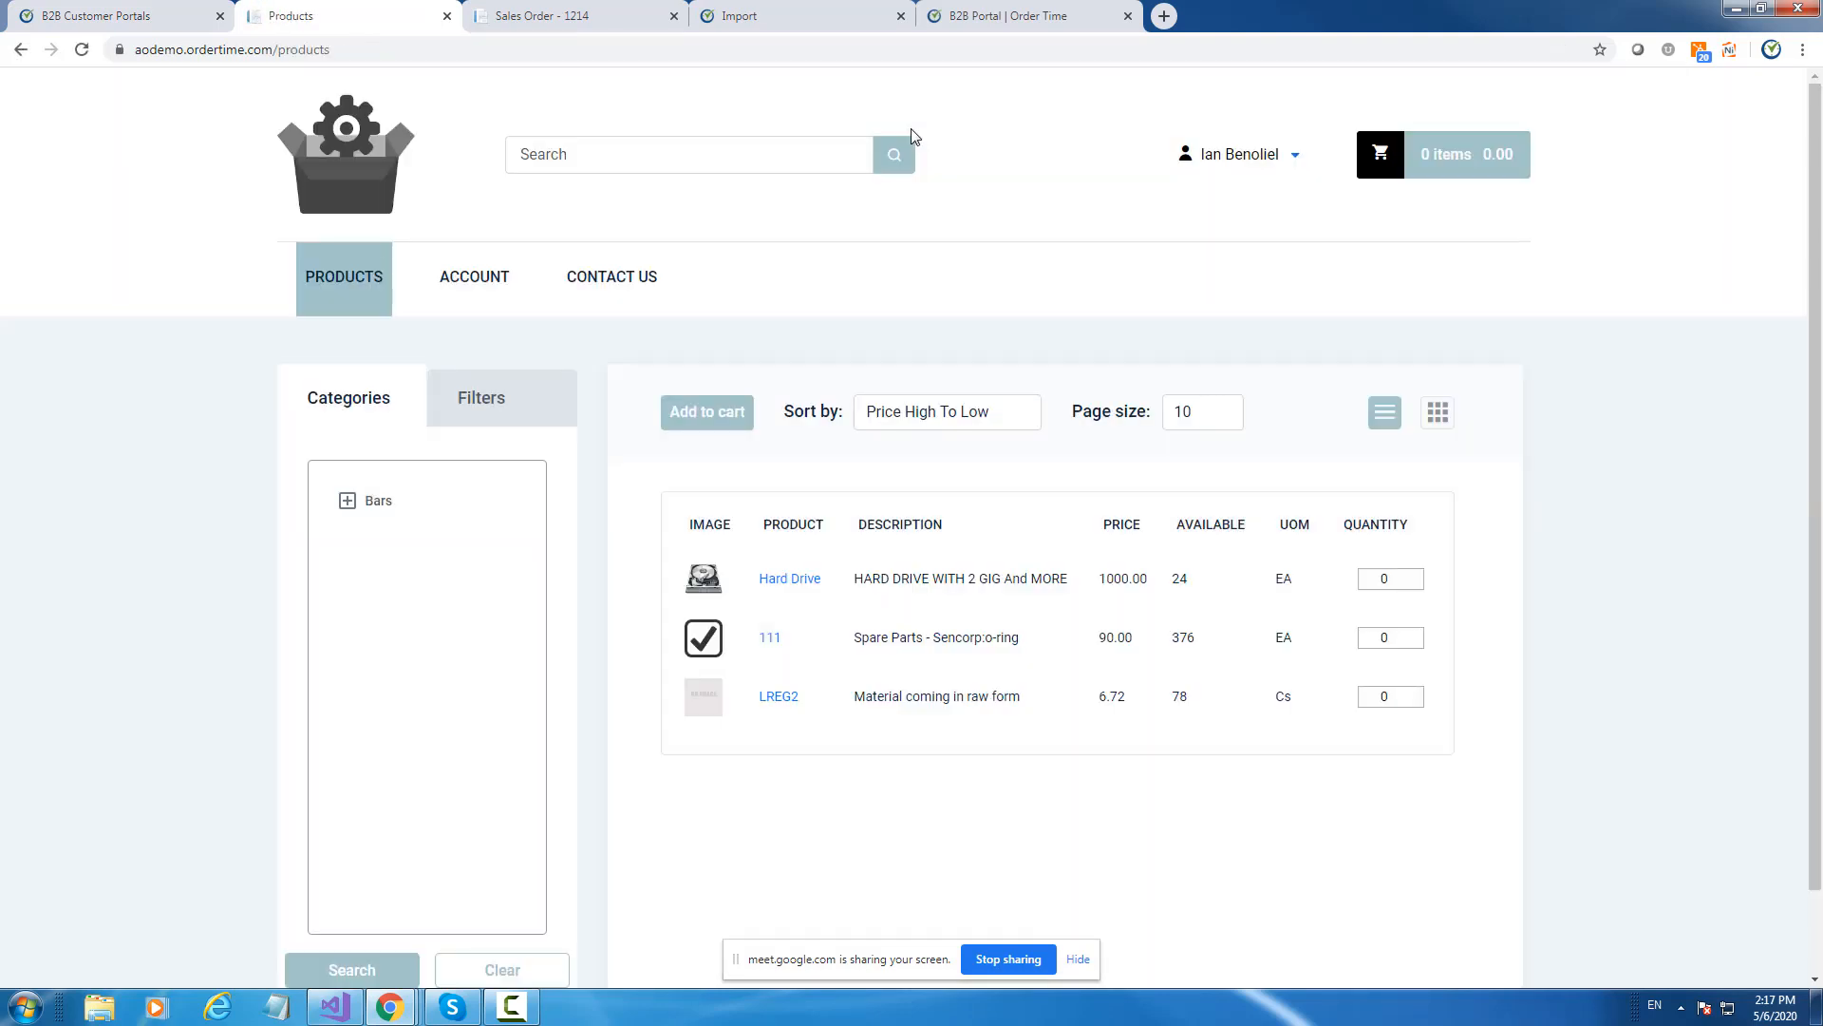
Add one Hard Drive to the cart and check out to the shipping address step.
click(780, 581)
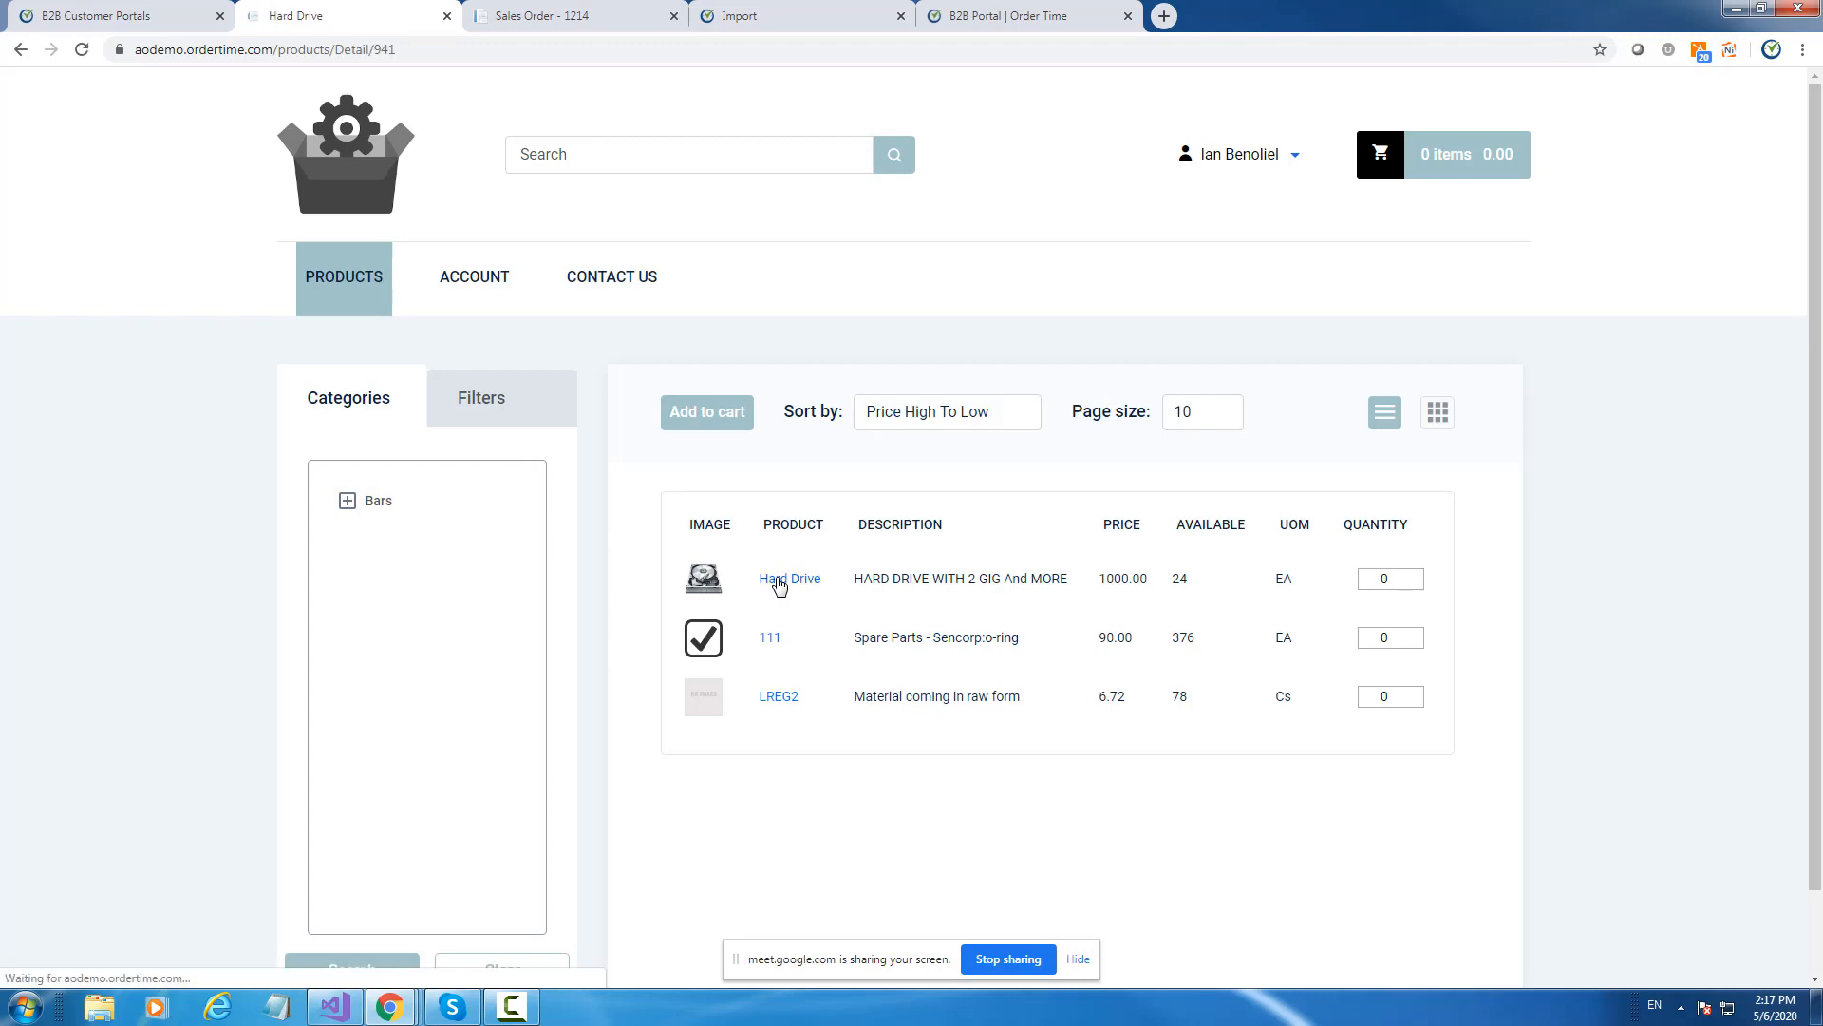
scroll(883, 586, down, 3)
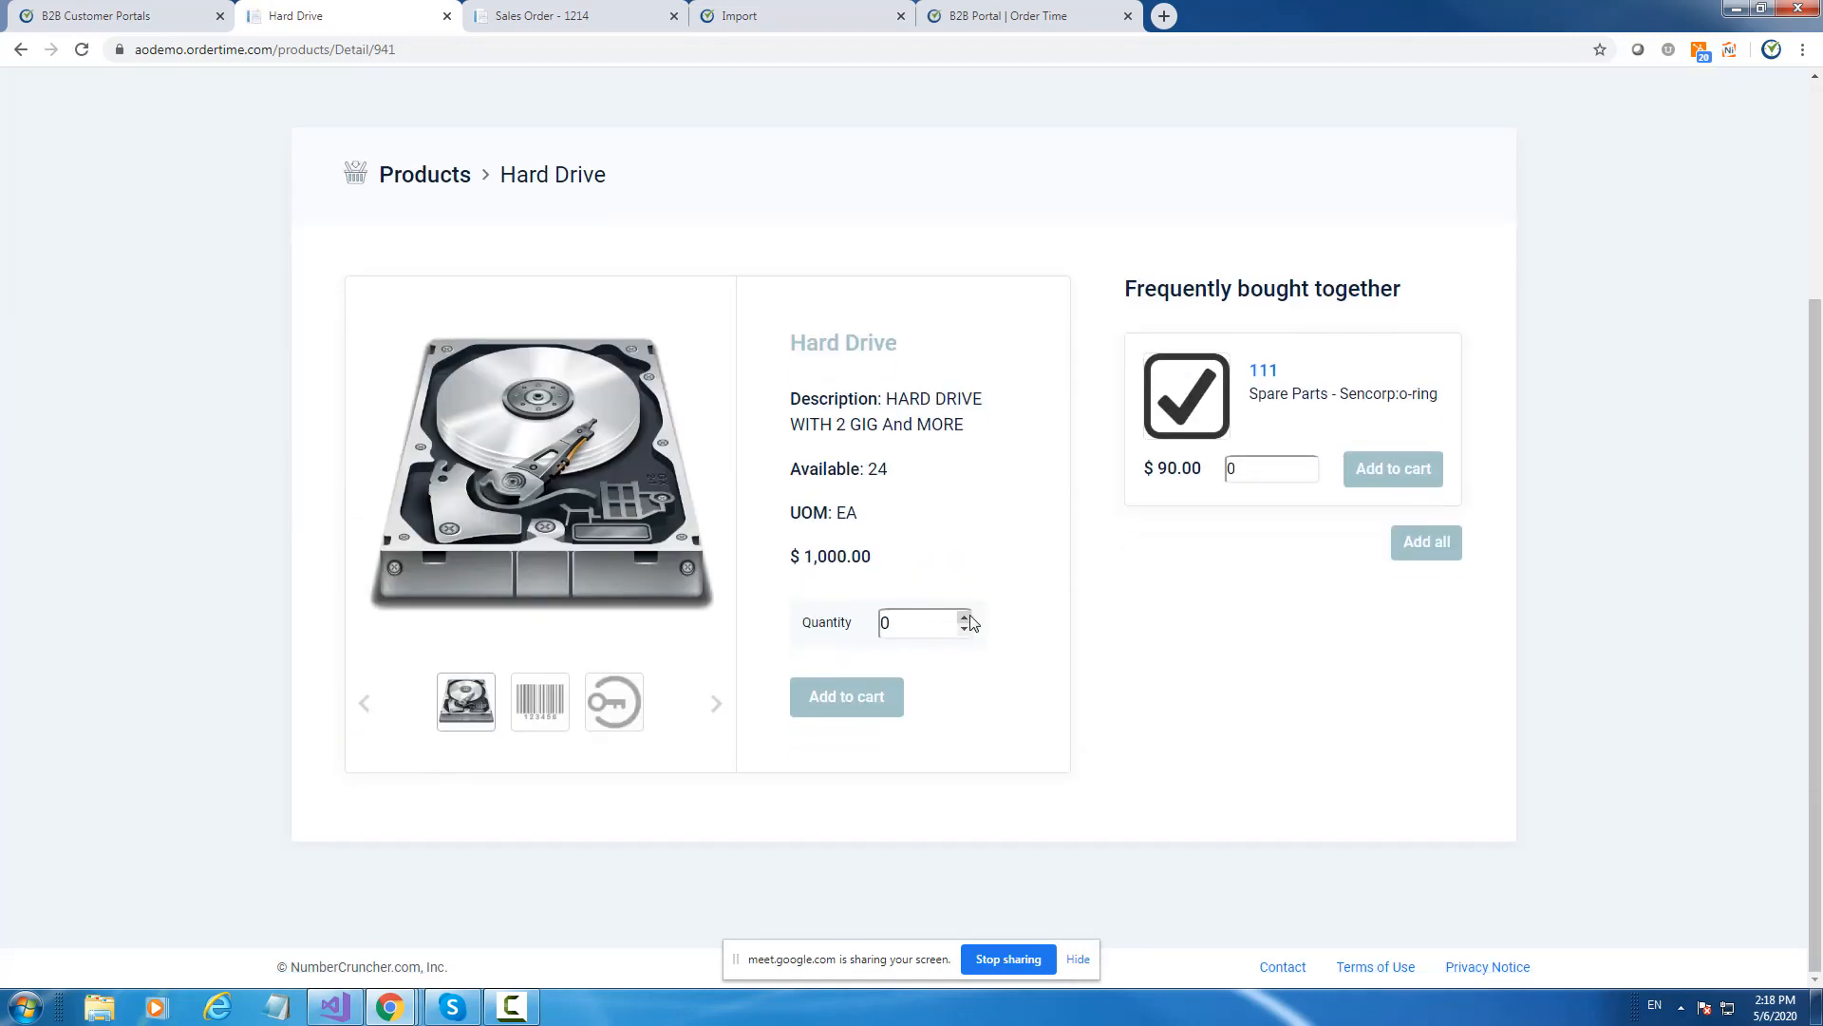
click(964, 616)
click(850, 700)
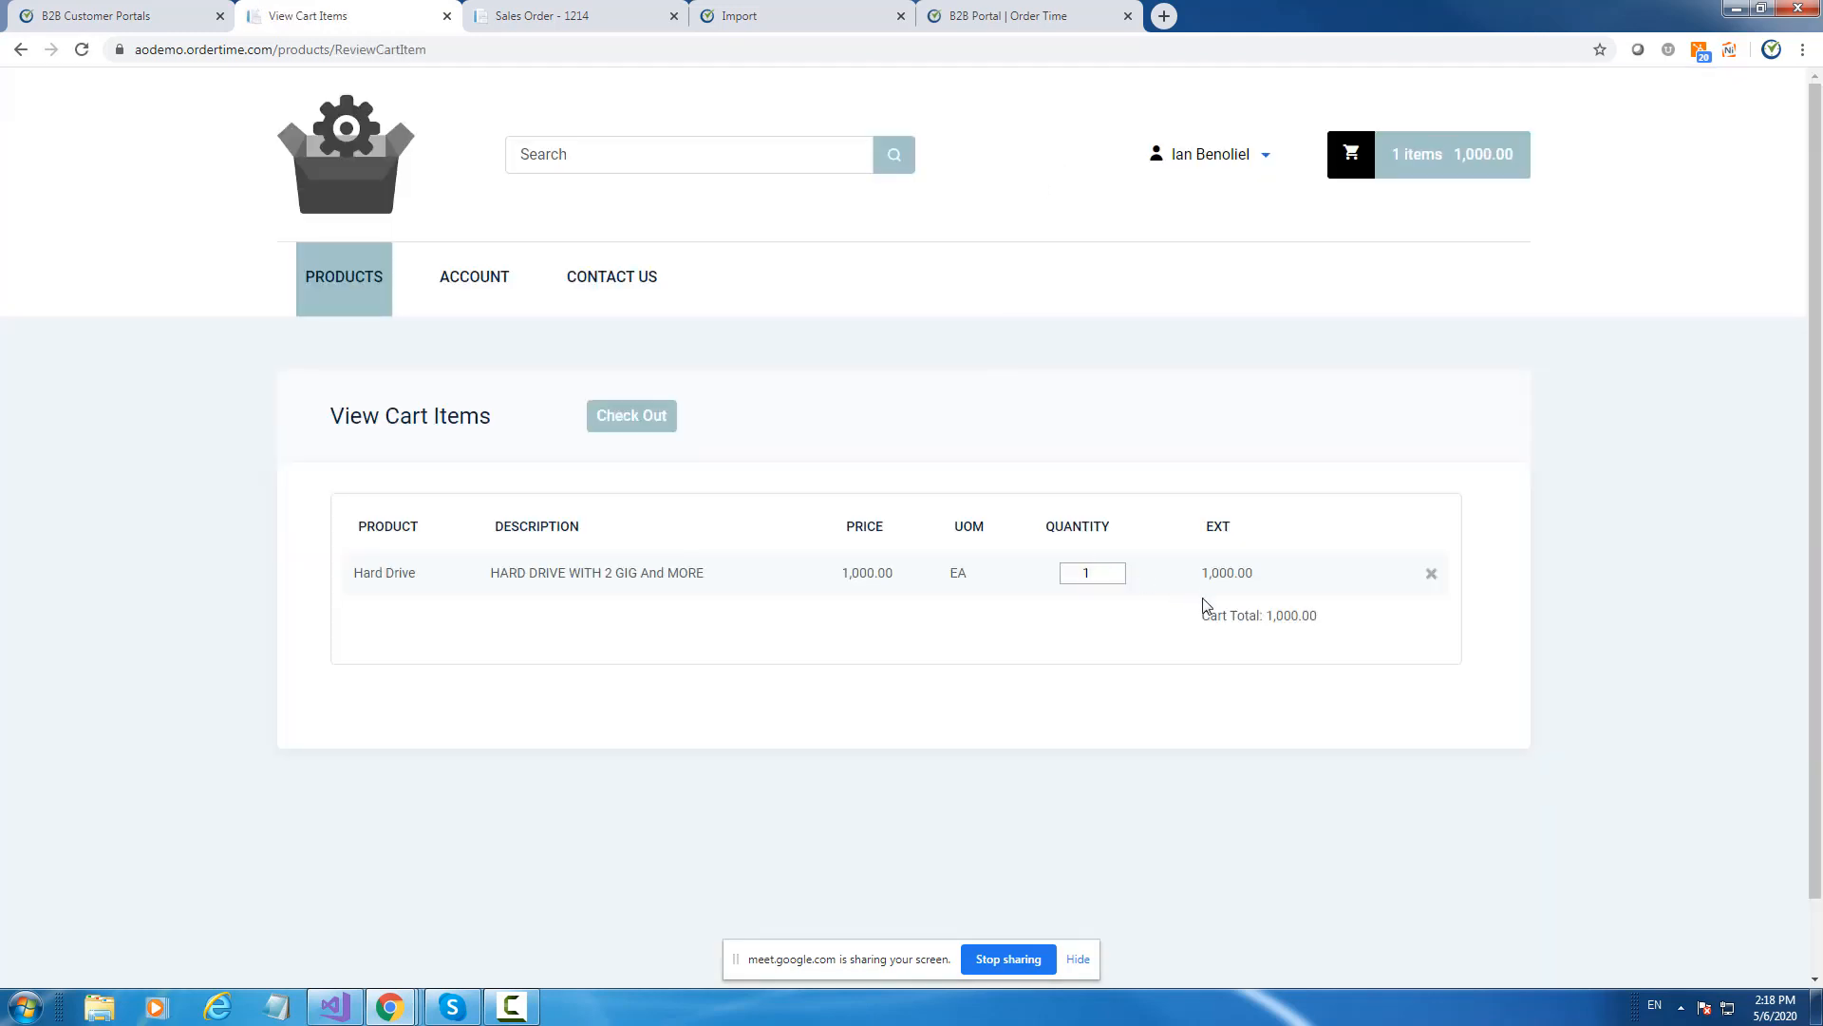
click(655, 423)
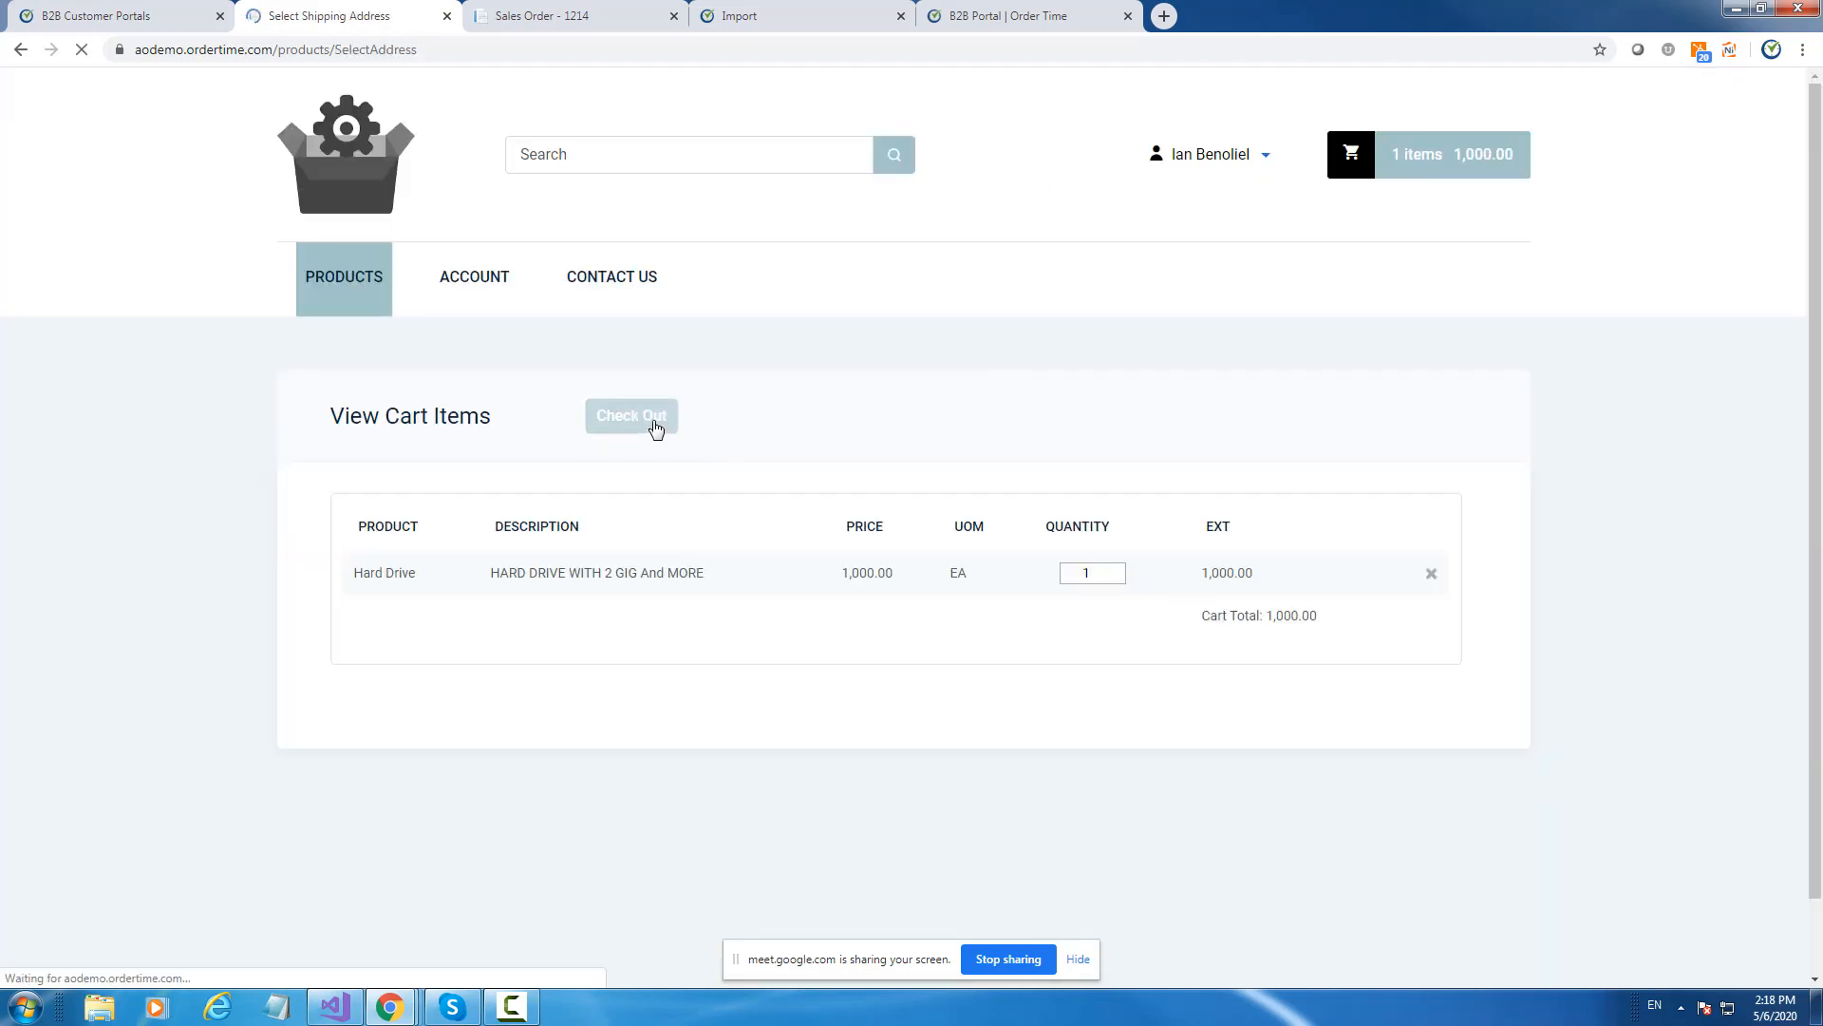
click(986, 774)
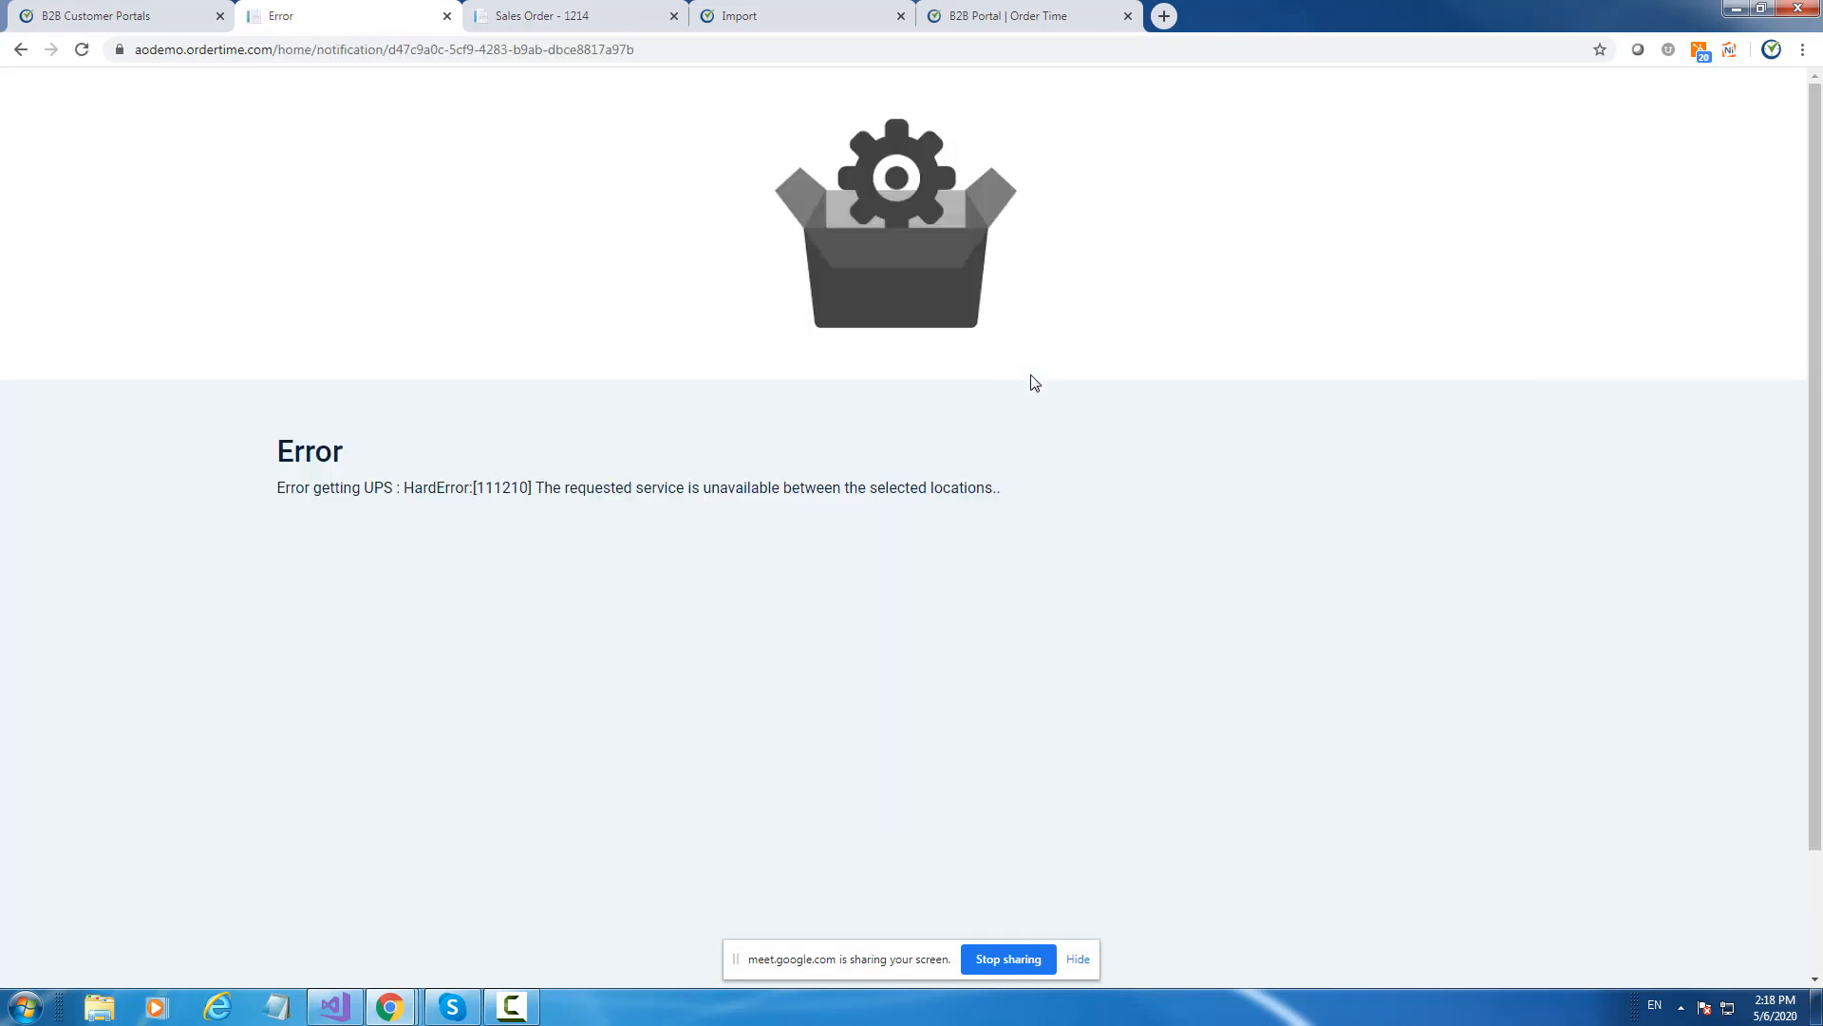
click(18, 50)
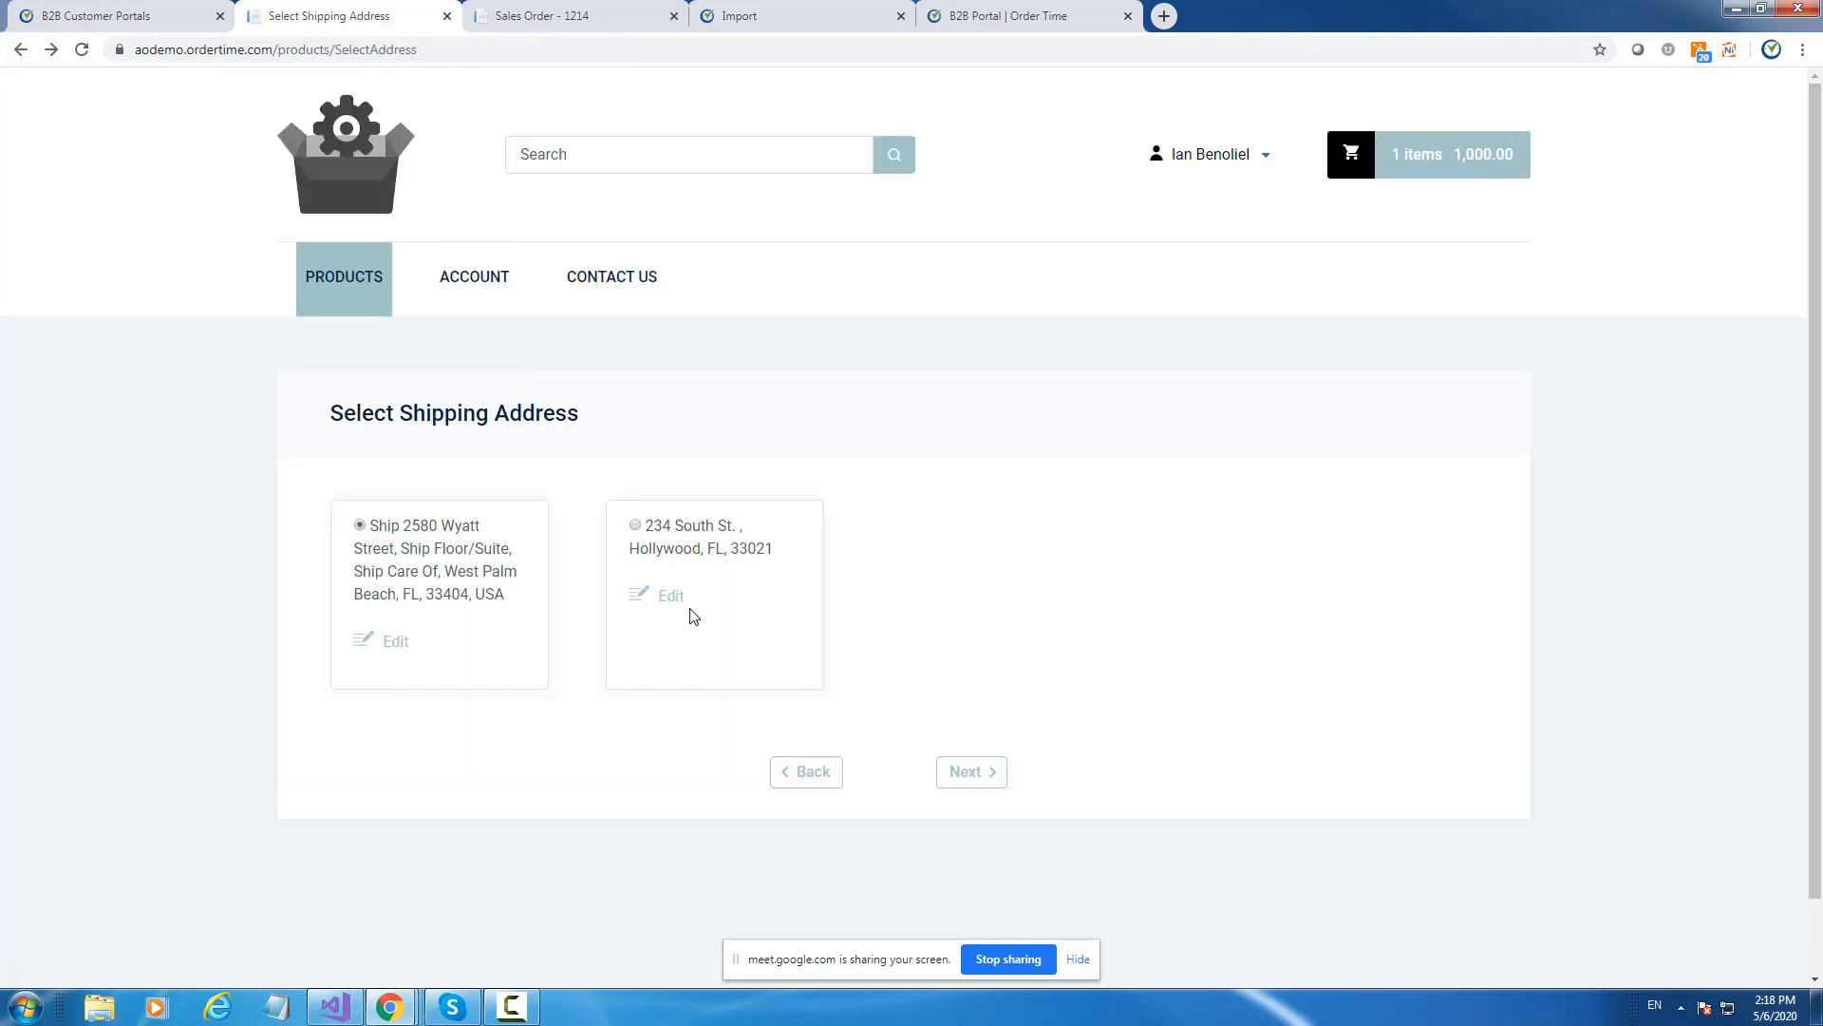
Review the West Palm Beach ship address and sales order 1214, then return to the portals list.
click(393, 648)
scroll(968, 552, down, 2)
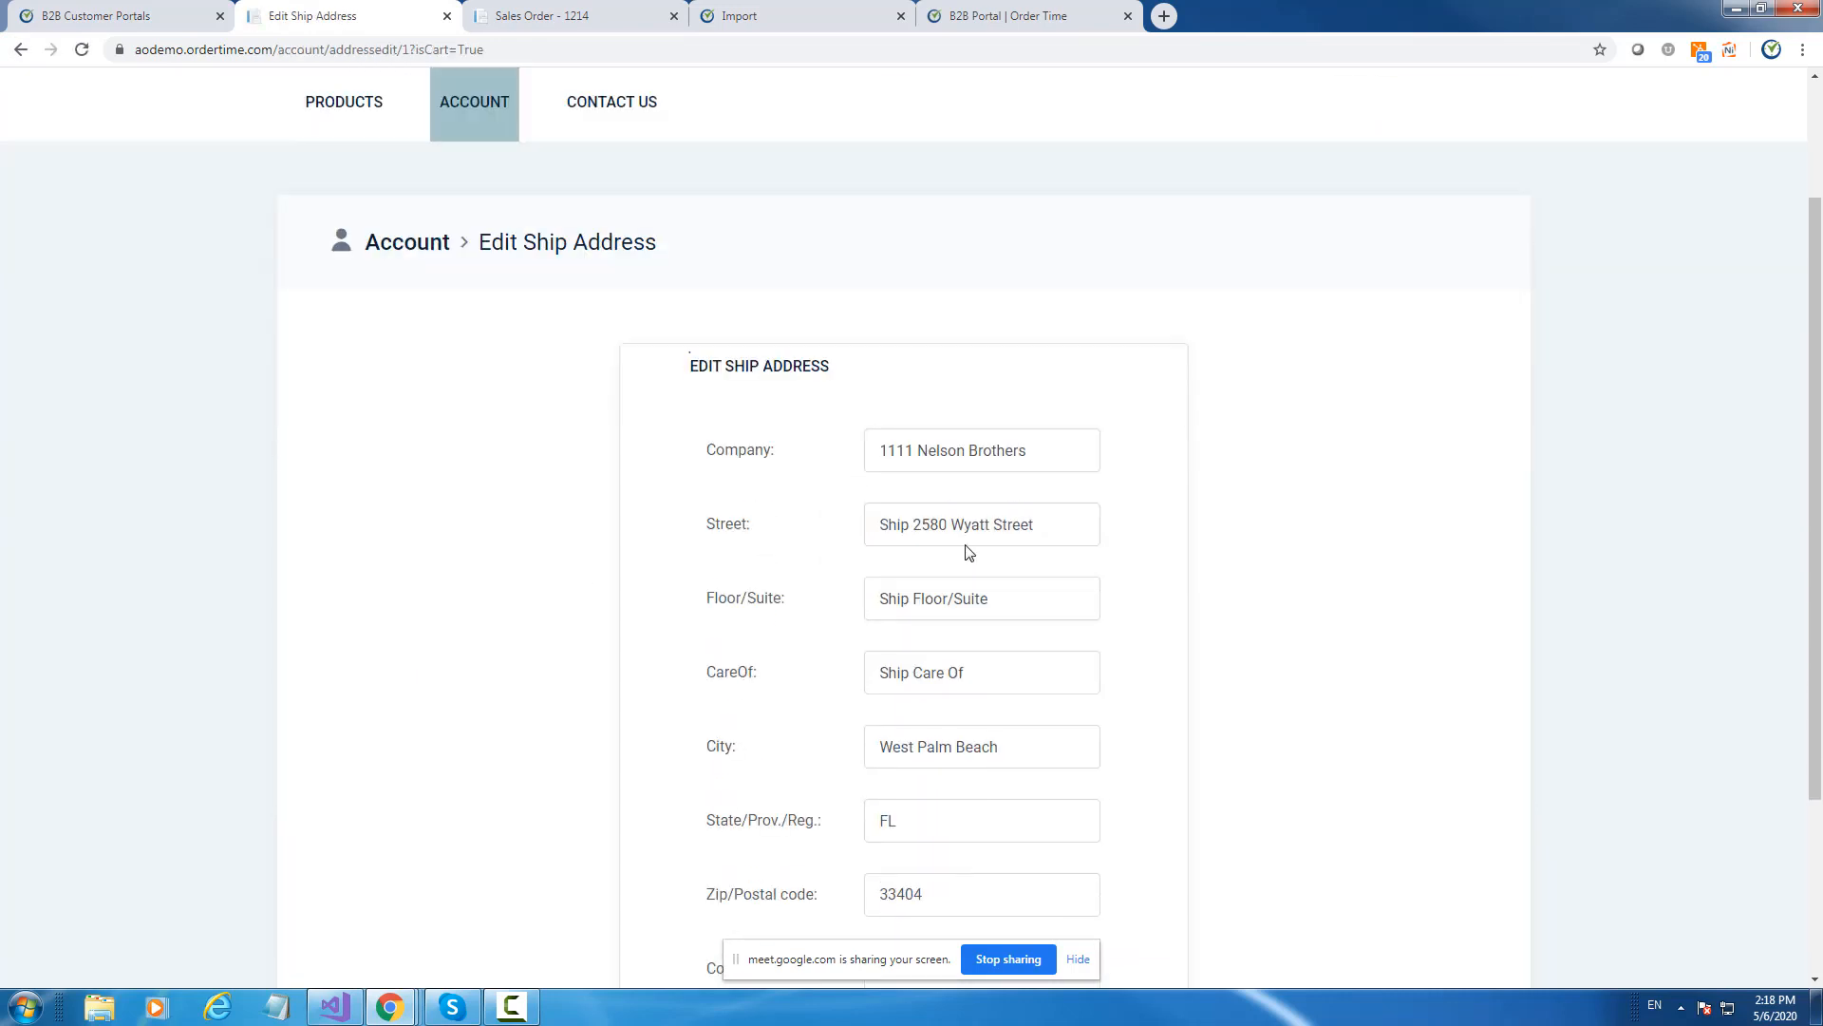
scroll(969, 553, down, 1)
scroll(969, 553, up, 3)
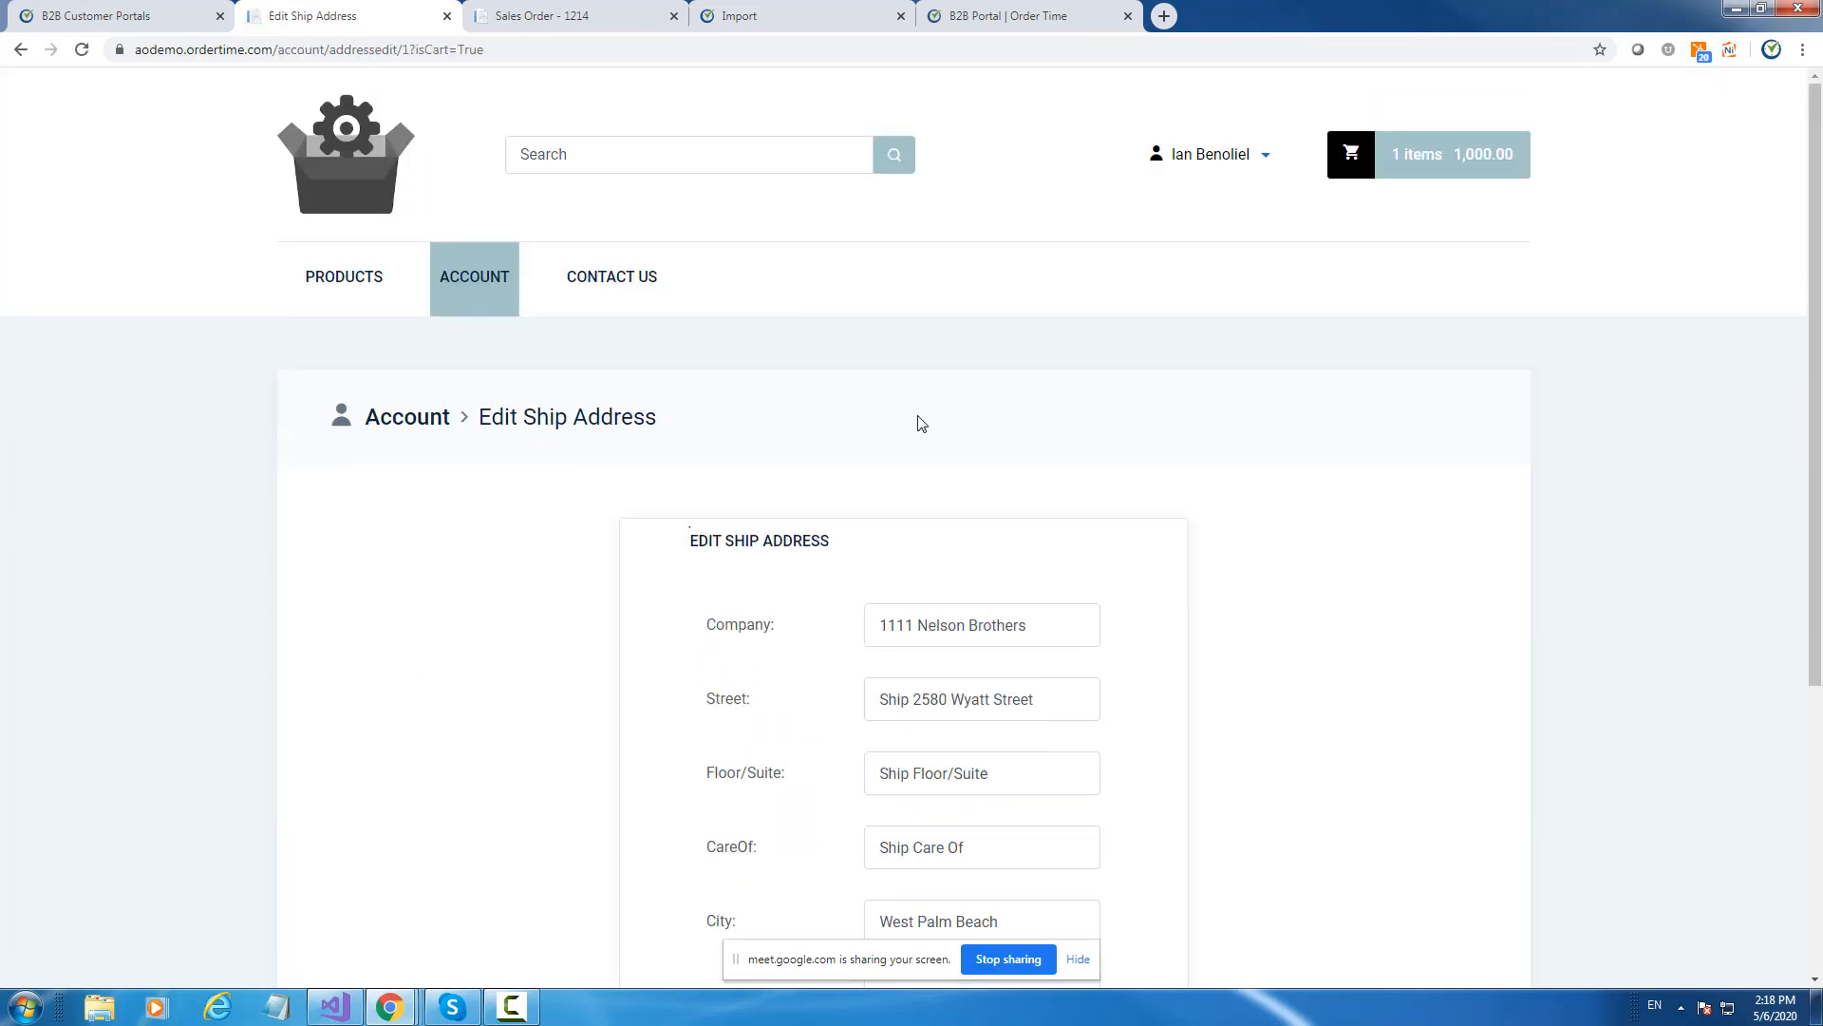
click(549, 19)
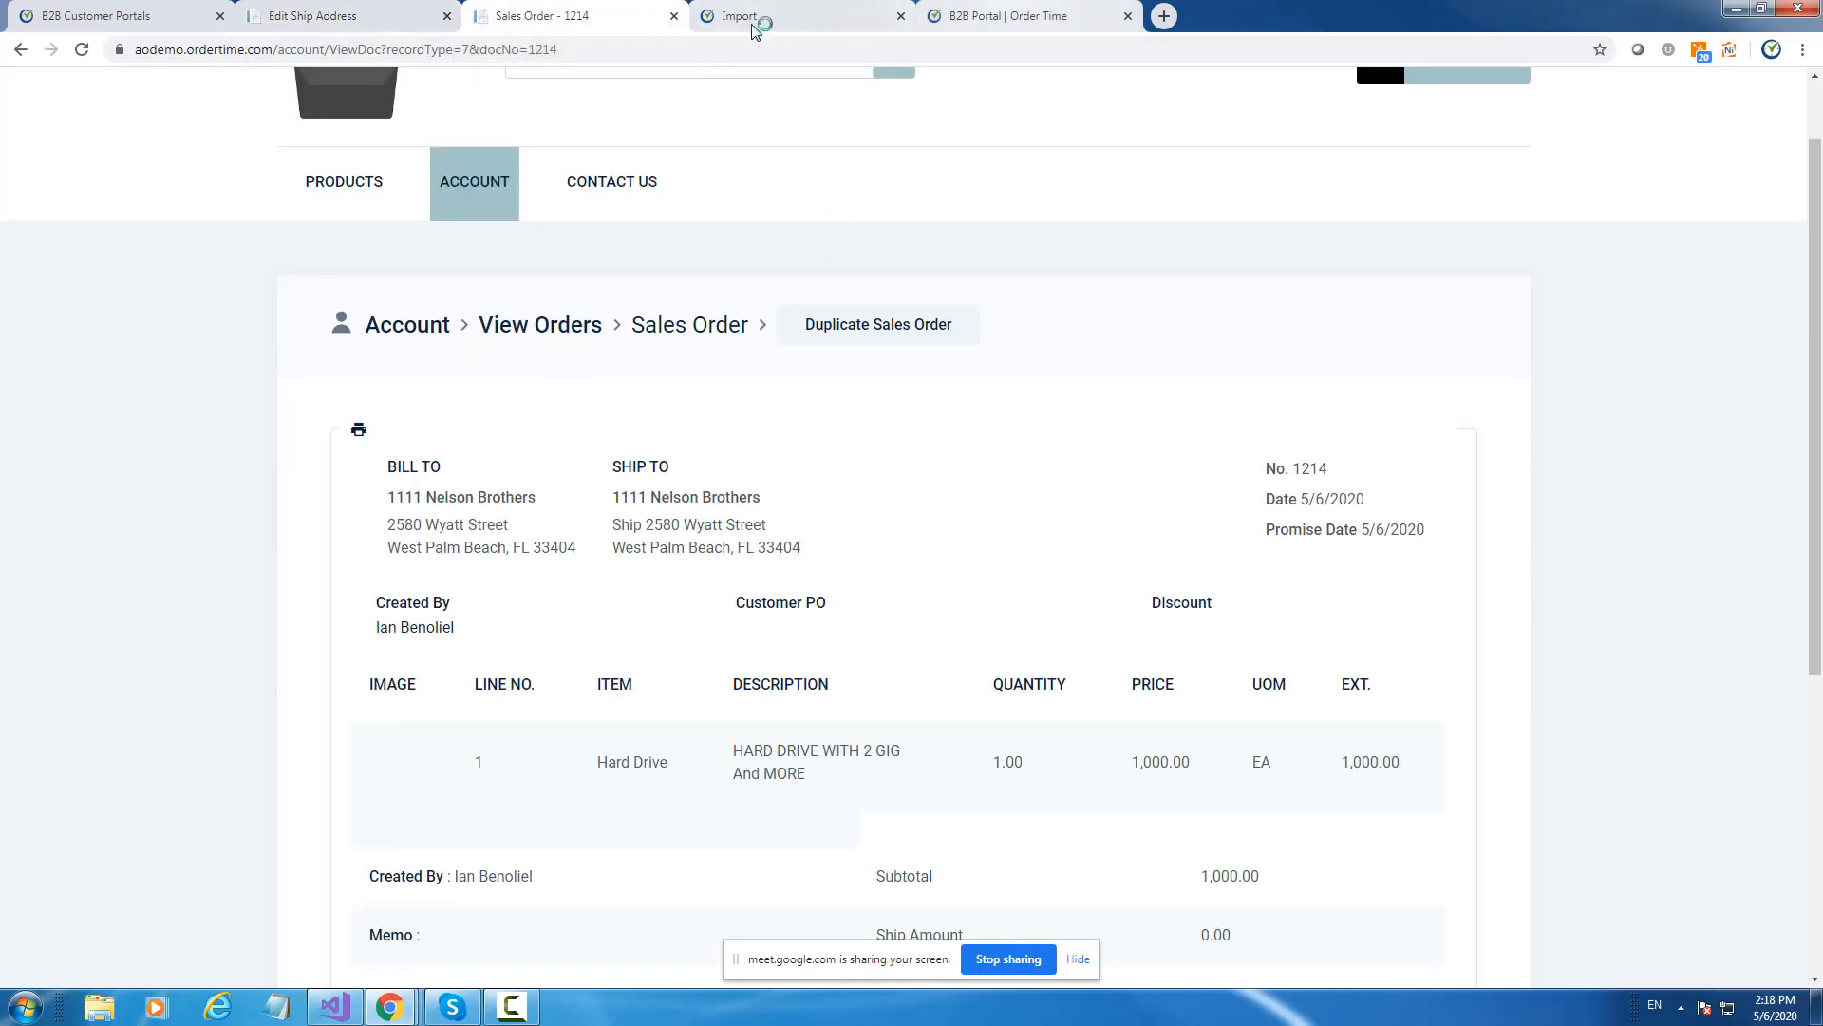
click(332, 16)
click(140, 21)
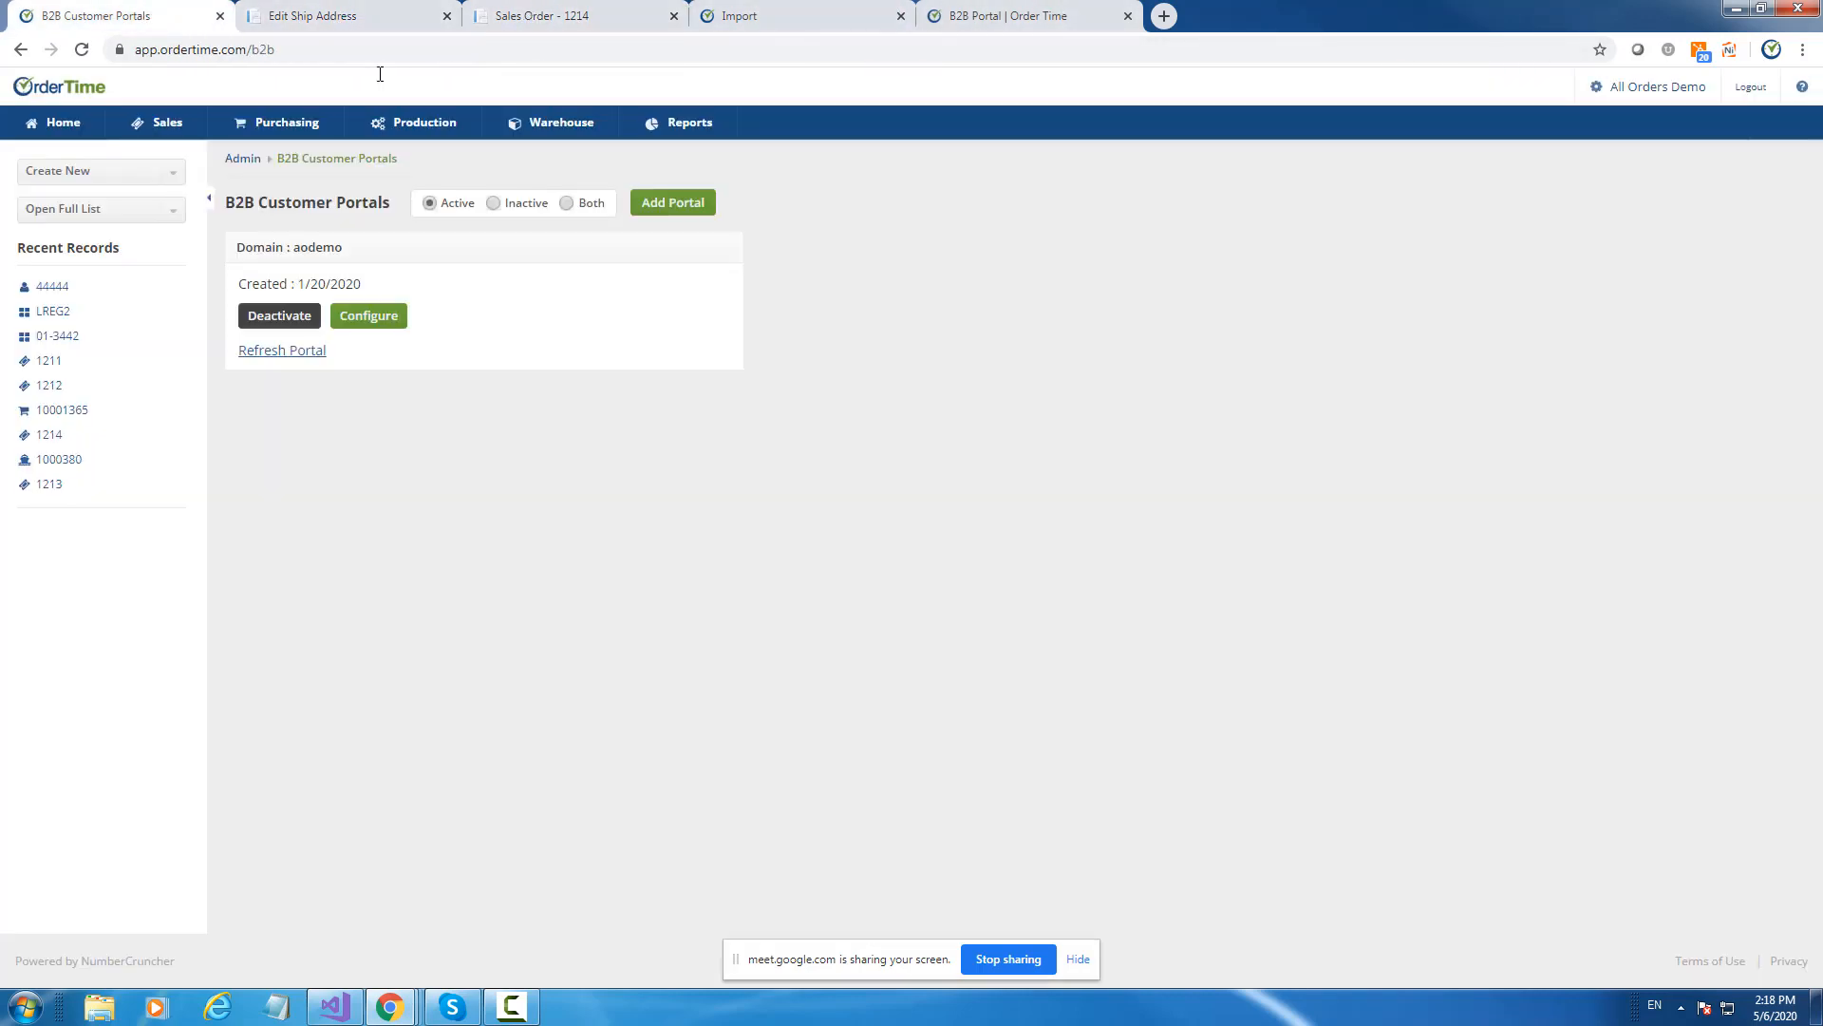
Set the portal's shipping option back to Ship Methods, save, and refresh the portal.
click(390, 318)
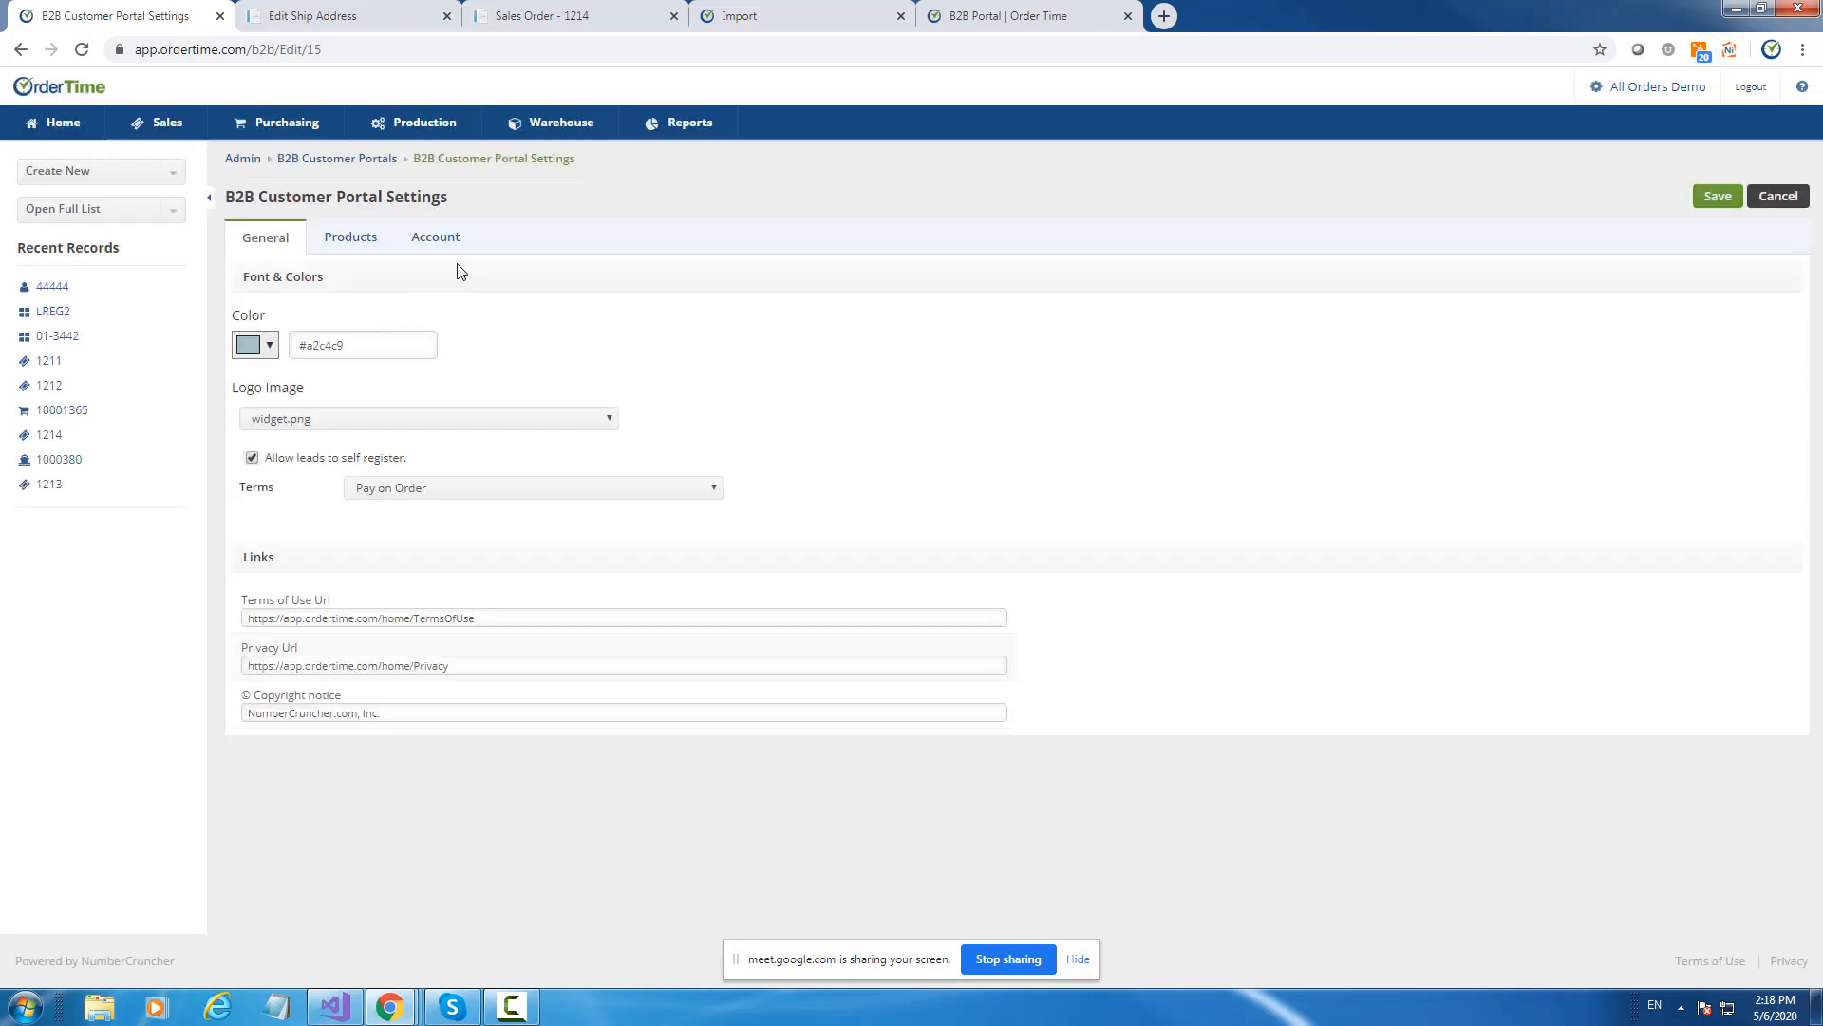
click(414, 237)
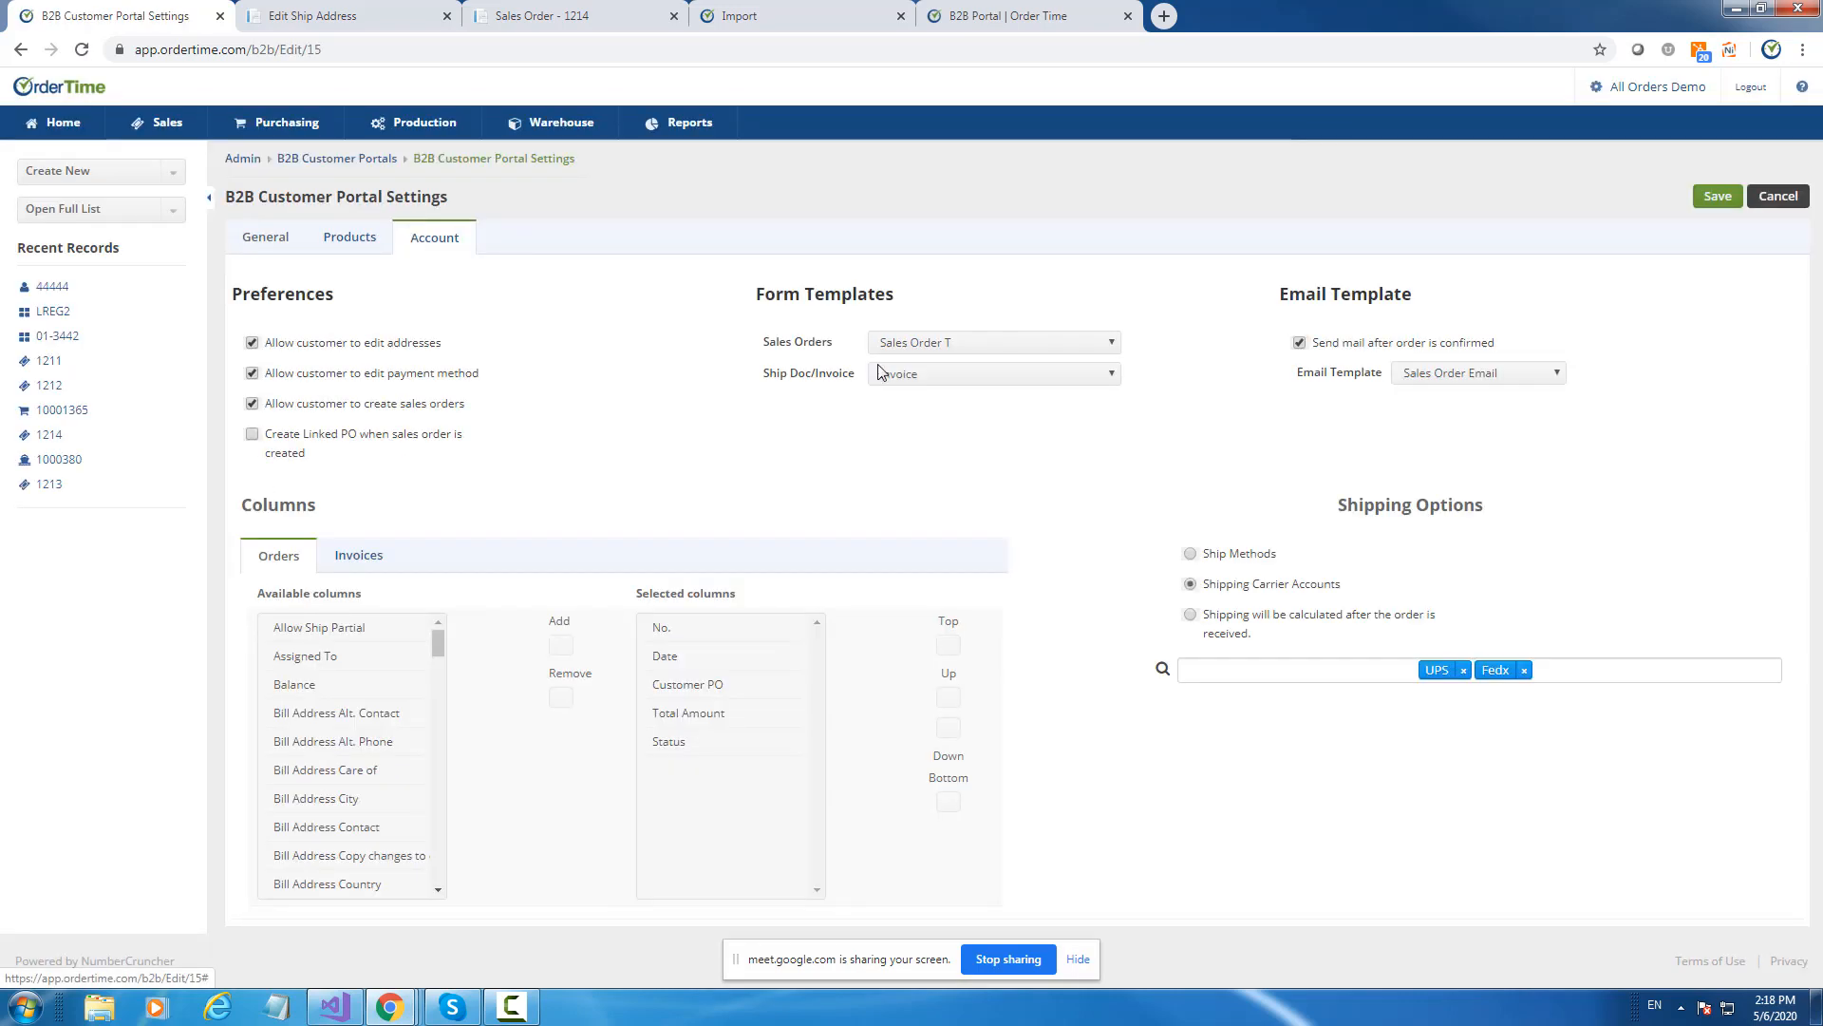
click(1191, 554)
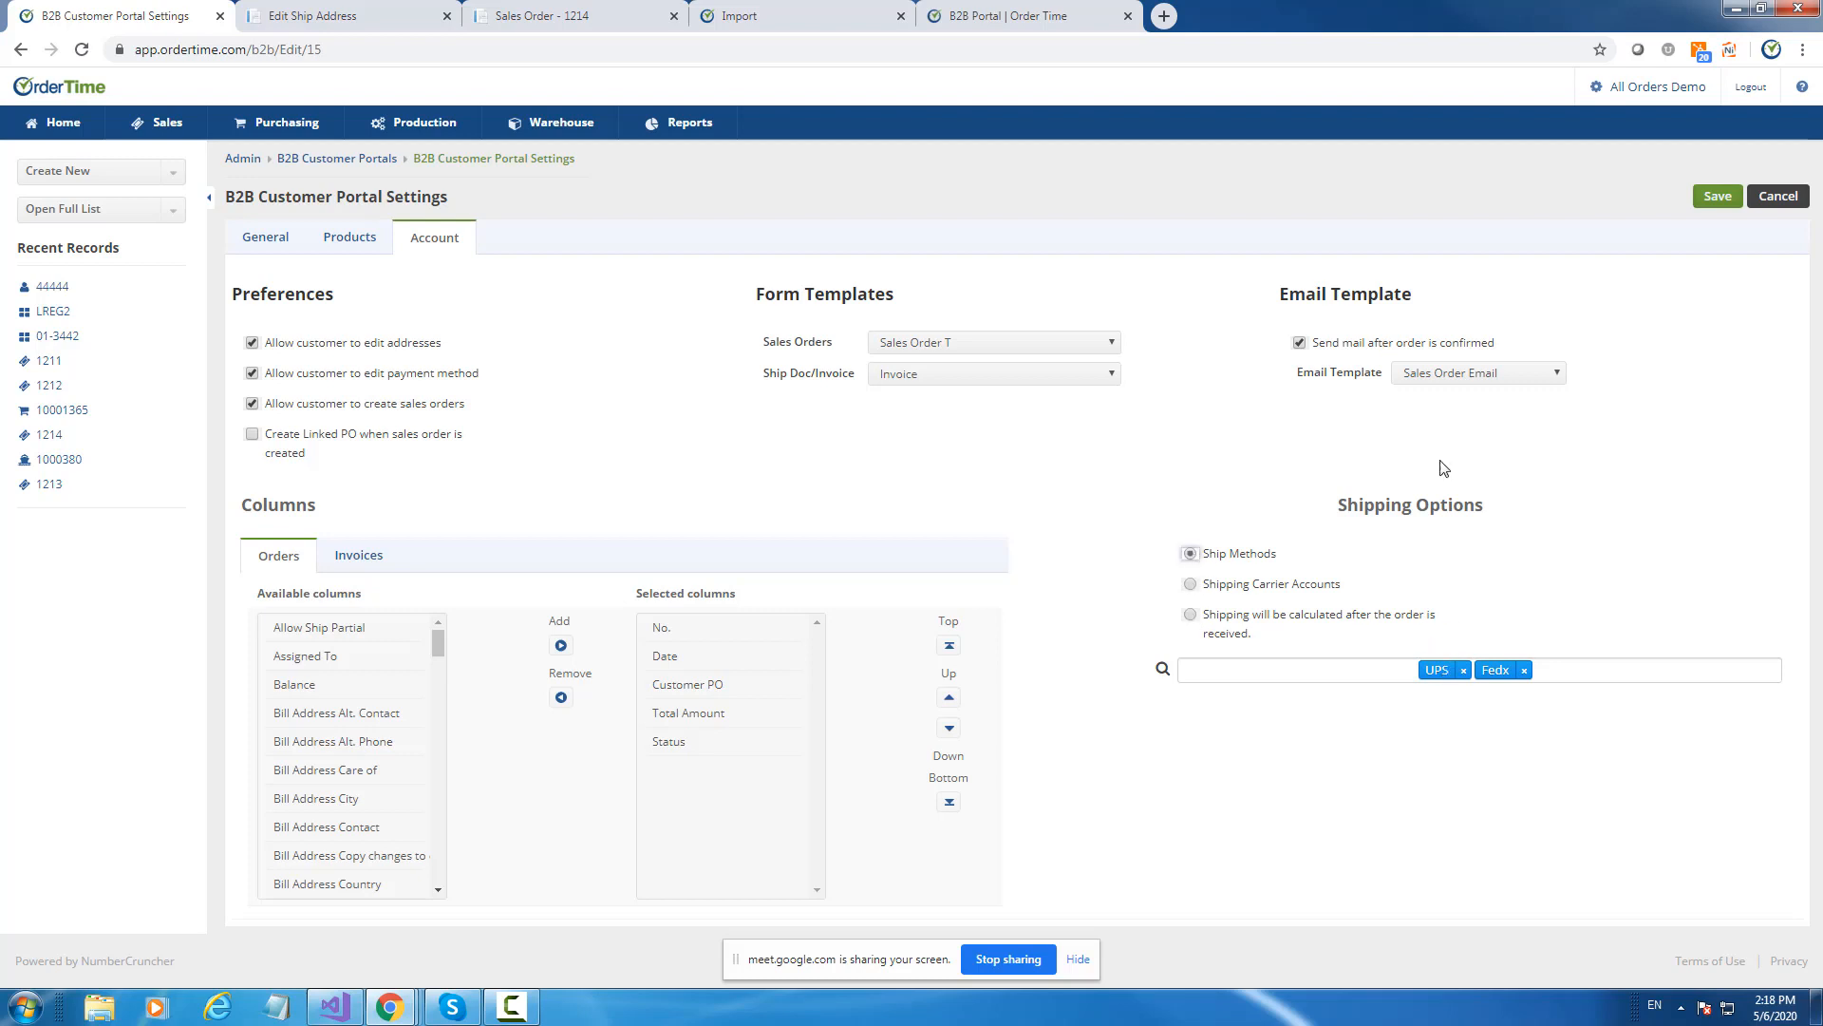
click(1717, 199)
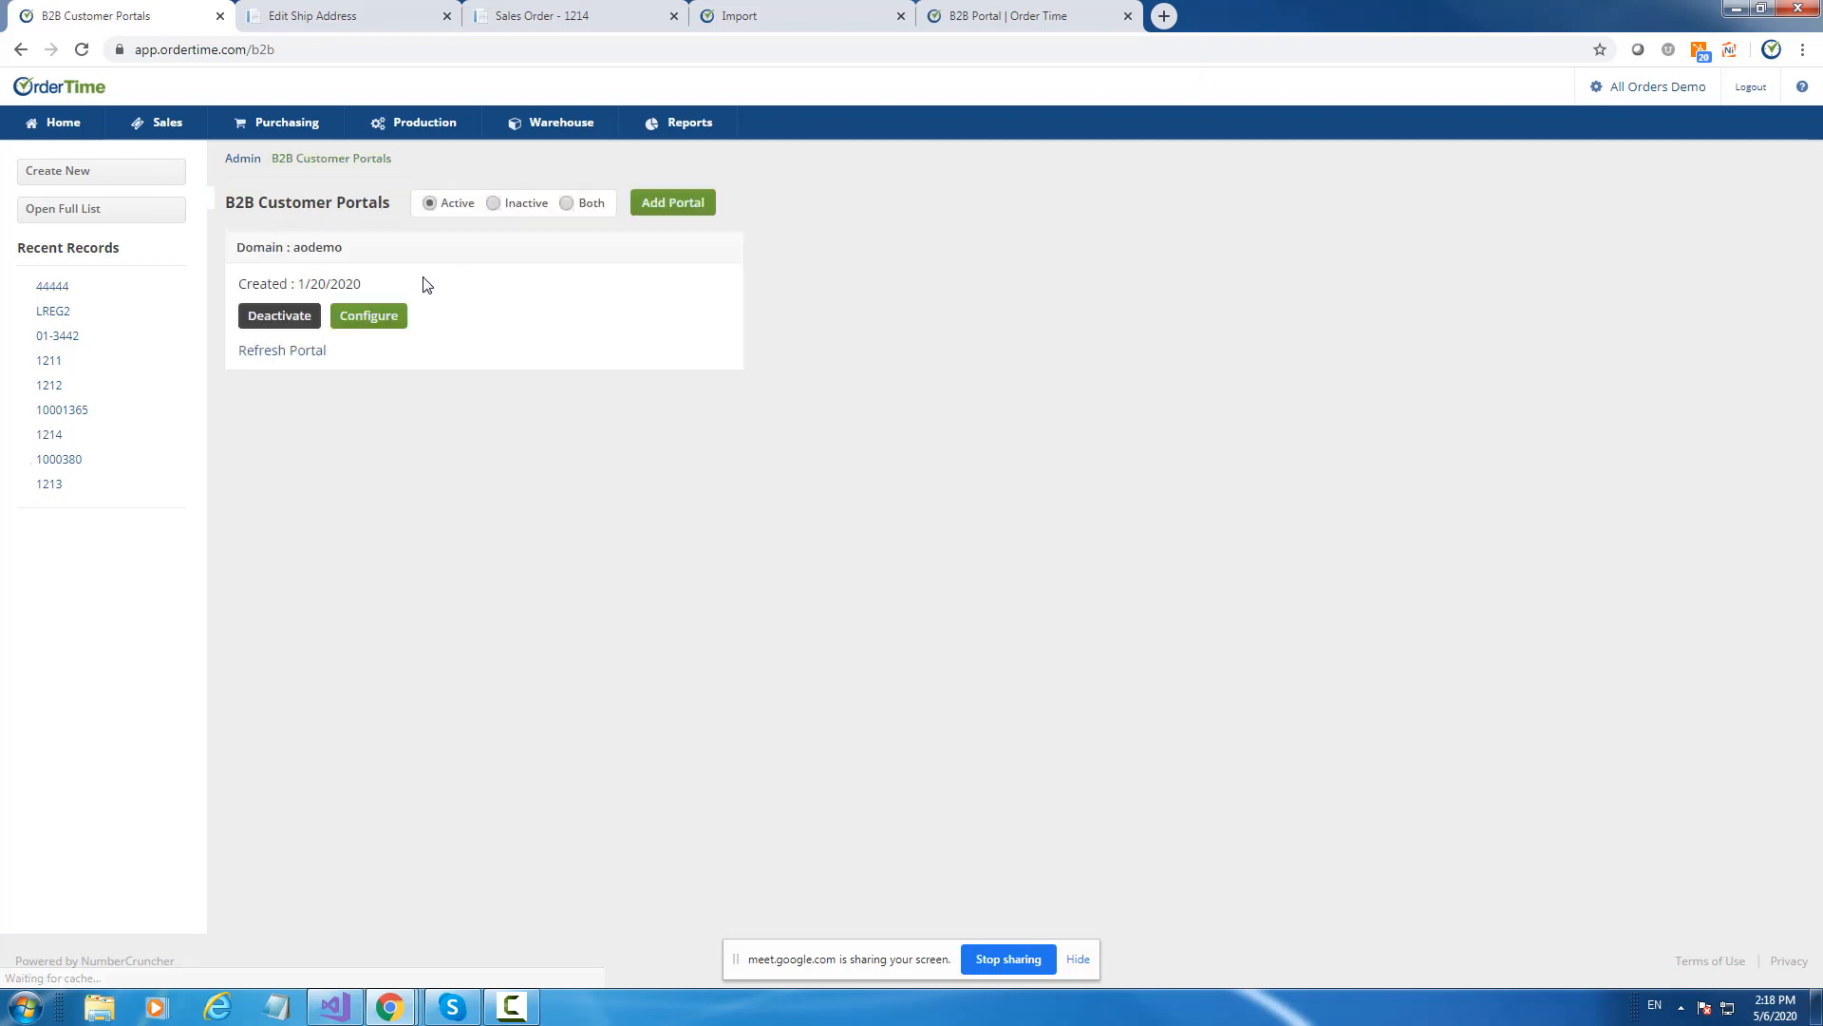
click(288, 356)
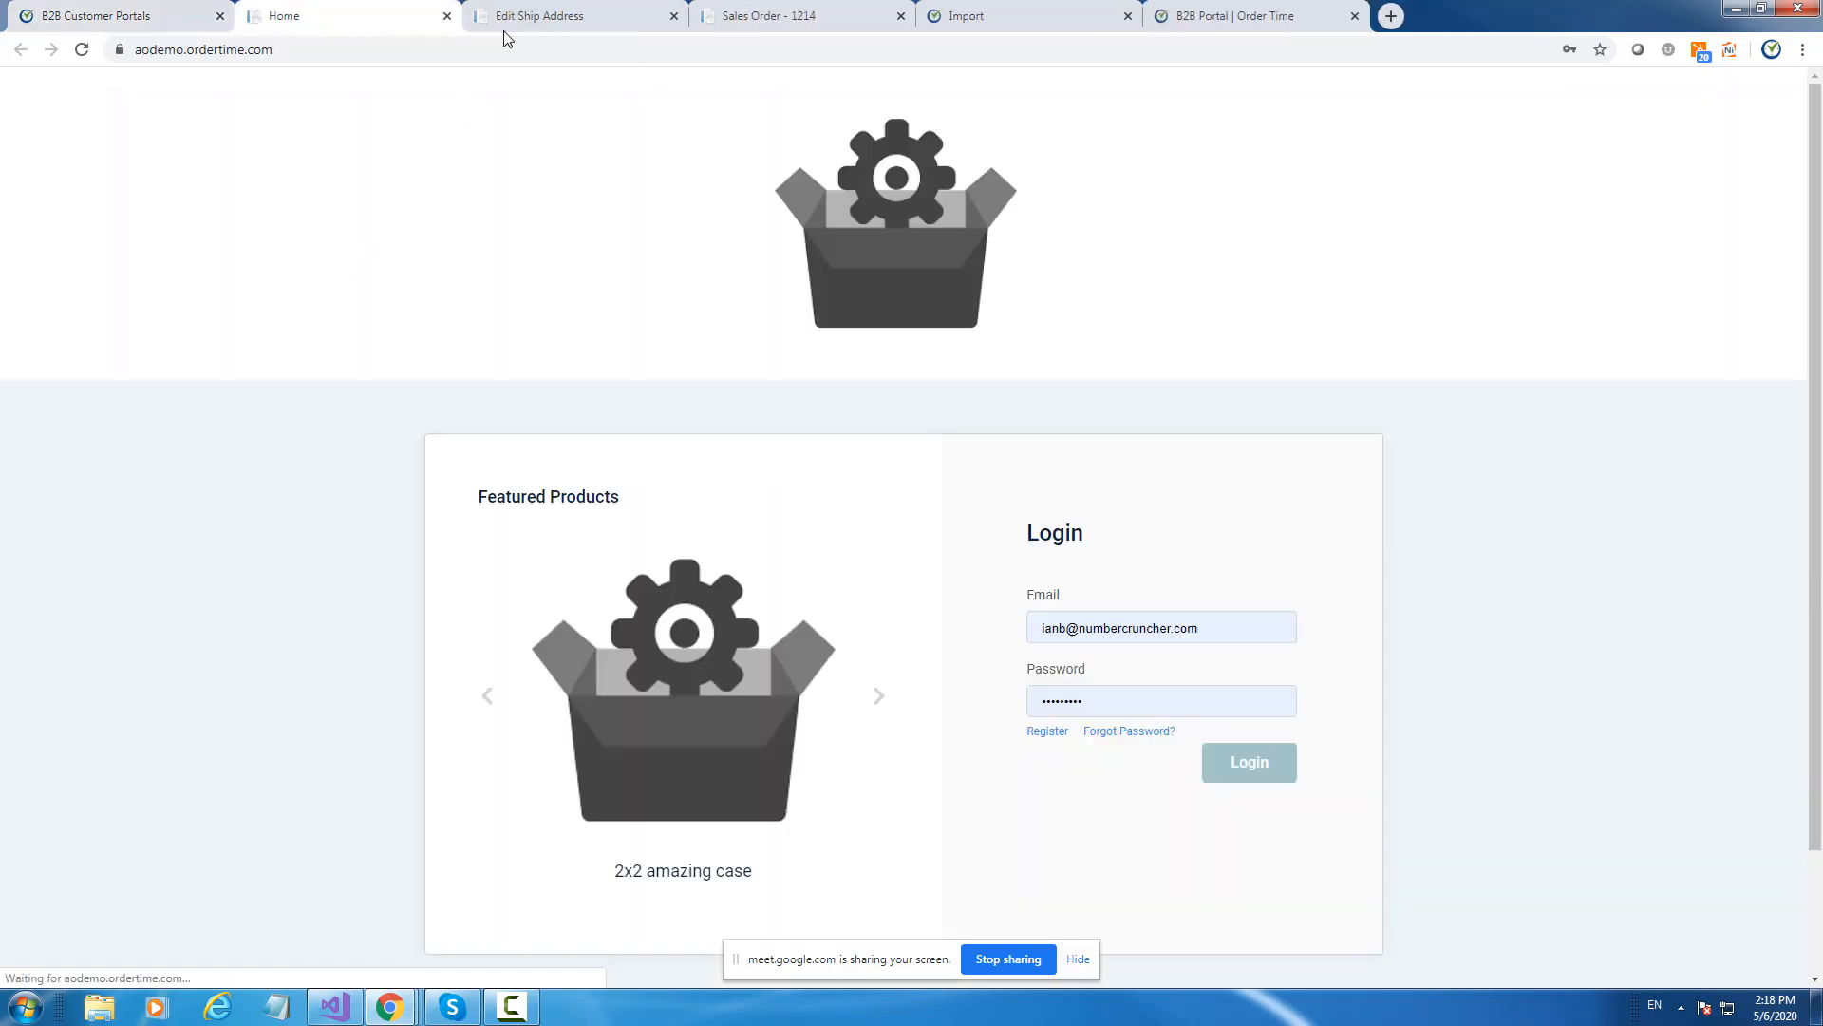
Reopen the cart, check out the Hard Drive and accept the shipping address.
click(528, 15)
click(81, 49)
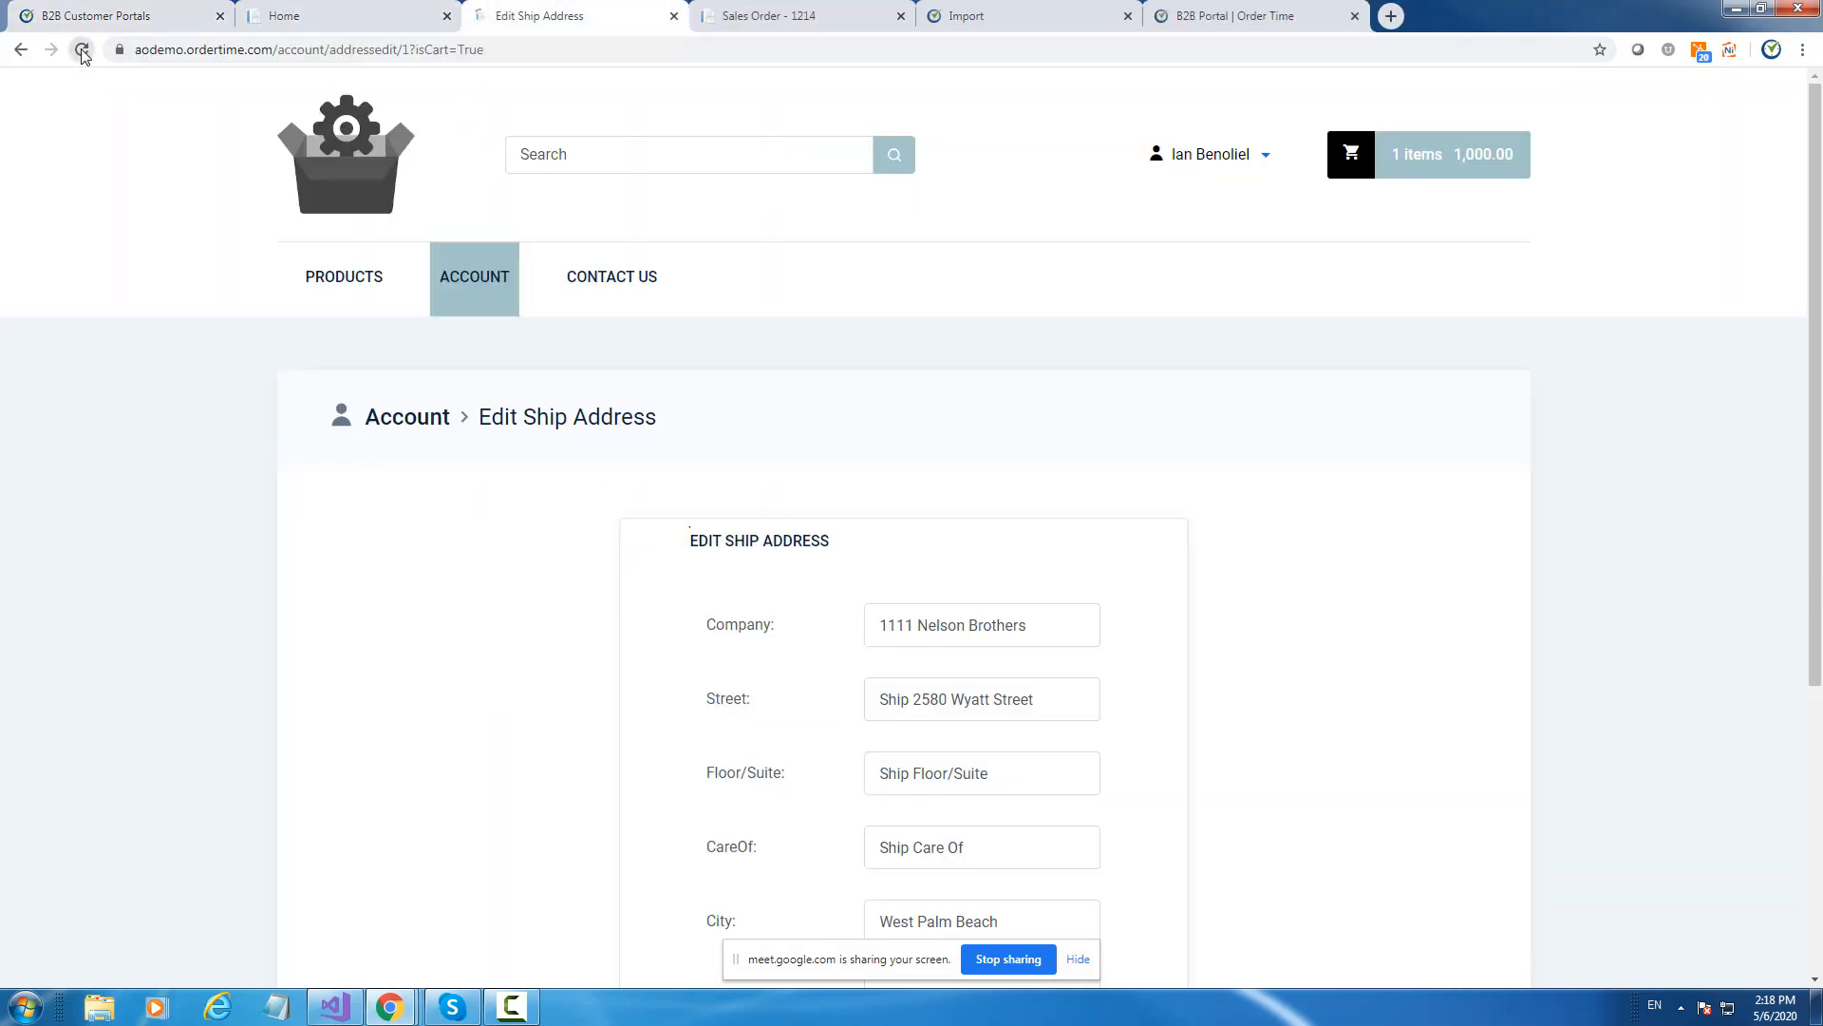
click(1404, 158)
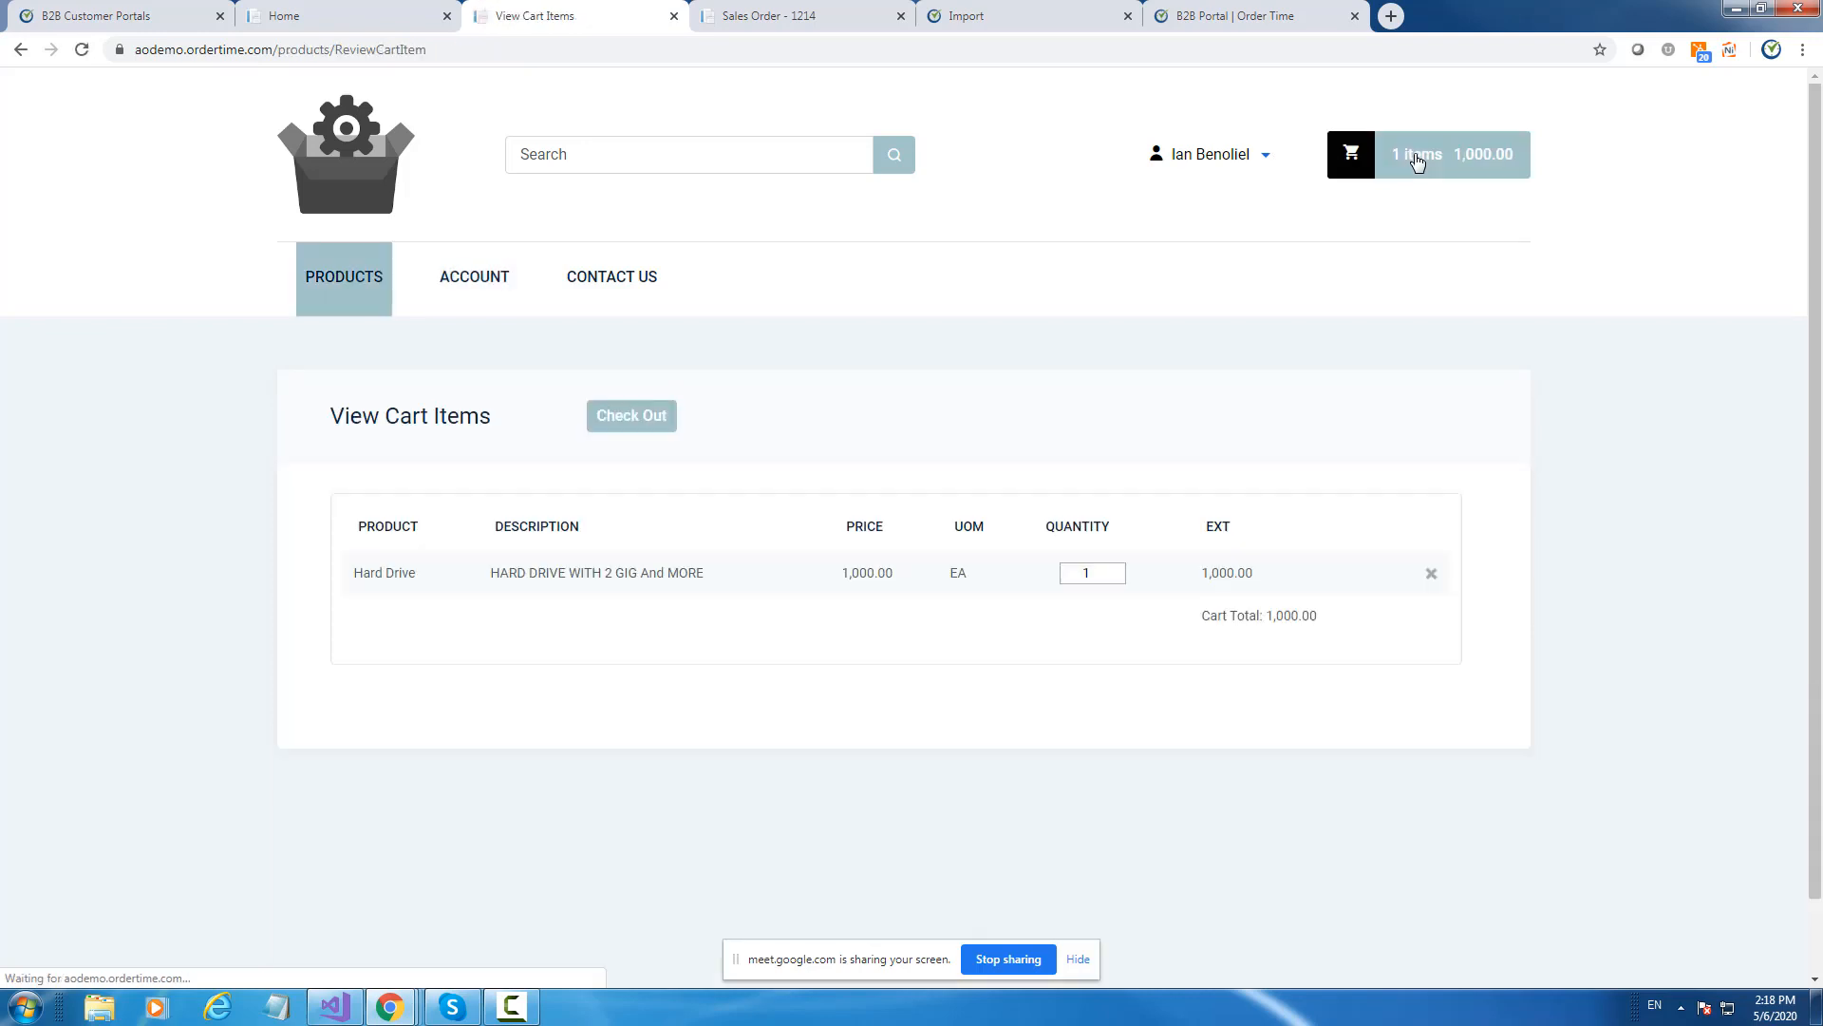
click(652, 415)
click(974, 774)
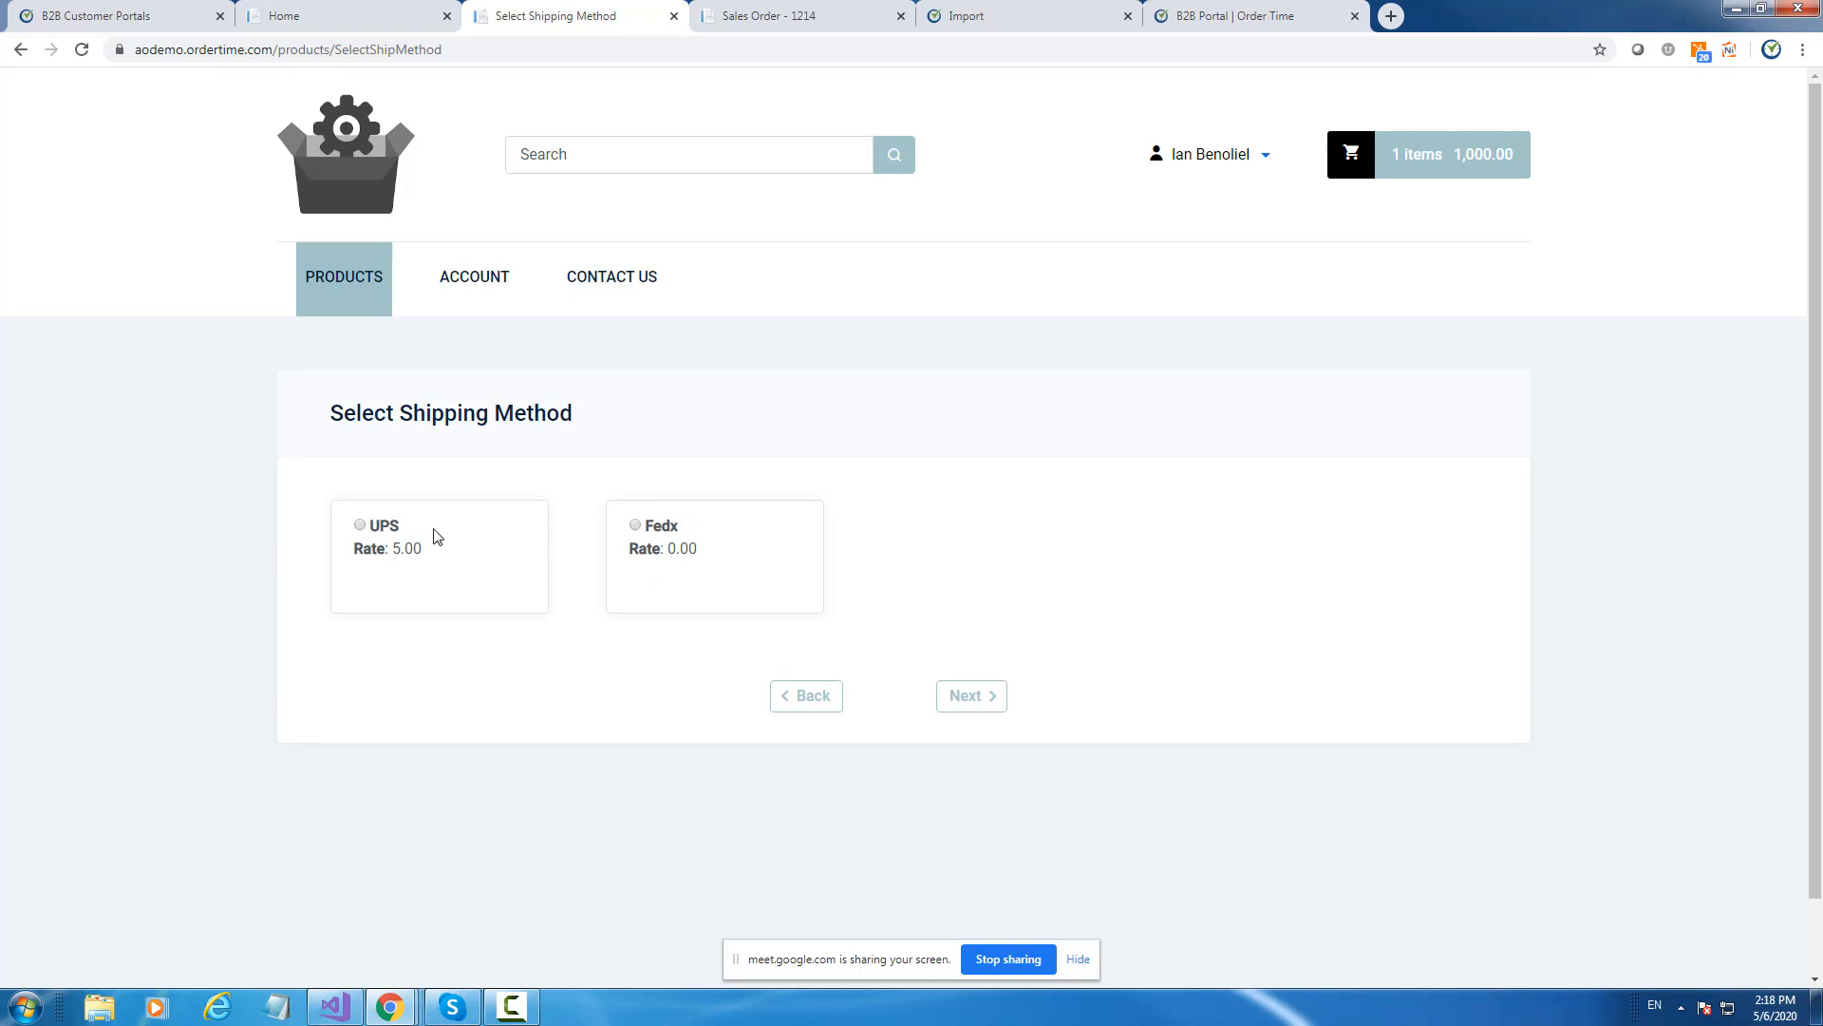
Choose UPS shipping at 5.00, enter the card security code and submit the order.
click(360, 525)
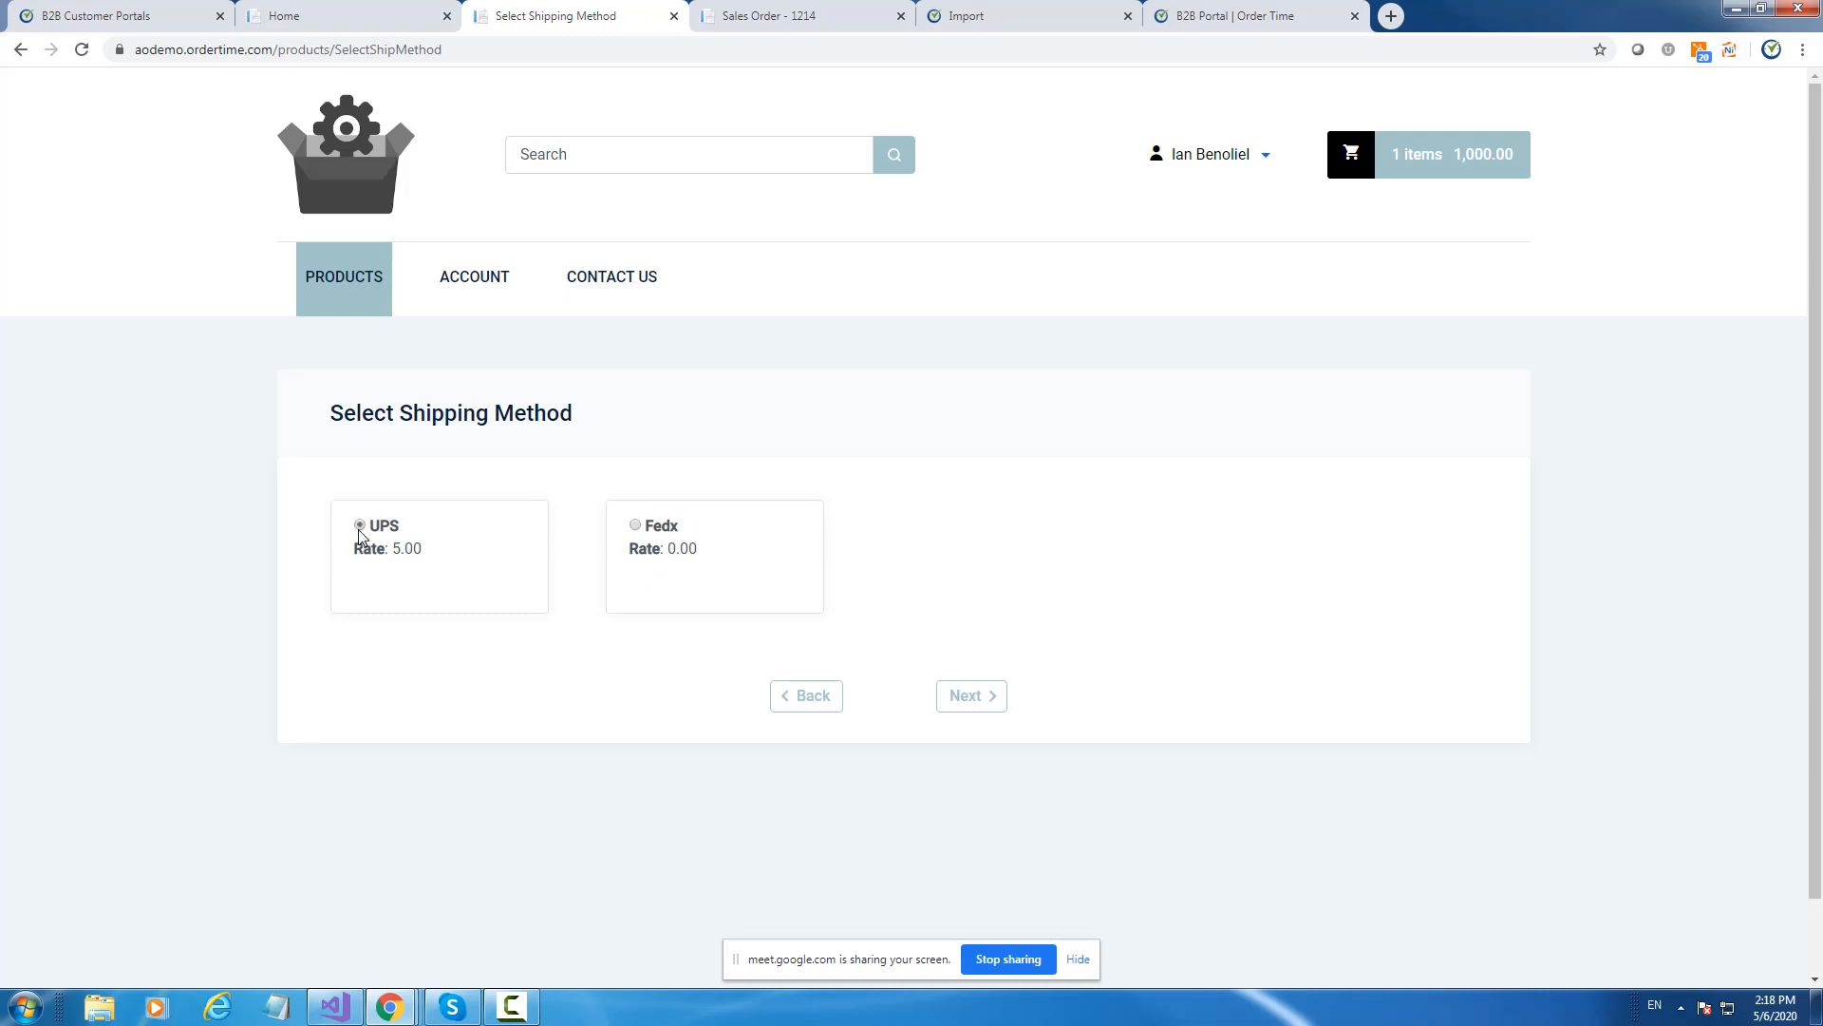
click(973, 696)
scroll(1038, 637, down, 4)
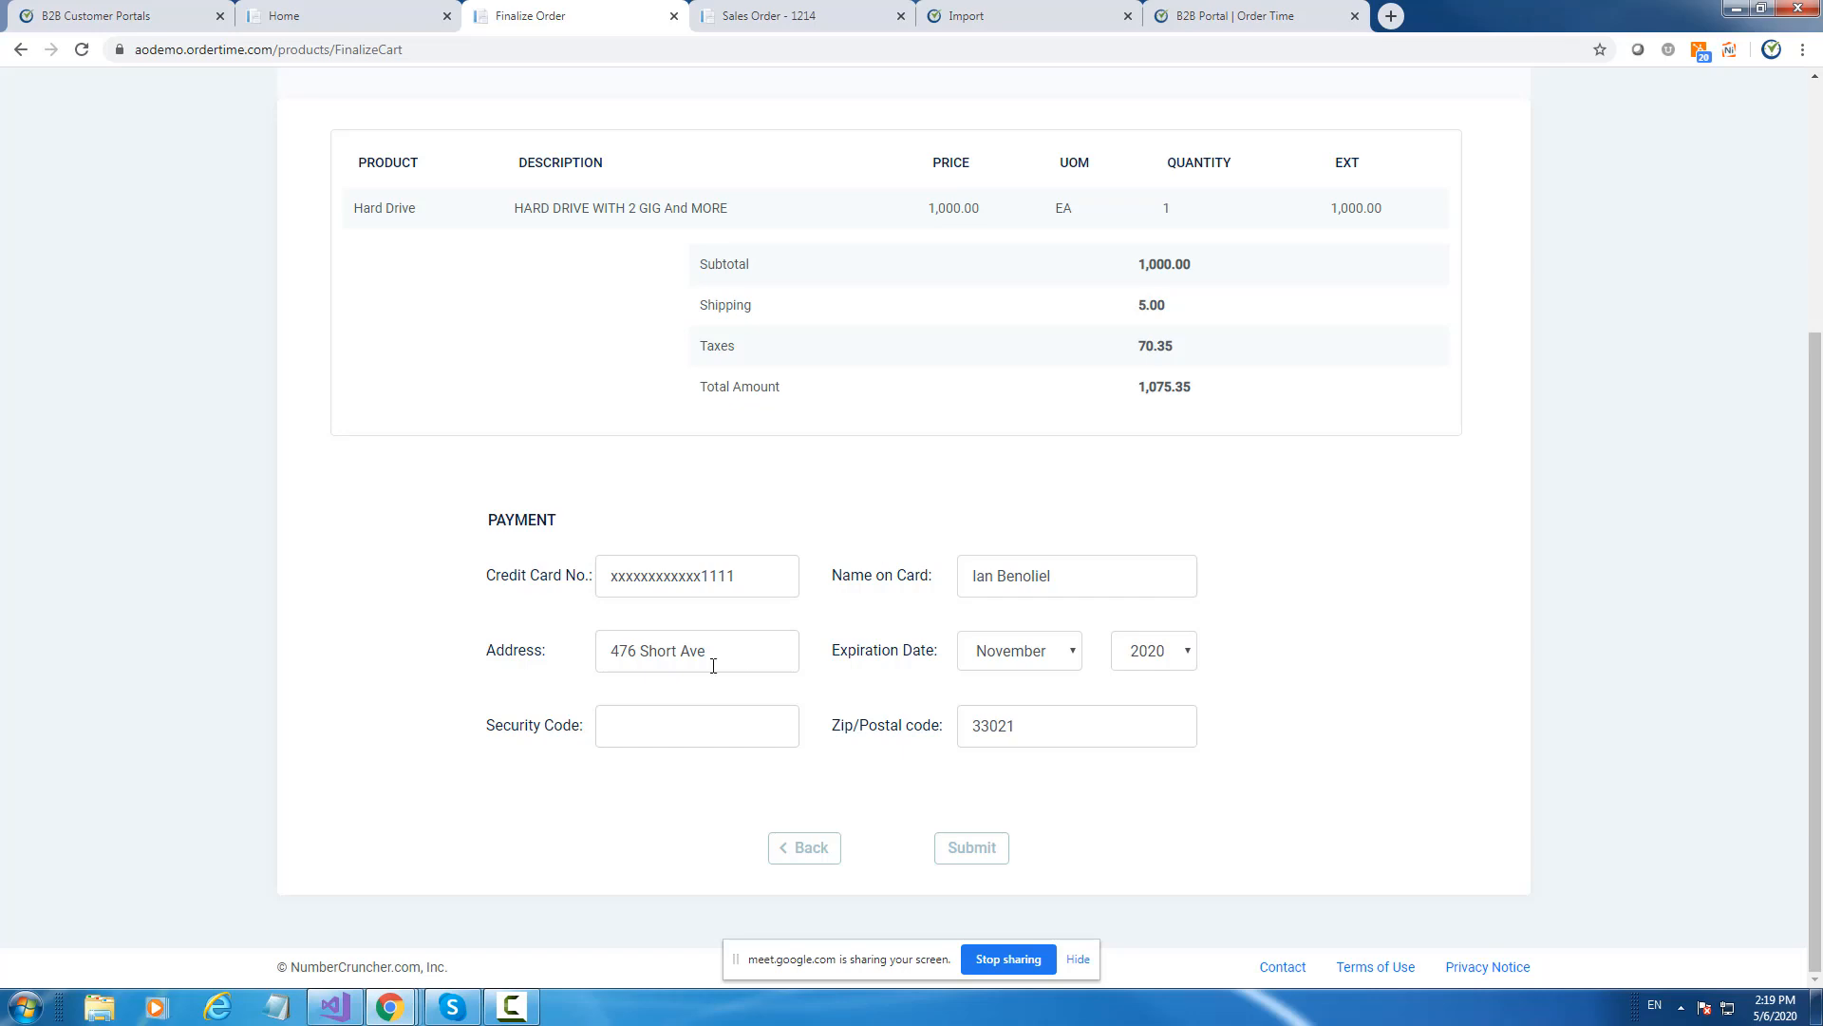
click(685, 712)
text(444)
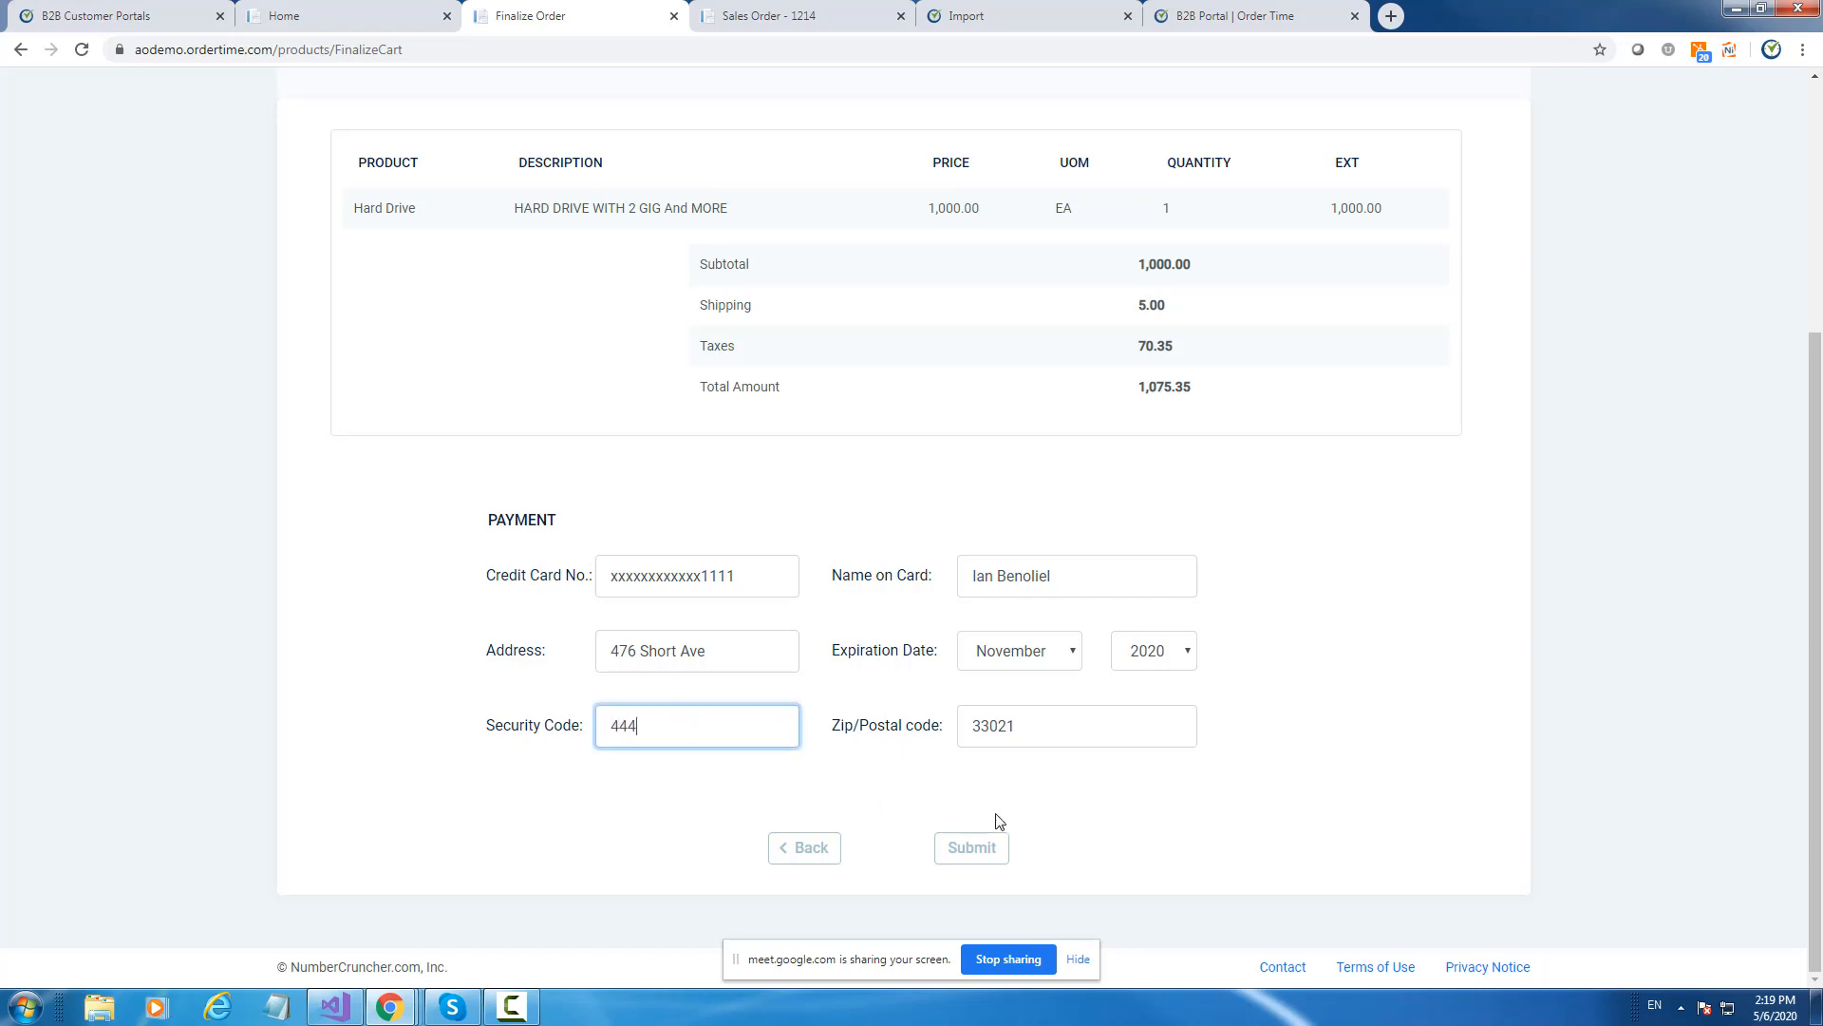
click(969, 853)
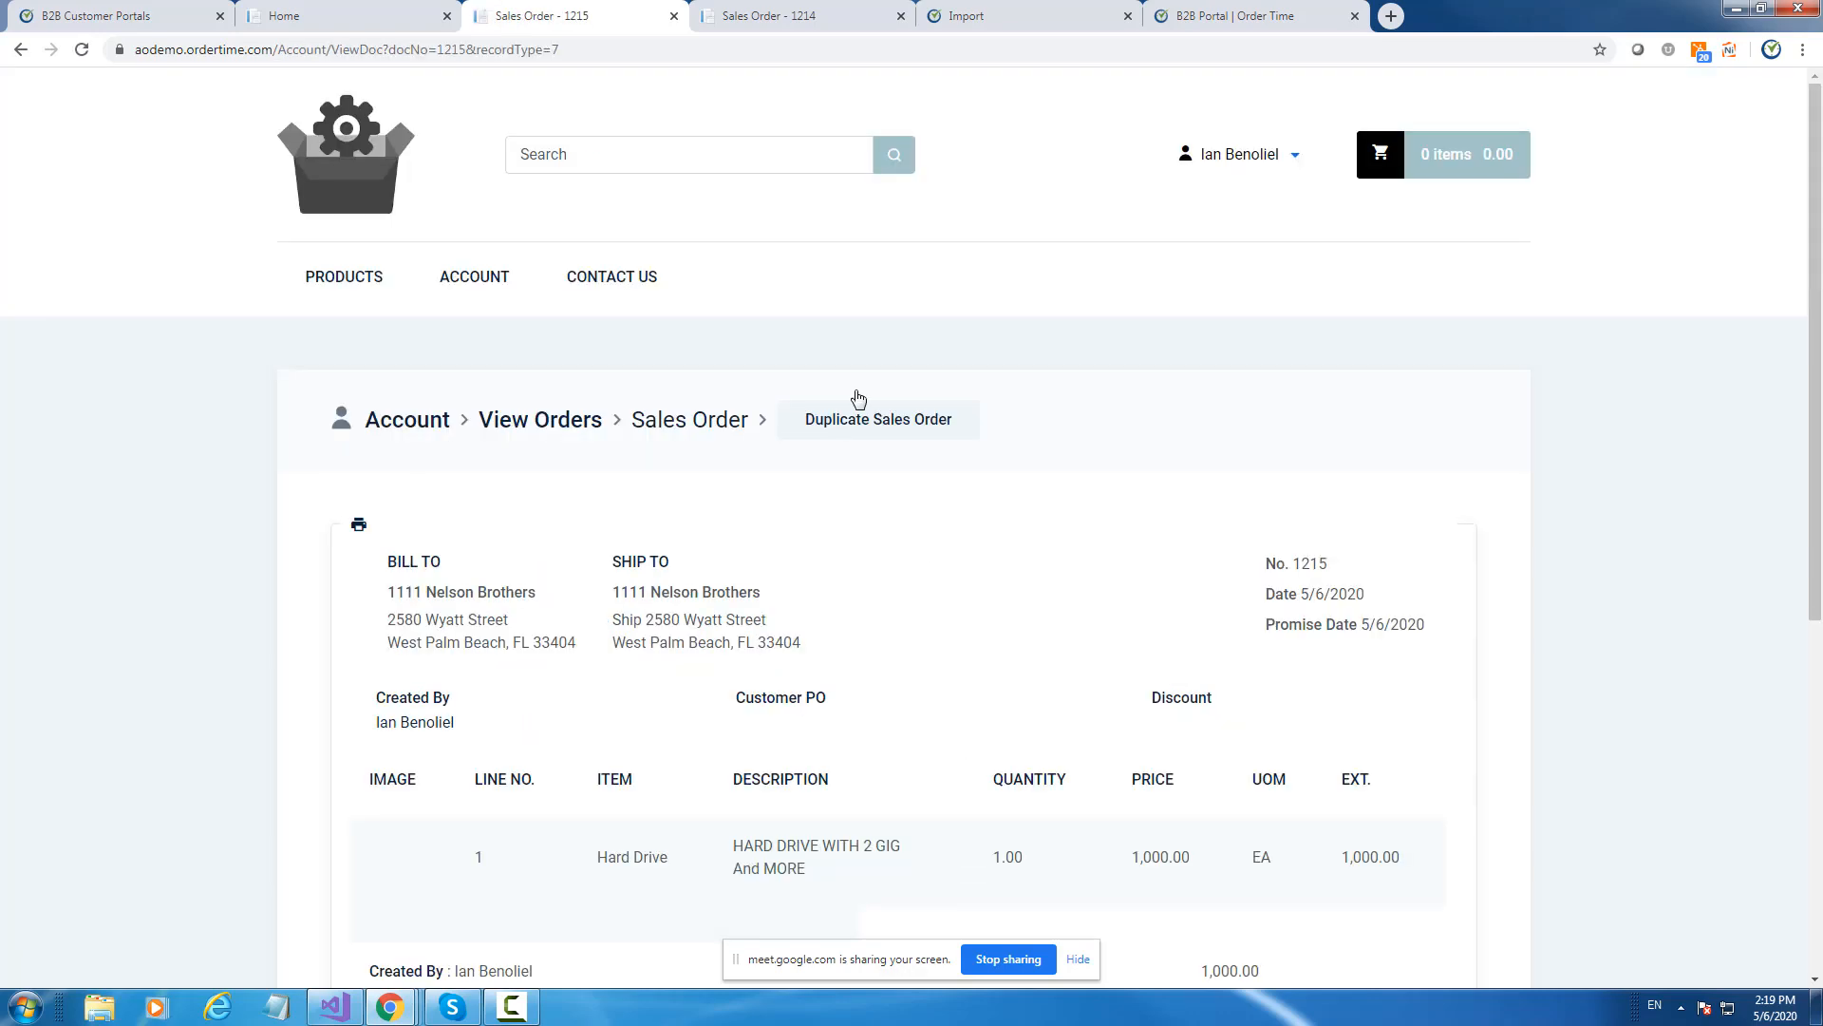
Look over sales order 1214 in the portal, then return to the admin view.
scroll(1125, 475, down, 5)
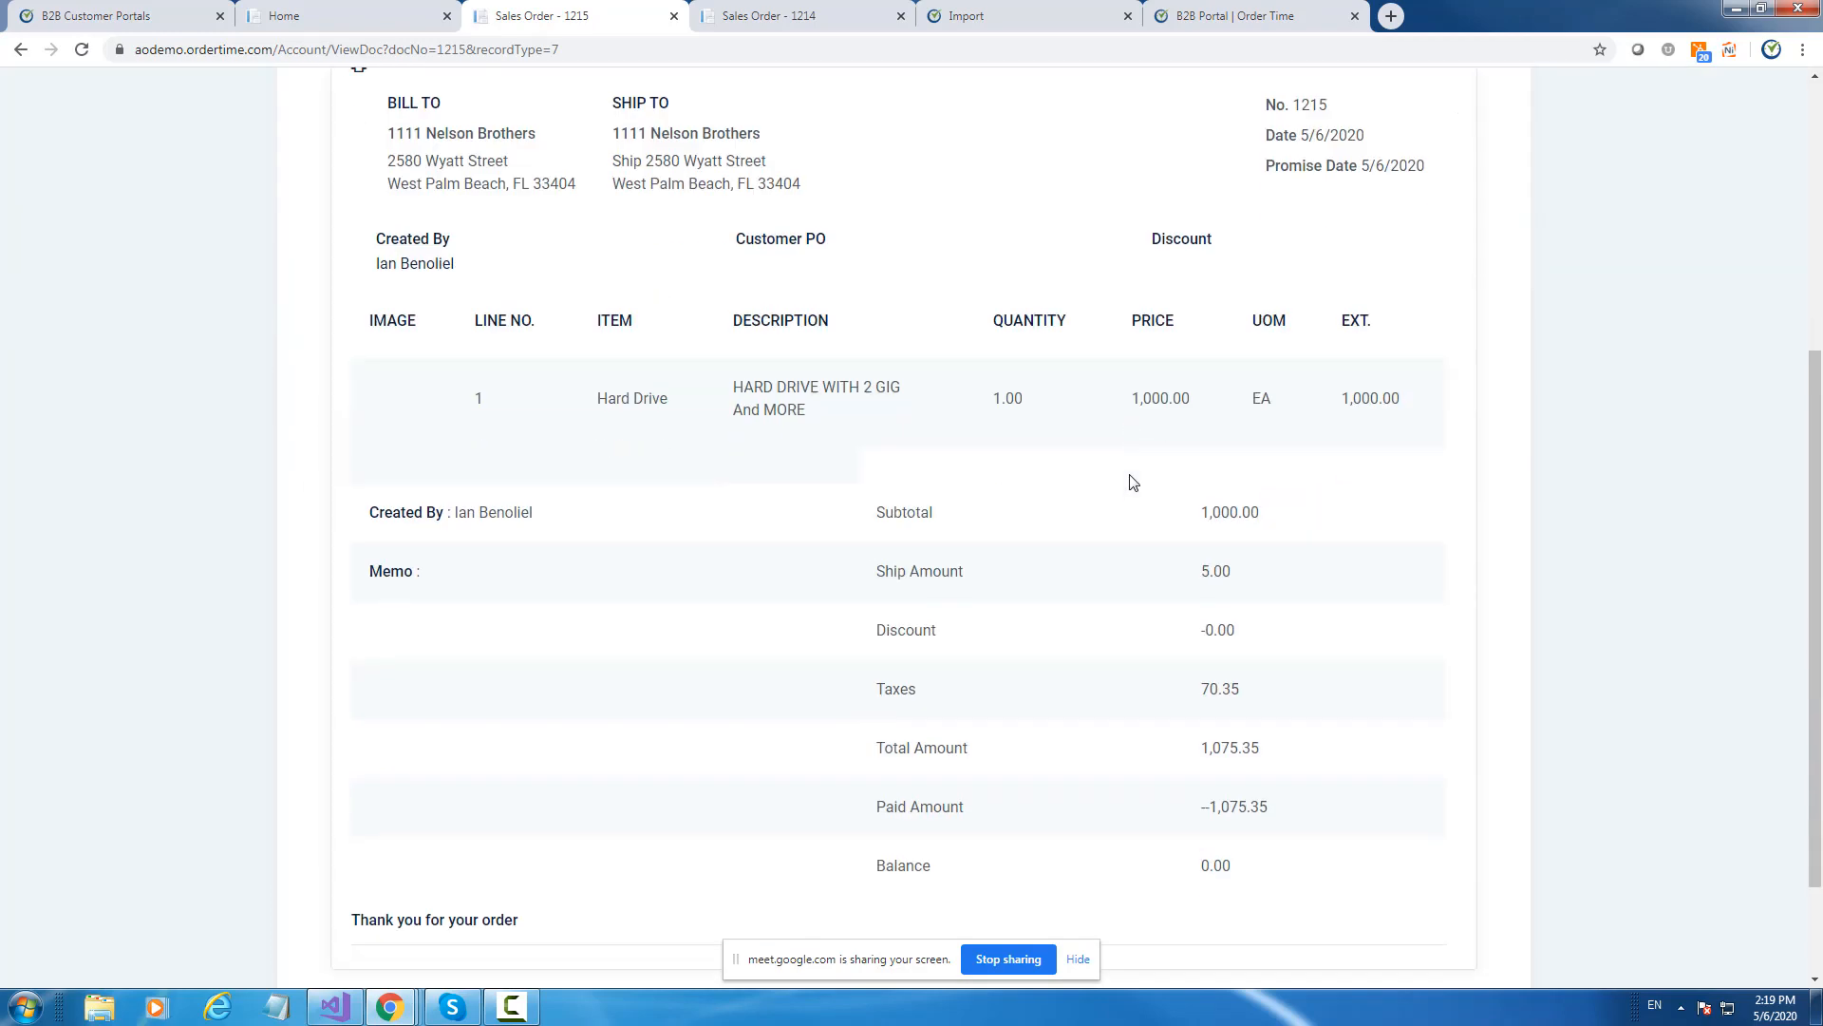
scroll(1111, 399, up, 4)
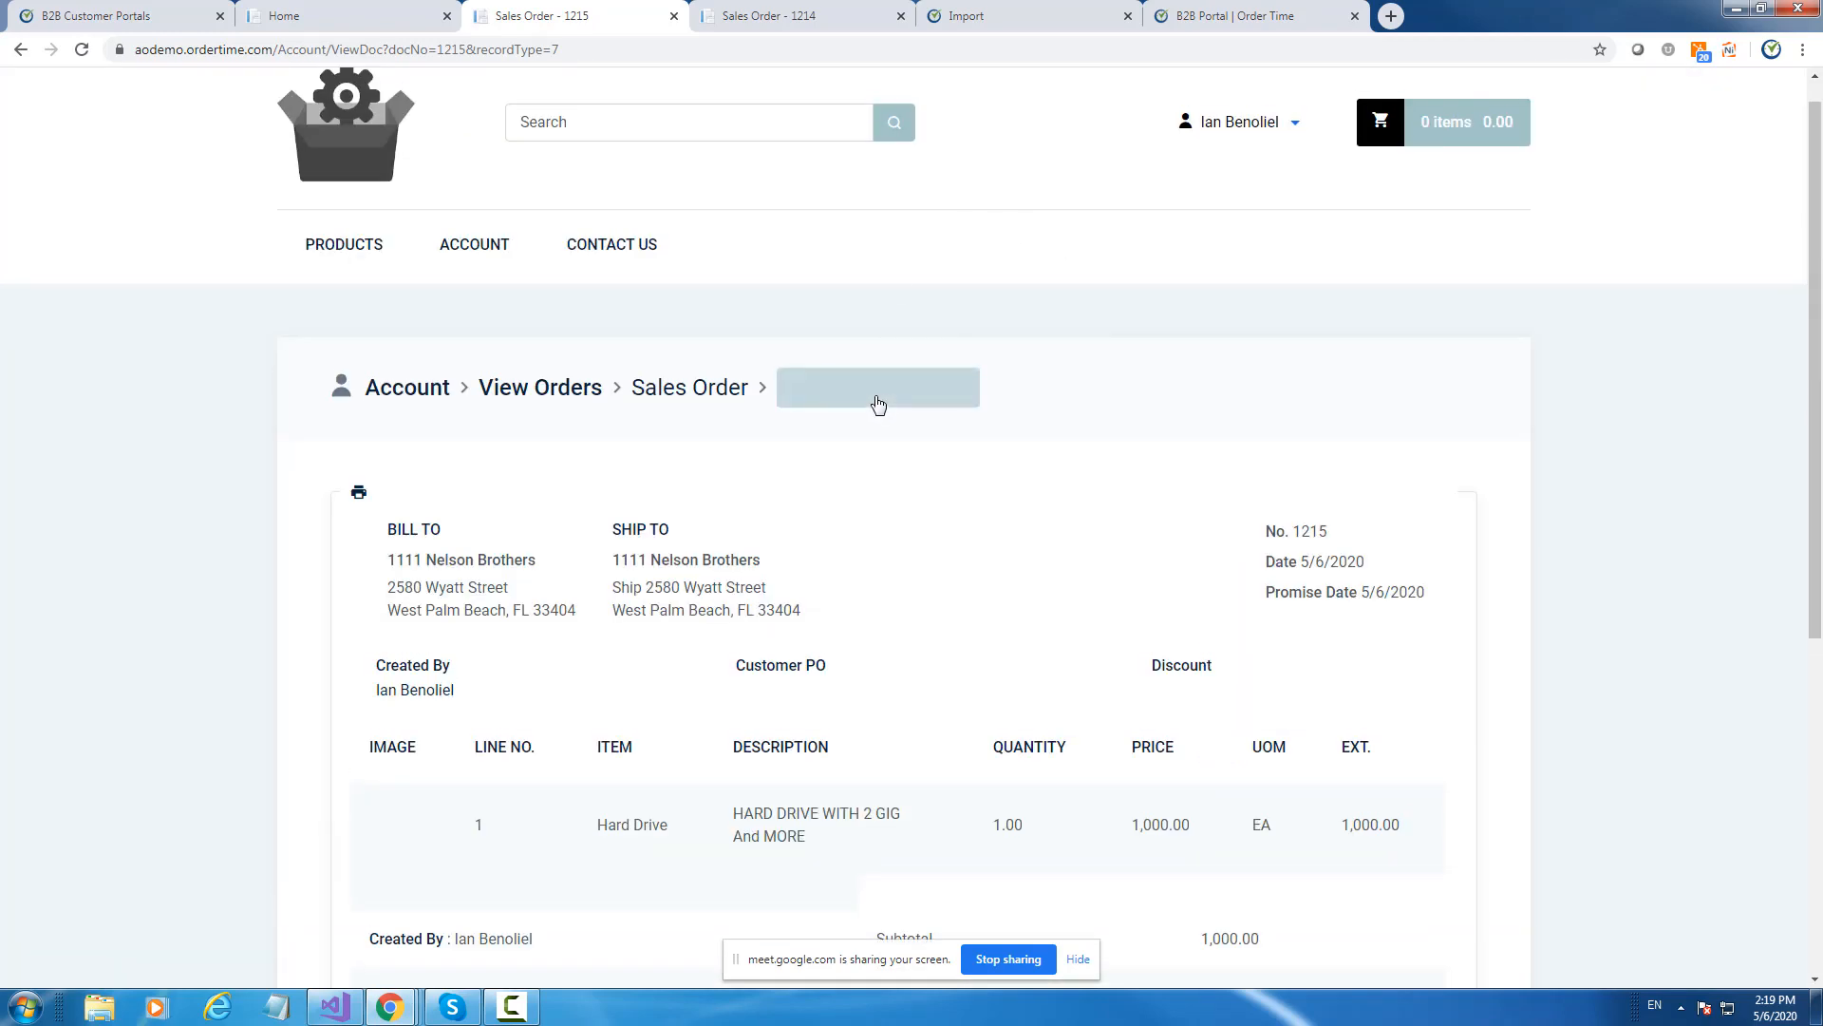
scroll(1066, 418, down, 5)
scroll(1074, 434, up, 5)
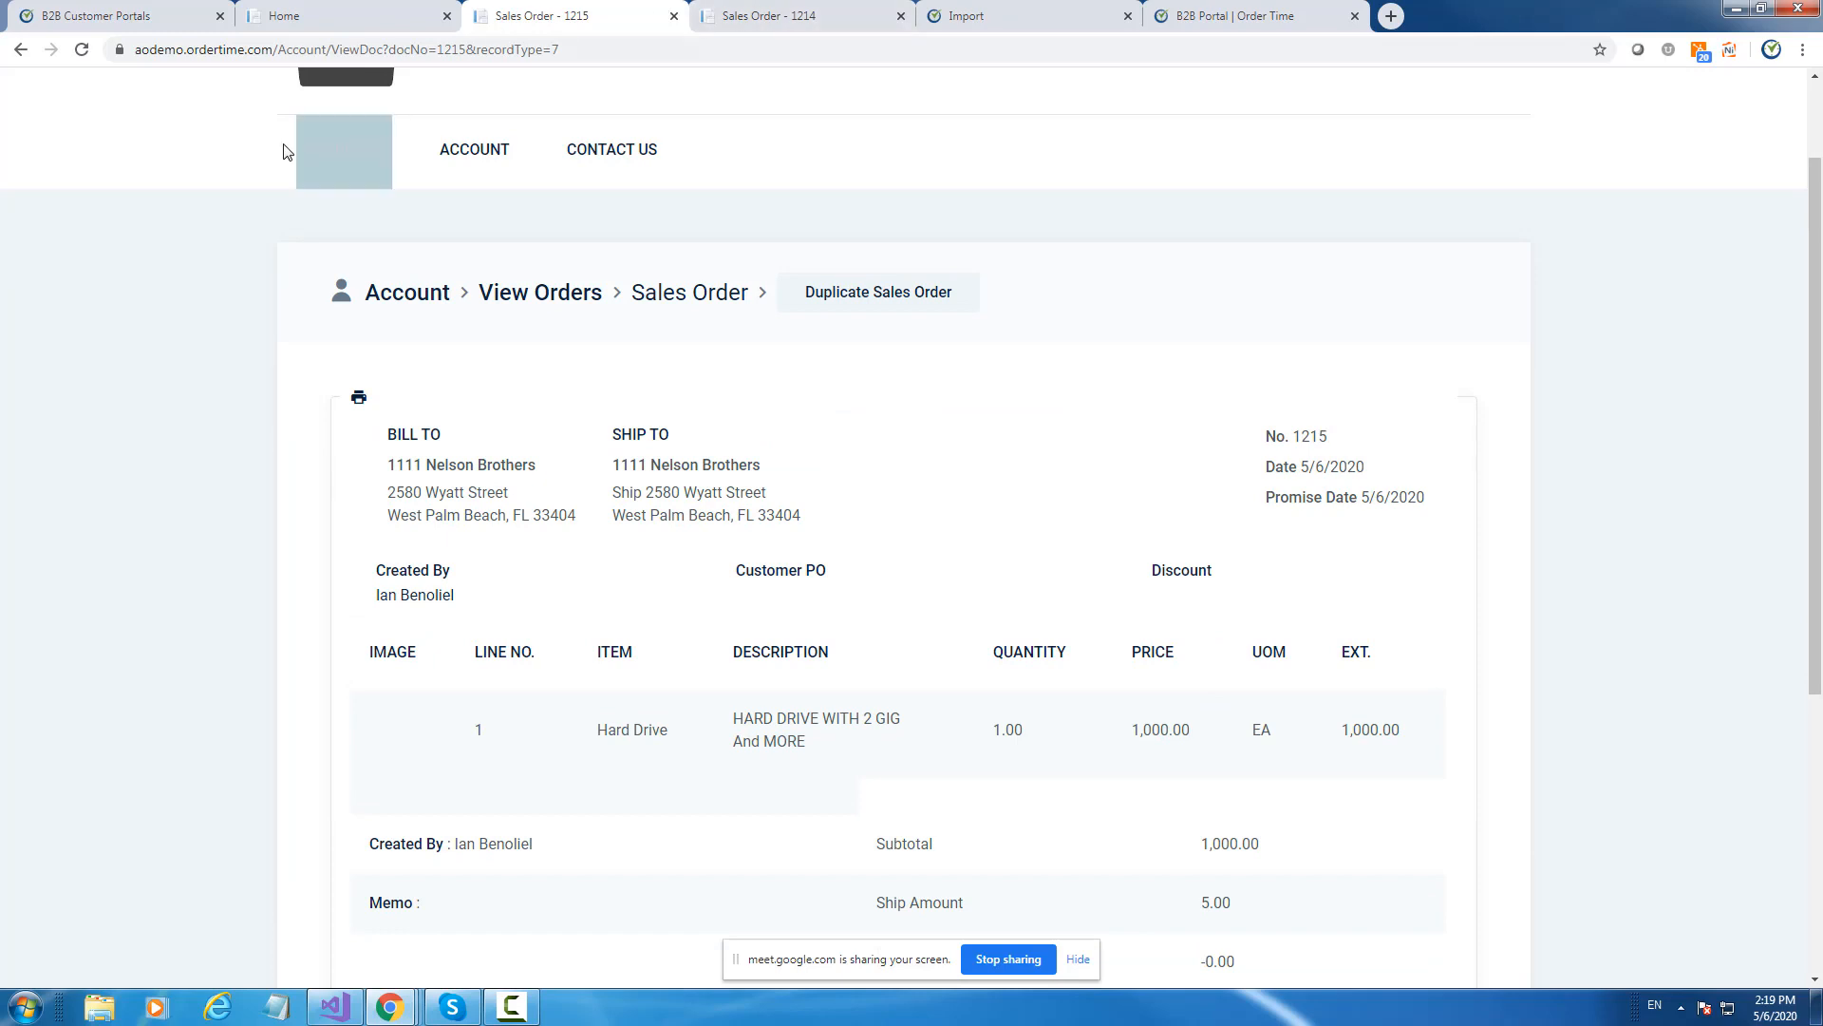
click(788, 13)
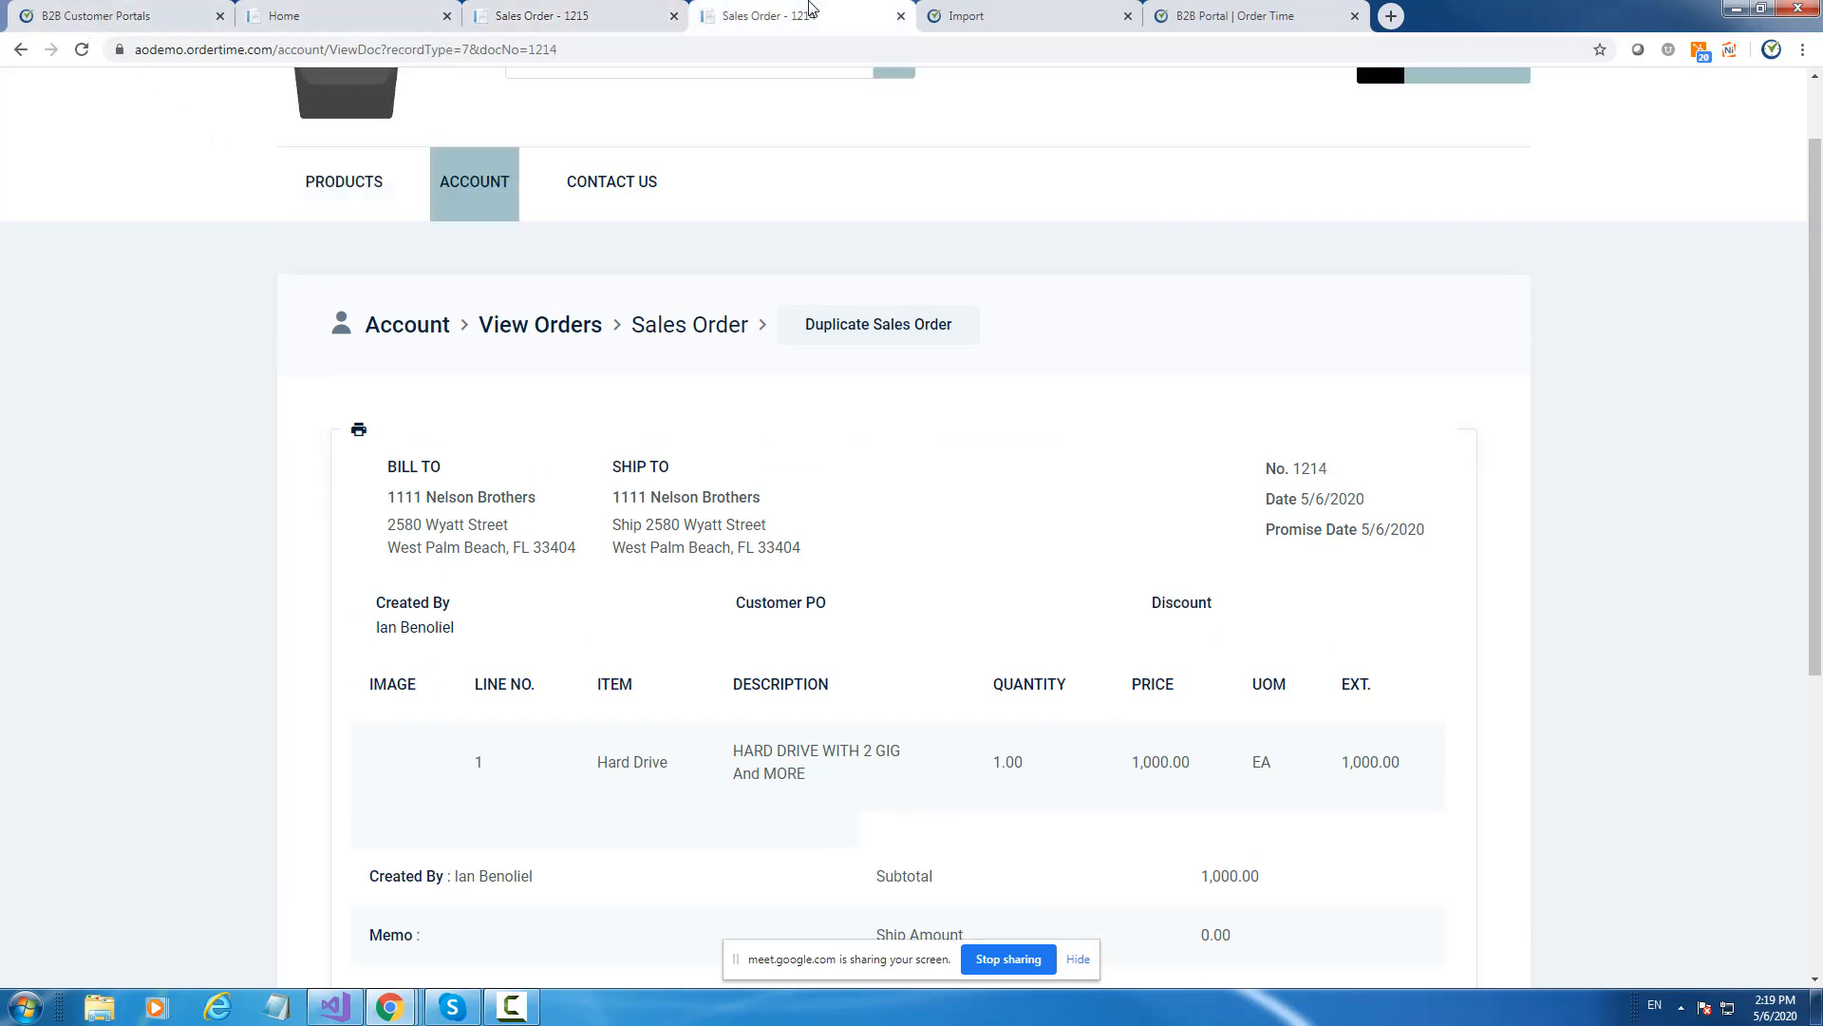
click(112, 17)
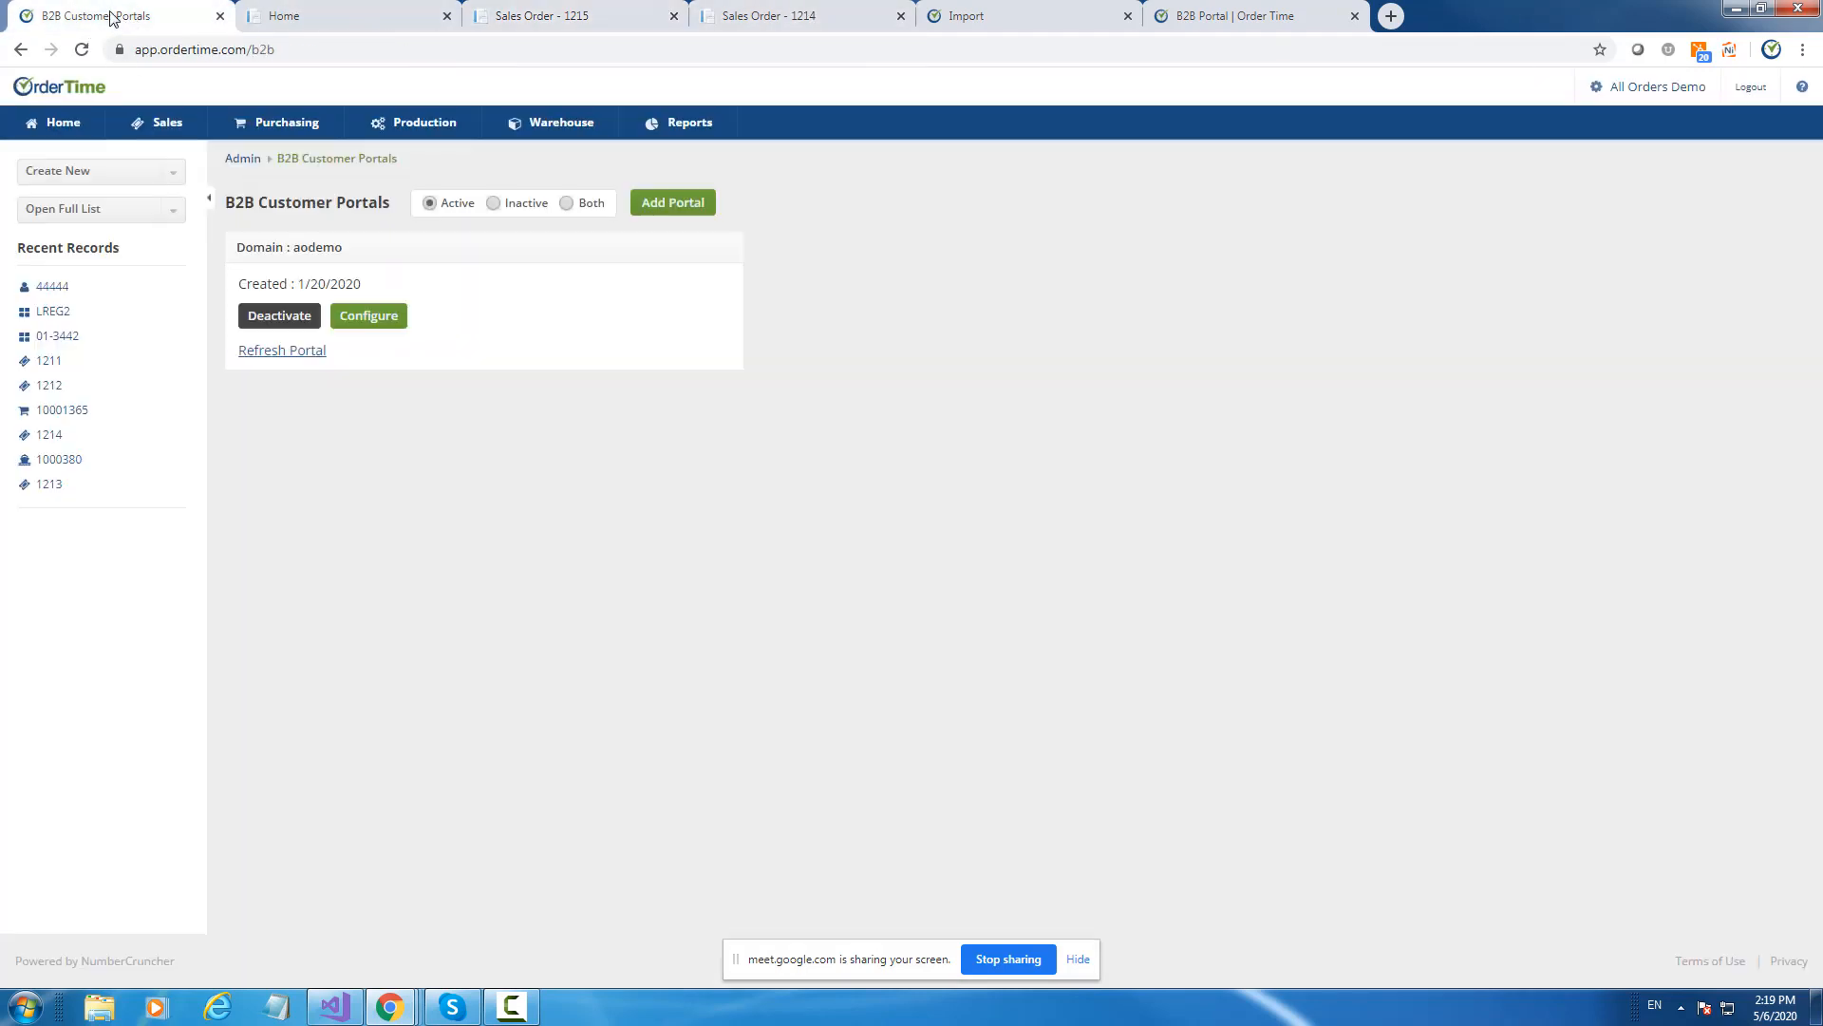
Open sales order 1215 from the Sales Orders list, confirming it's paid in full at 1,075.35.
click(95, 209)
scroll(121, 303, down, 3)
scroll(95, 389, down, 5)
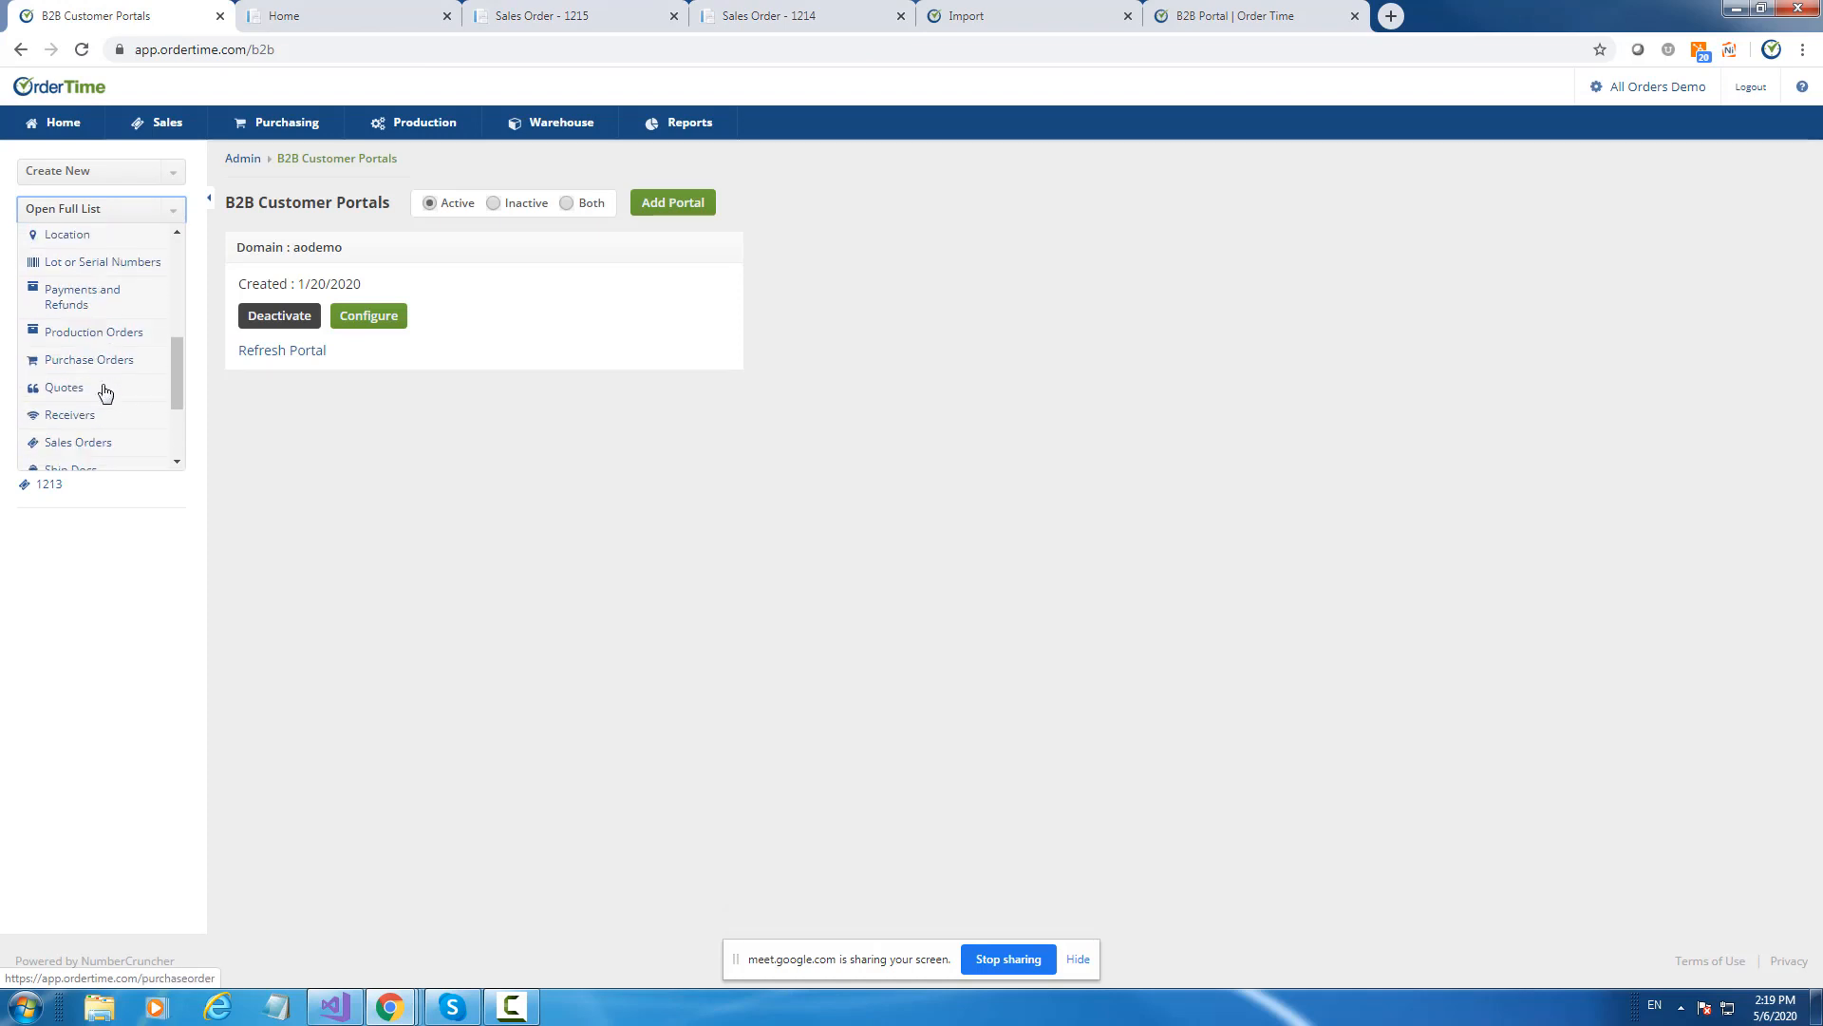
click(62, 300)
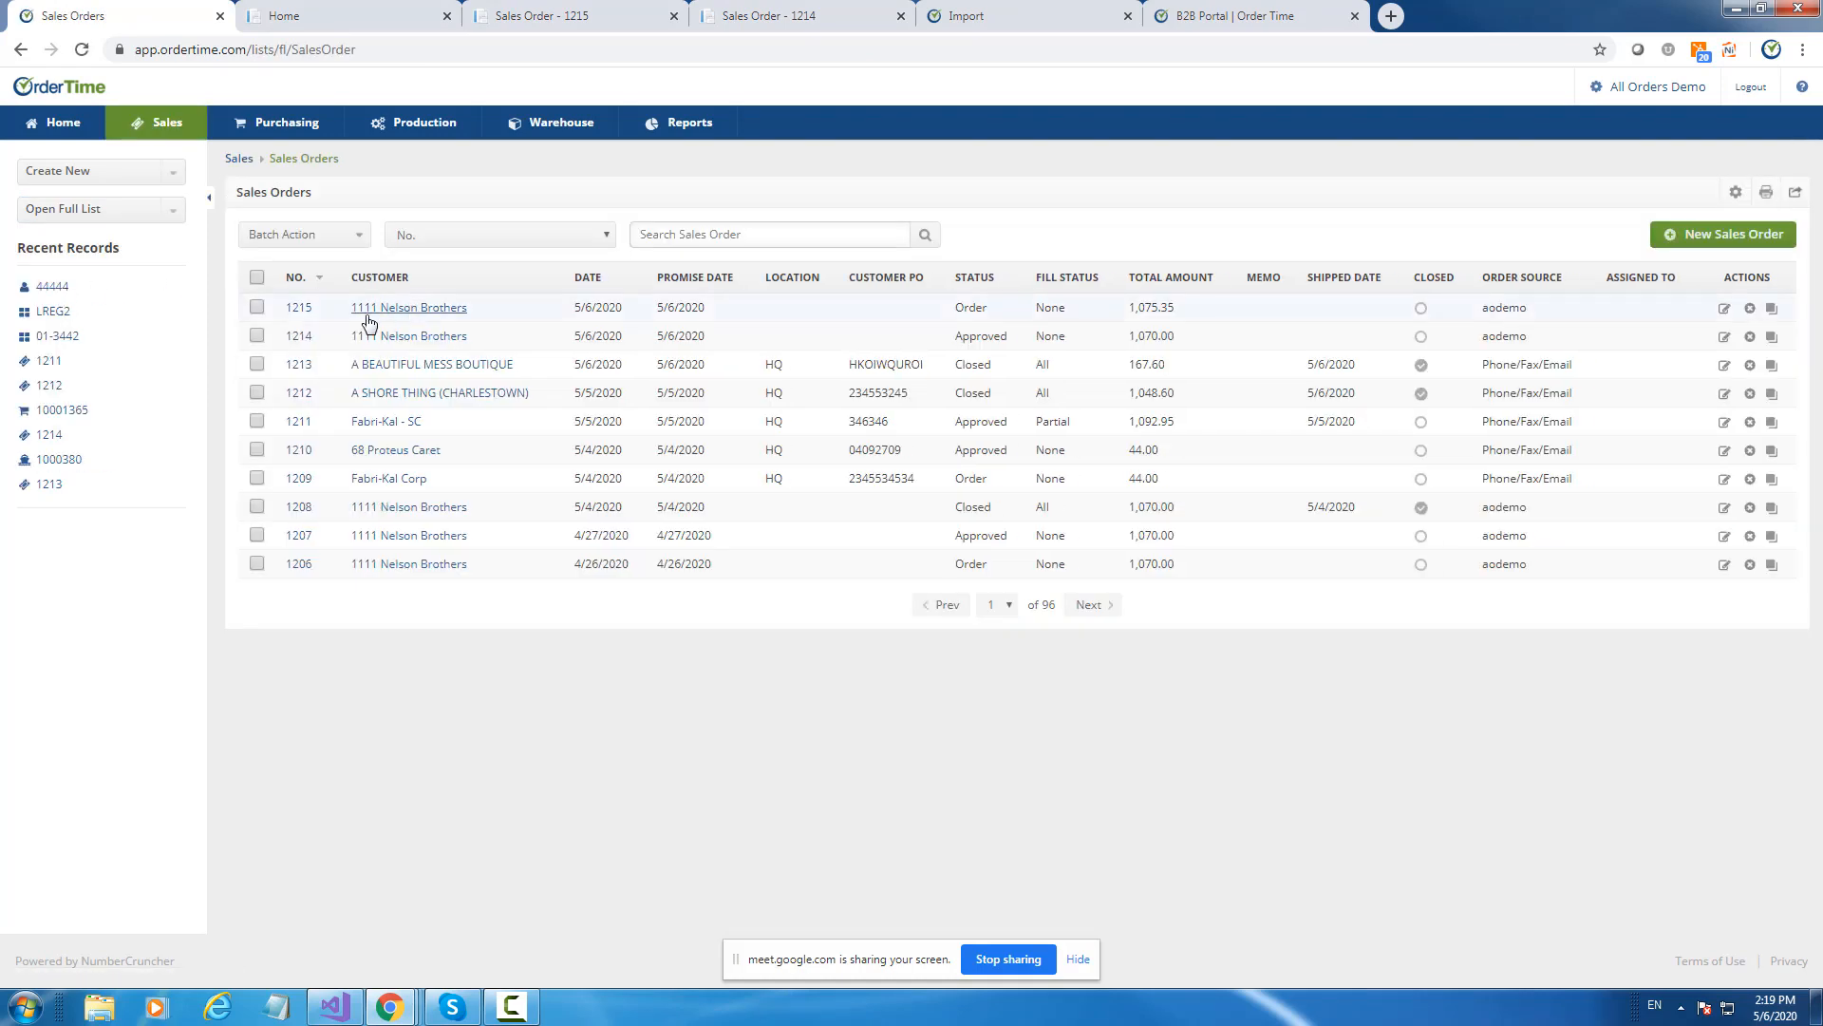
click(546, 17)
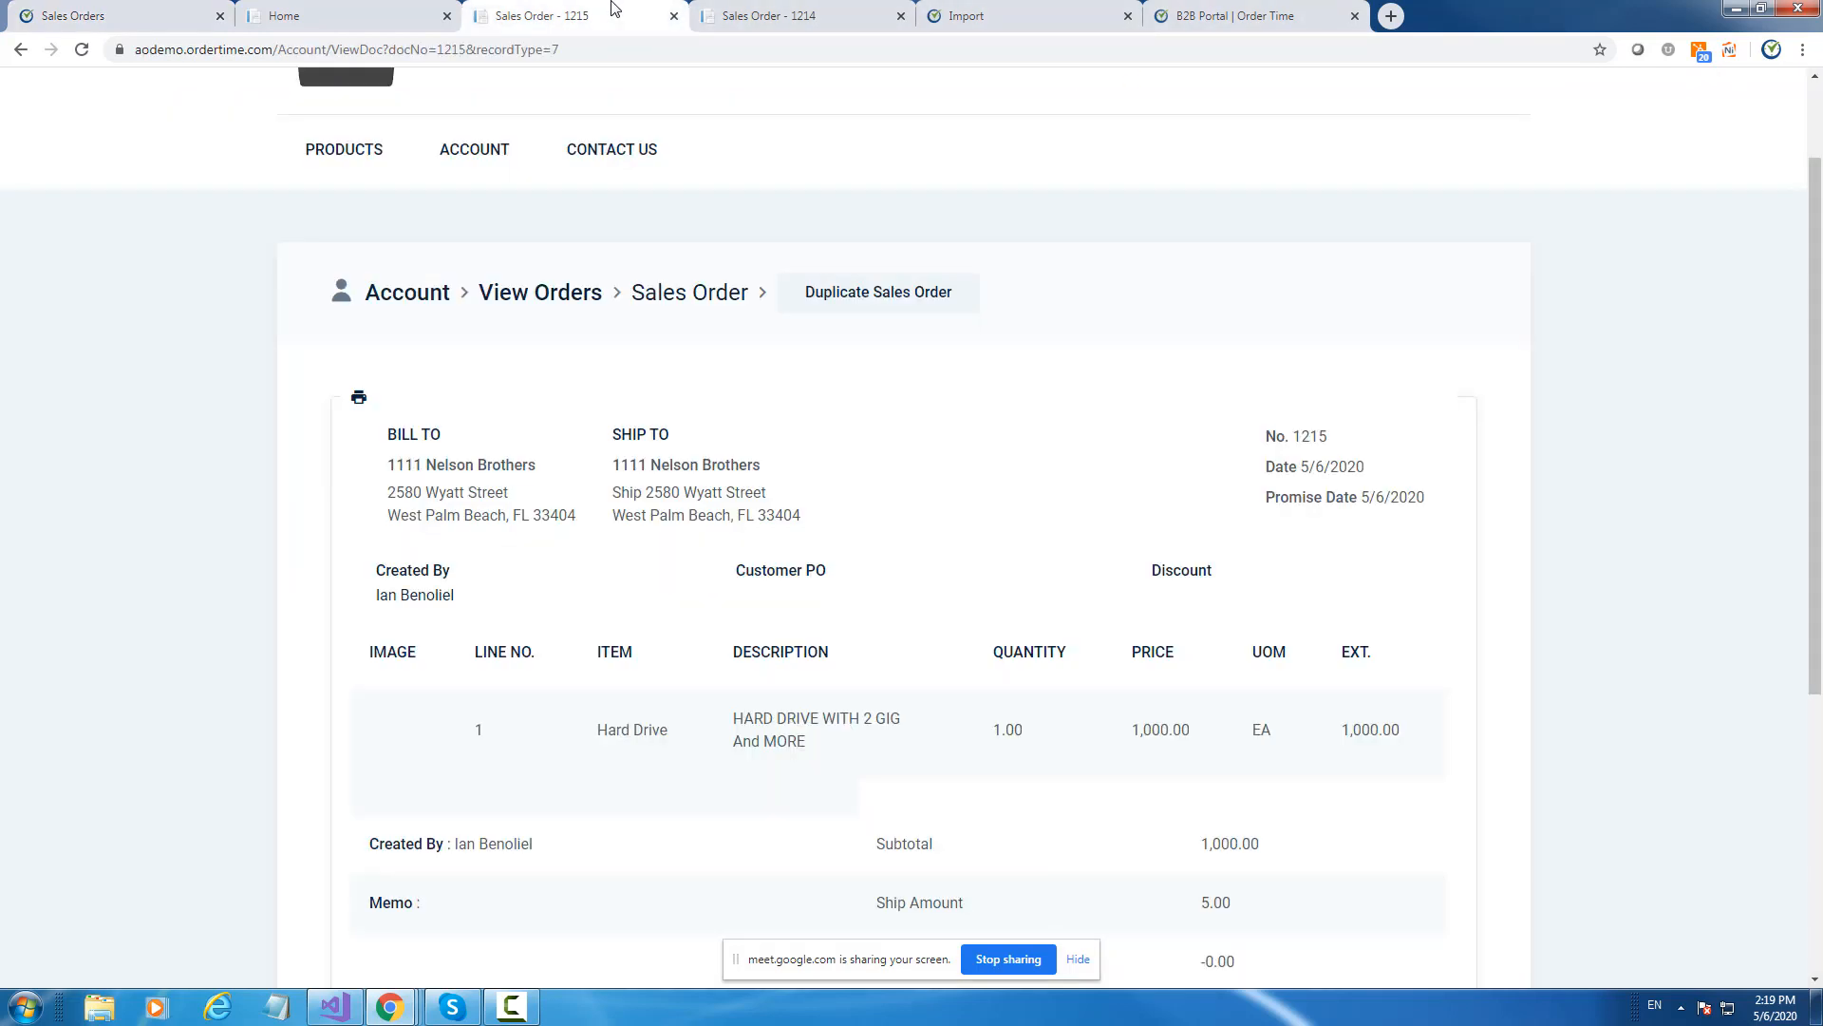
scroll(978, 656, down, 3)
scroll(997, 641, up, 3)
click(95, 11)
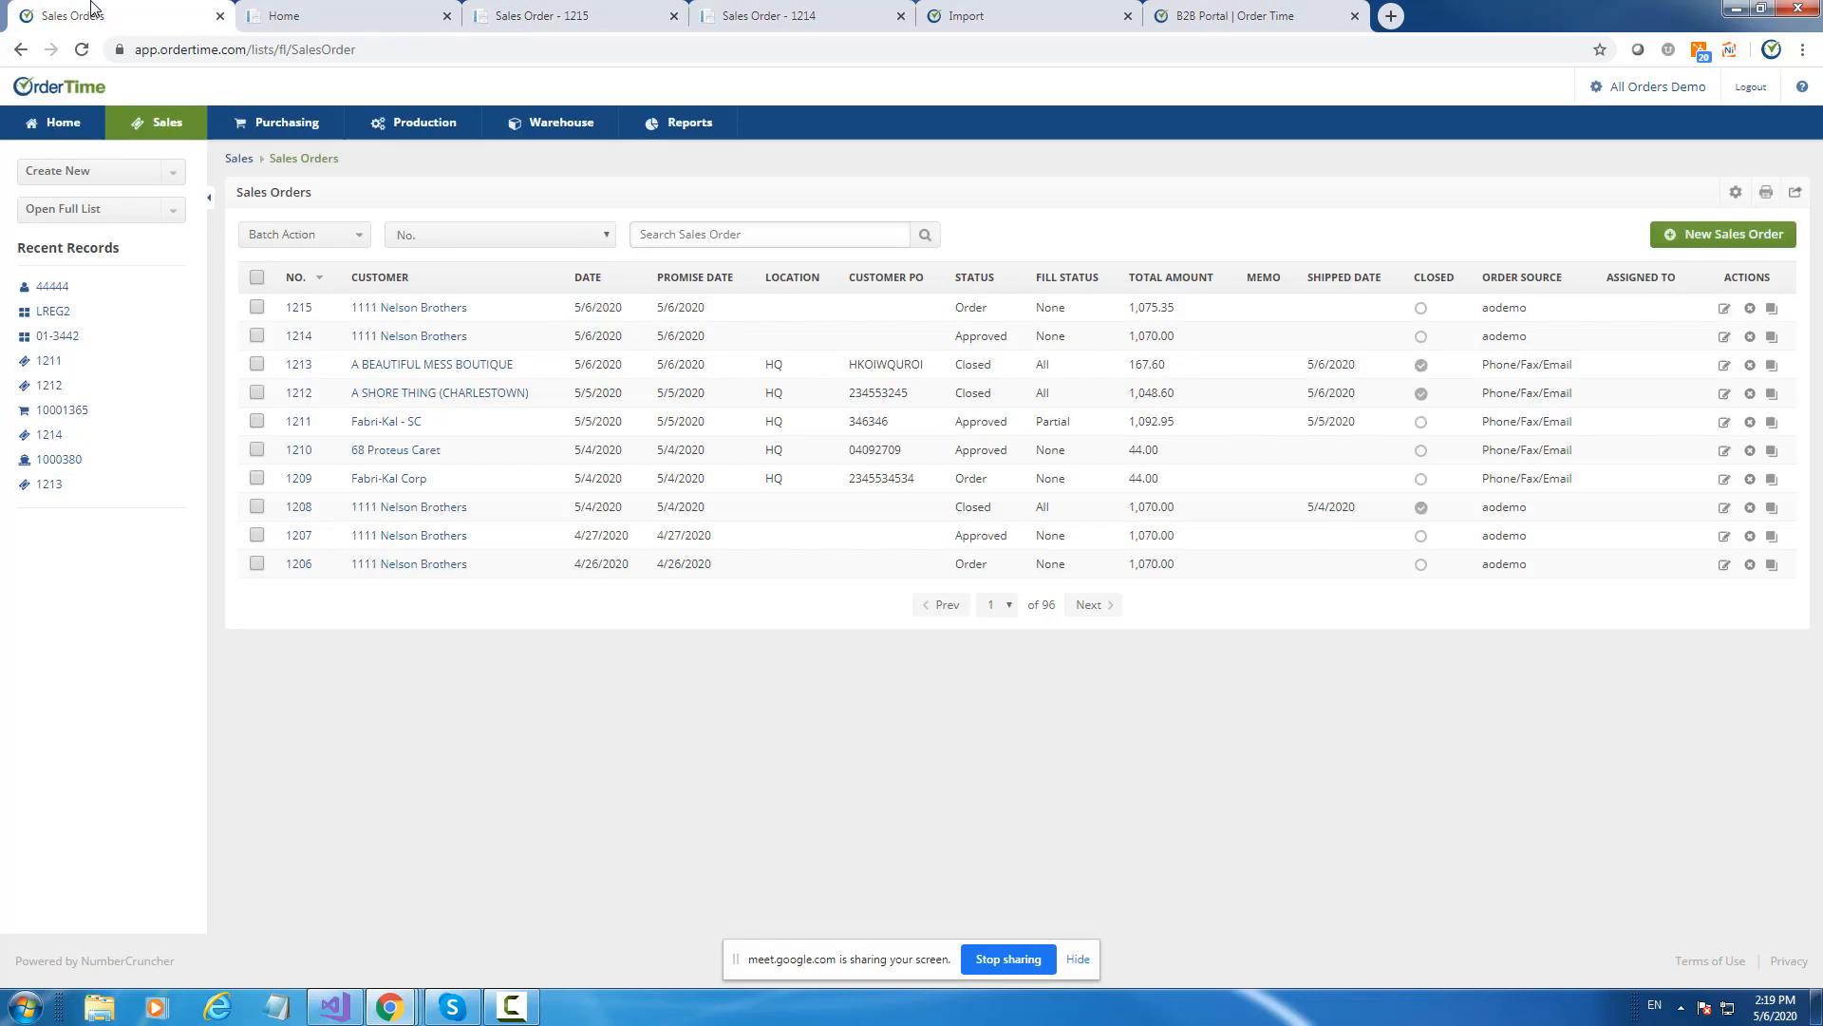
click(299, 309)
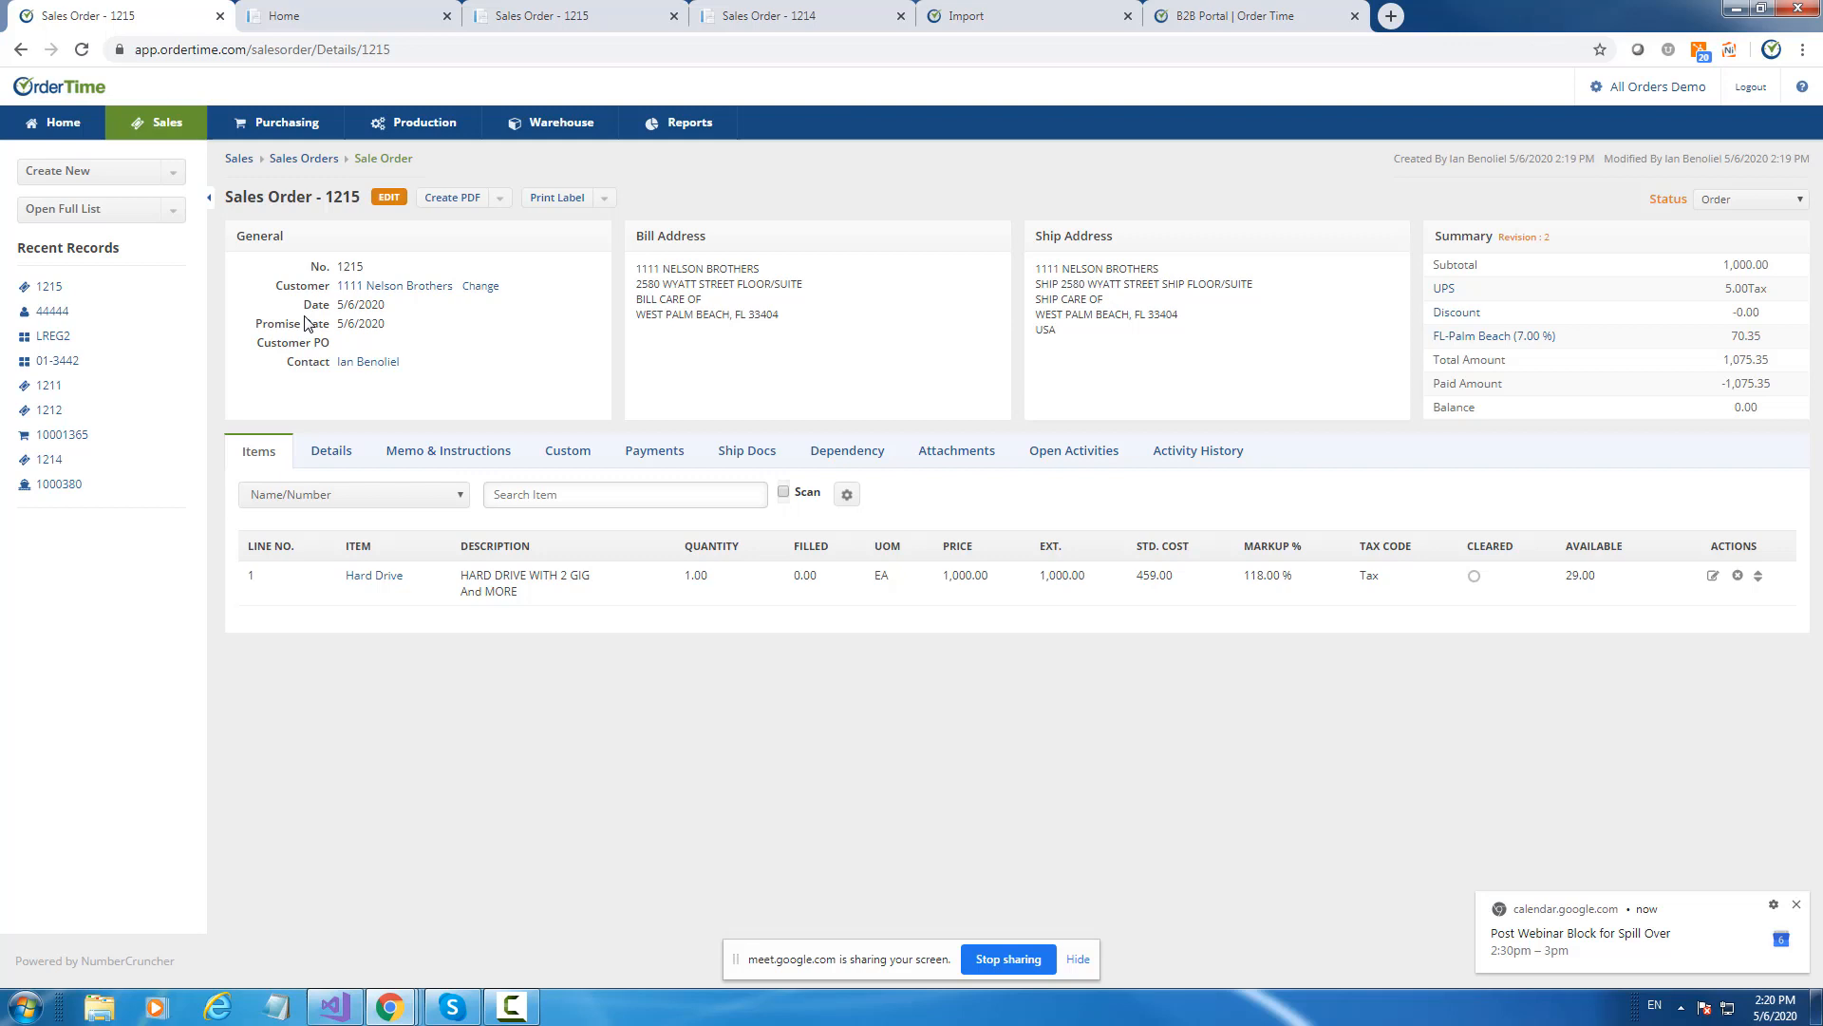
click(1798, 906)
click(1663, 89)
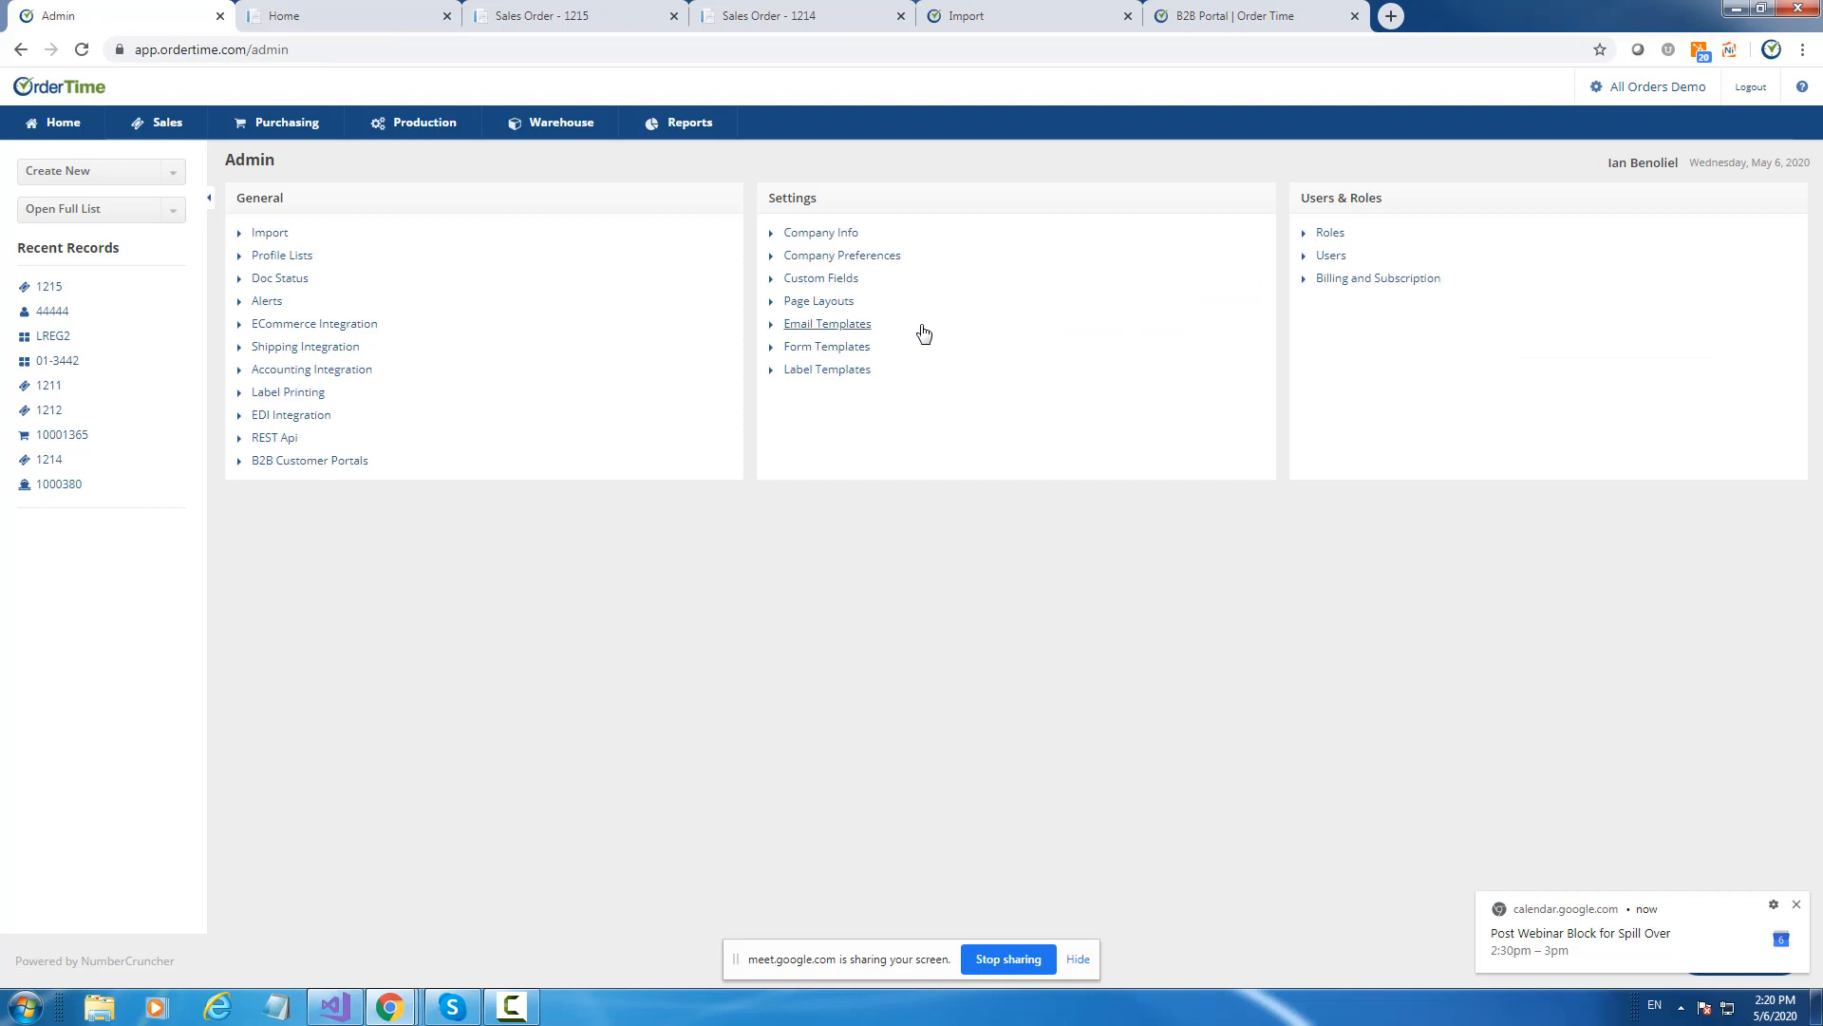
Review the QuickBooks Online accounting integration settings and return to Admin.
click(322, 379)
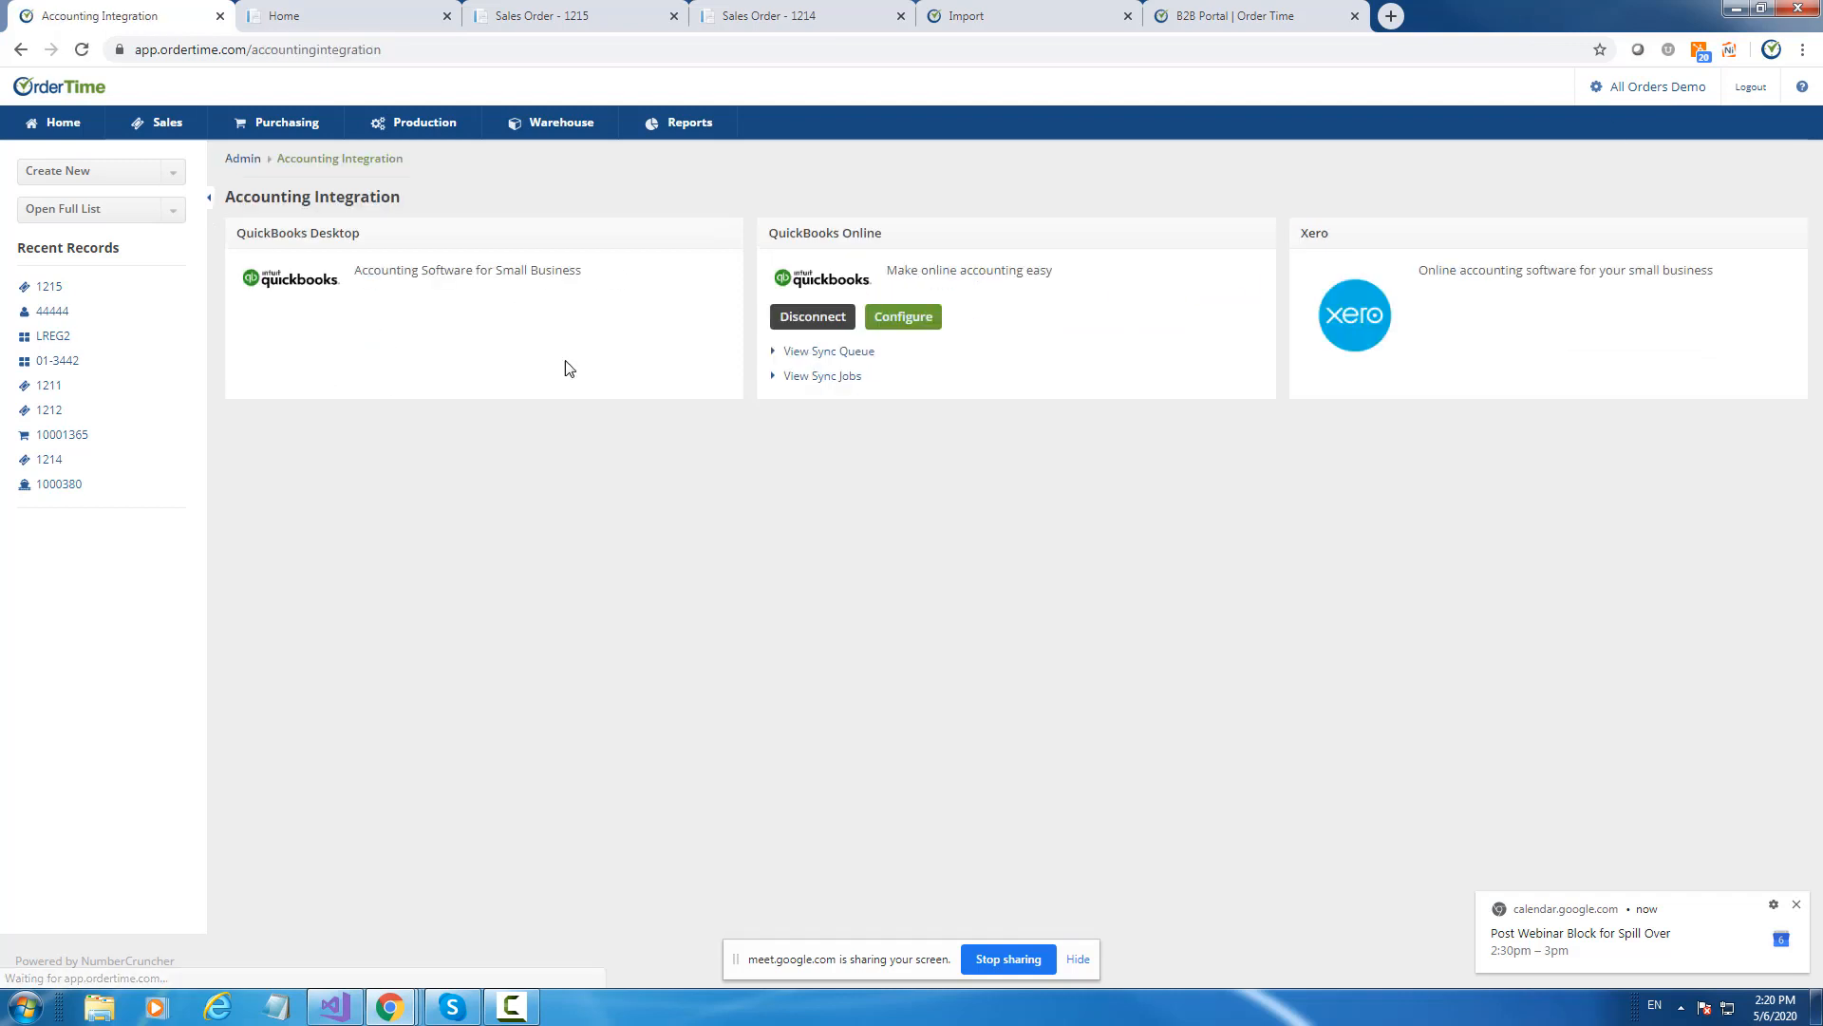
click(907, 316)
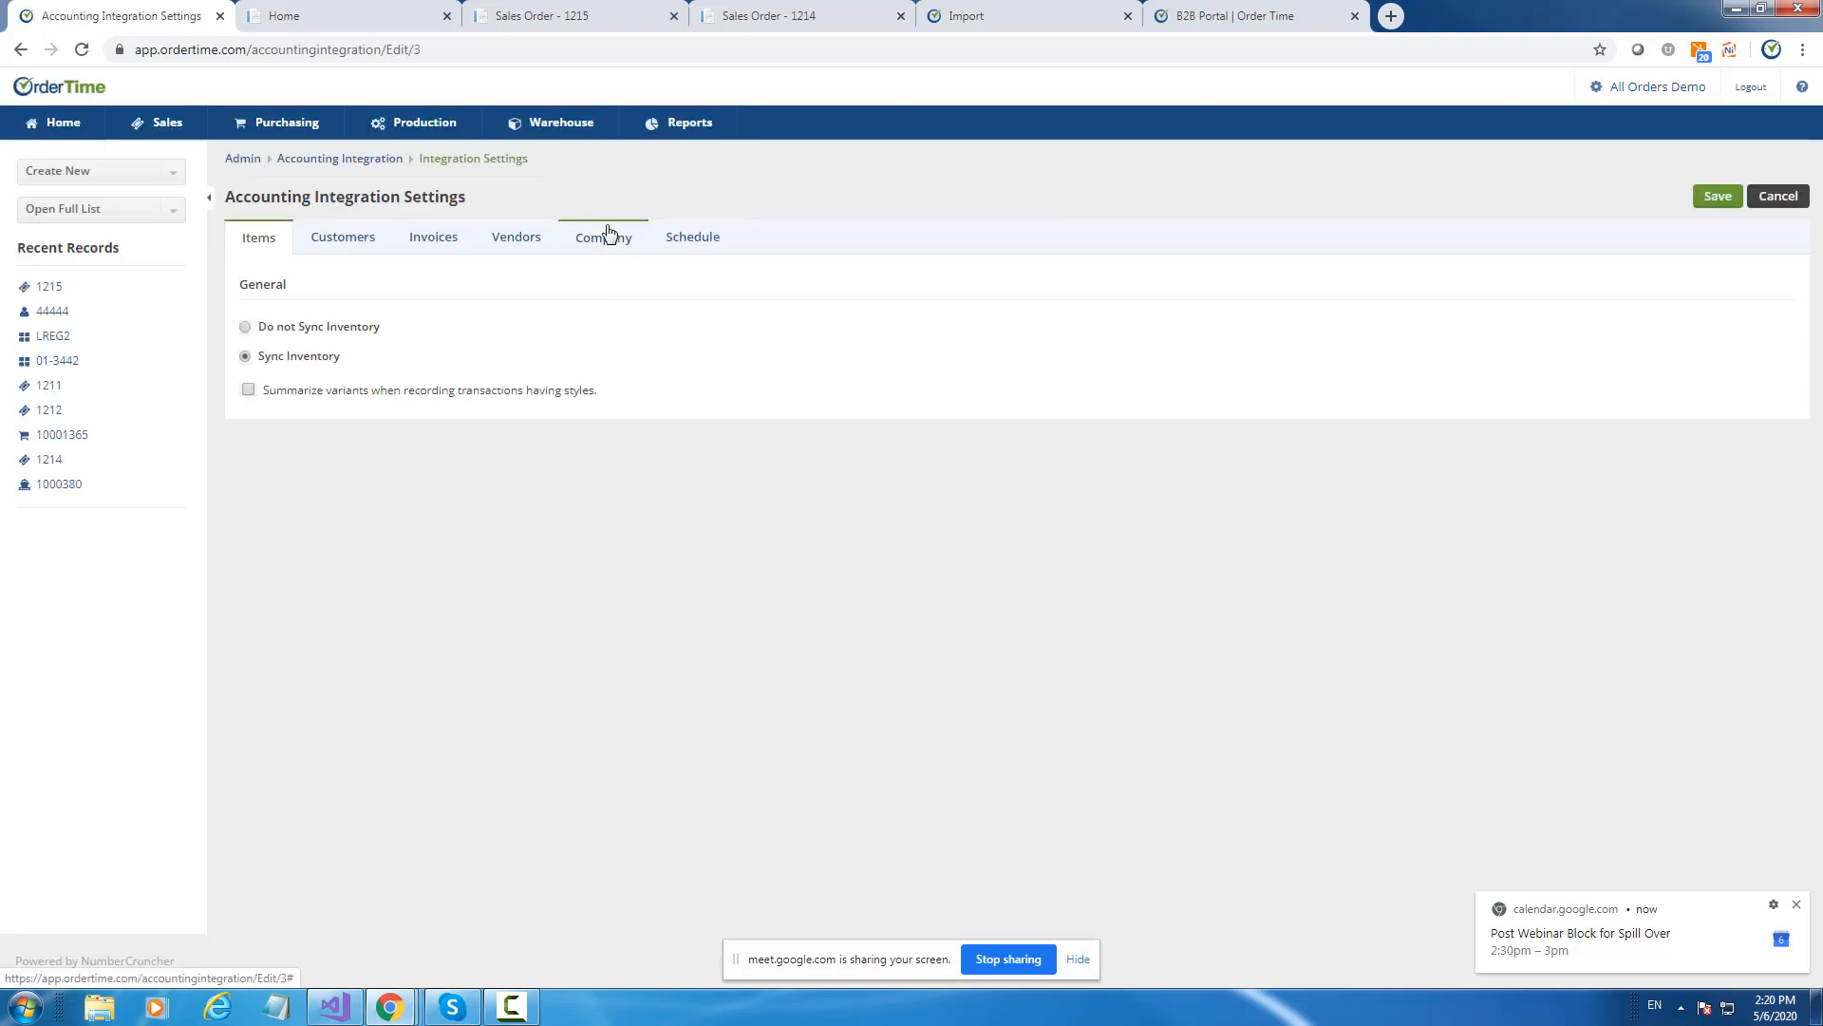
click(255, 162)
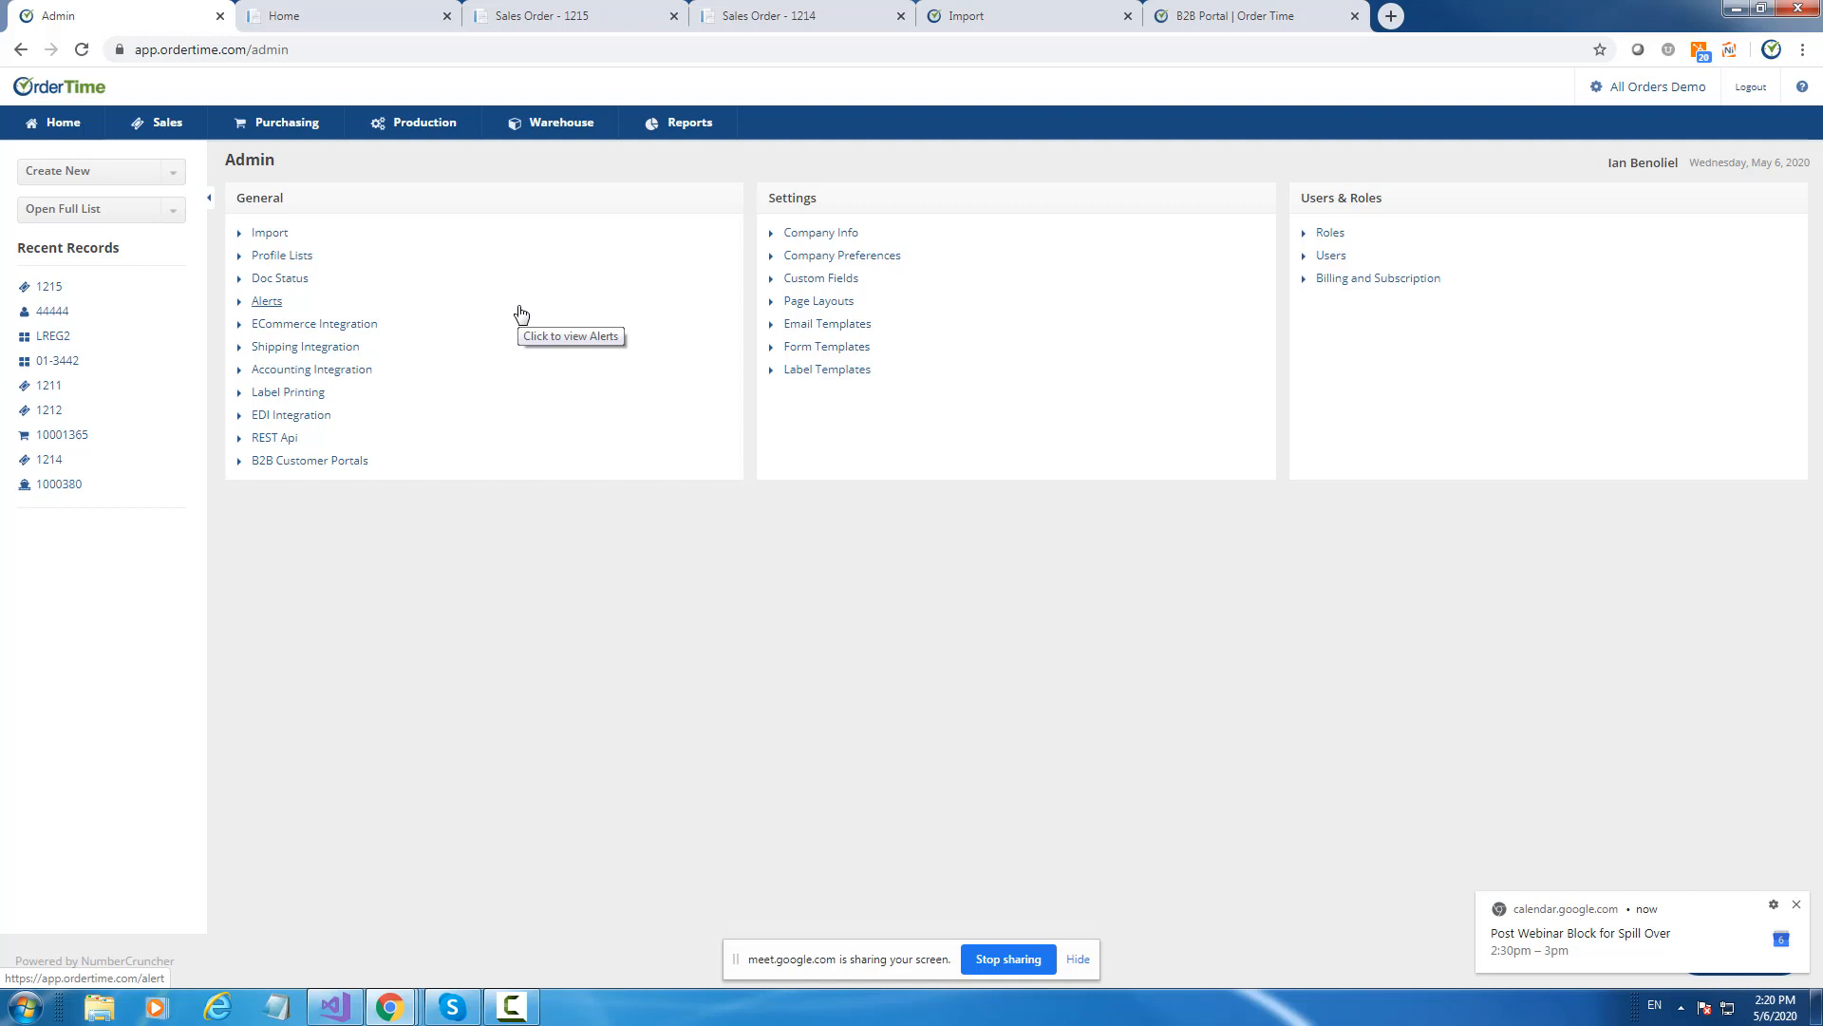
Open the Inventory list and search for item 'a100'.
click(128, 208)
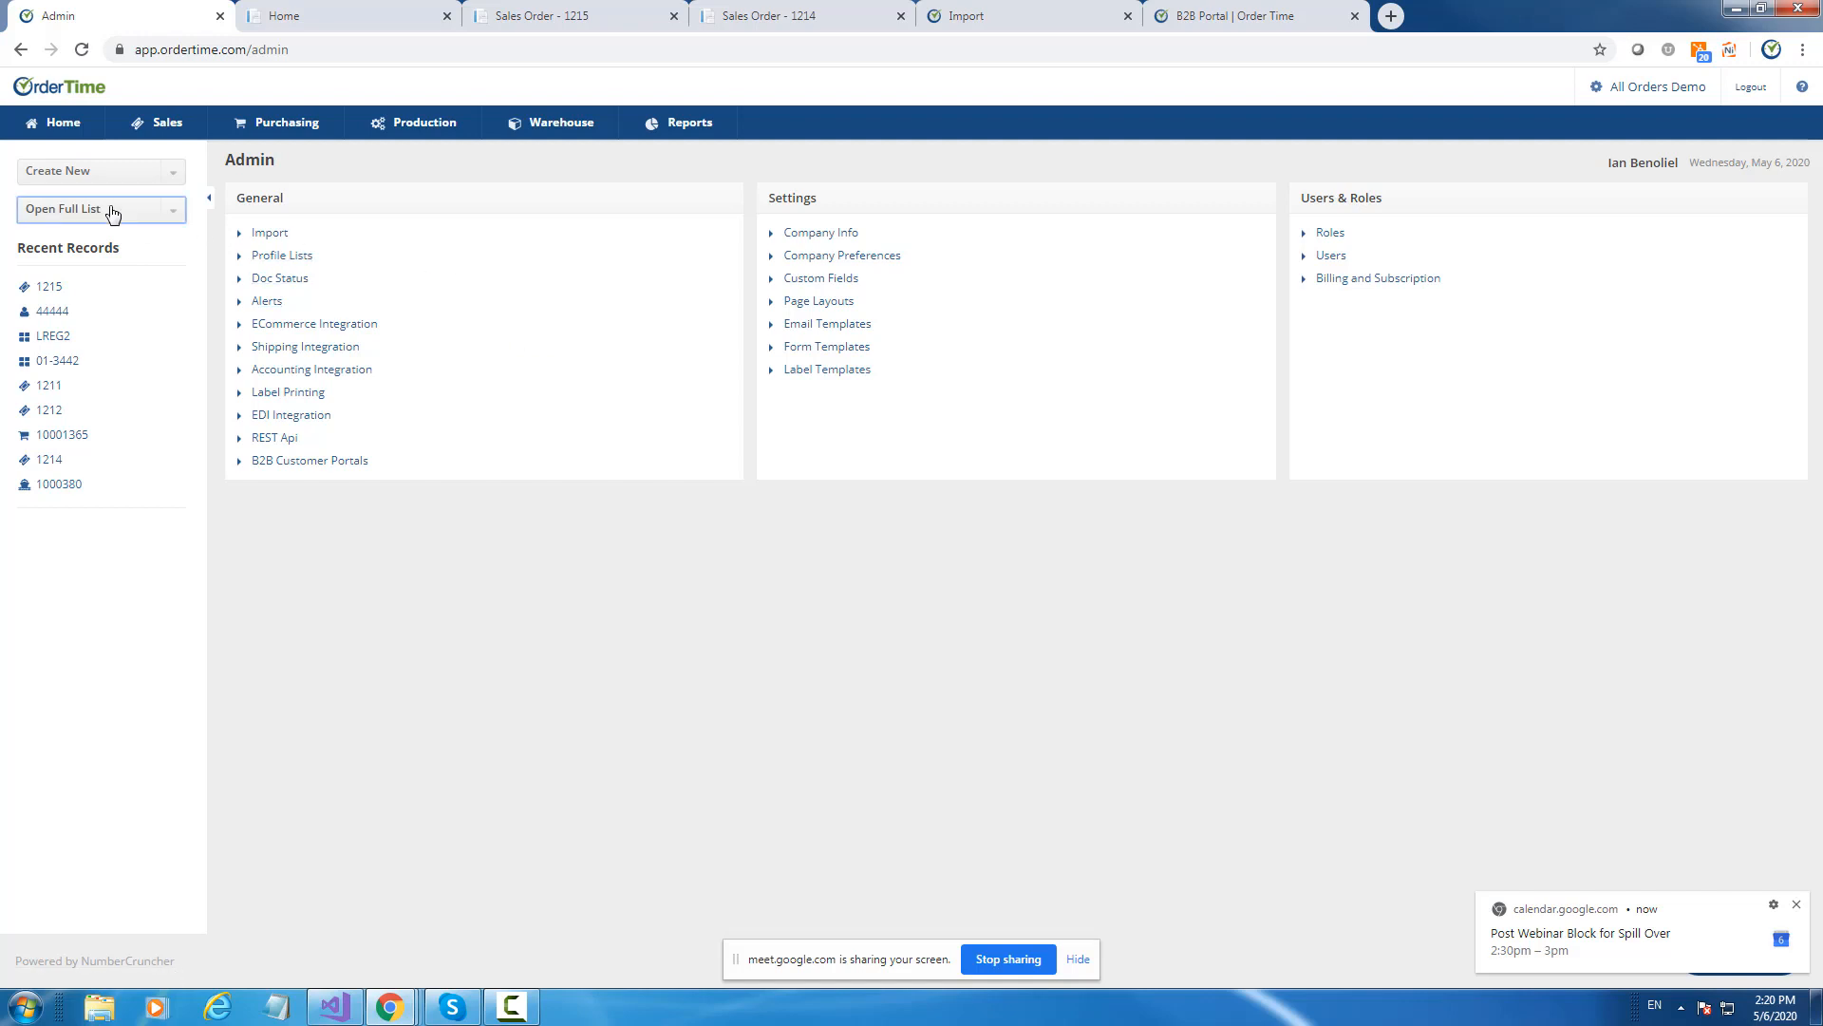
scroll(131, 295, down, 2)
scroll(133, 305, down, 1)
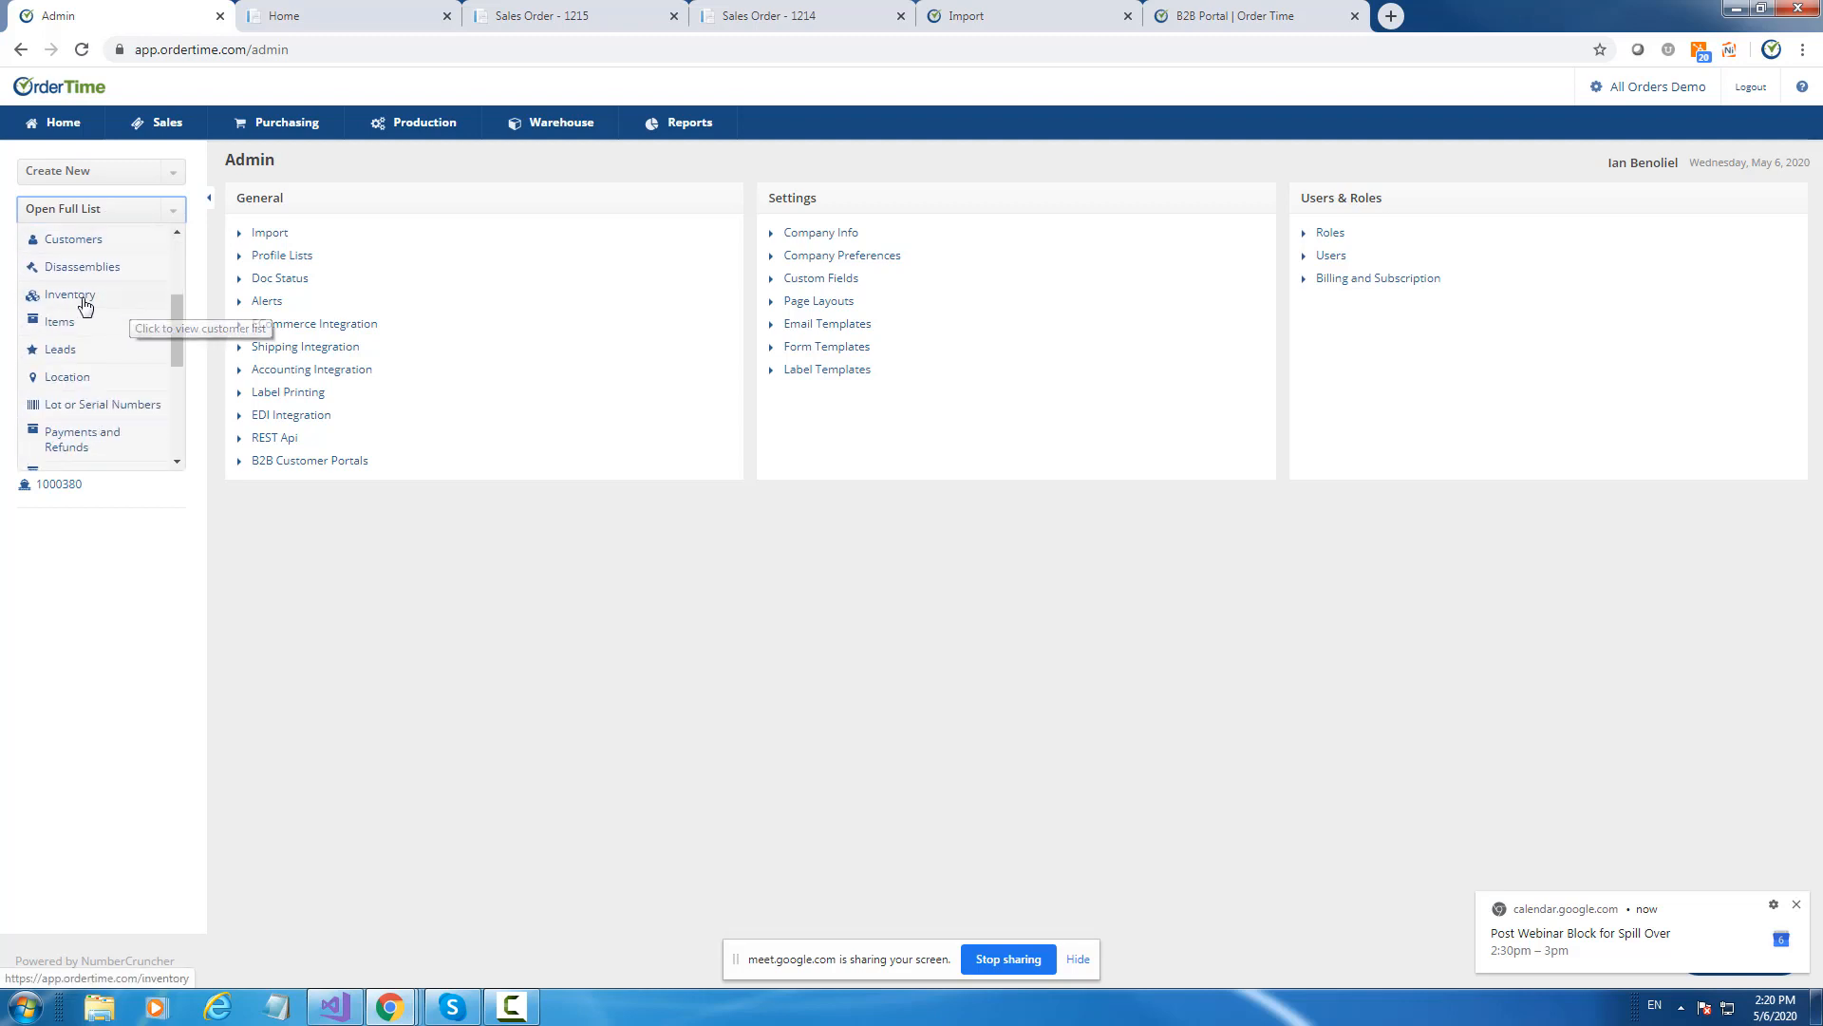
click(86, 302)
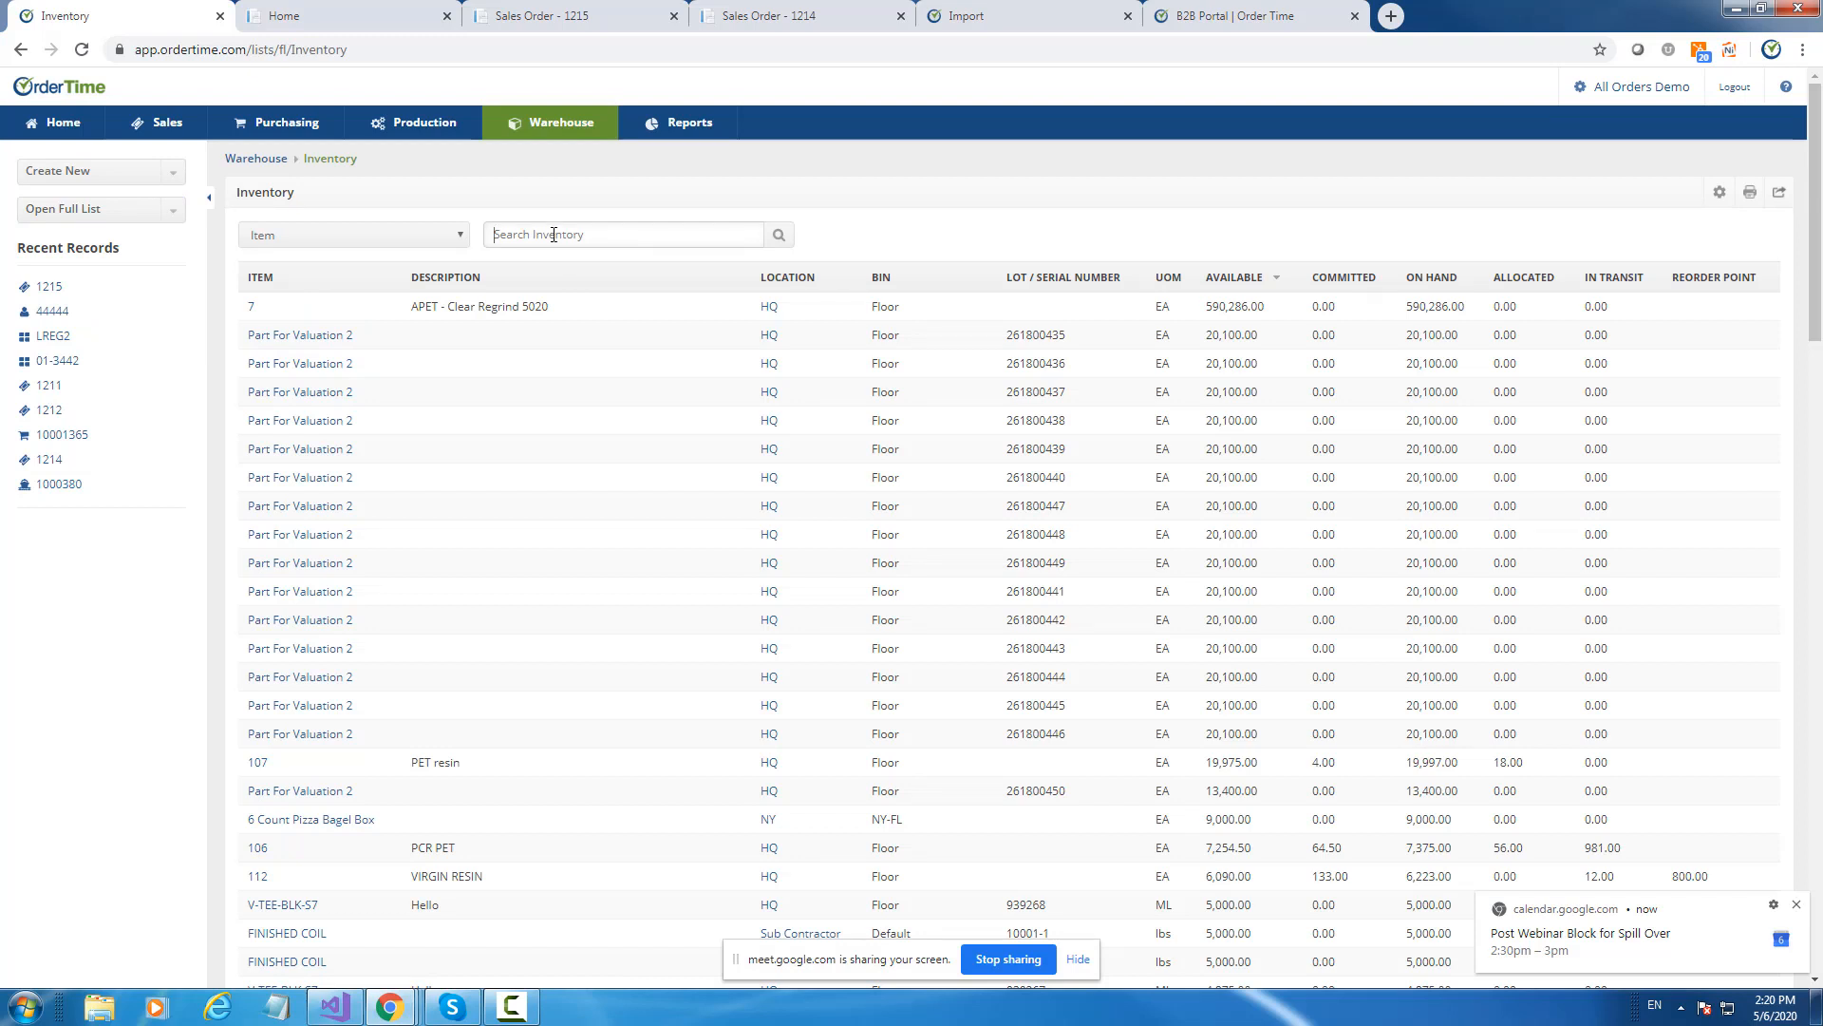
text(a)
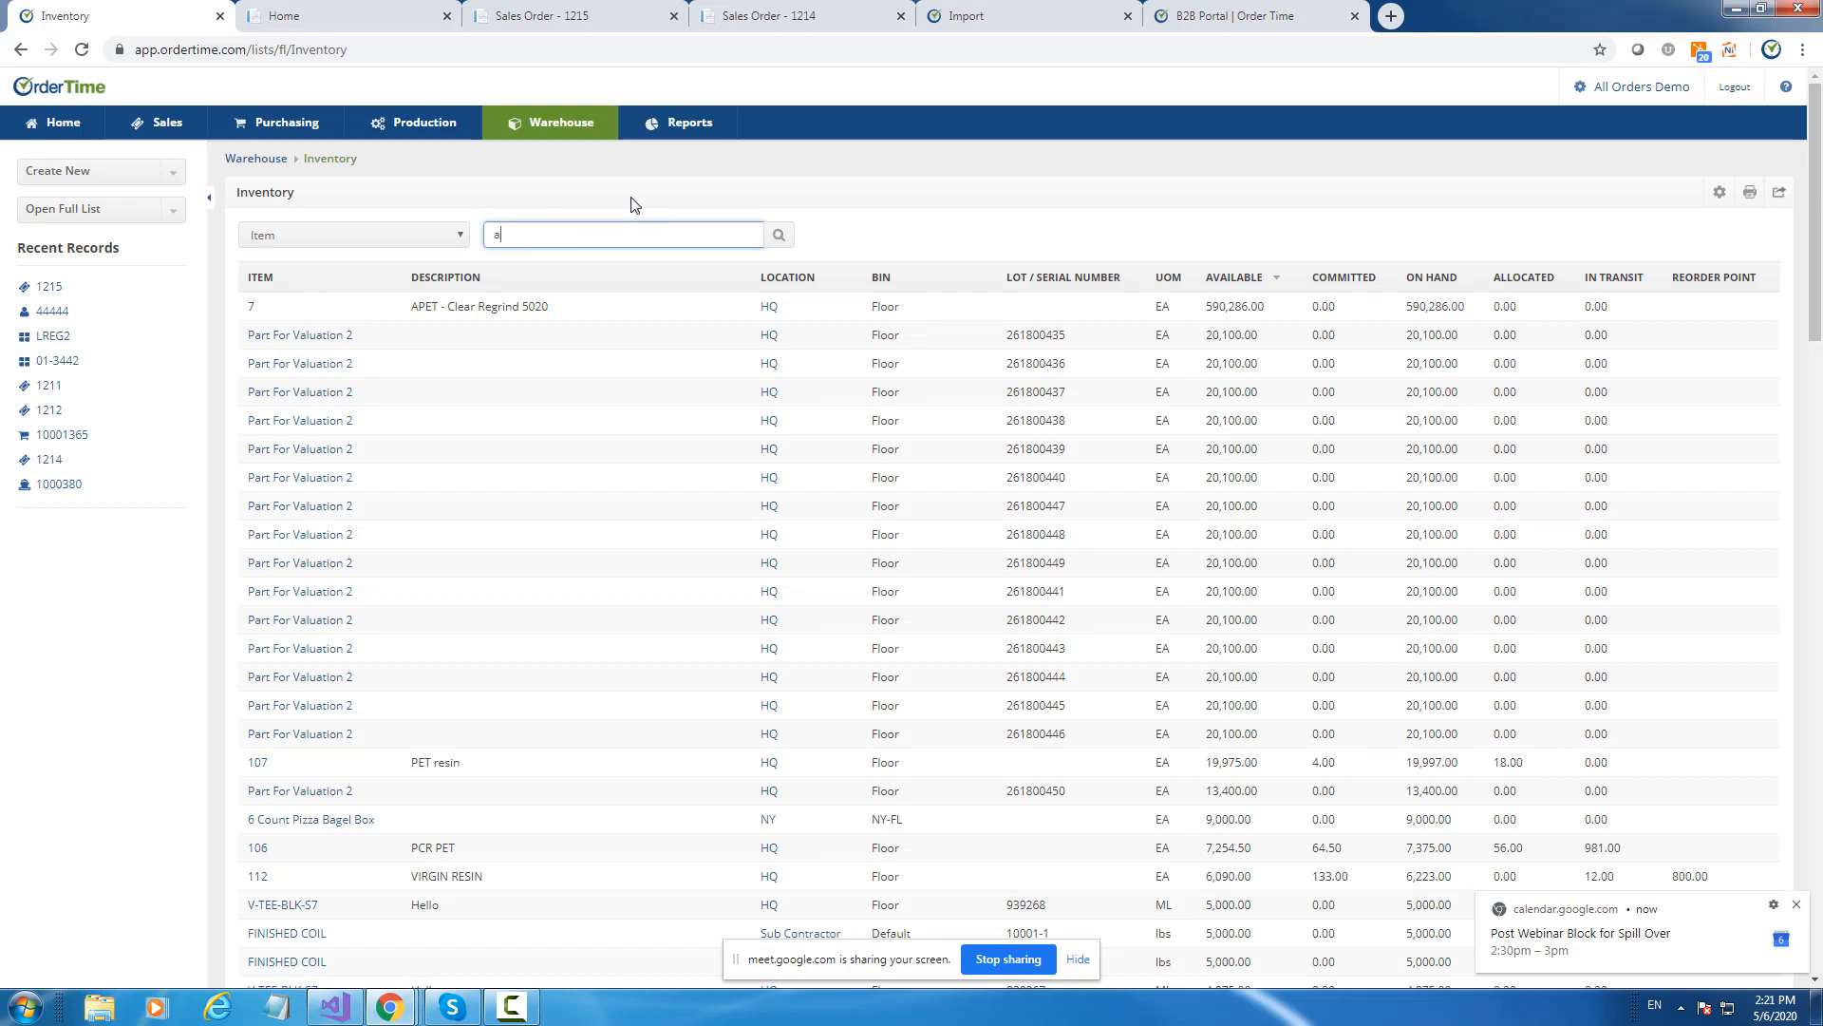
text(100001)
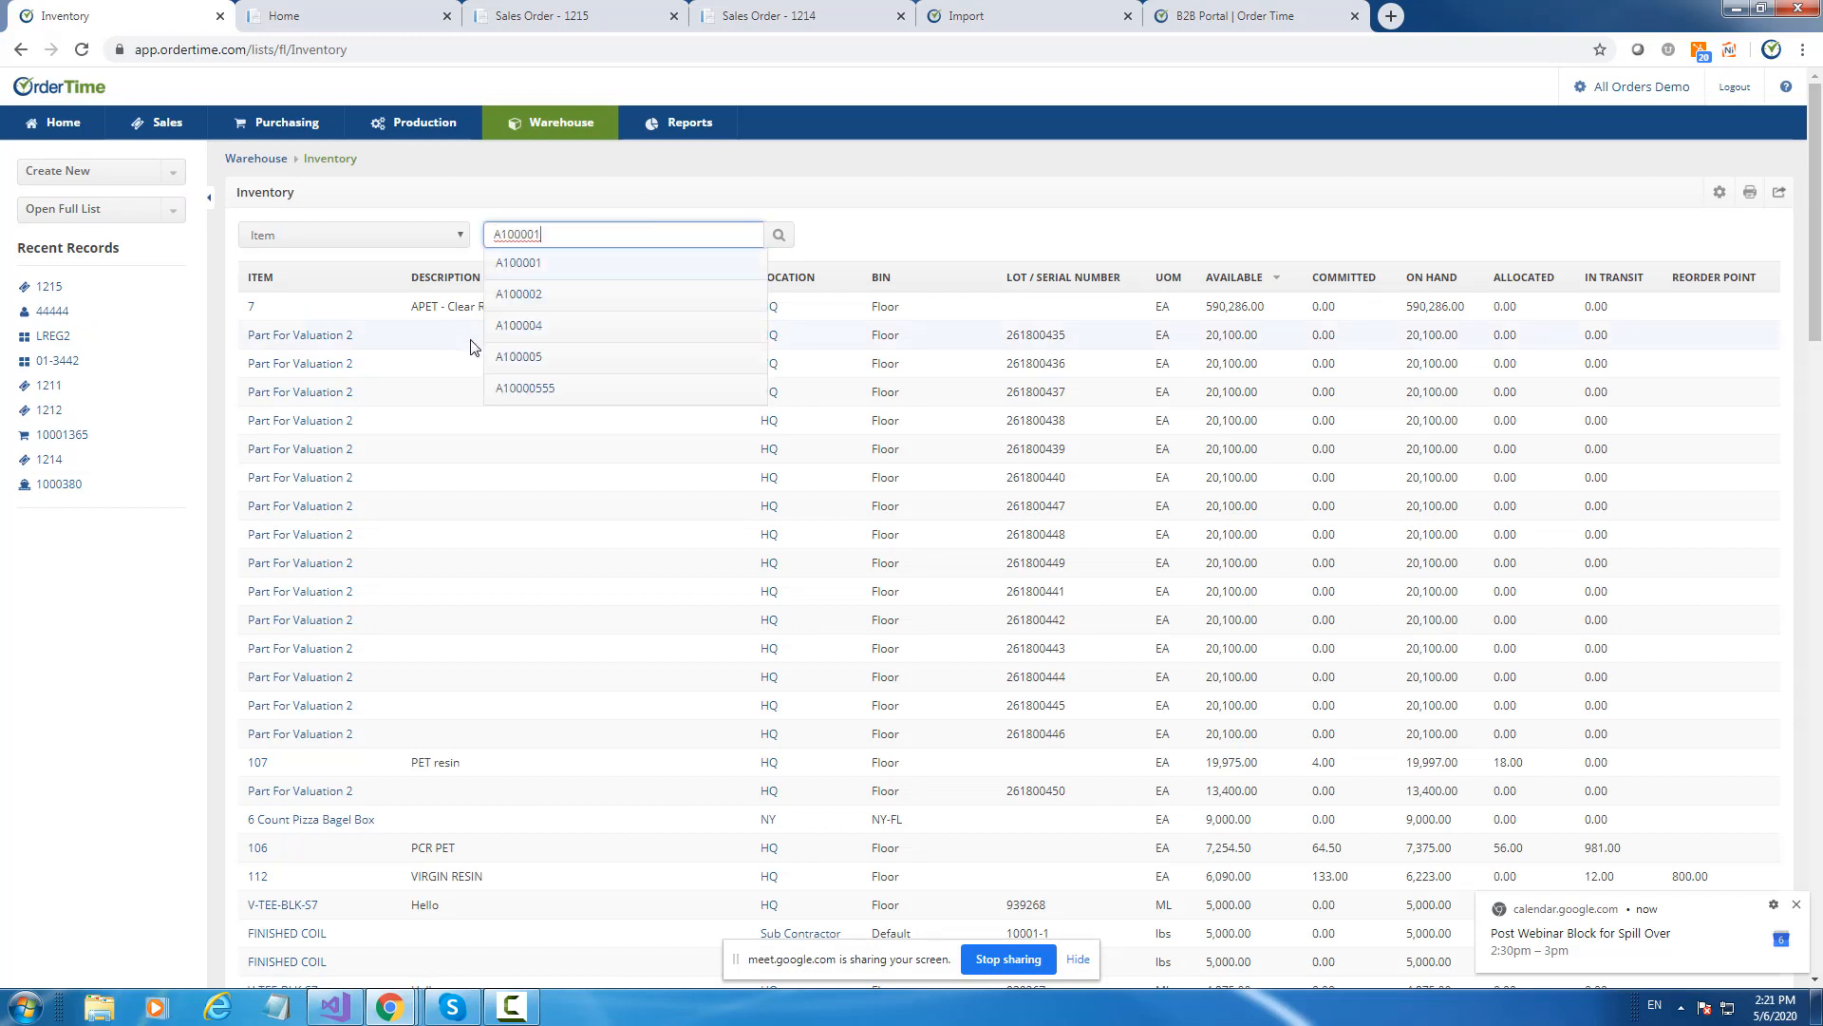
Open assembly item A100004's details and highlight its Can make quantity of 486.00.
click(523, 327)
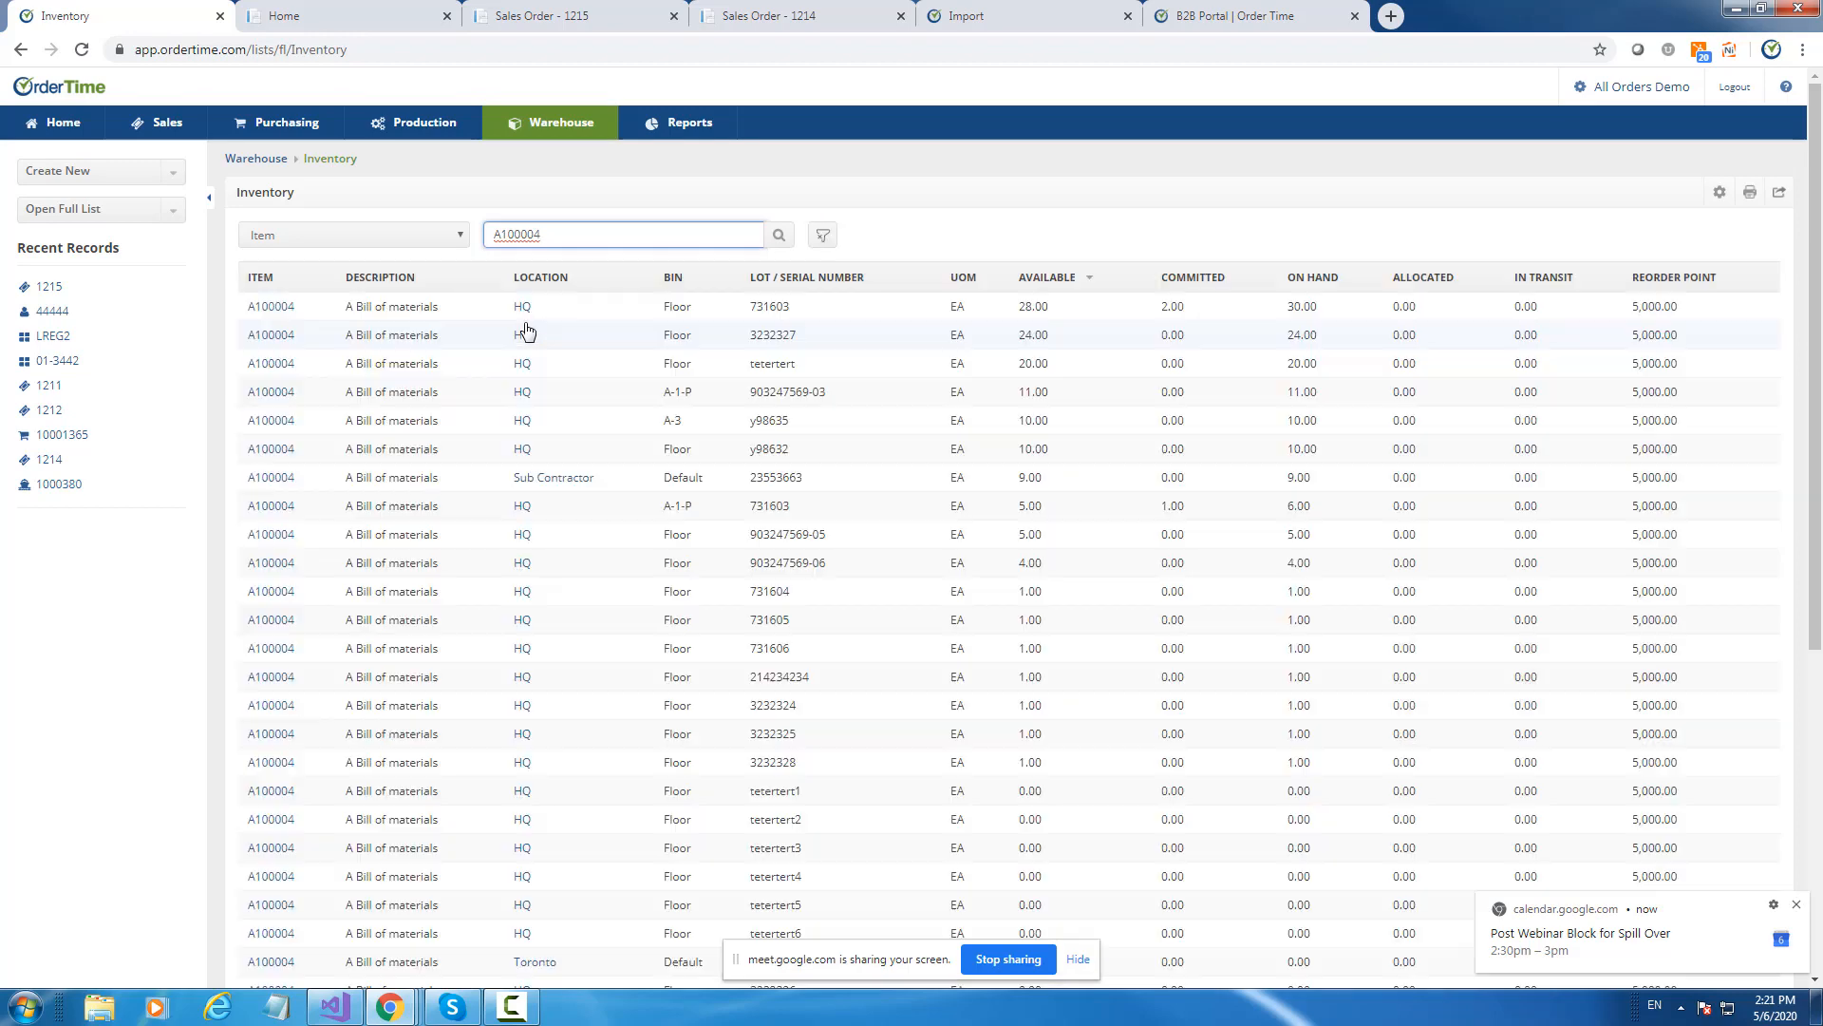
click(279, 308)
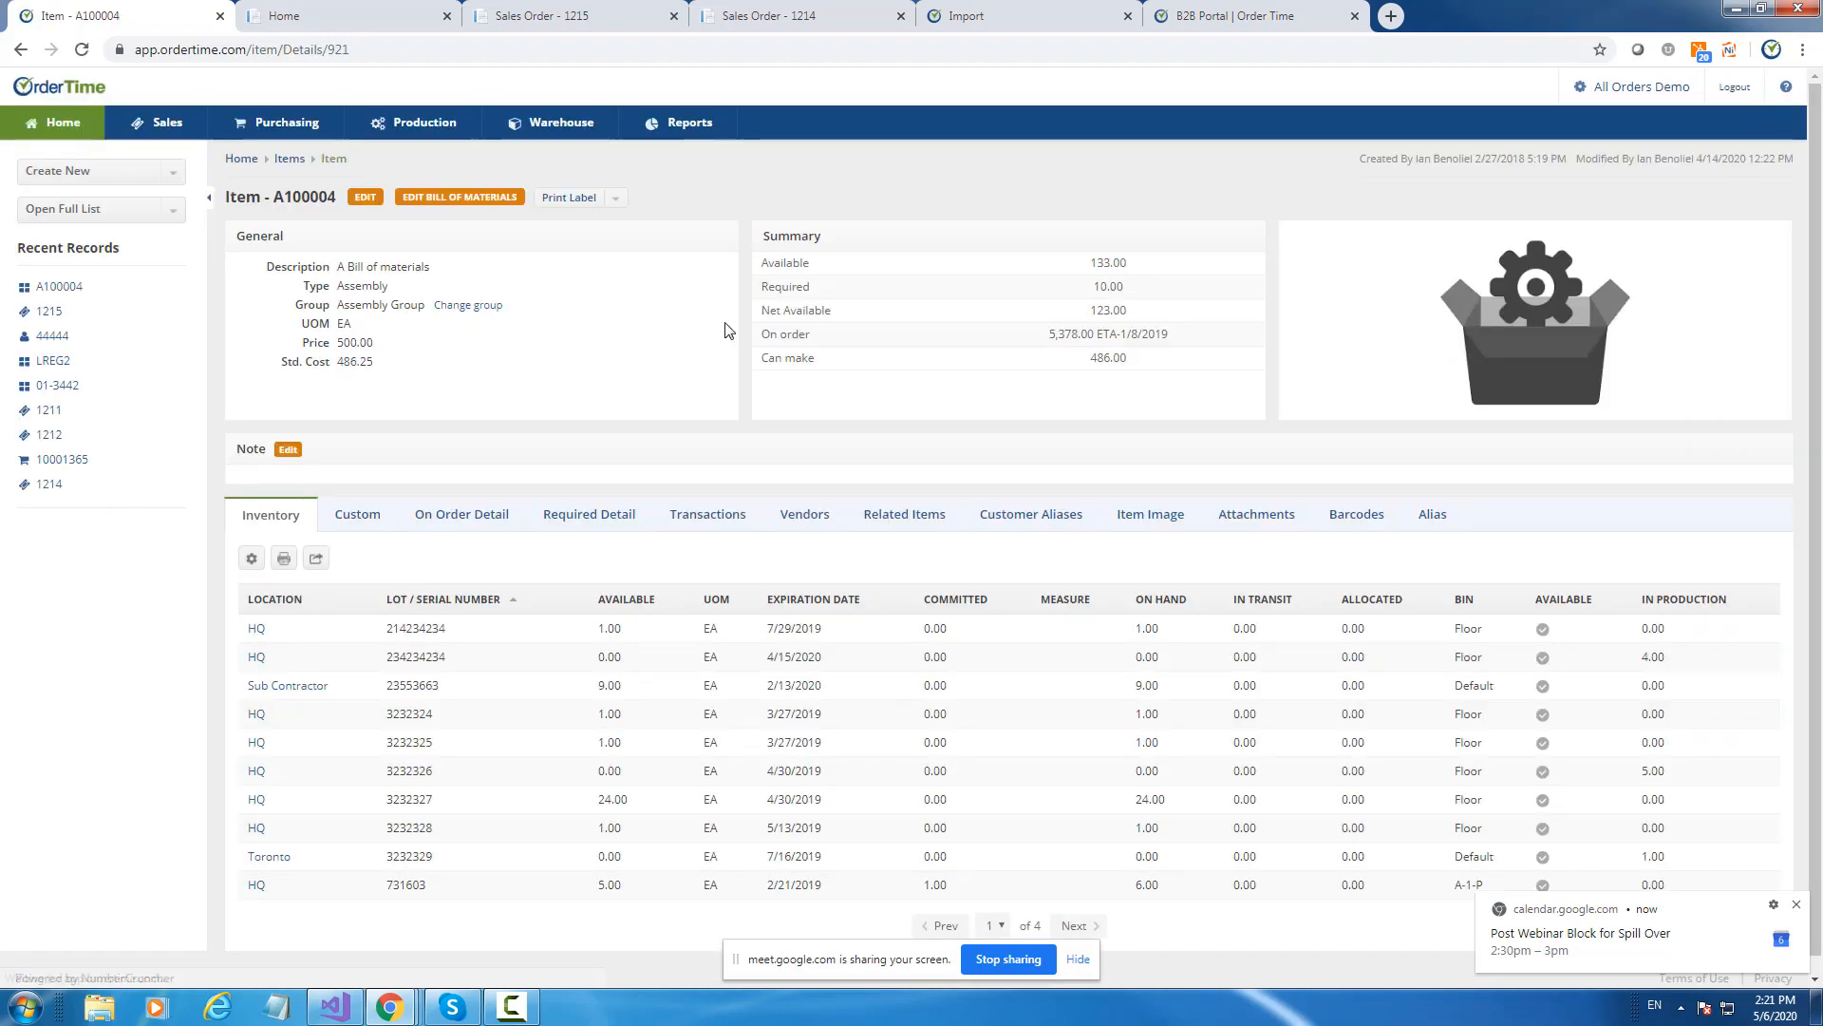
drag(824, 359, 764, 357)
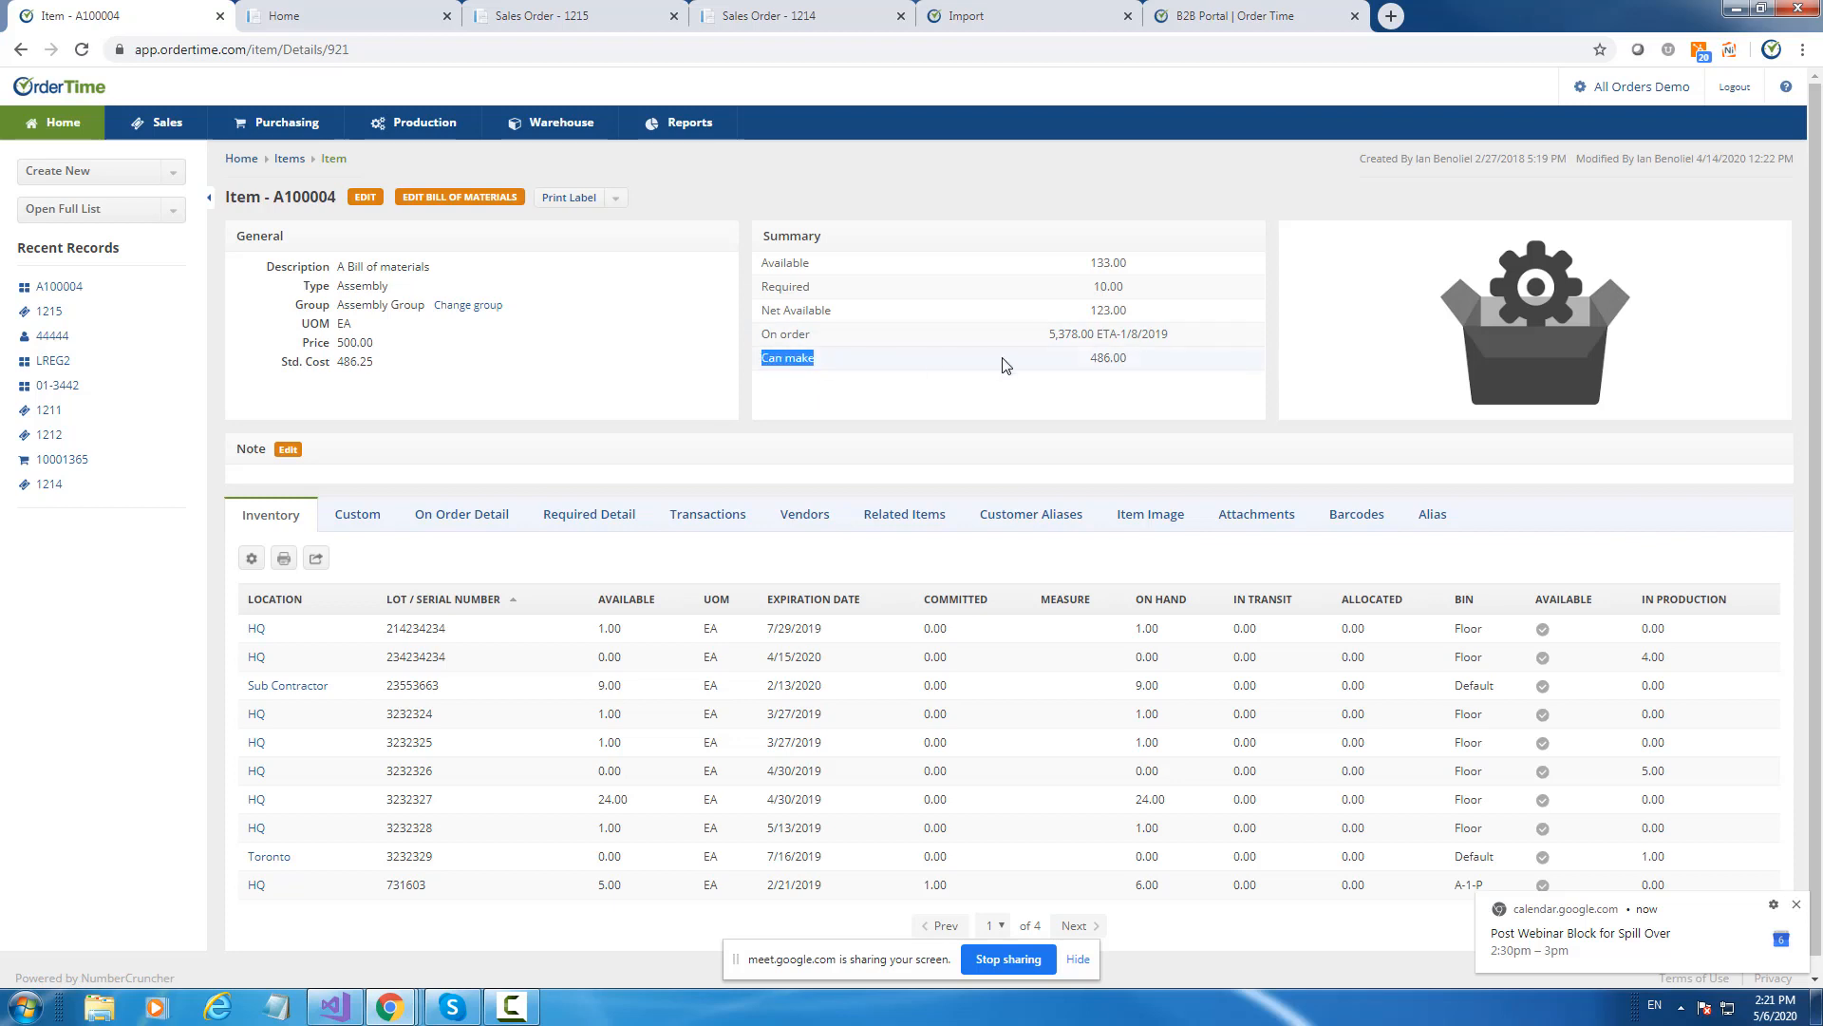
drag(1127, 356, 1094, 359)
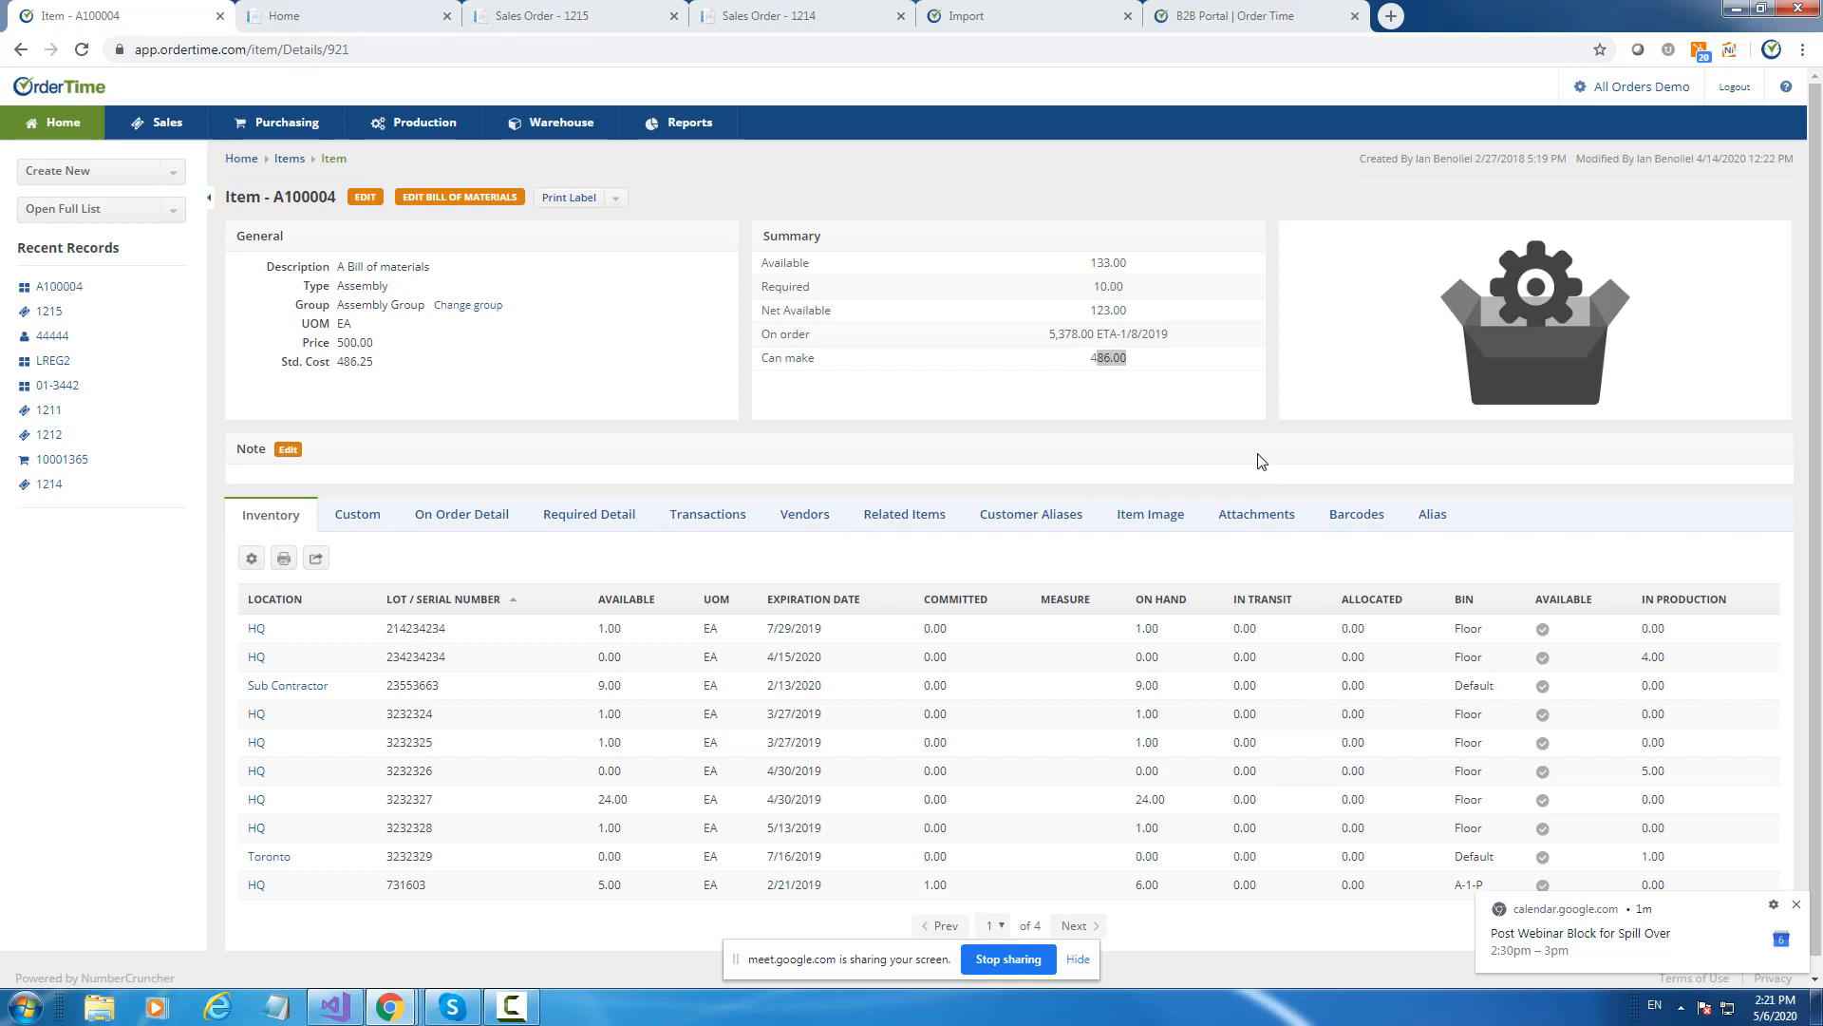
drag(1091, 357, 1128, 361)
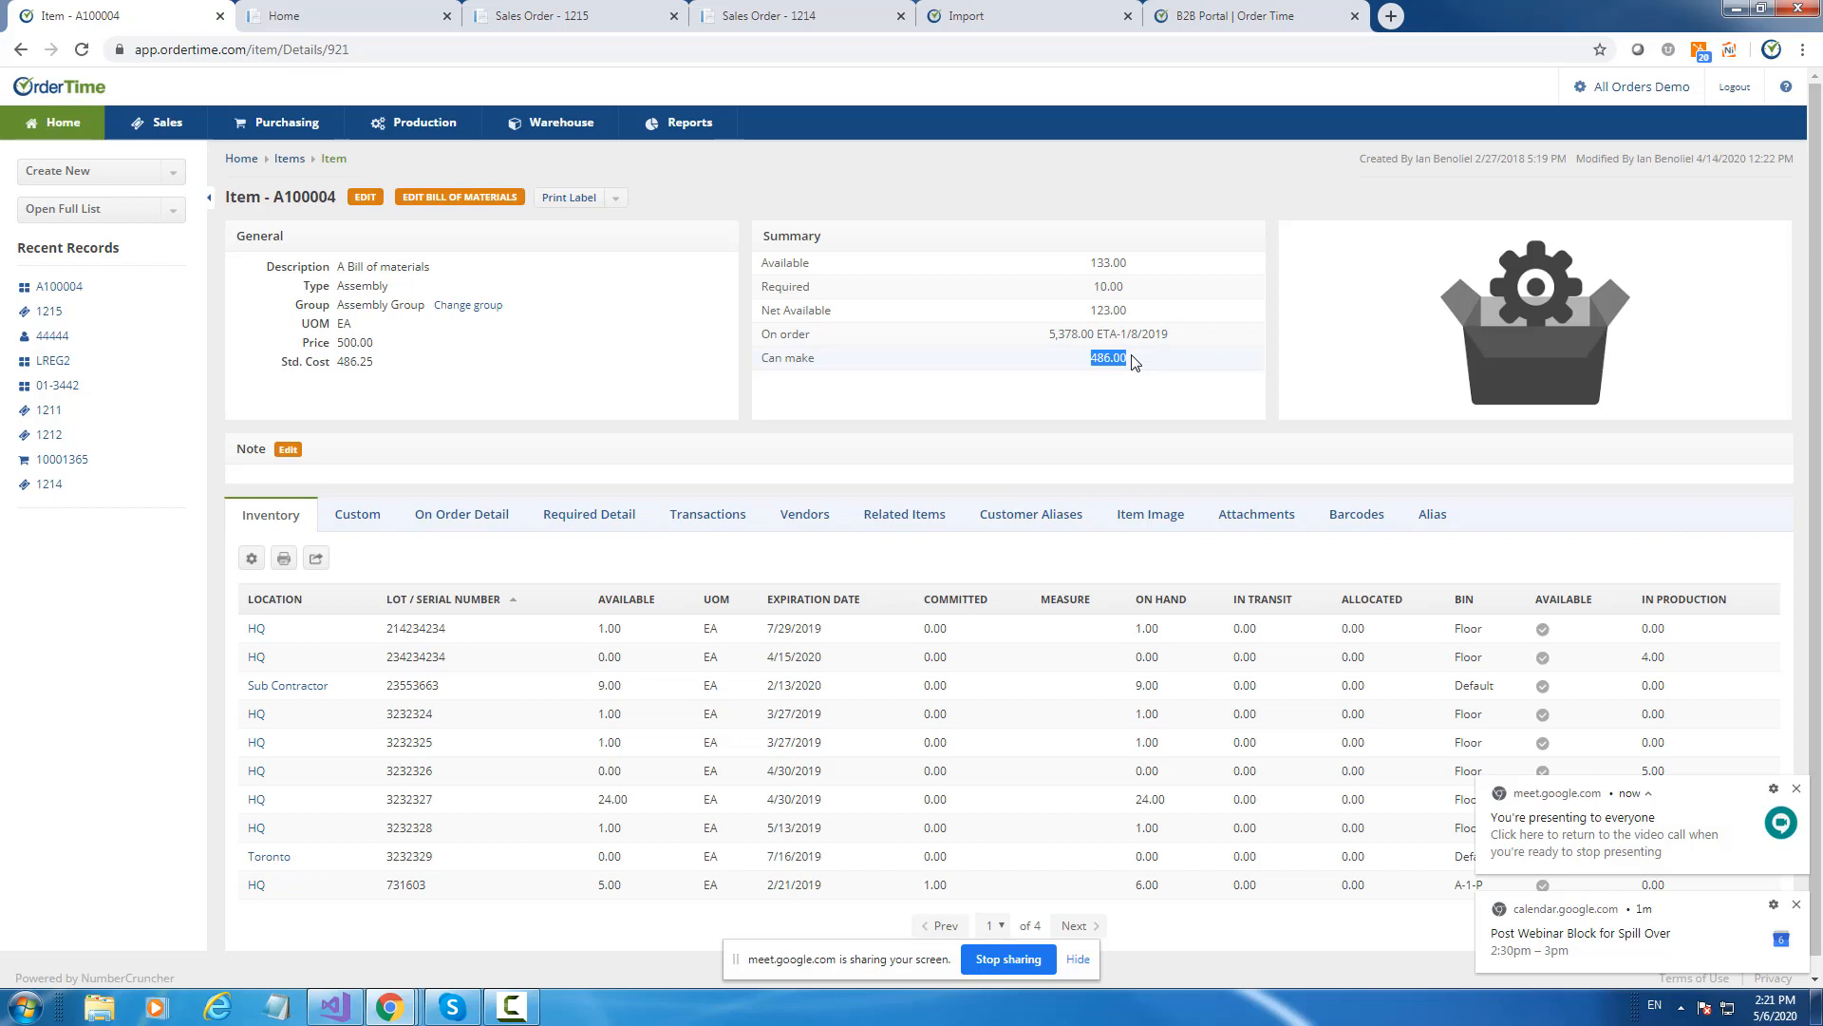
click(1796, 789)
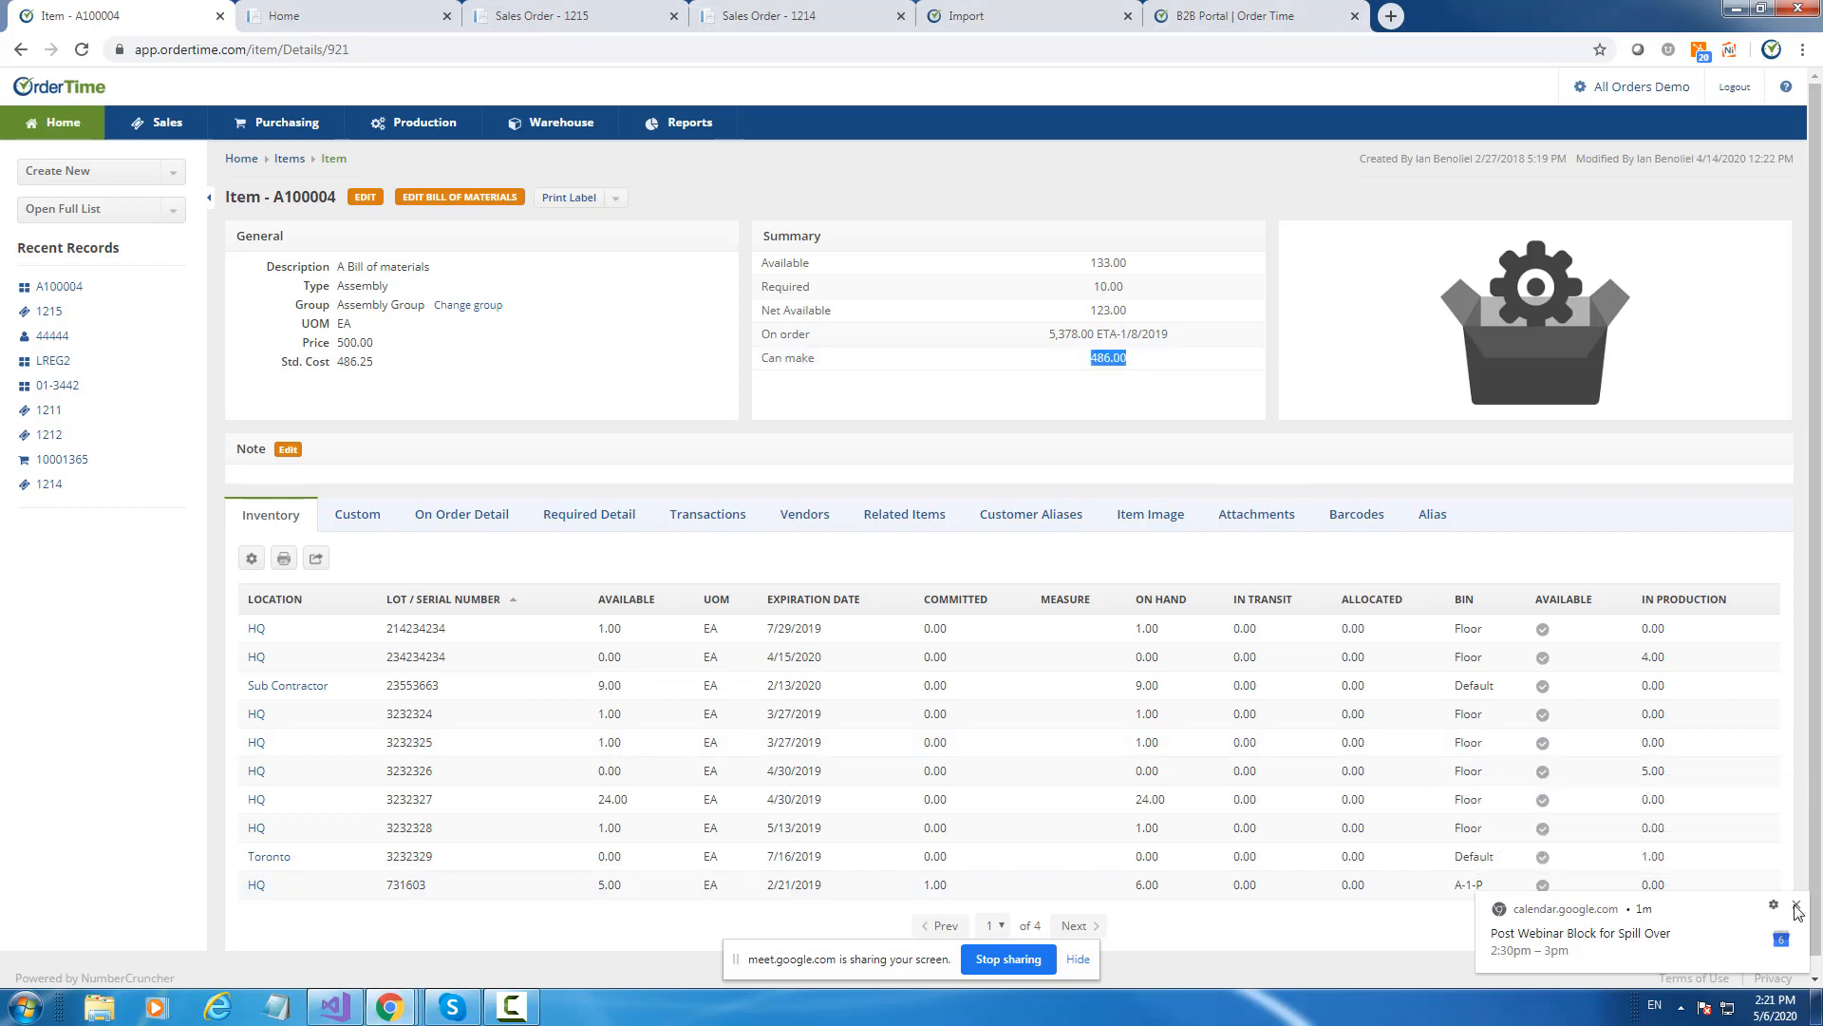
click(1796, 910)
Open the Ship Docs list and select ship docs 1000379 and 1000376.
click(95, 211)
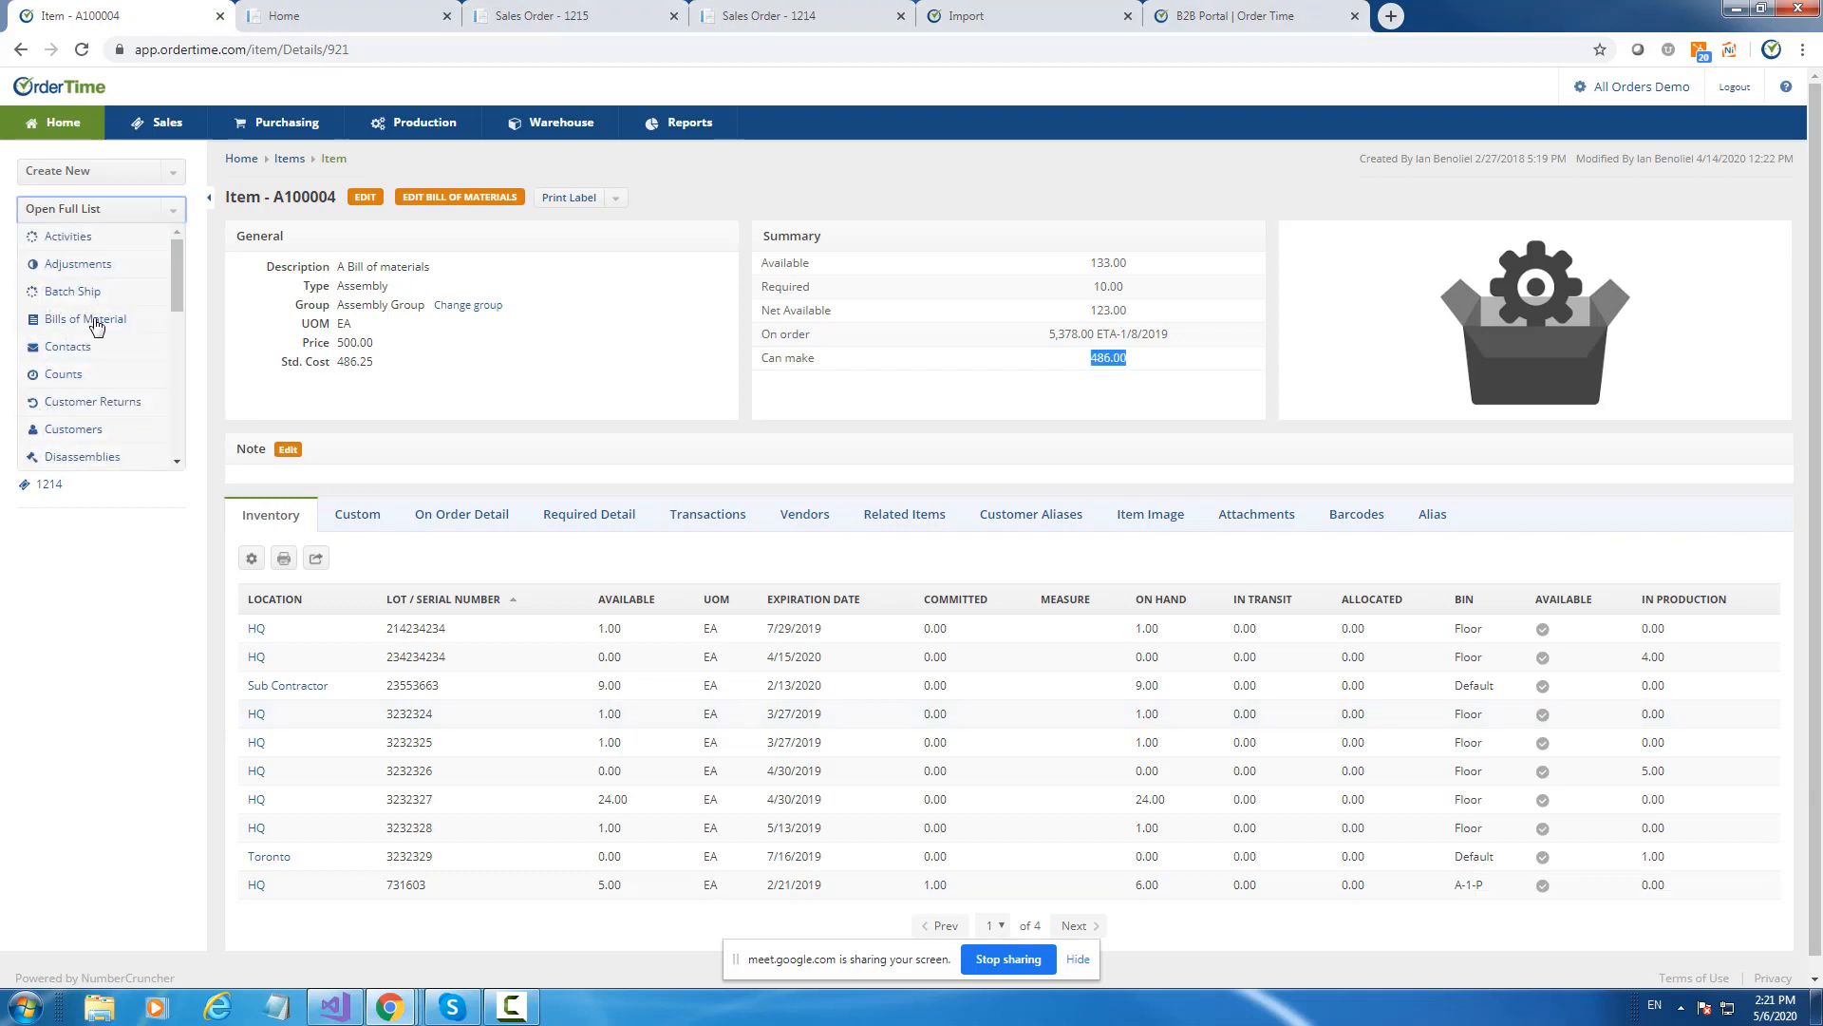
scroll(95, 333, down, 5)
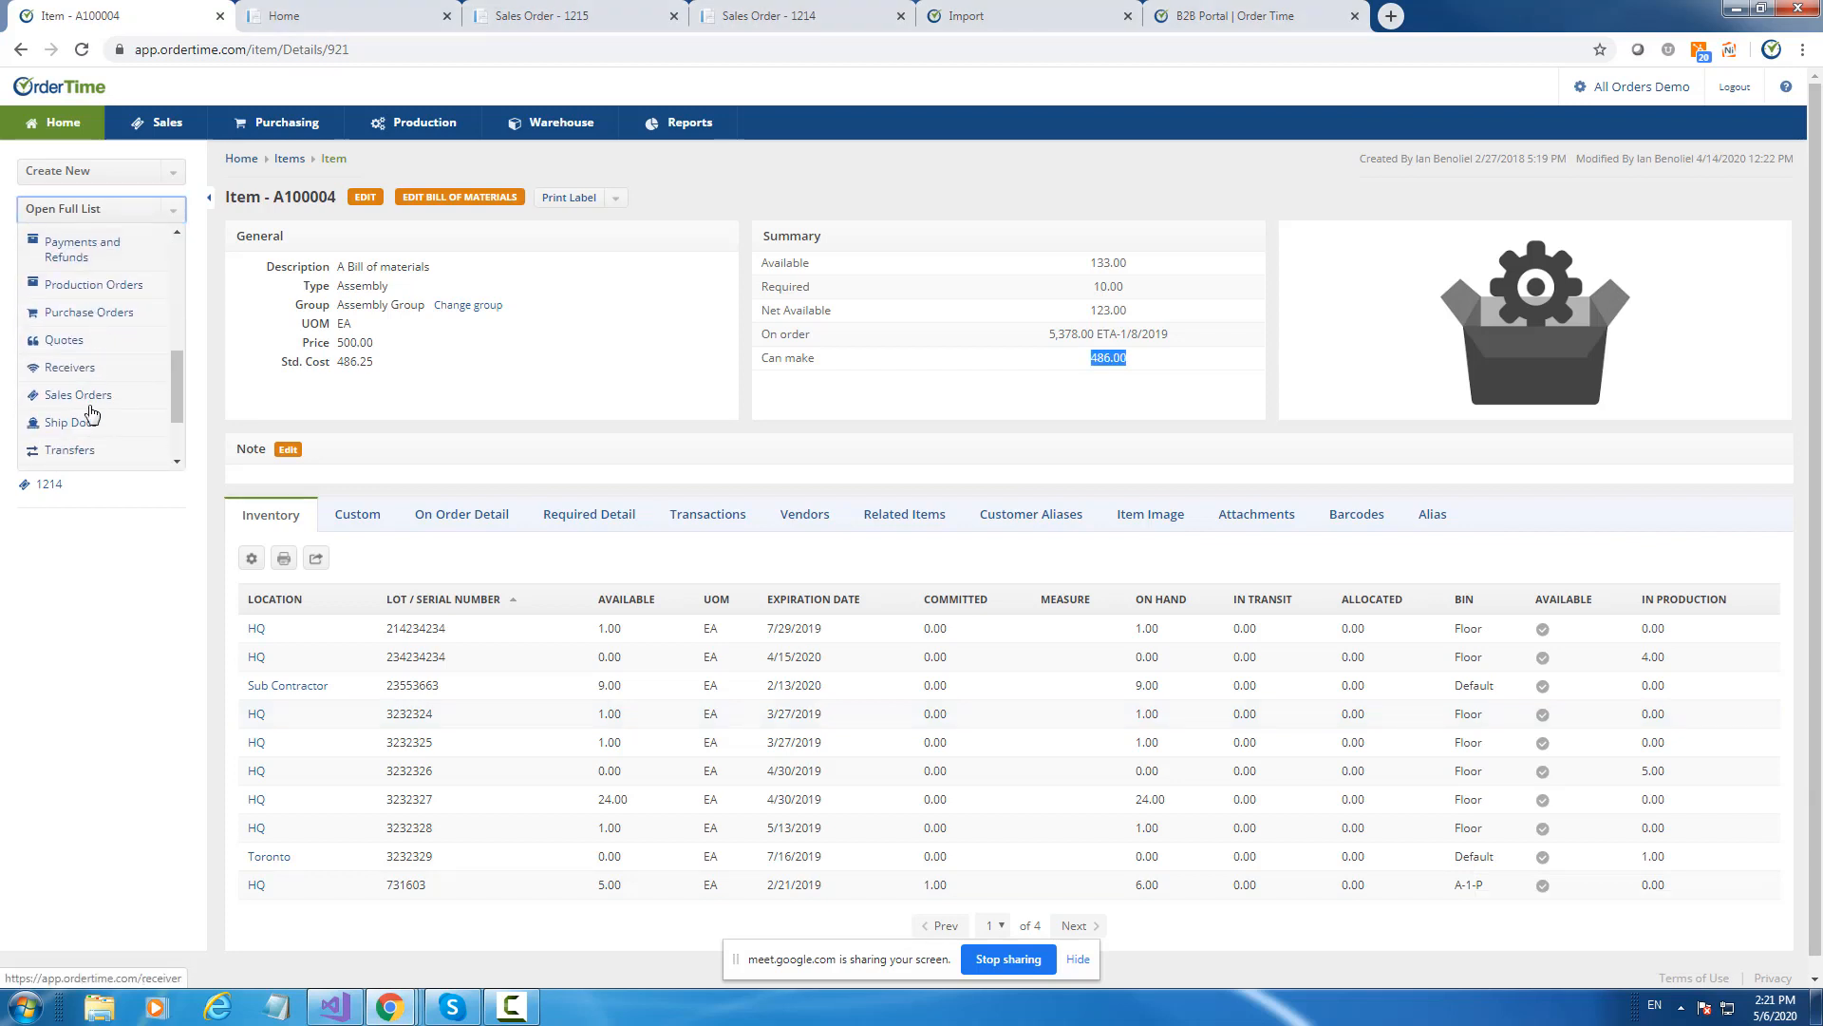
click(80, 424)
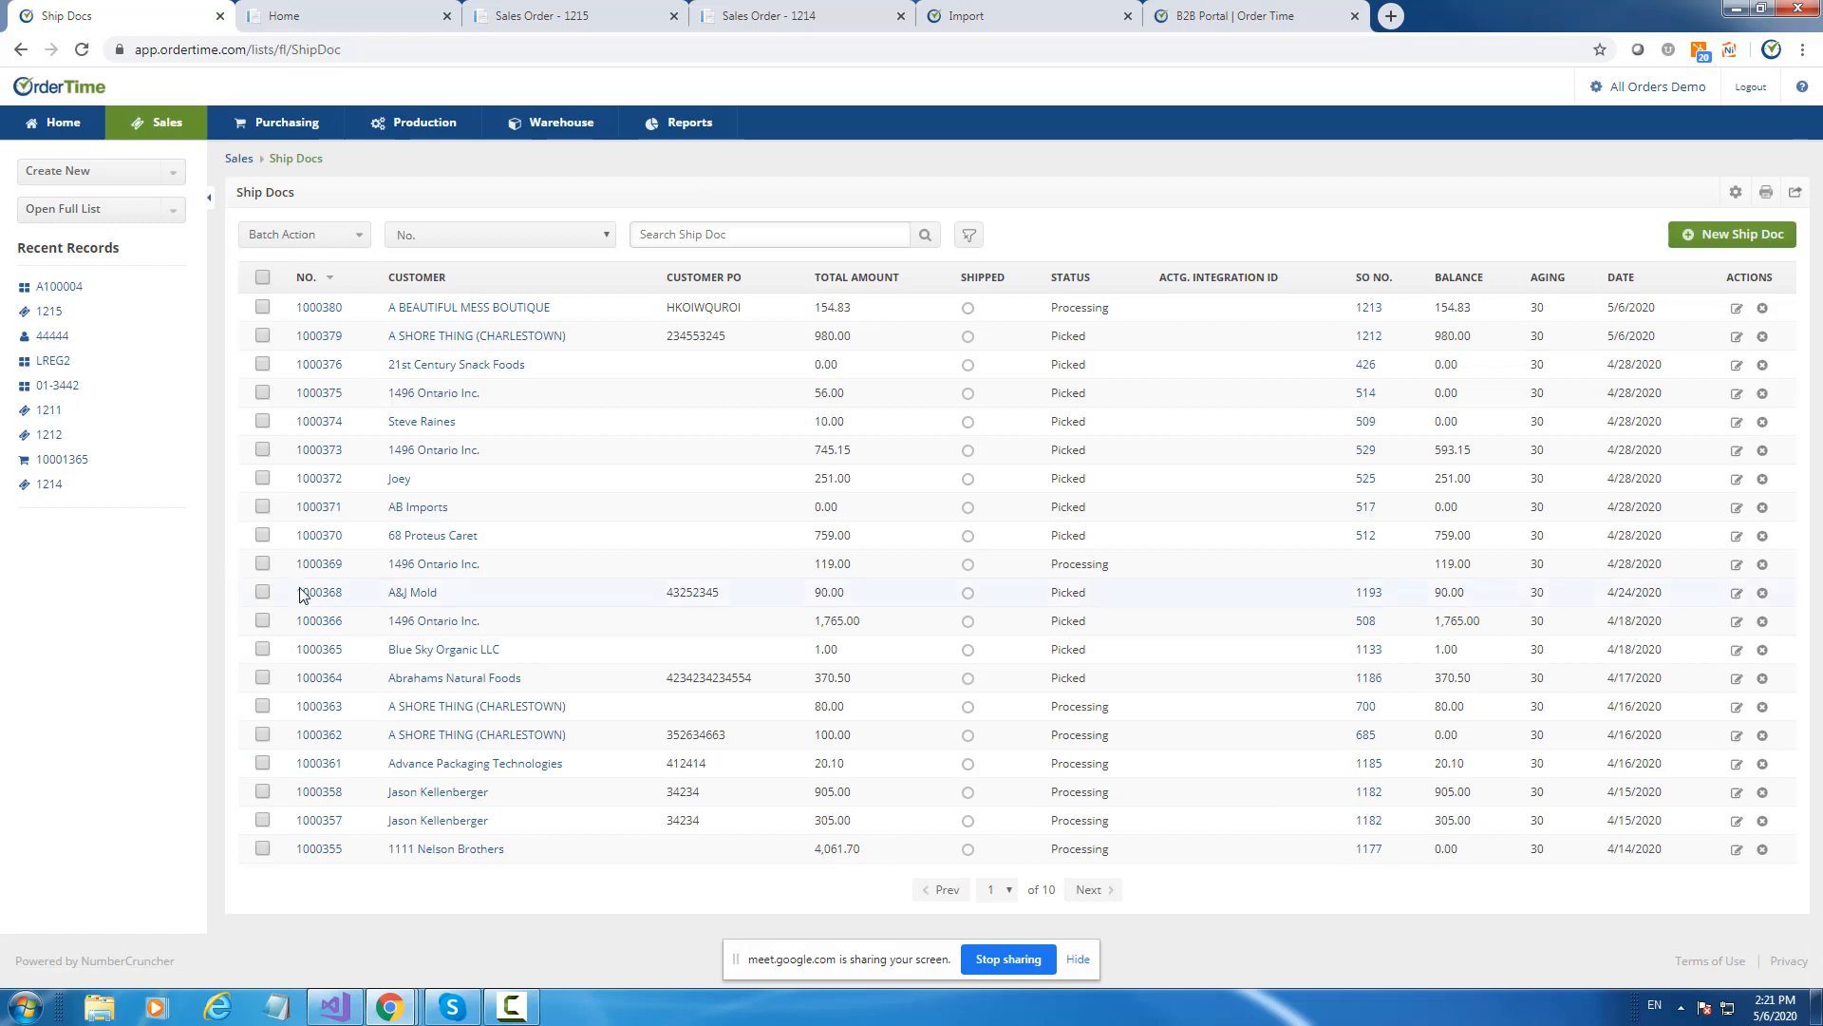
click(263, 336)
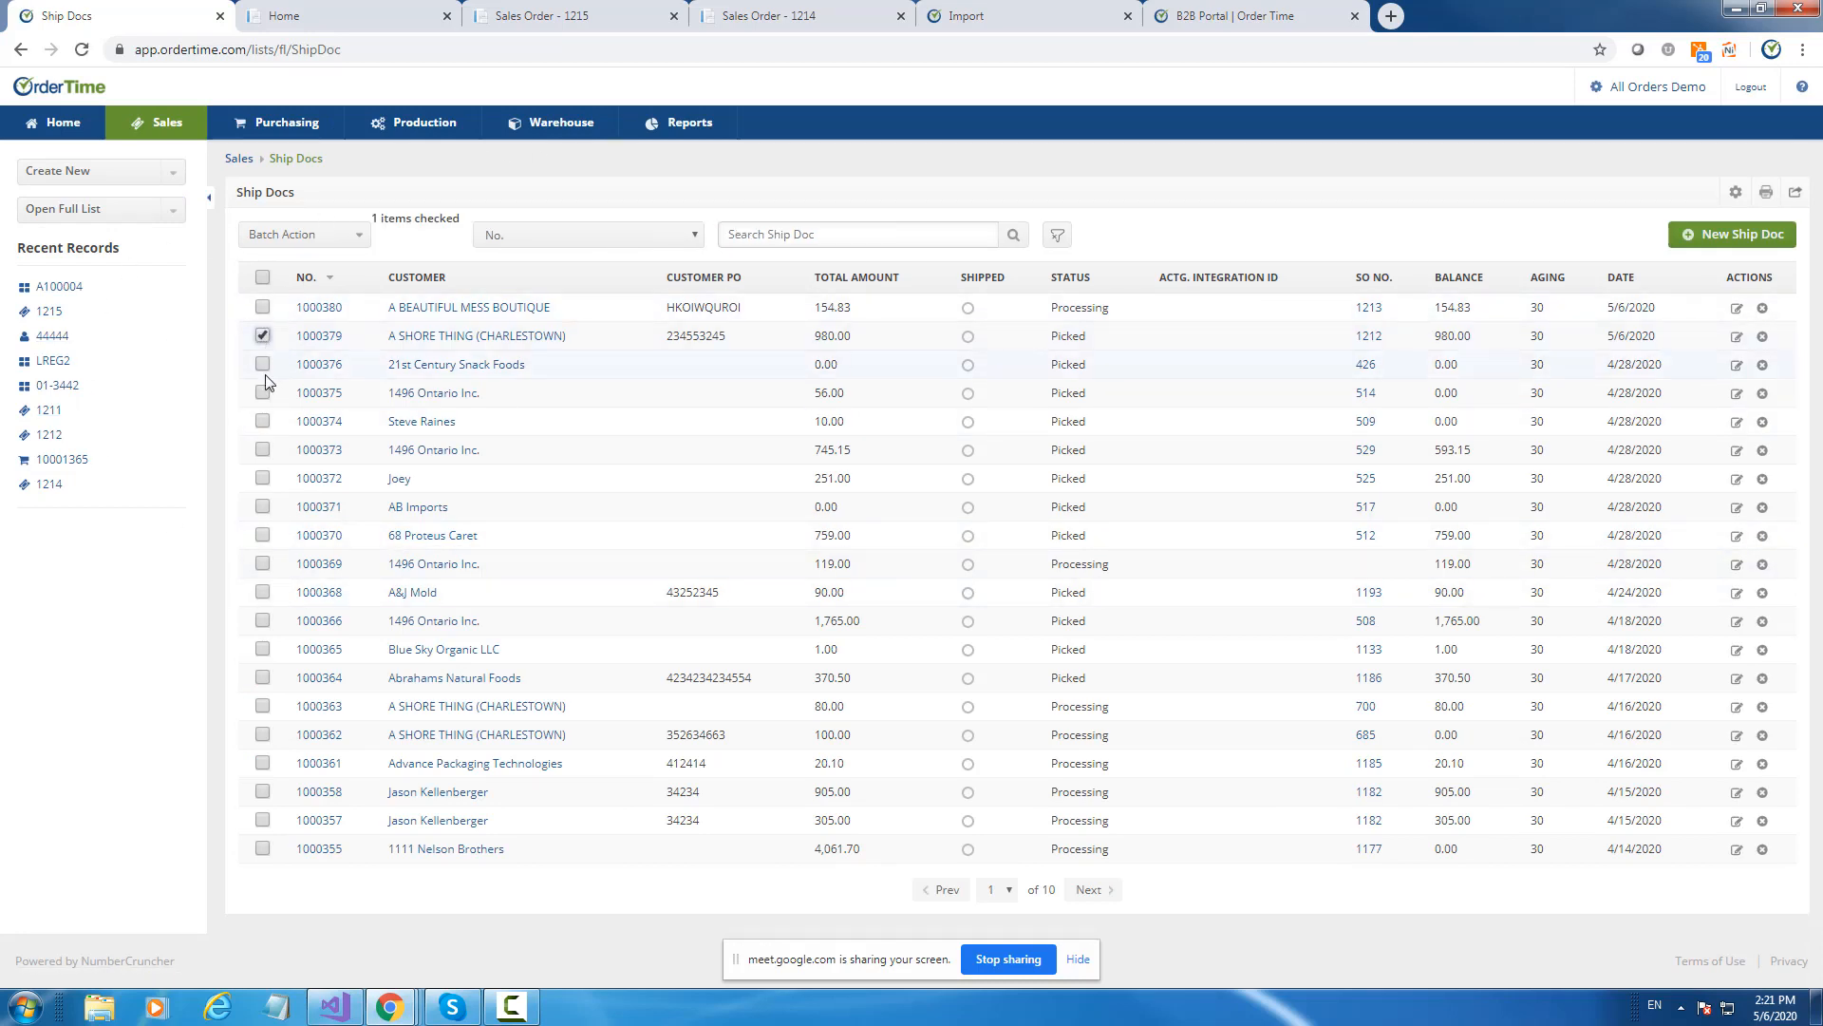
click(263, 365)
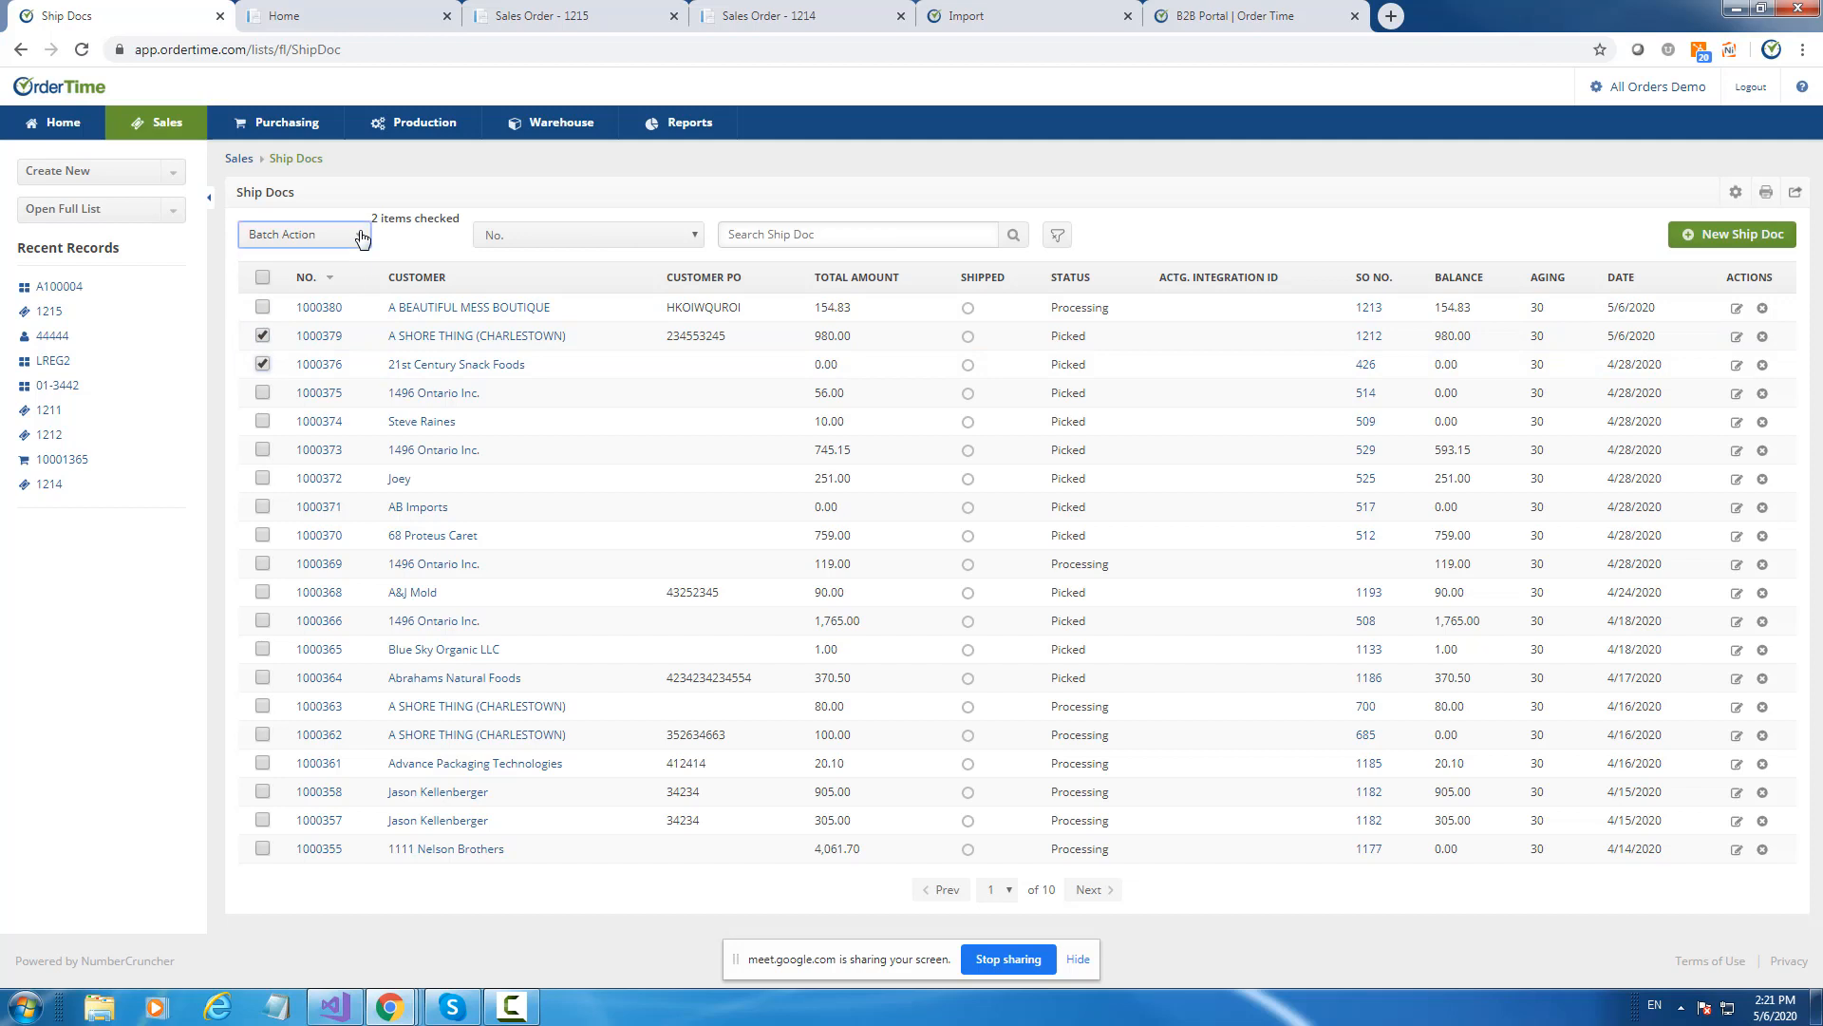
Preview a batch Send Email with the Quote Email 2 template, then close it without sending.
click(362, 237)
click(292, 315)
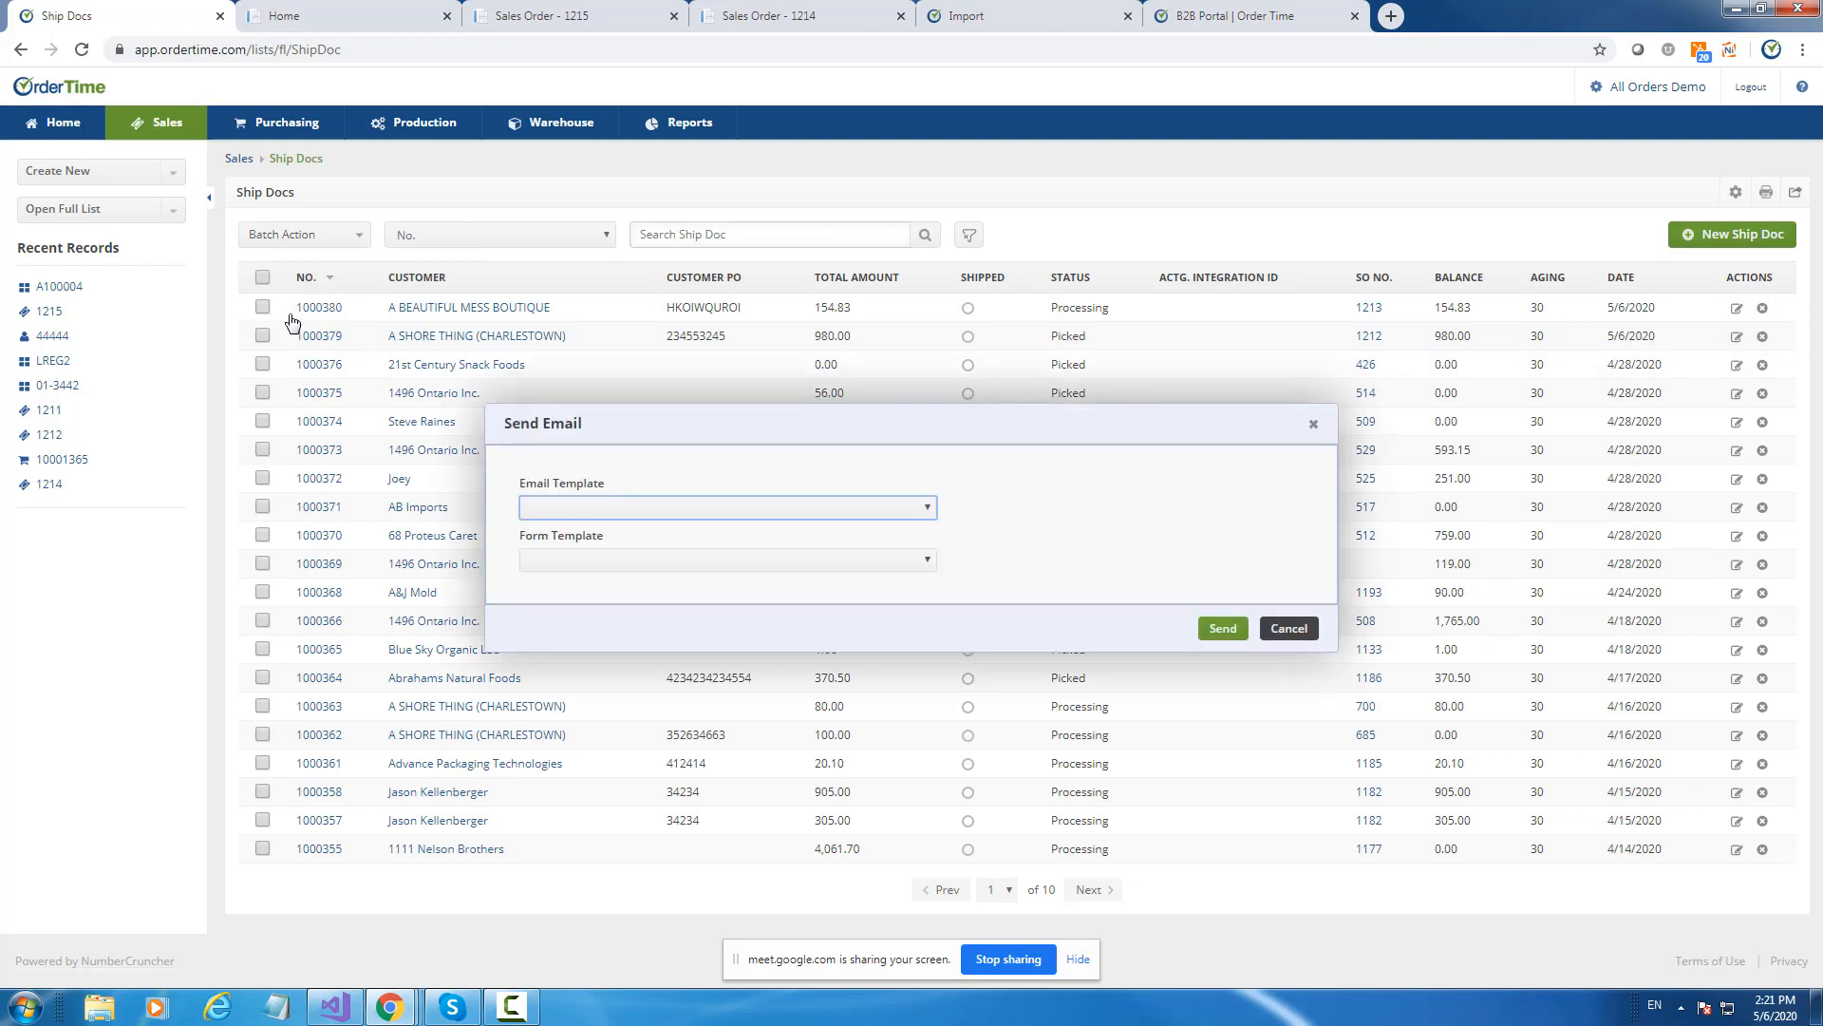
click(559, 562)
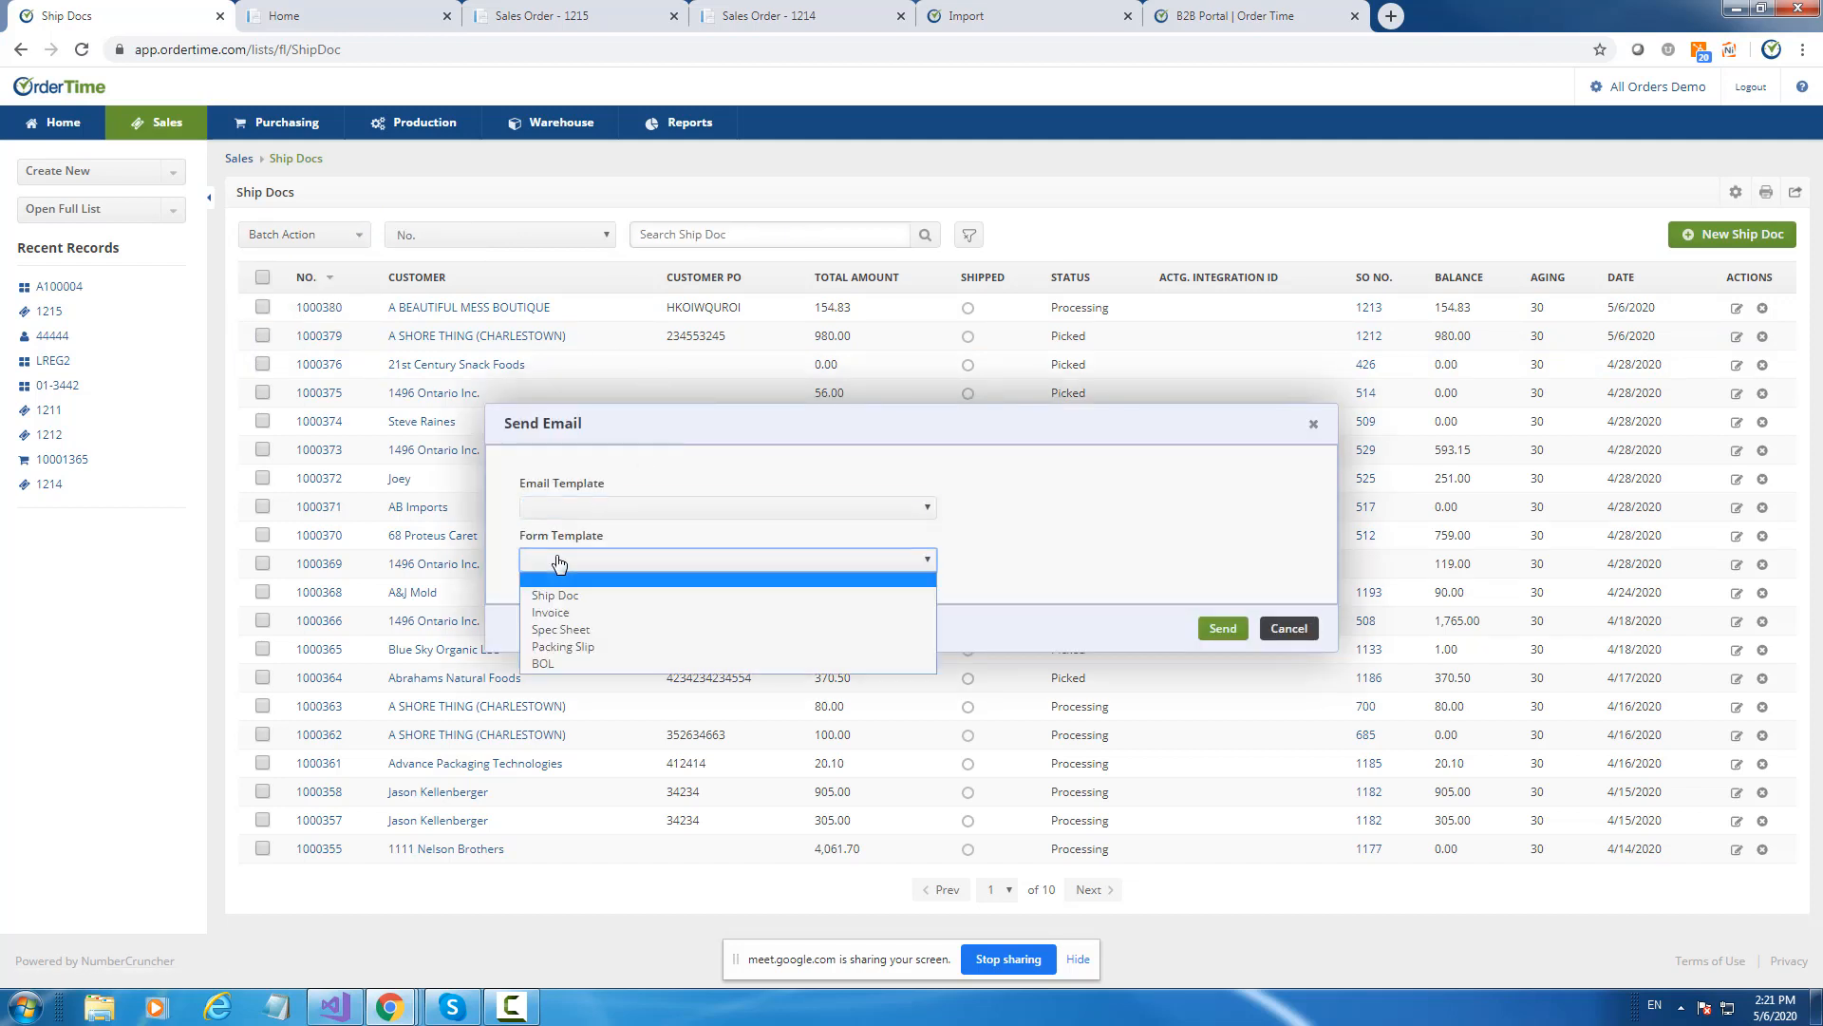
click(559, 562)
click(563, 513)
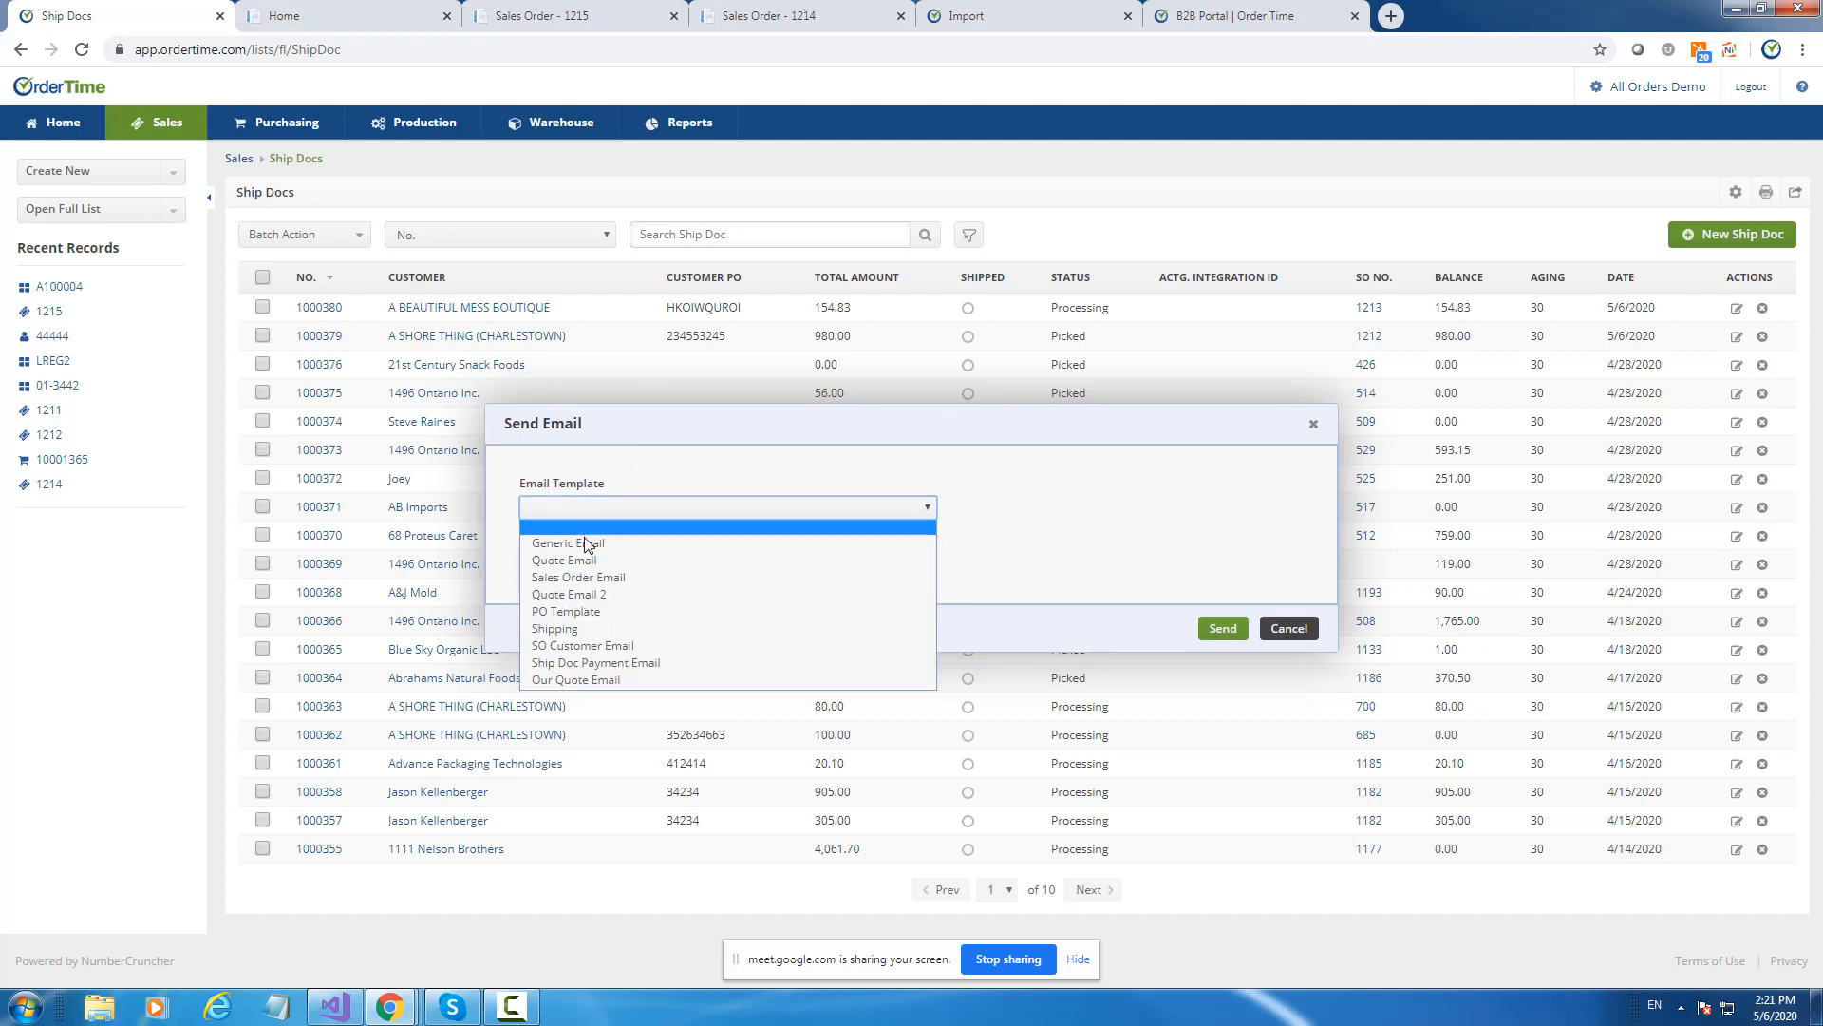
click(582, 600)
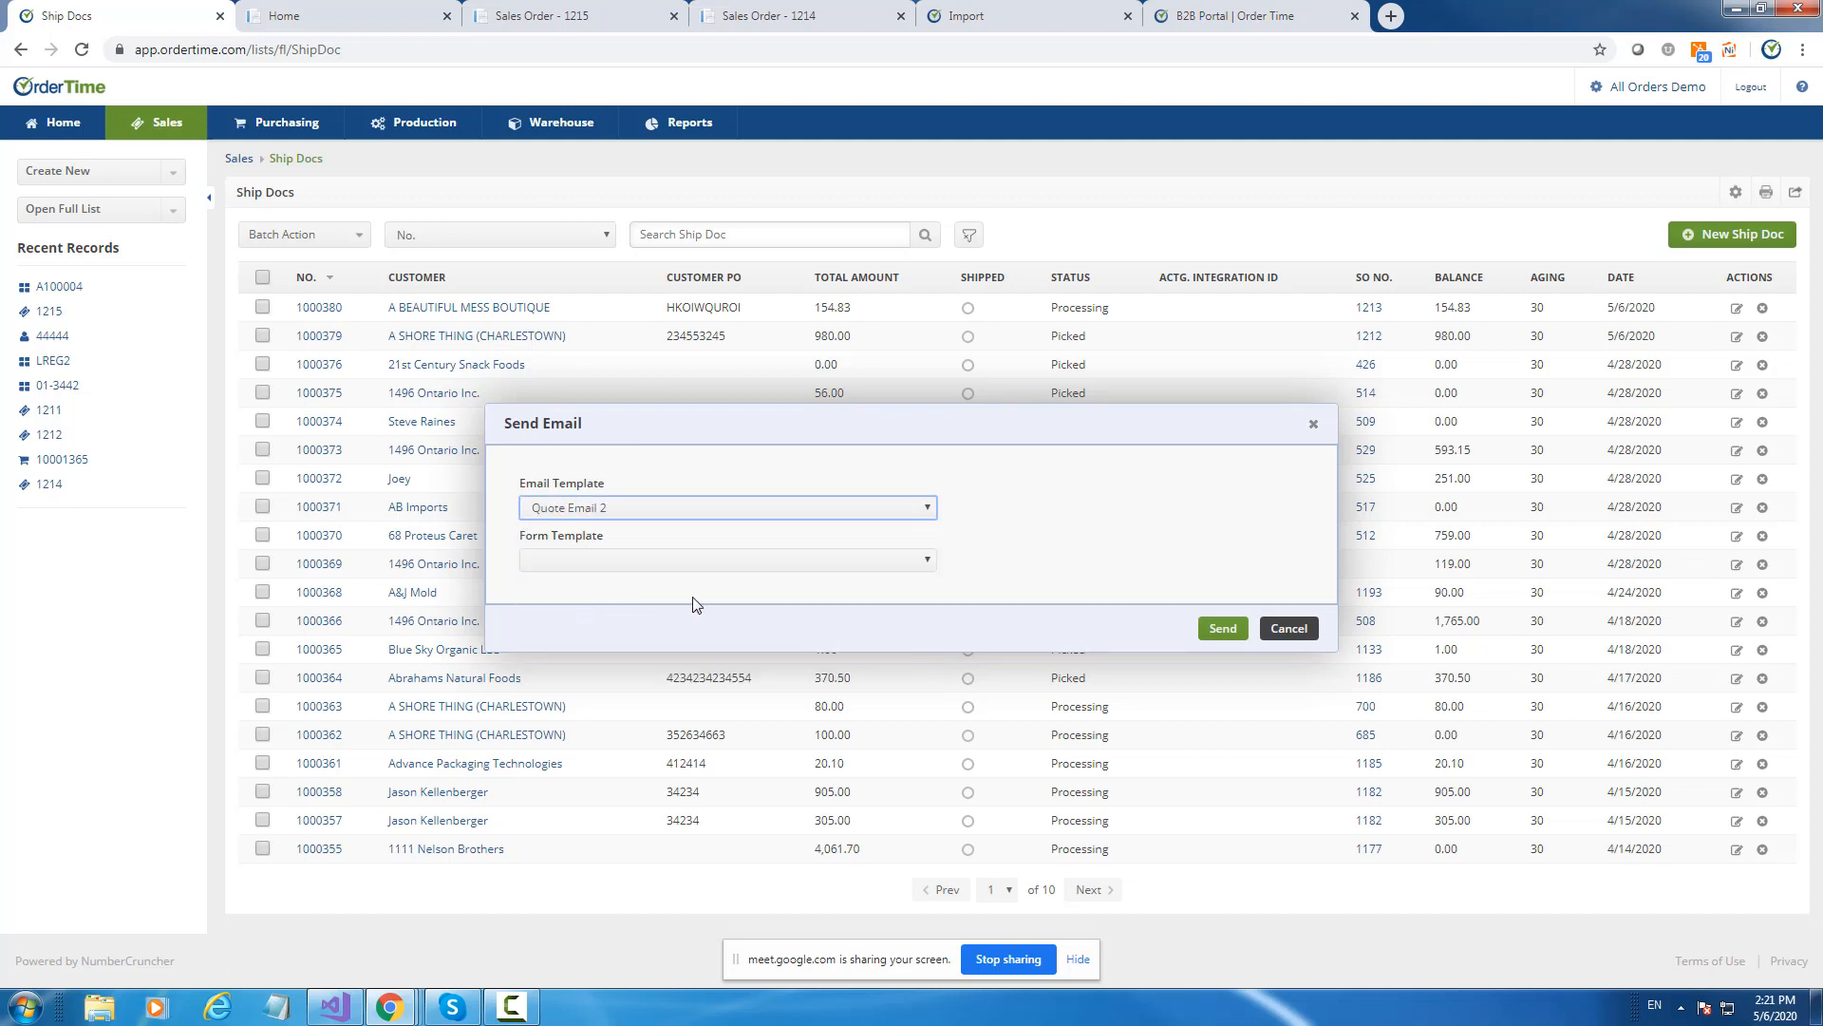
click(592, 509)
click(592, 510)
click(591, 510)
click(591, 510)
click(1314, 425)
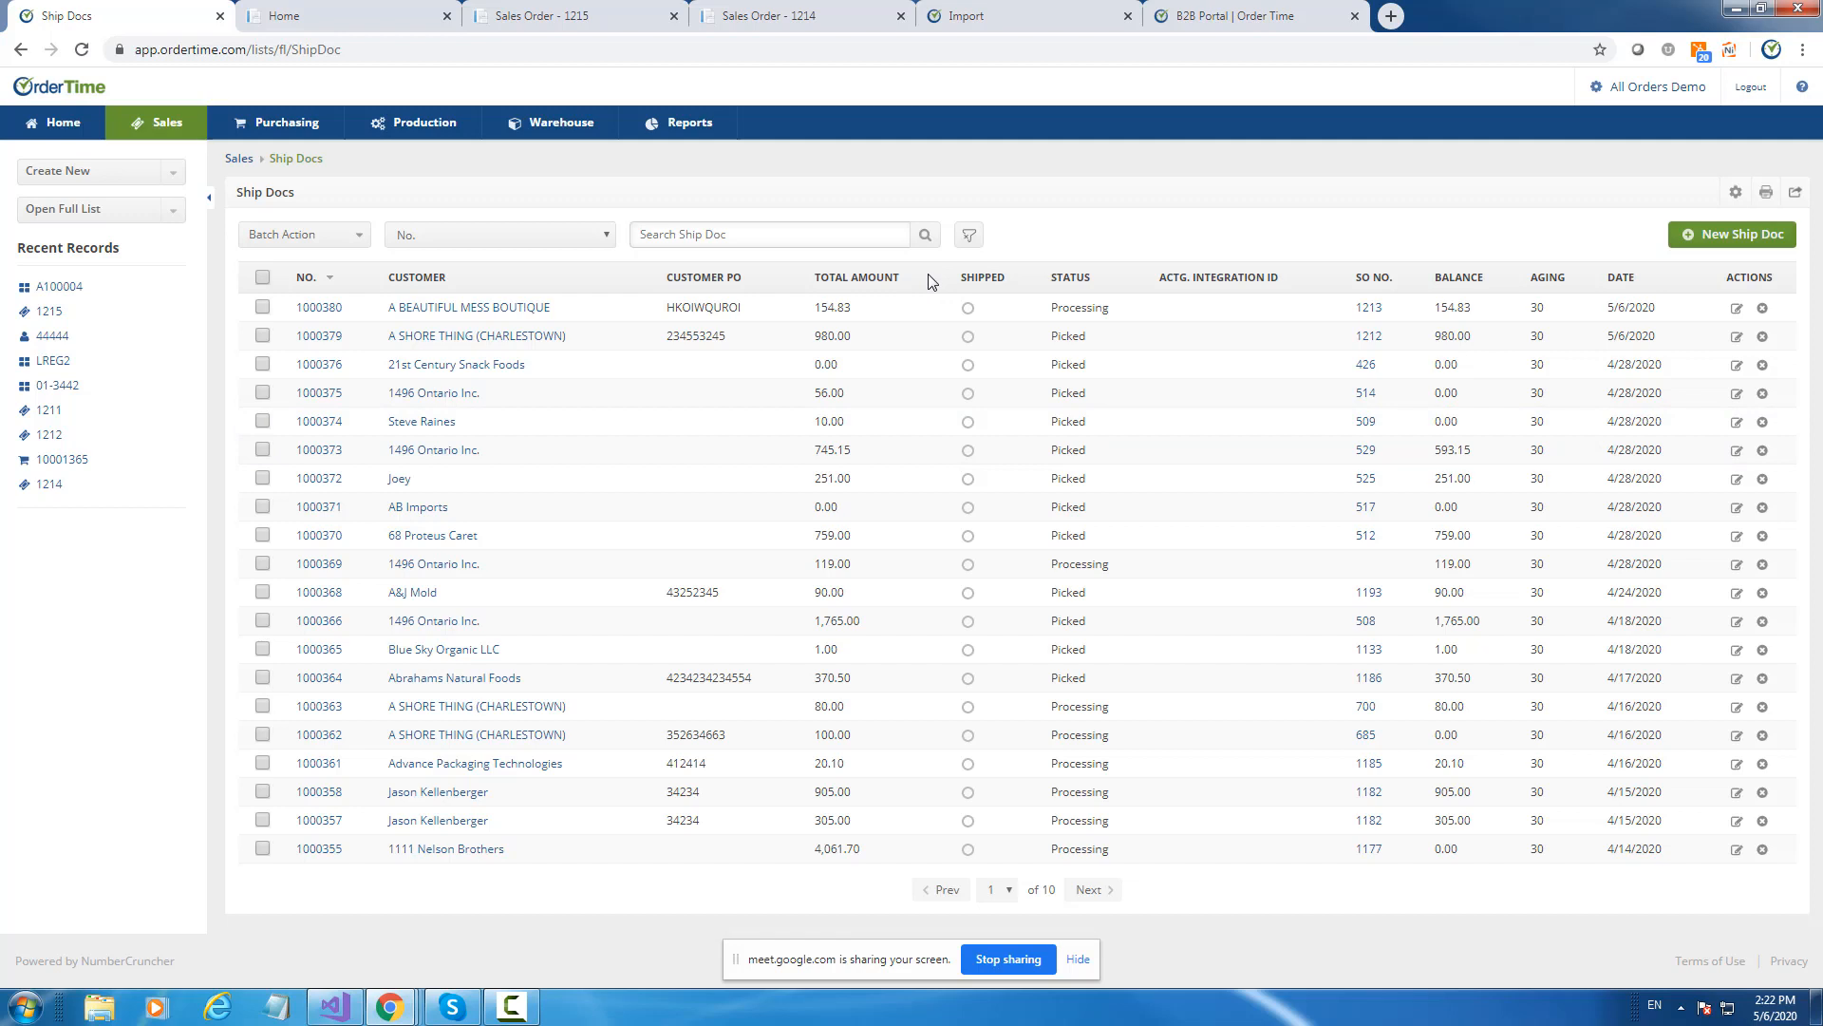
Open the Customers list and select 1111 Nelson Brothers and 1111 Nelson Brothers:Project 1.
click(104, 216)
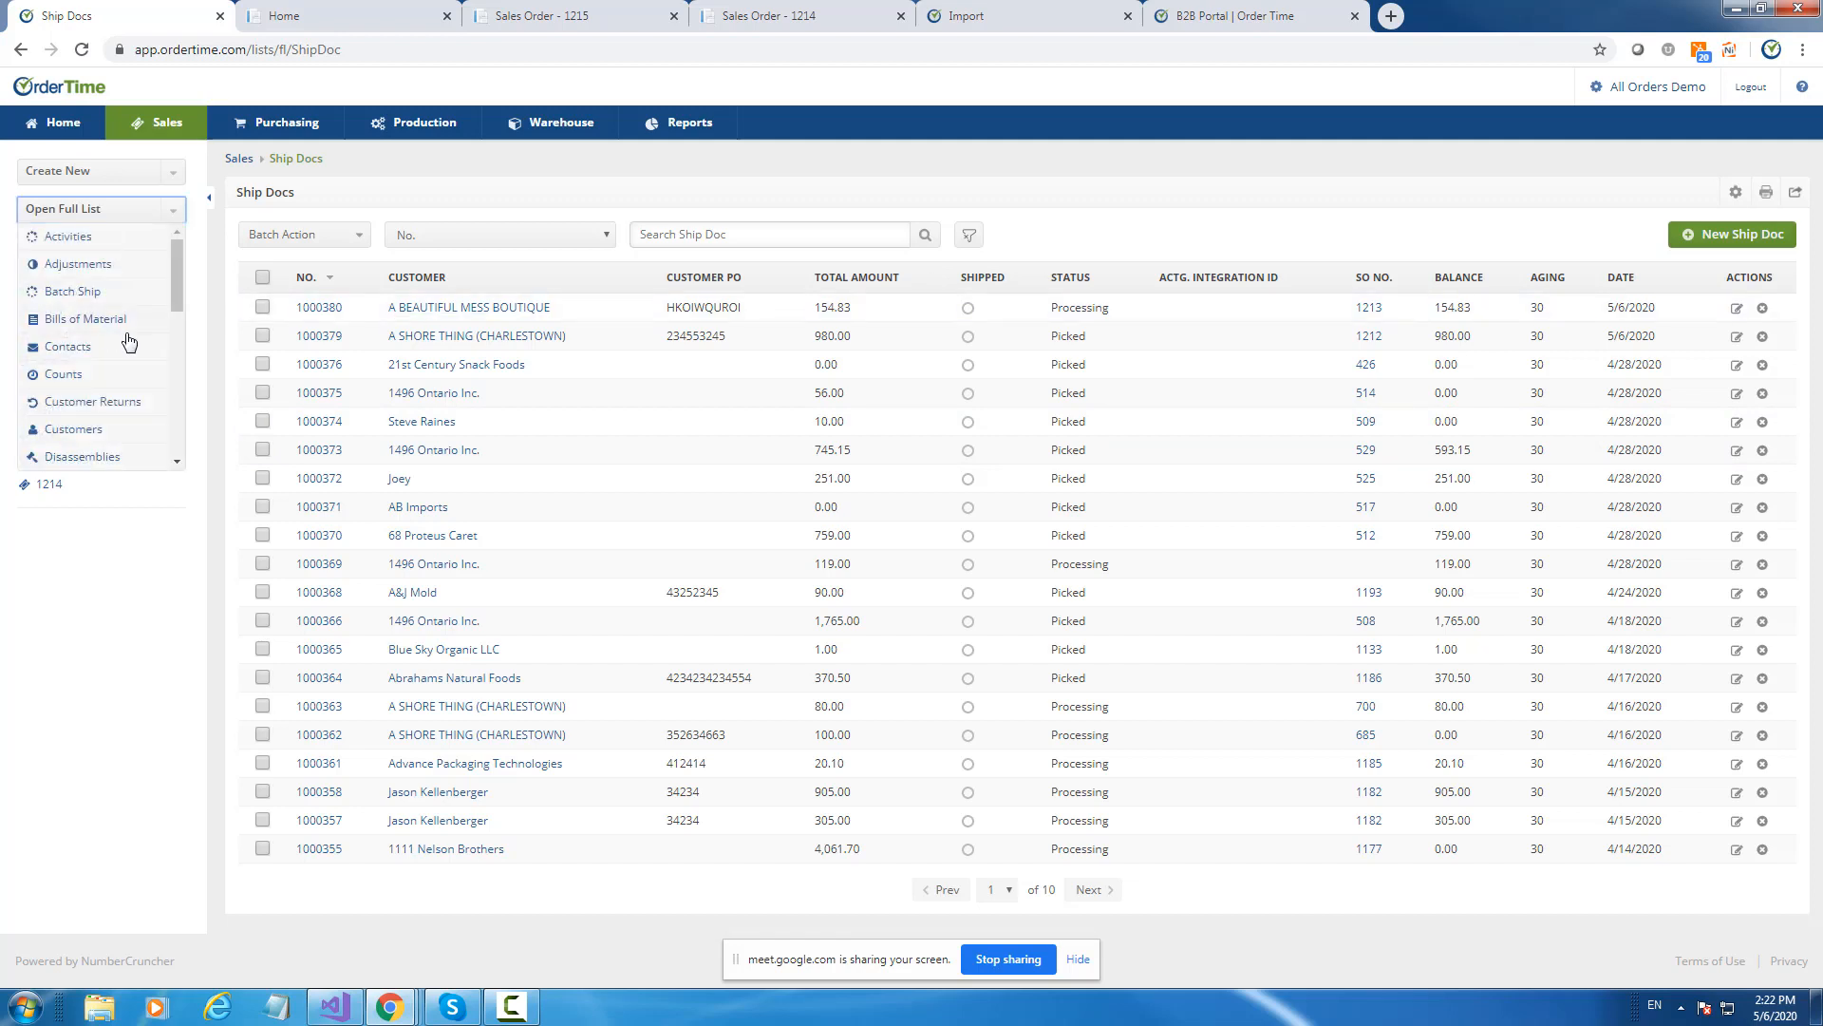
click(67, 435)
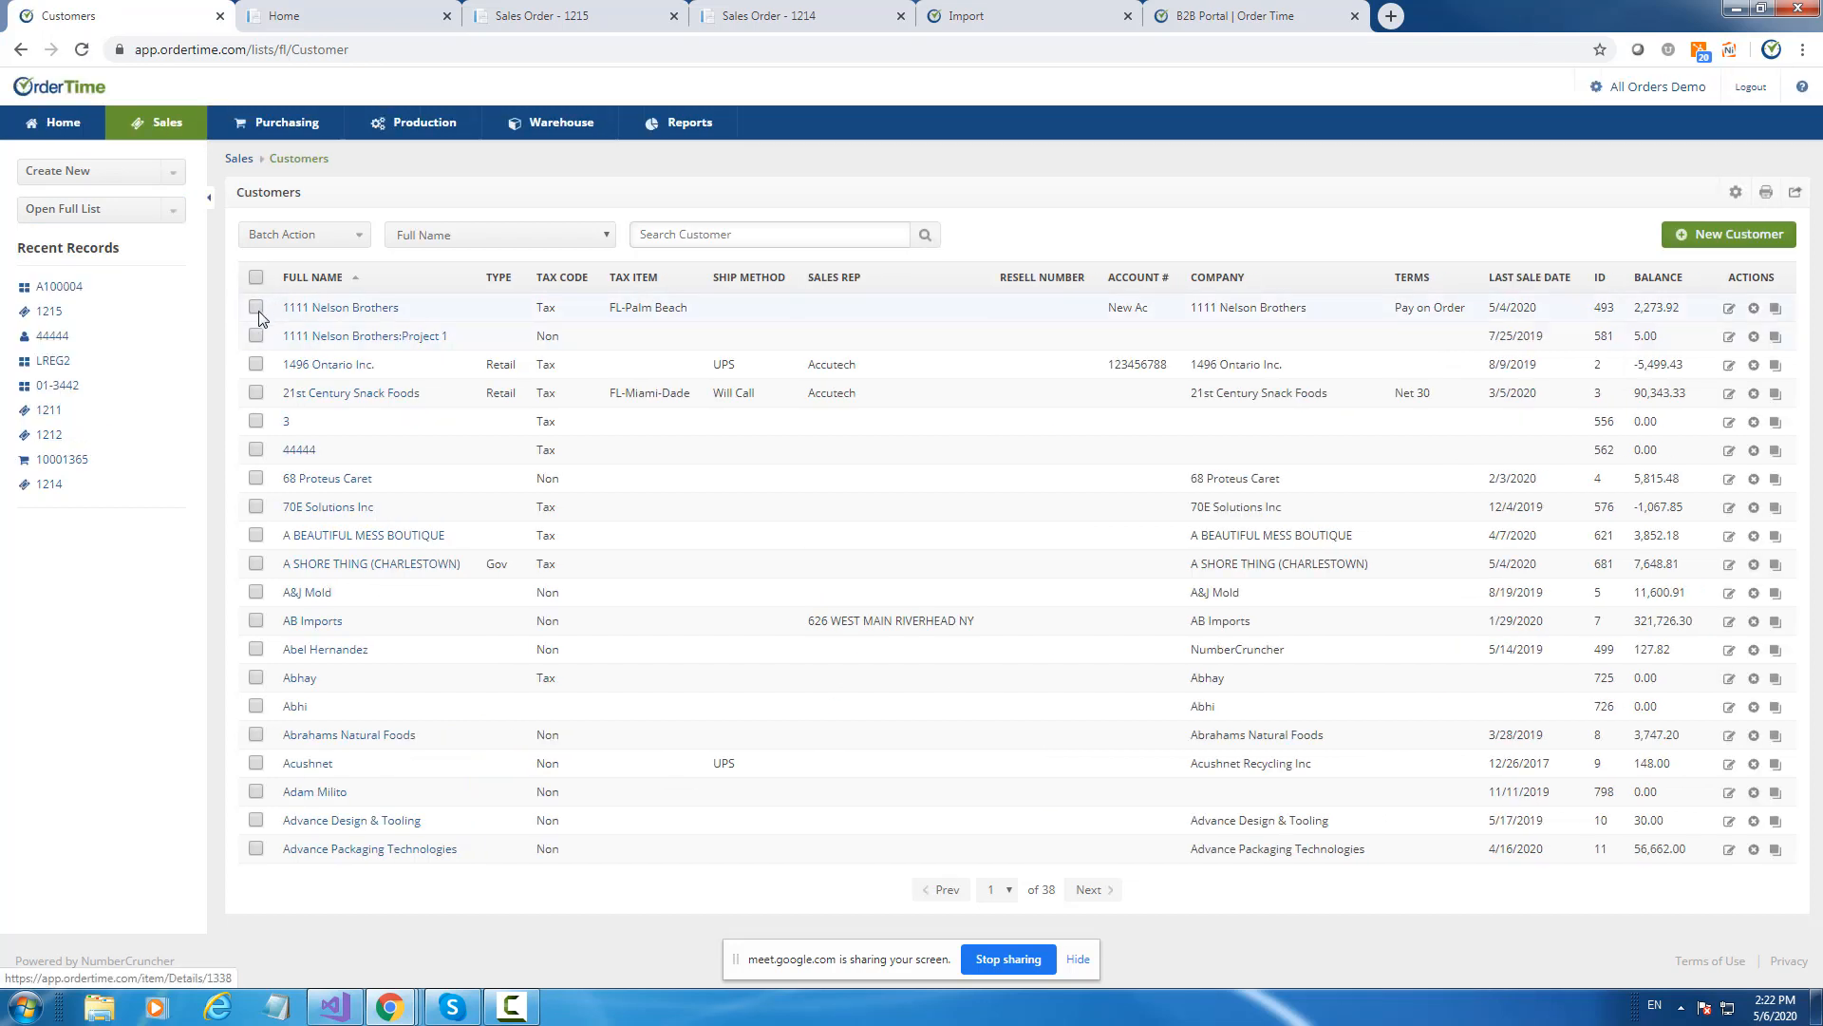
click(255, 307)
click(256, 336)
Batch-send the Generic Email to both customers and note the no-contacts-available status.
click(342, 234)
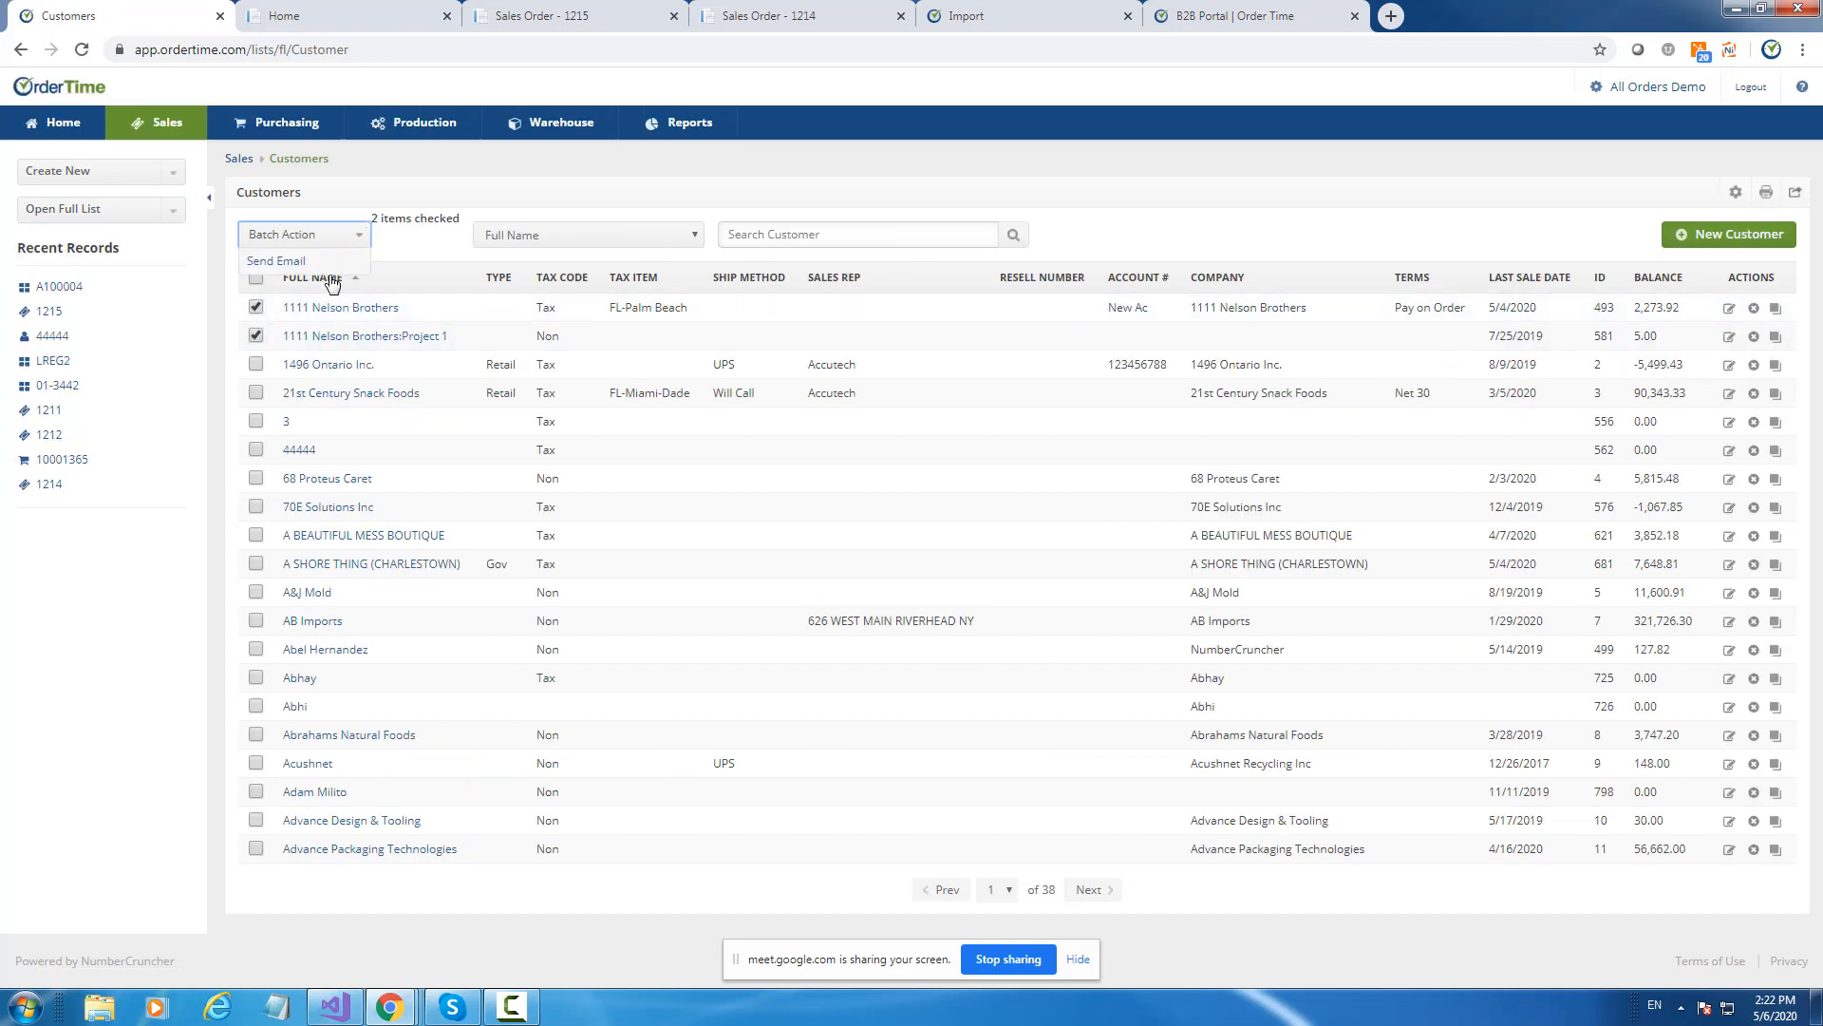
click(285, 263)
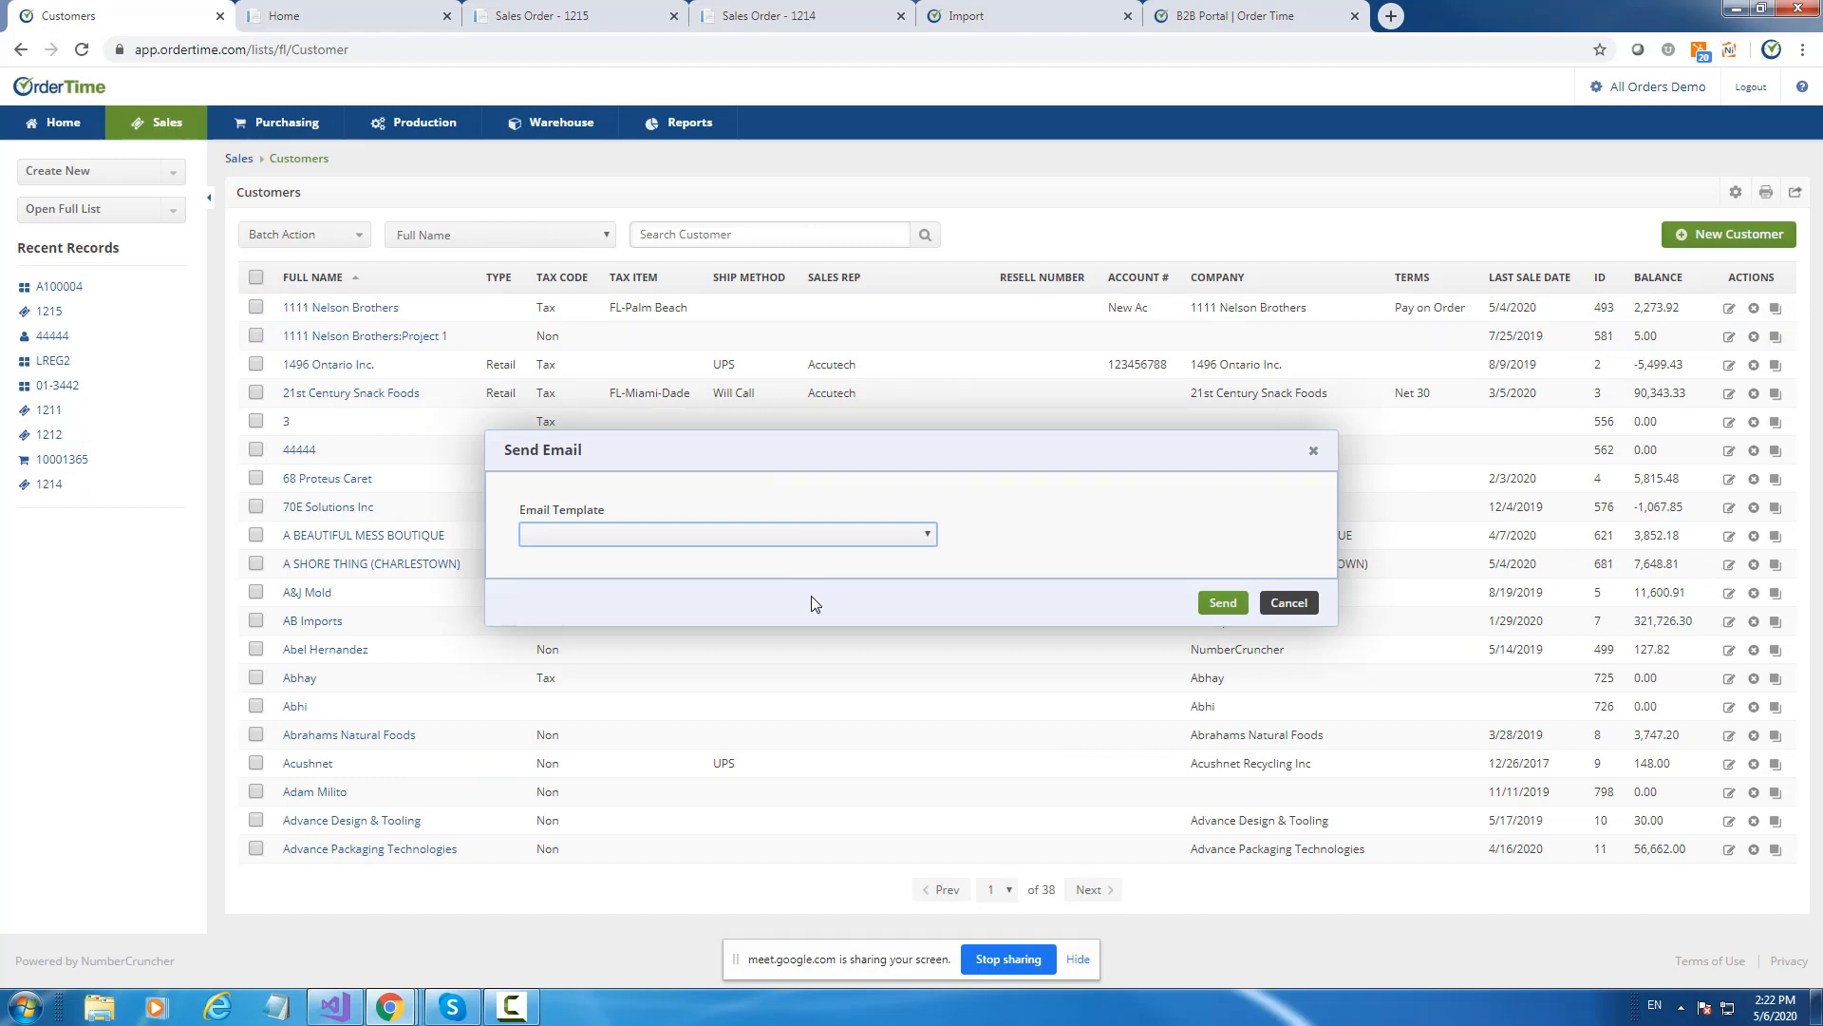
click(700, 537)
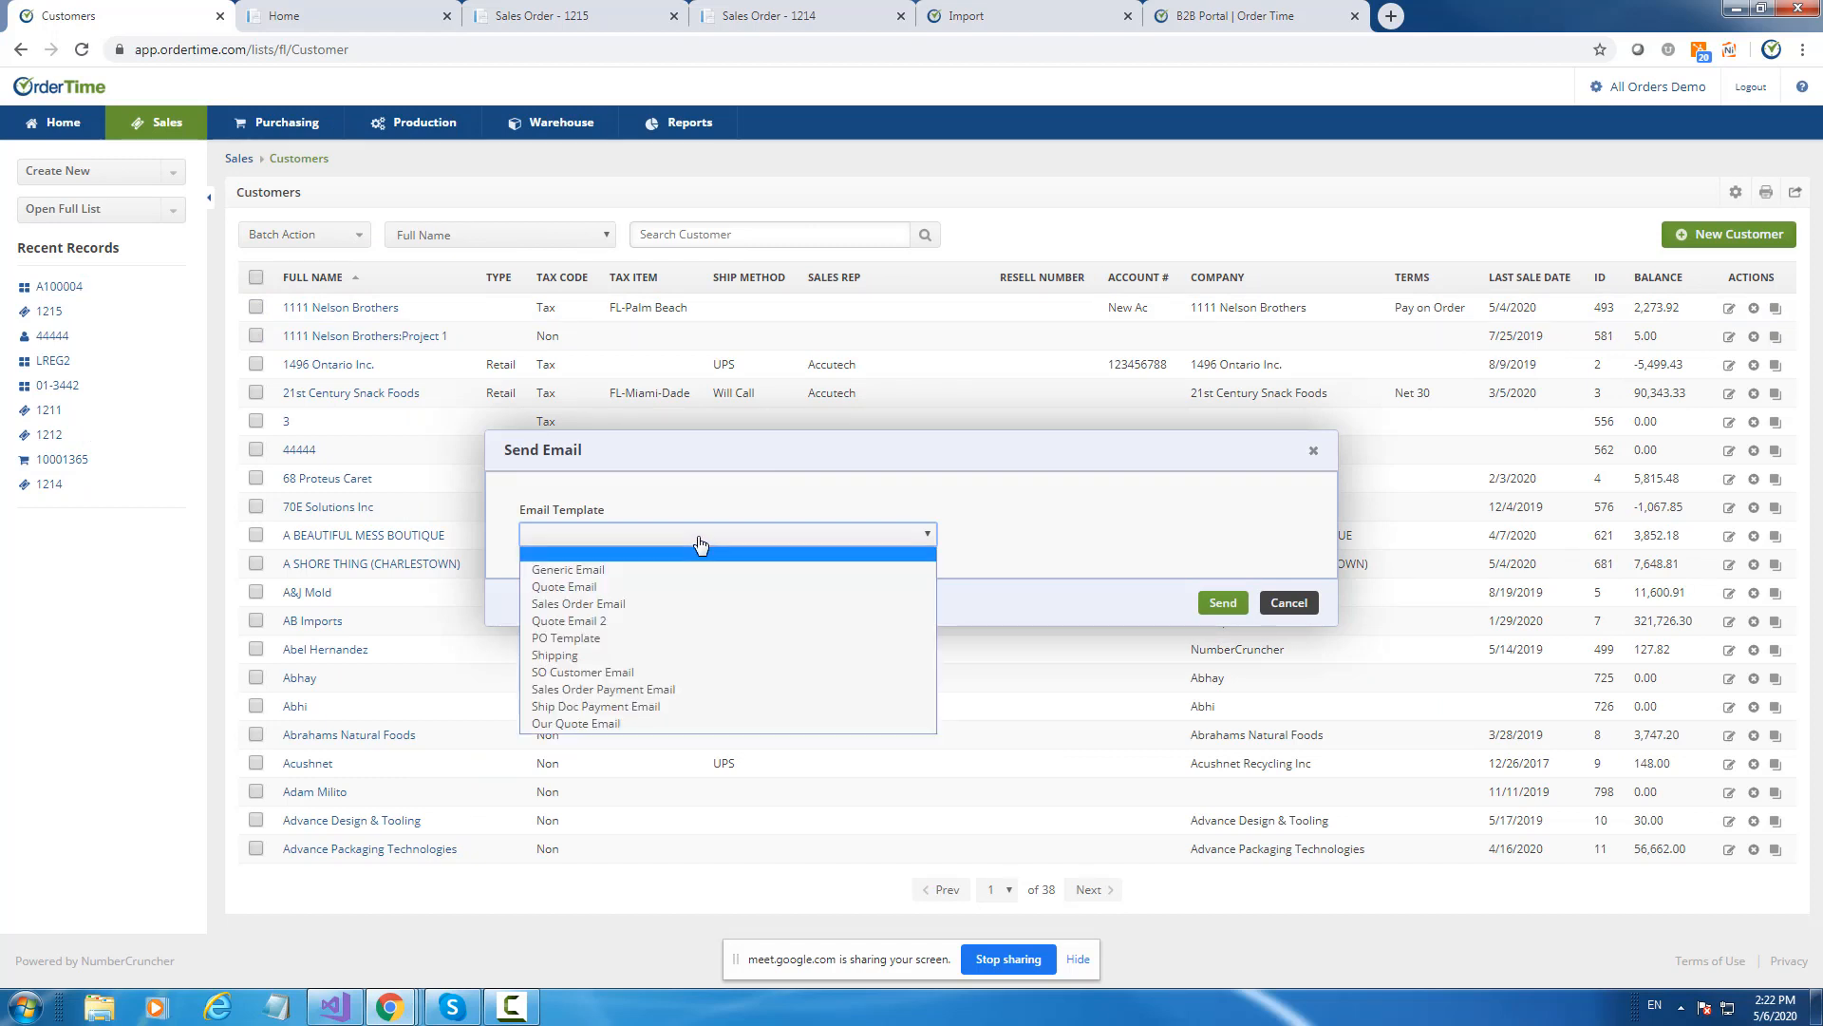
click(925, 570)
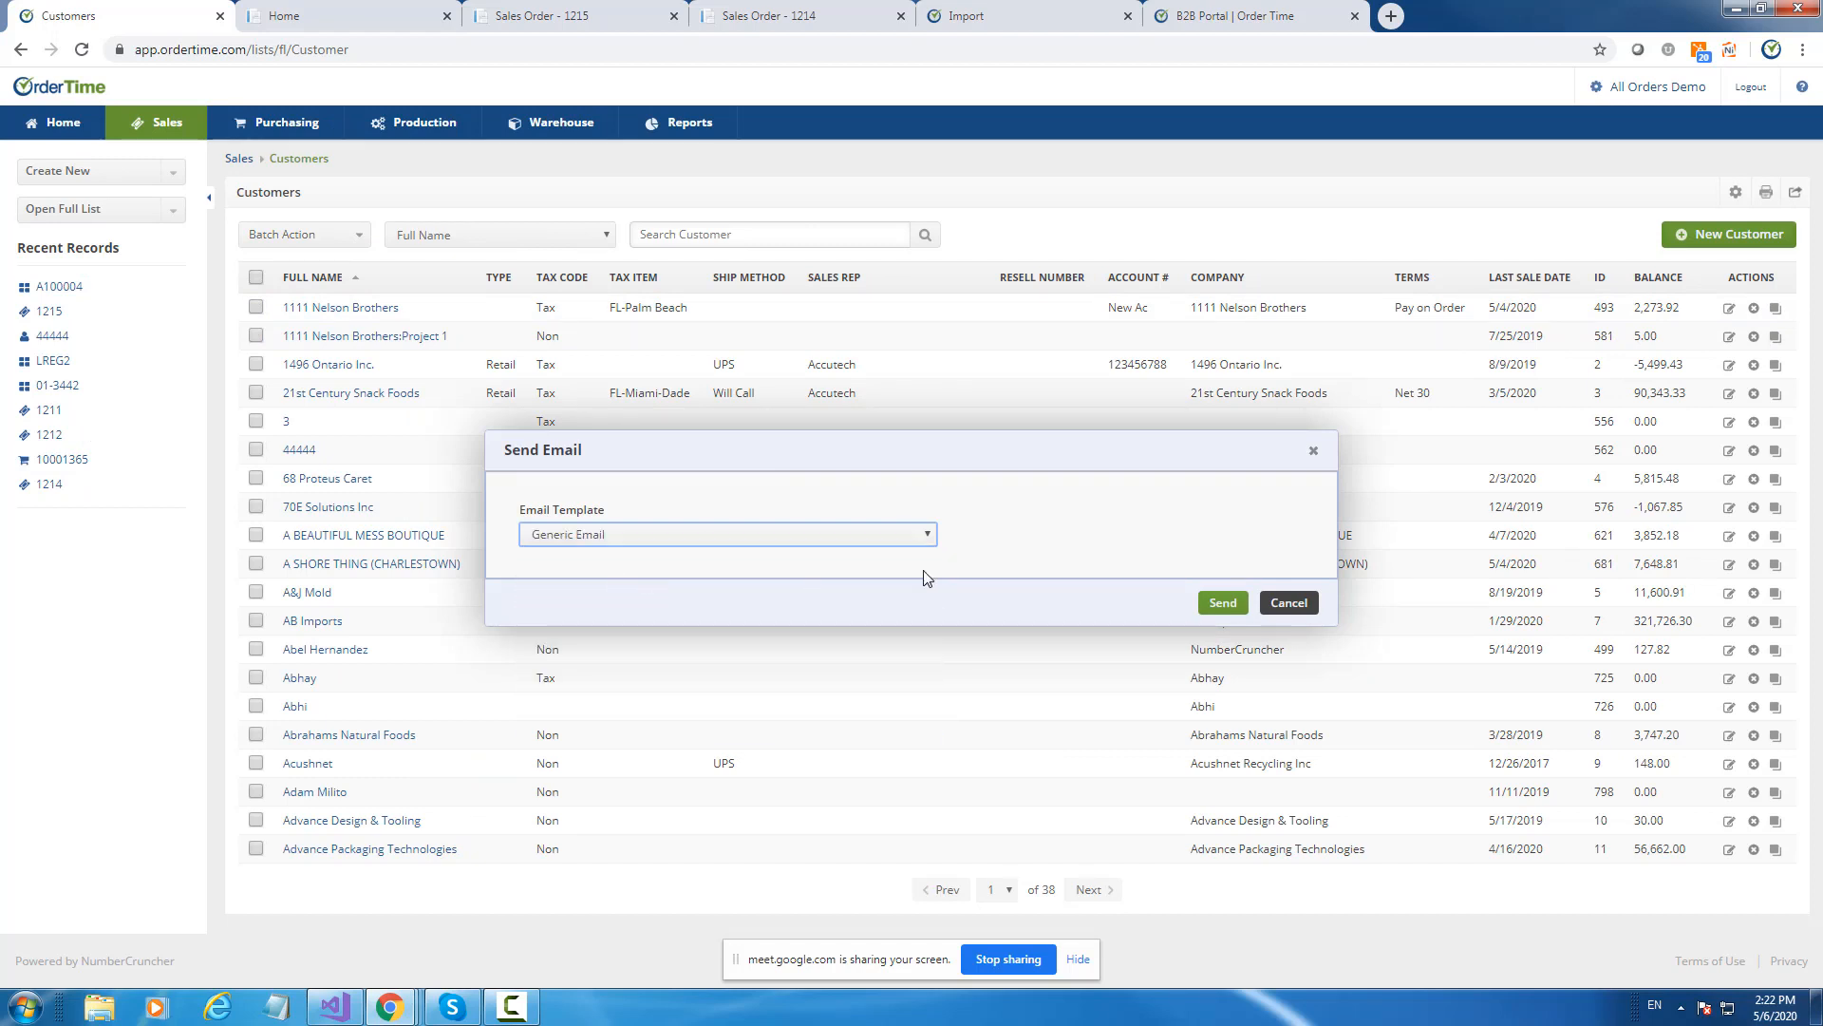
click(1222, 603)
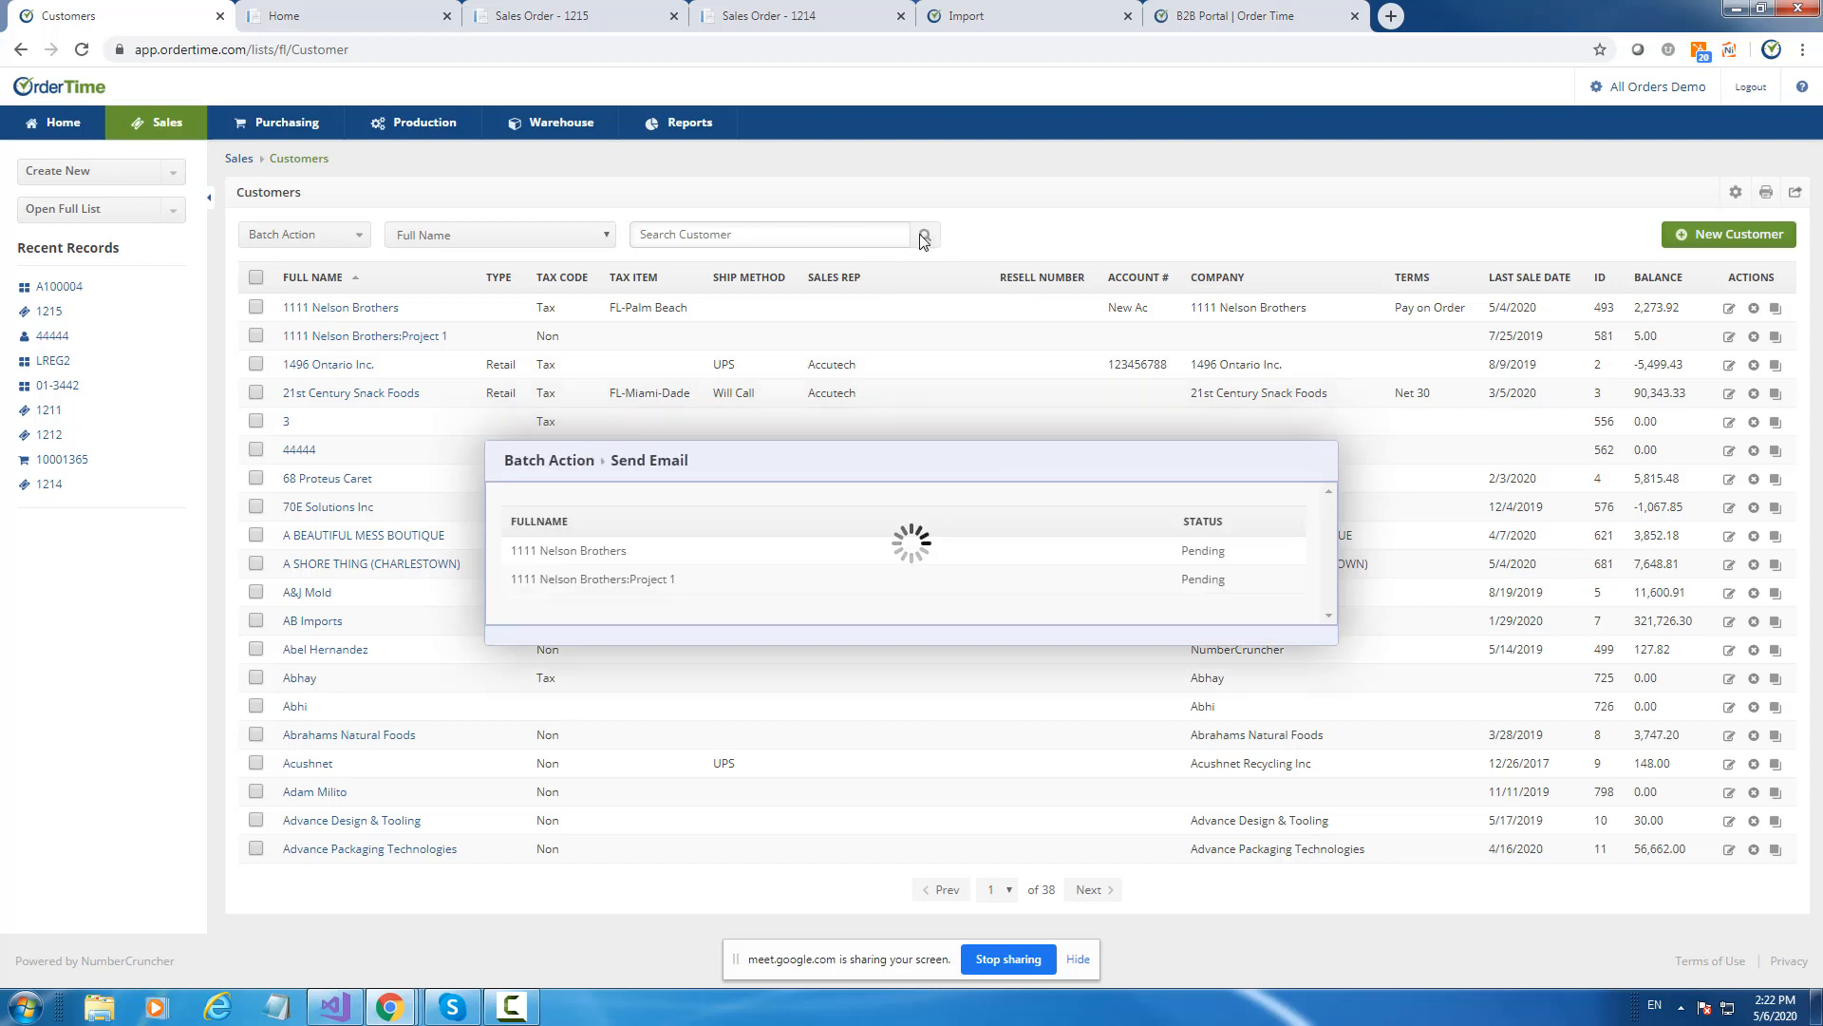
drag(1219, 593, 997, 596)
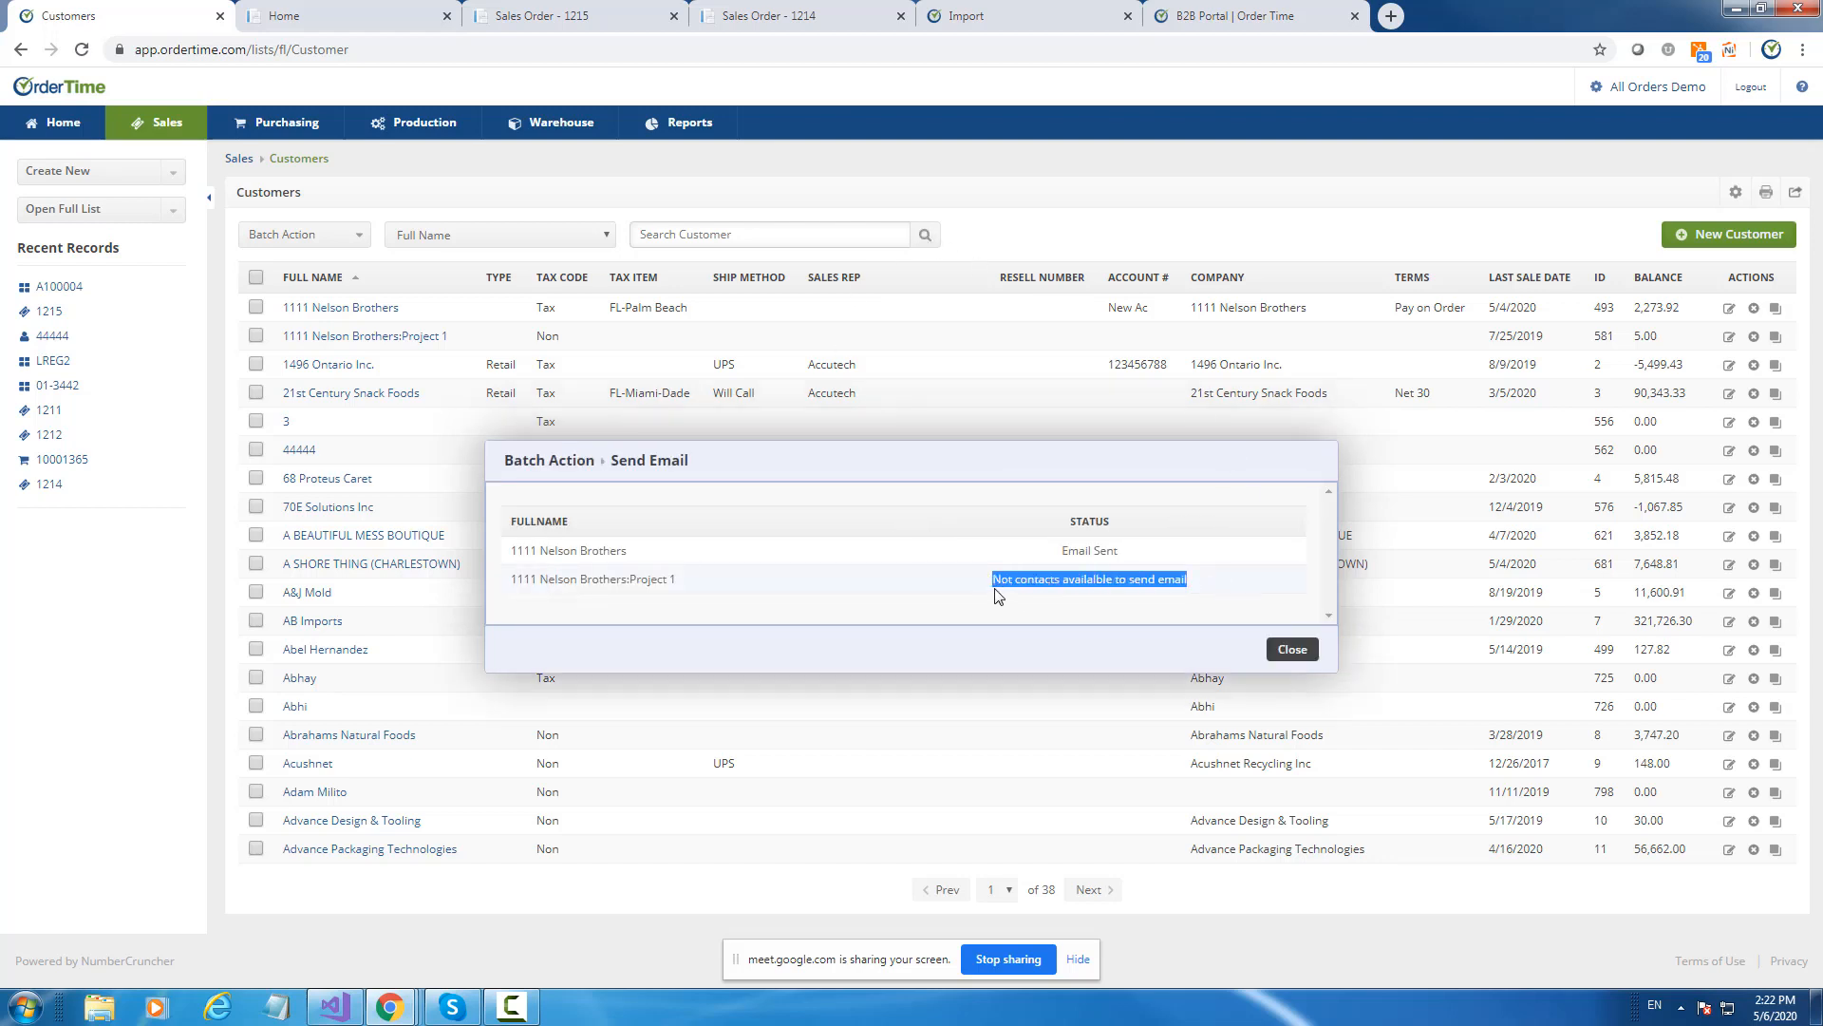
click(1292, 649)
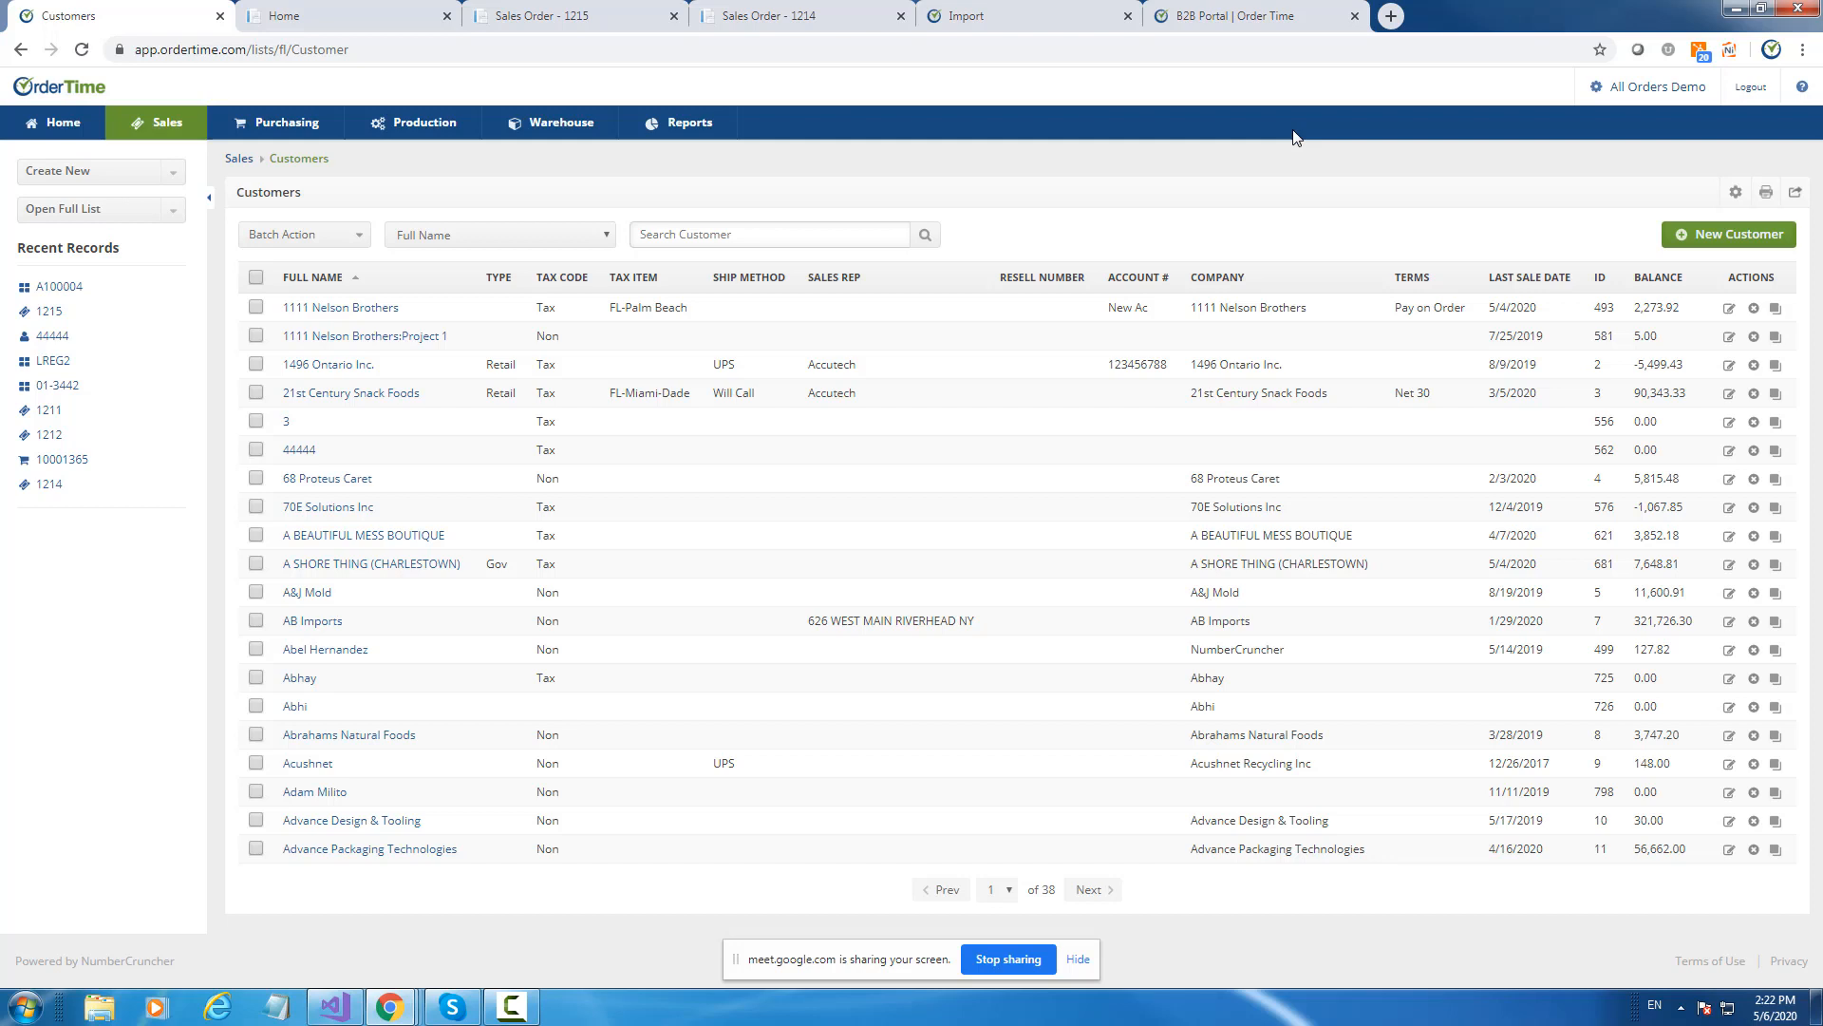
Review the portal home page and sales orders 1215 and 1214, then open Order Time's Contacts list.
click(408, 15)
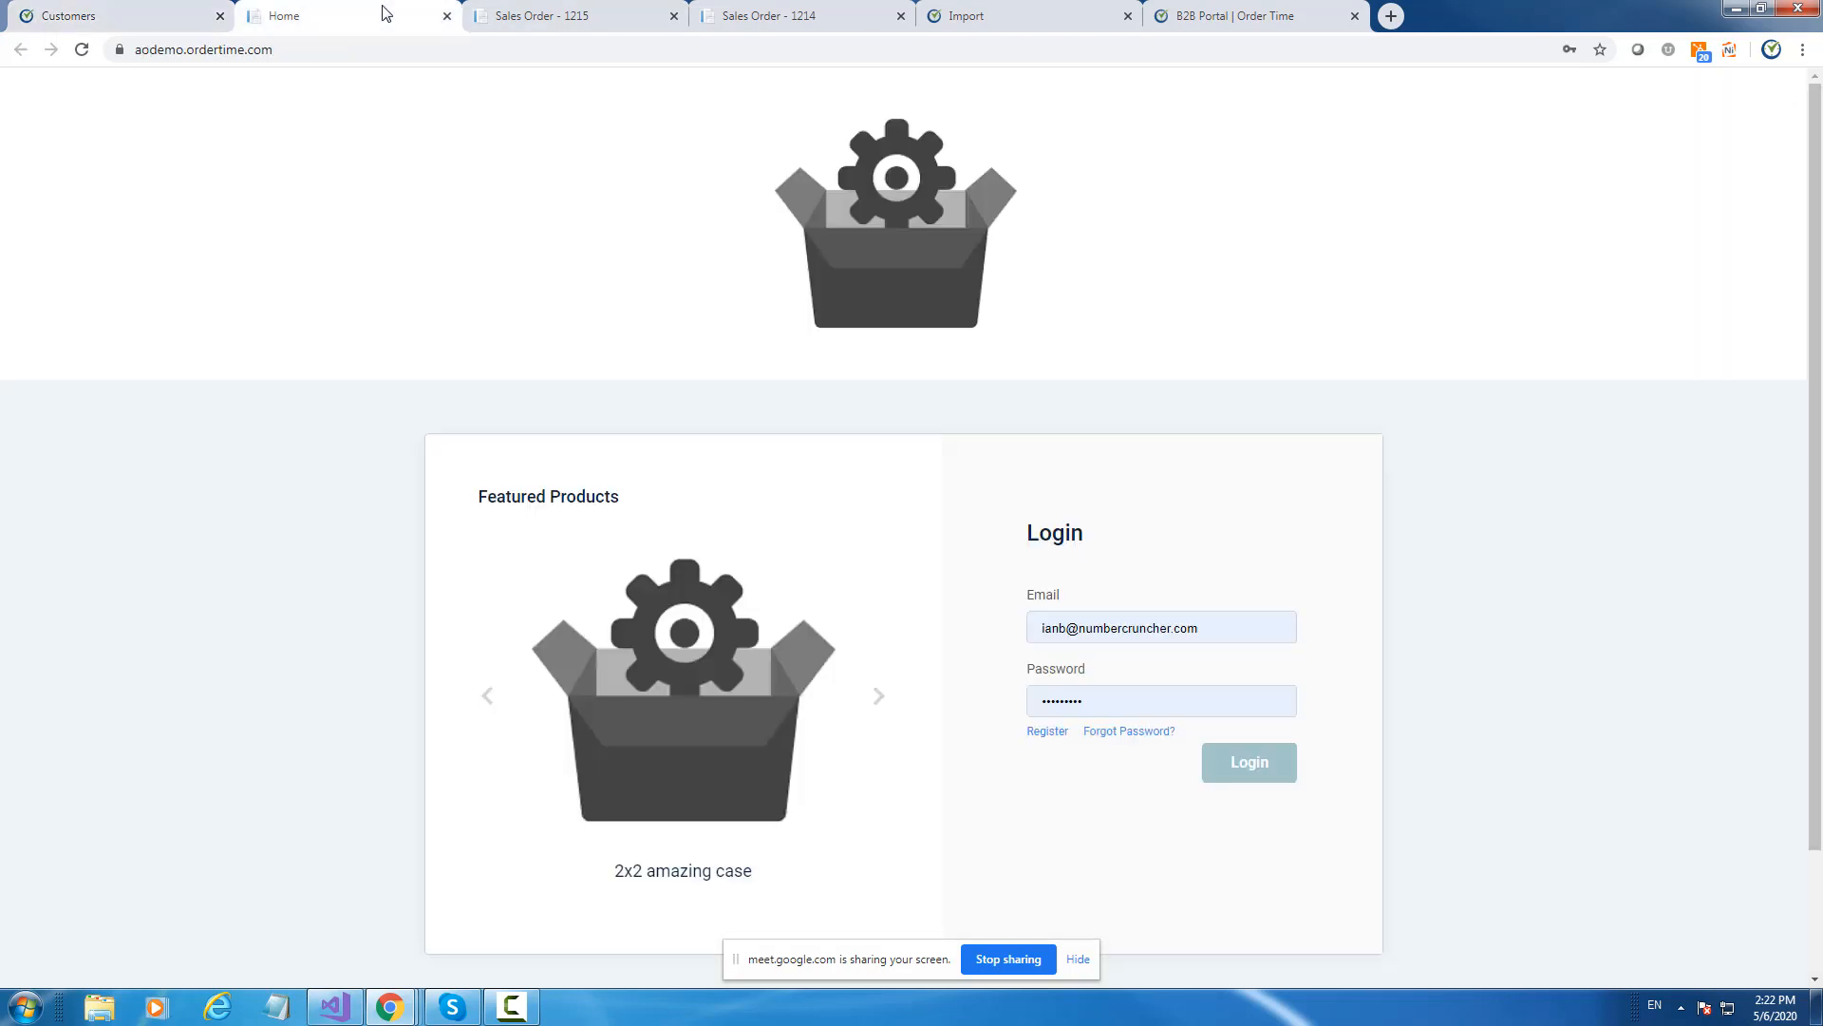
click(595, 11)
click(760, 9)
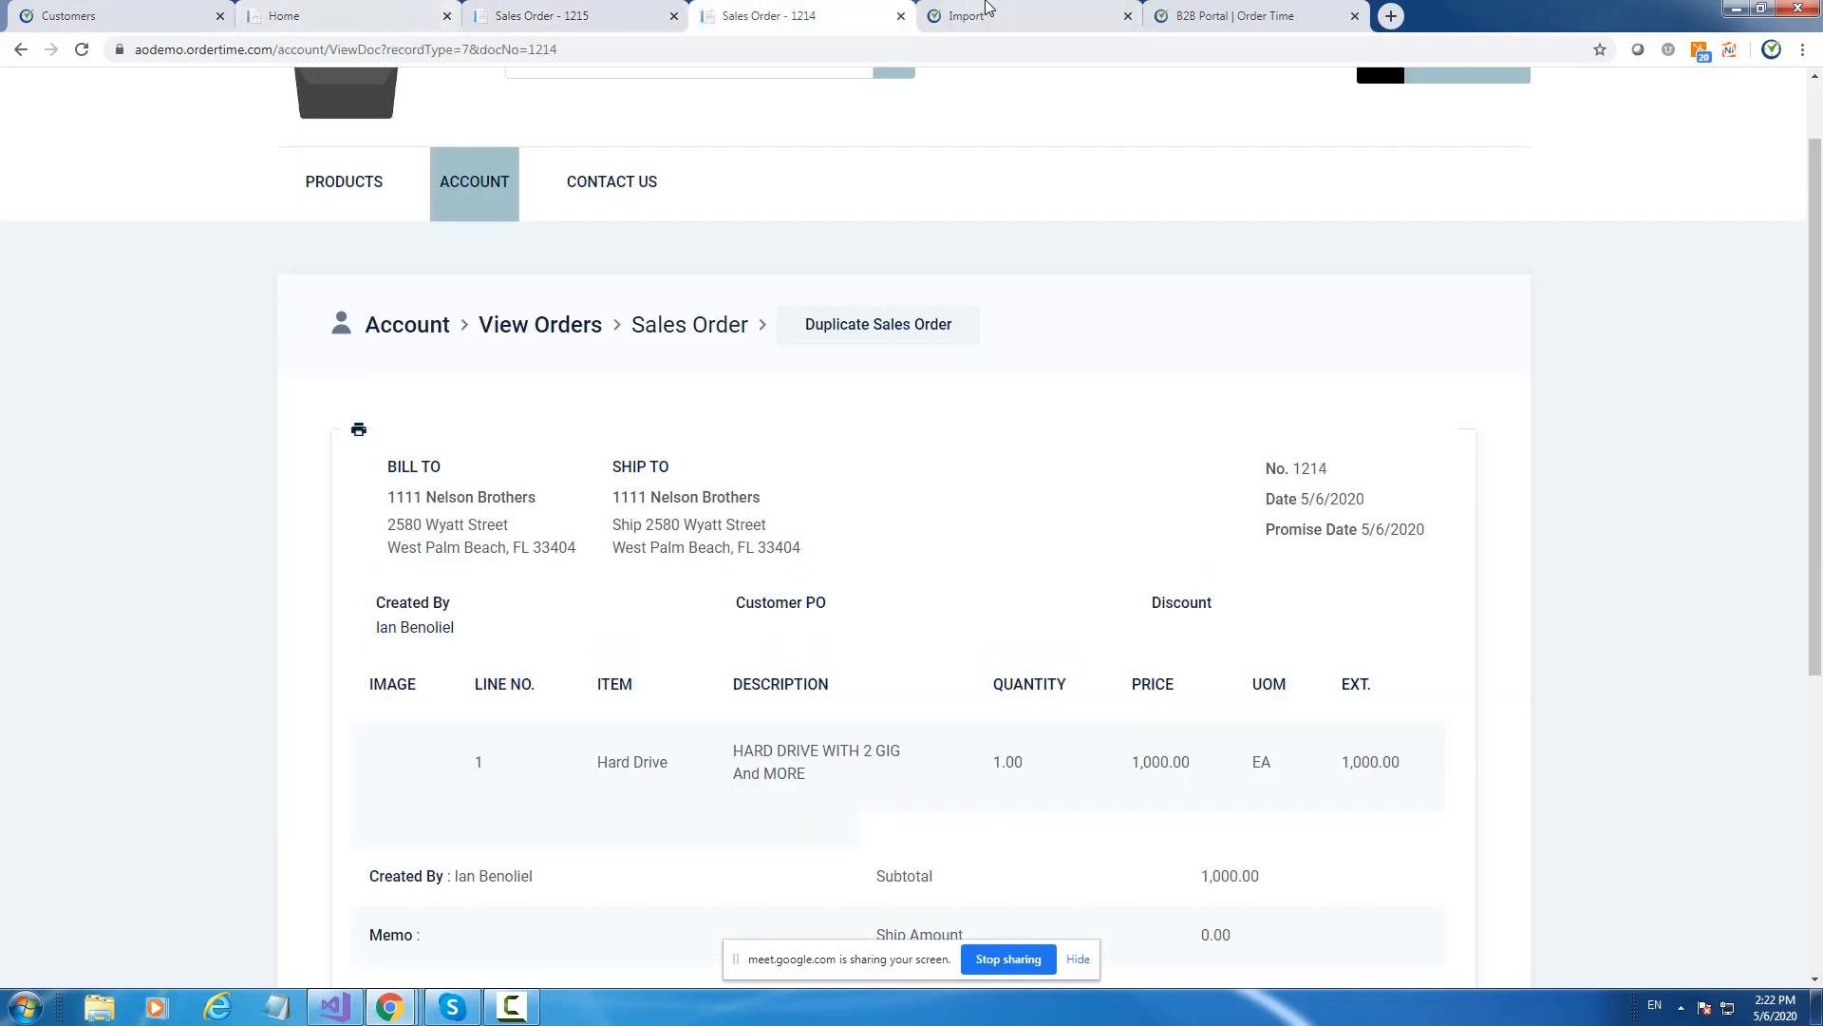
click(1012, 12)
click(95, 210)
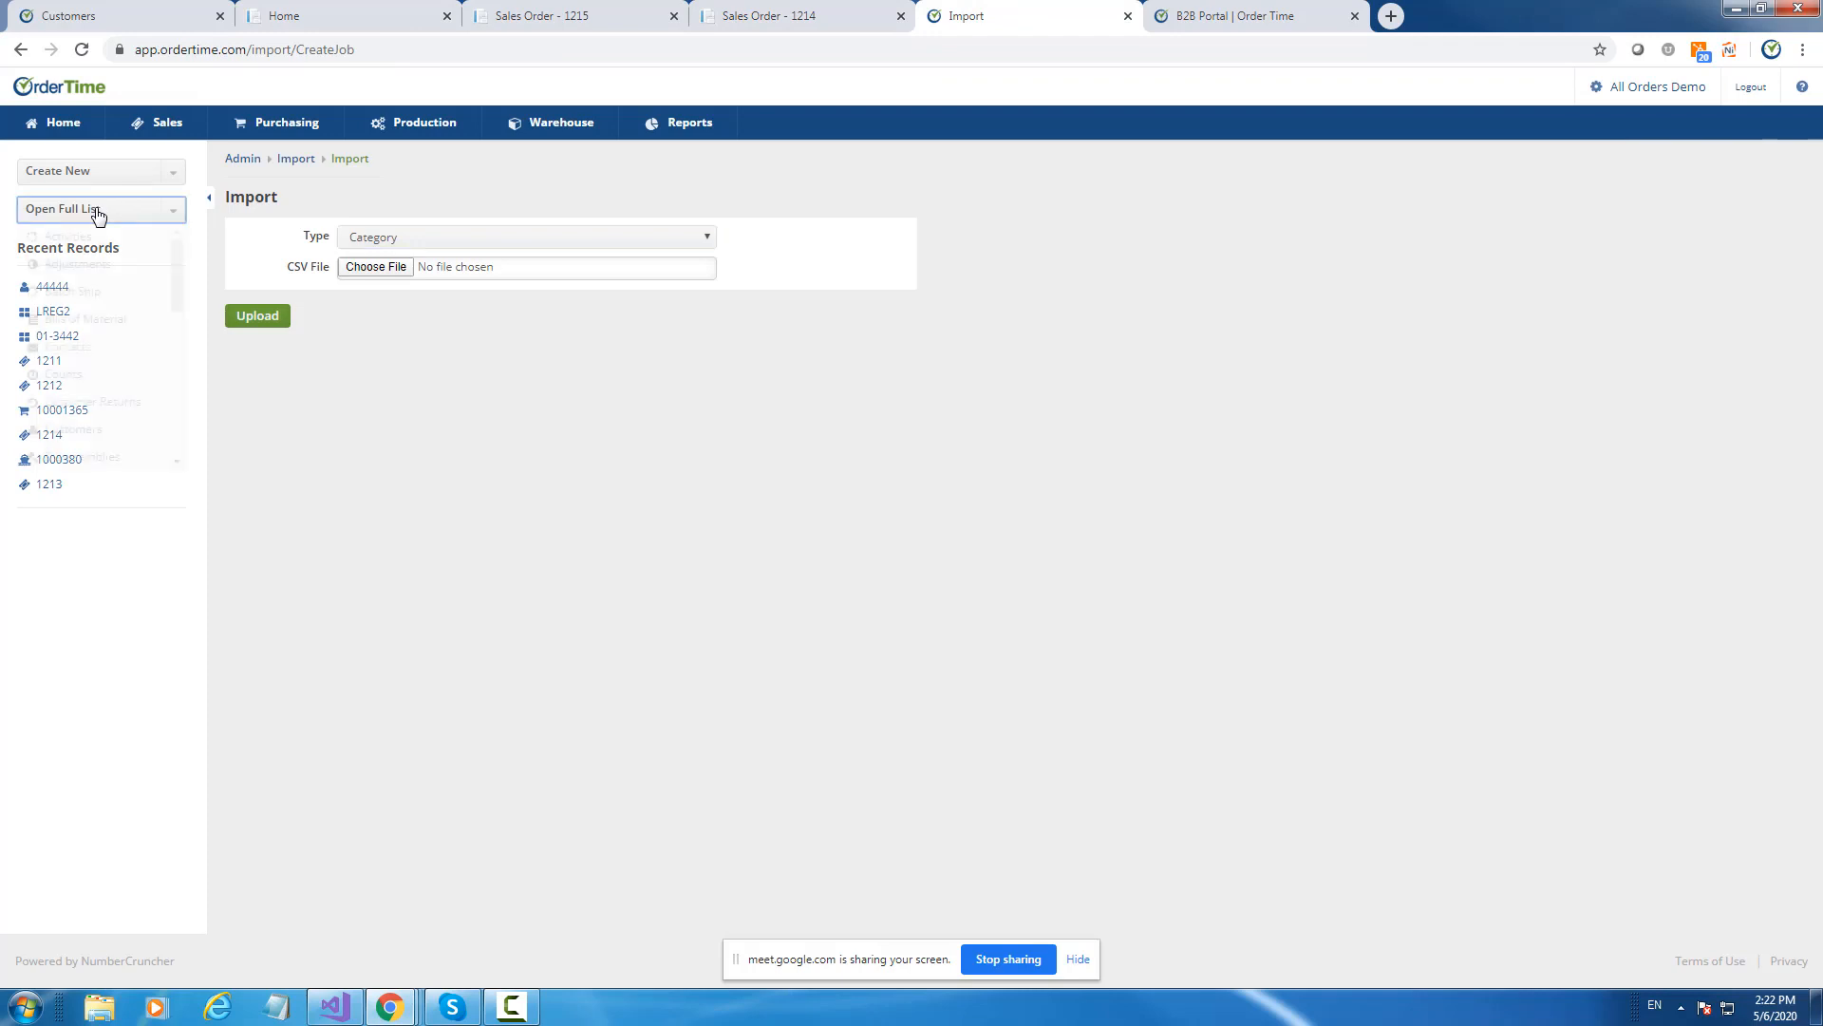
click(65, 349)
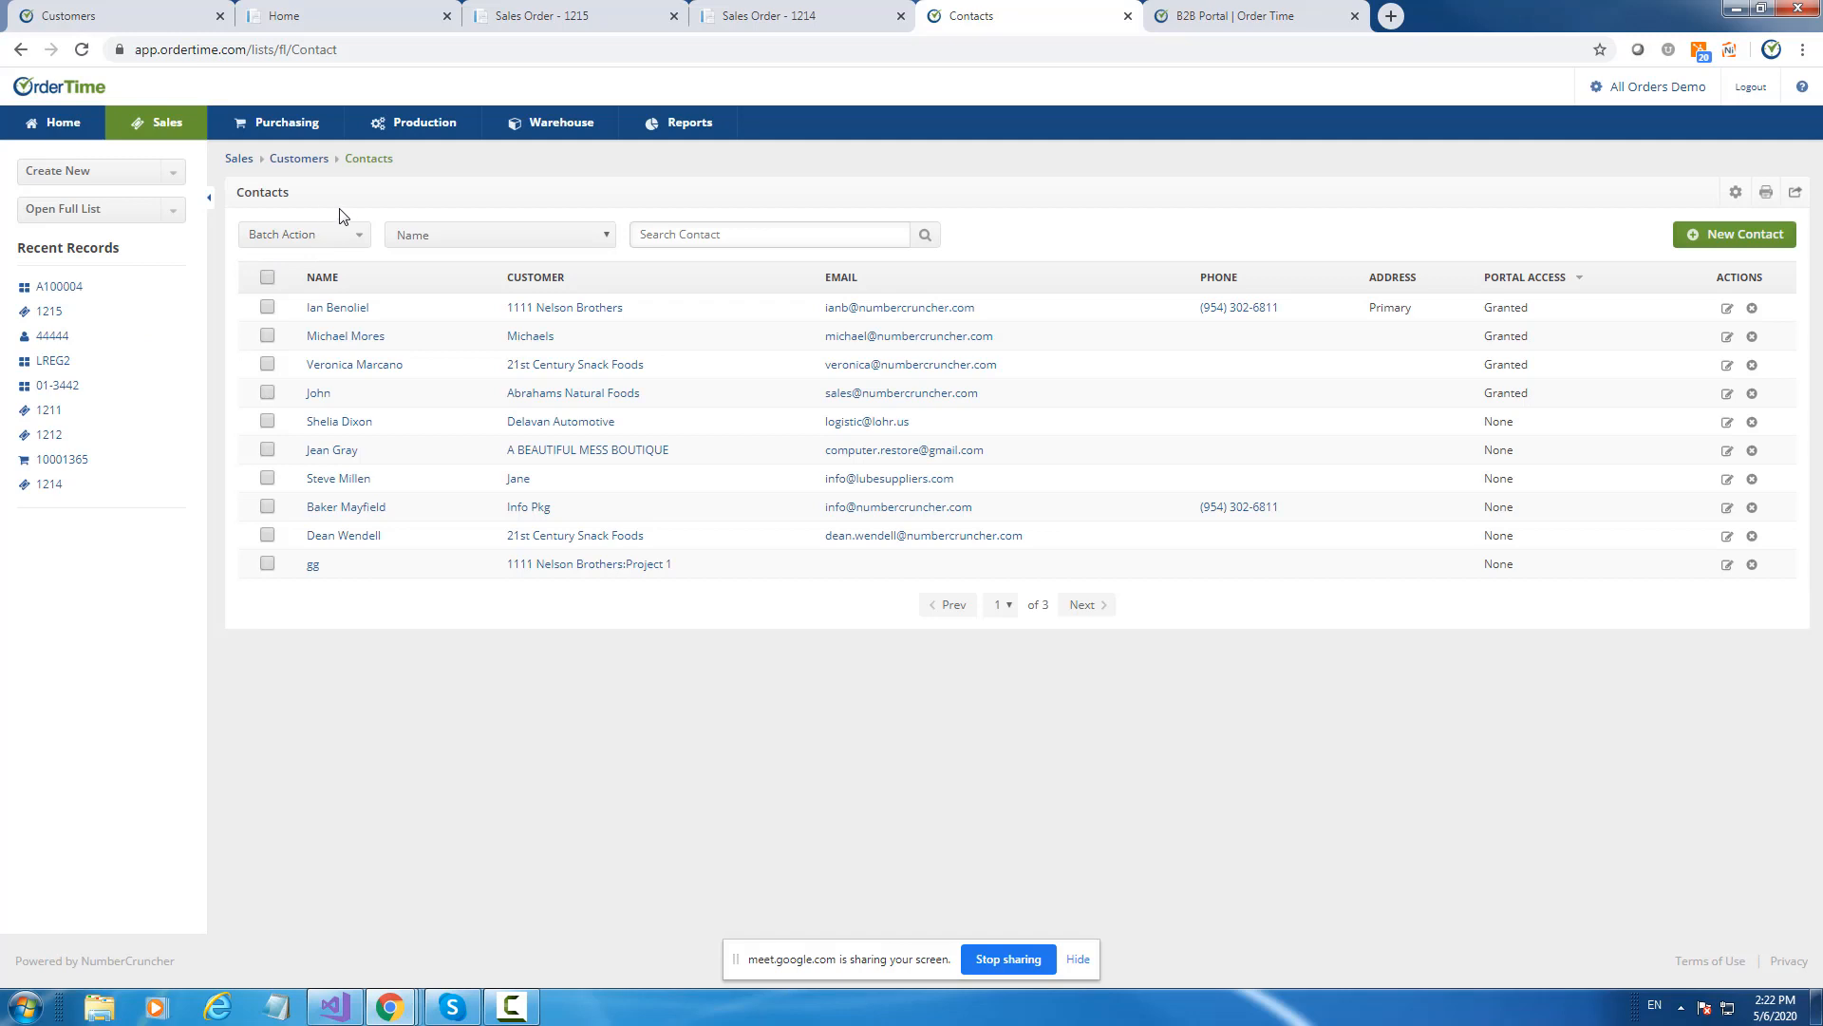
Sort contacts by customer and invite the 1111 Nelson Brothers Store 3 contact to the portal.
click(550, 280)
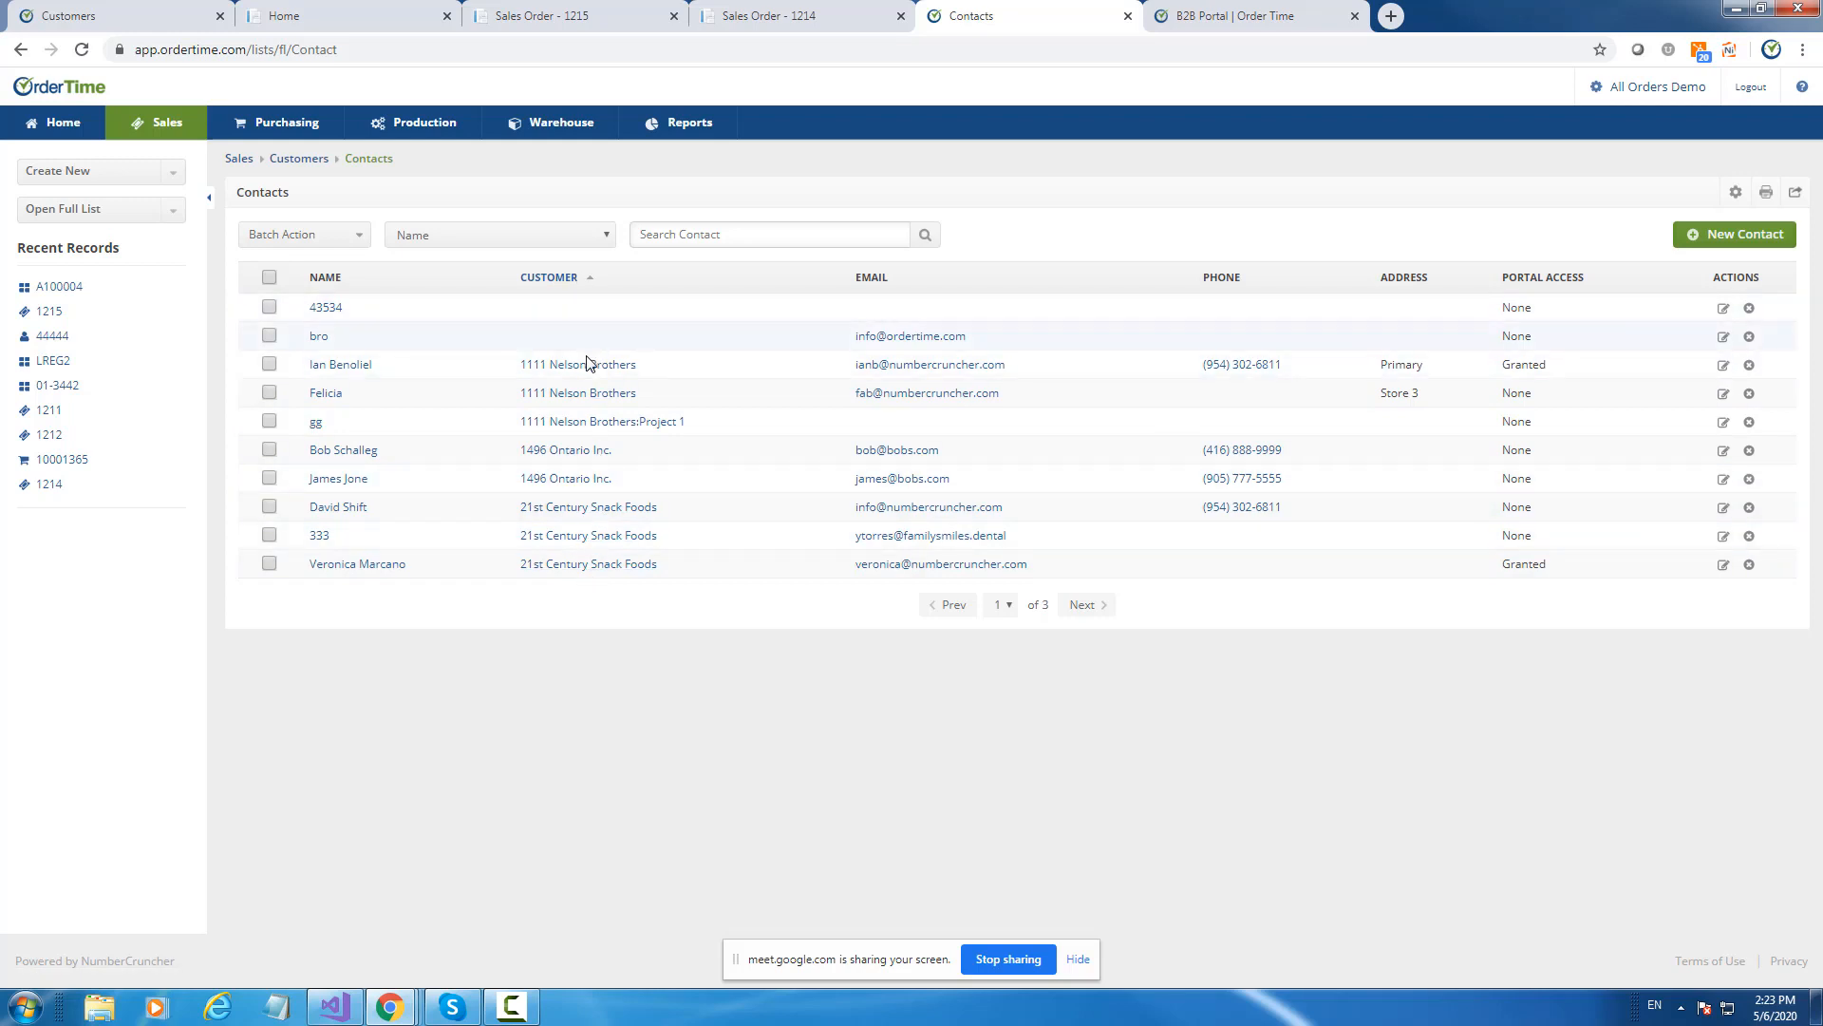
click(329, 397)
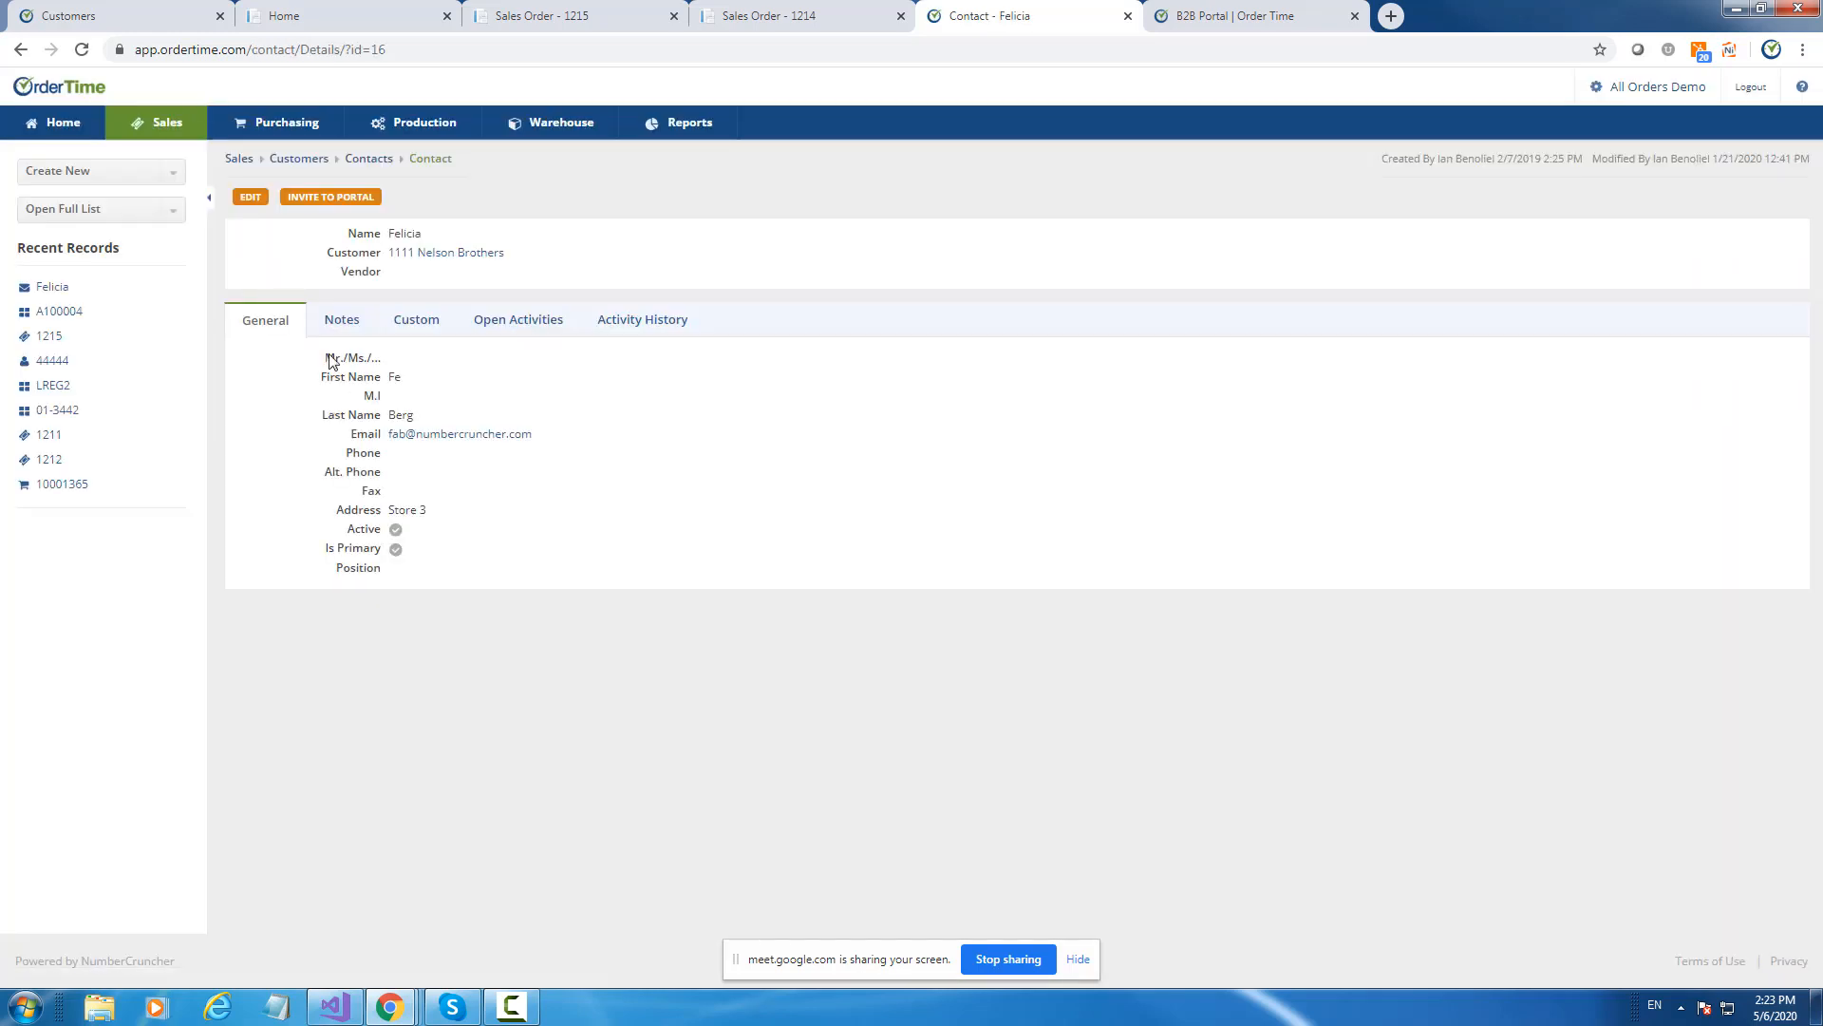
click(328, 198)
click(379, 166)
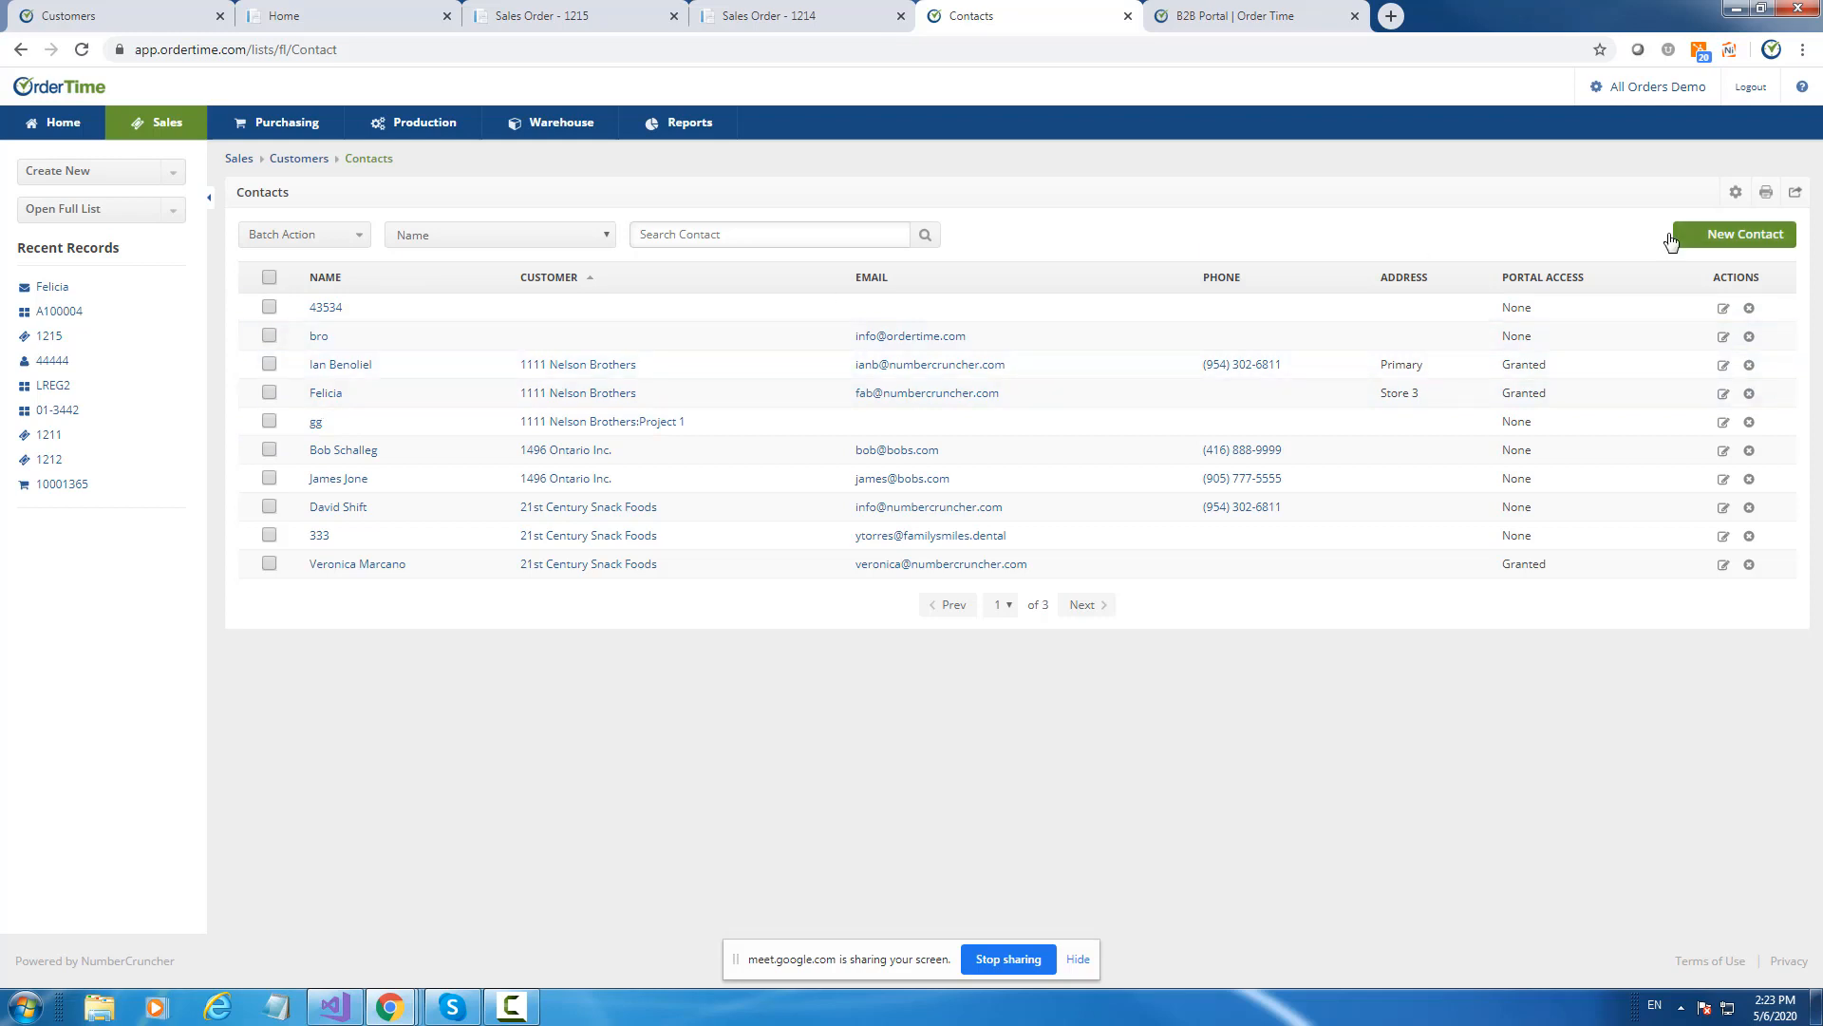
Open 1111 Nelson Brothers' Contacts tab and cancel the Add / Edit Contact dialog.
click(585, 369)
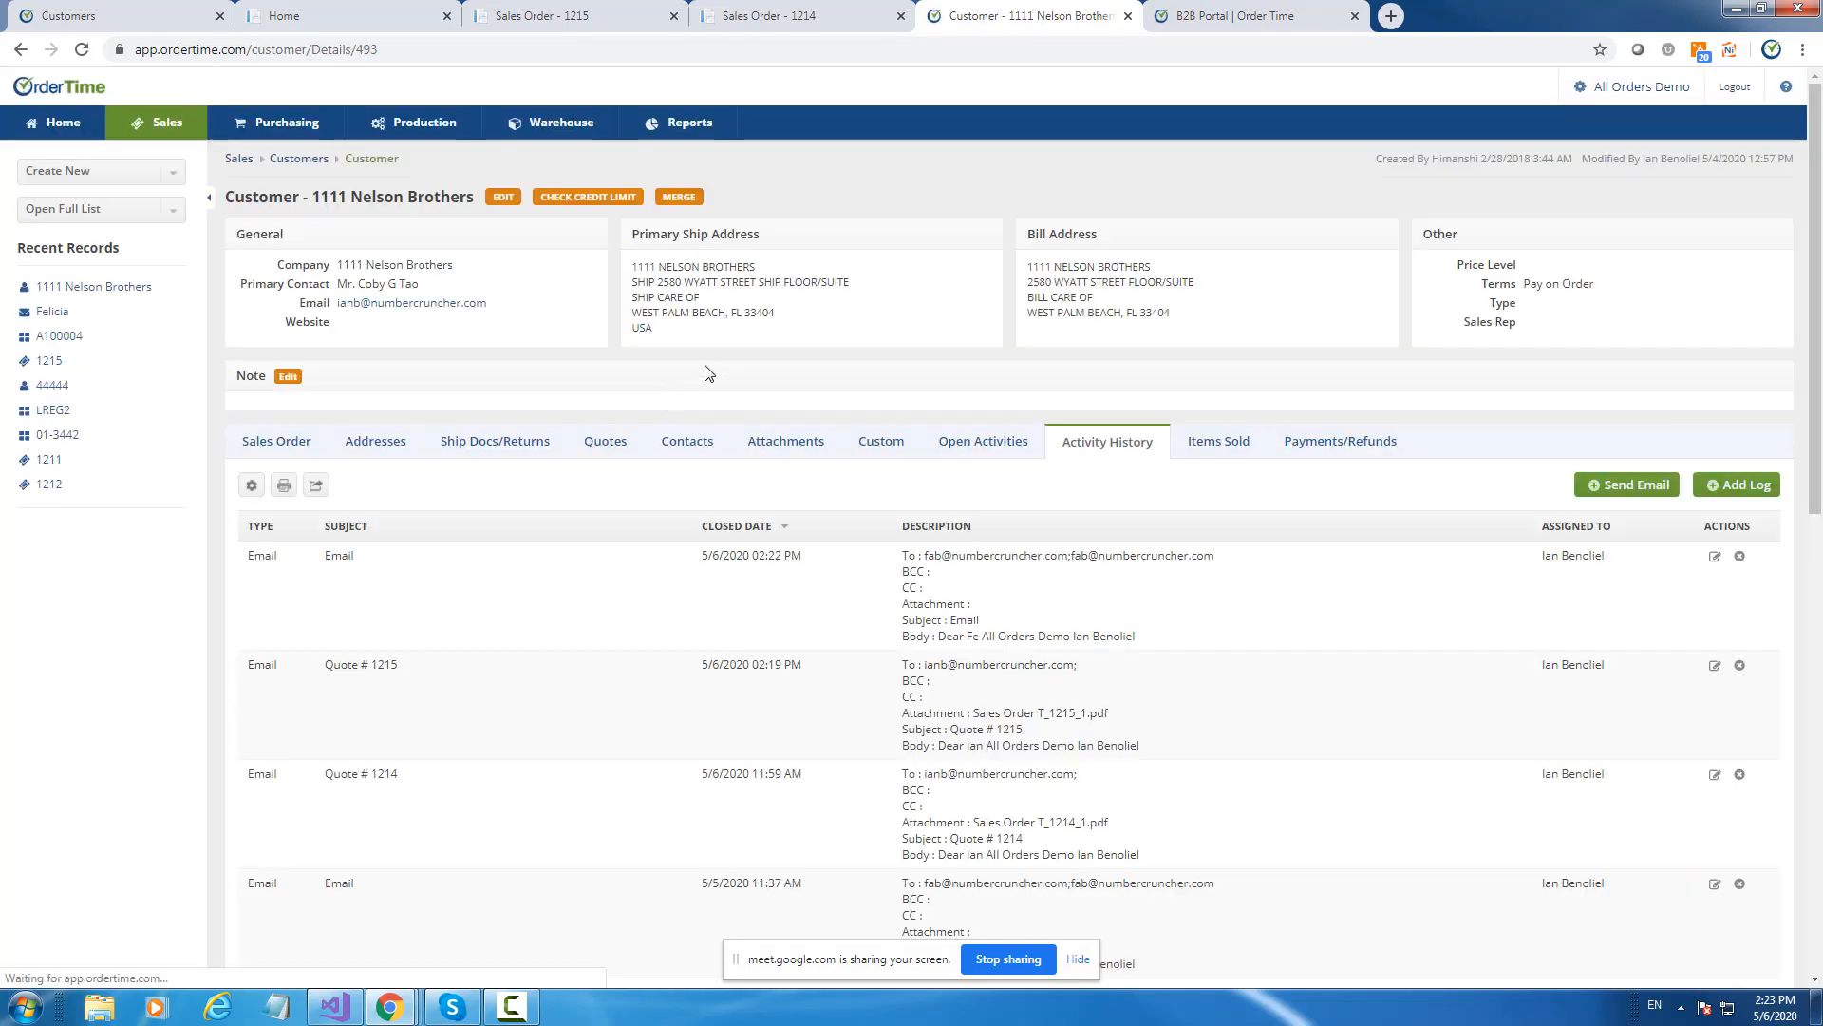
click(665, 446)
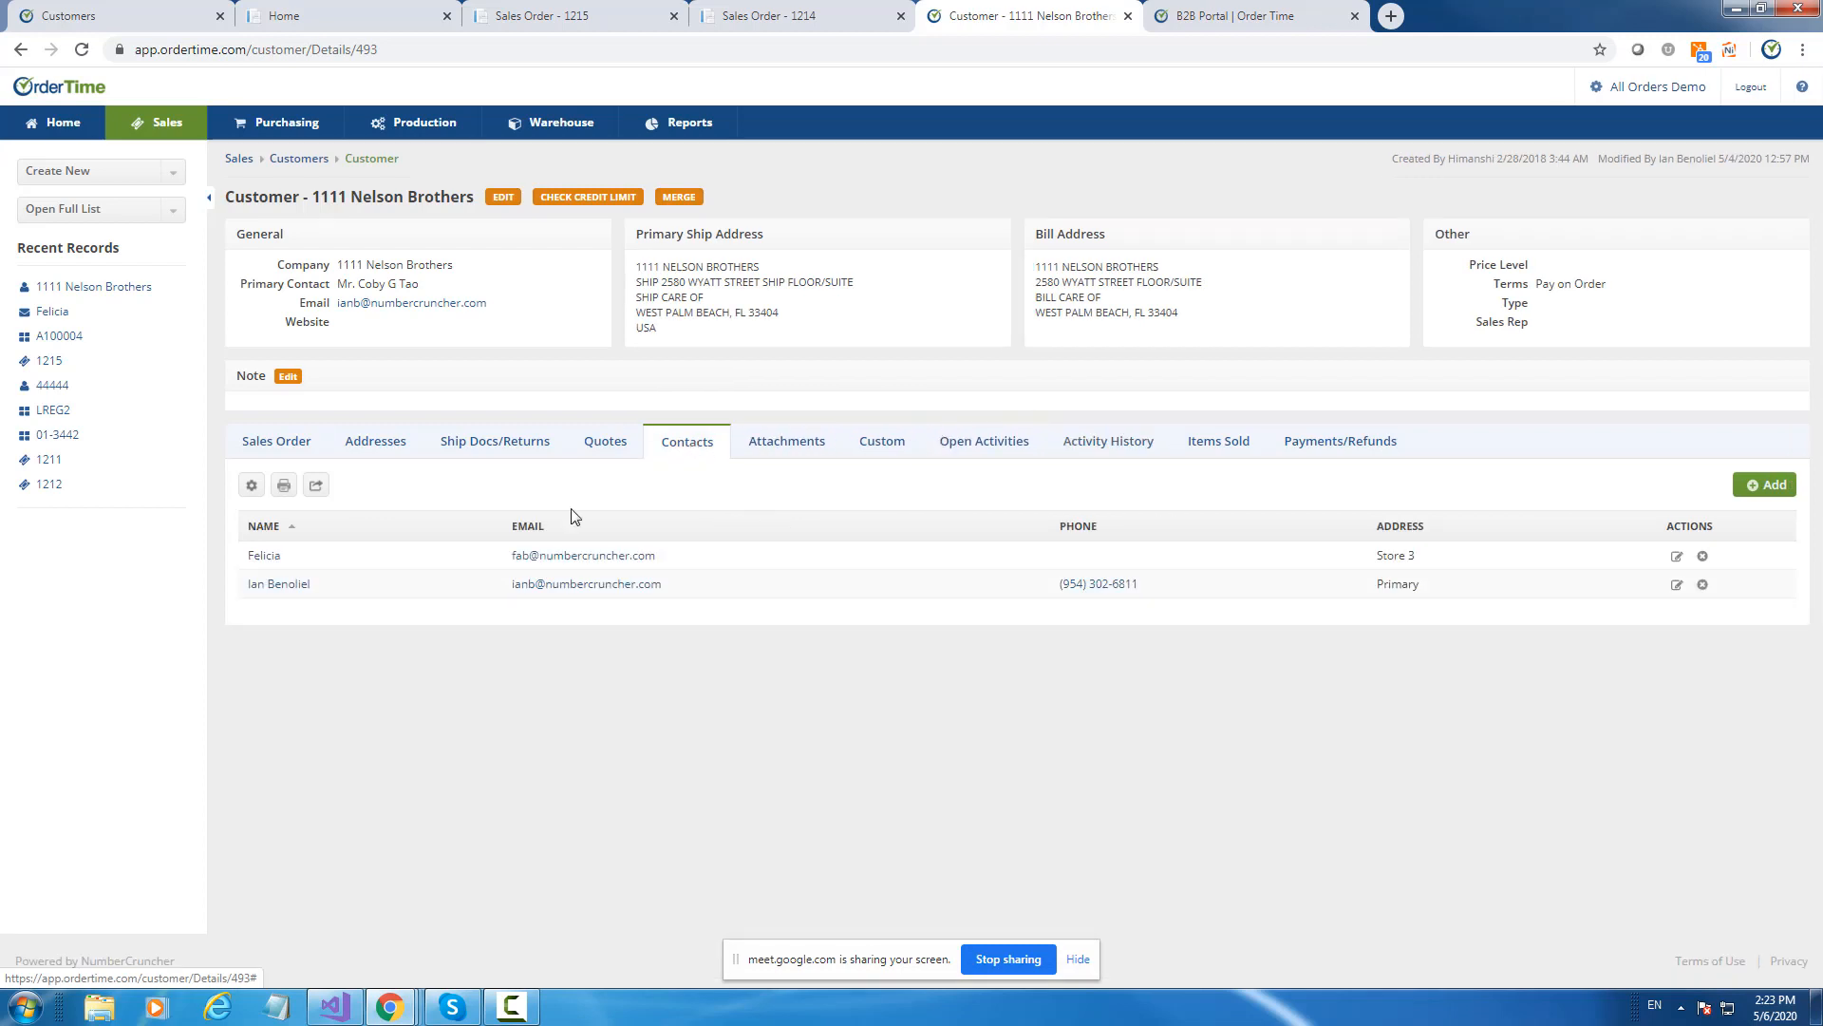
click(1763, 485)
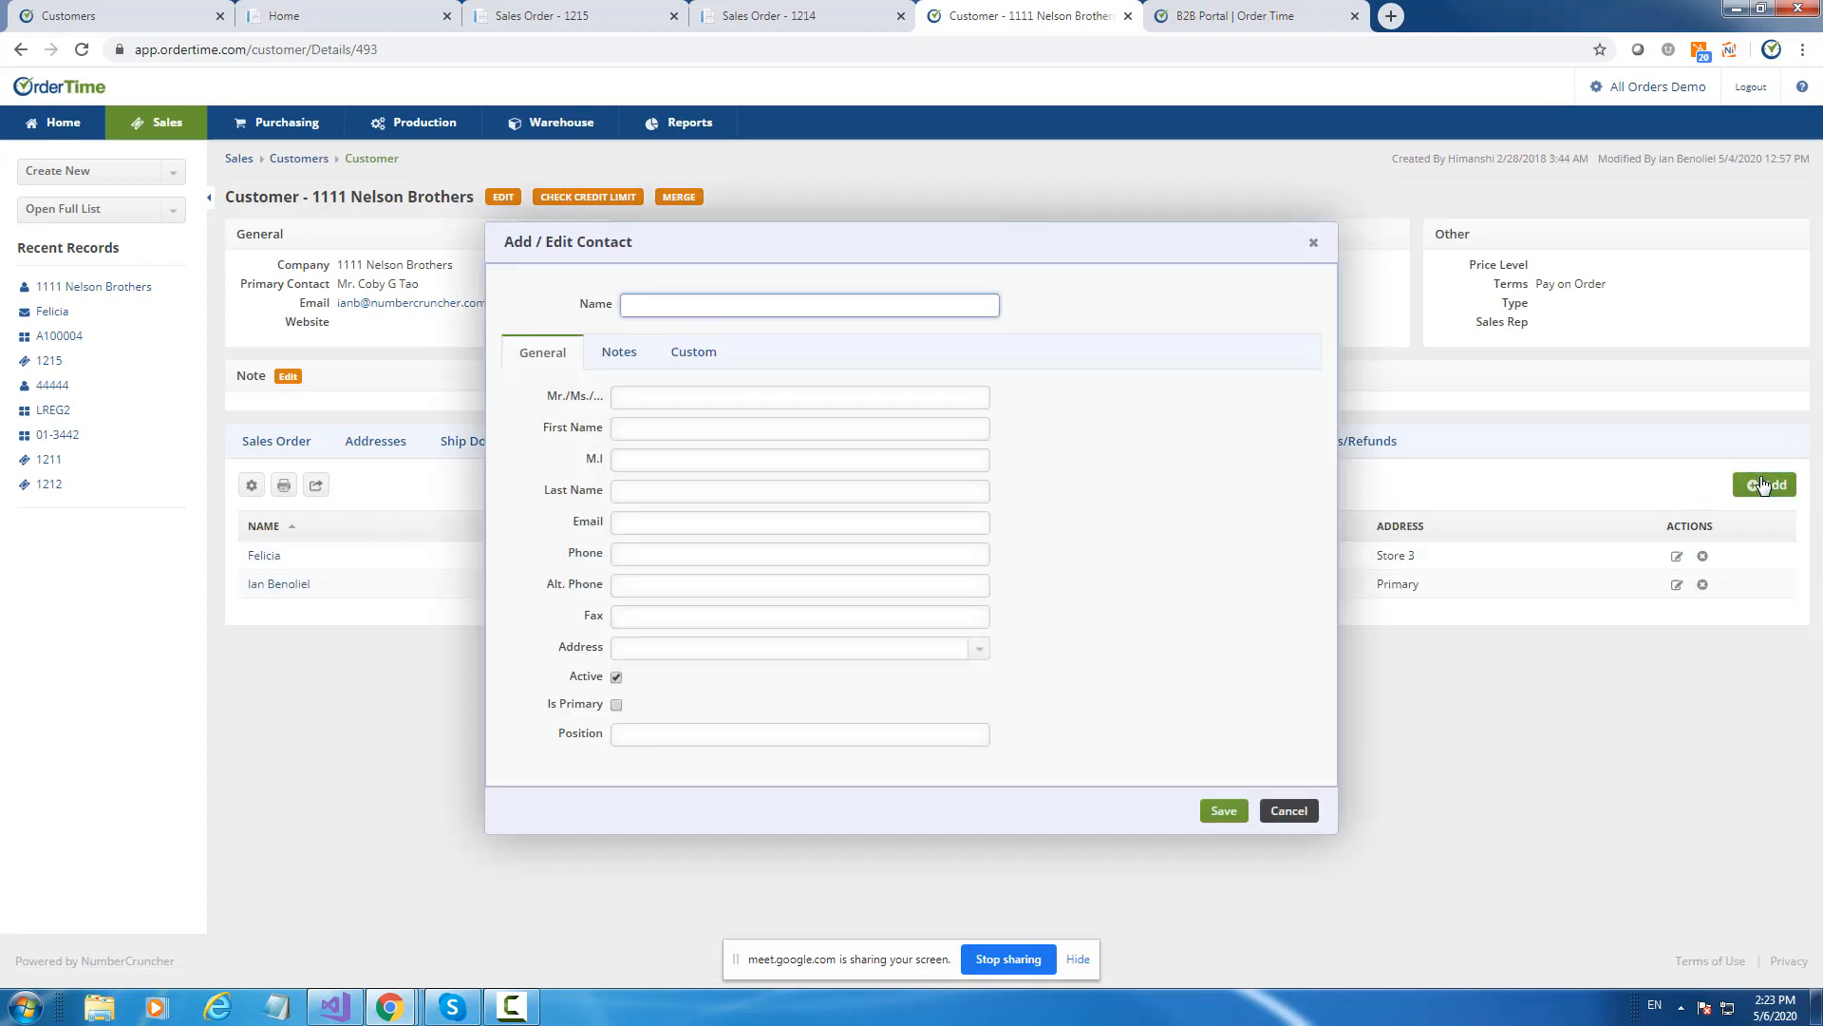
click(1289, 810)
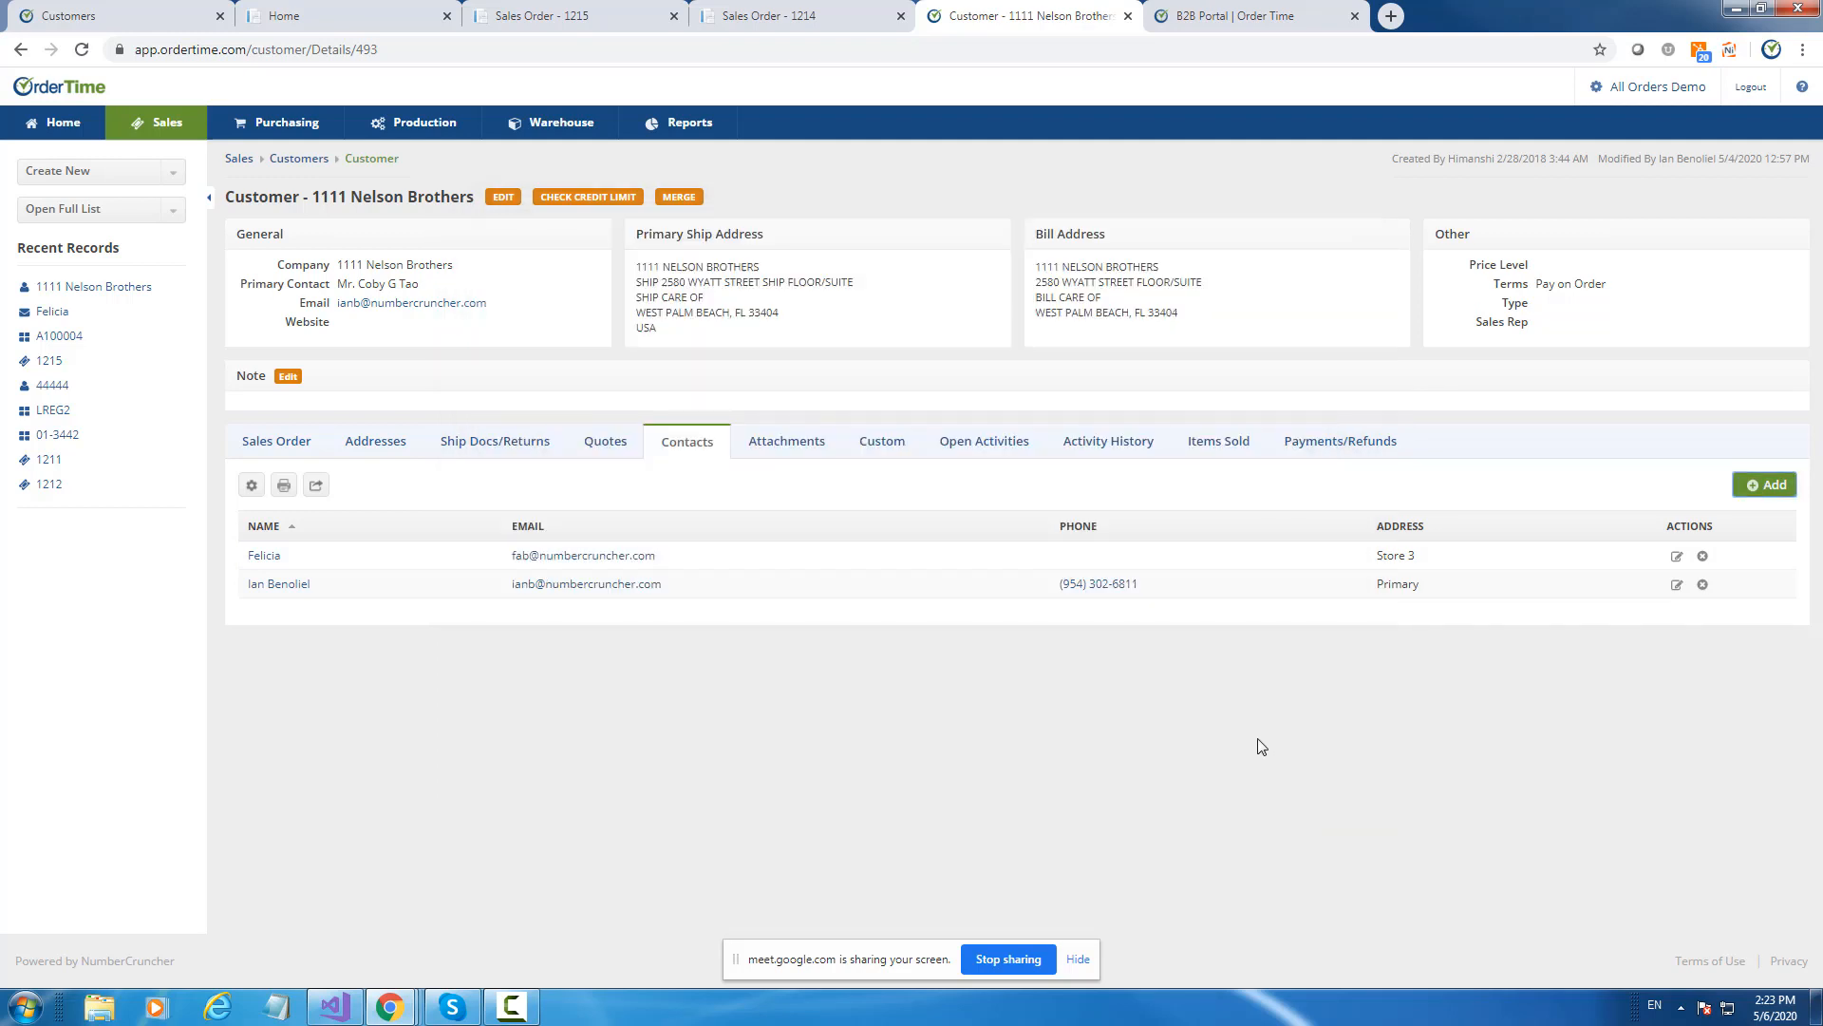
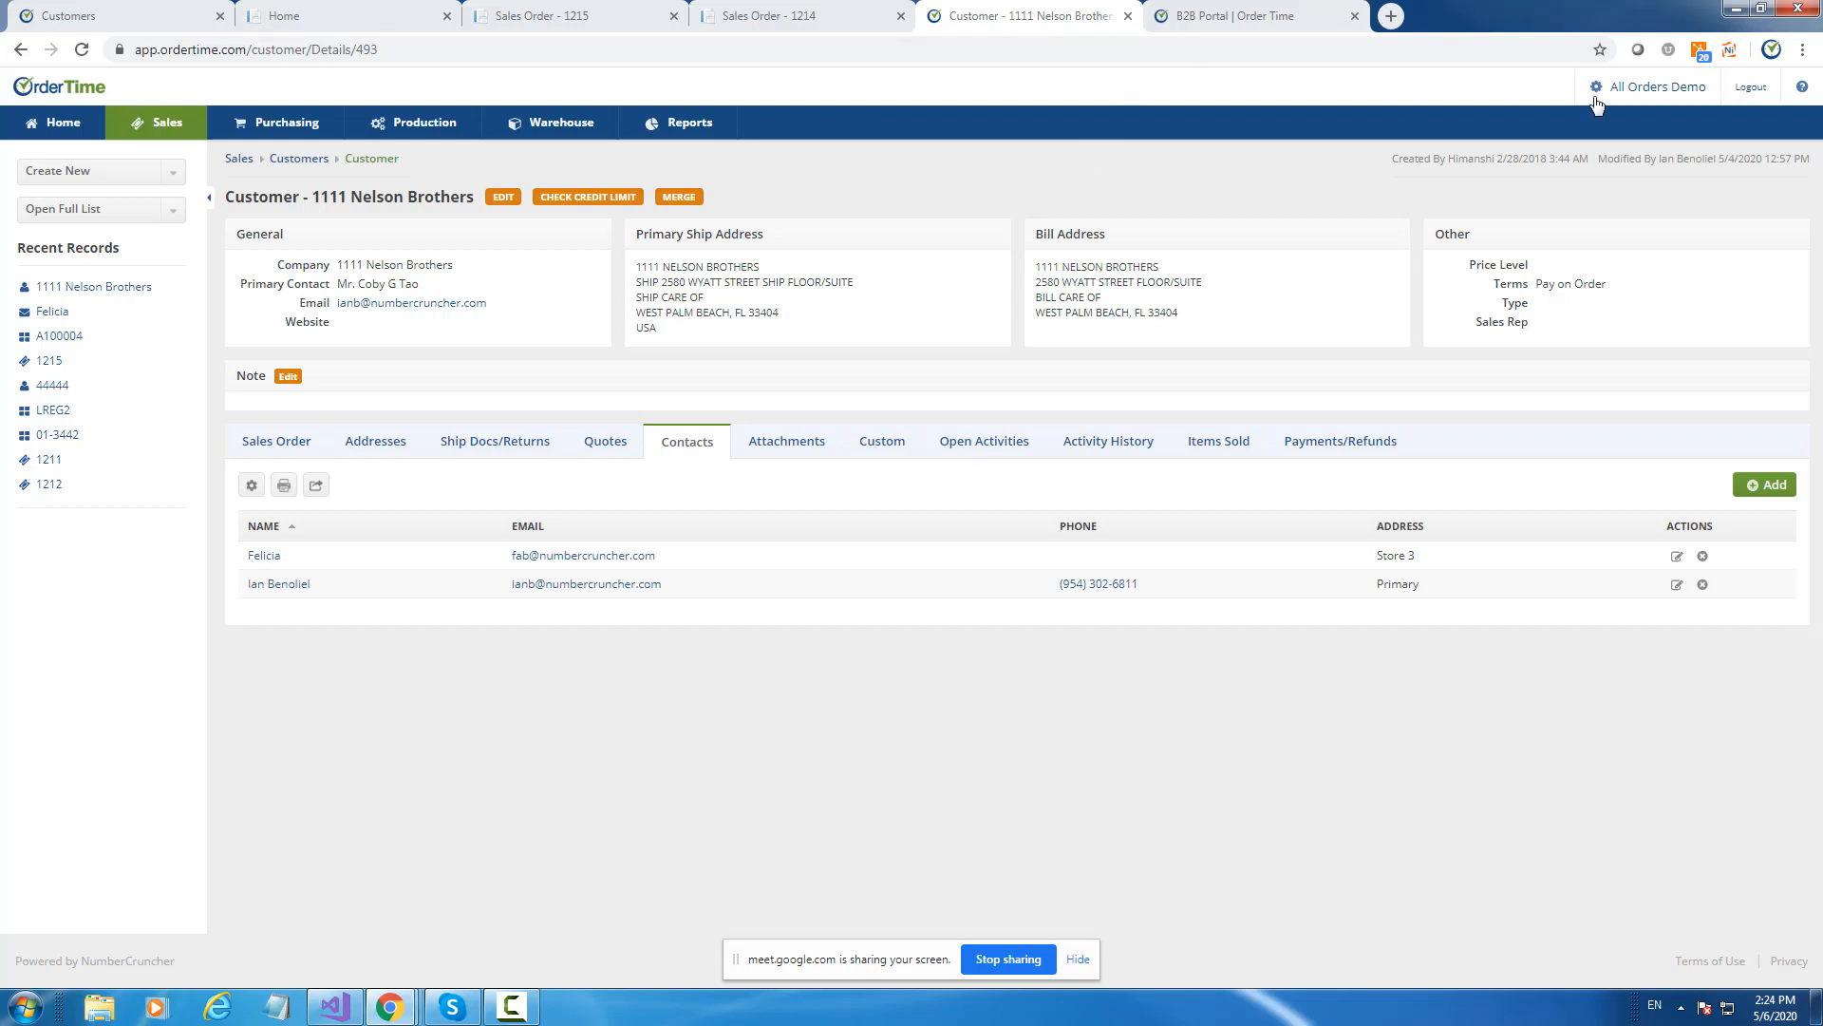
Open the Admin page from the All Orders Demo gear at the top right.
click(1650, 88)
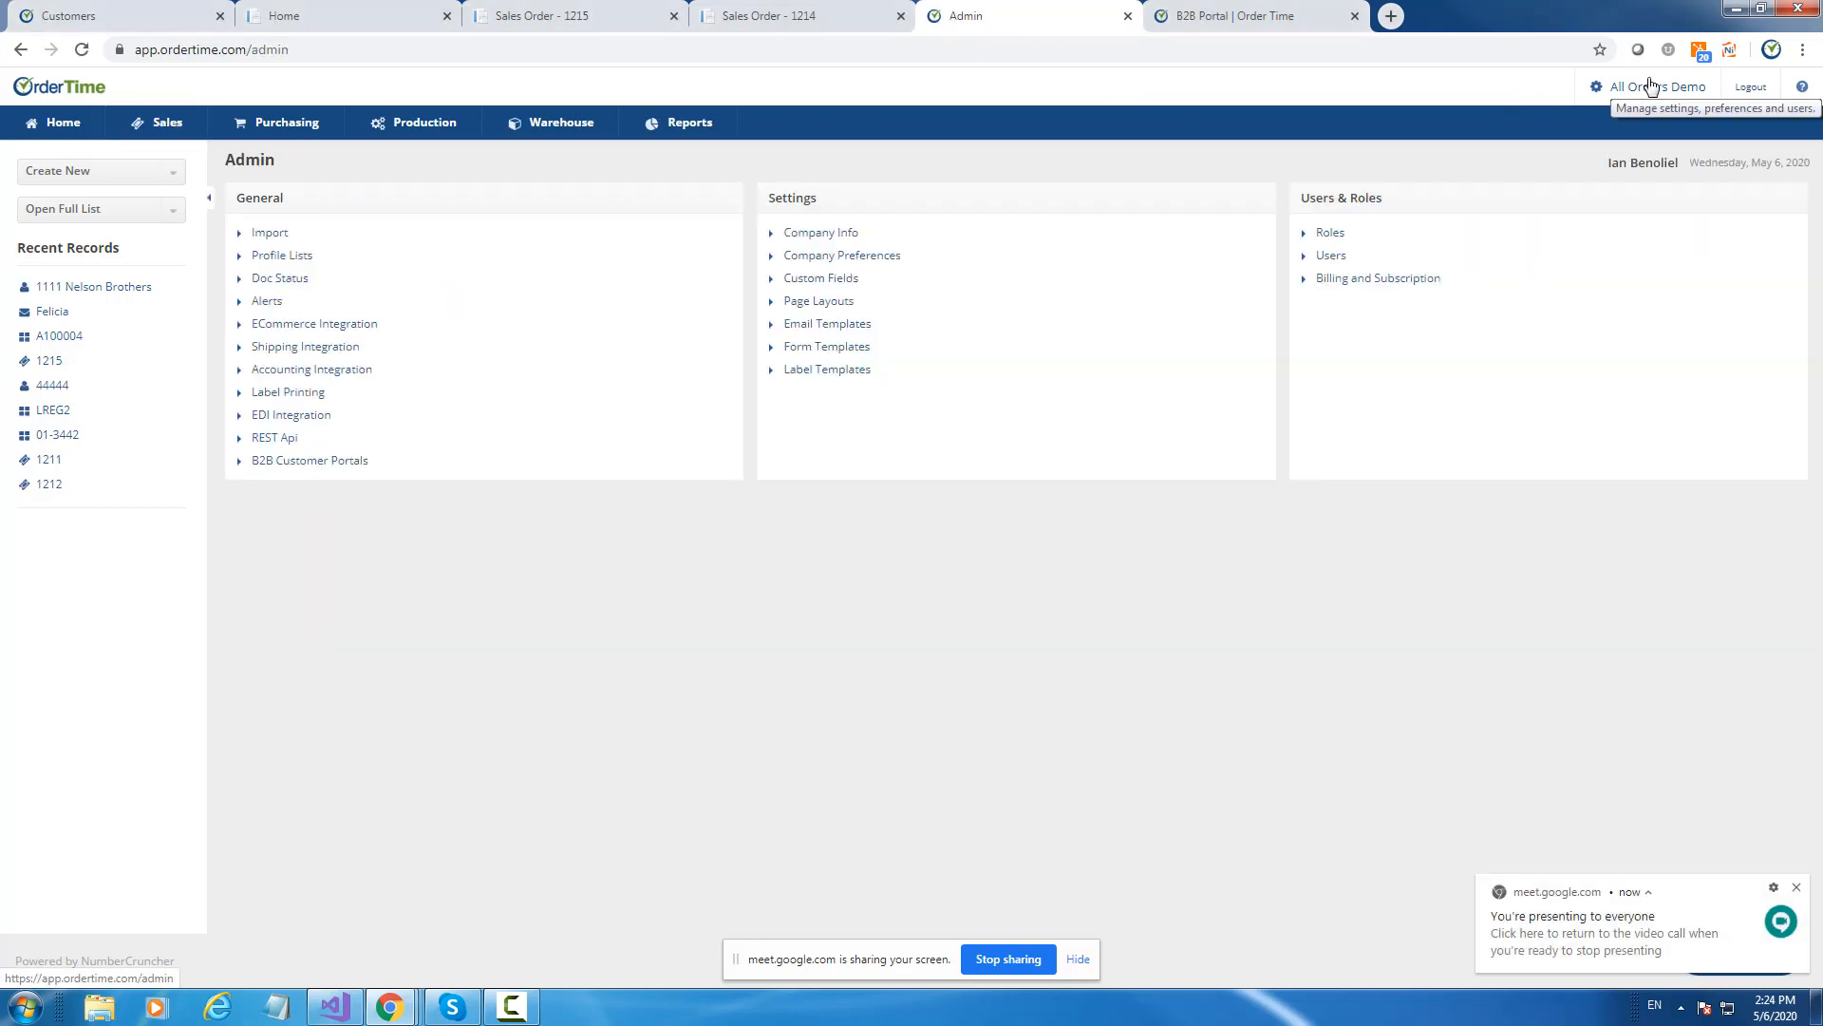
Sort Email Templates by name at 500 records per page, then clone Generic Email.
click(826, 324)
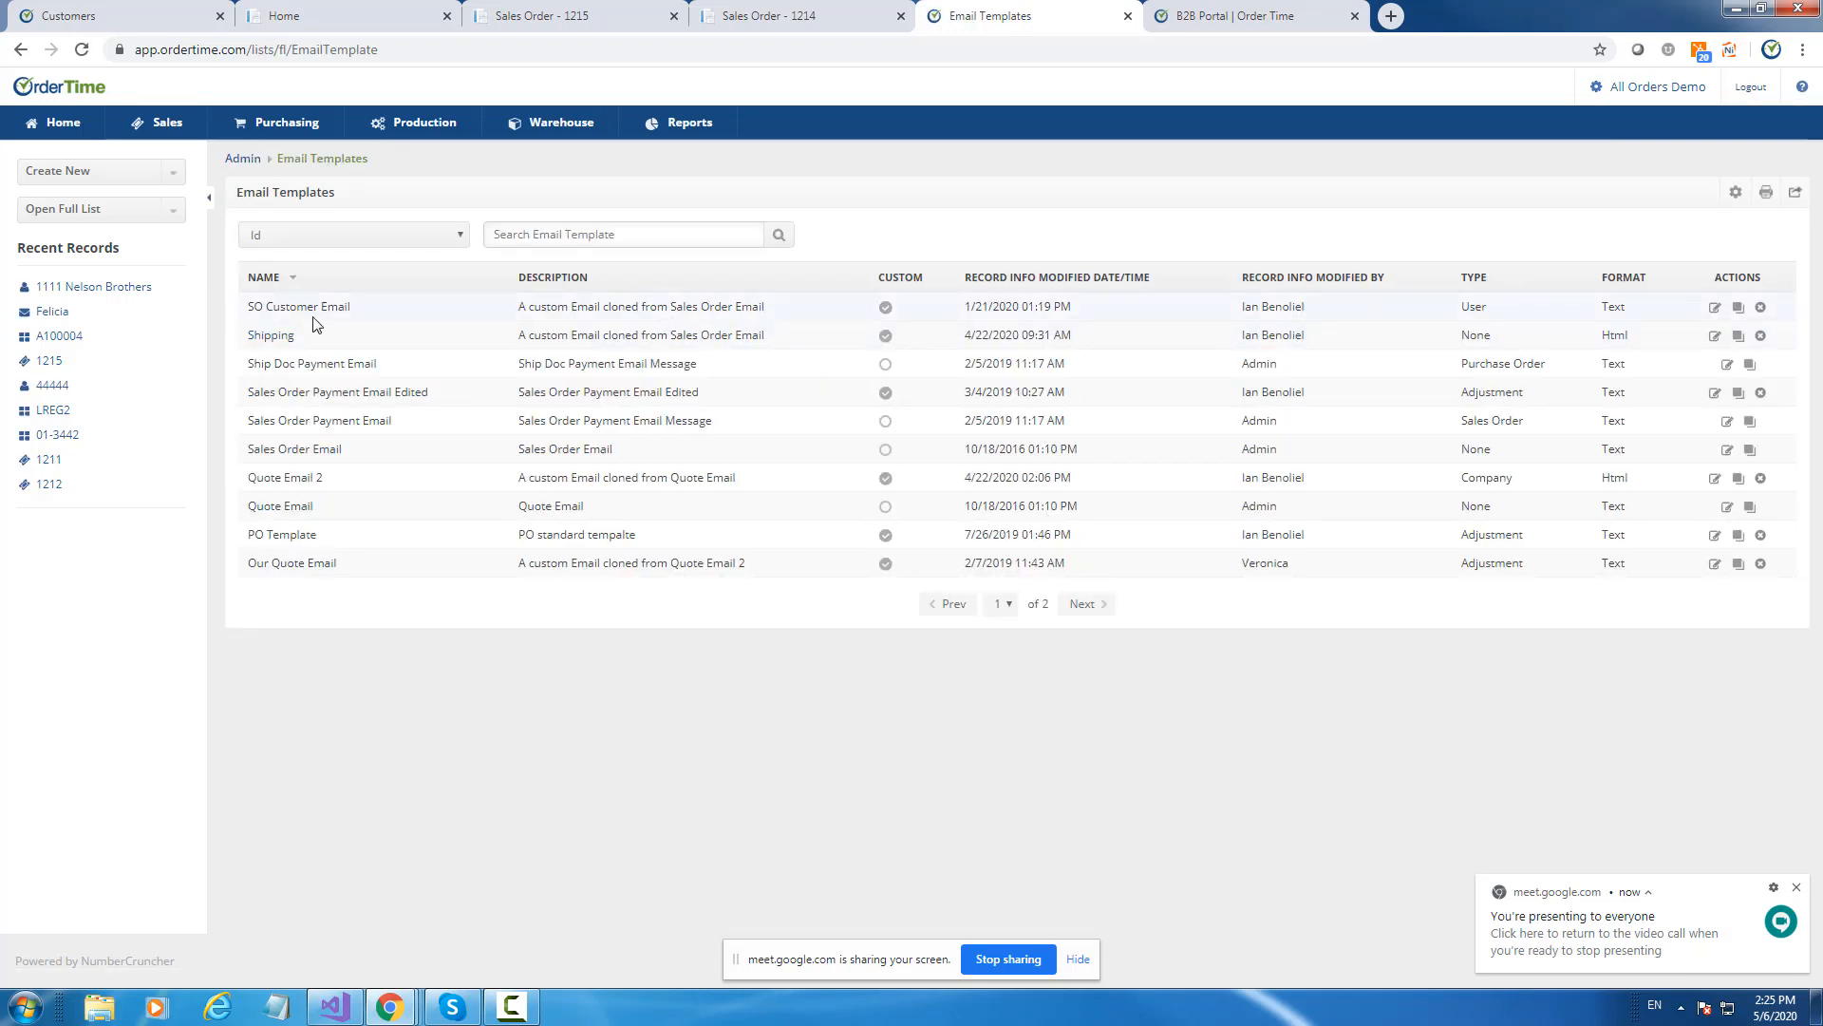
click(292, 283)
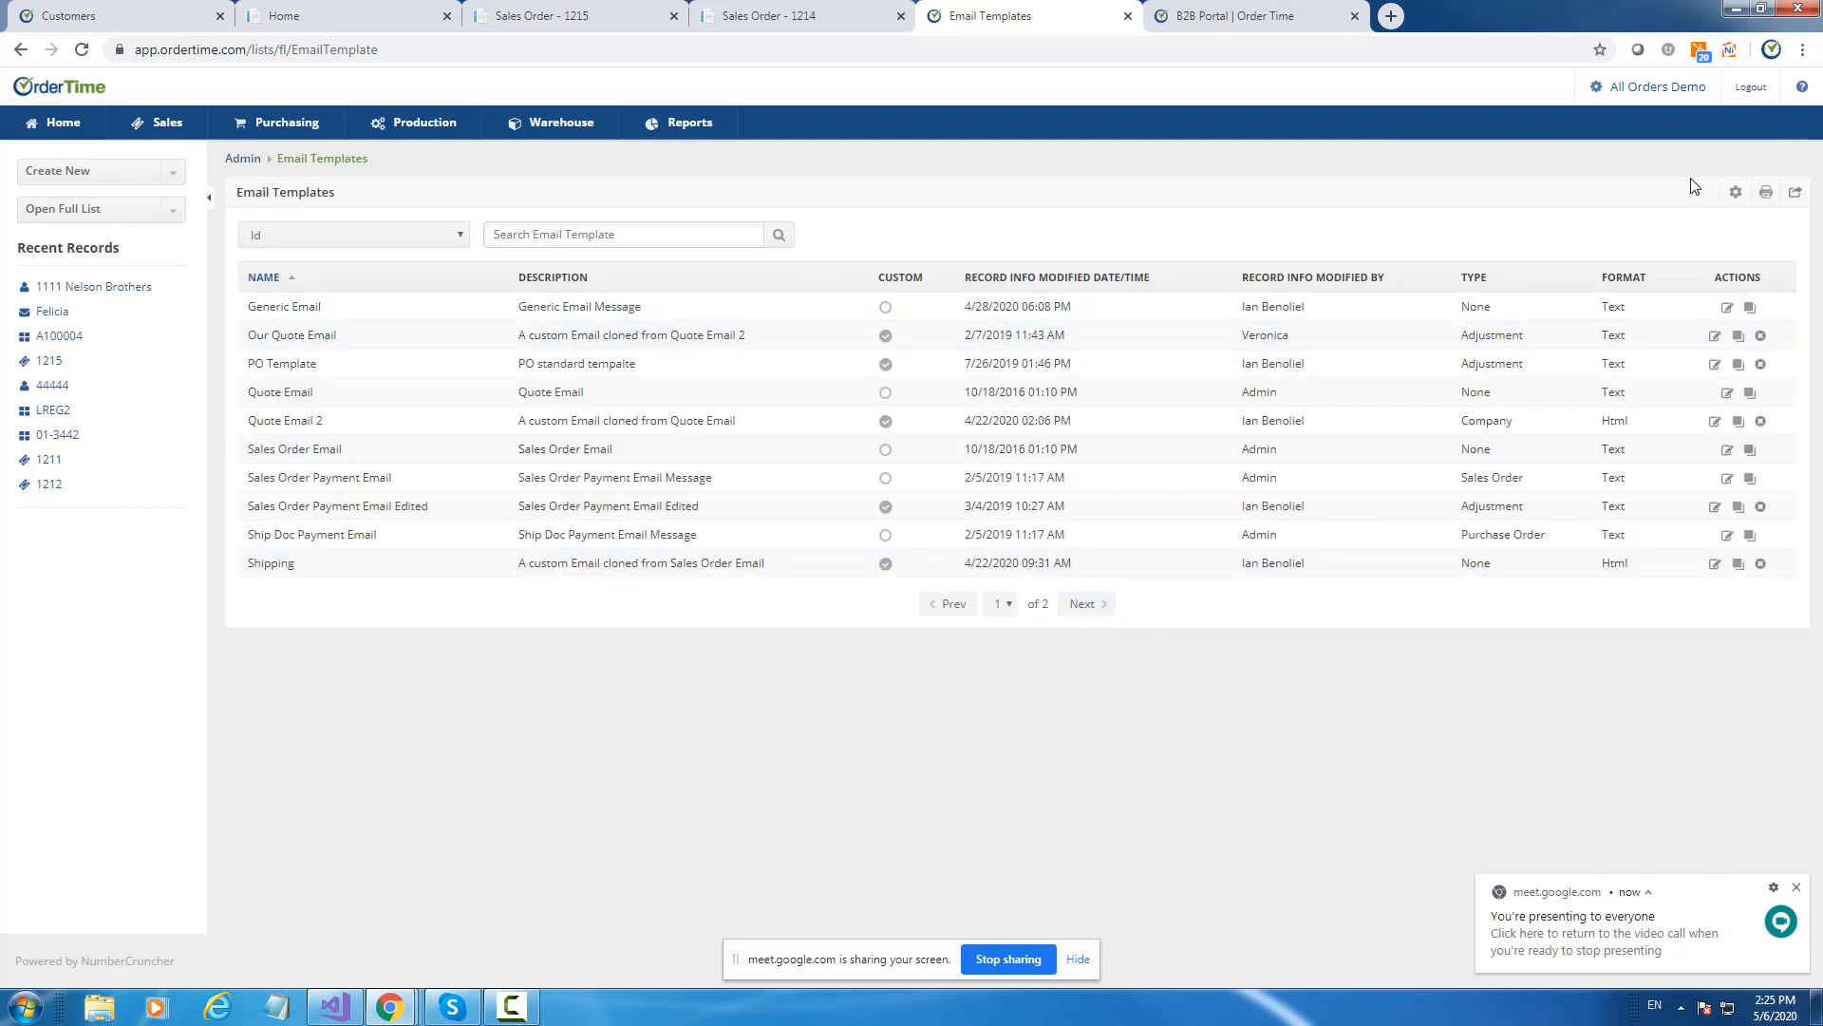
click(1735, 193)
click(703, 430)
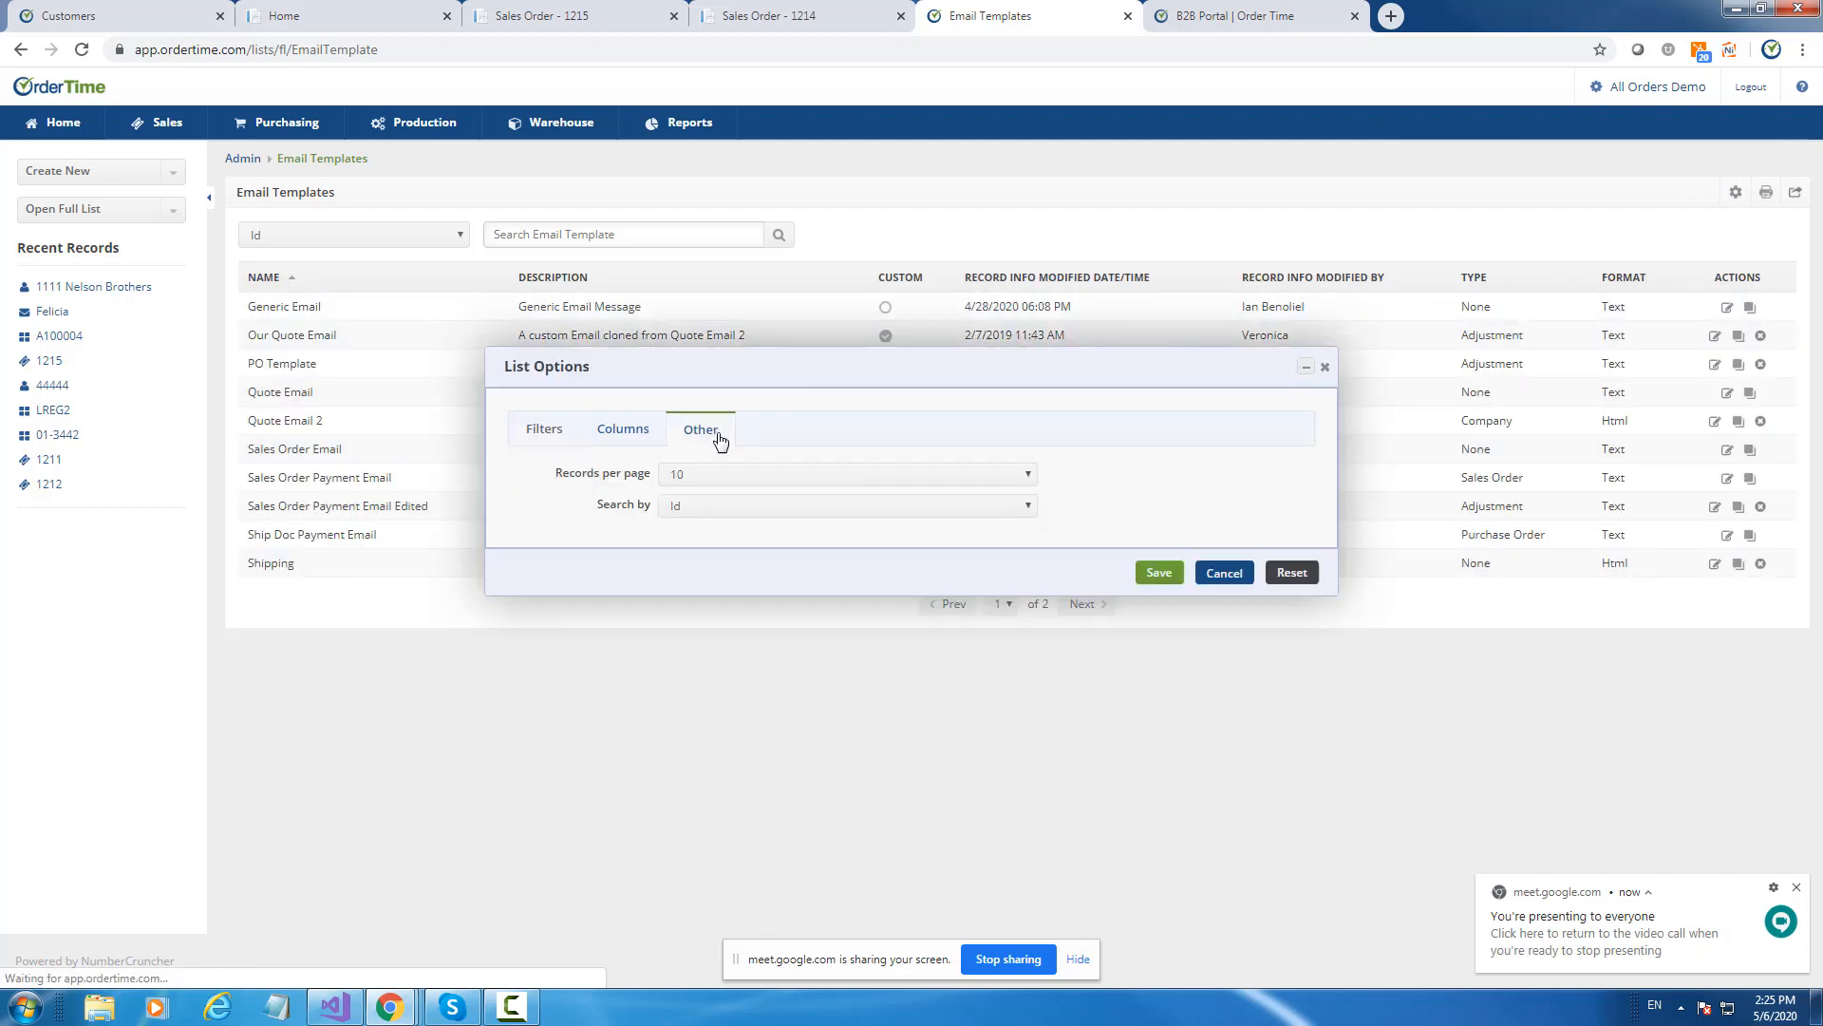
click(713, 474)
click(699, 564)
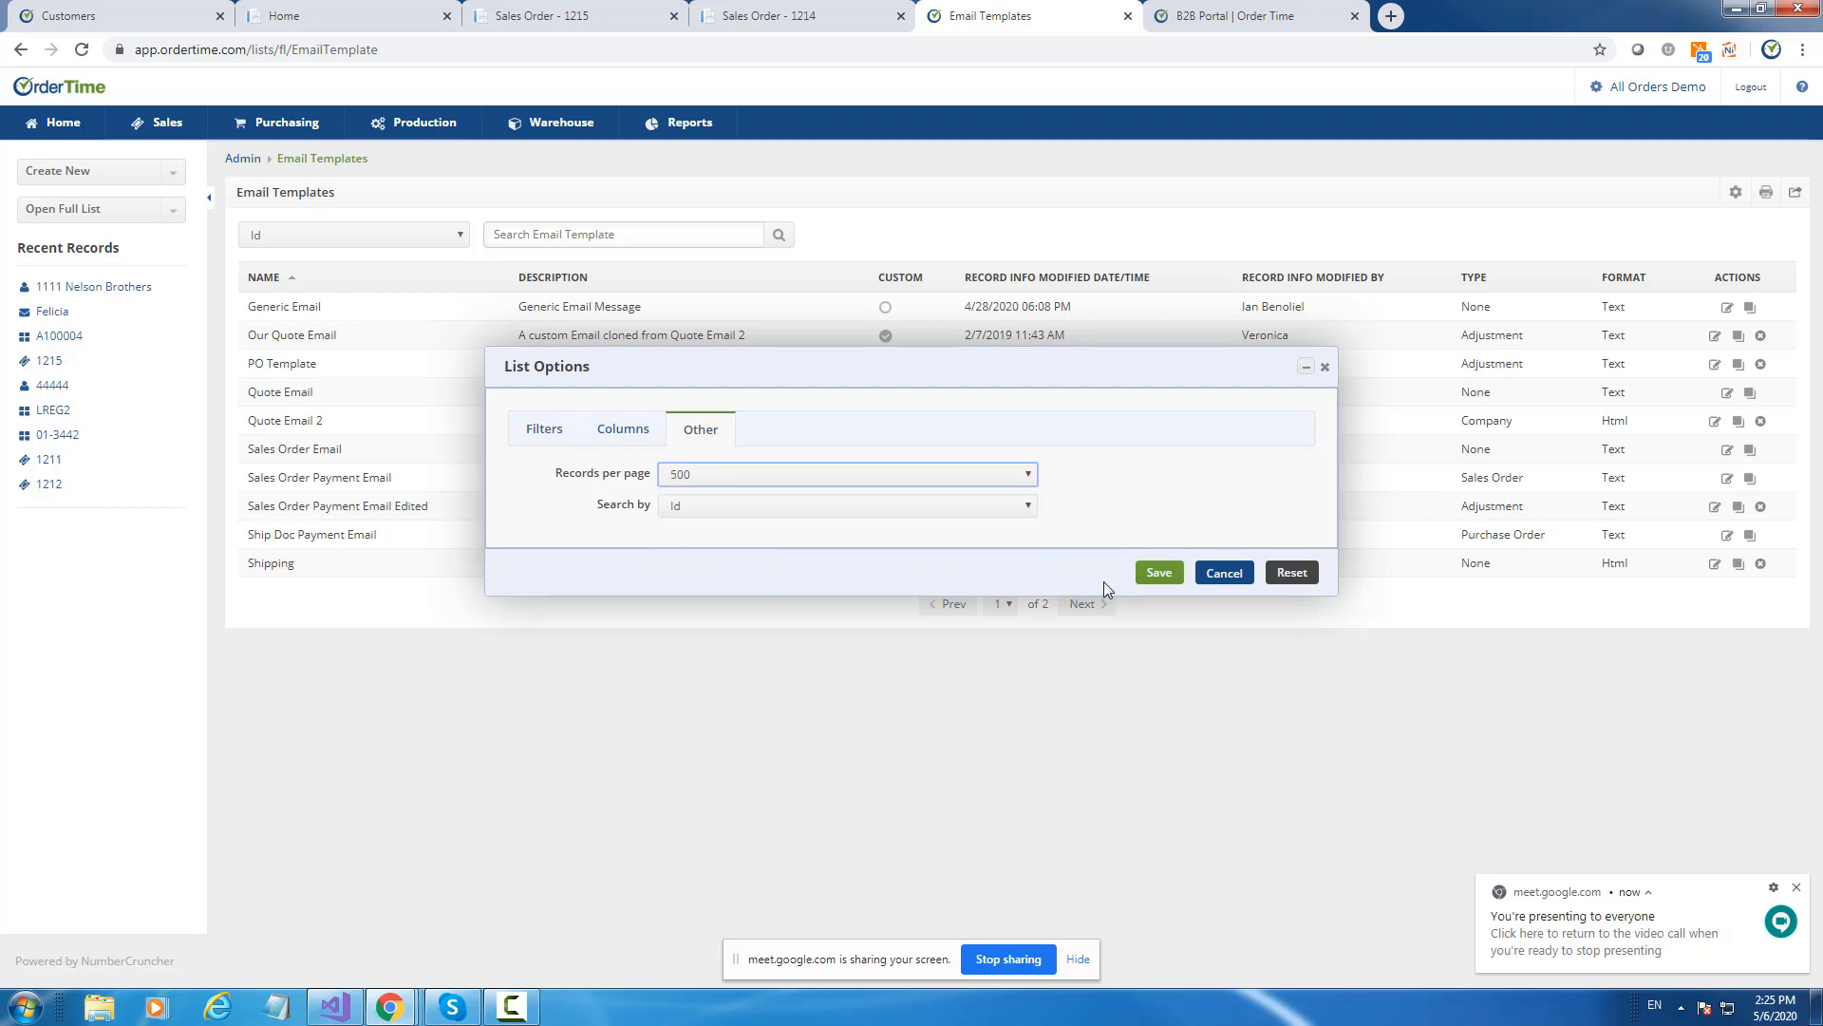
click(1160, 573)
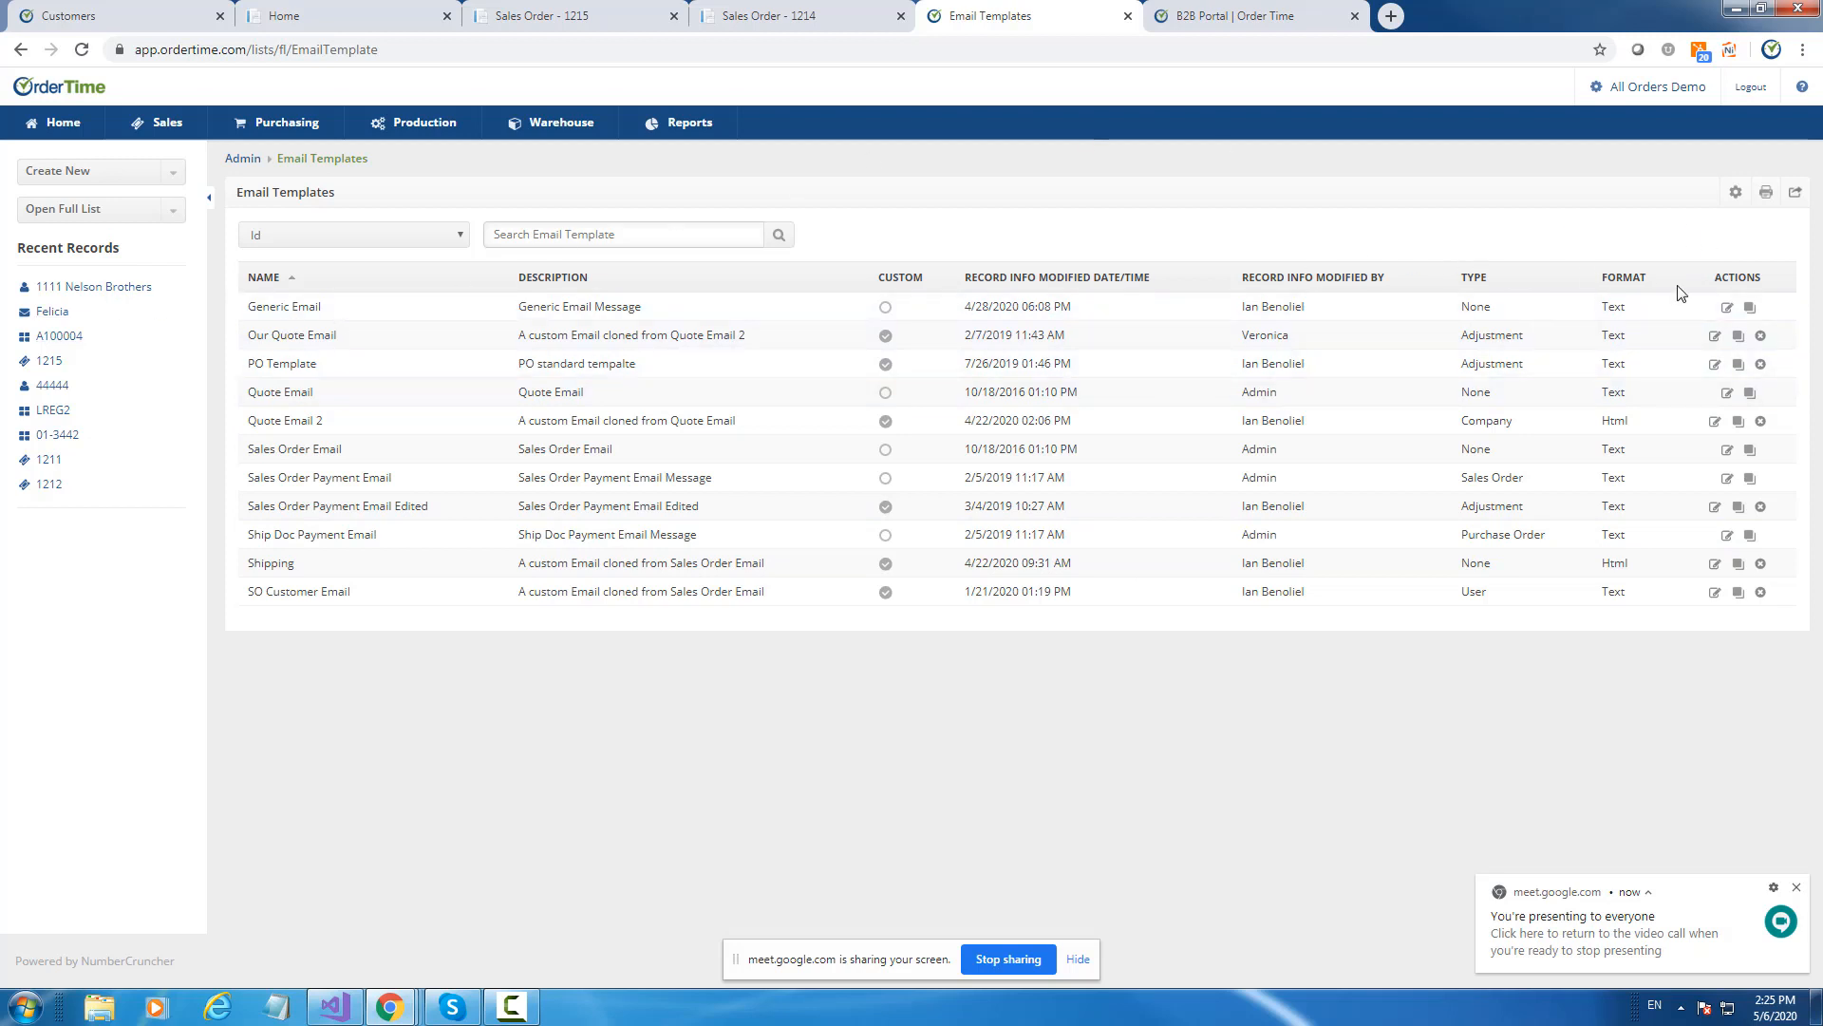
click(1750, 310)
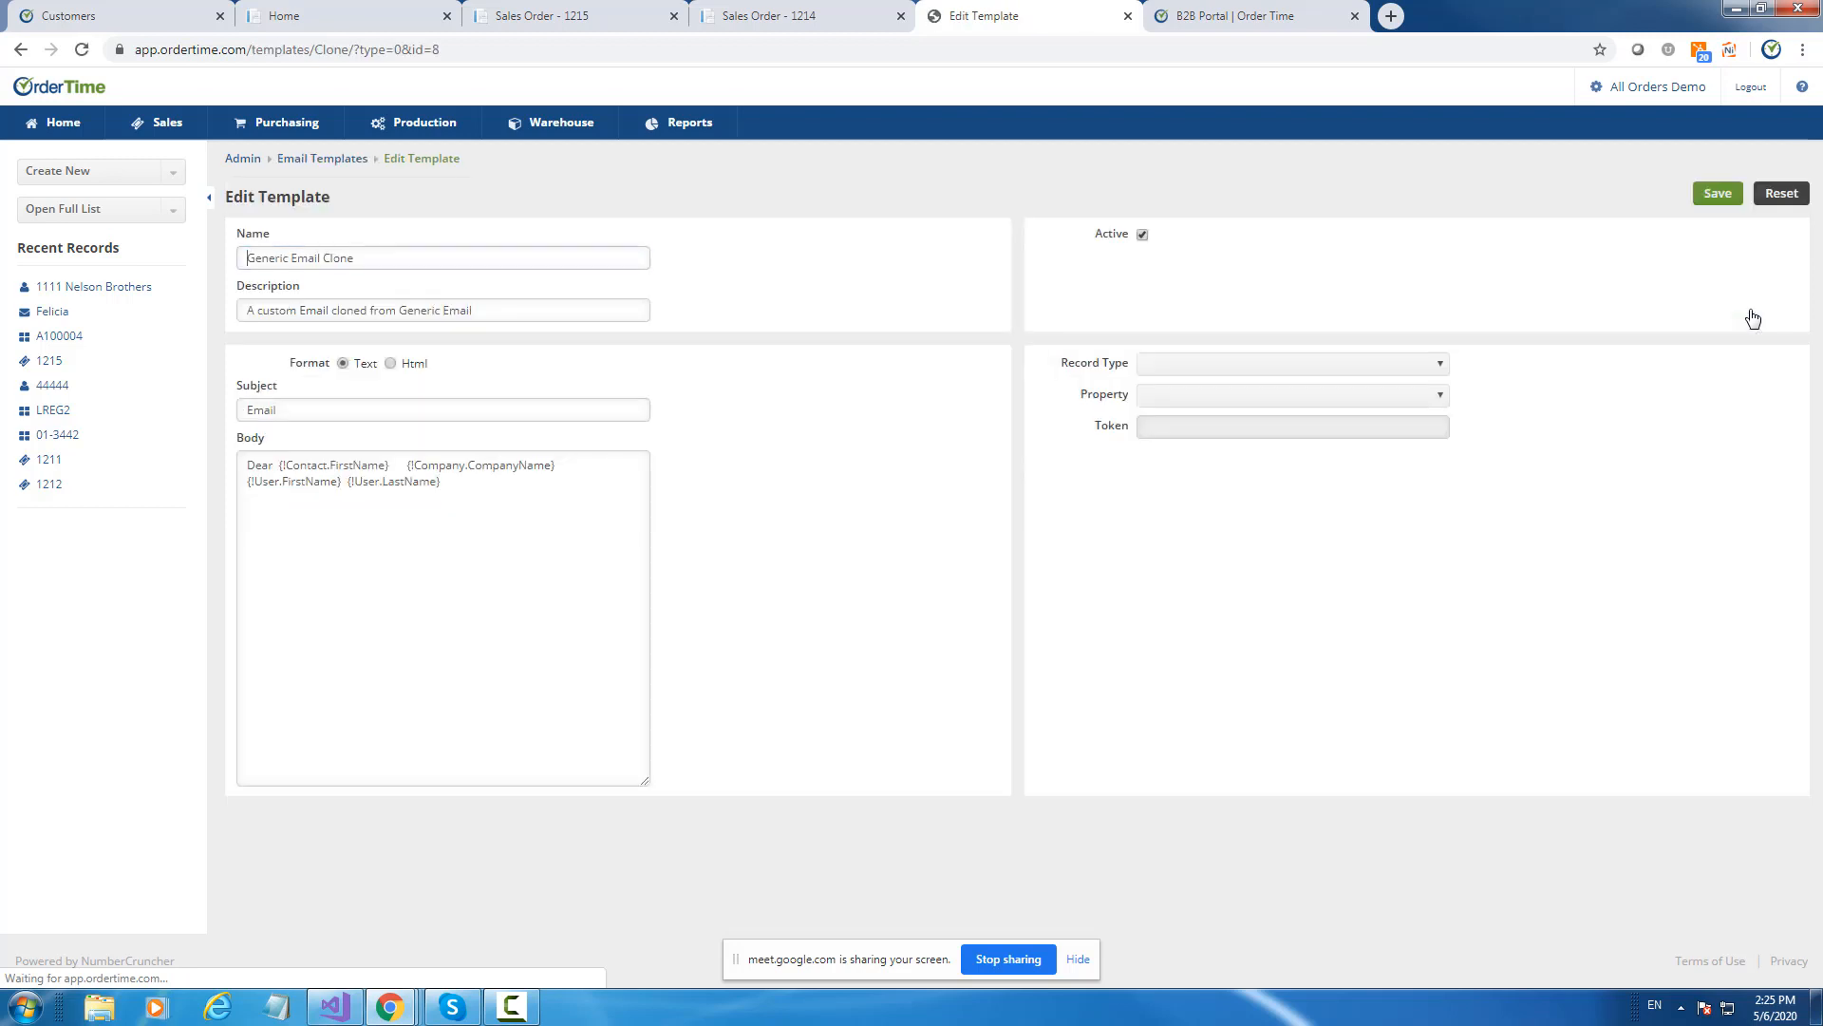
Set the Generic Email Clone to Html format and change its subject from Email to 'Invoice #'.
click(390, 363)
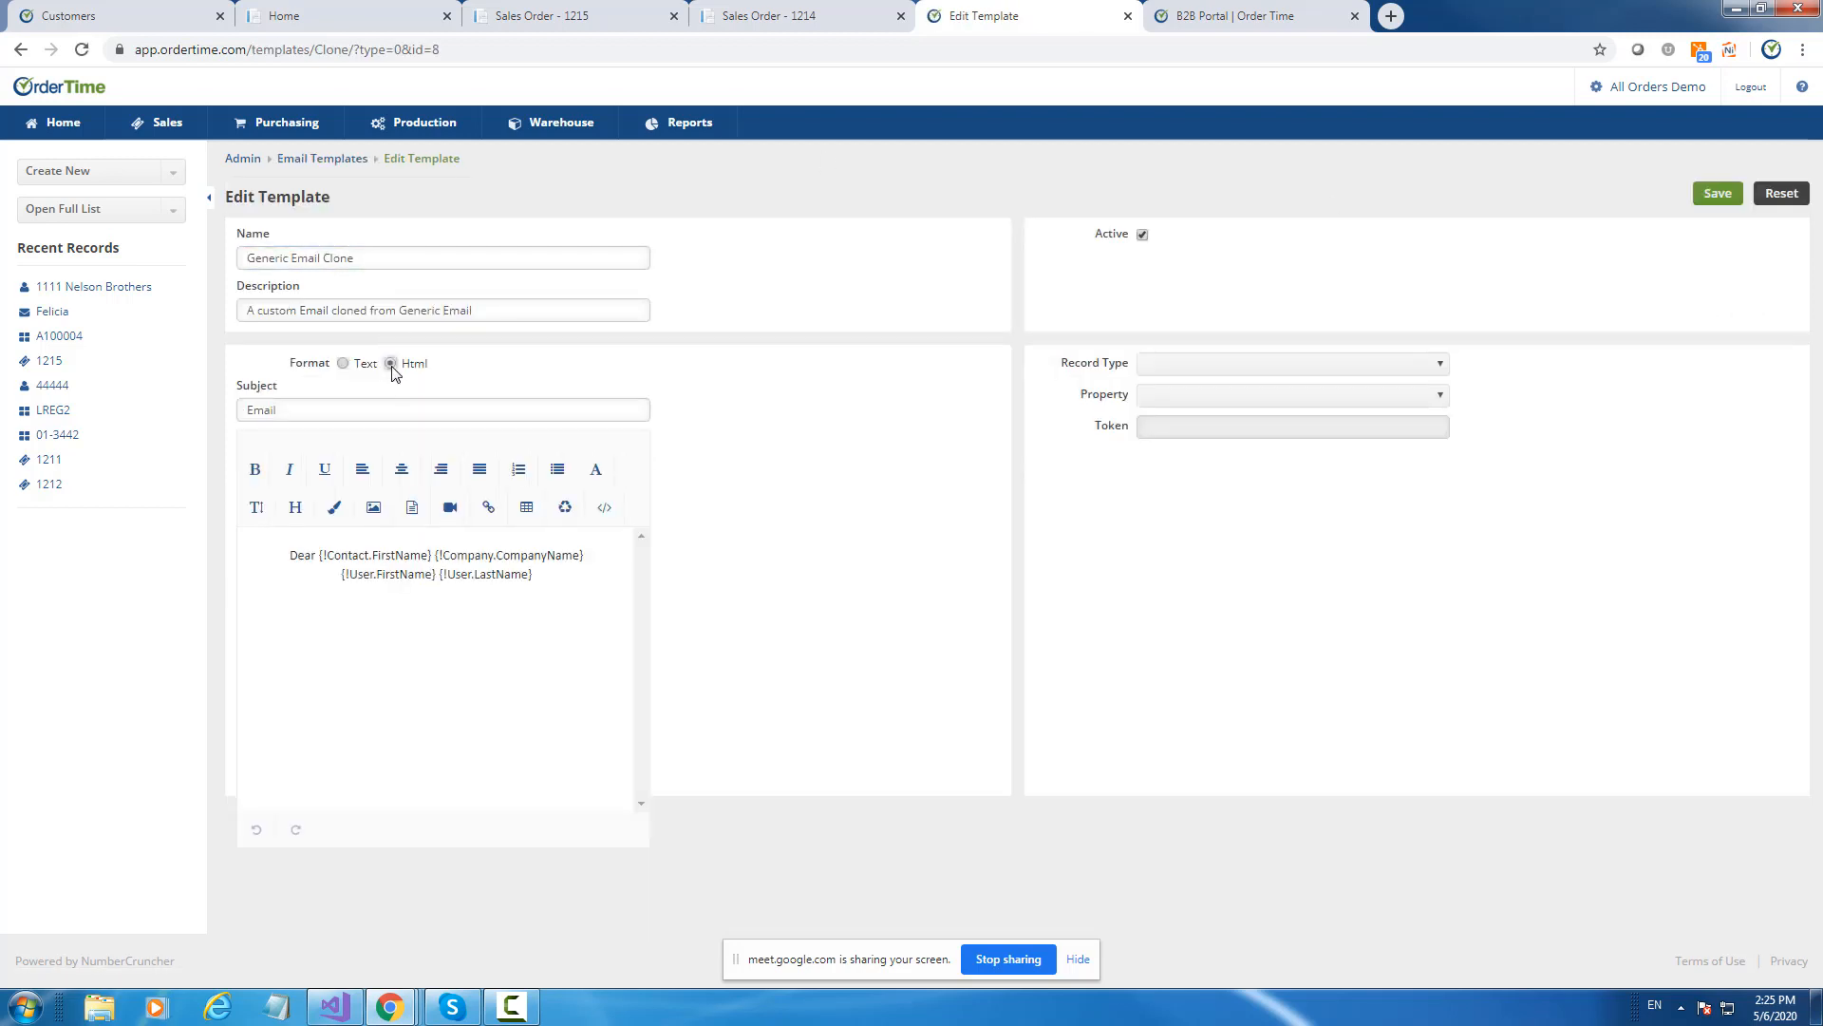
click(343, 365)
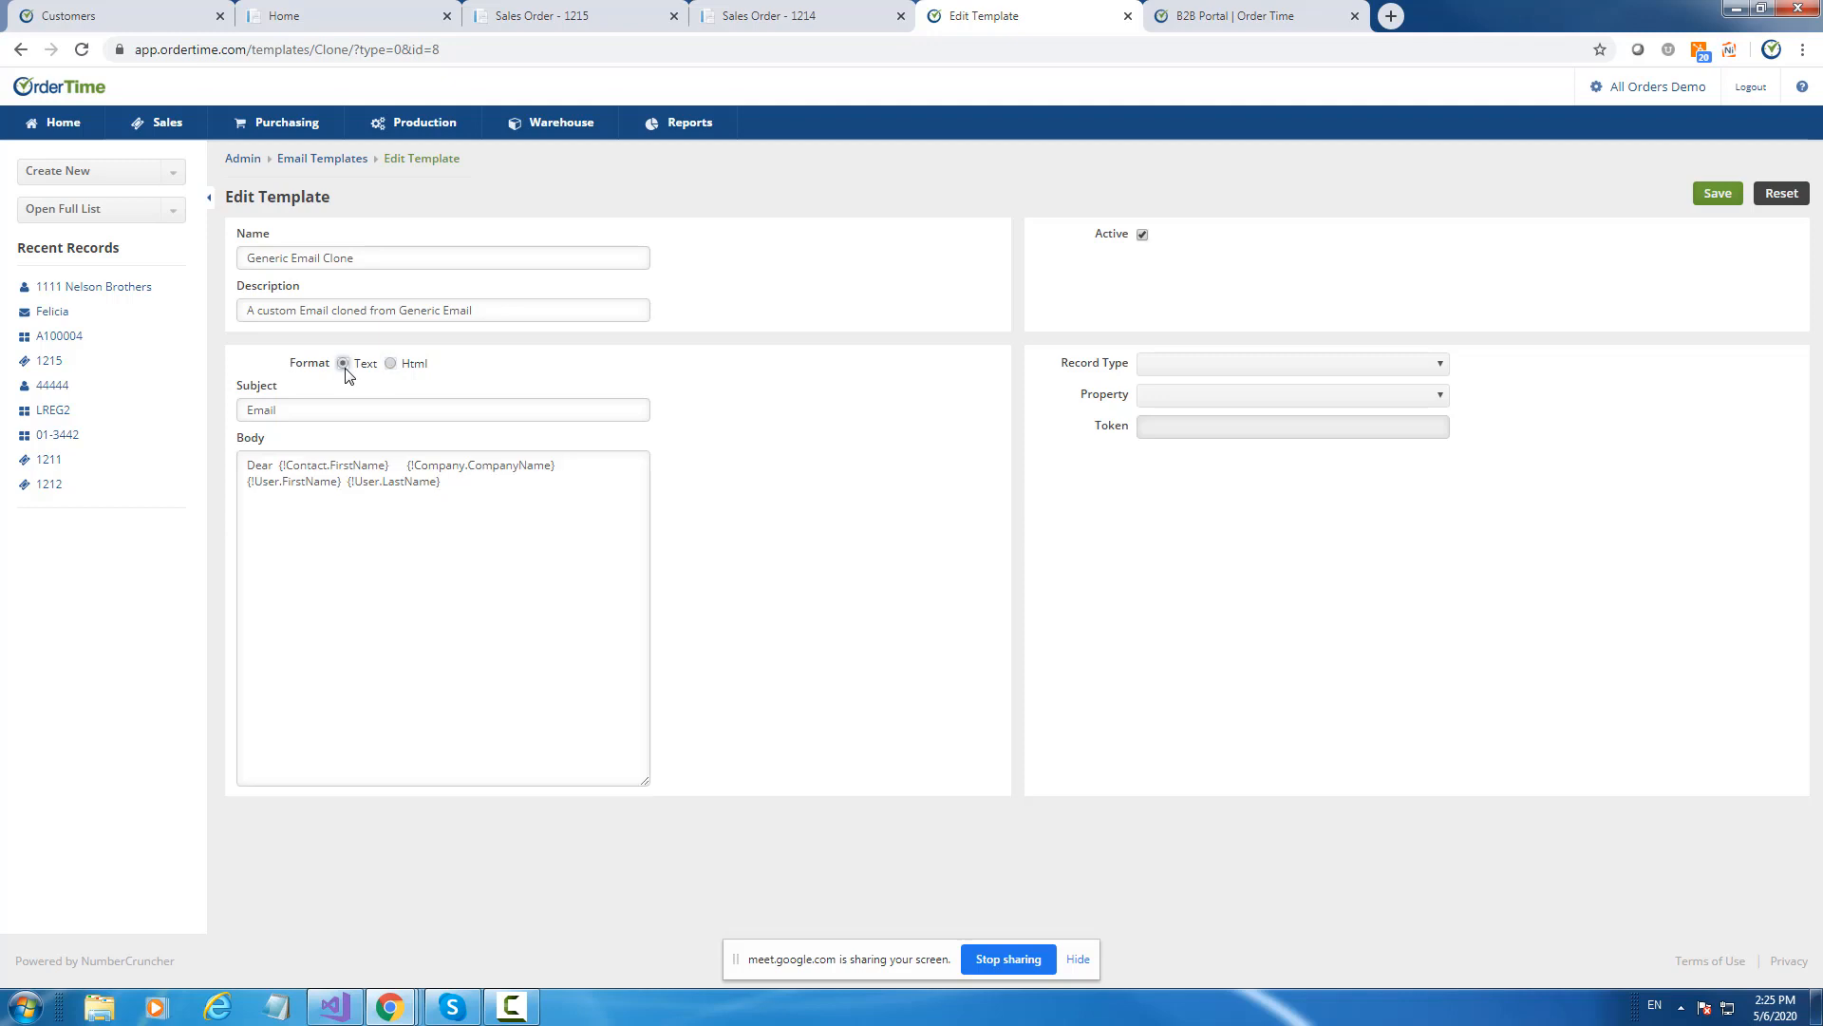
click(397, 368)
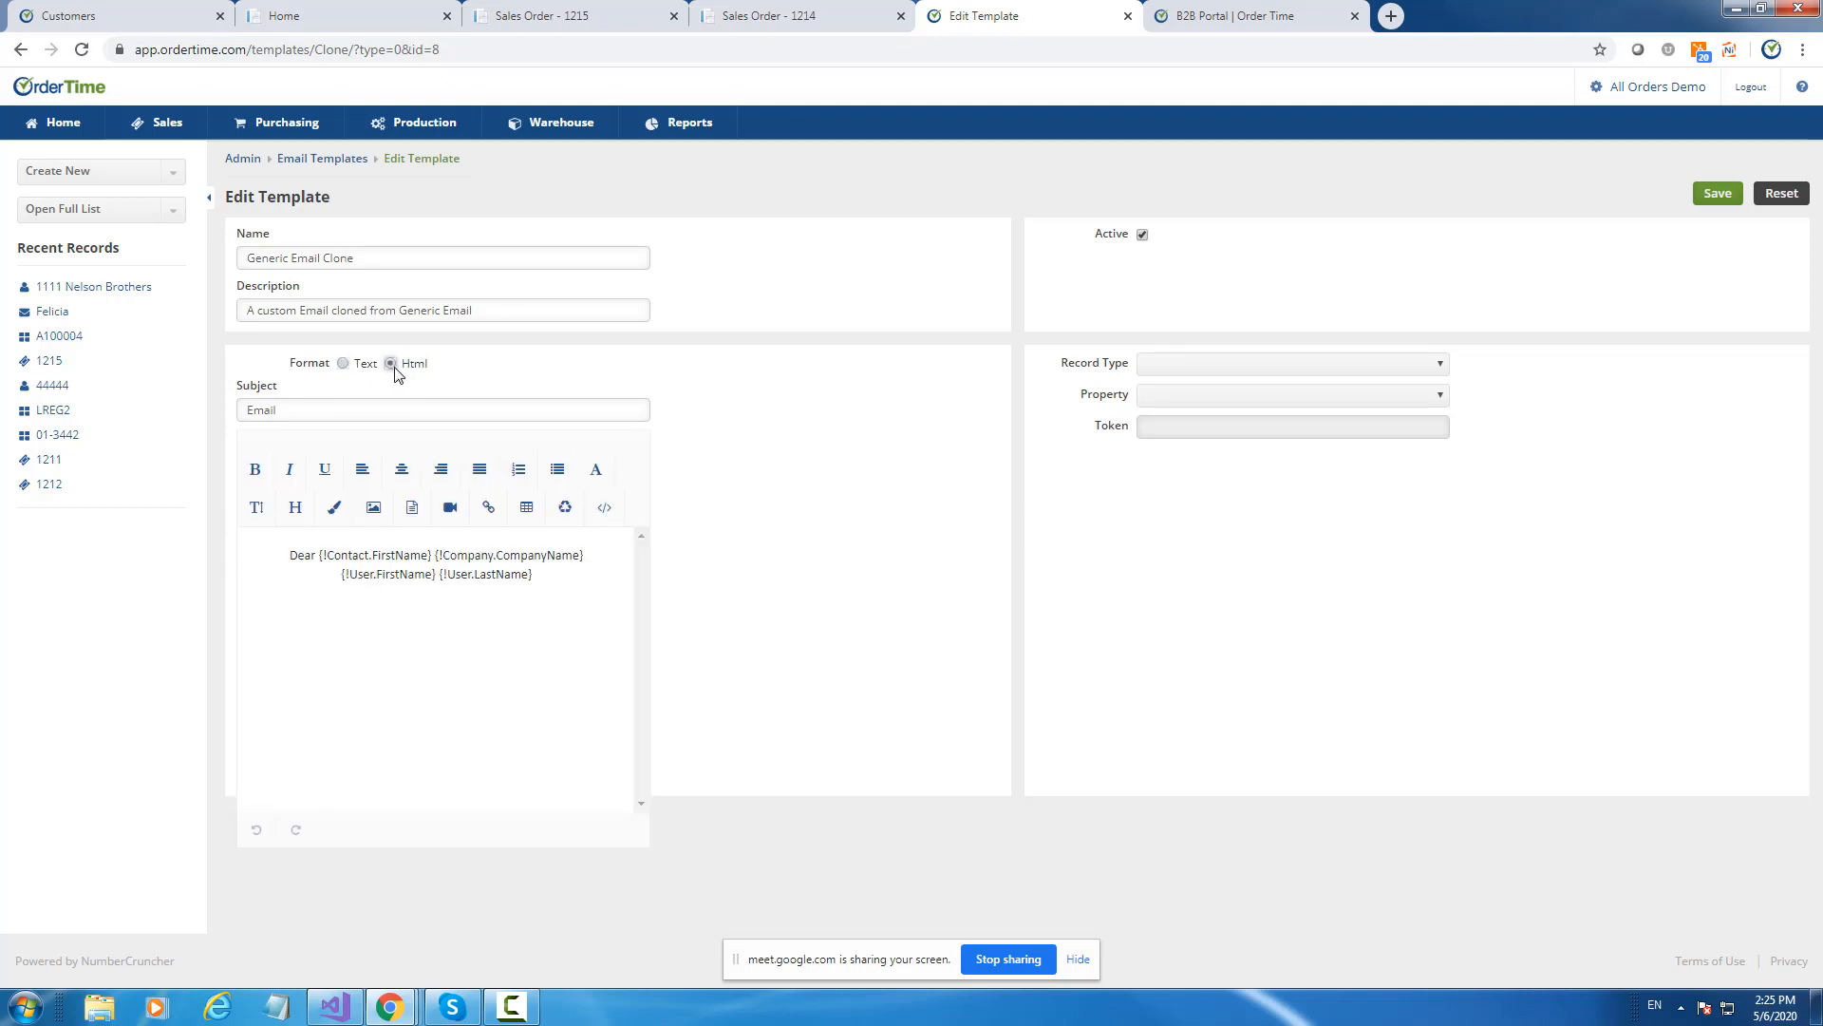
click(284, 415)
drag(284, 415, 203, 410)
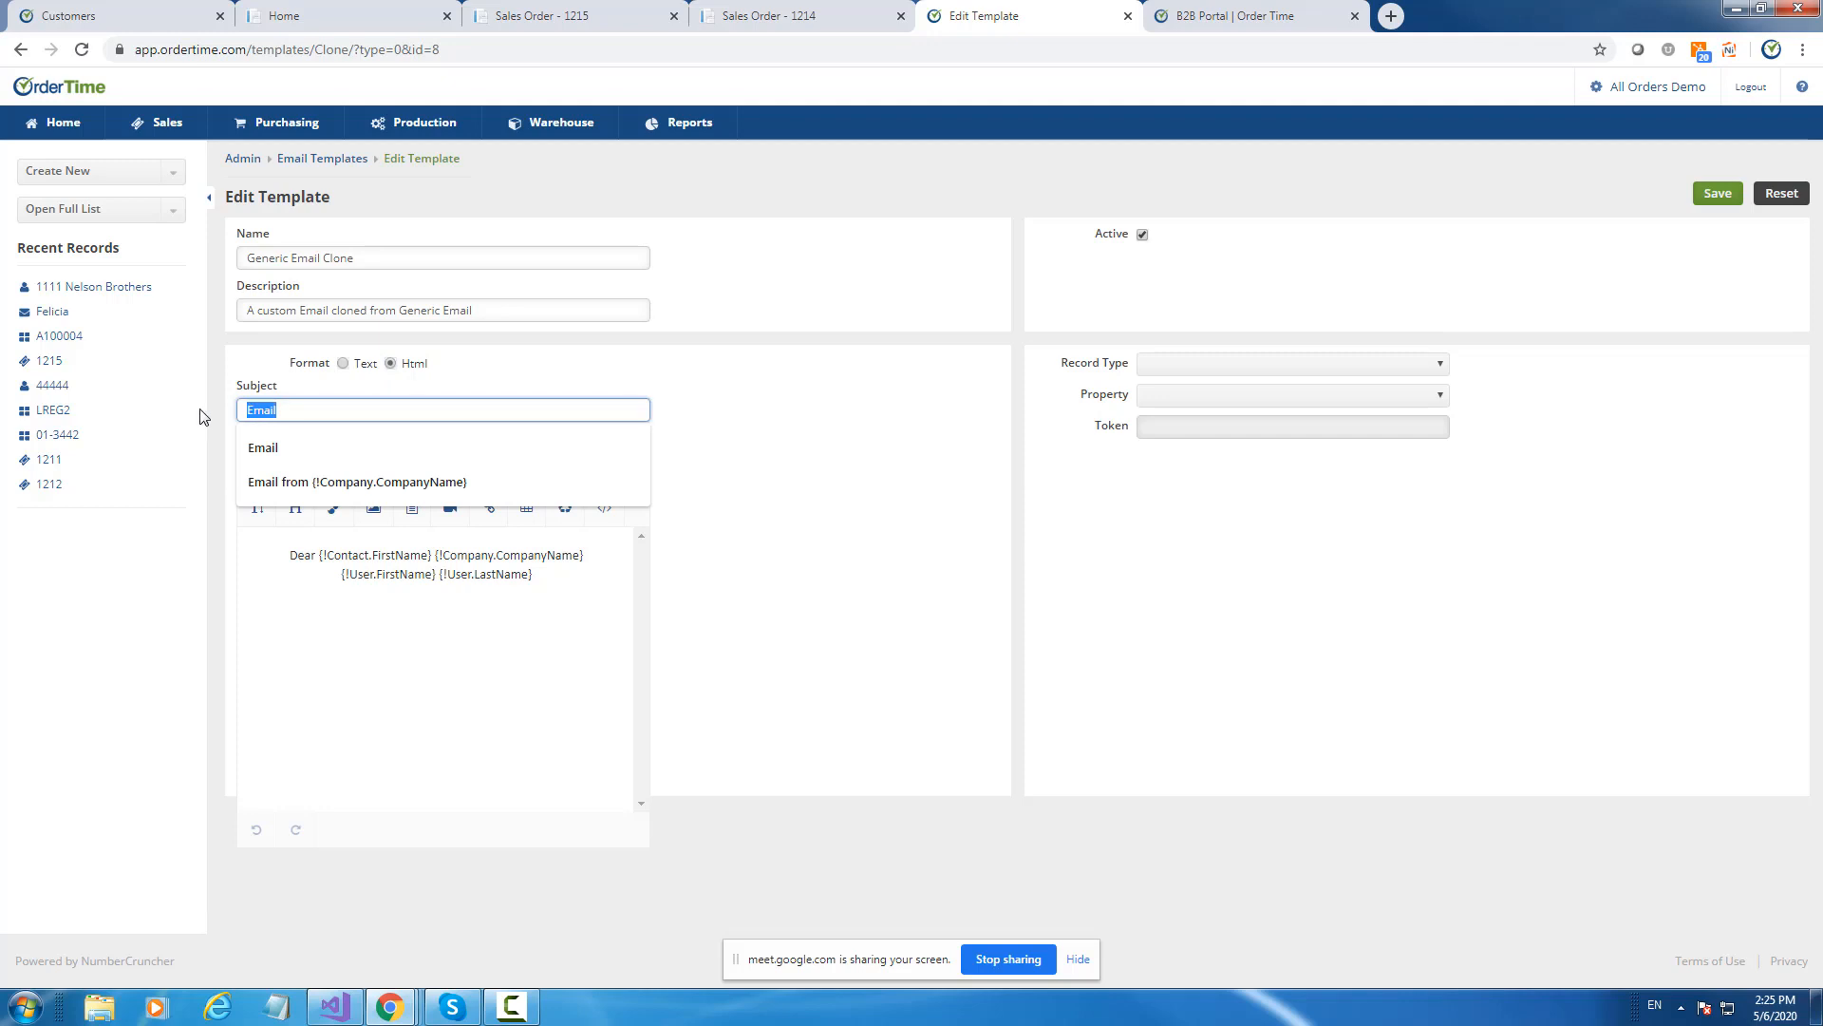
click(561, 379)
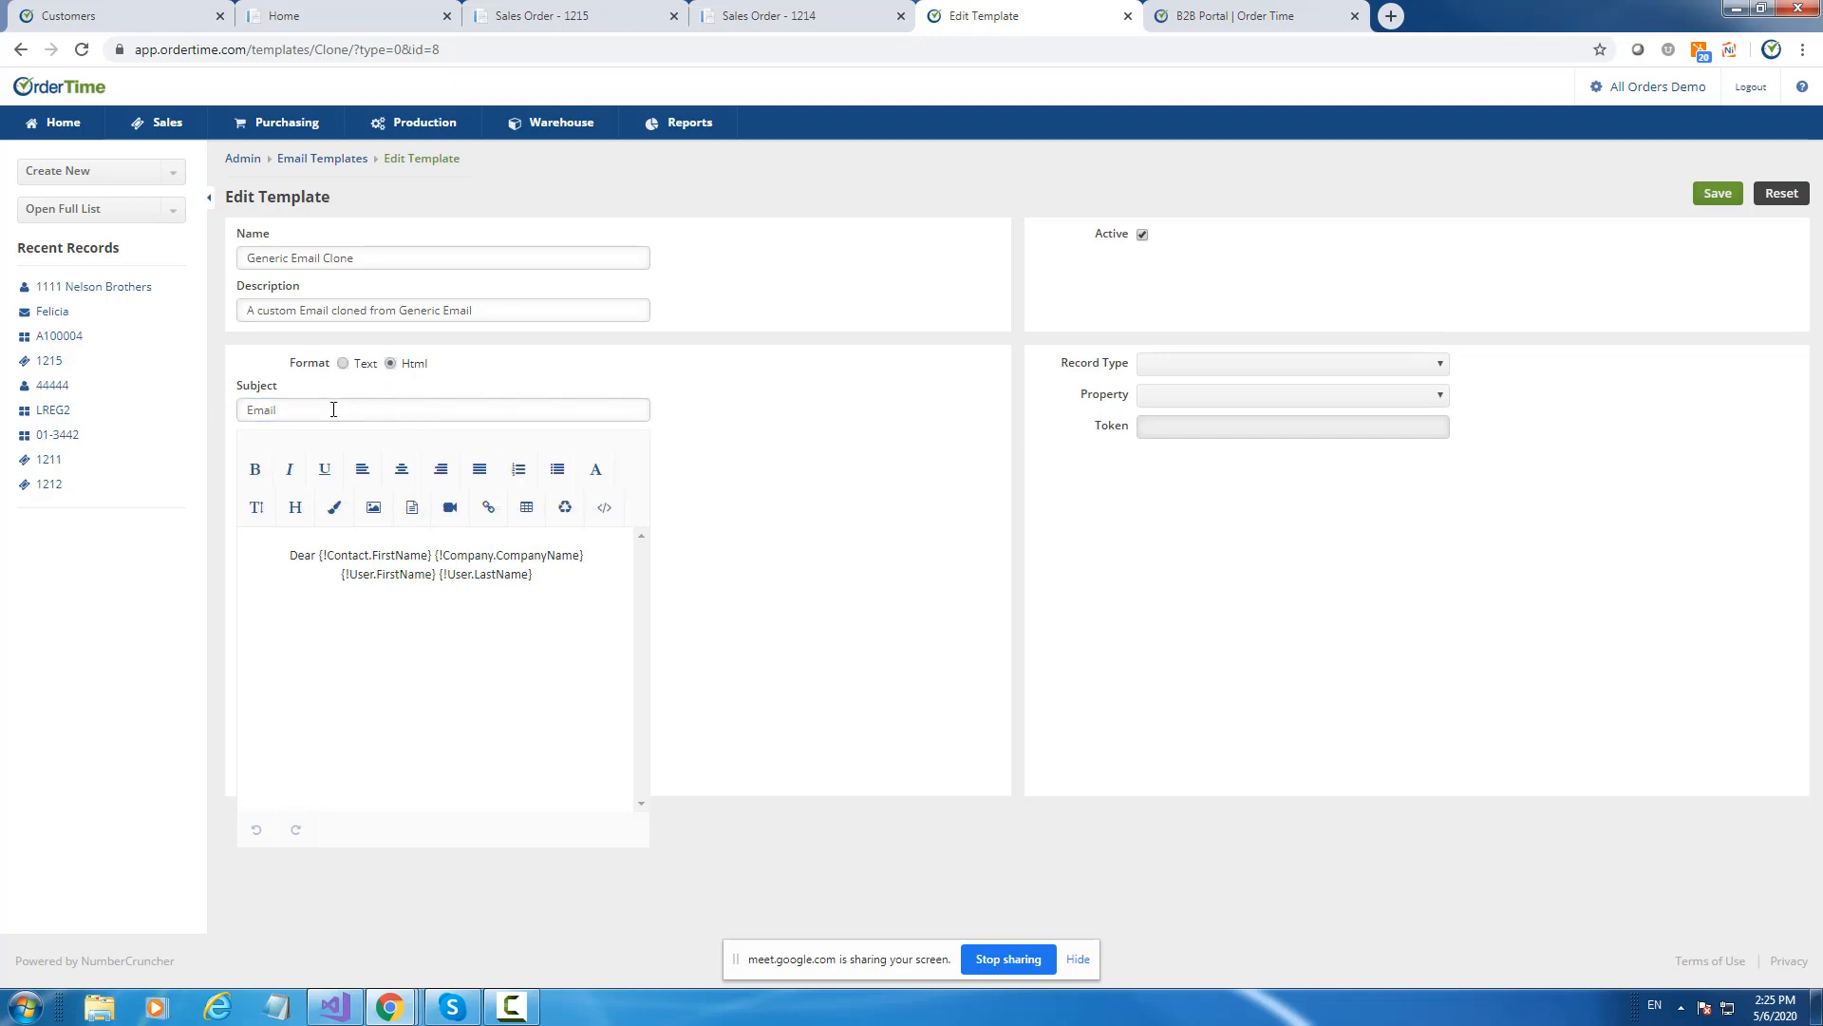
click(334, 409)
drag(333, 409, 213, 410)
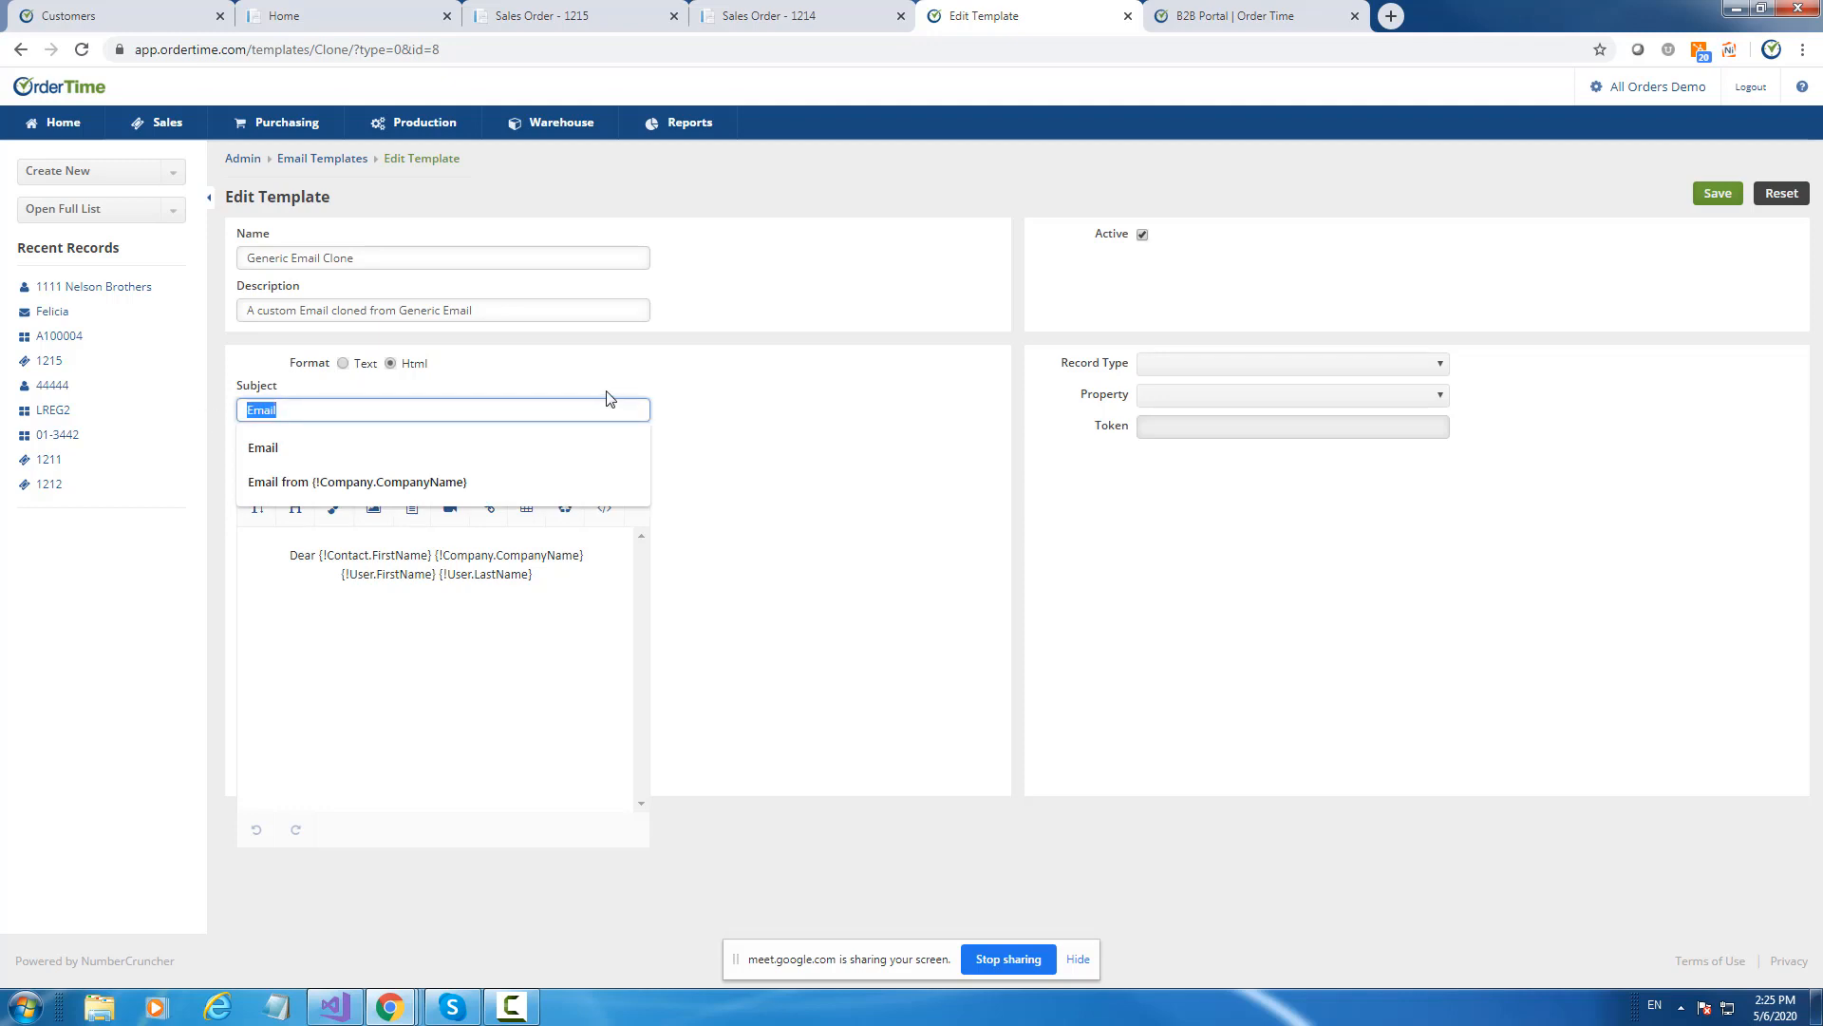
text(Invoice )
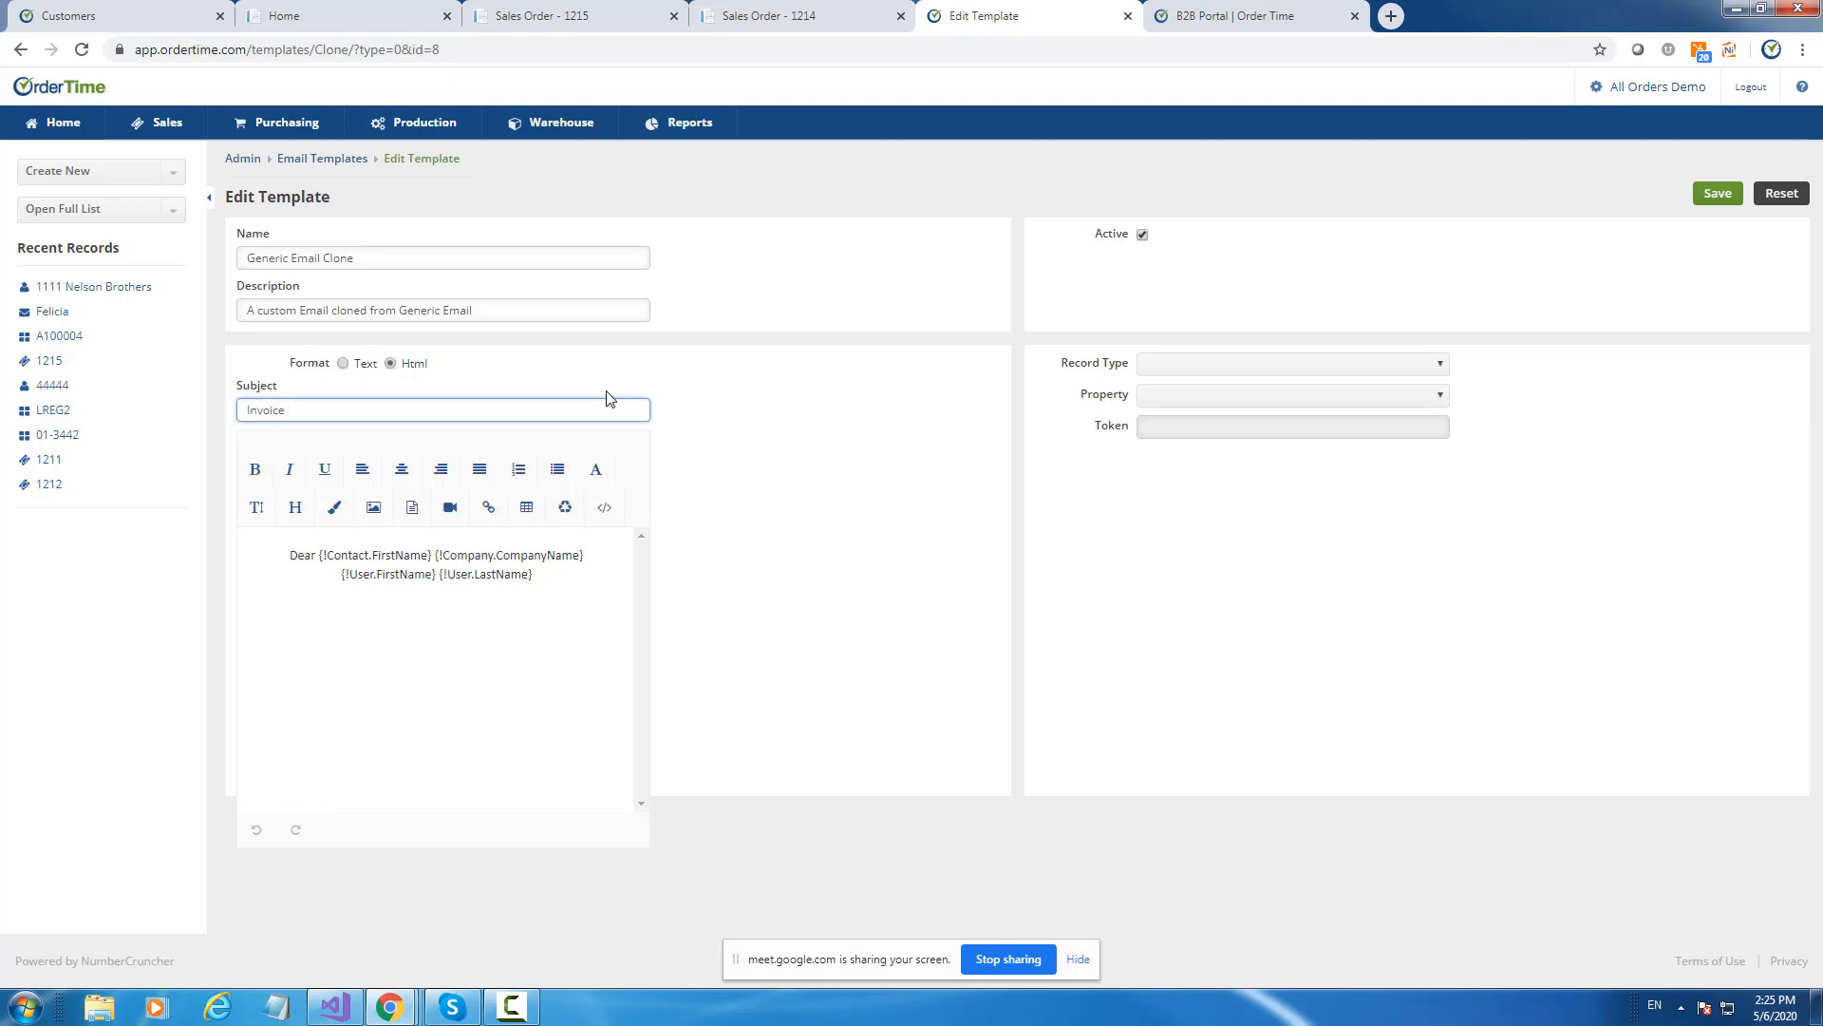
text(#)
Add the Ship Doc No. token so the subject reads 'Invoice # {!ShipDoc.DocNo}'.
click(1178, 364)
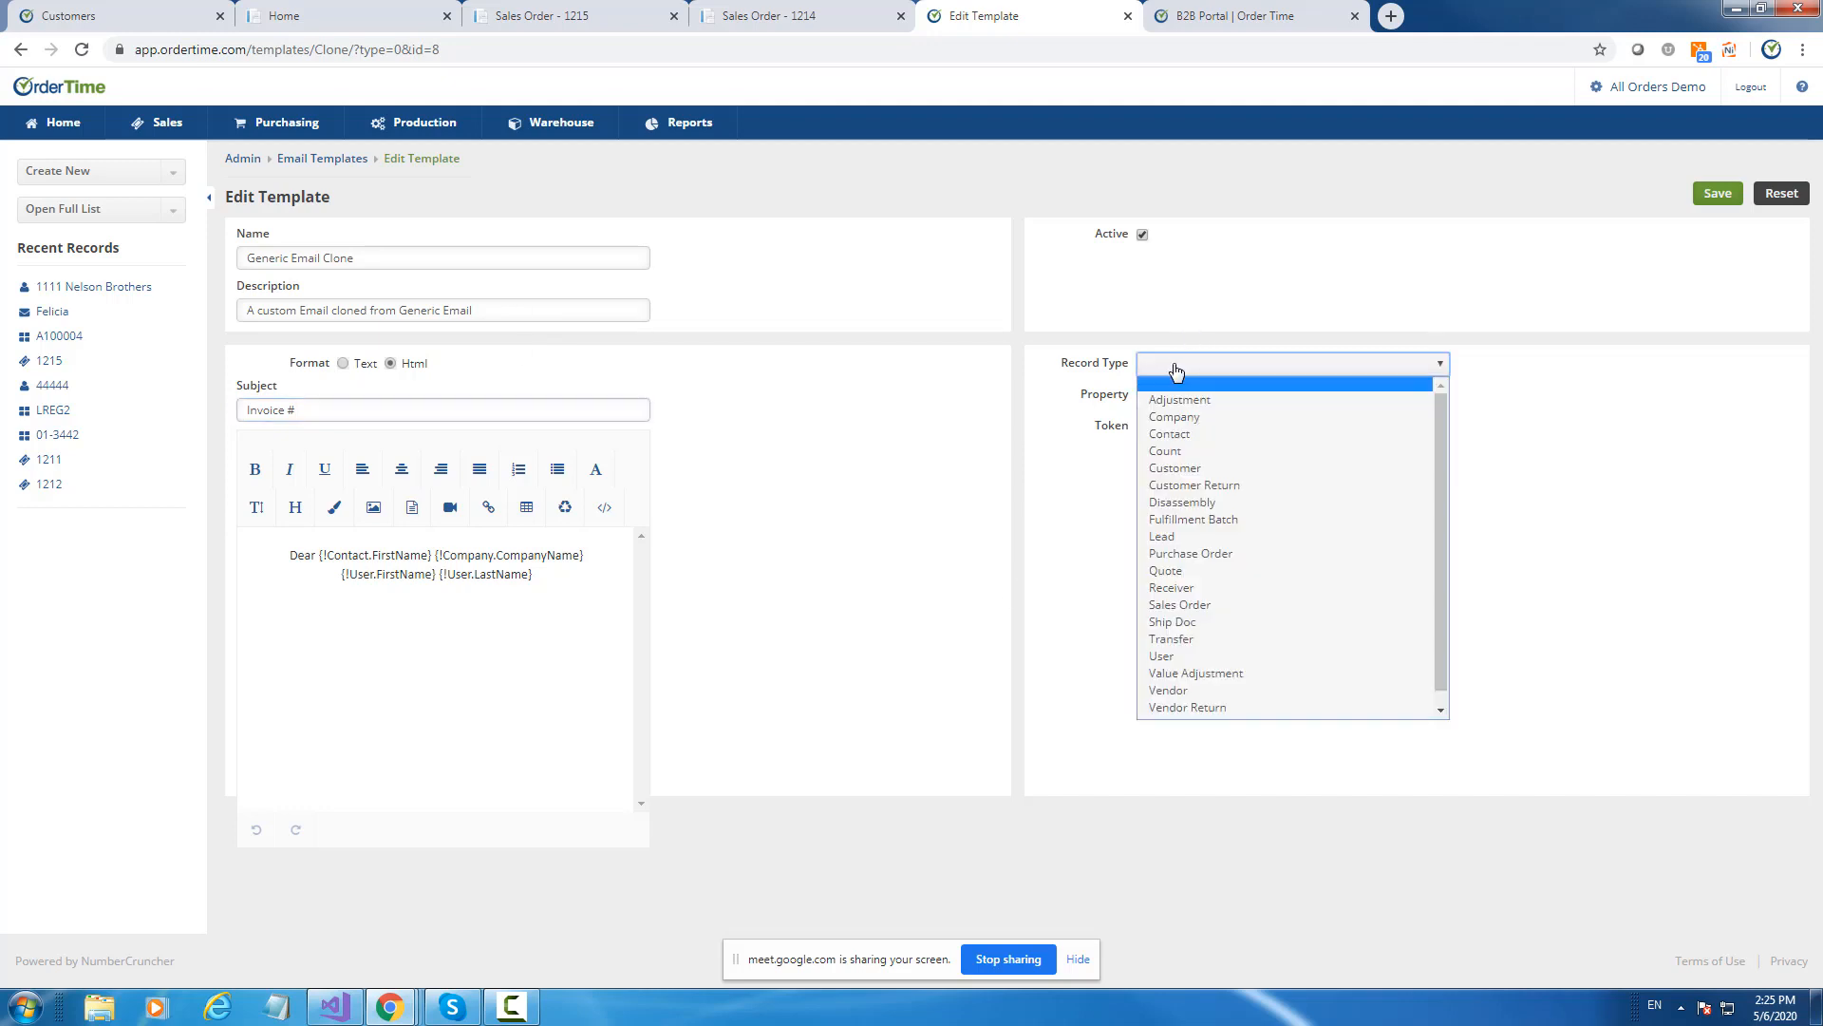
click(1222, 621)
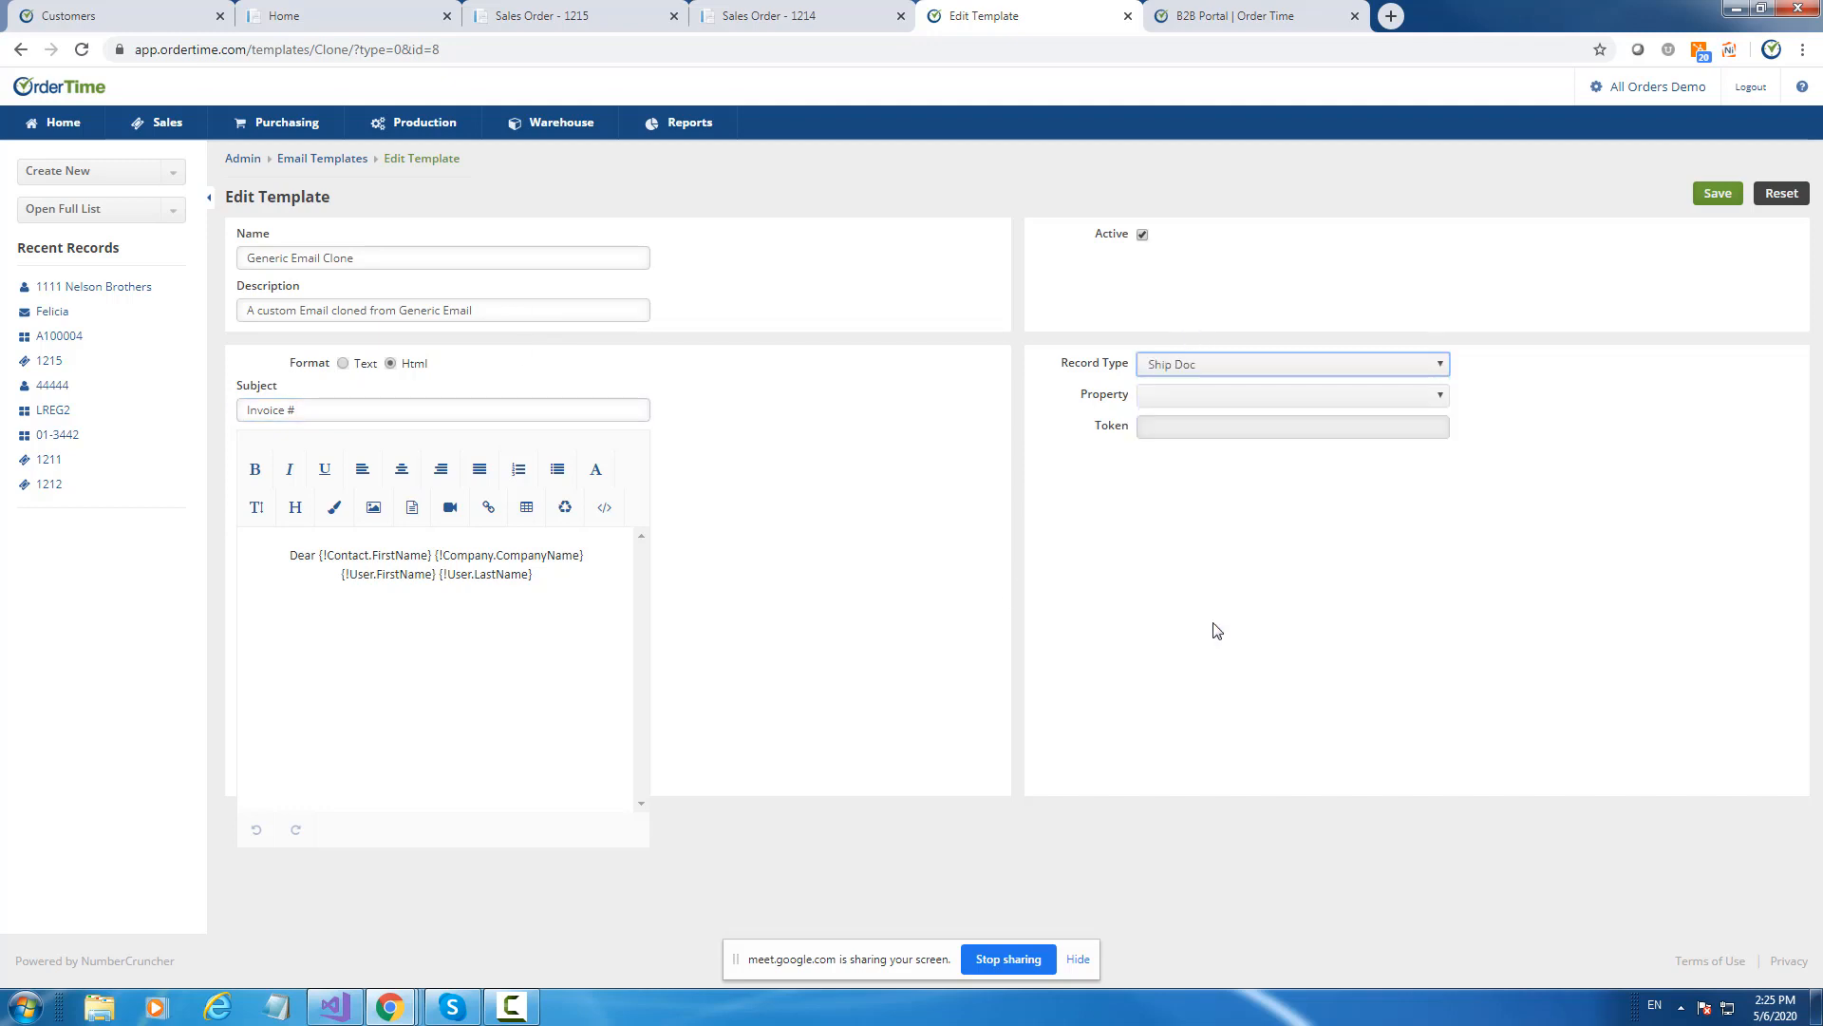
click(1172, 395)
scroll(1303, 608, down, 2)
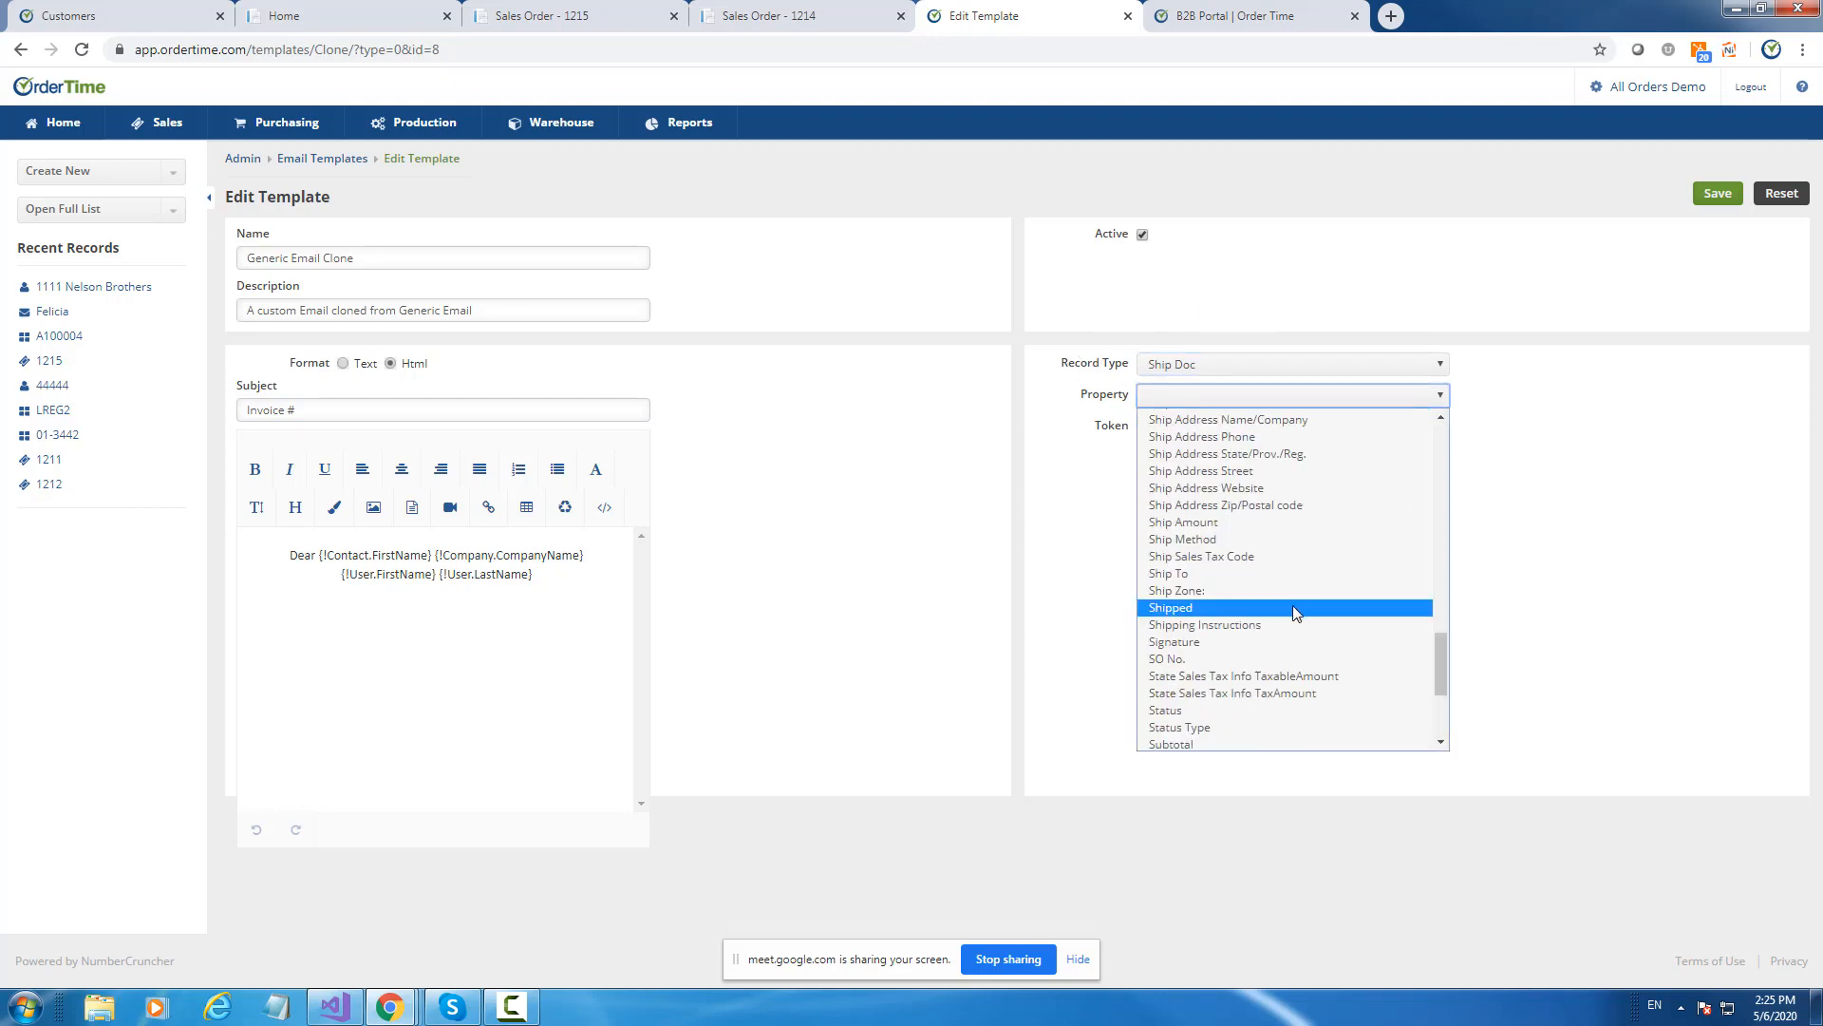
scroll(1296, 609, down, 3)
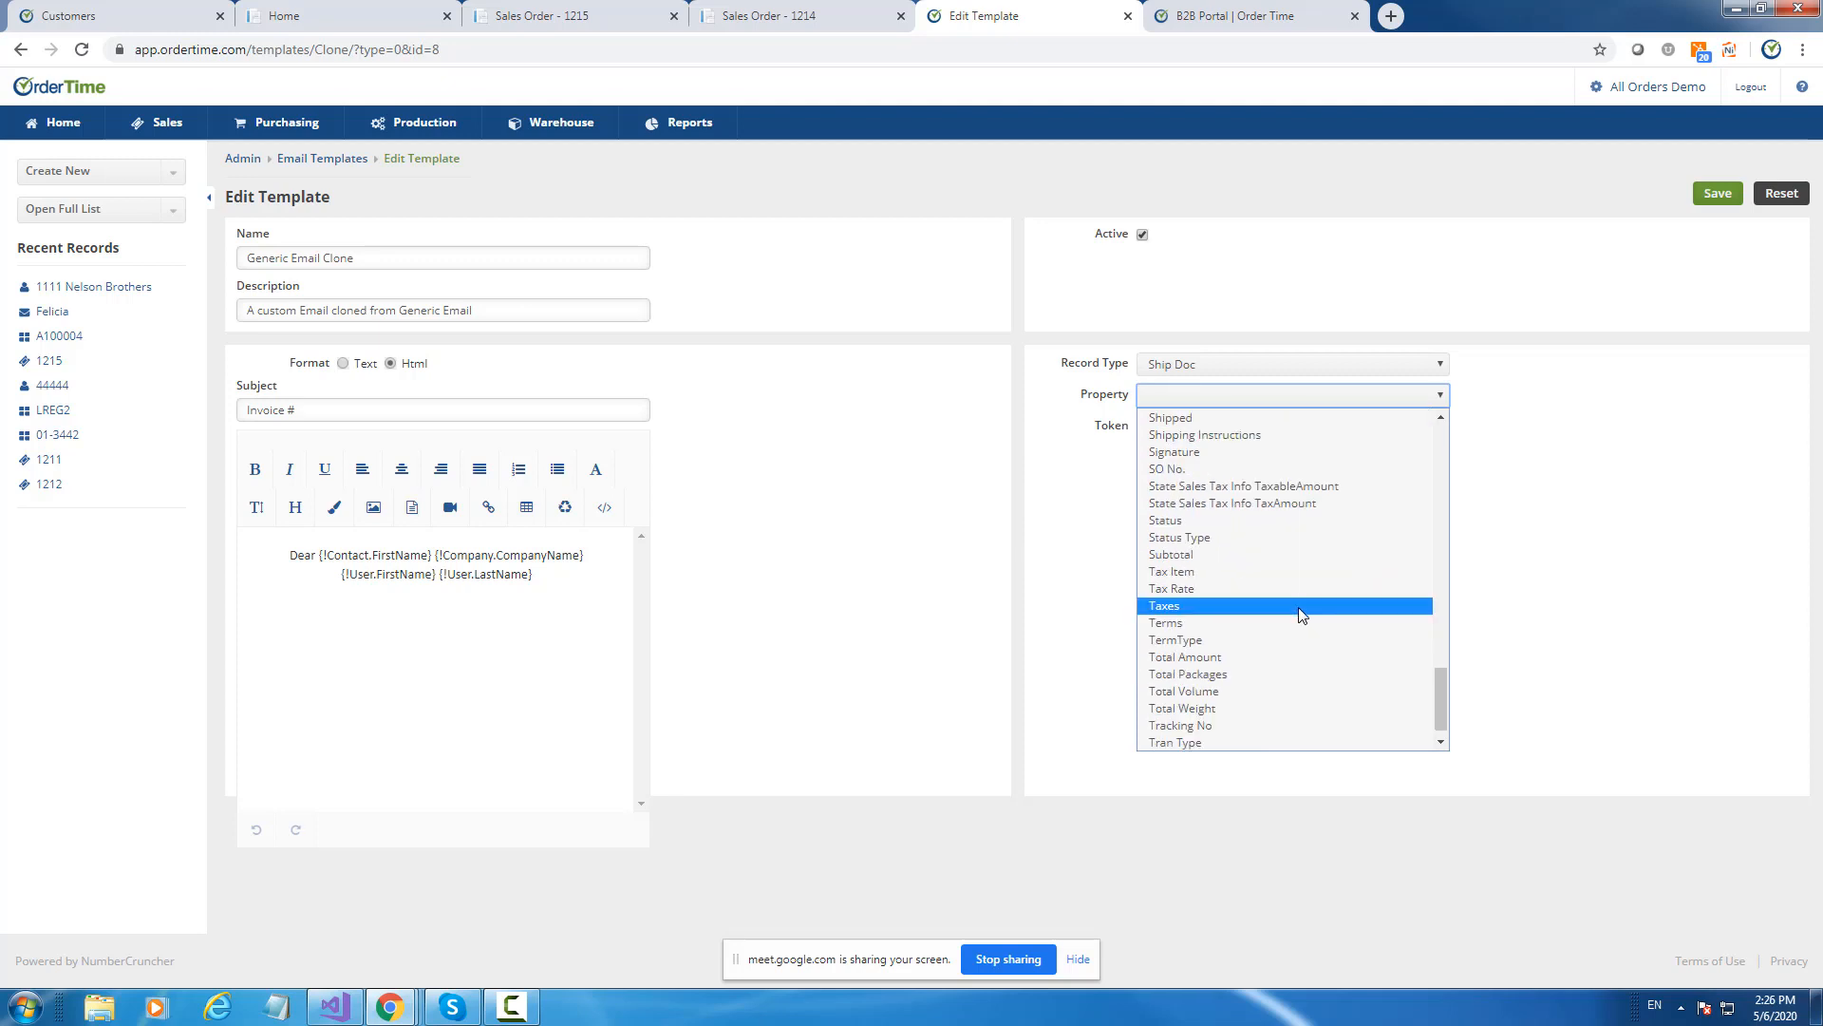
scroll(1297, 607, up, 3)
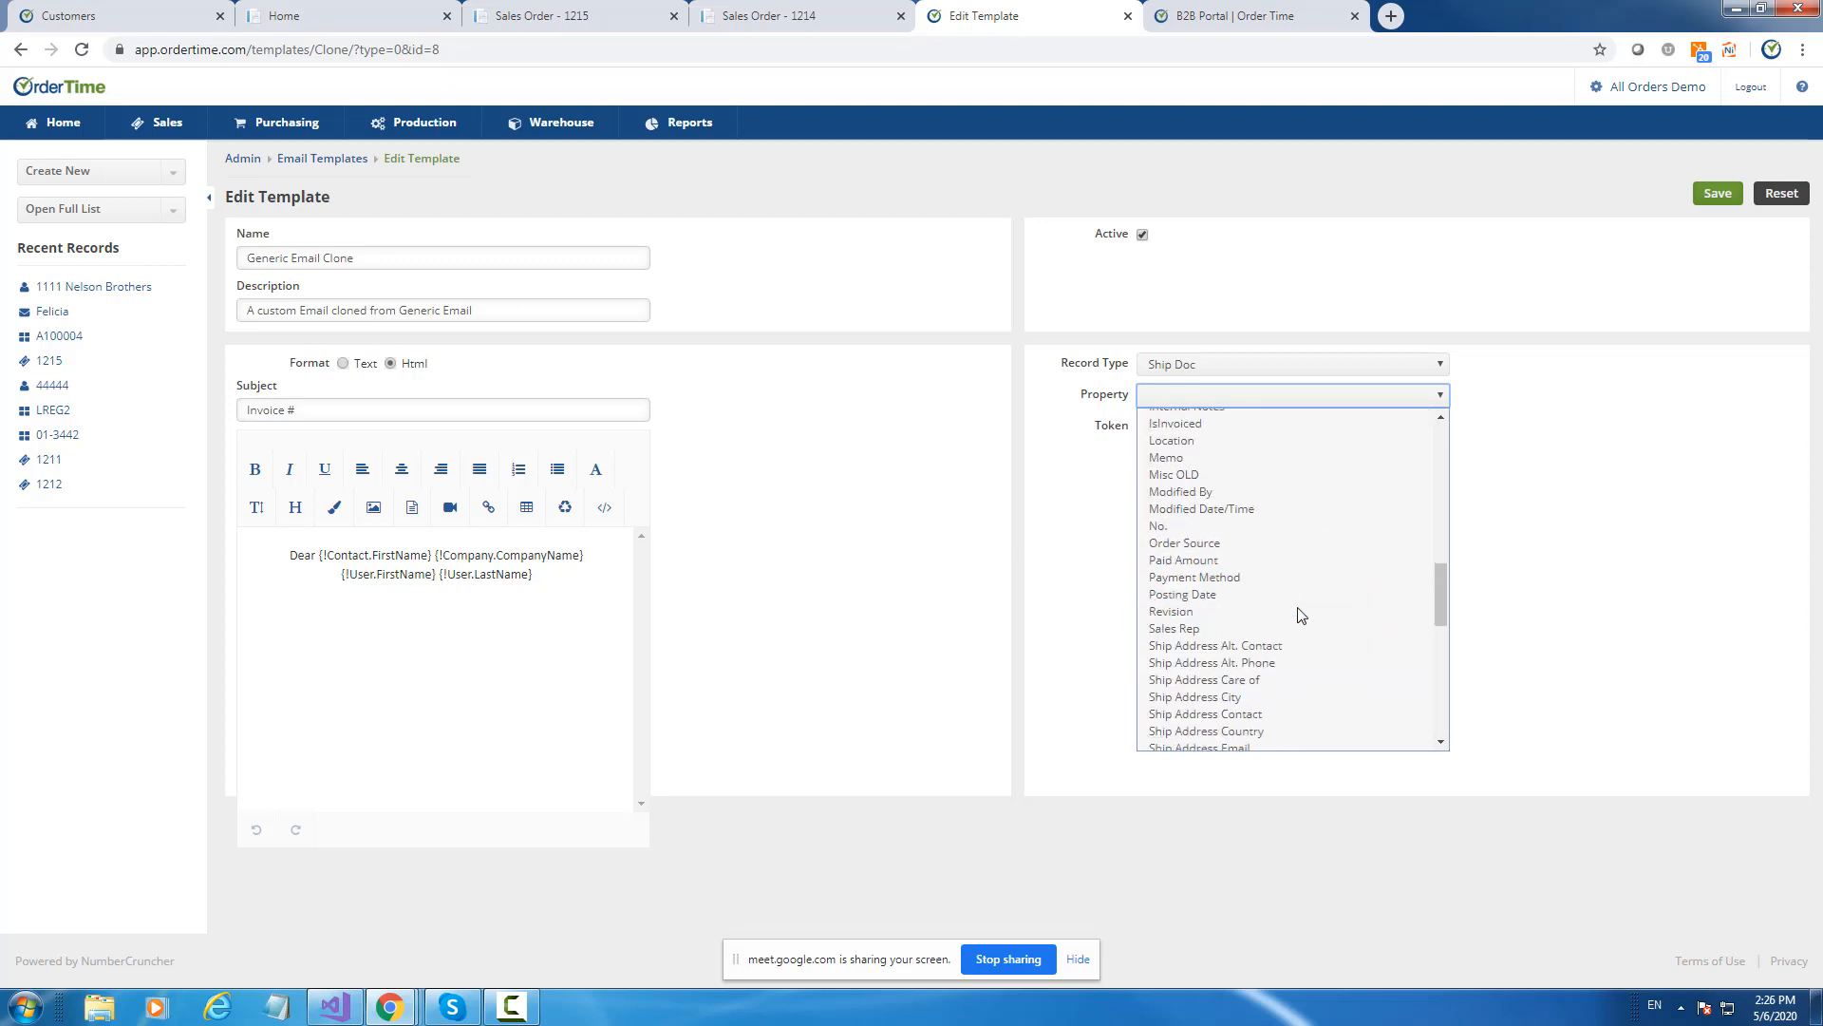
click(1196, 525)
click(1187, 427)
drag(1181, 425, 389, 414)
Left-align the message body and move the company and user names to a new line.
click(460, 781)
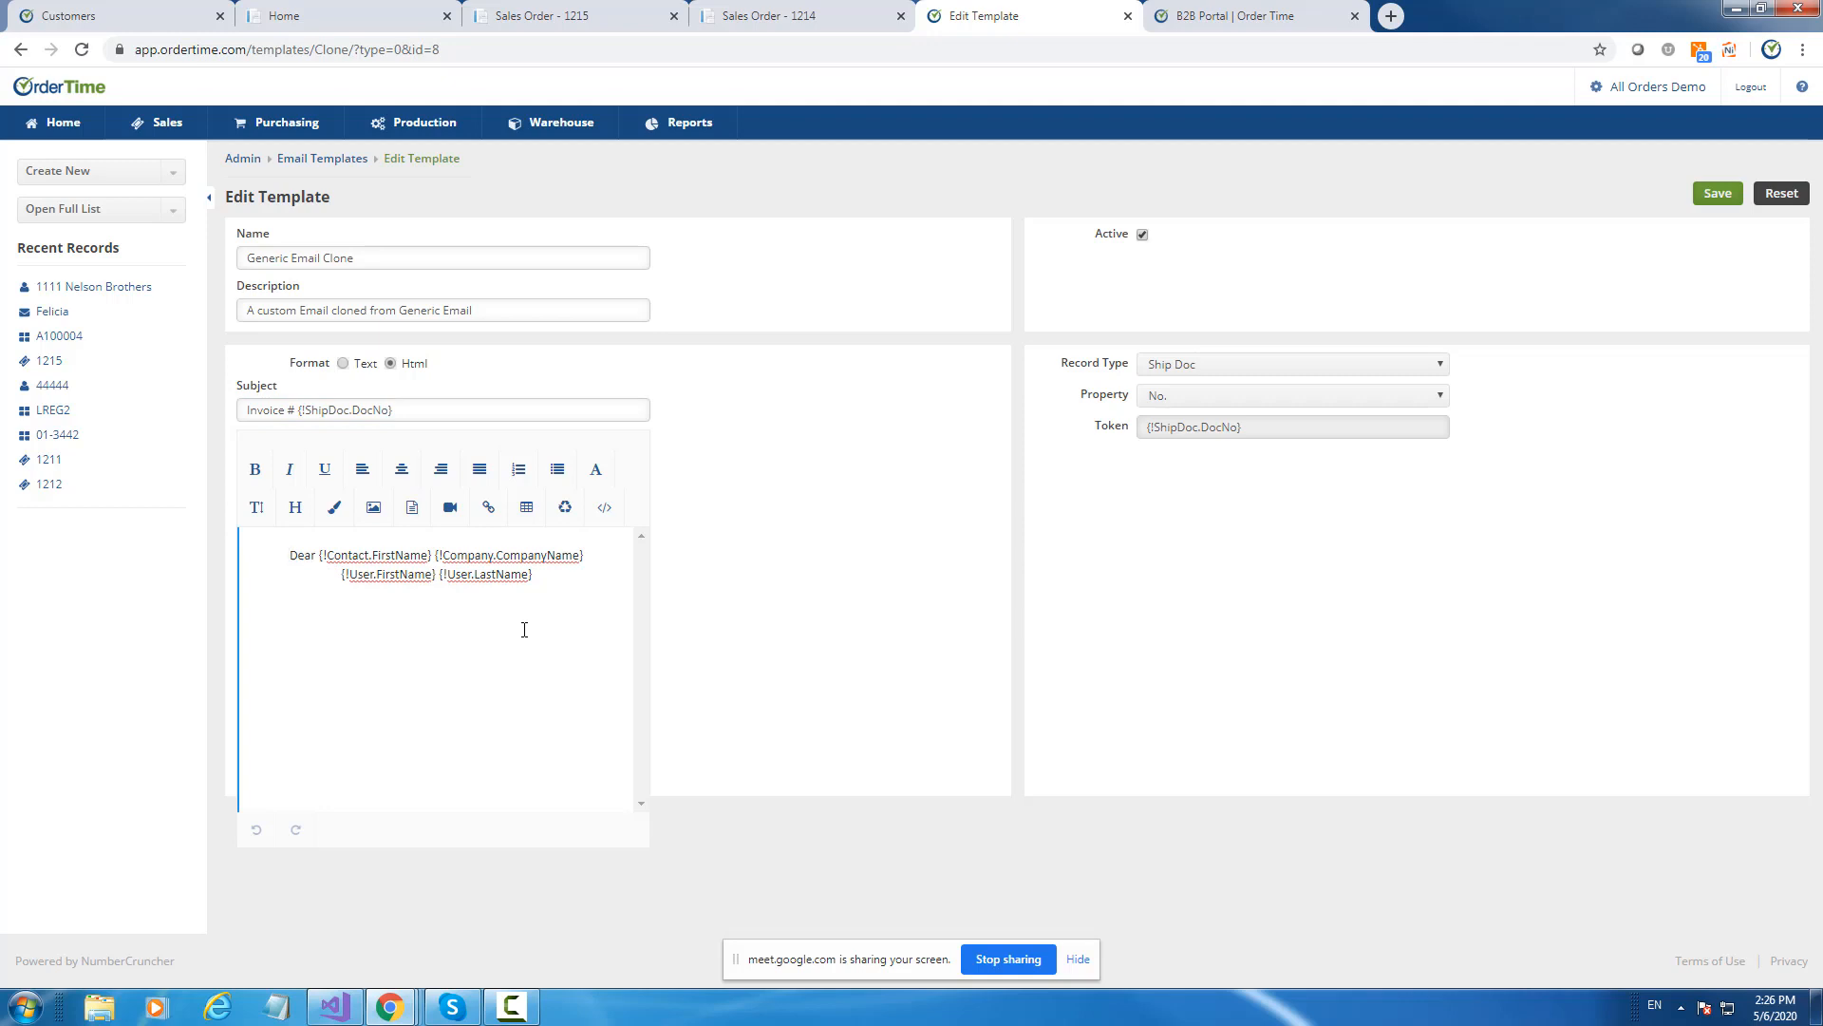
click(363, 471)
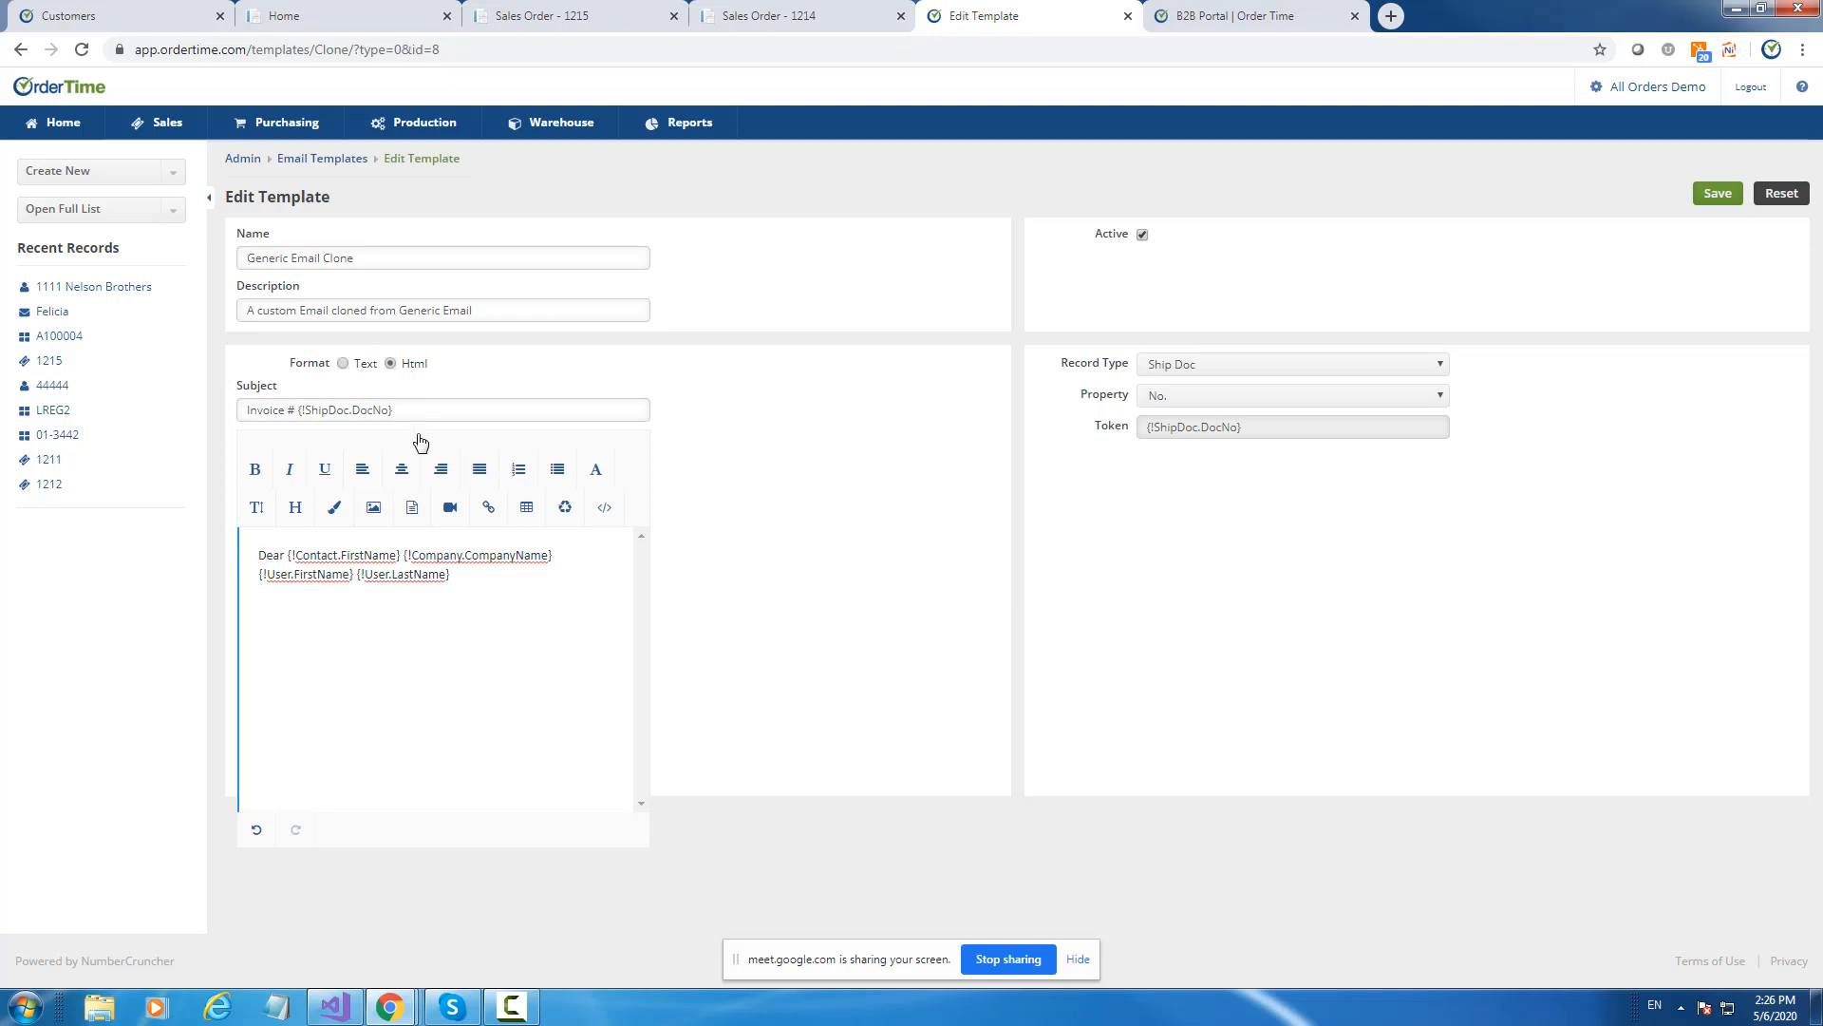
click(406, 554)
key(Return)
key(Return)
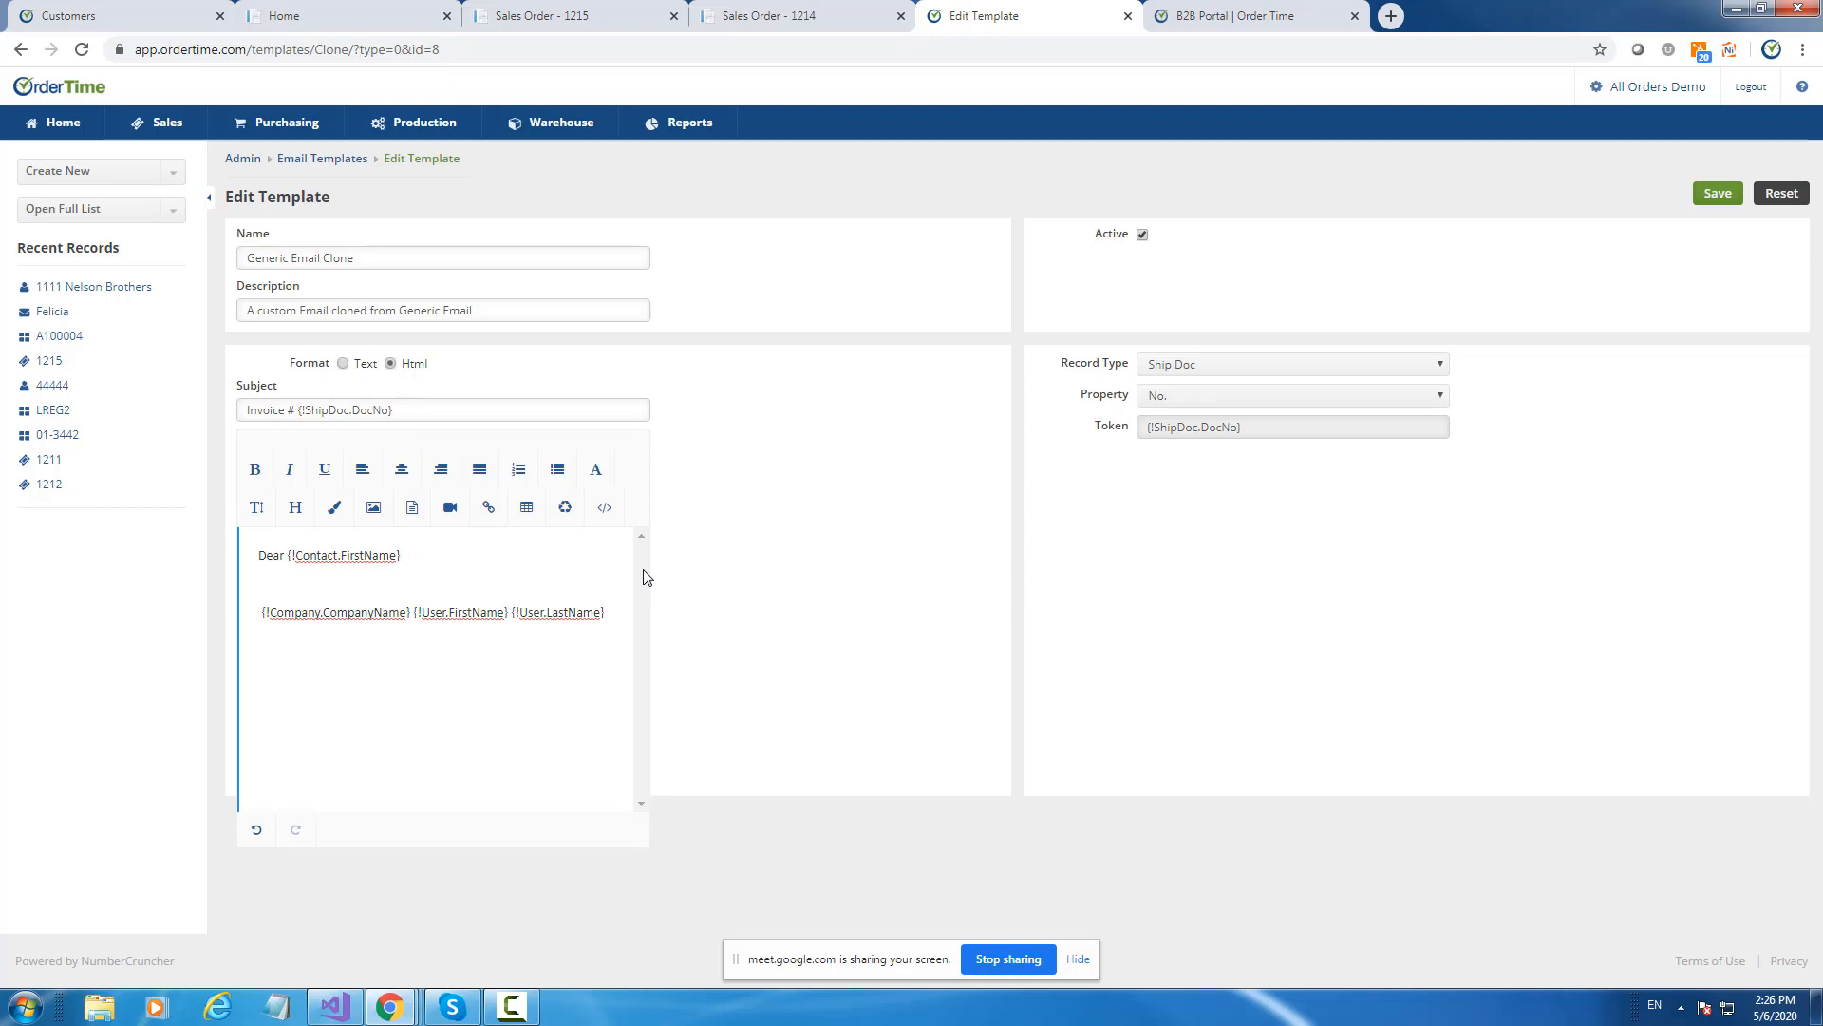
Insert the Ship Doc Bill Address Contact token after 'Dear' in the greeting.
click(1211, 364)
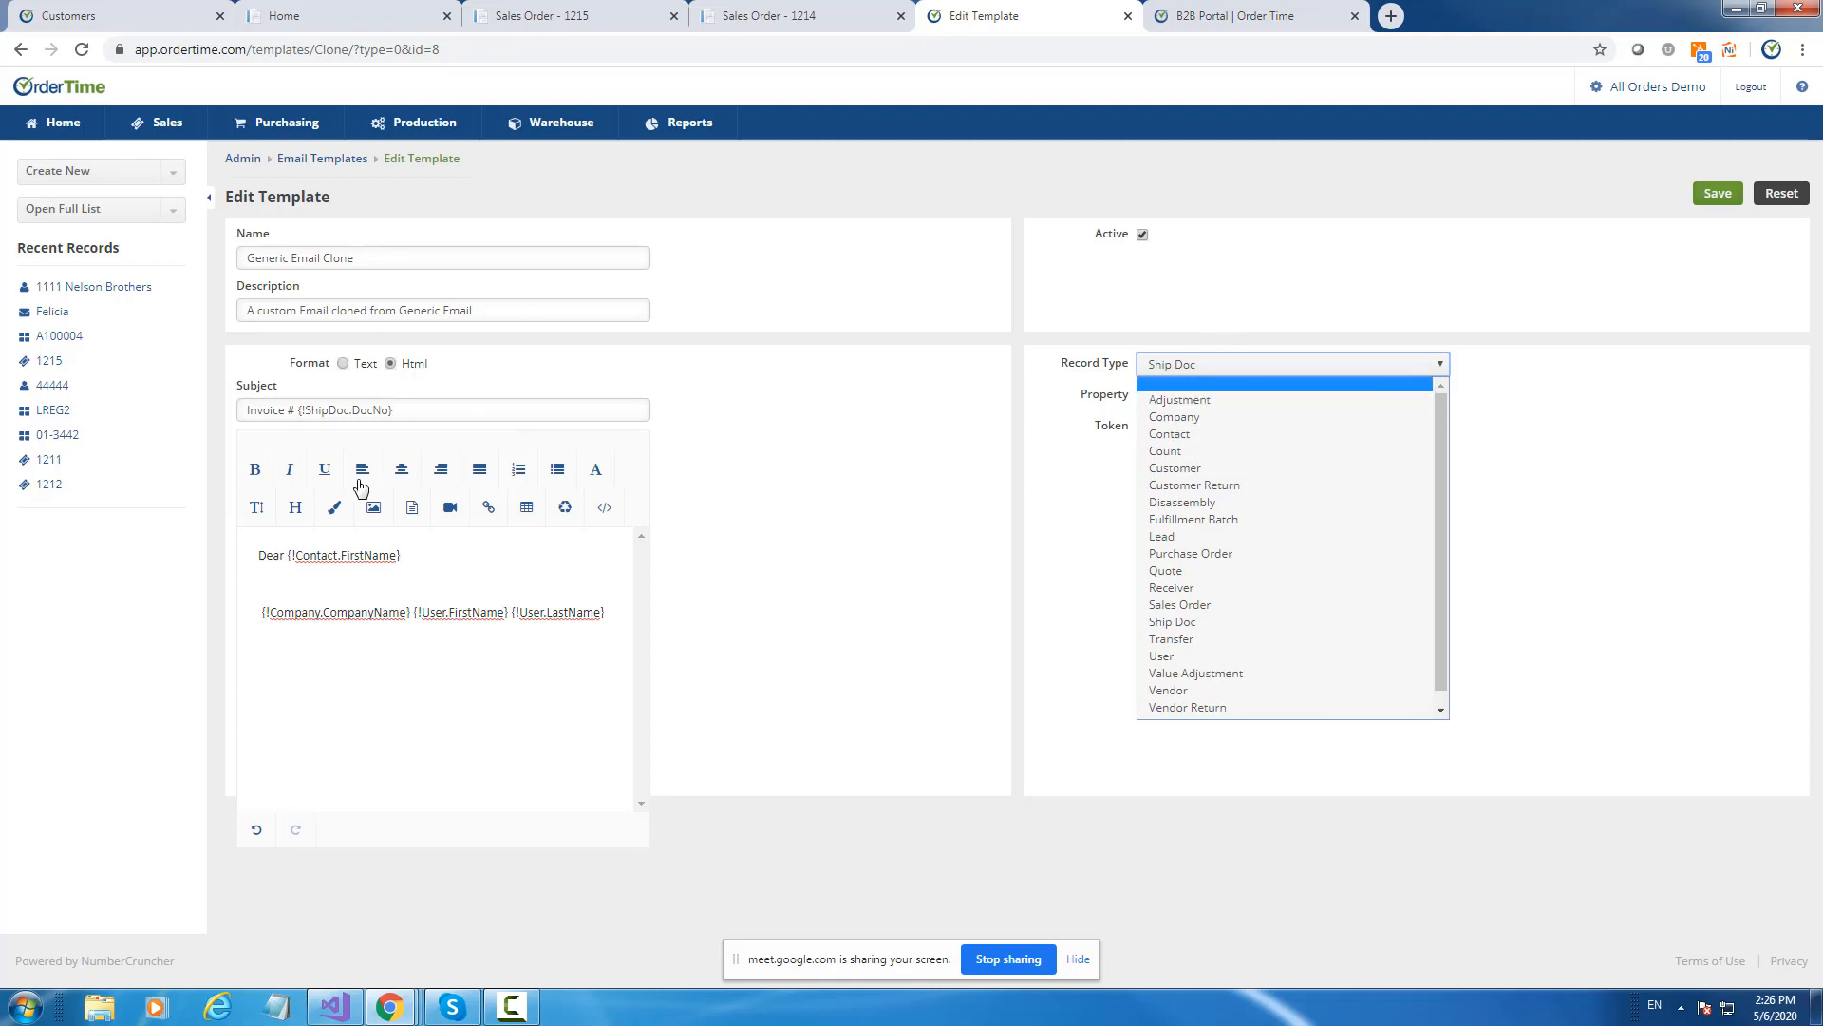
click(457, 556)
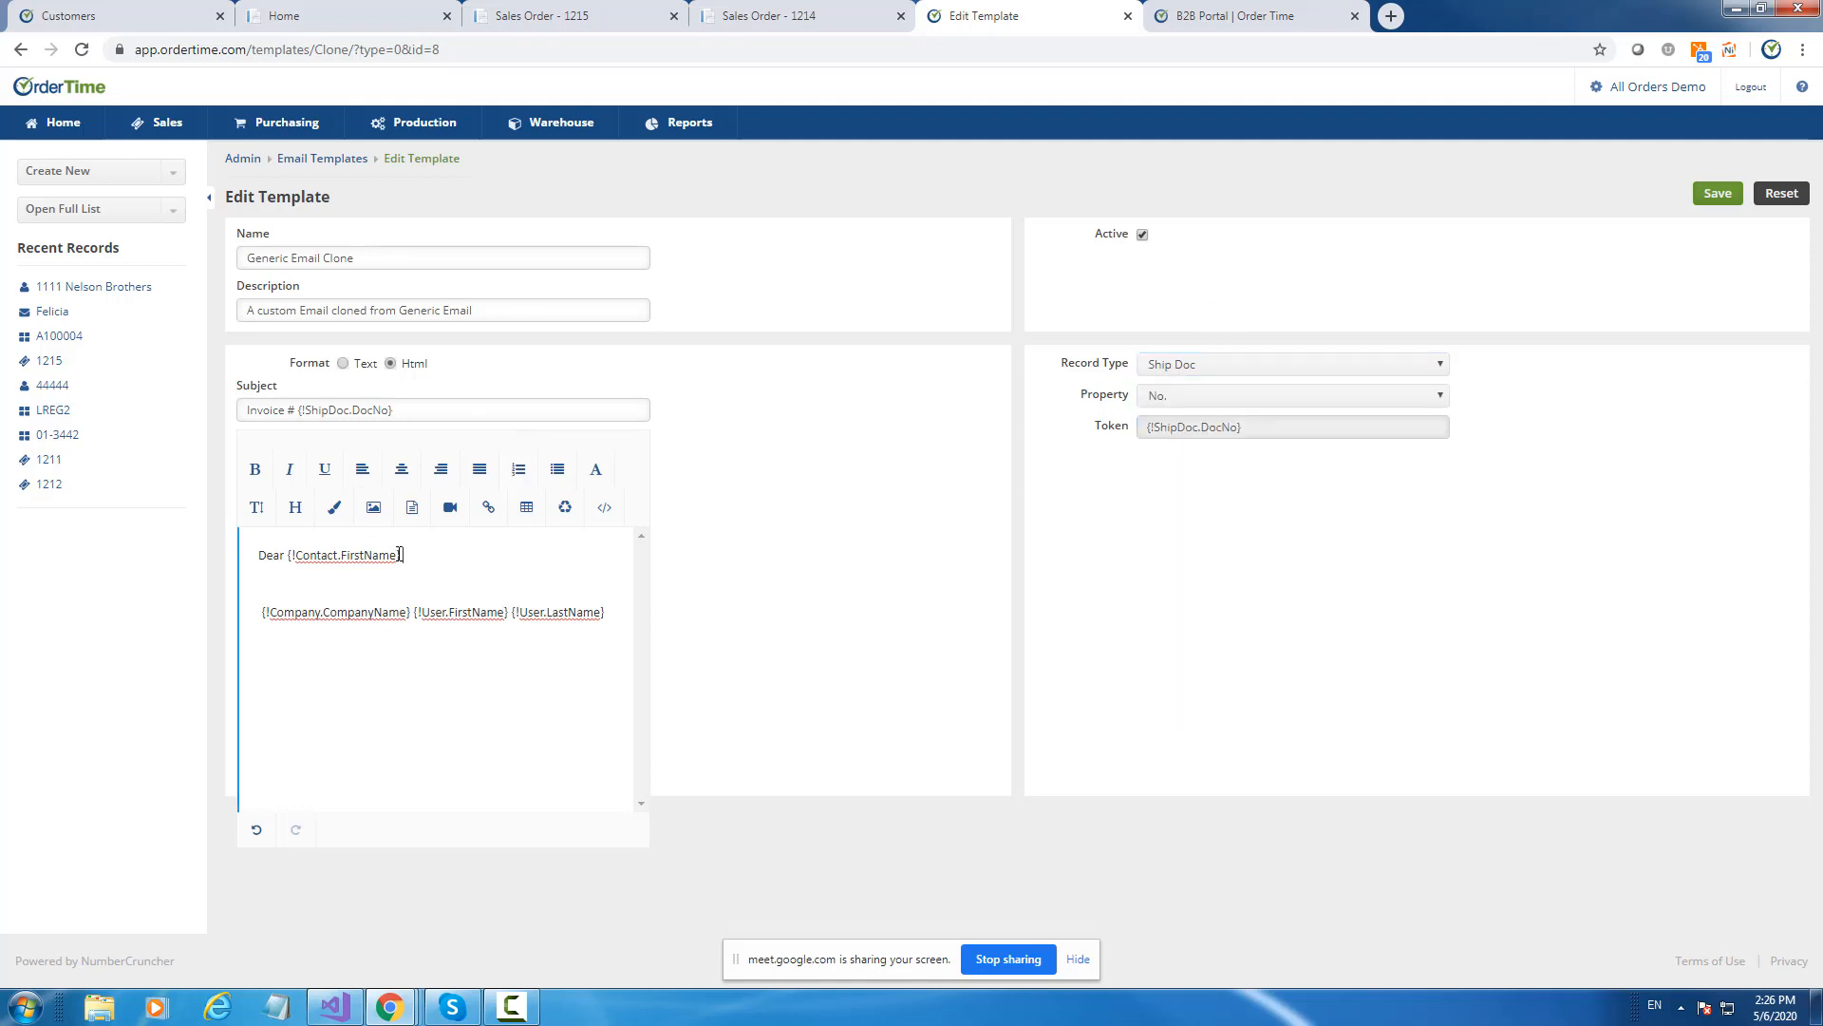
click(1194, 405)
scroll(1384, 530, up, 10)
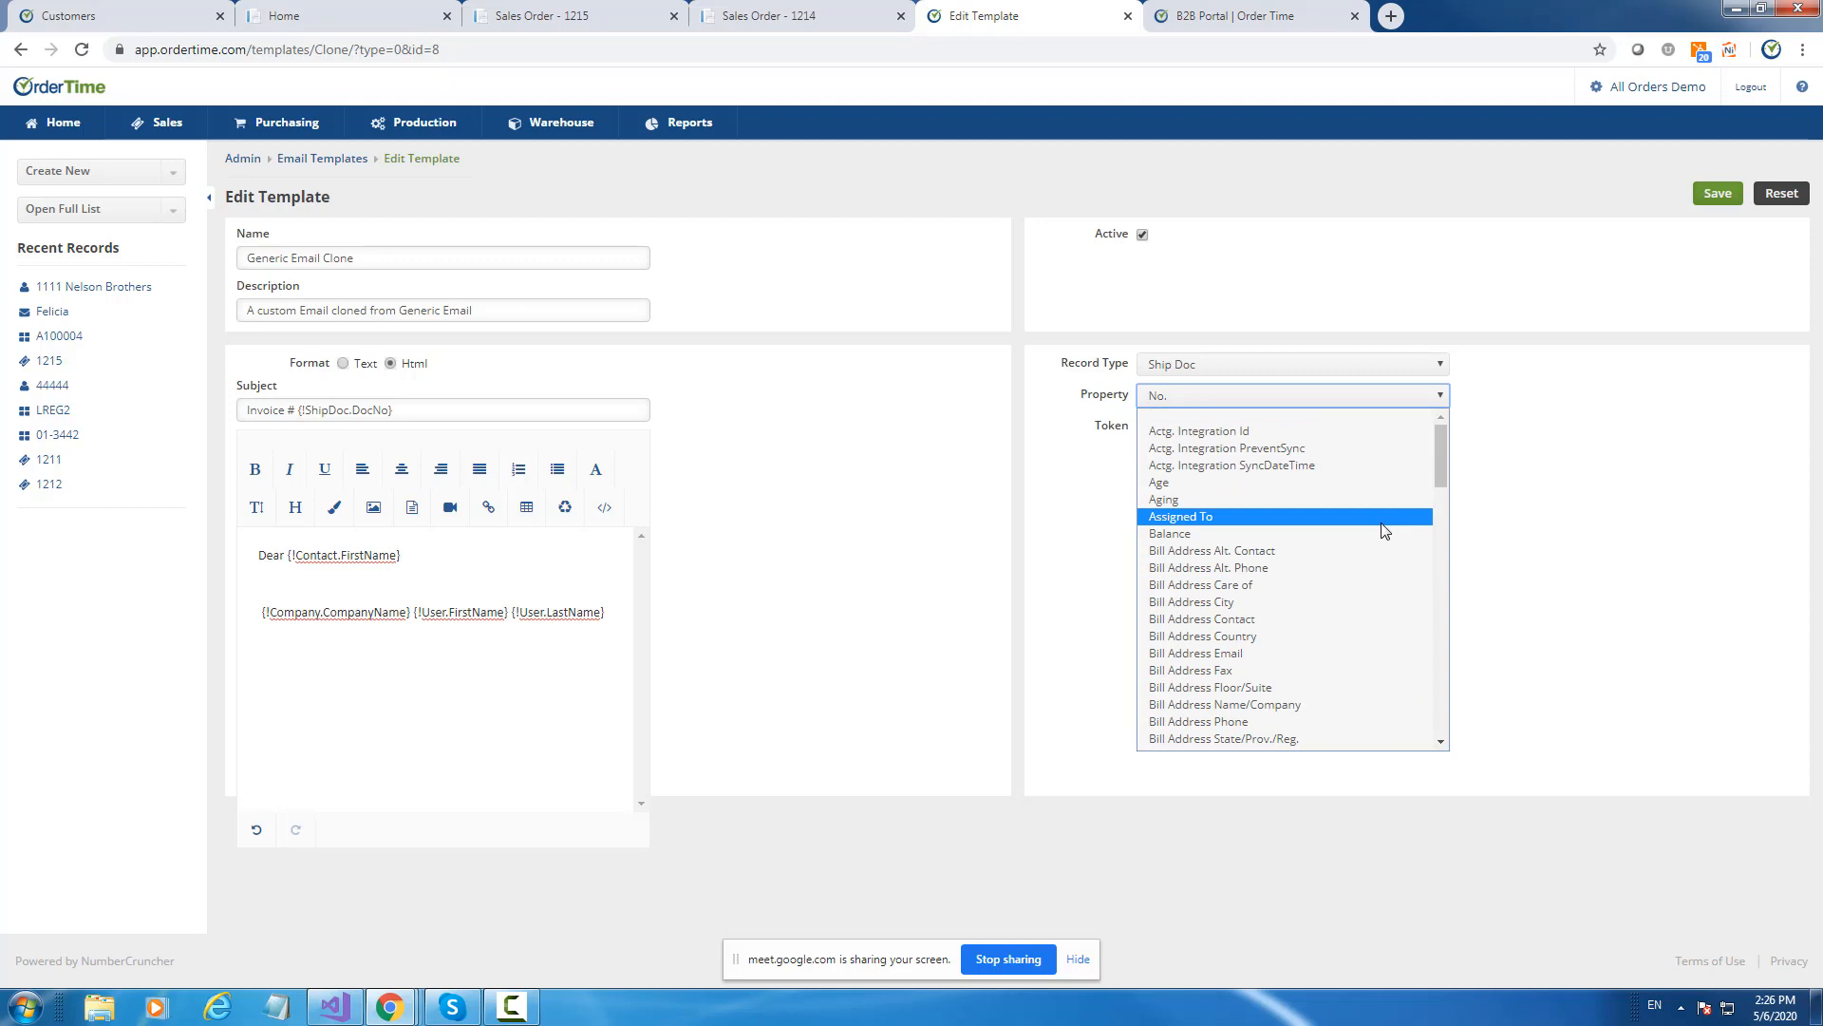
scroll(1376, 527, down, 3)
scroll(1294, 512, up, 3)
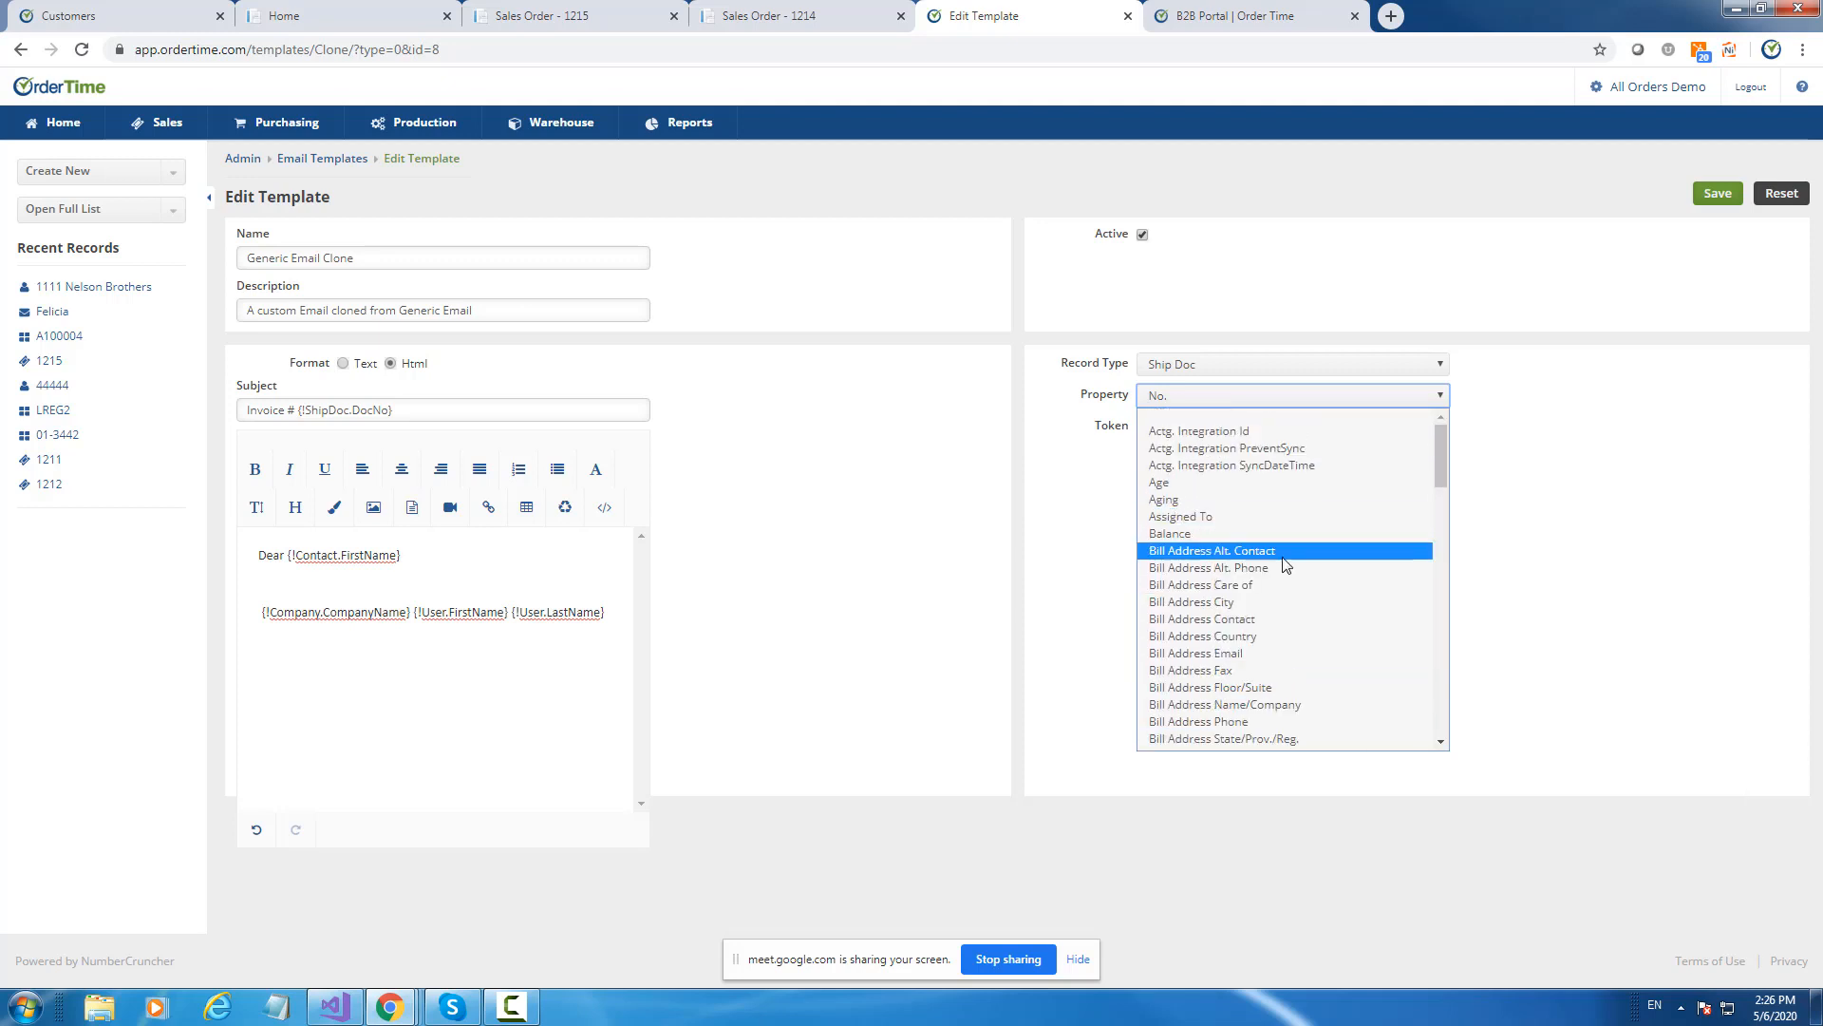
click(1254, 619)
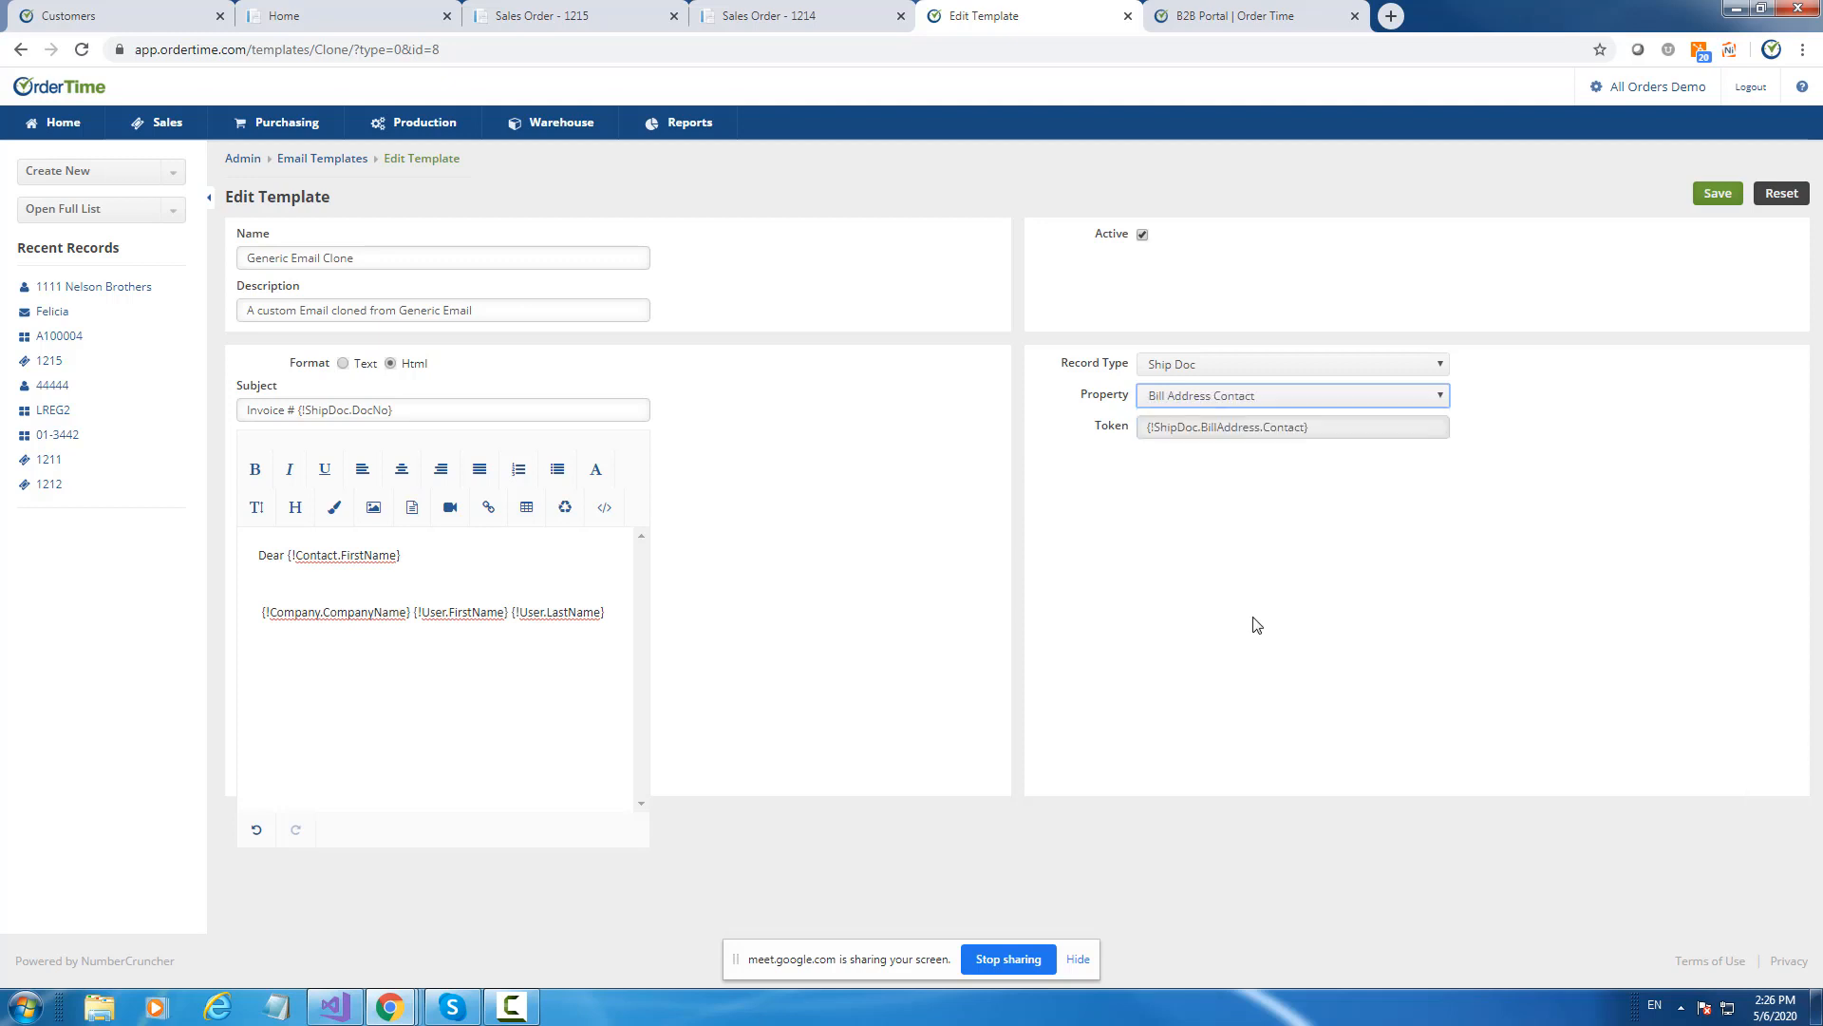
click(1199, 405)
click(871, 475)
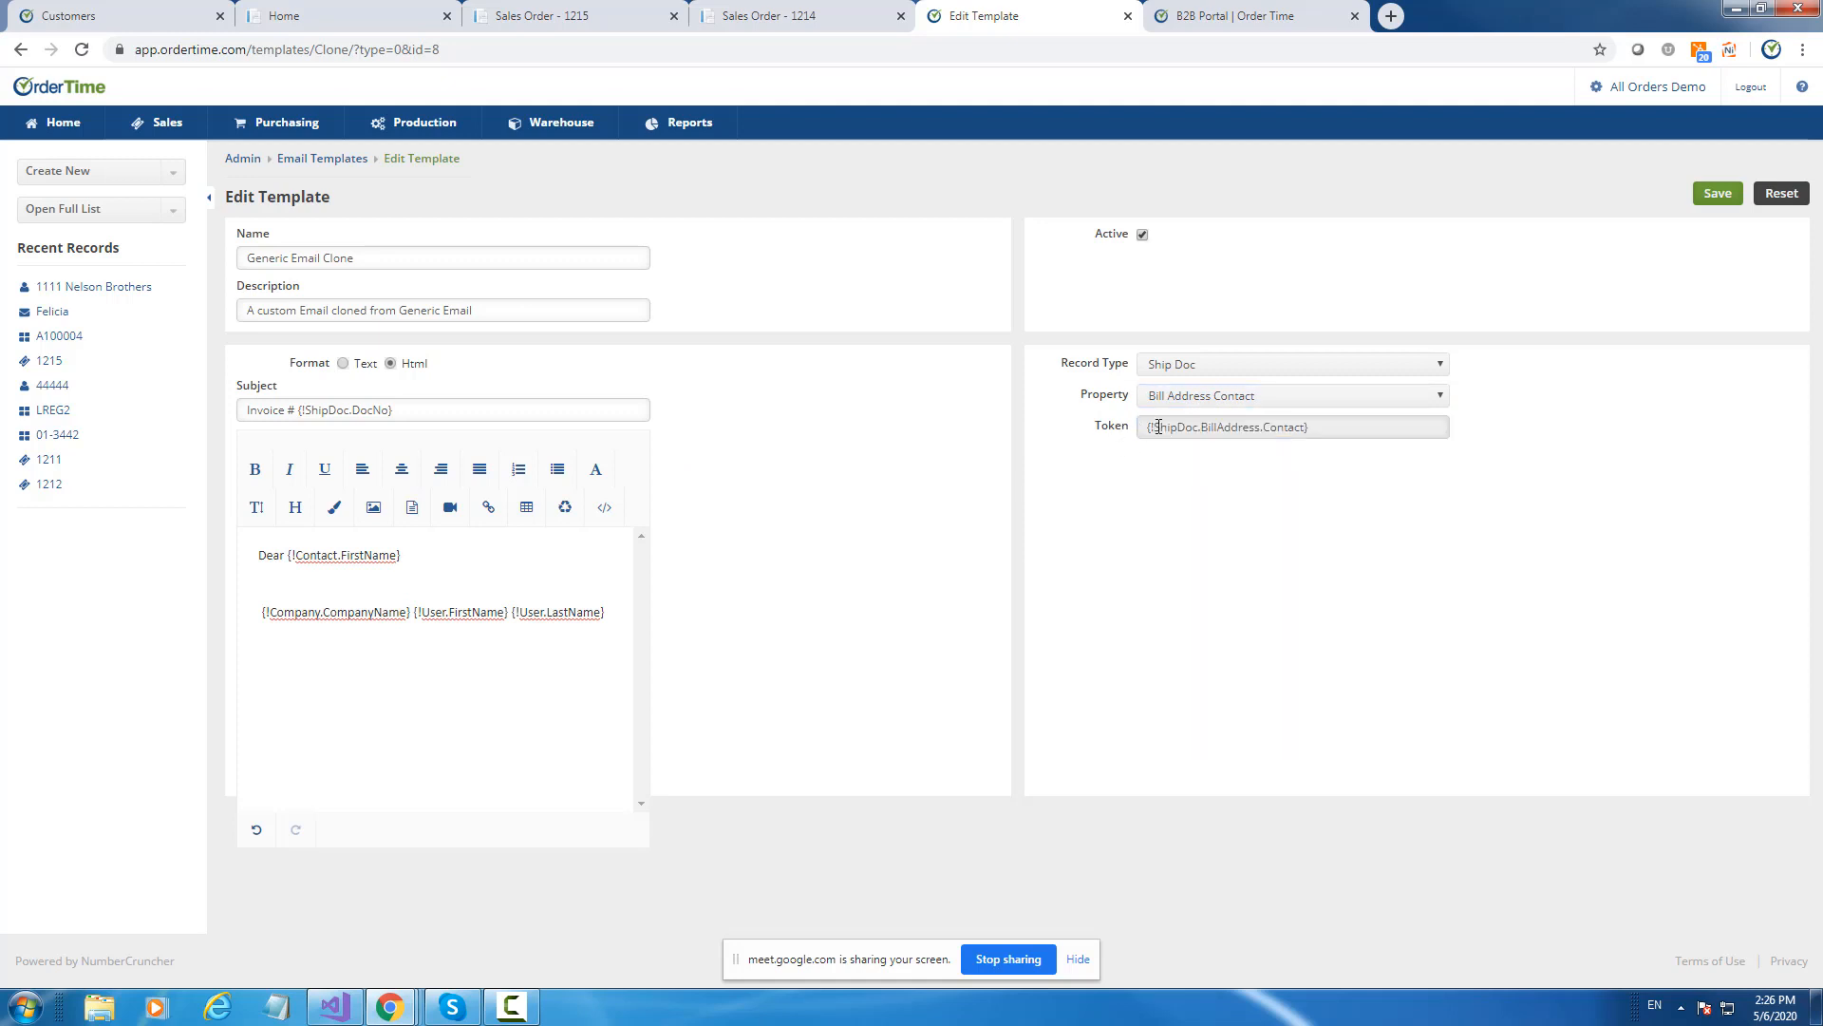
drag(1159, 426, 293, 556)
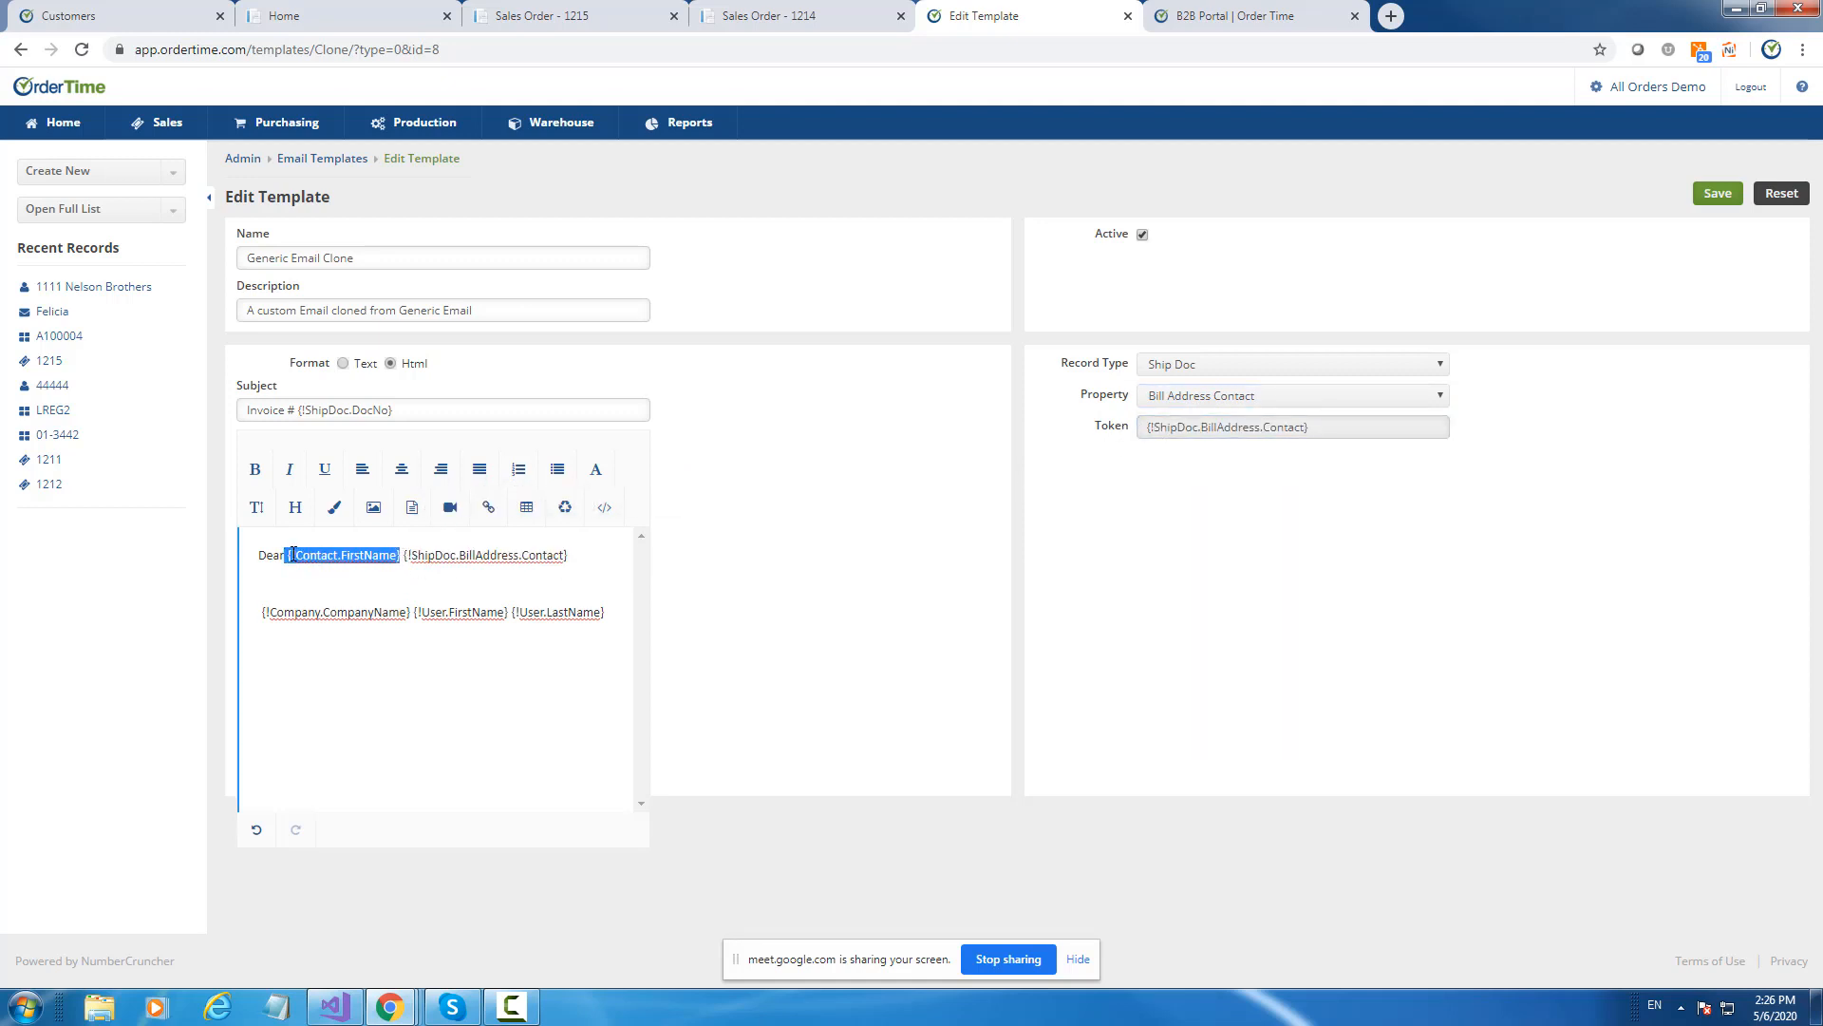
Replace the first-name token with a line: enclosed please find invoice {!ShipDoc.DocNo} related to your PO #.
key(Delete)
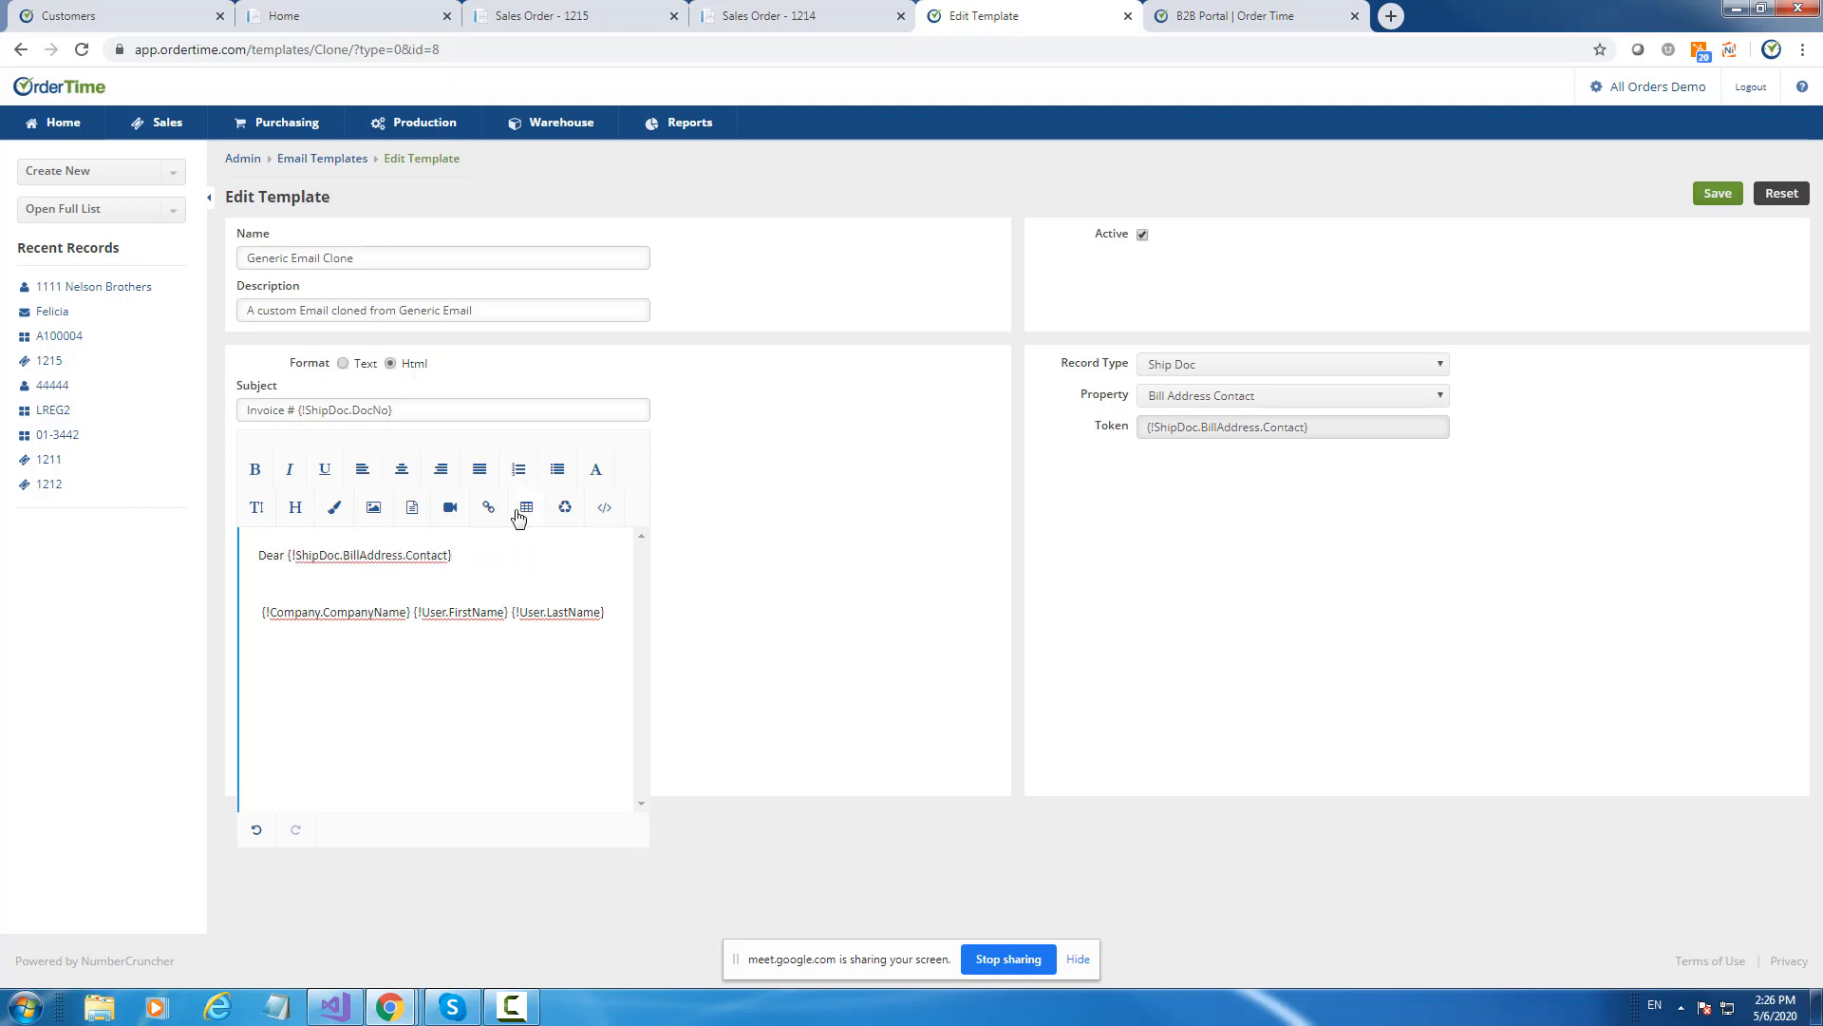
key(Return)
key(Return)
text(Encli)
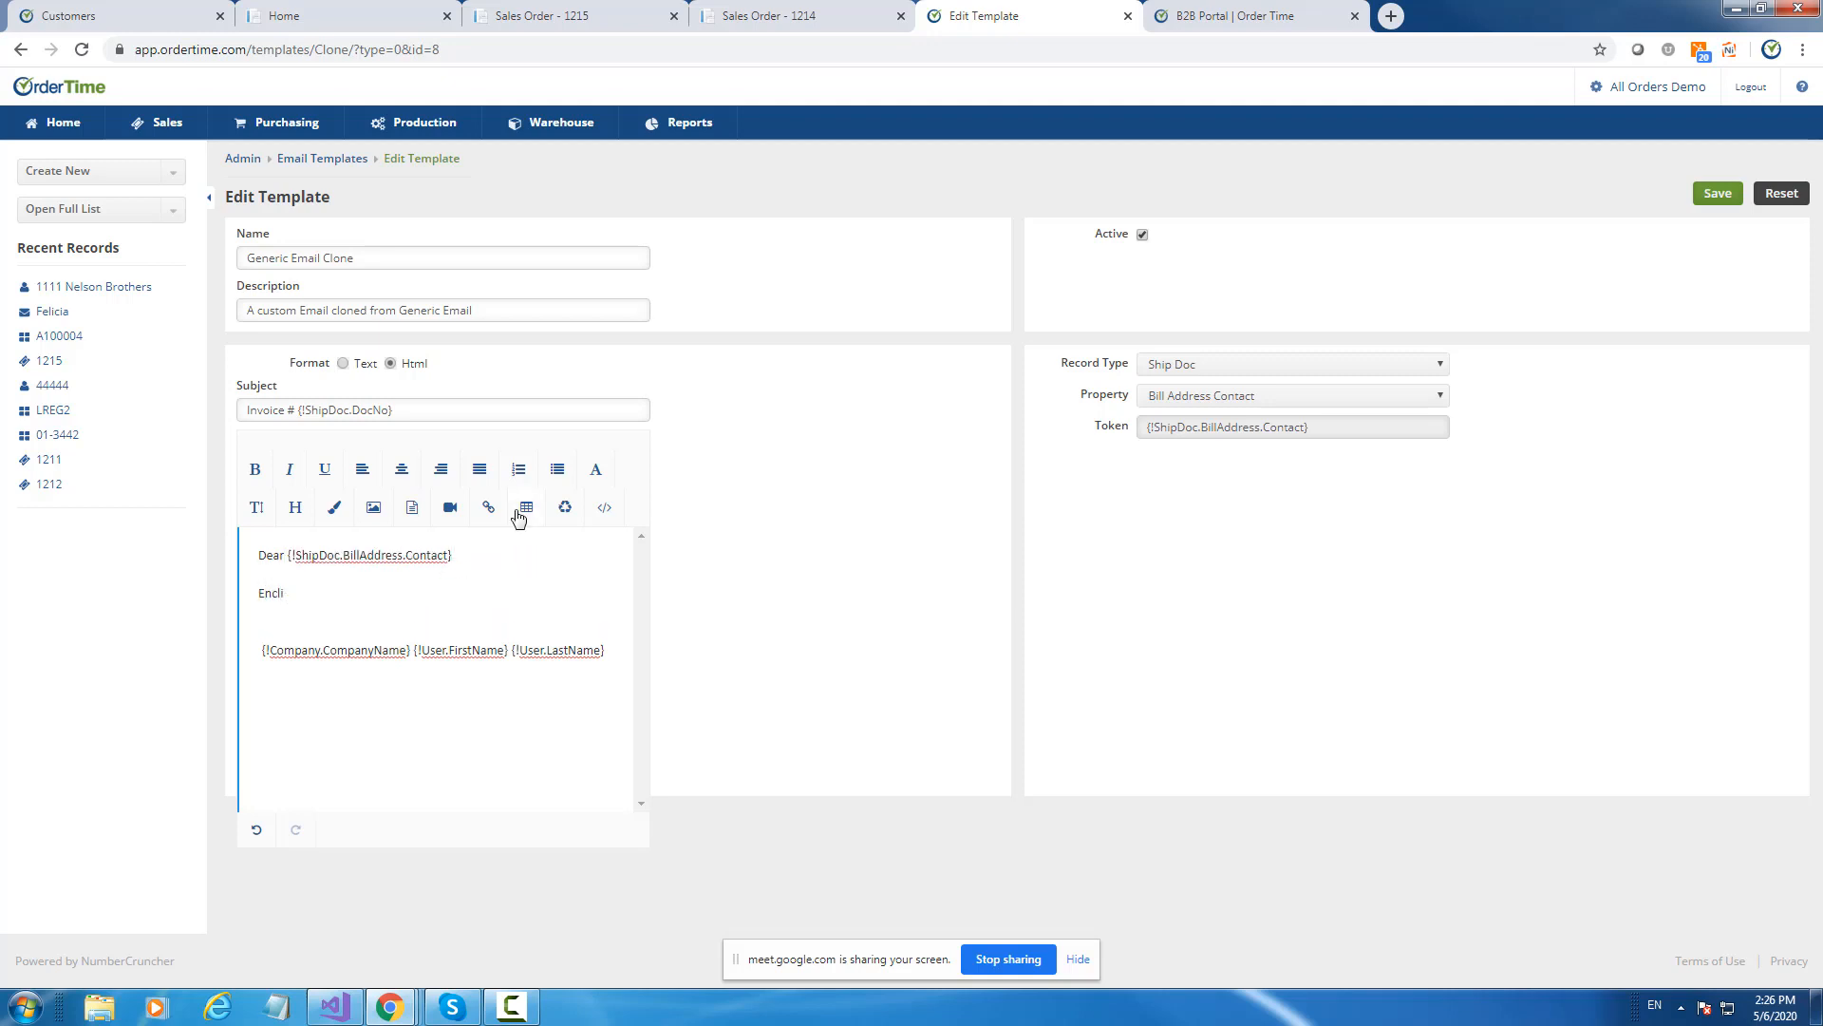
text(oosed please fins invoice)
drag(423, 409, 300, 411)
key(ctrl+c)
click(456, 593)
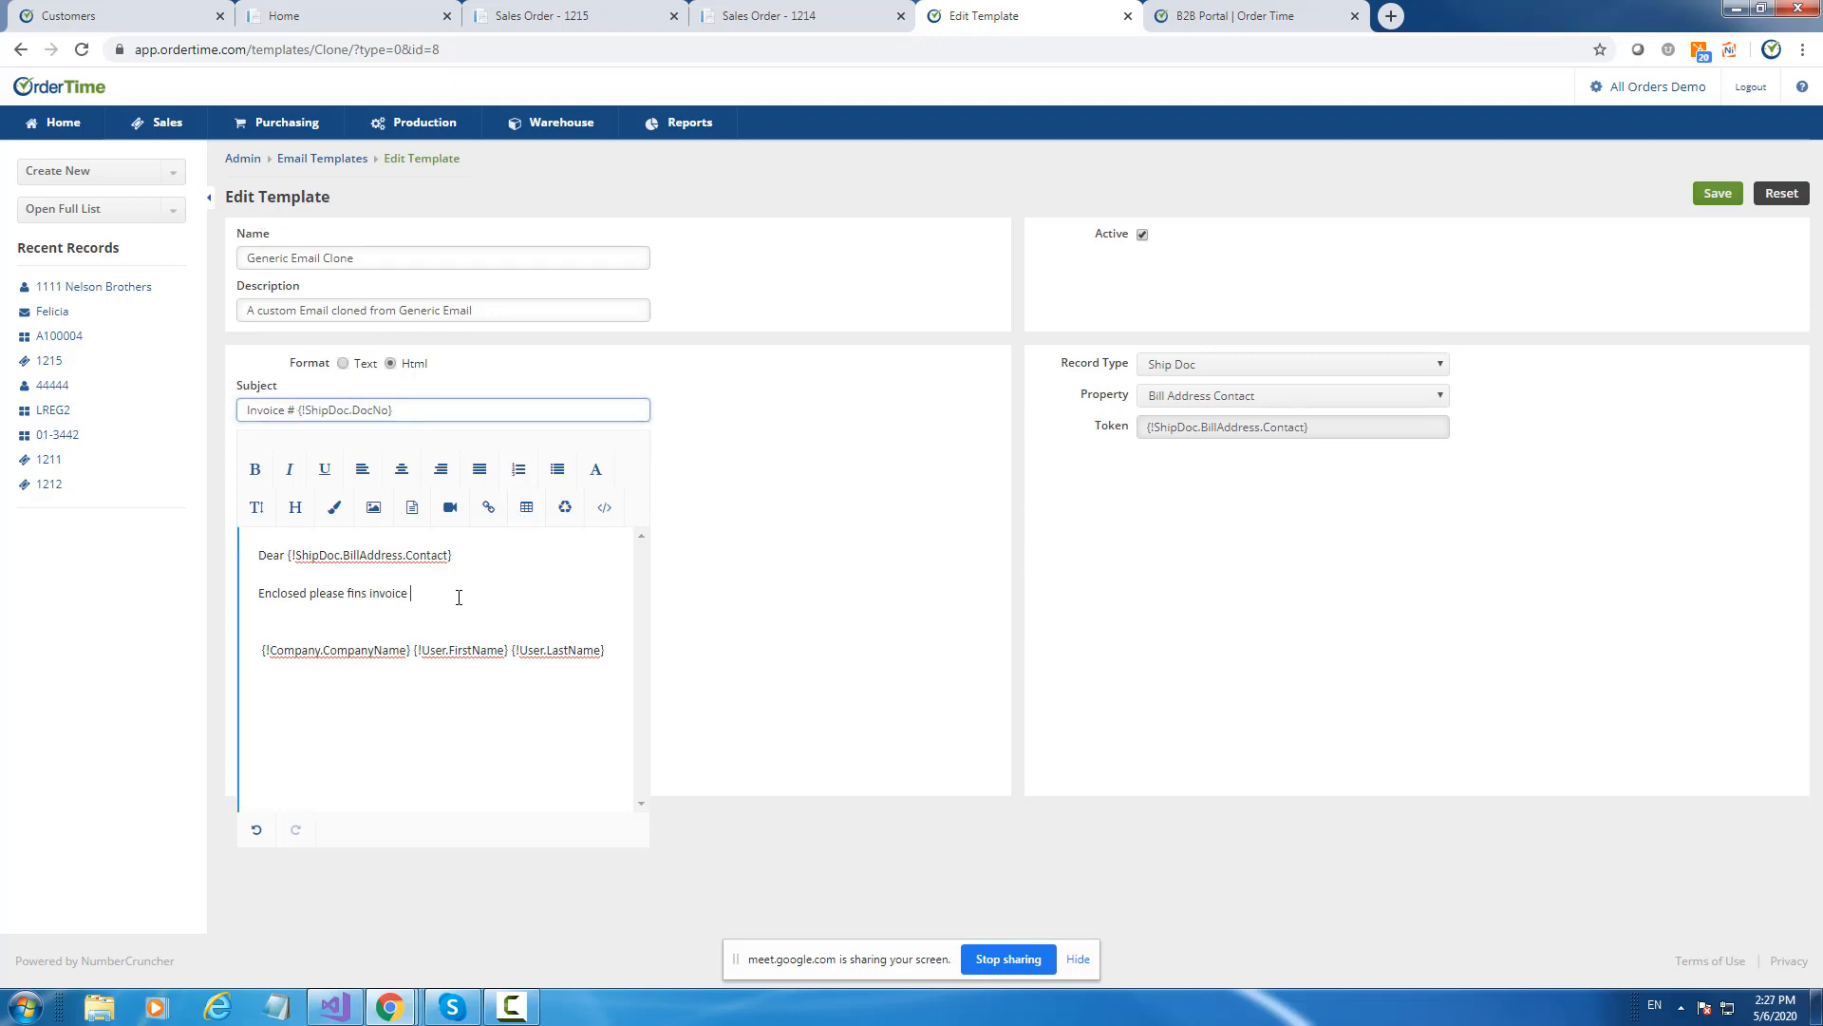
key(ctrl+v)
text(rela)
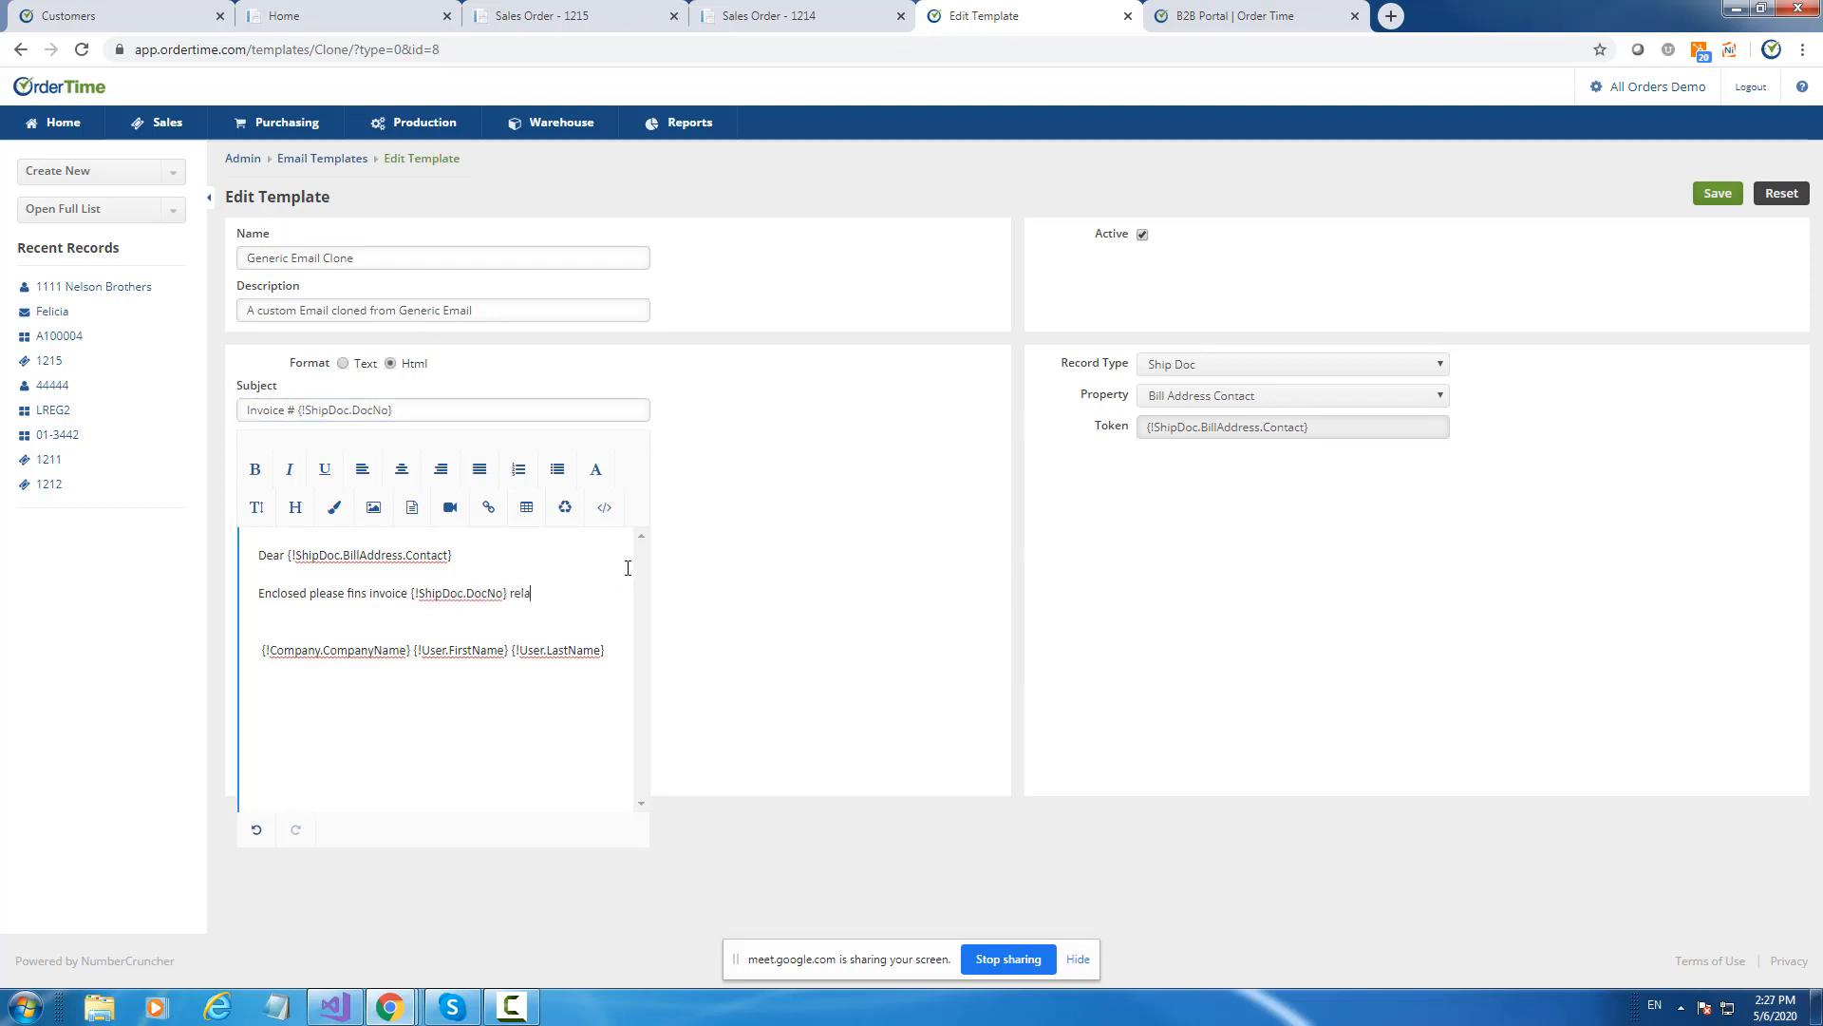
text(ted to your PO #.)
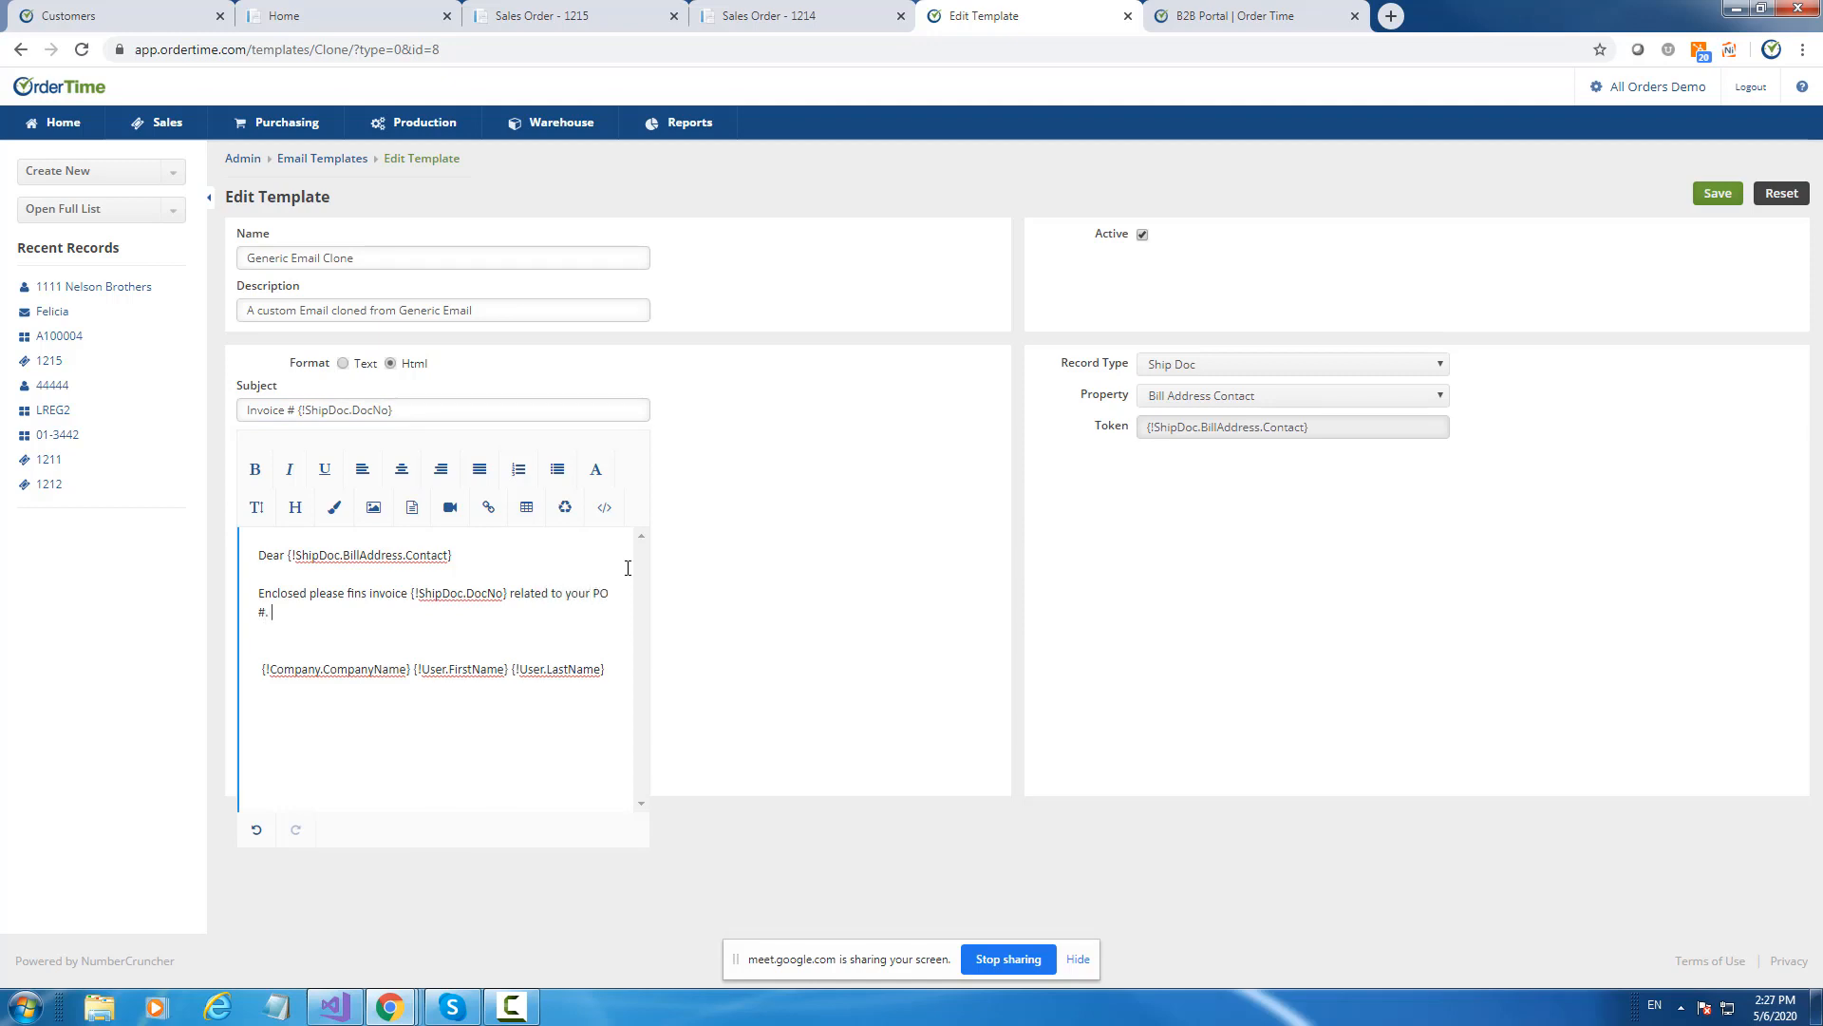
Place the Ship Doc Customer PO token at the end of the PO sentence.
click(1262, 395)
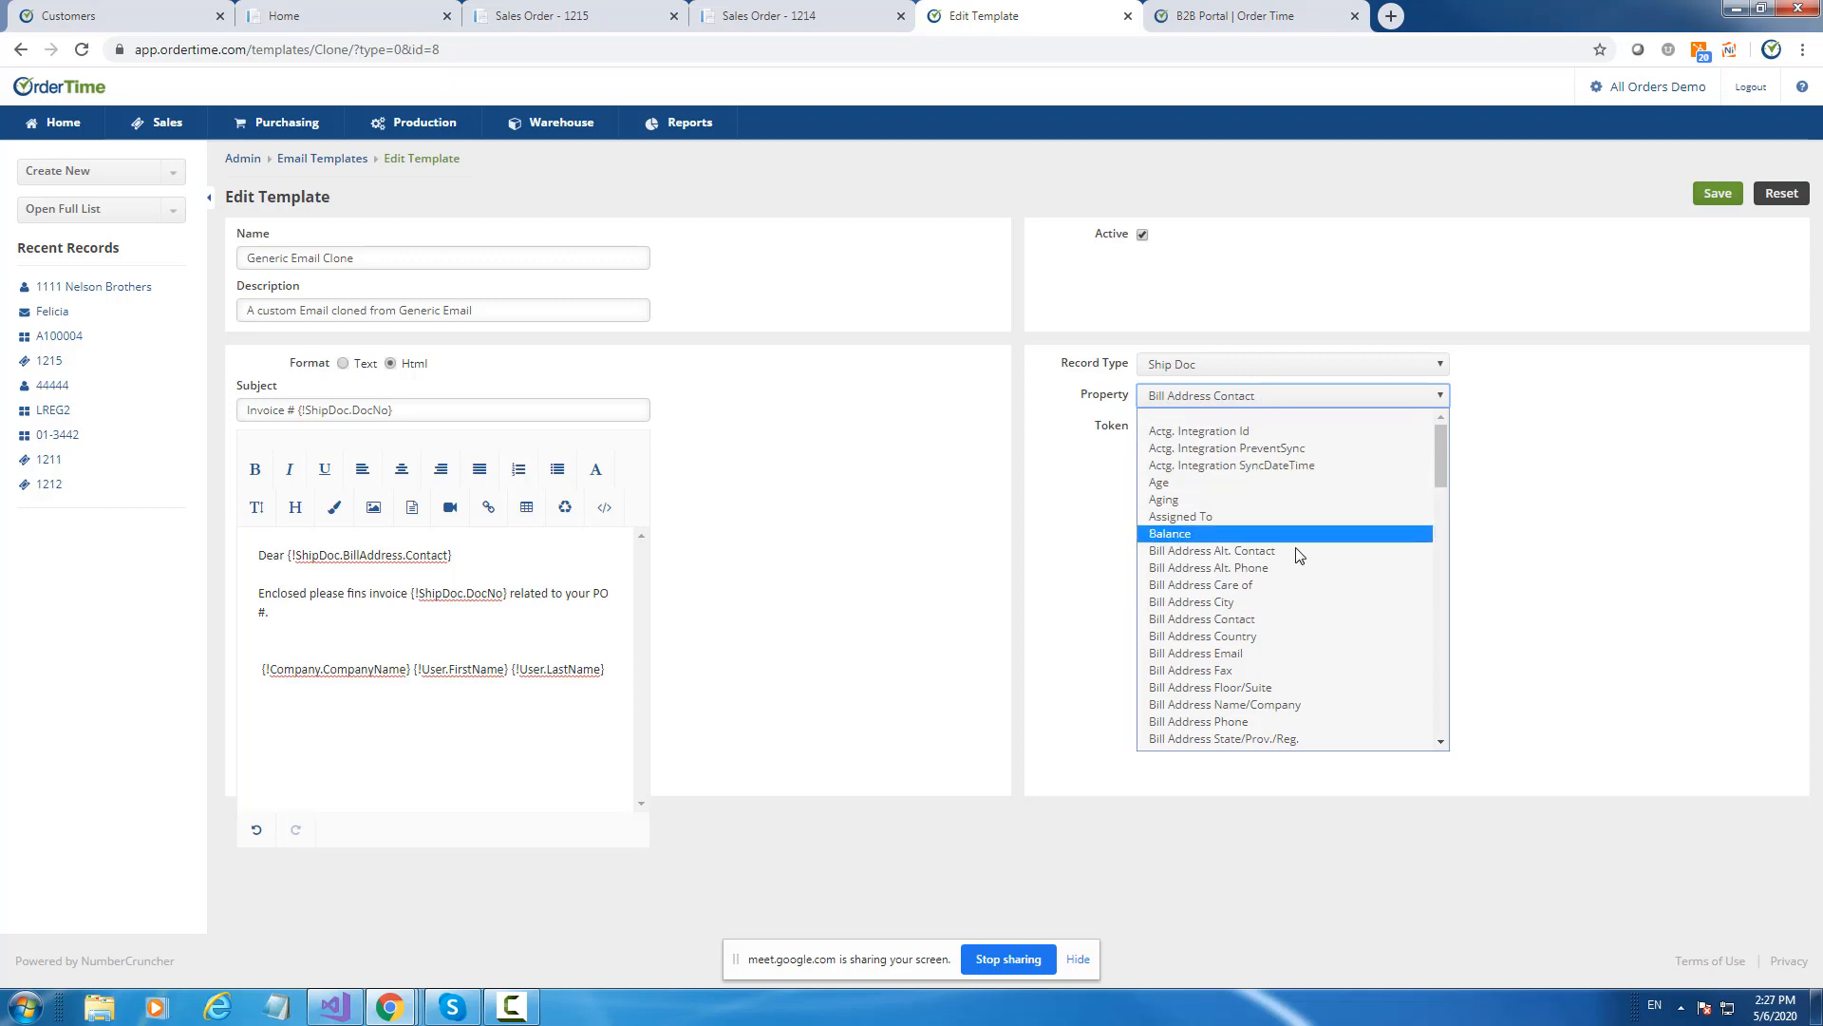
scroll(1301, 581, down, 3)
click(1234, 540)
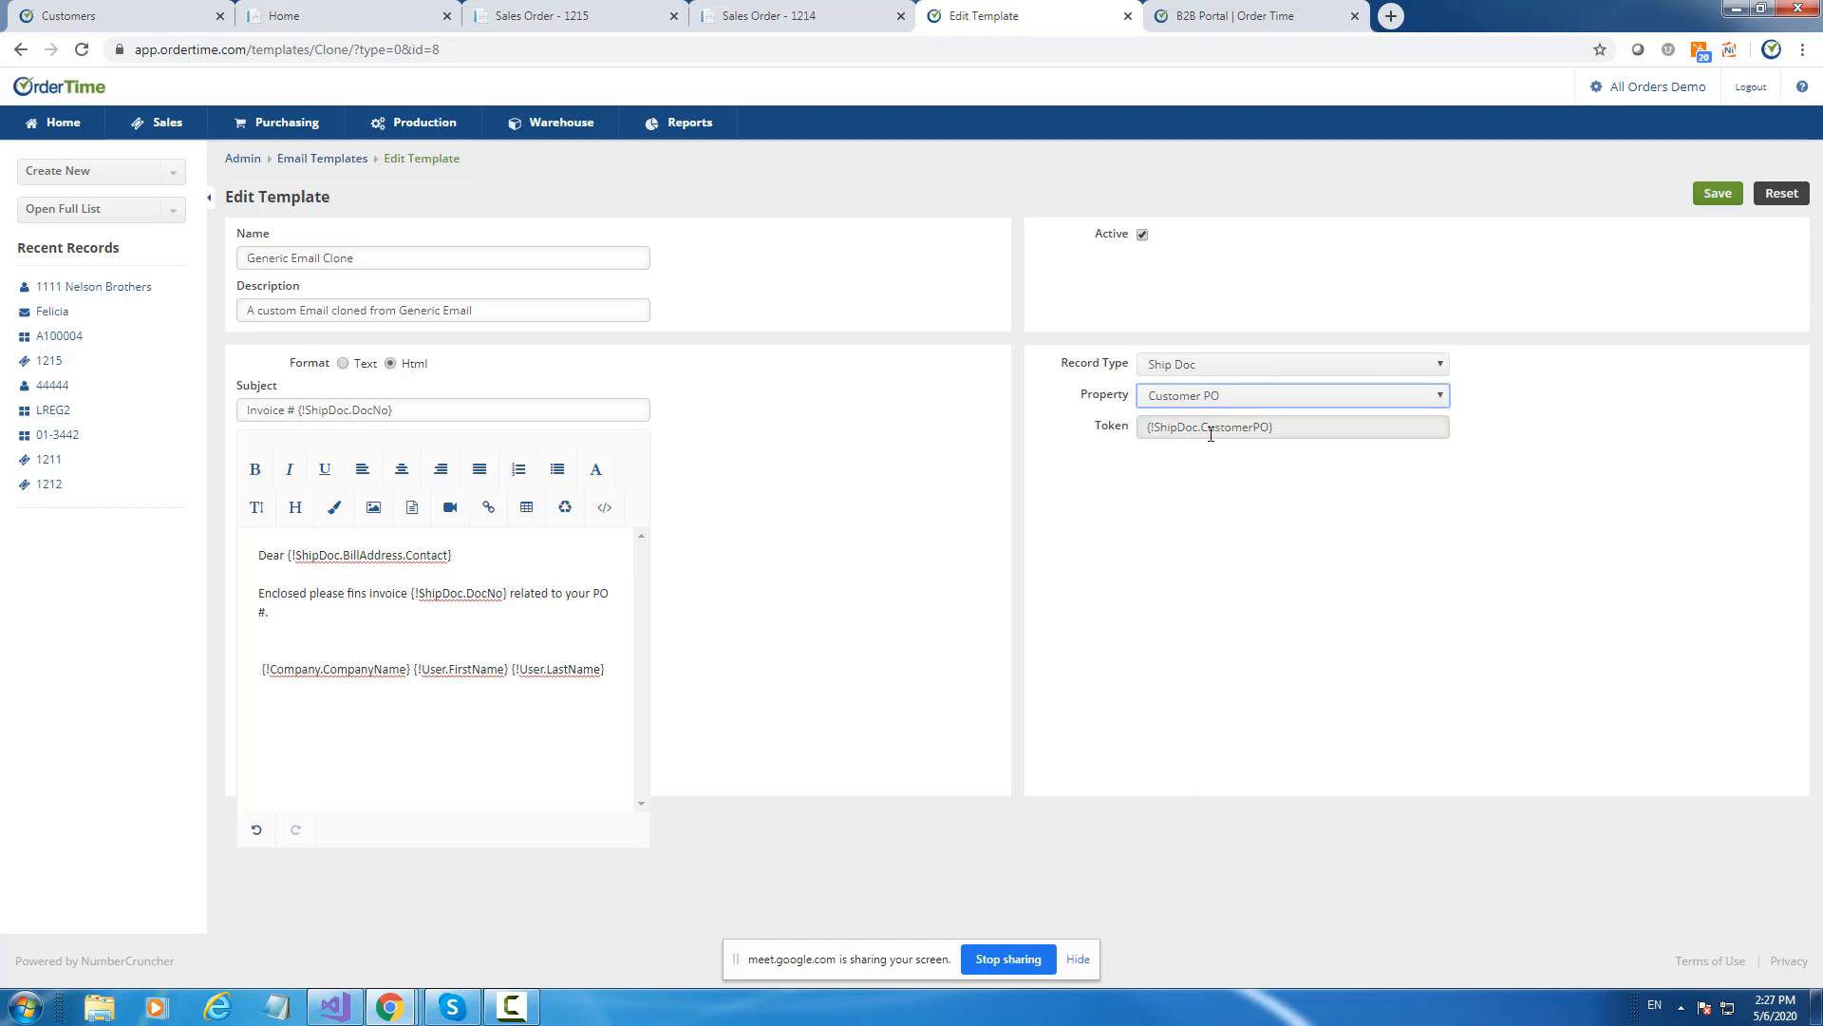
drag(1209, 427, 336, 636)
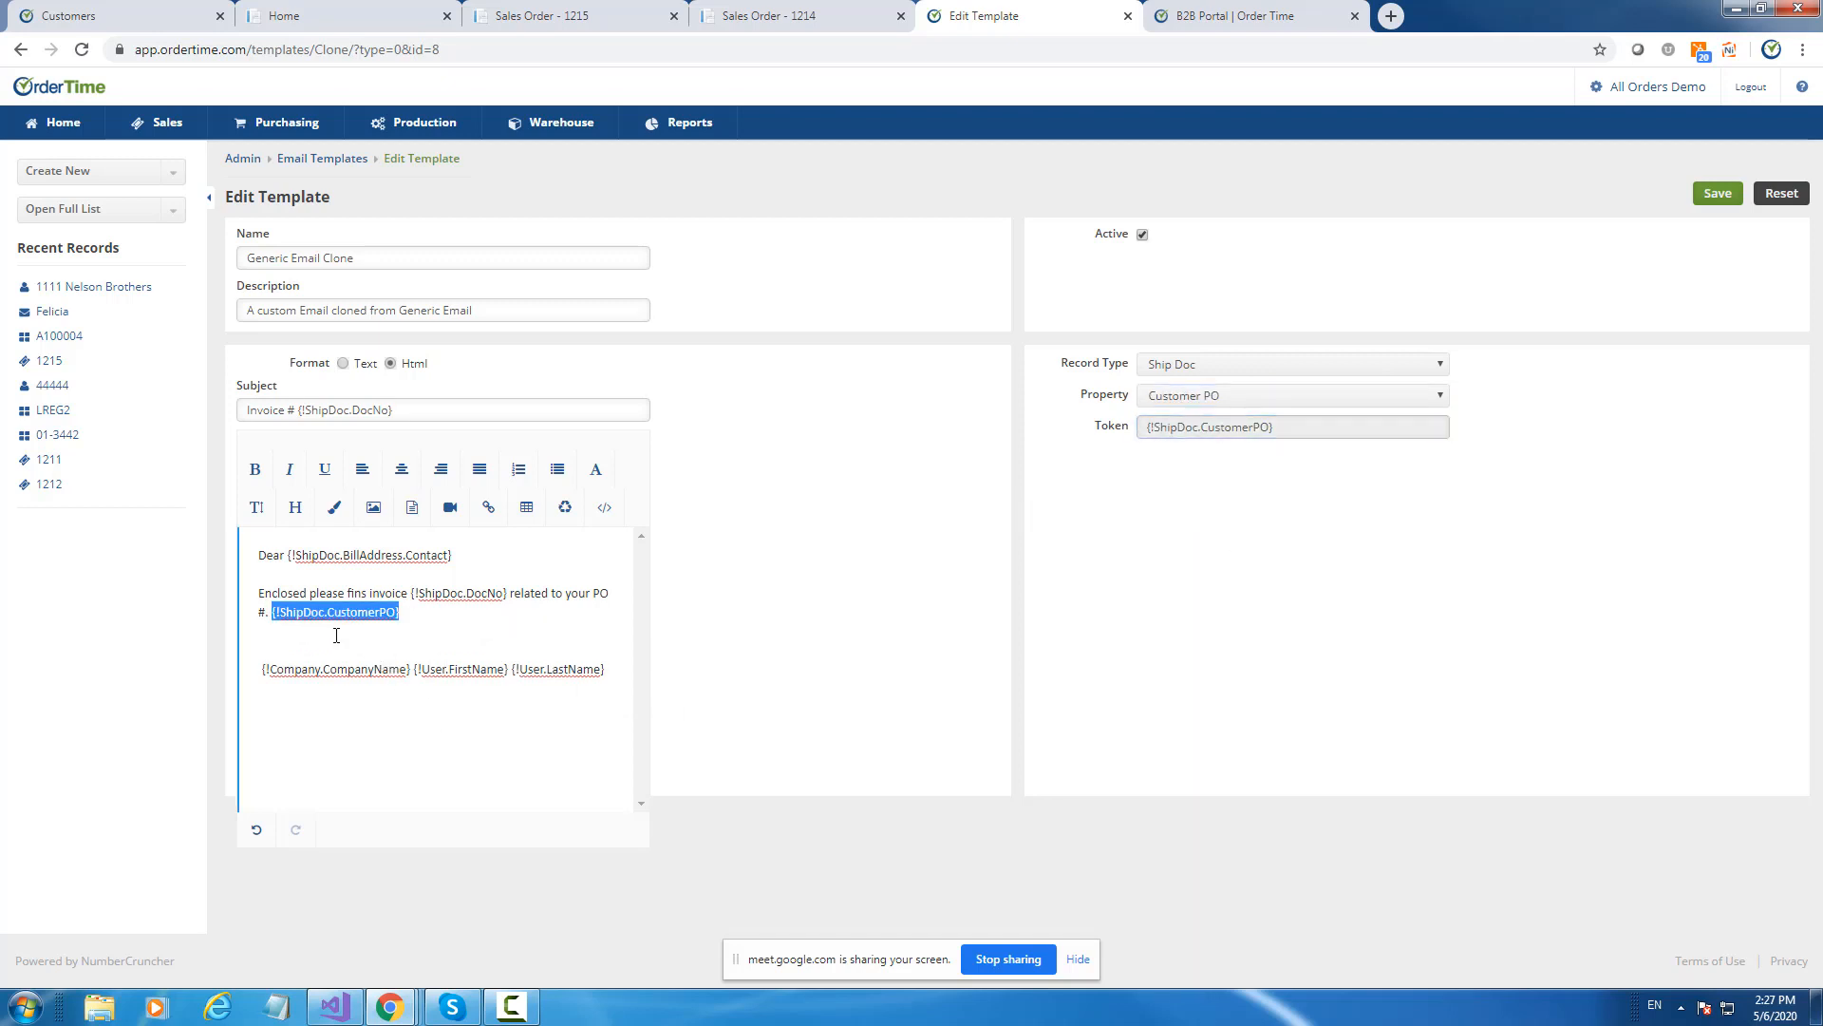
click(267, 615)
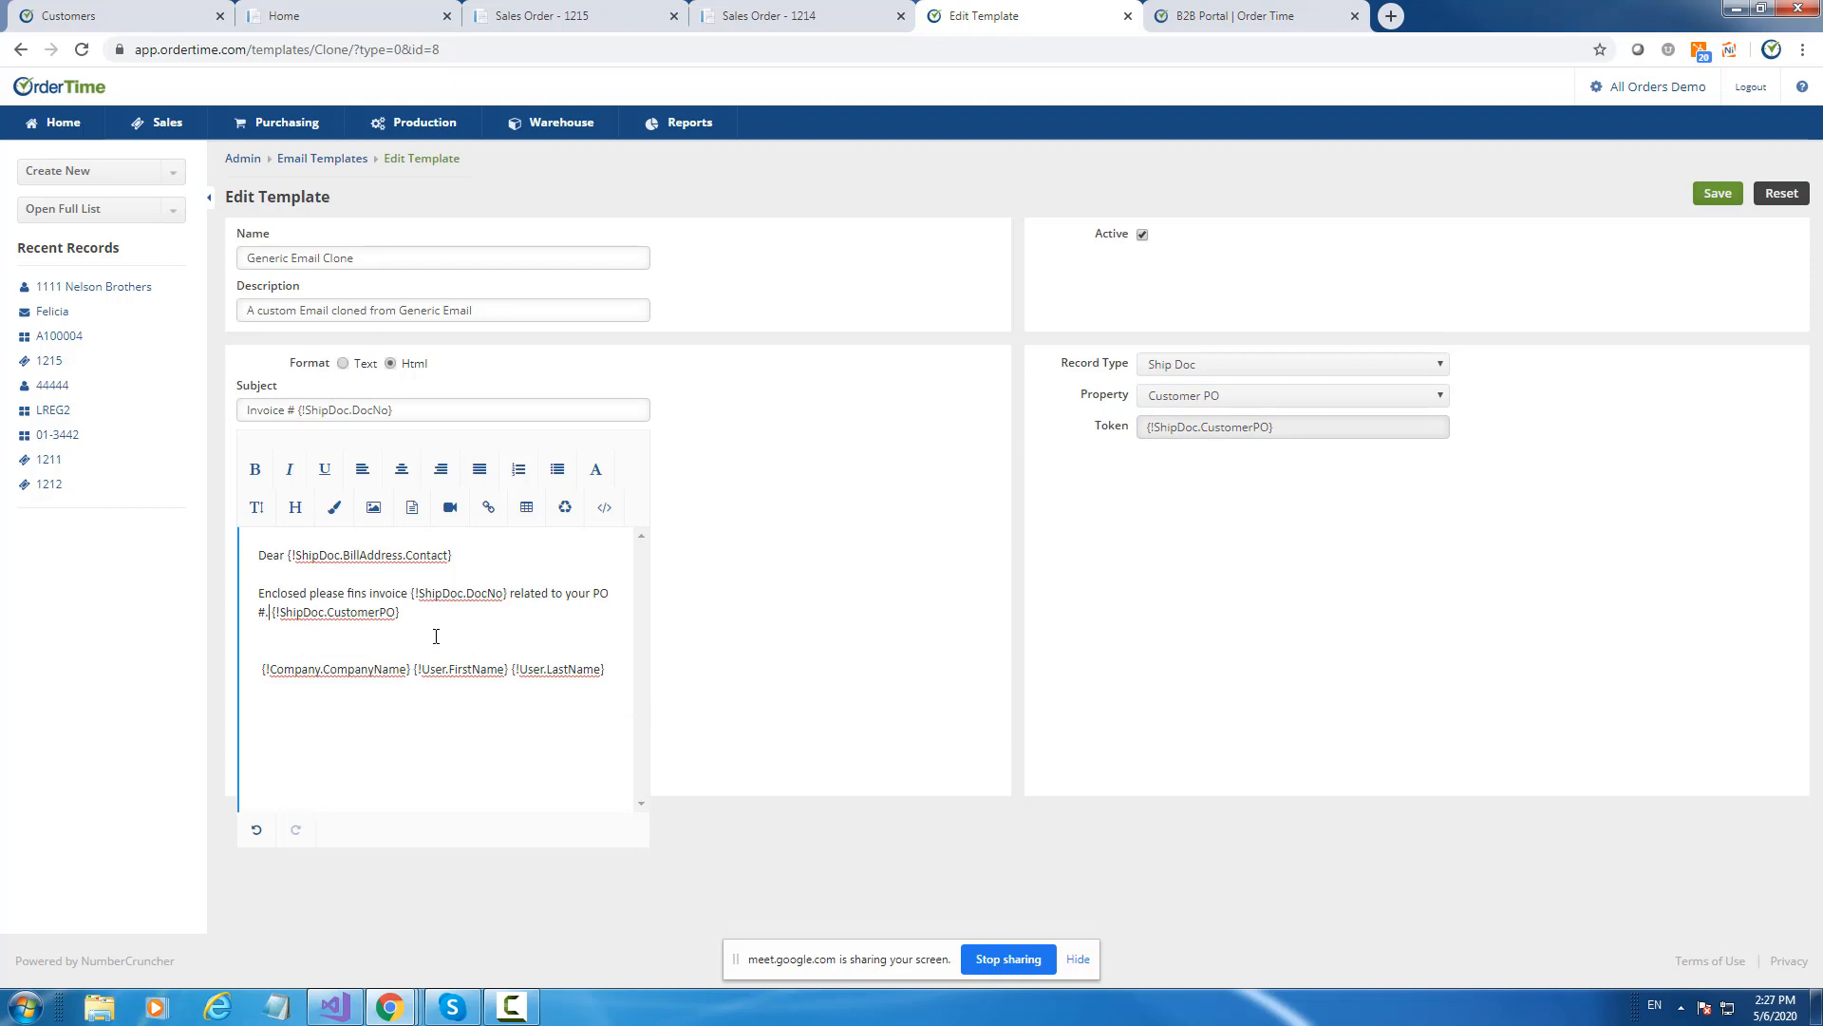
key(BackSpace)
Add a 'Your tracking #' line followed by the Ship Doc Tracking No token.
key(Return)
key(Return)
text(Your tr)
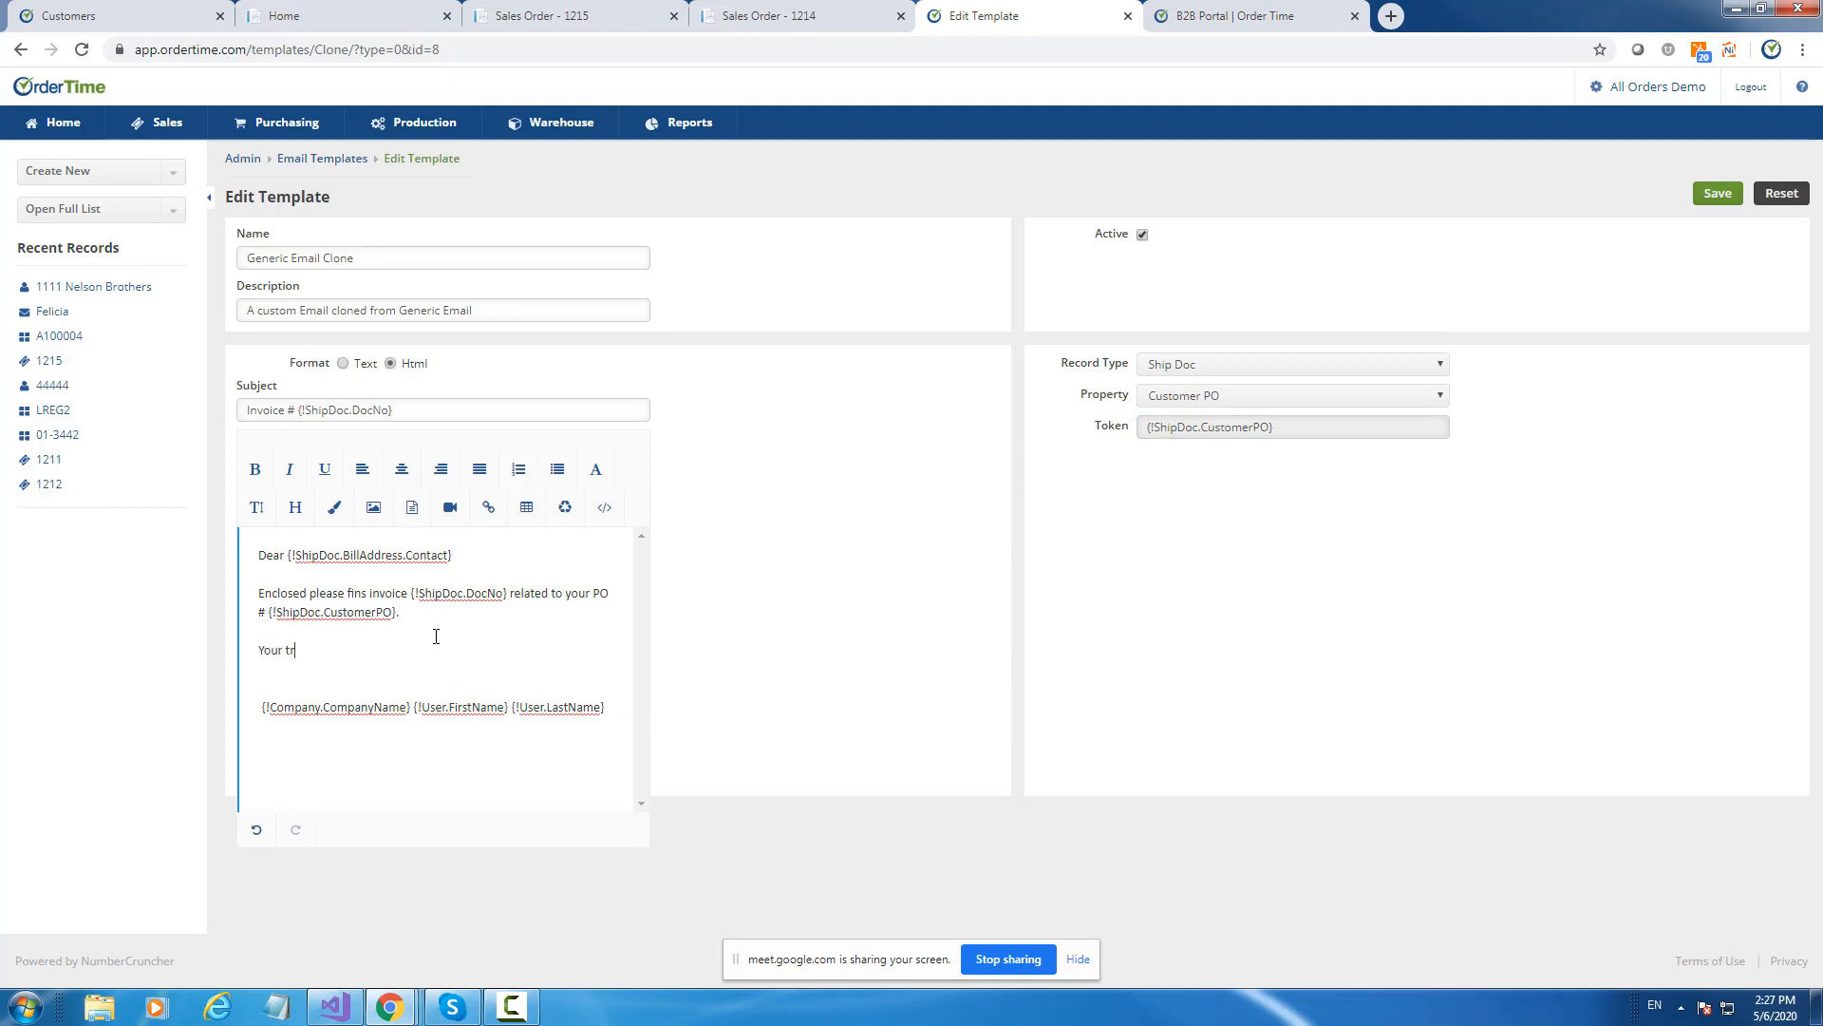
text(acking # is)
click(1198, 406)
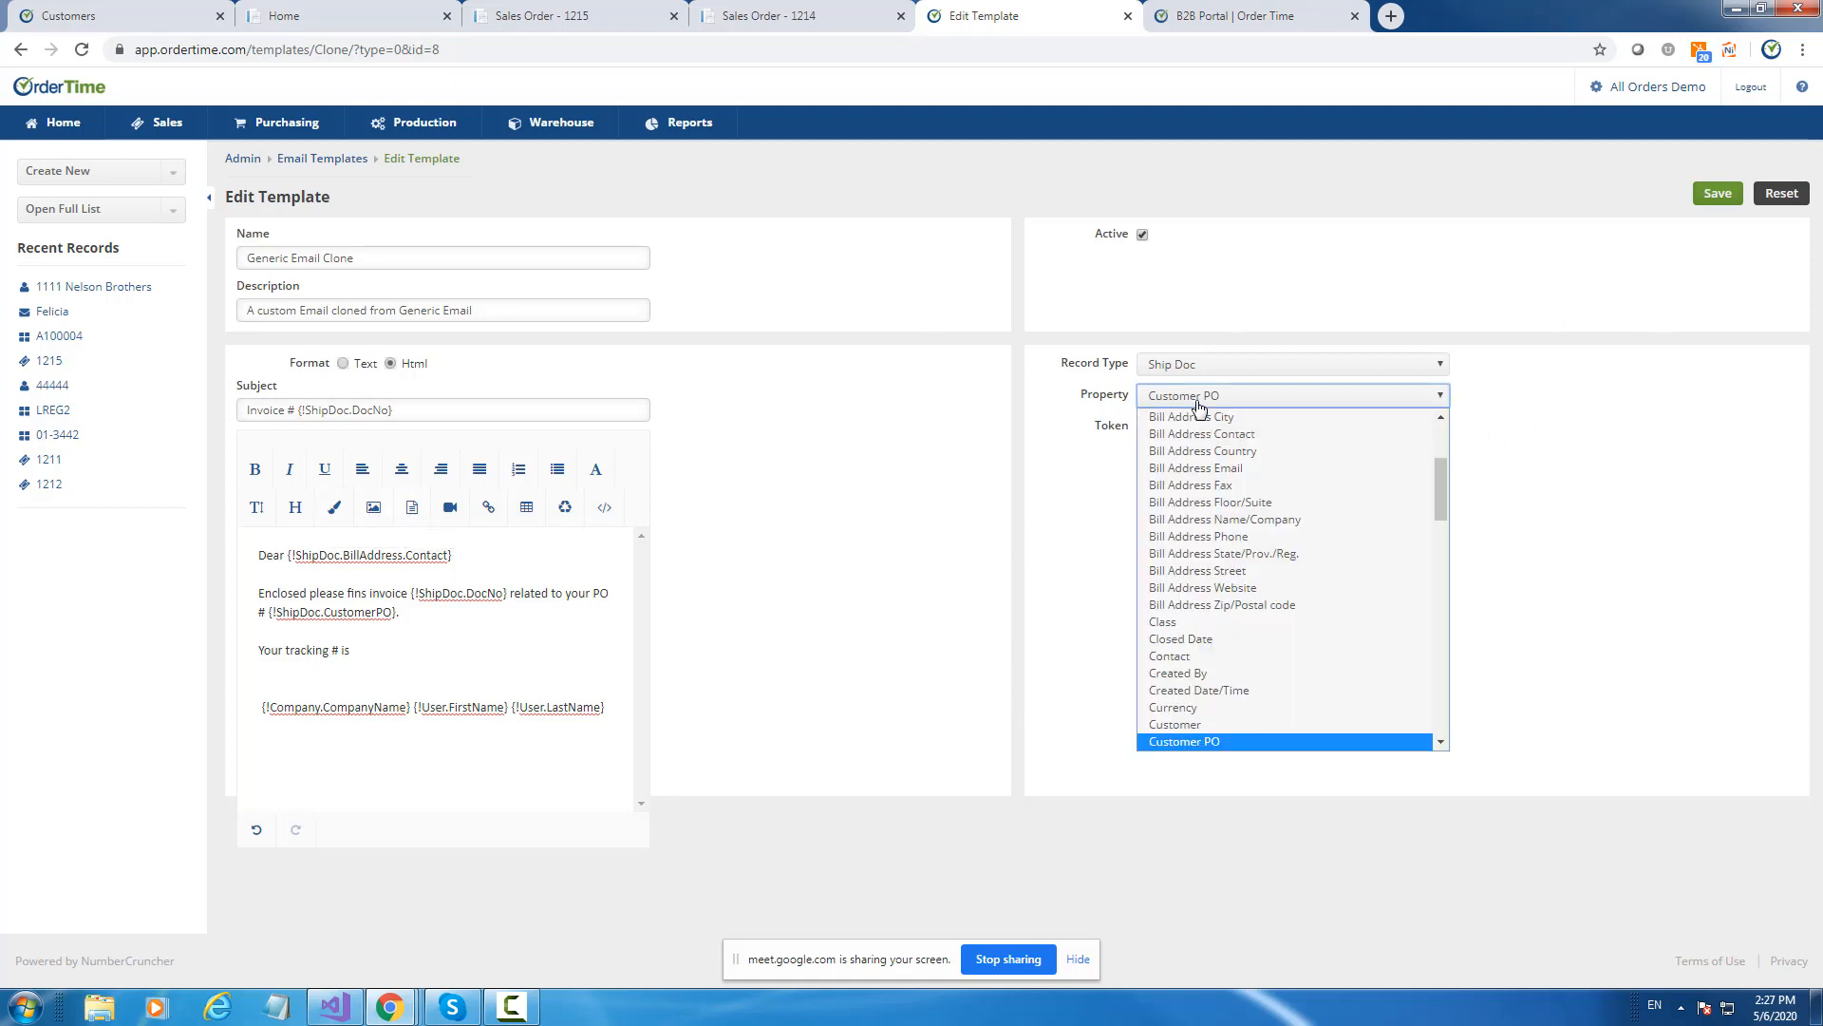
scroll(1258, 608, down, 20)
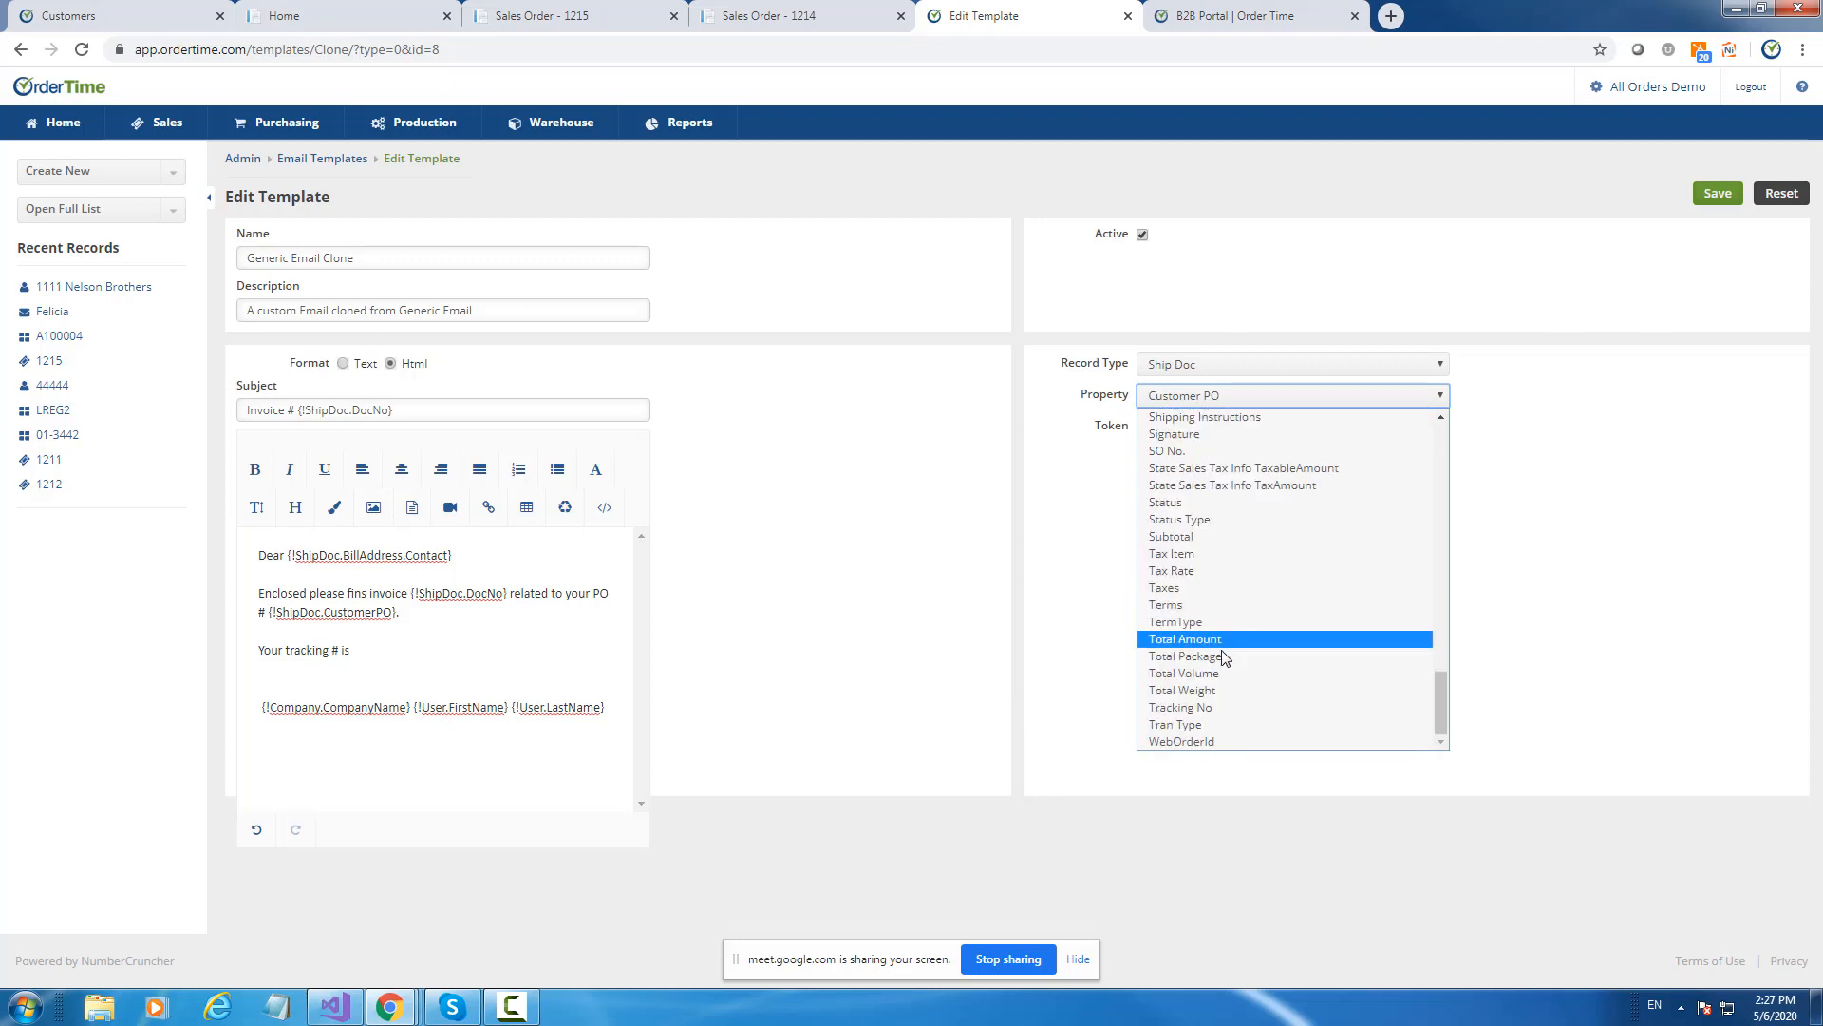
click(1218, 713)
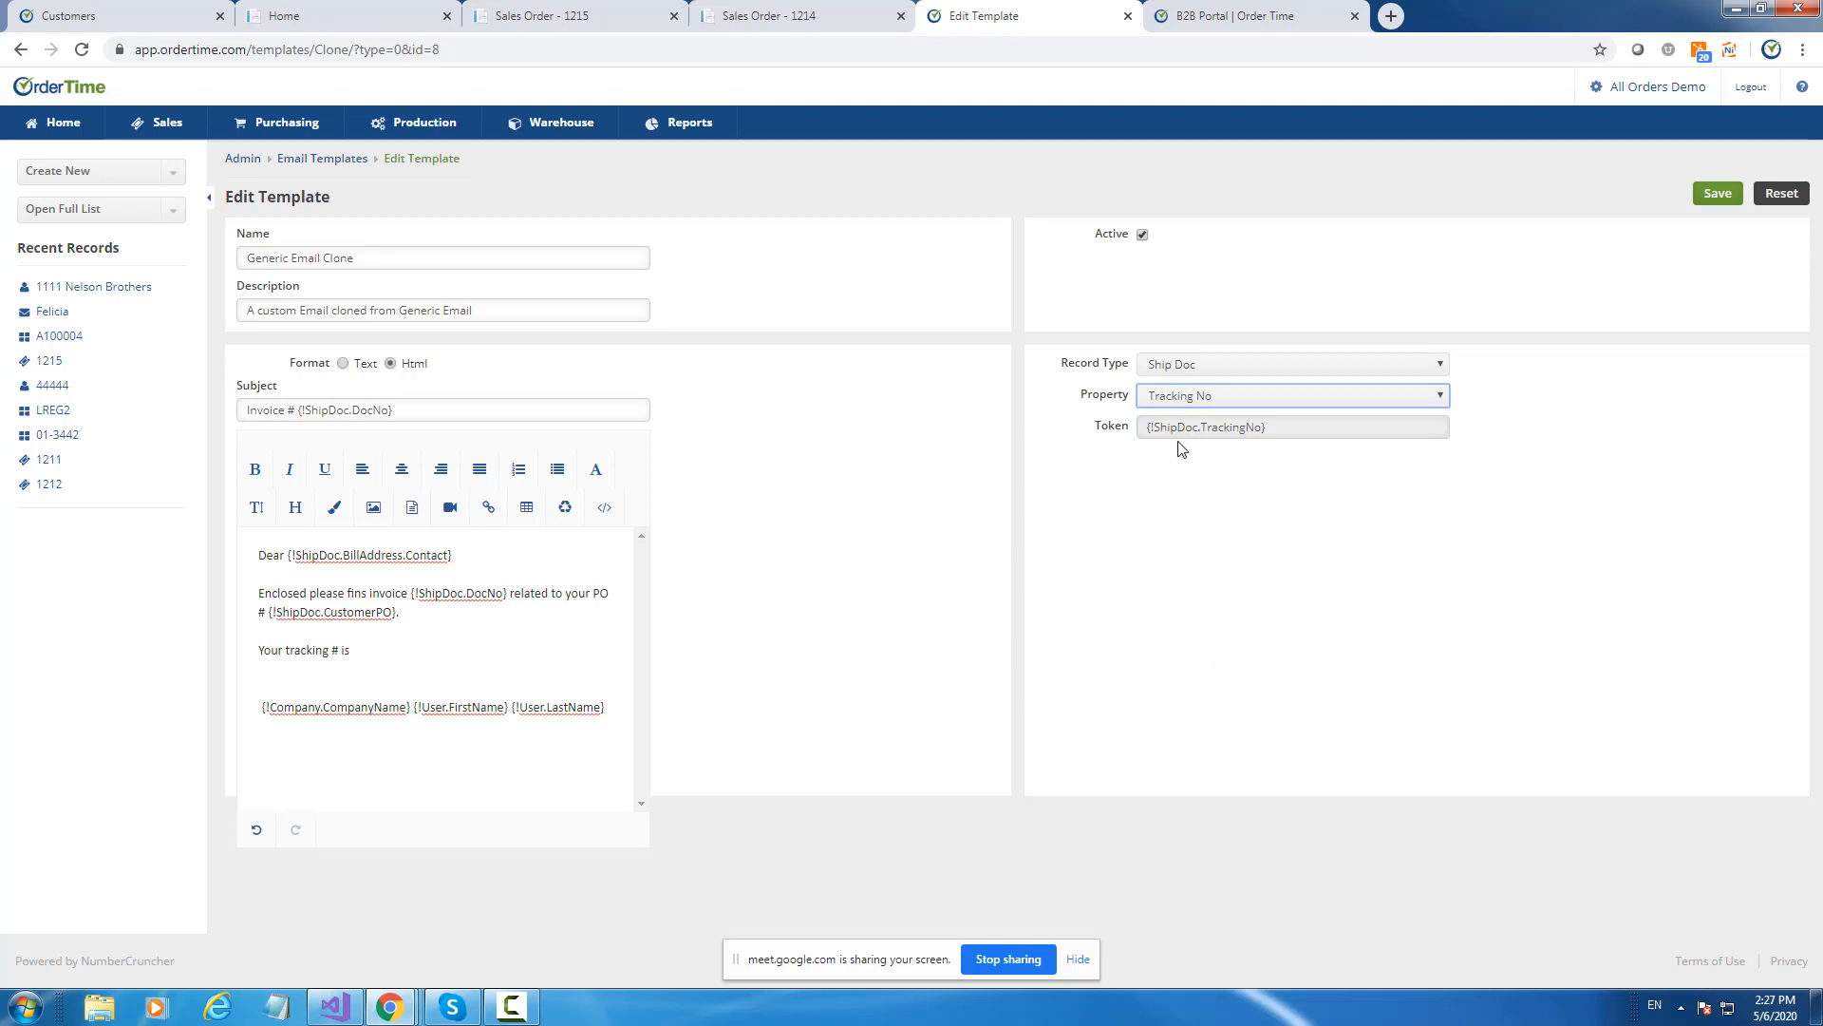
drag(1182, 429, 493, 668)
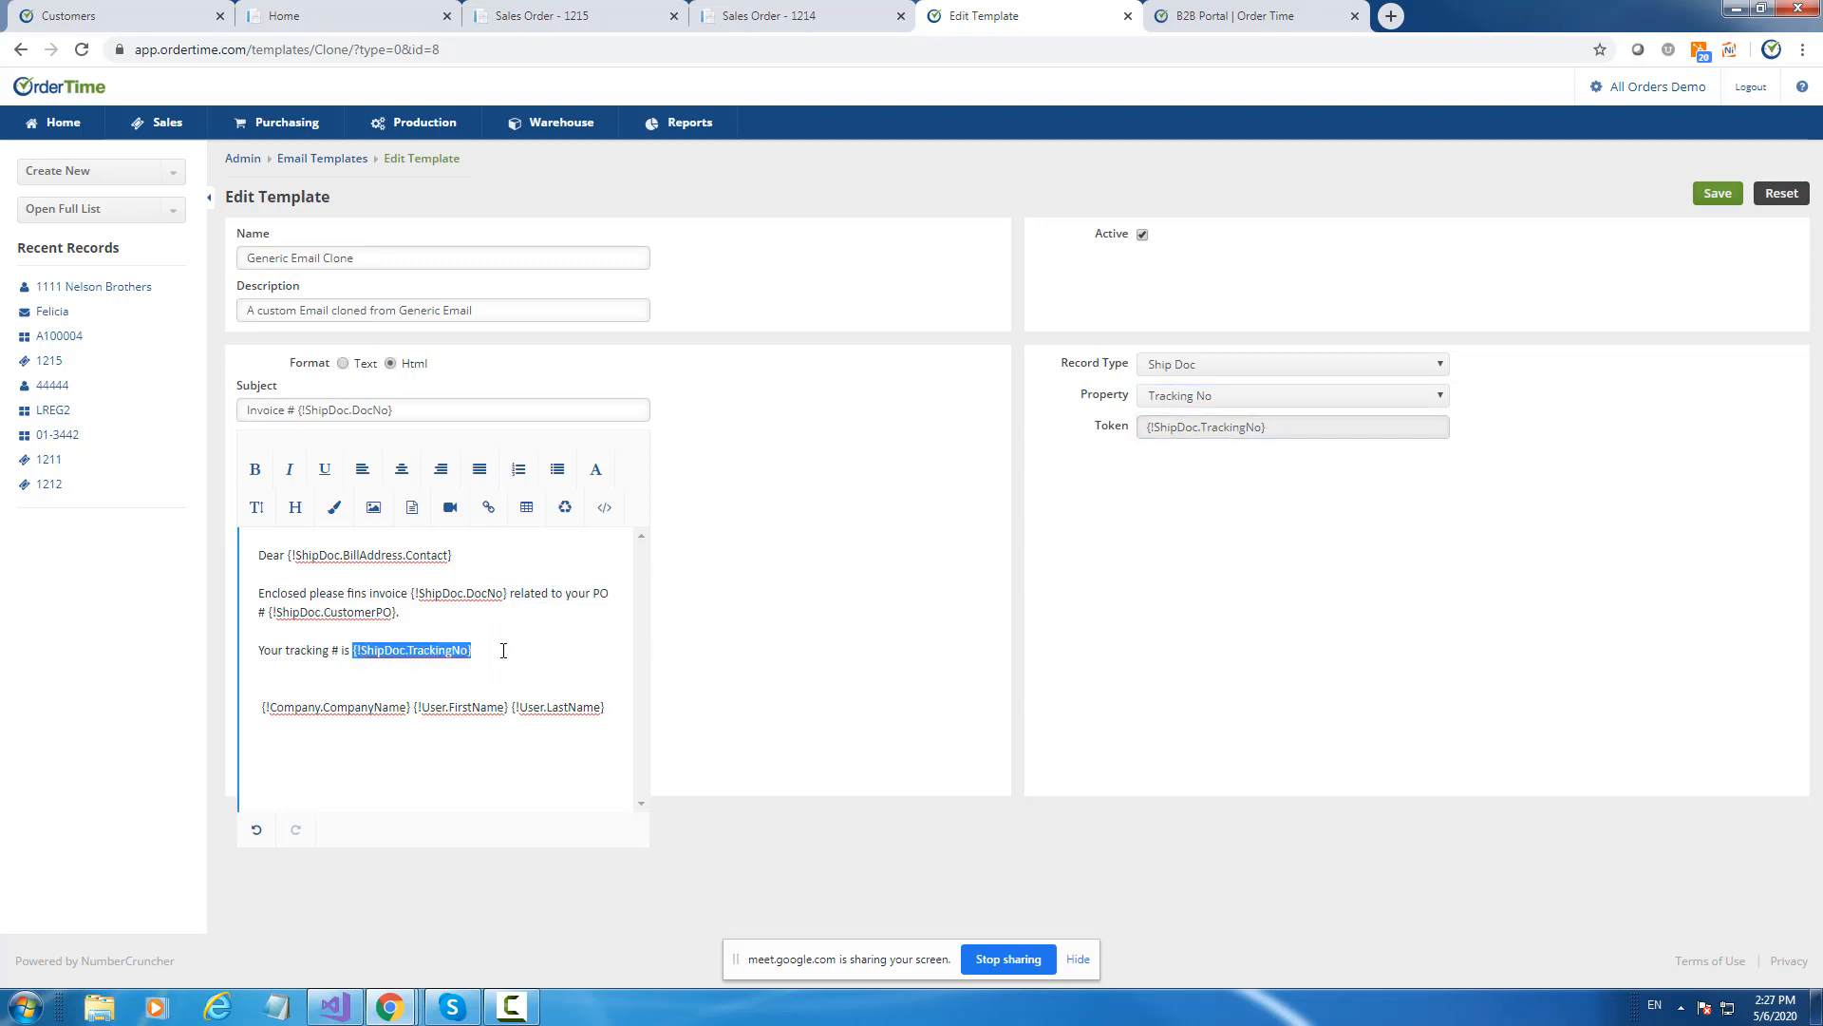
Add a line asking the customer to contact you with any questions.
click(513, 646)
key(Return)
key(Return)
text(If)
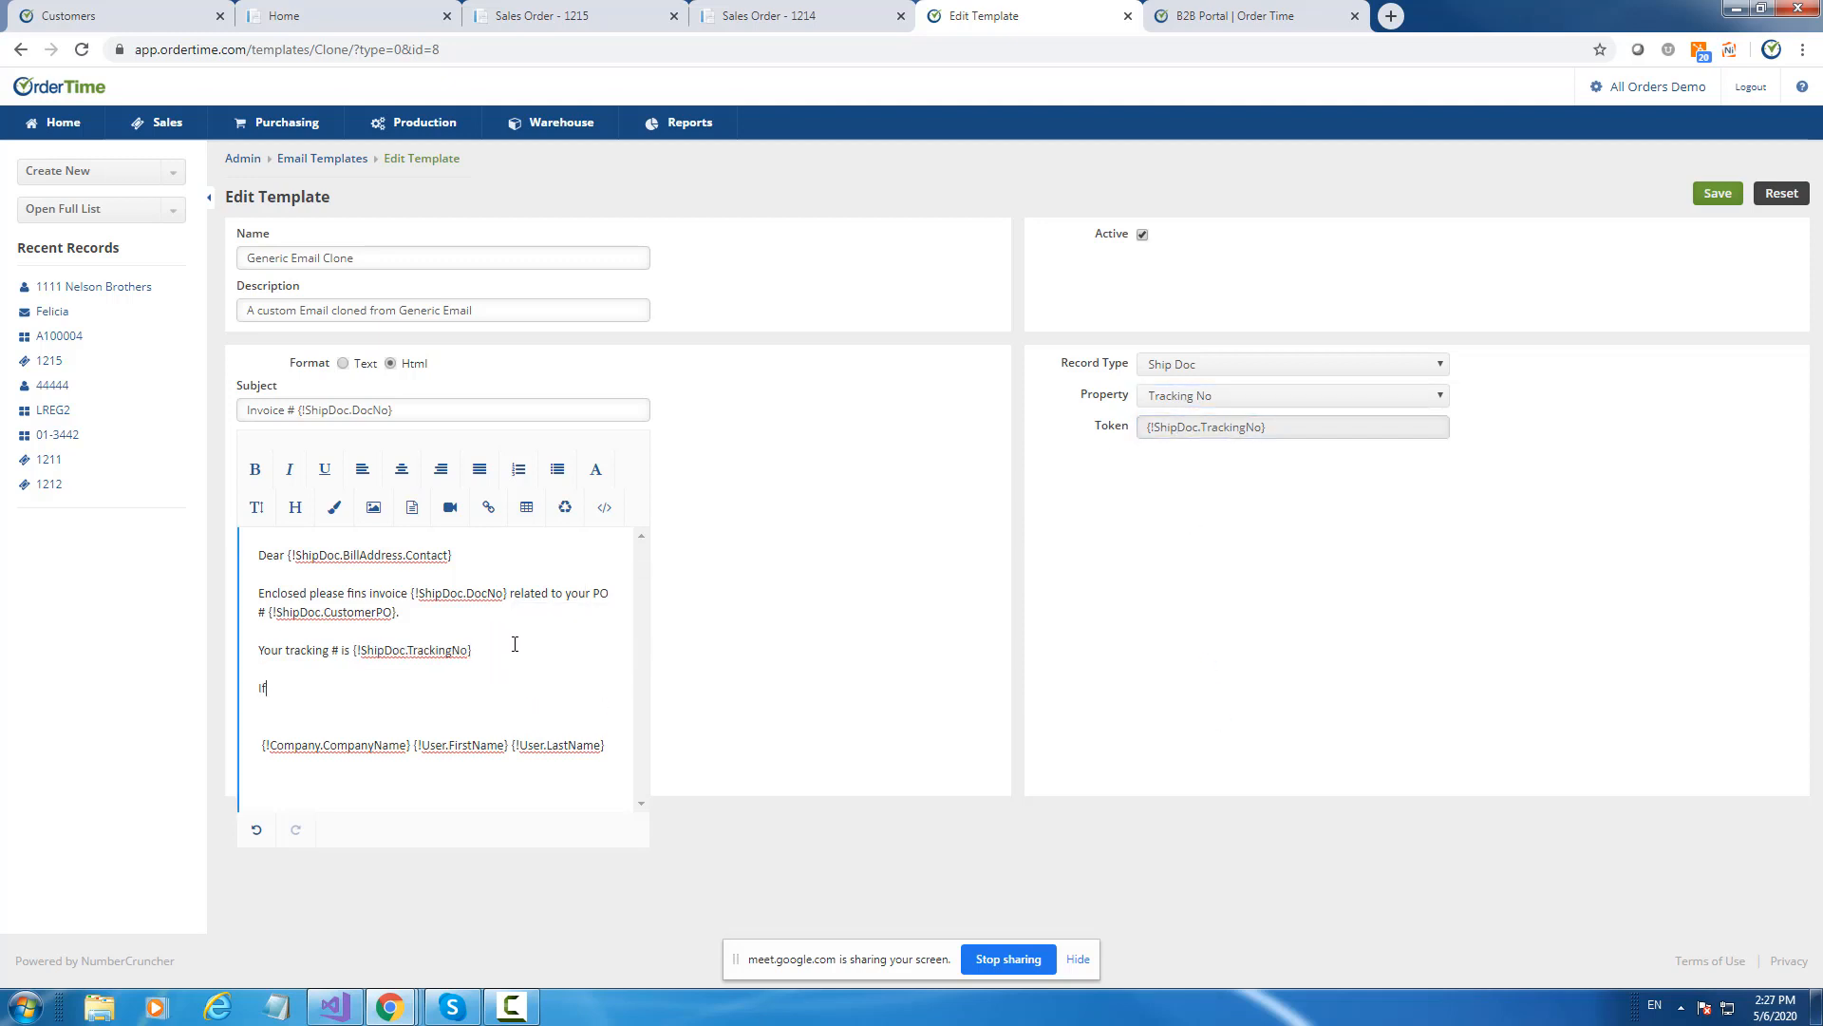
text( you ahve)
key(BackSpace)
text(hanv)
text(e question)
text(s,  please contac)
text(t me.)
Add a 'Regards' sign-off and move the user name tokens beneath it.
key(Return)
key(Return)
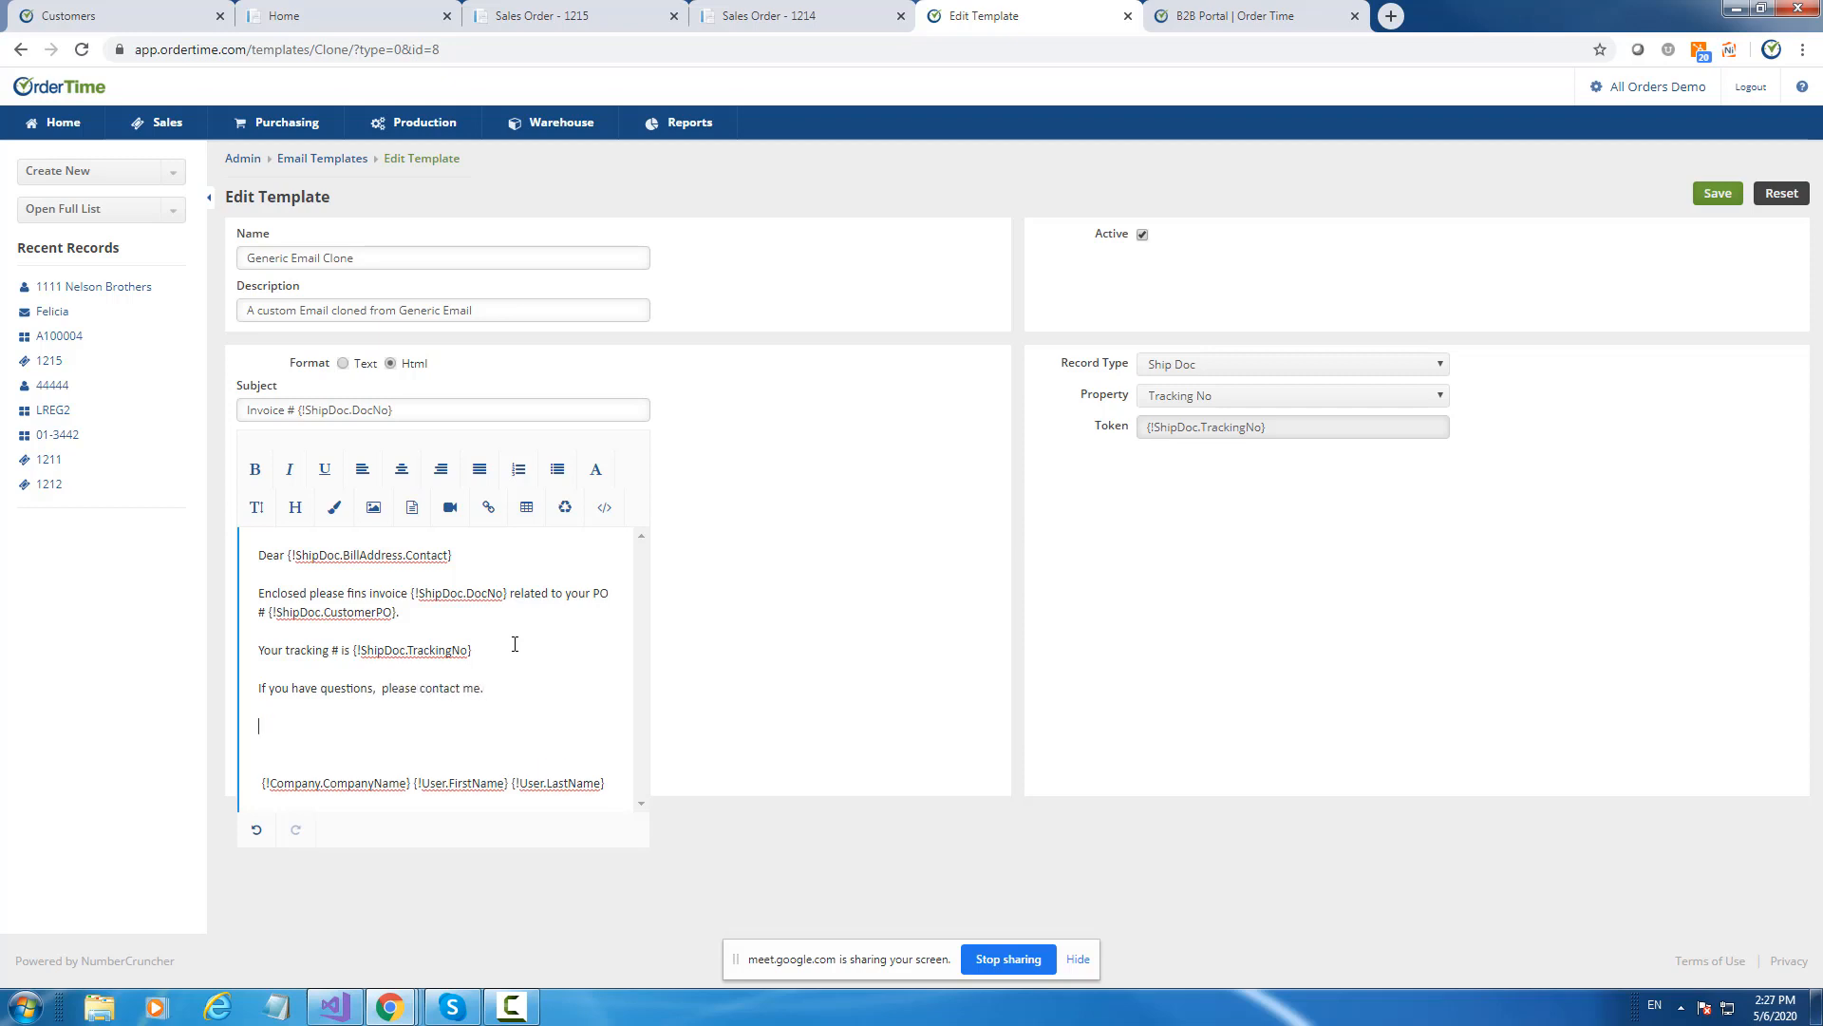
text(Regards)
key(Return)
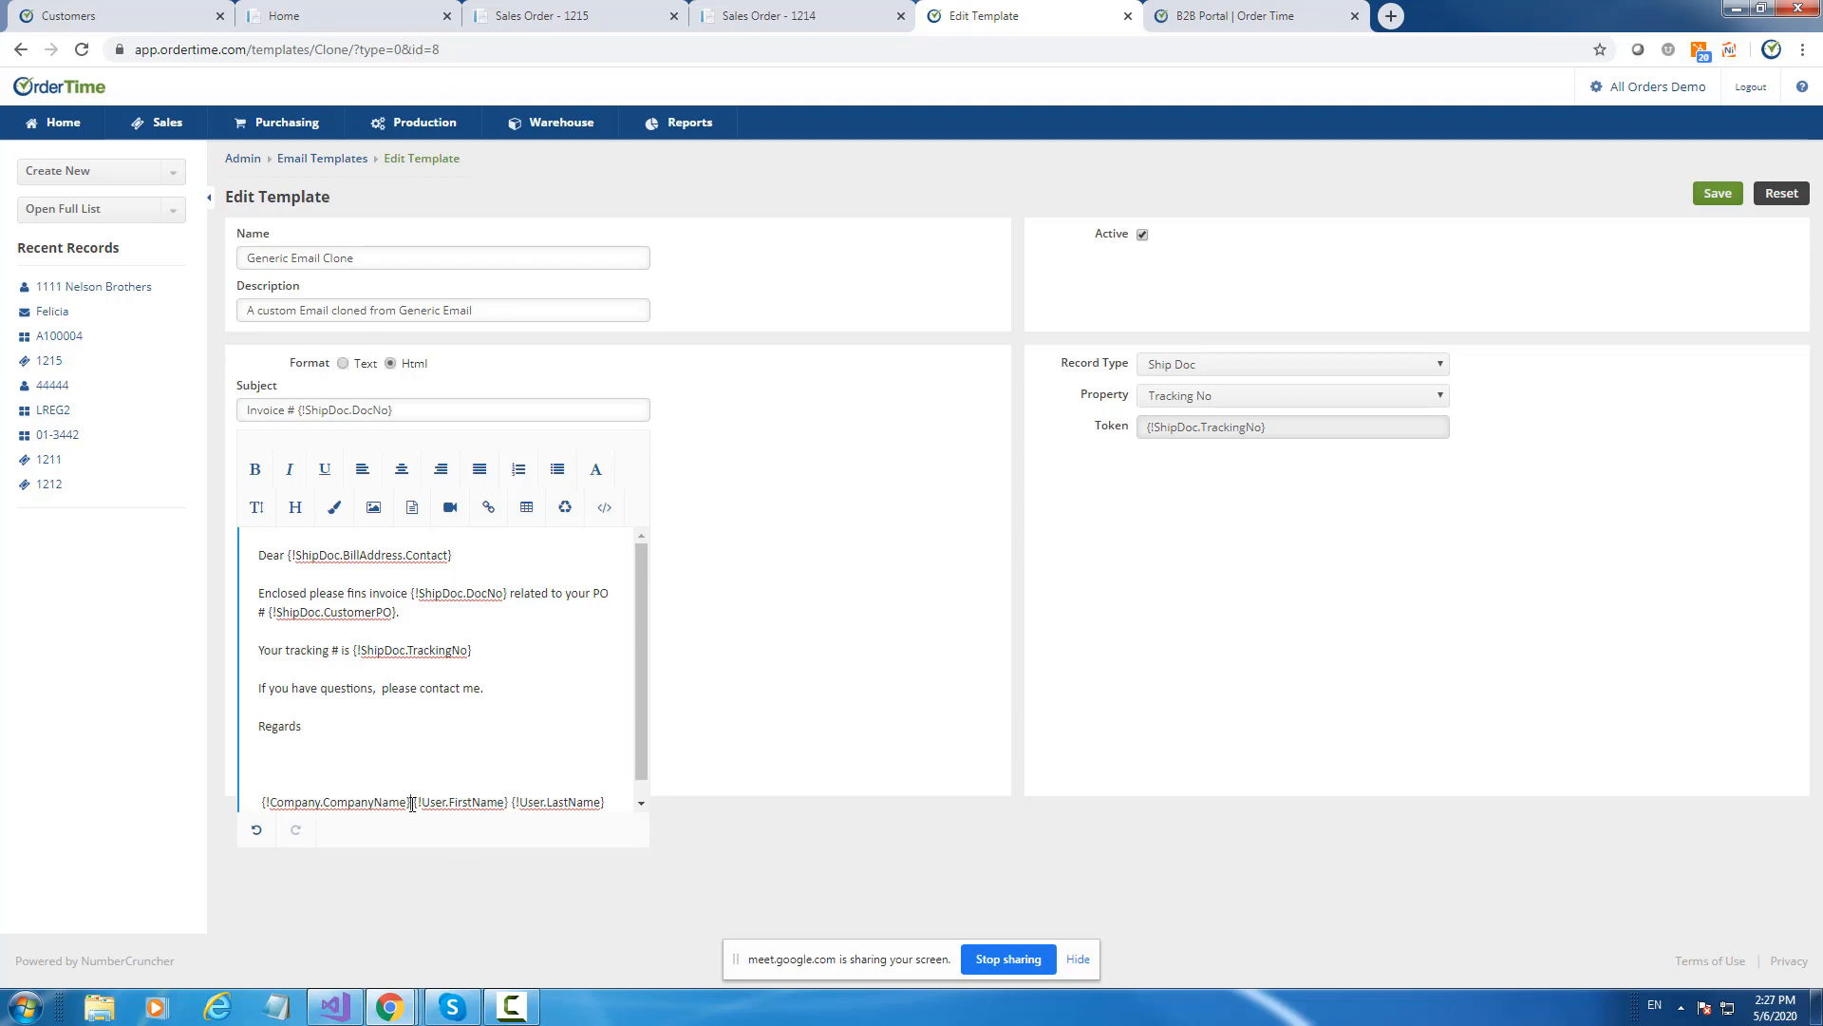
drag(415, 805, 608, 786)
key(ctrl+c)
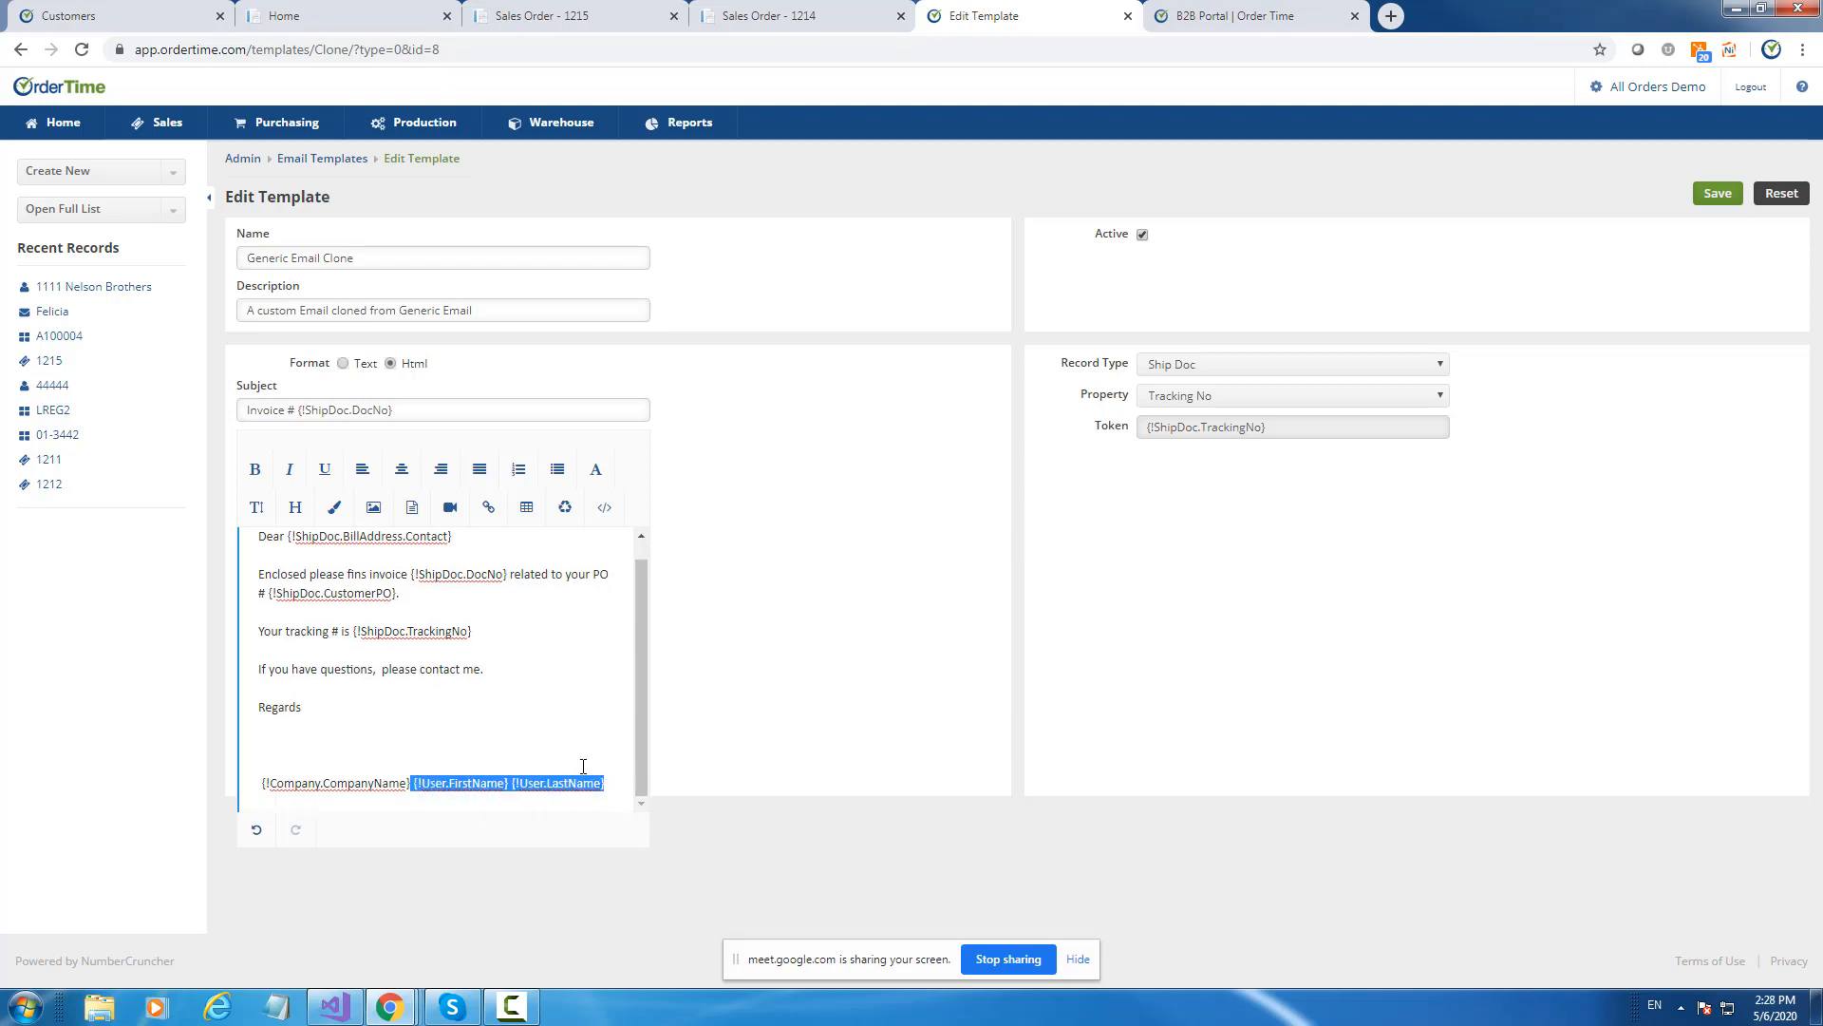
key(BackSpace)
key(ctrl+v)
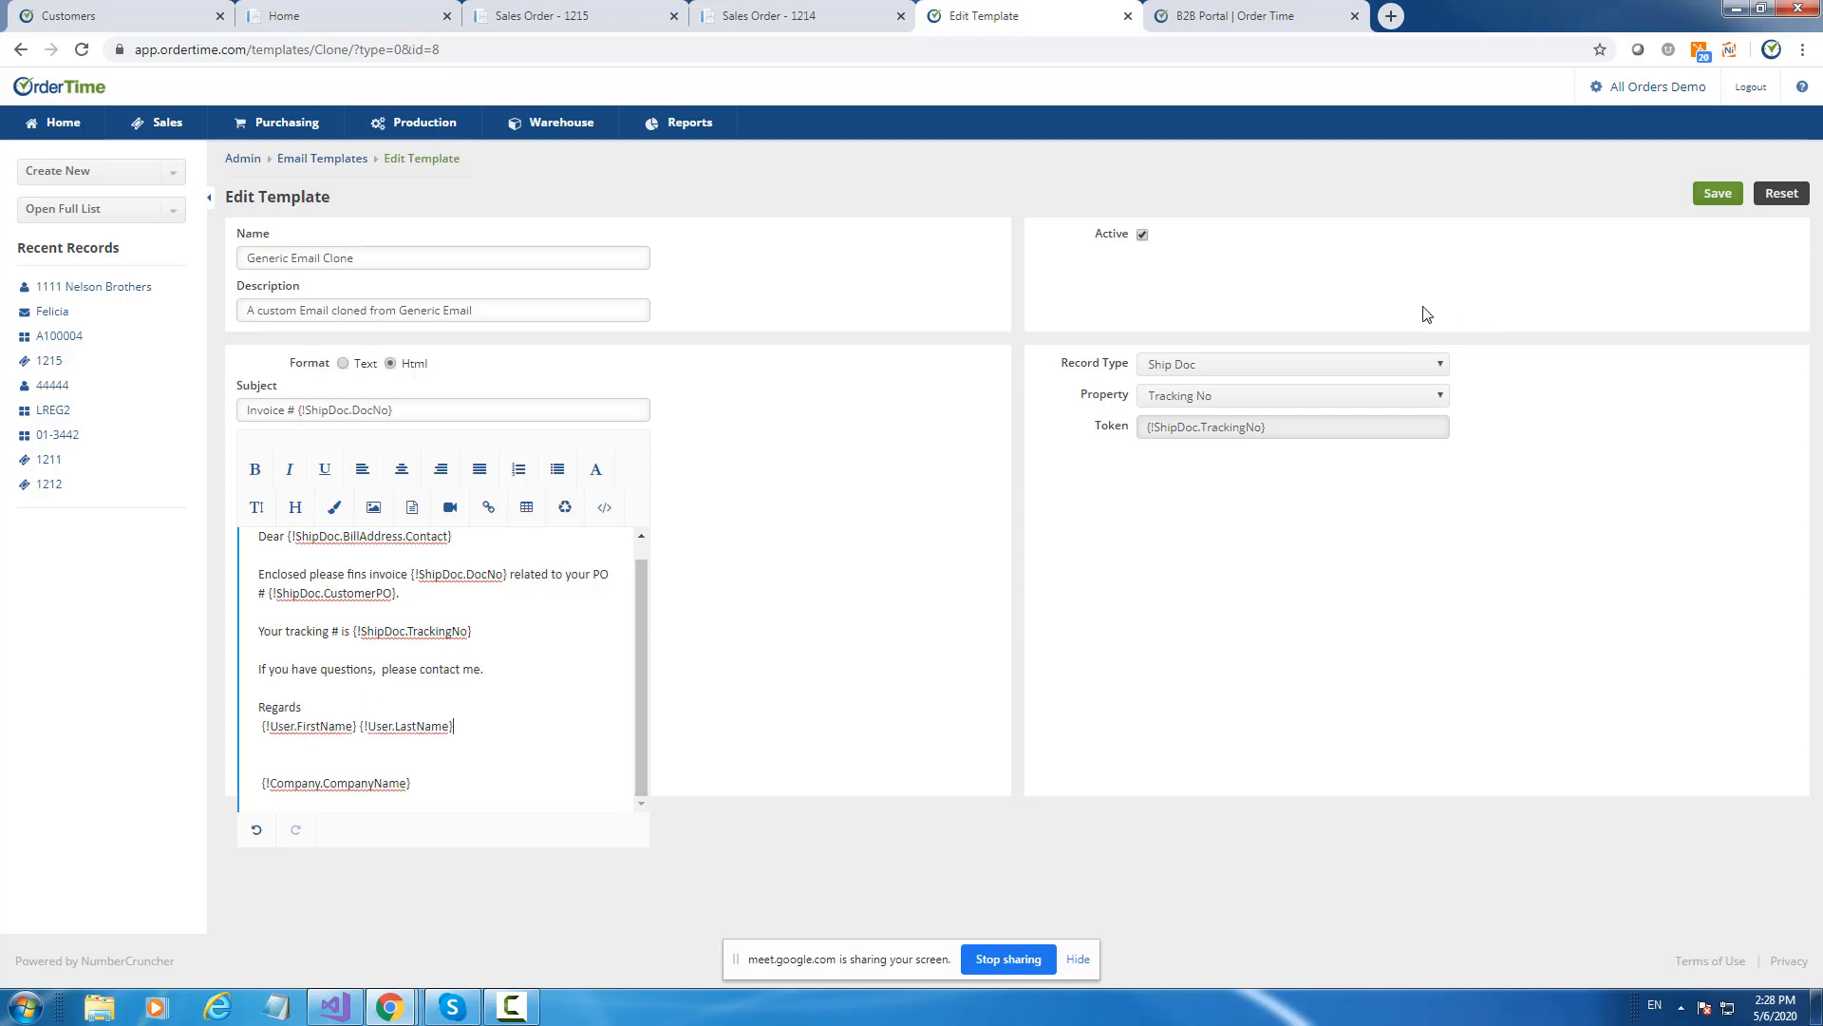
Insert the User Email token under the name line, labelled 'e.'.
click(1233, 367)
scroll(1238, 612, down, 1)
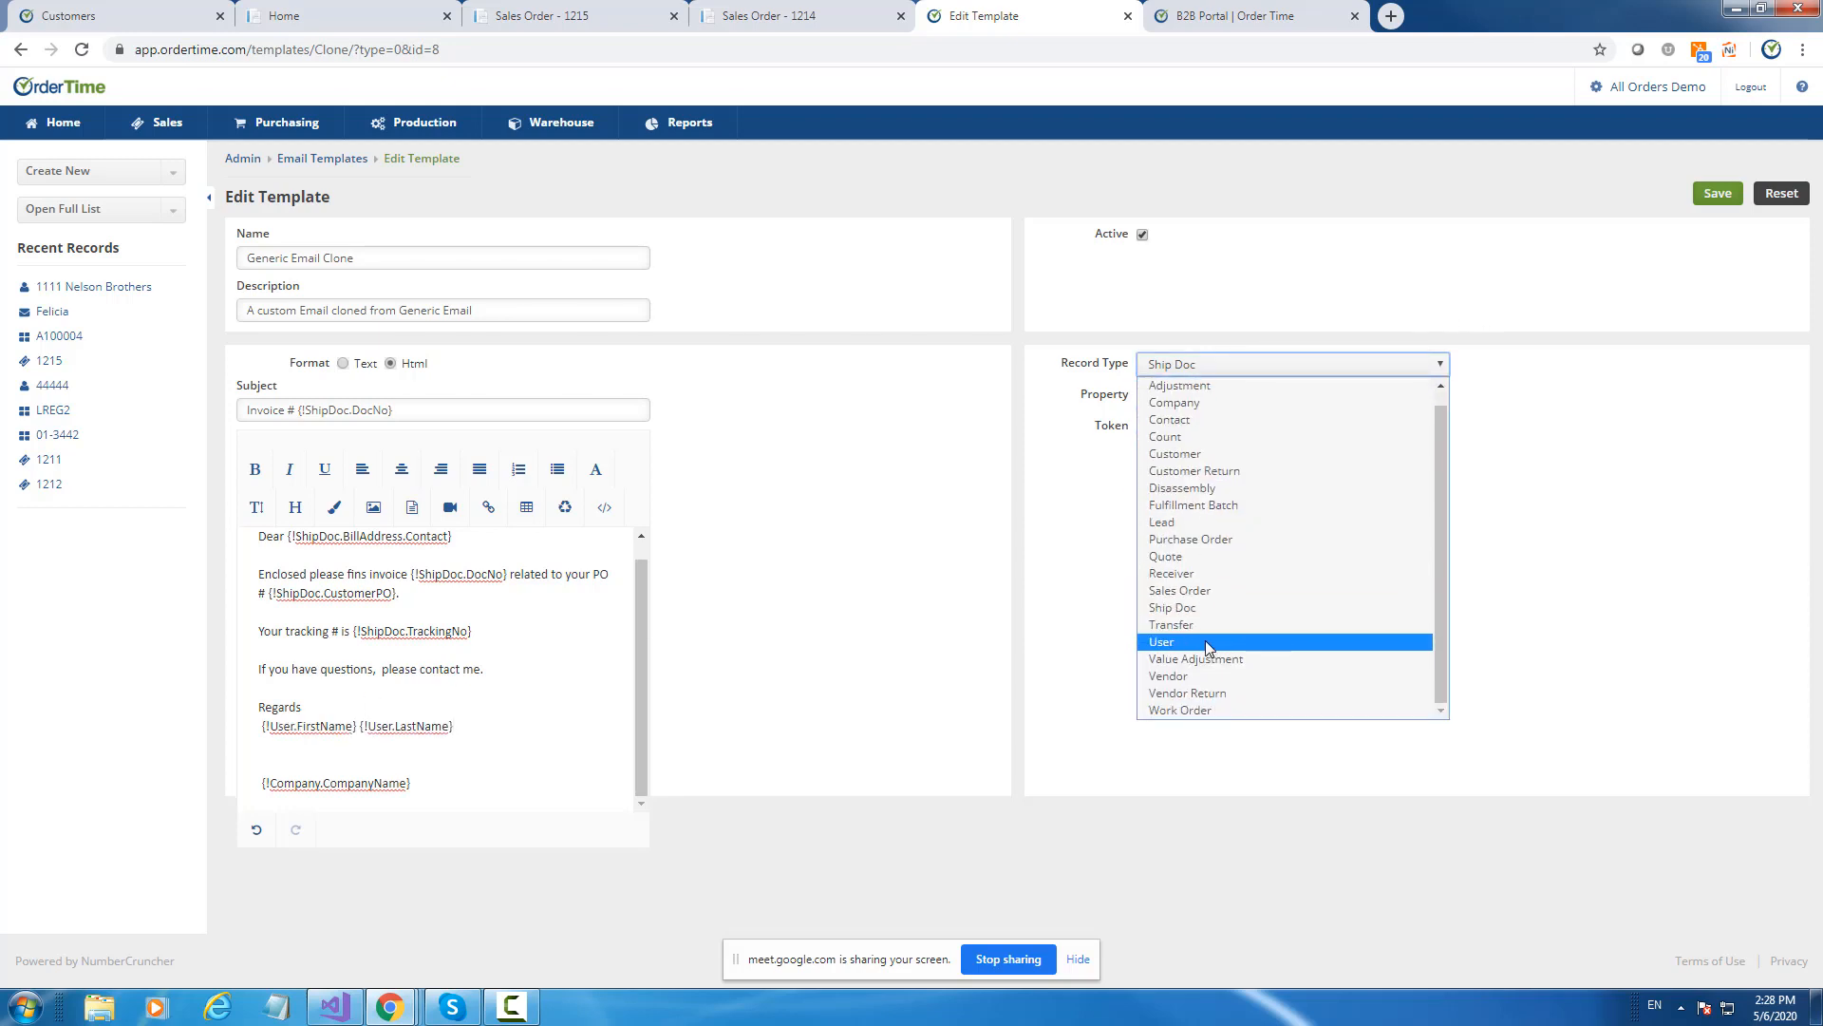
click(1206, 645)
click(1202, 397)
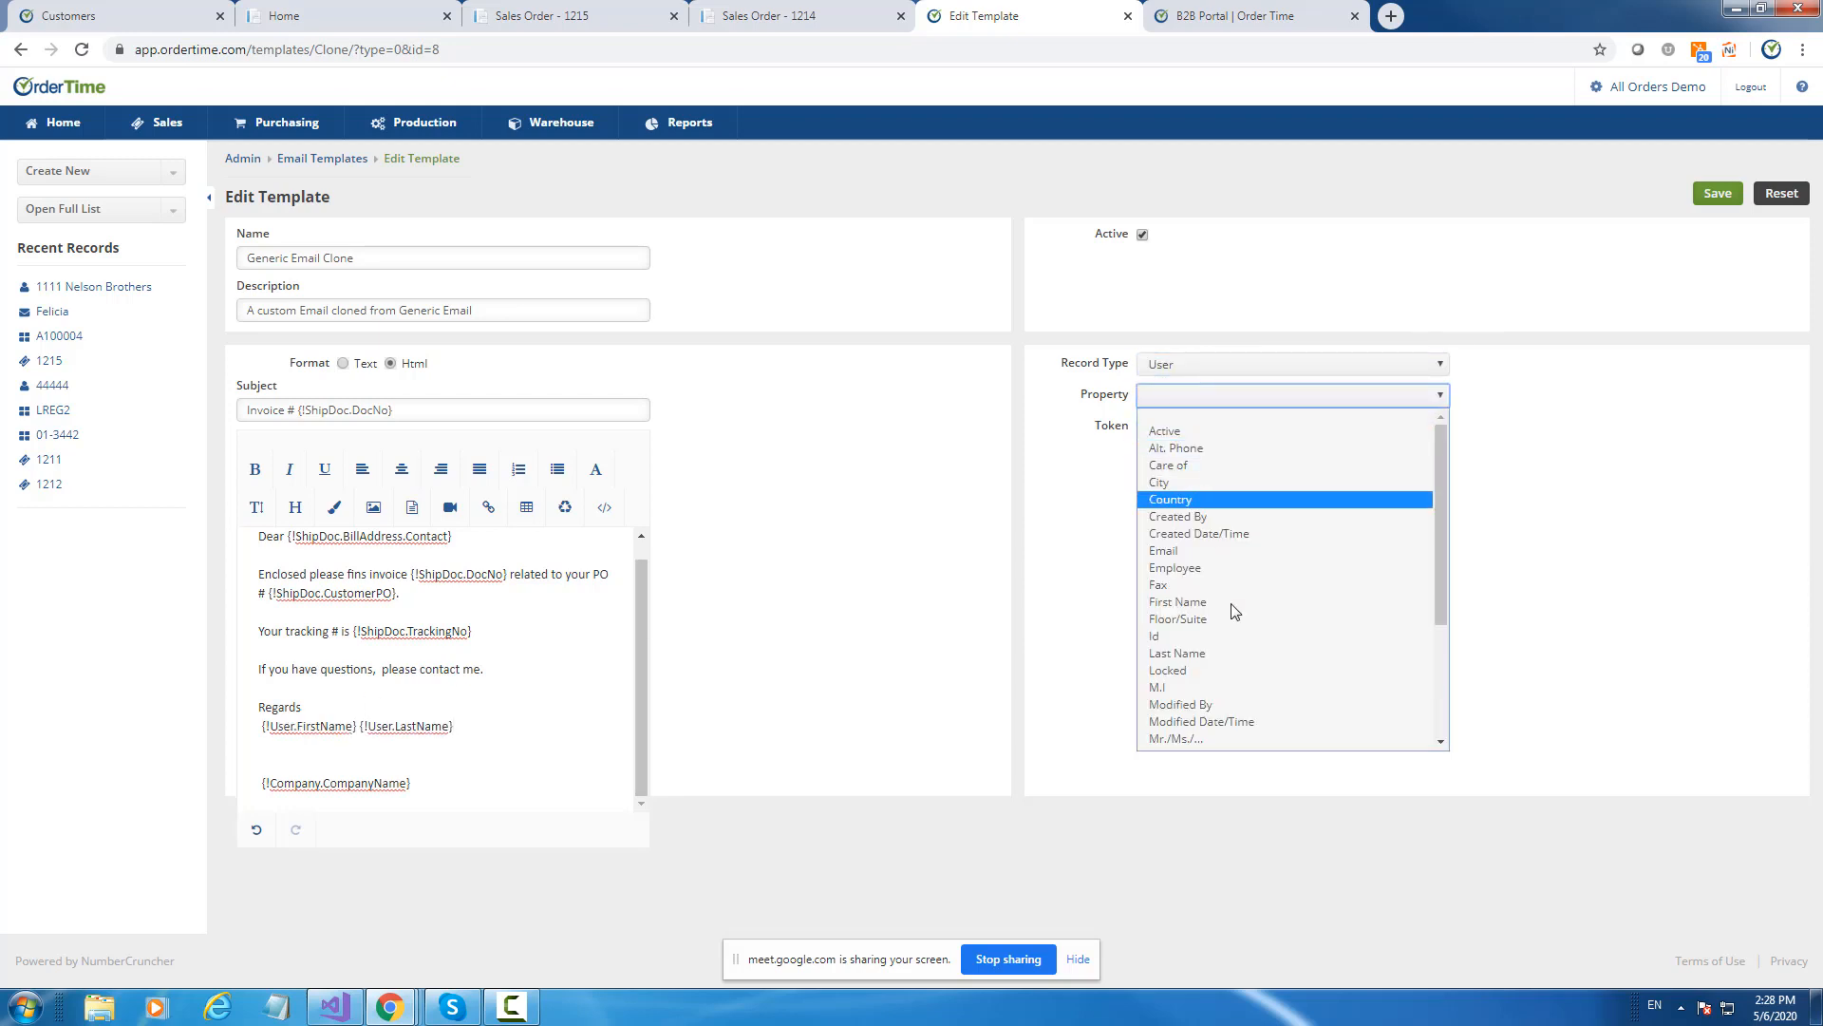
click(1205, 557)
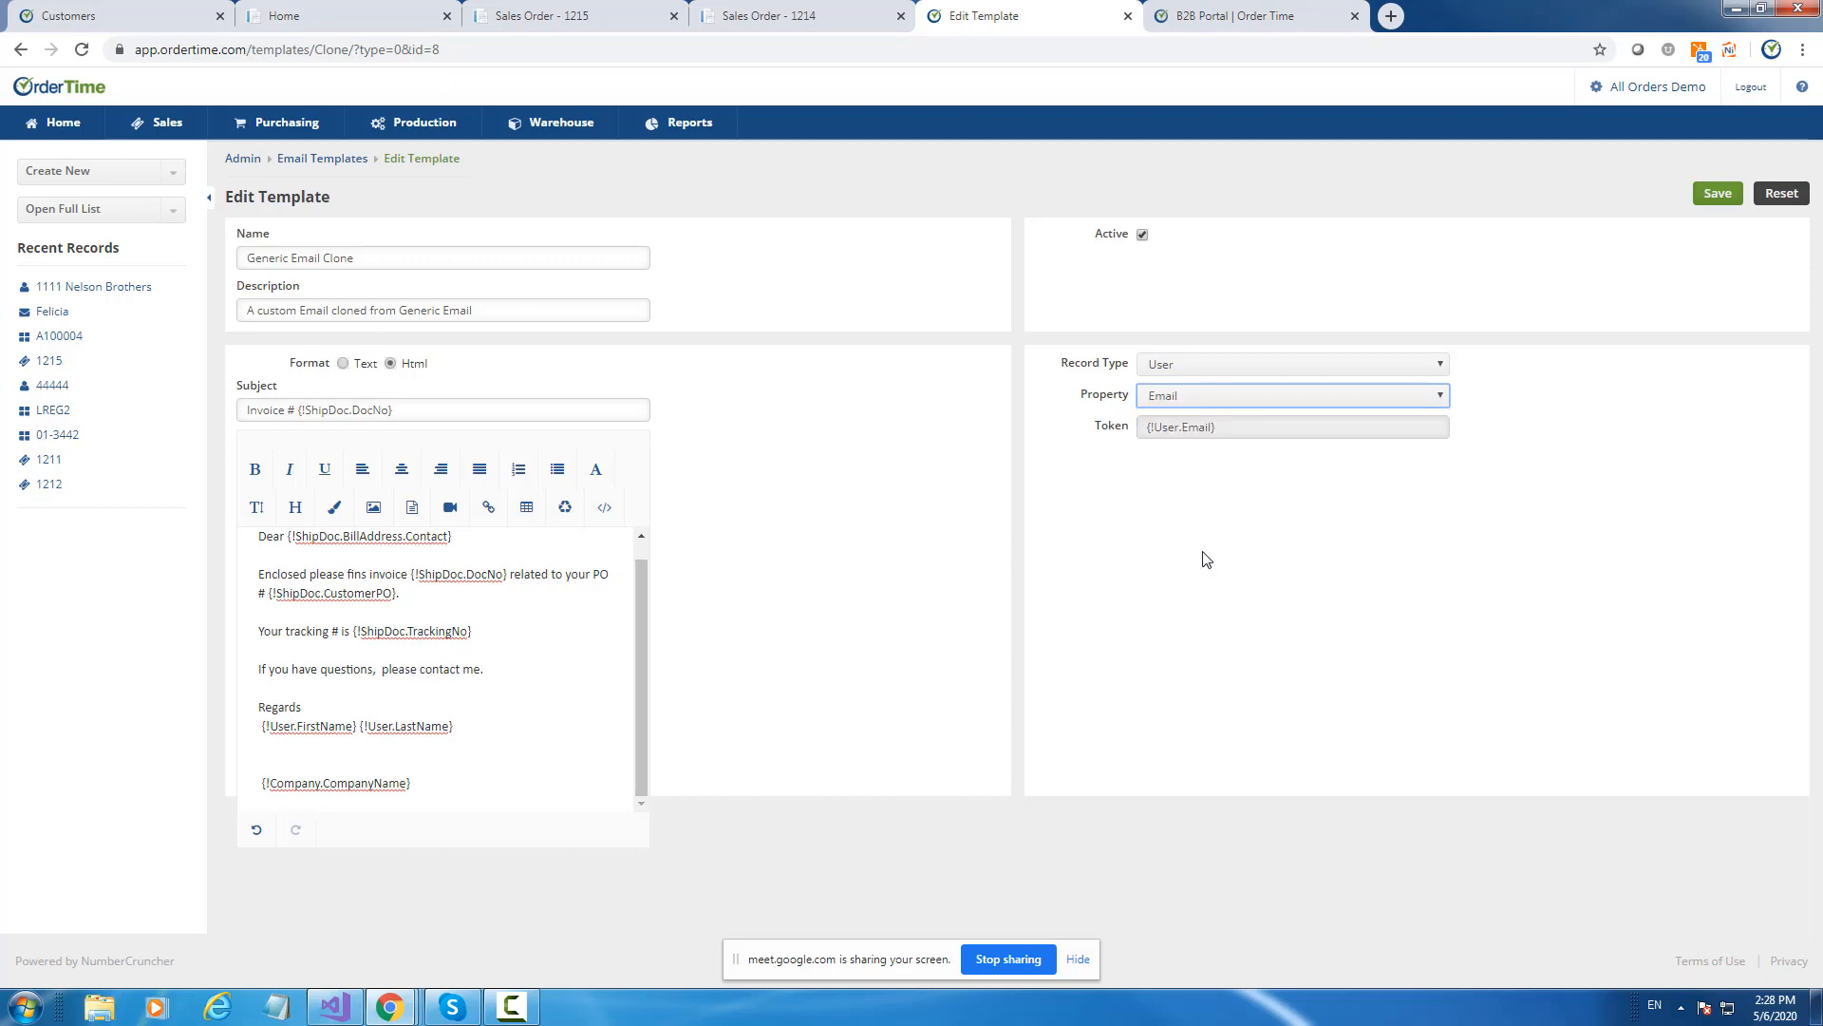
drag(1180, 428, 328, 758)
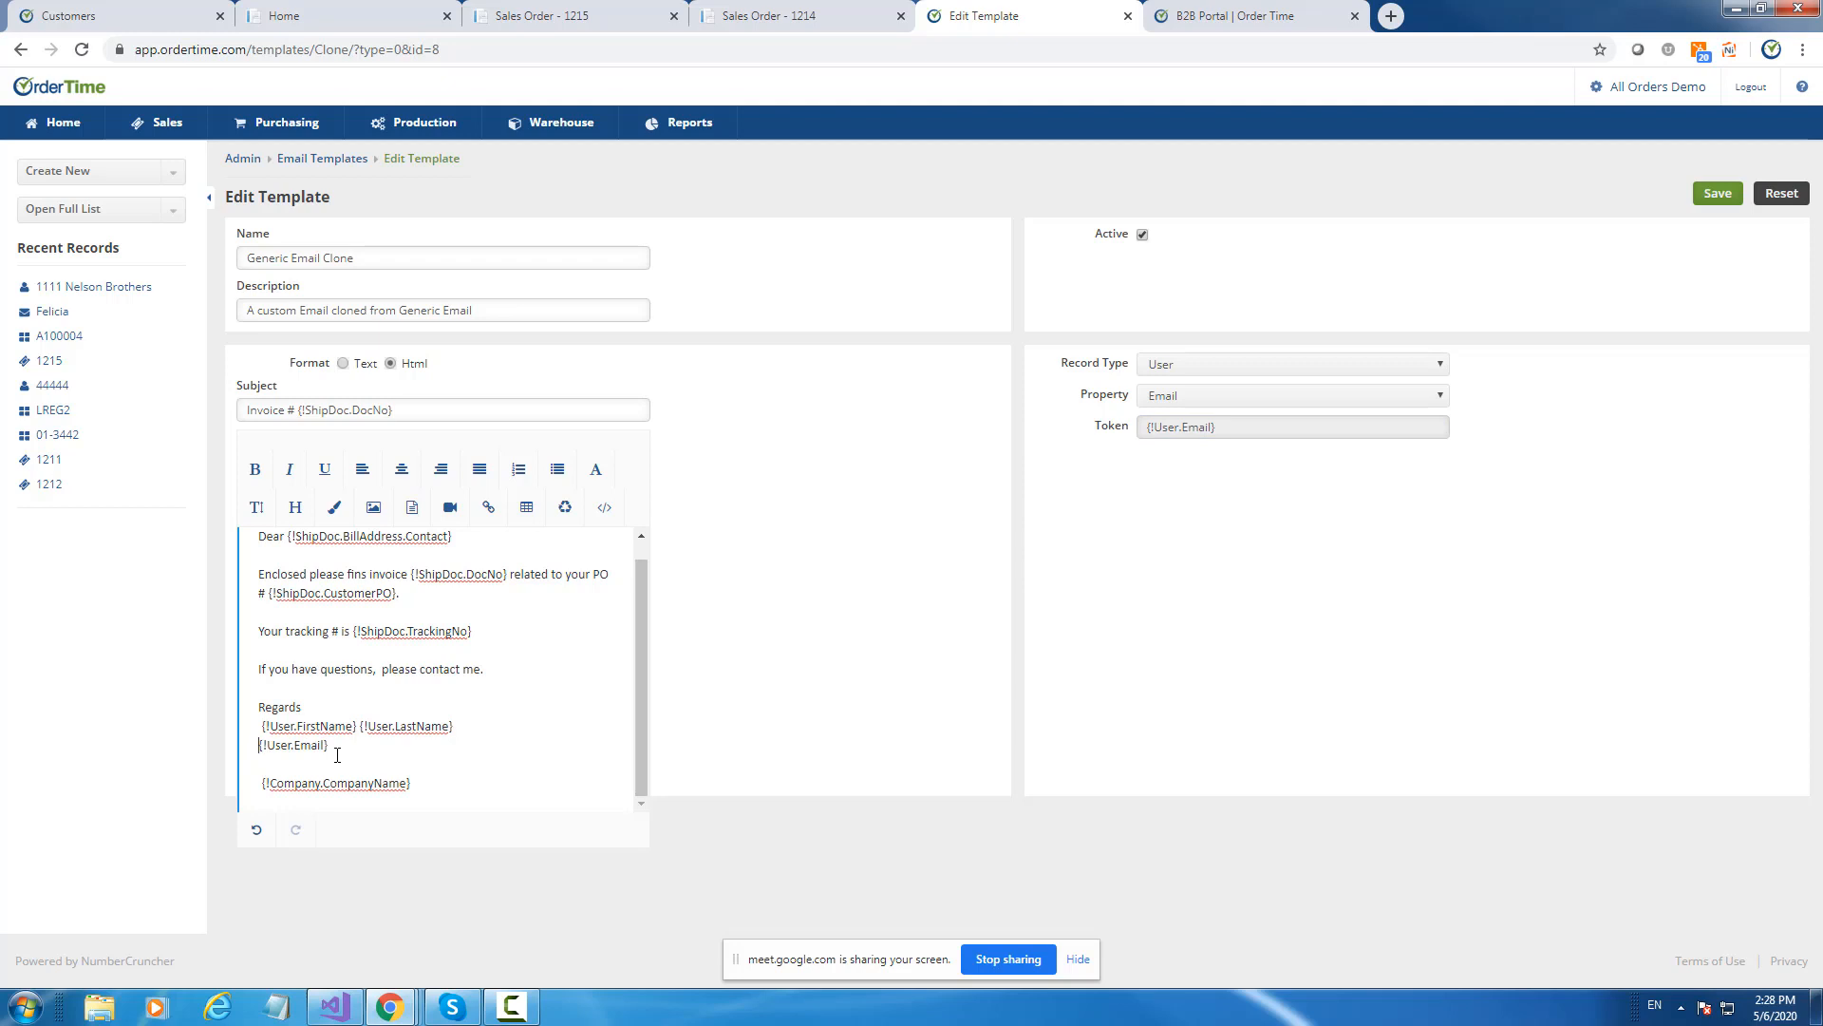
text(e.)
Remove the space before the name line, bold the 'e.' label, and delete the blank line.
click(283, 723)
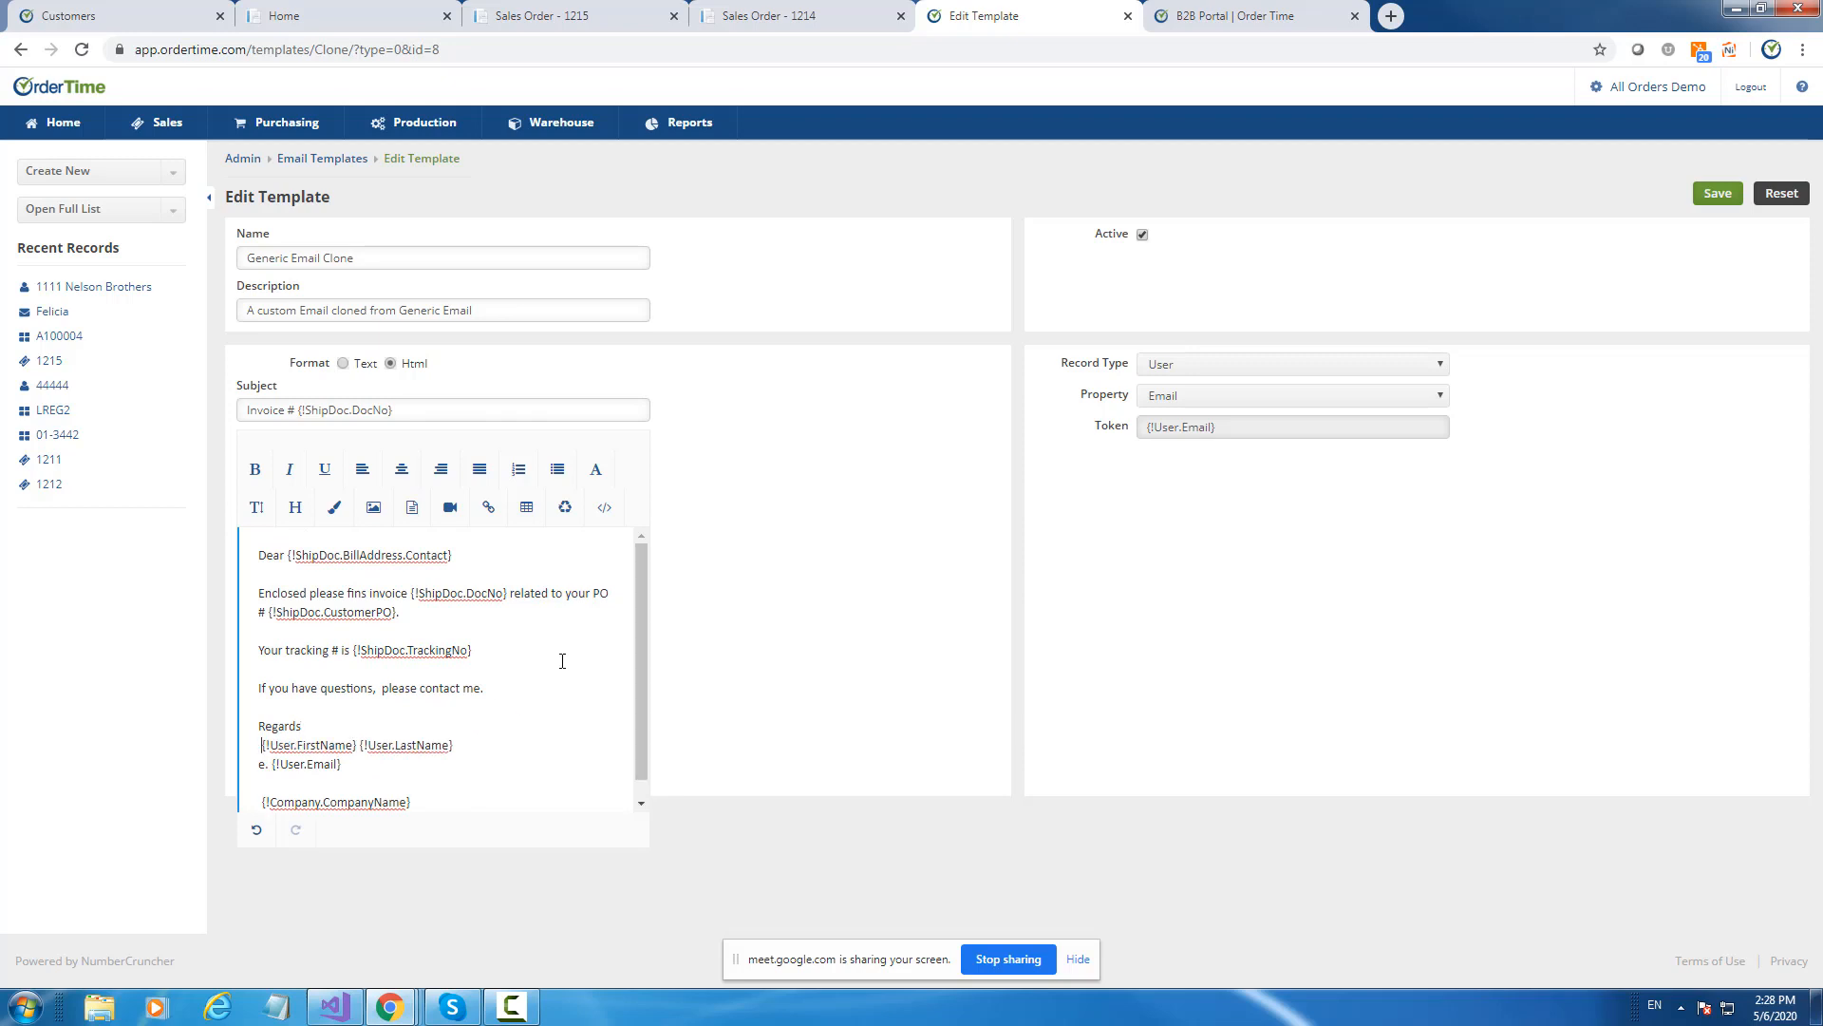
key(BackSpace)
drag(269, 771, 258, 765)
click(255, 470)
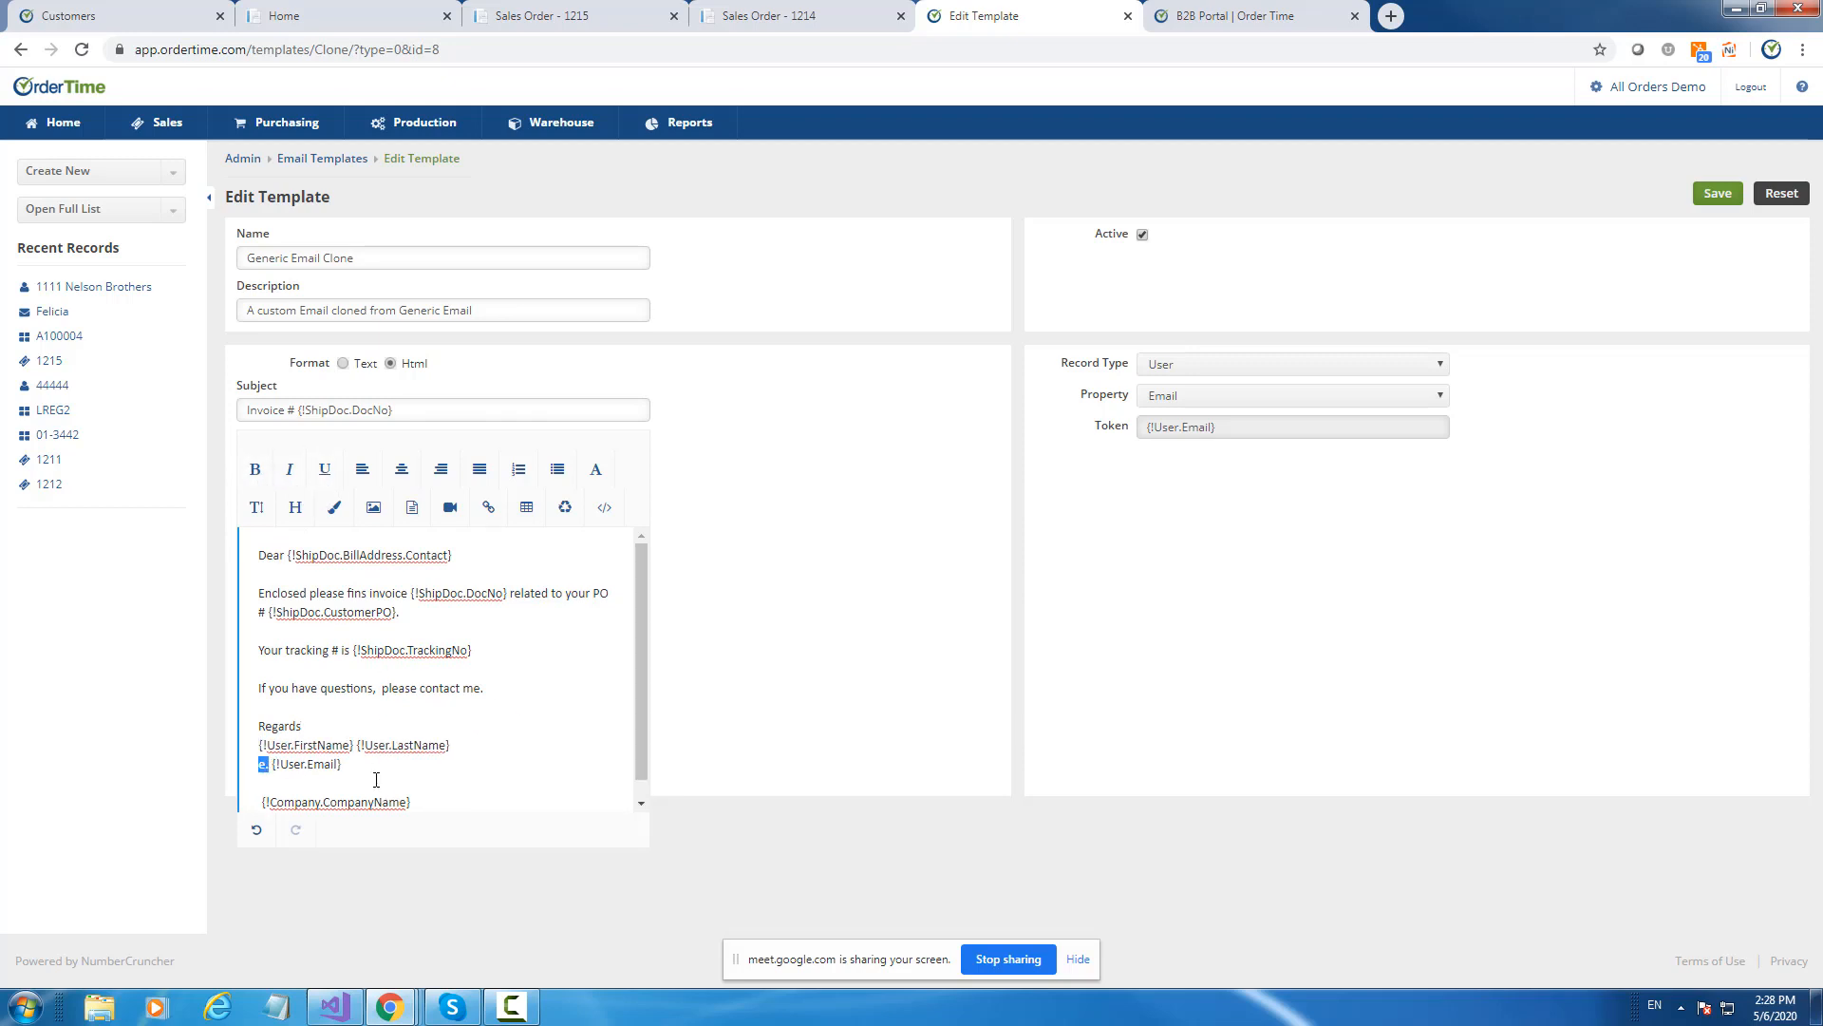
key(Down)
key(BackSpace)
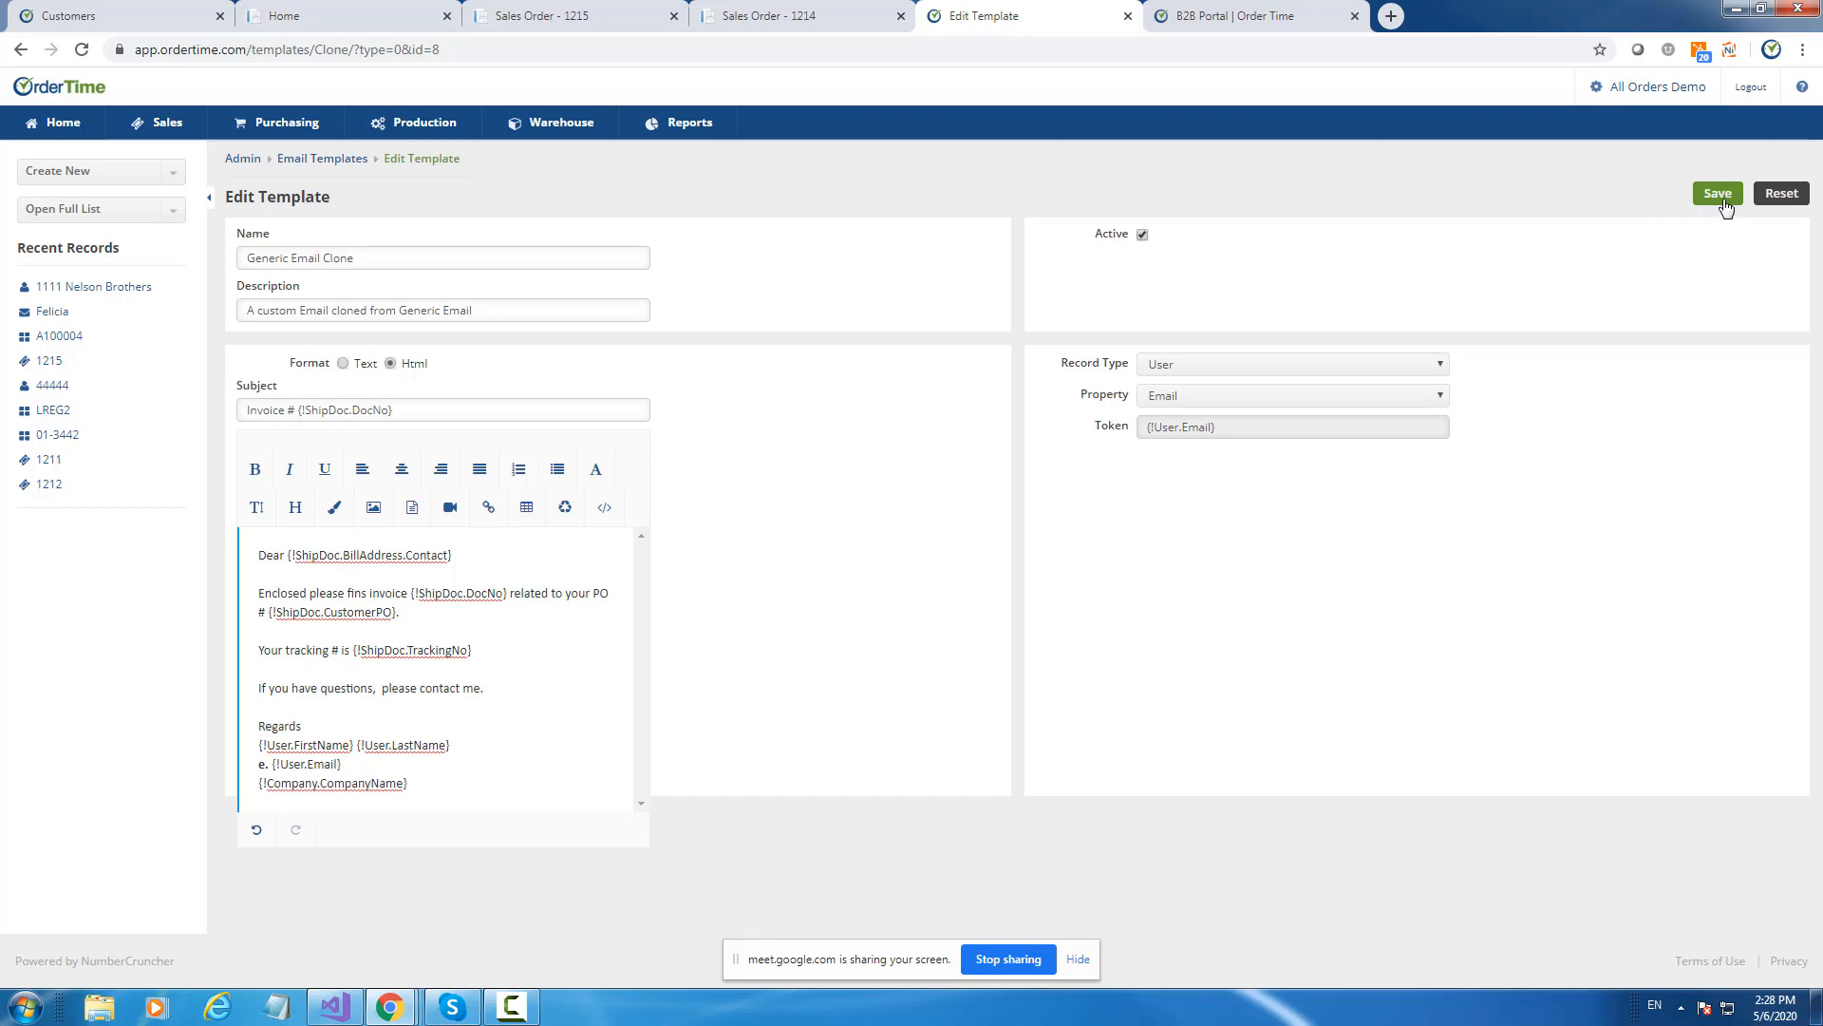
Save the template as 'Invoice Email Template', described 'Use this email to send invoice to customers.'.
drag(379, 258, 220, 264)
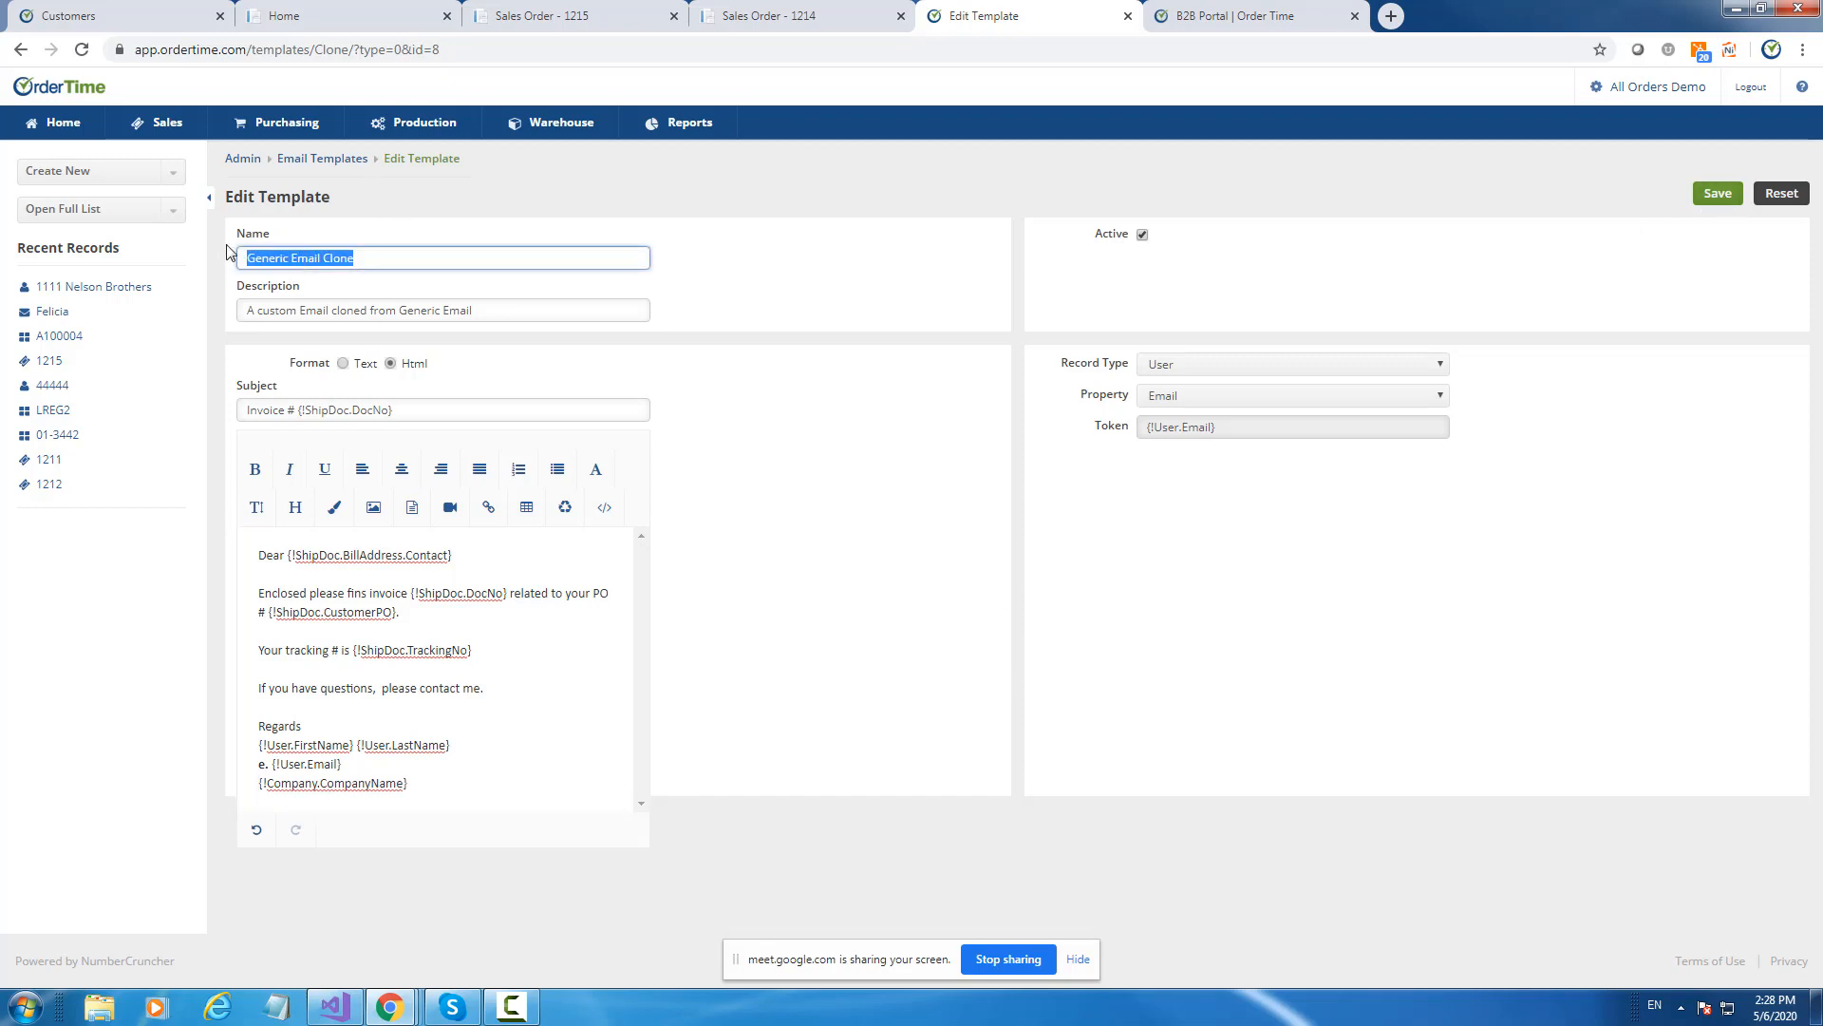
text(Invoice)
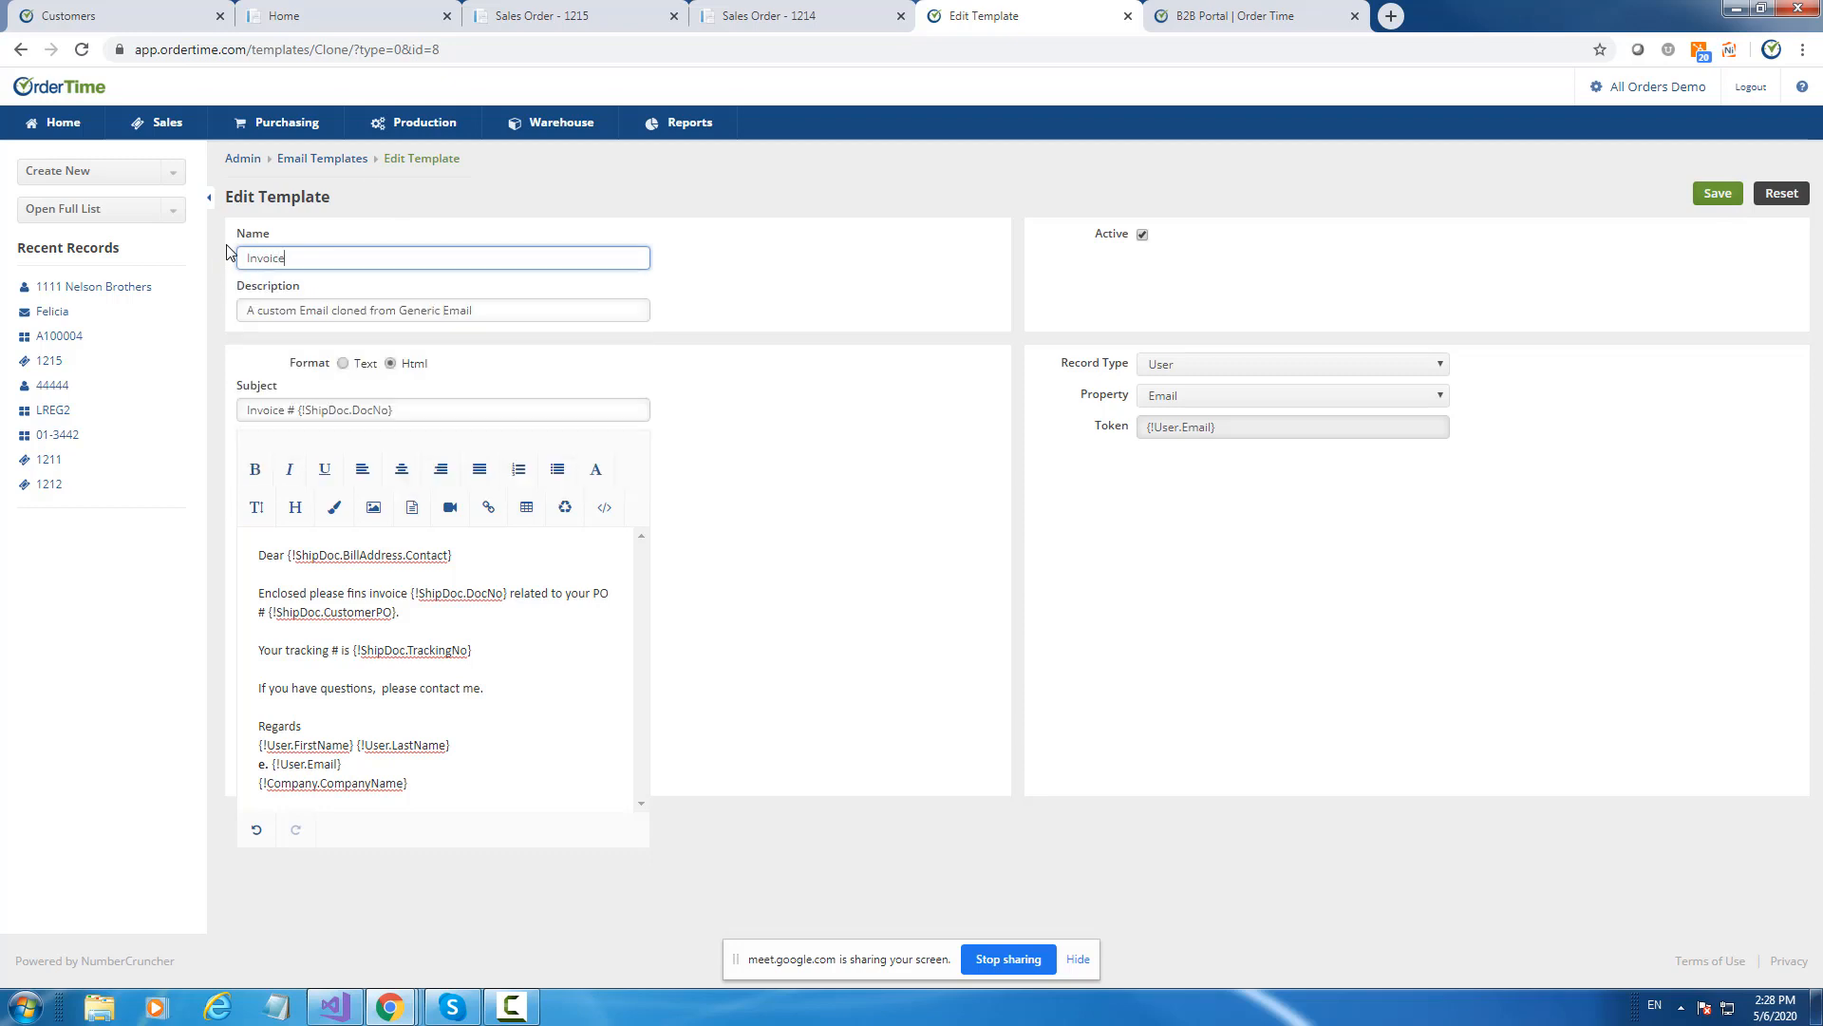
text( Email Tempal)
key(BackSpace)
key(BackSpace)
text(late)
key(Tab)
text(Use this)
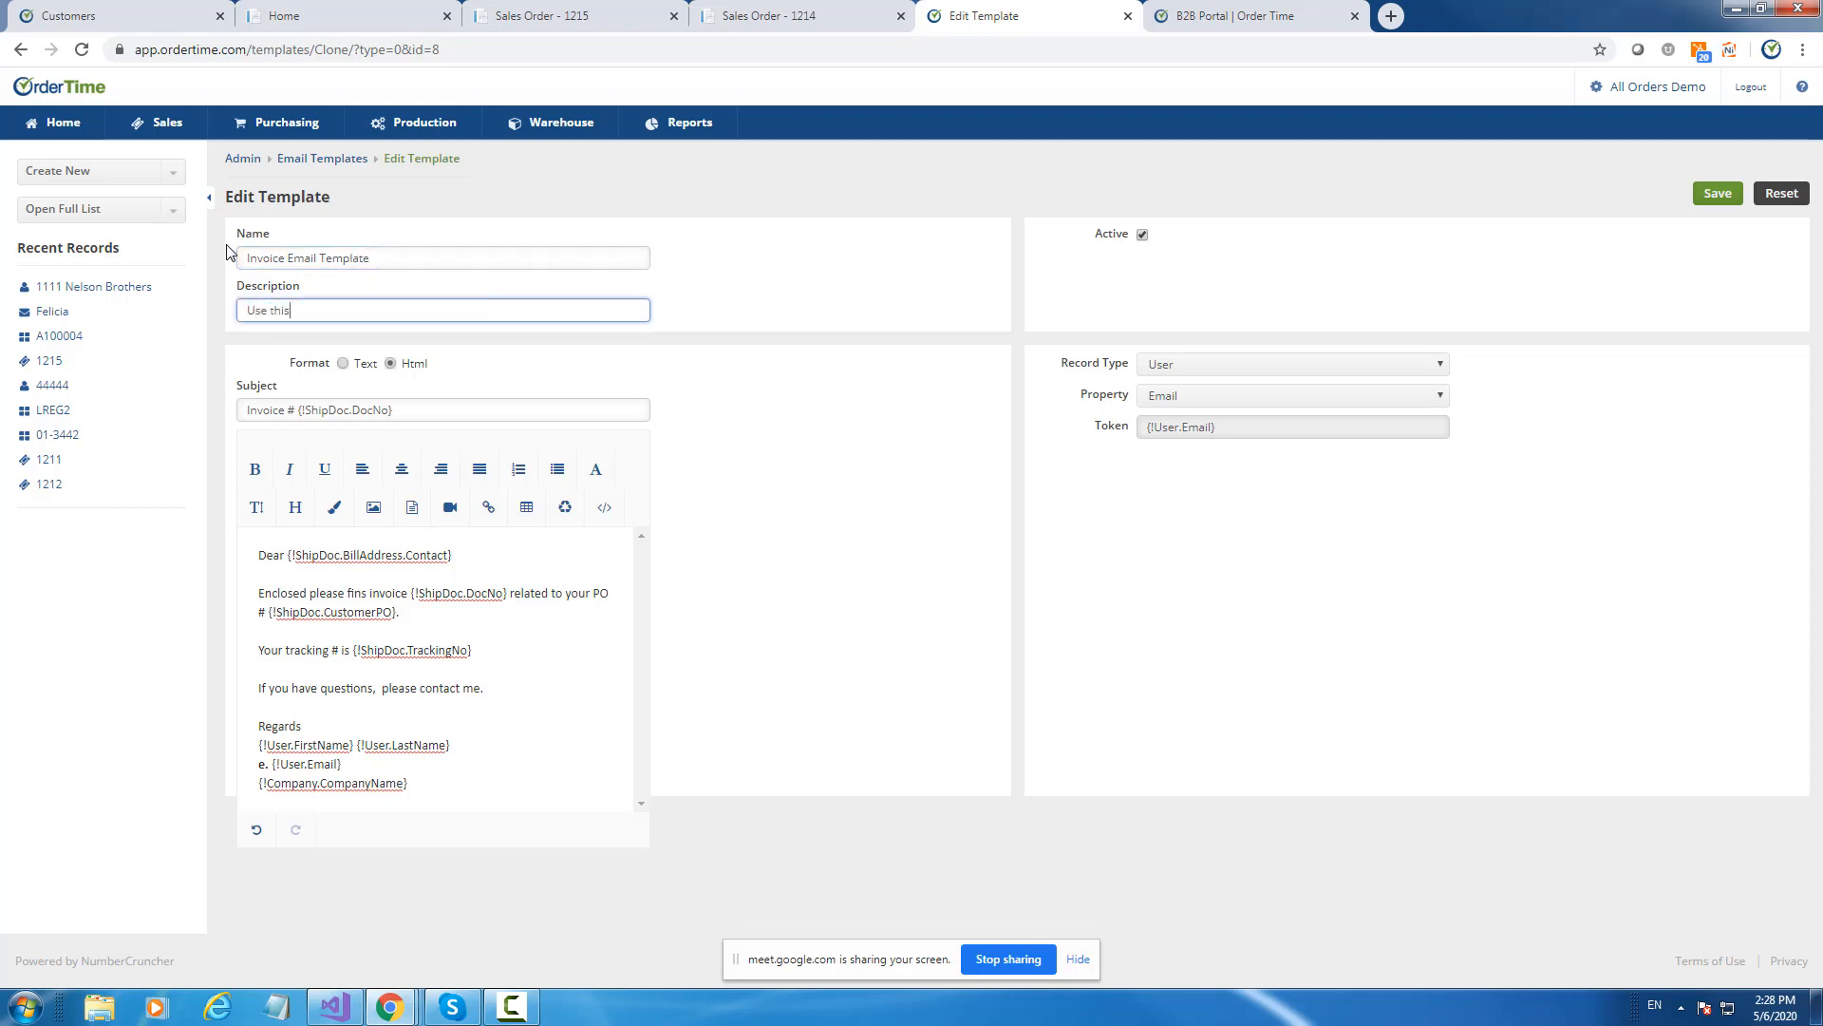
text( email to send invoice to customers.)
click(1717, 195)
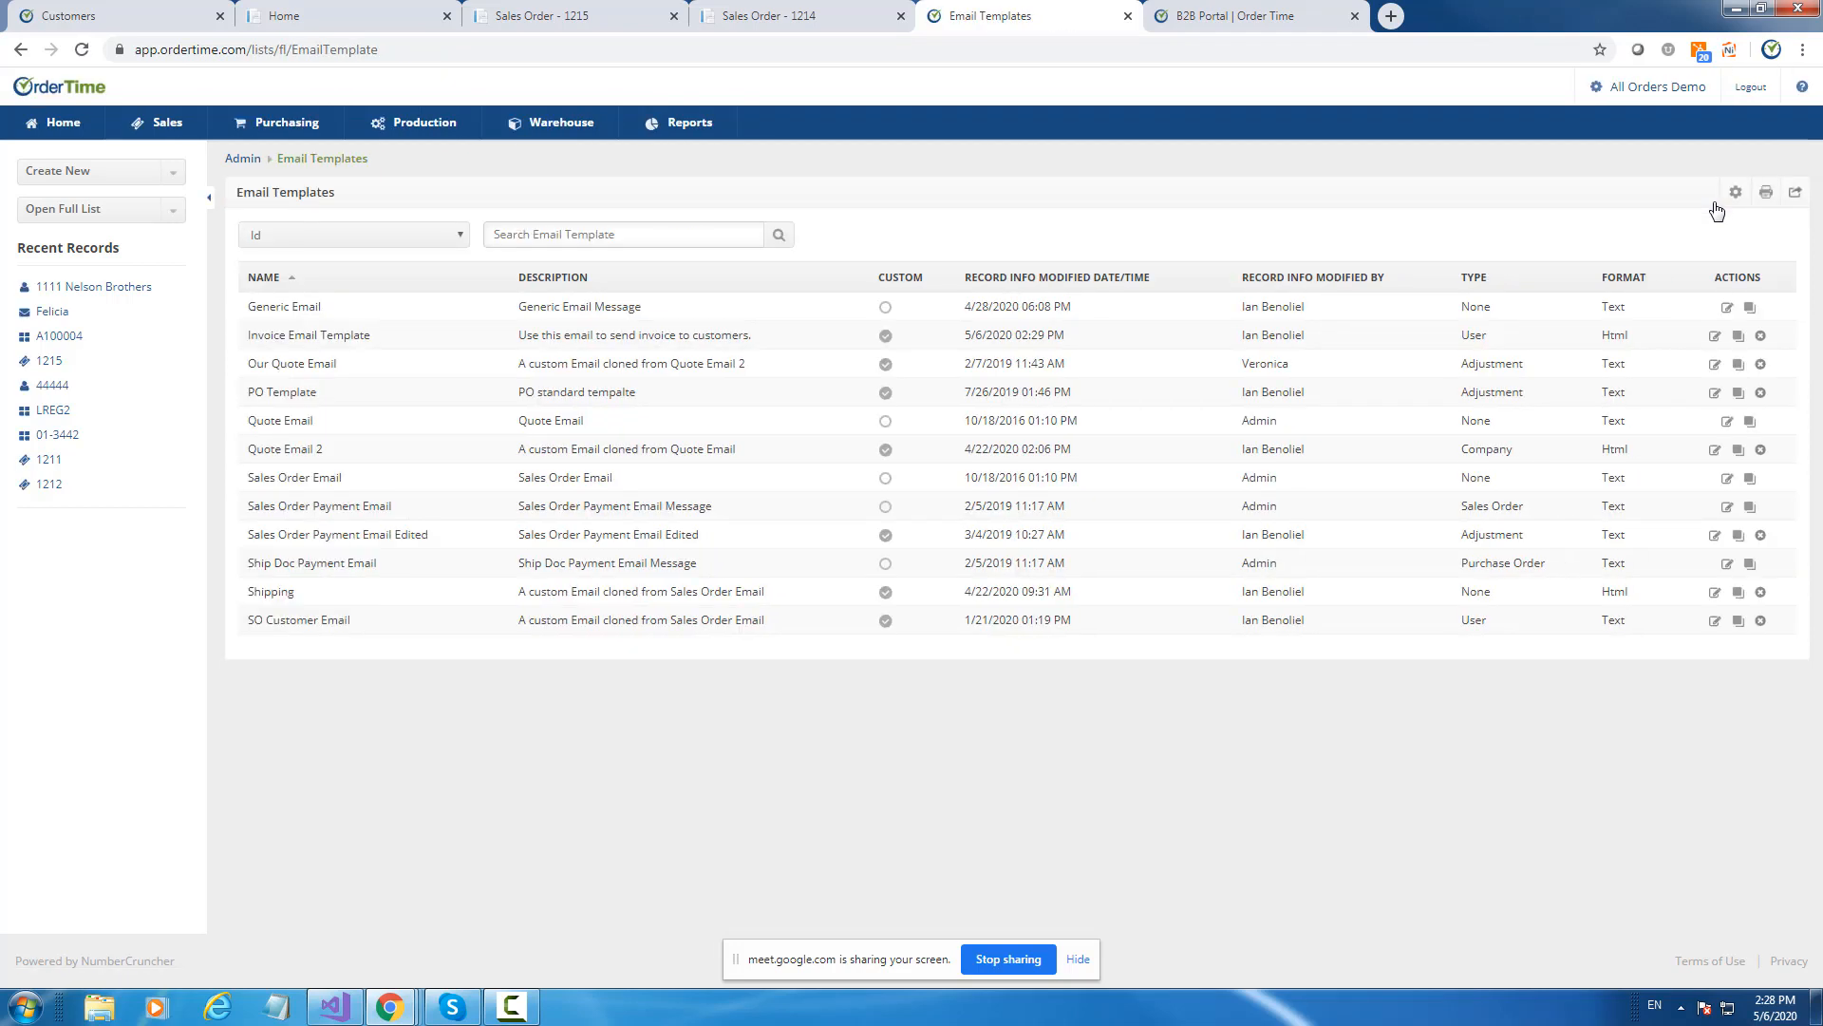
Open the Ship Docs list from Full List.
click(119, 211)
scroll(66, 432, down, 2)
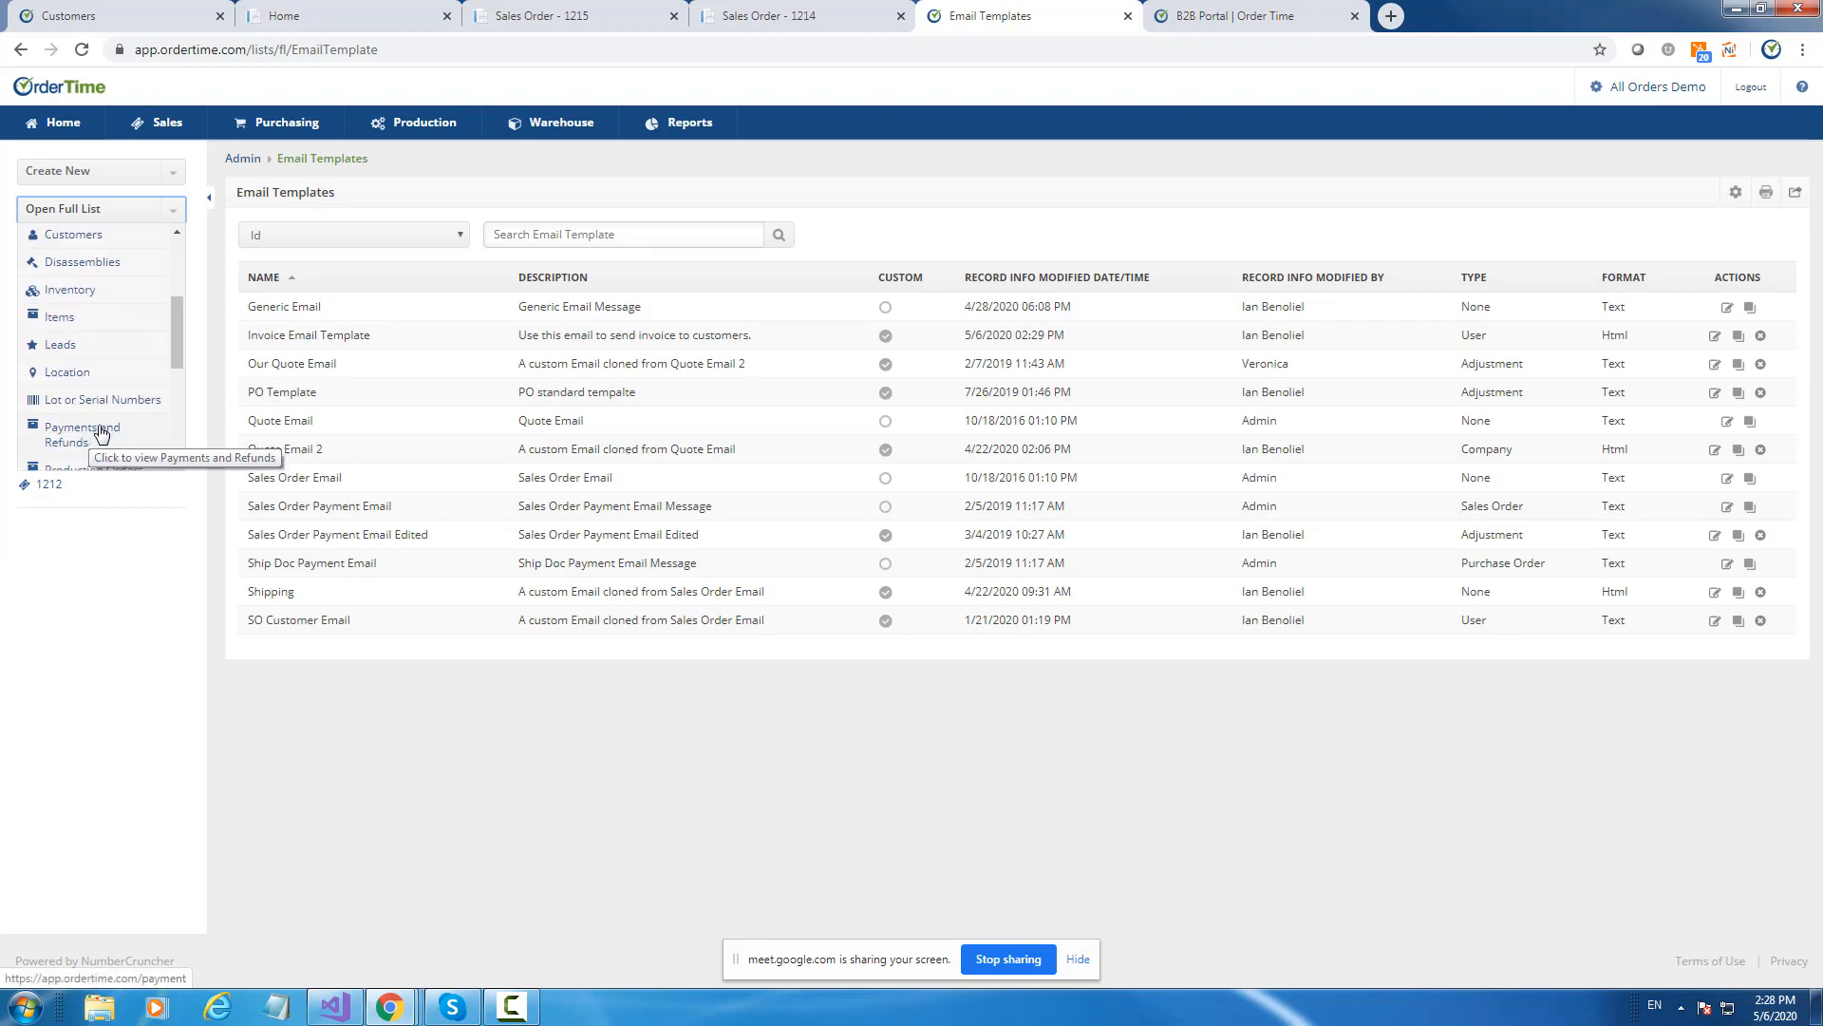
scroll(99, 430, down, 2)
click(88, 424)
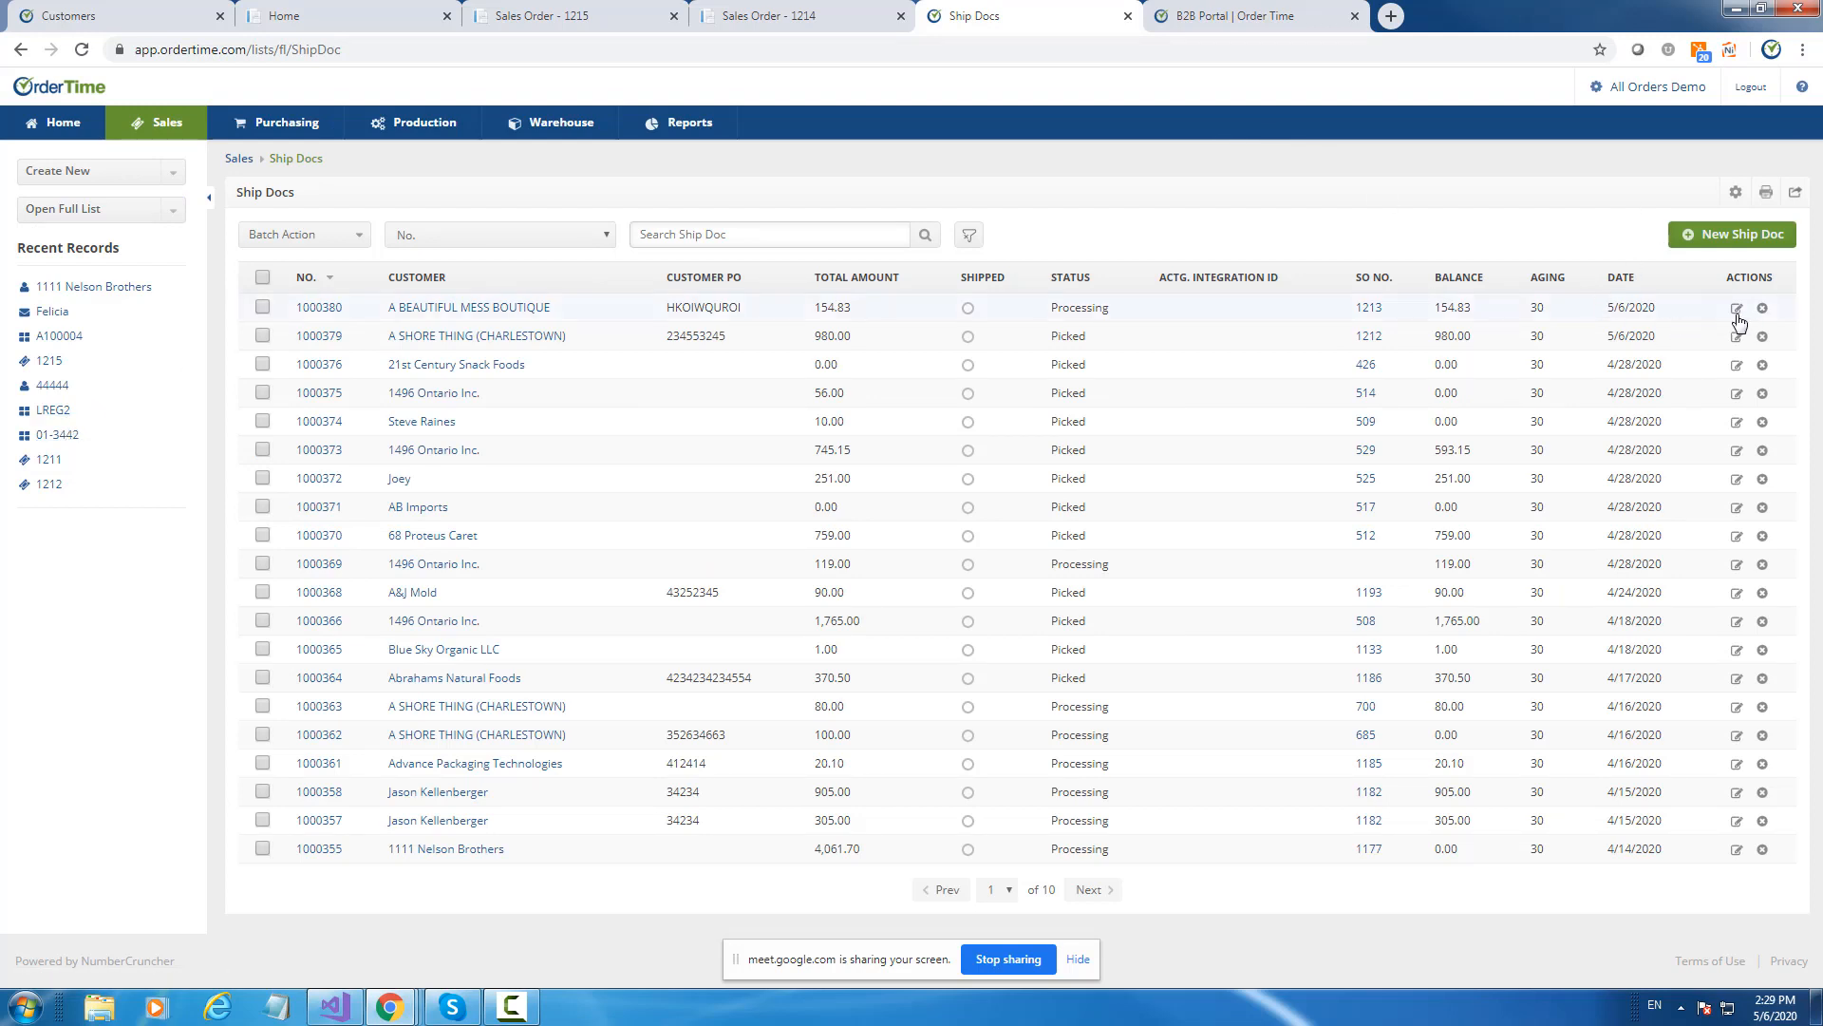
Give Ship Doc 1000380 a billing contact and a tracking number, then save it.
click(1737, 309)
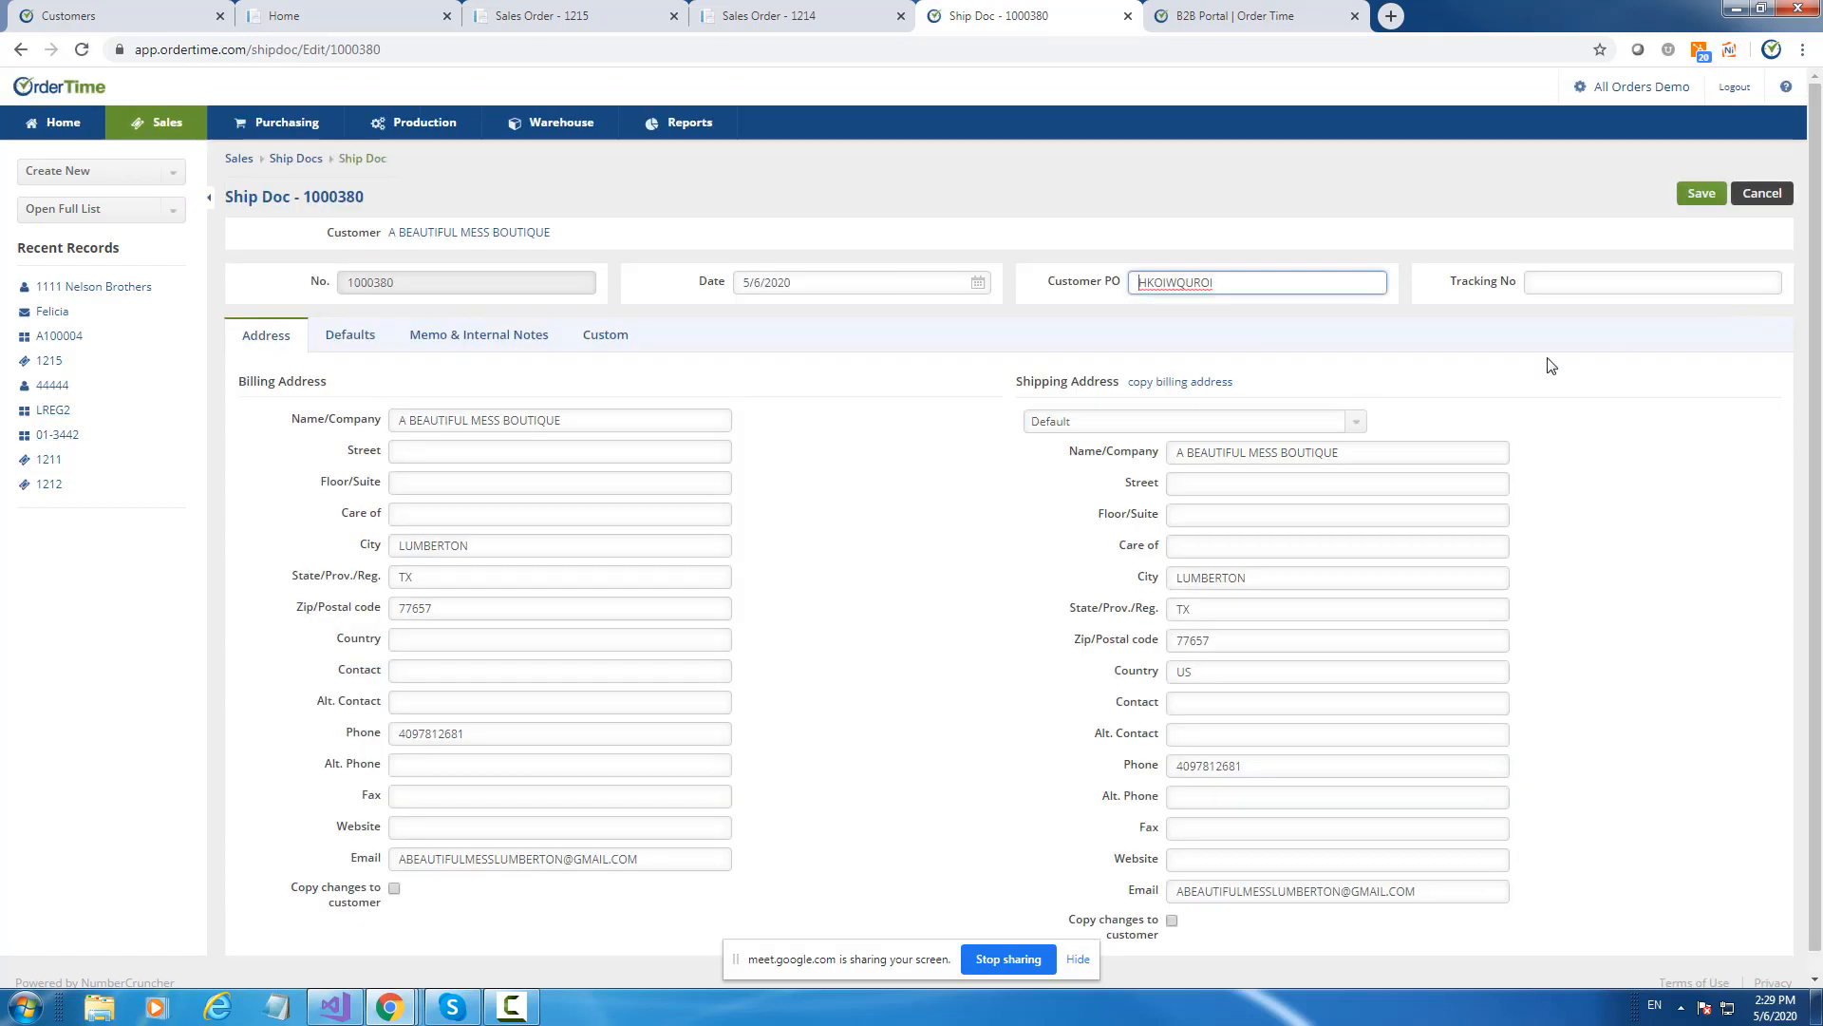
click(425, 671)
text(Ian)
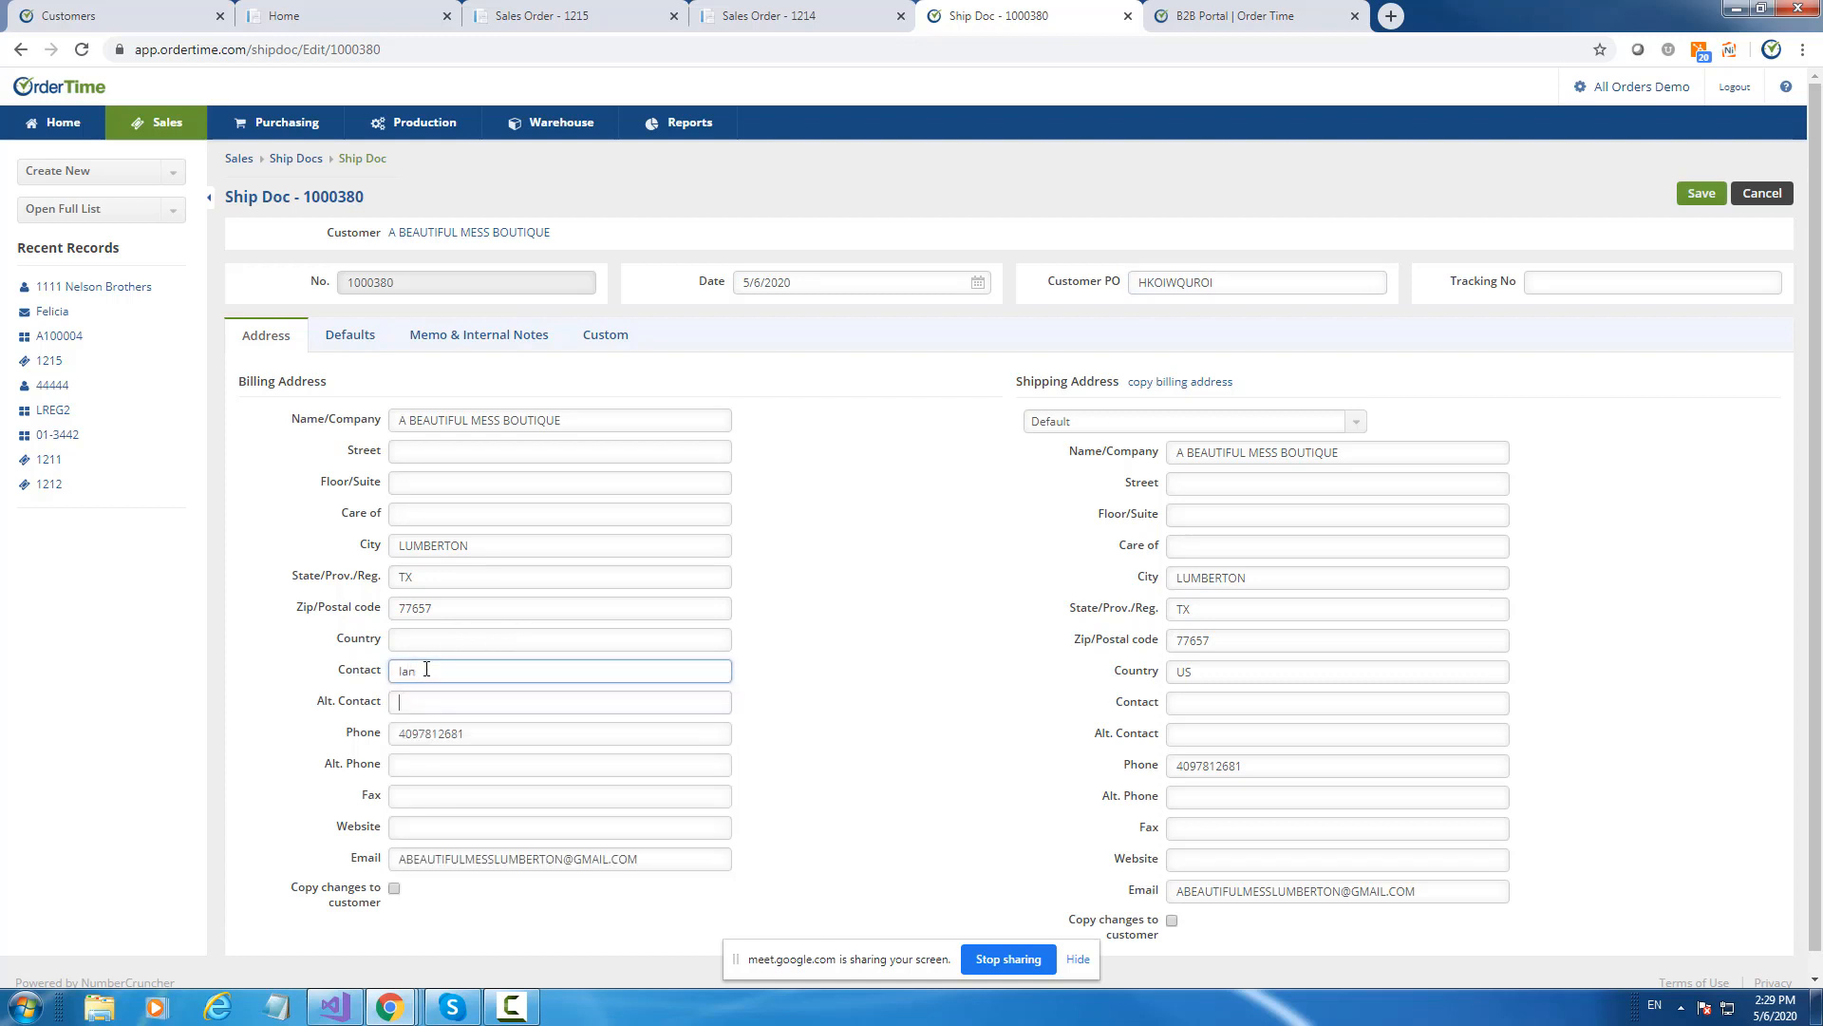
key(Tab)
click(1552, 278)
text(23525)
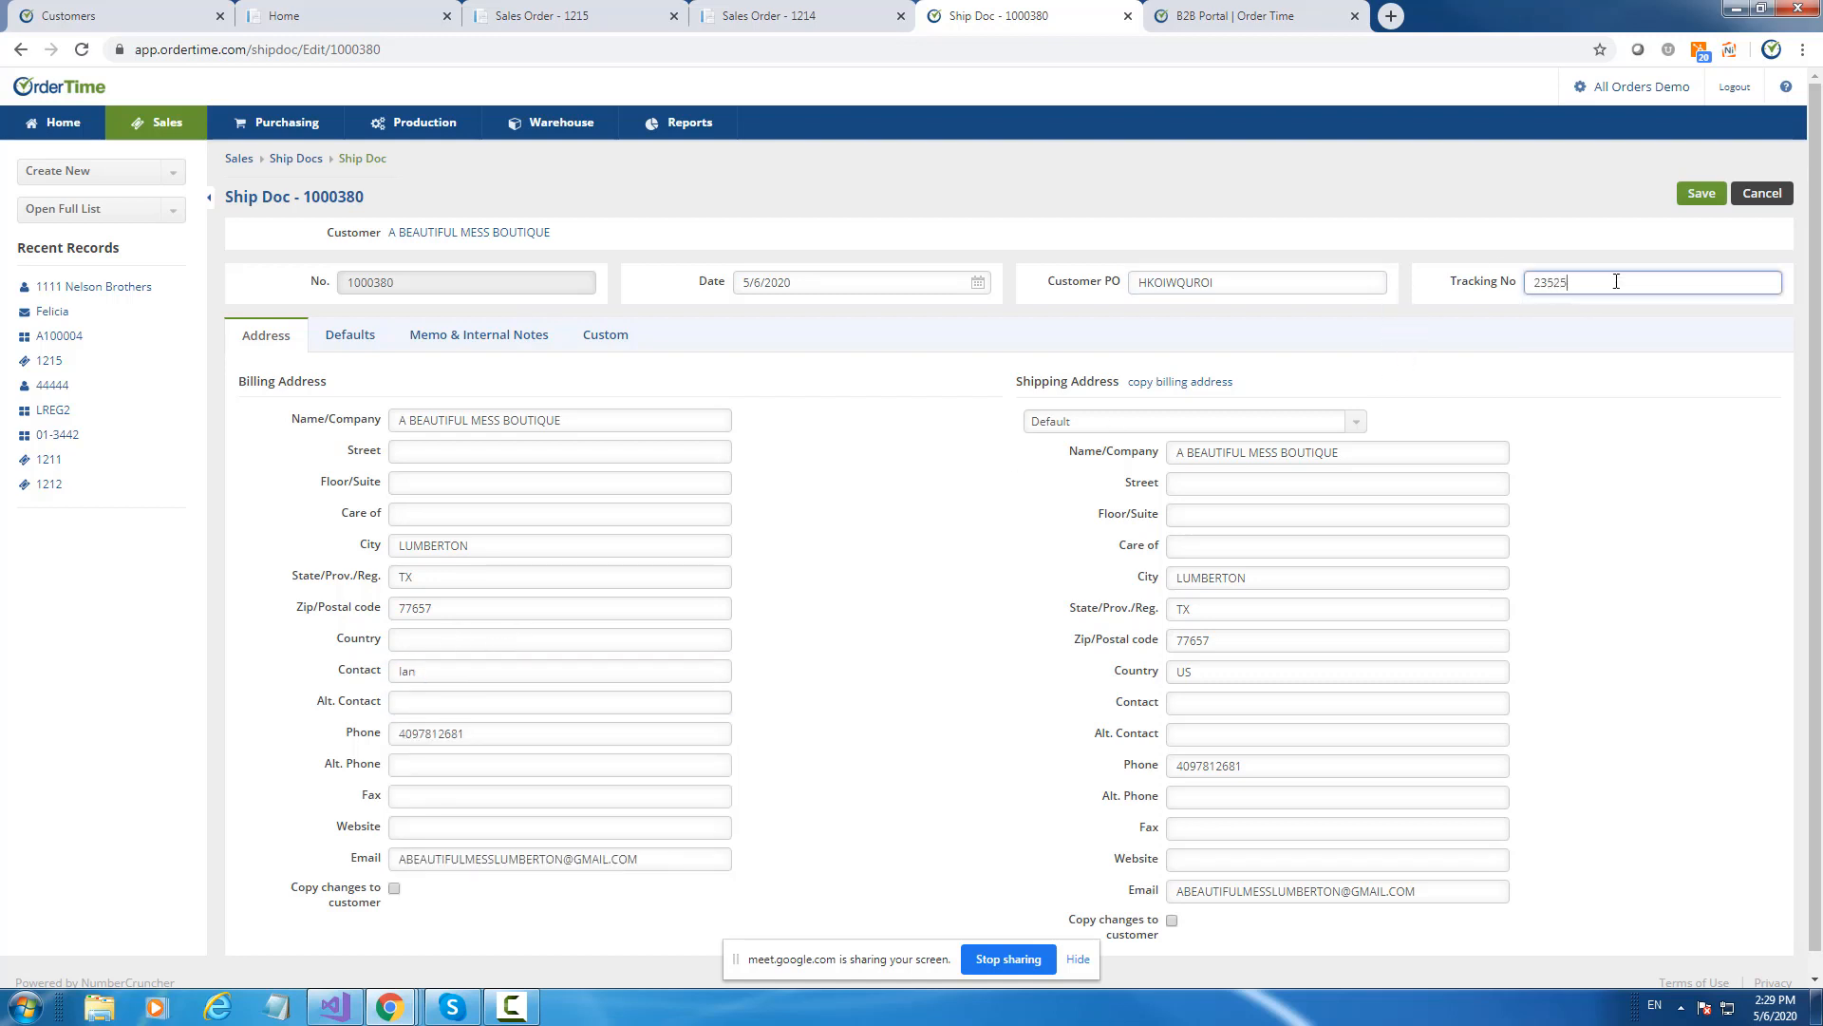
text(53466)
text(6436)
click(1706, 195)
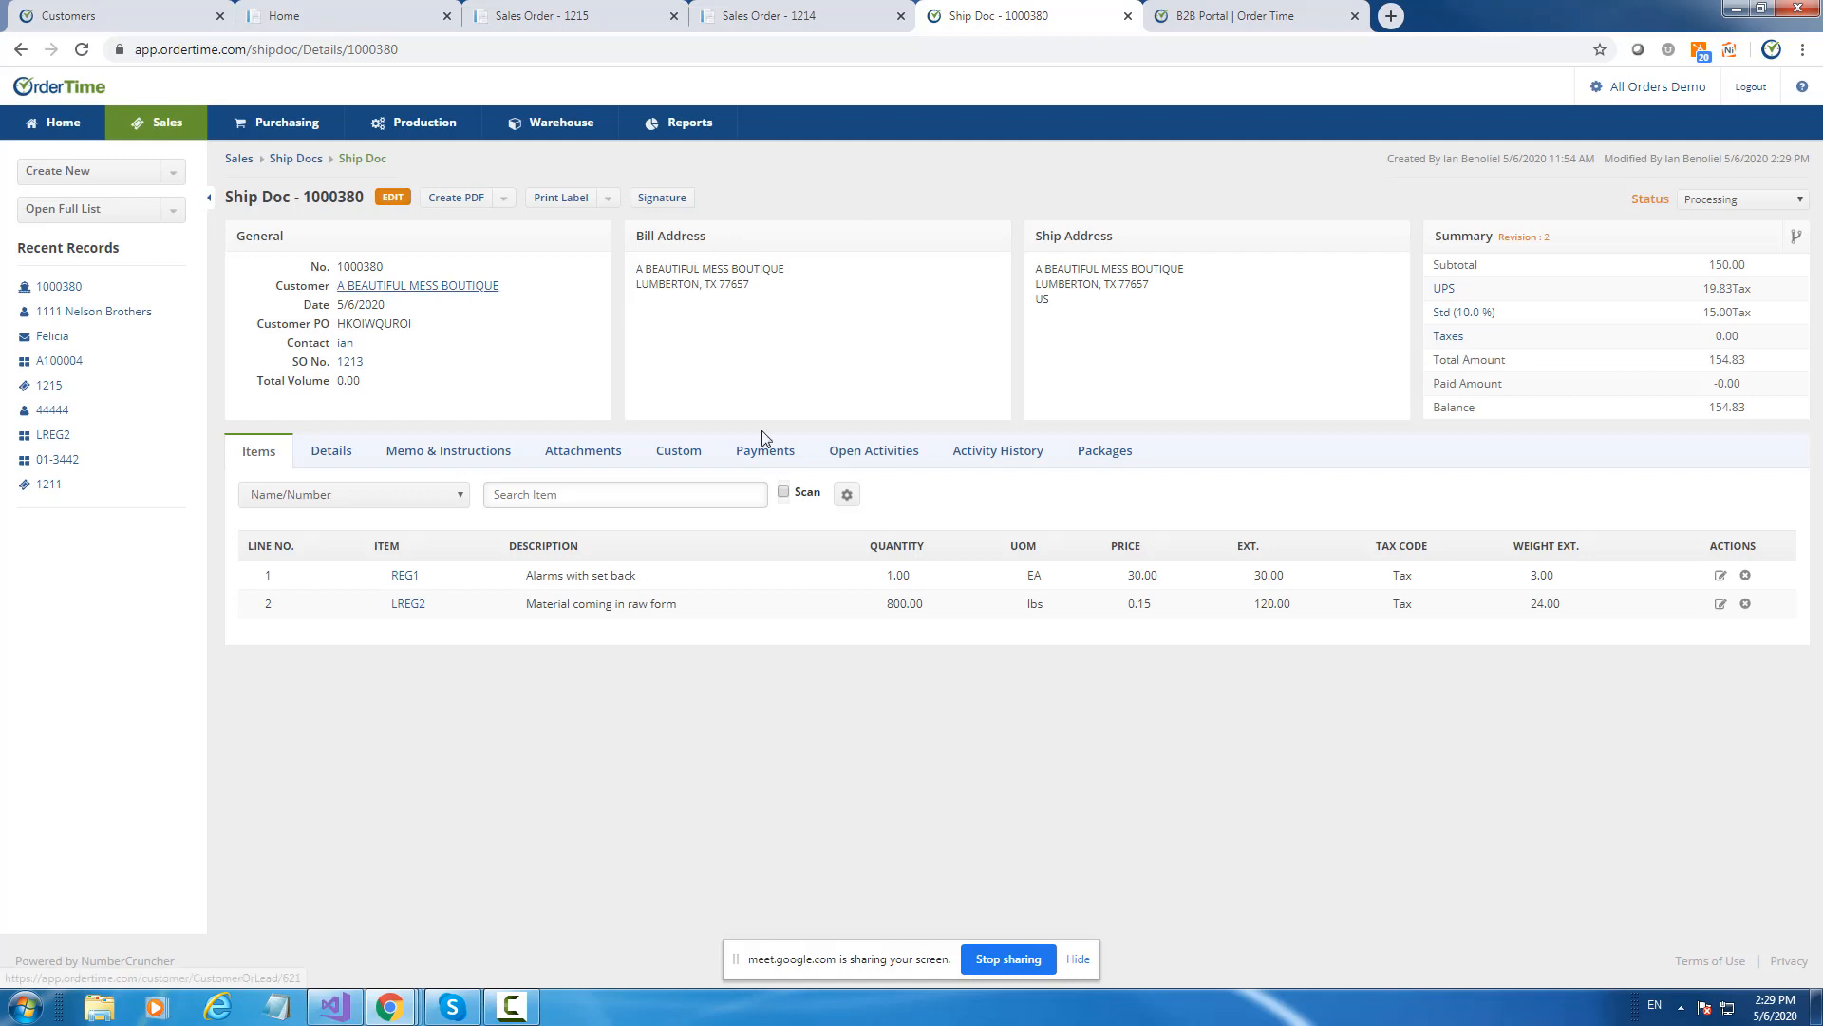
From Activity History, send invoice 1000380 to the Ship Doc's contact using Invoice Email Template.
click(1005, 456)
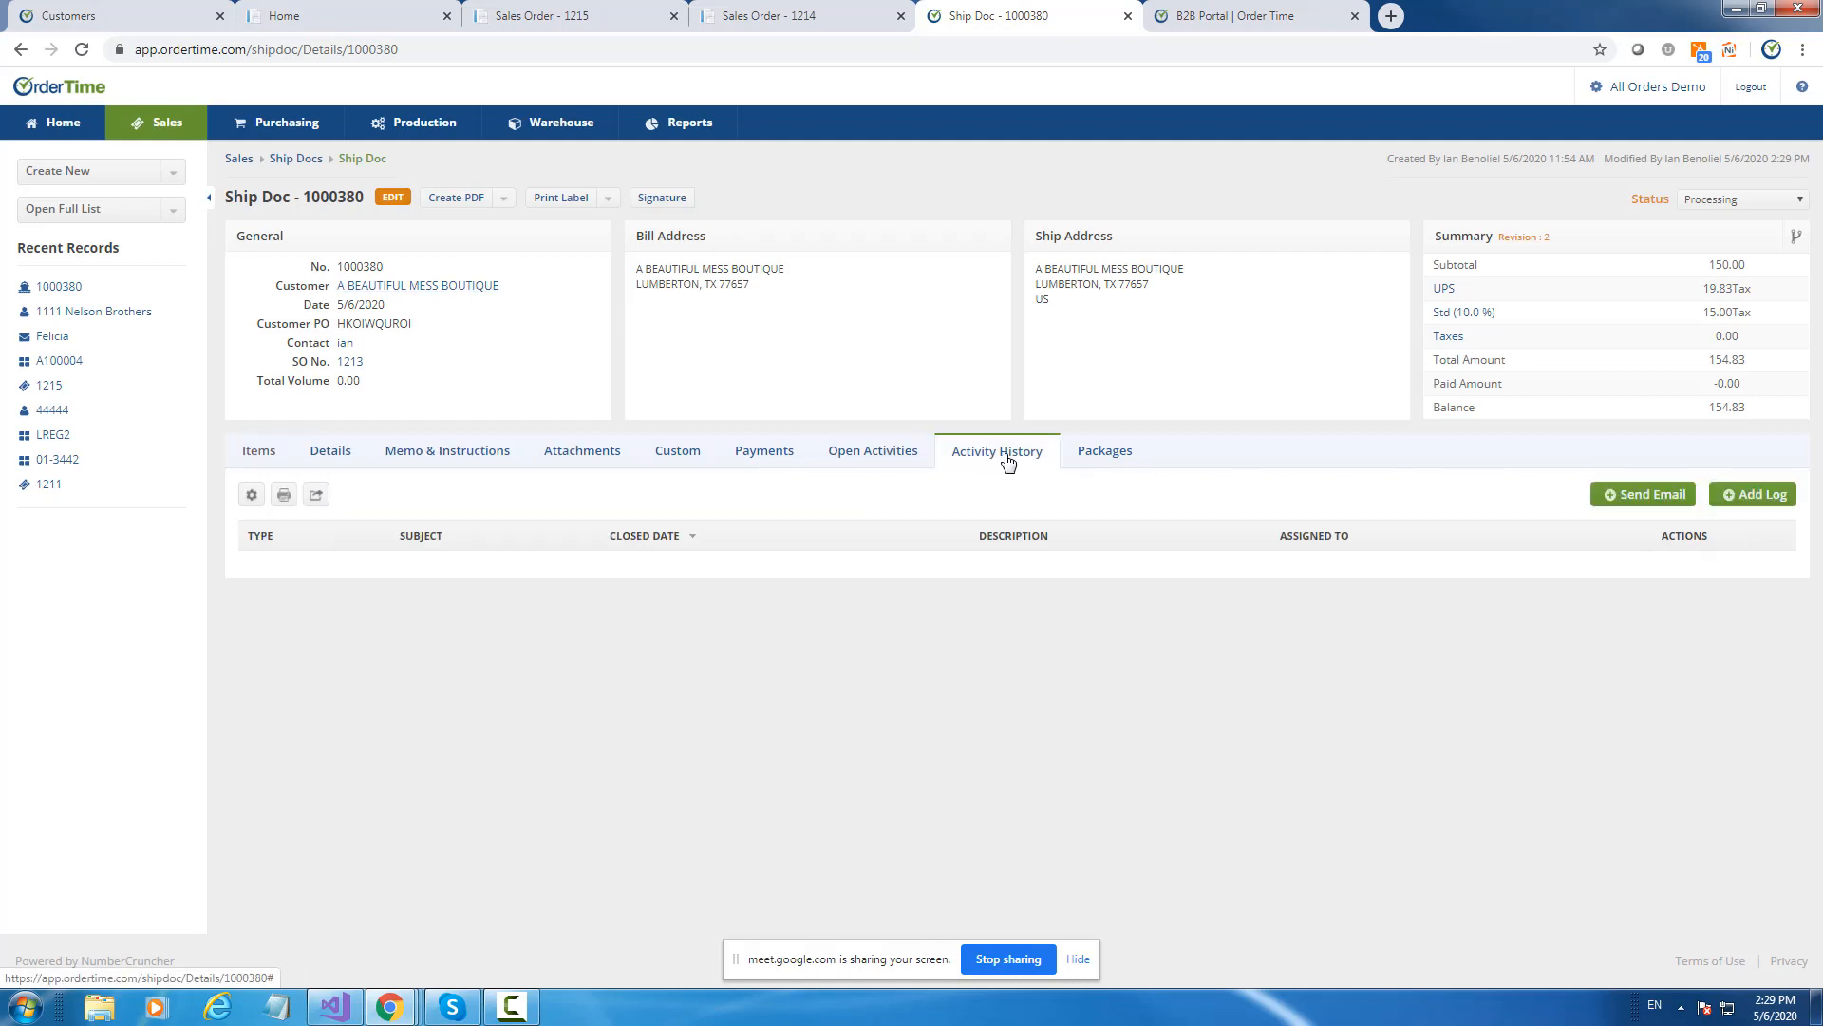
click(1653, 494)
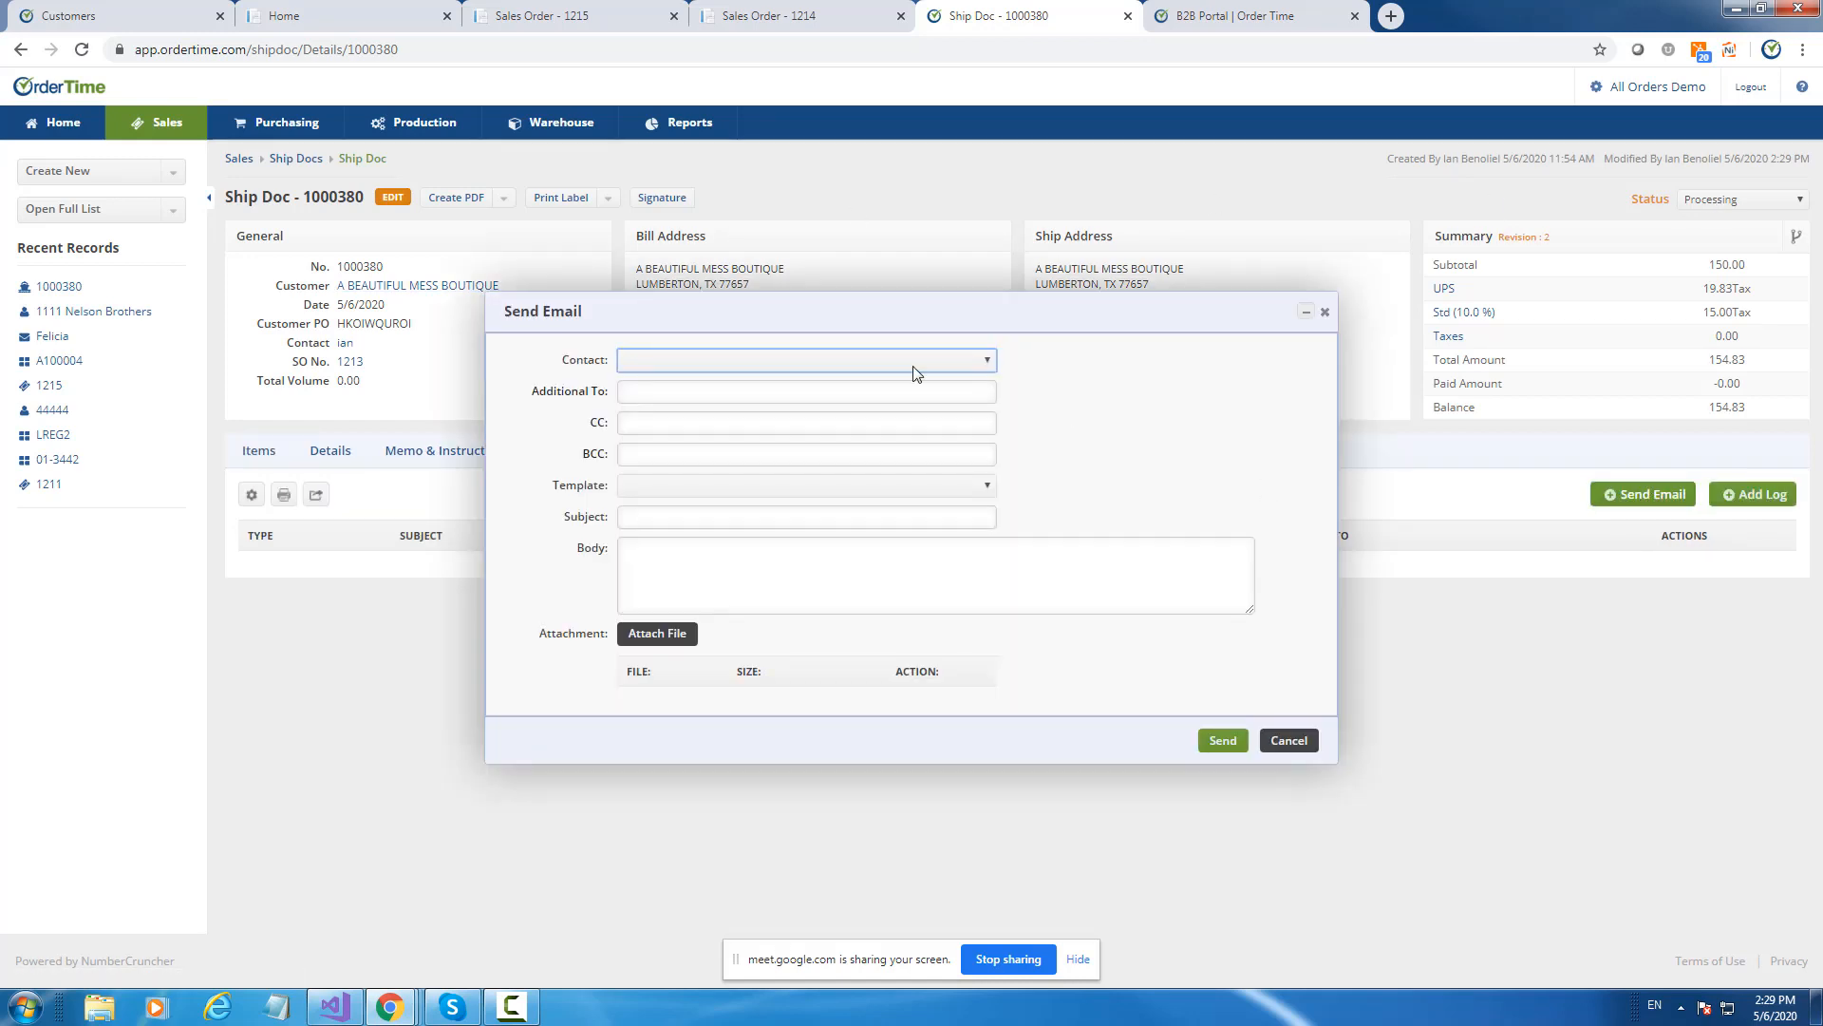
click(663, 361)
click(657, 392)
click(713, 487)
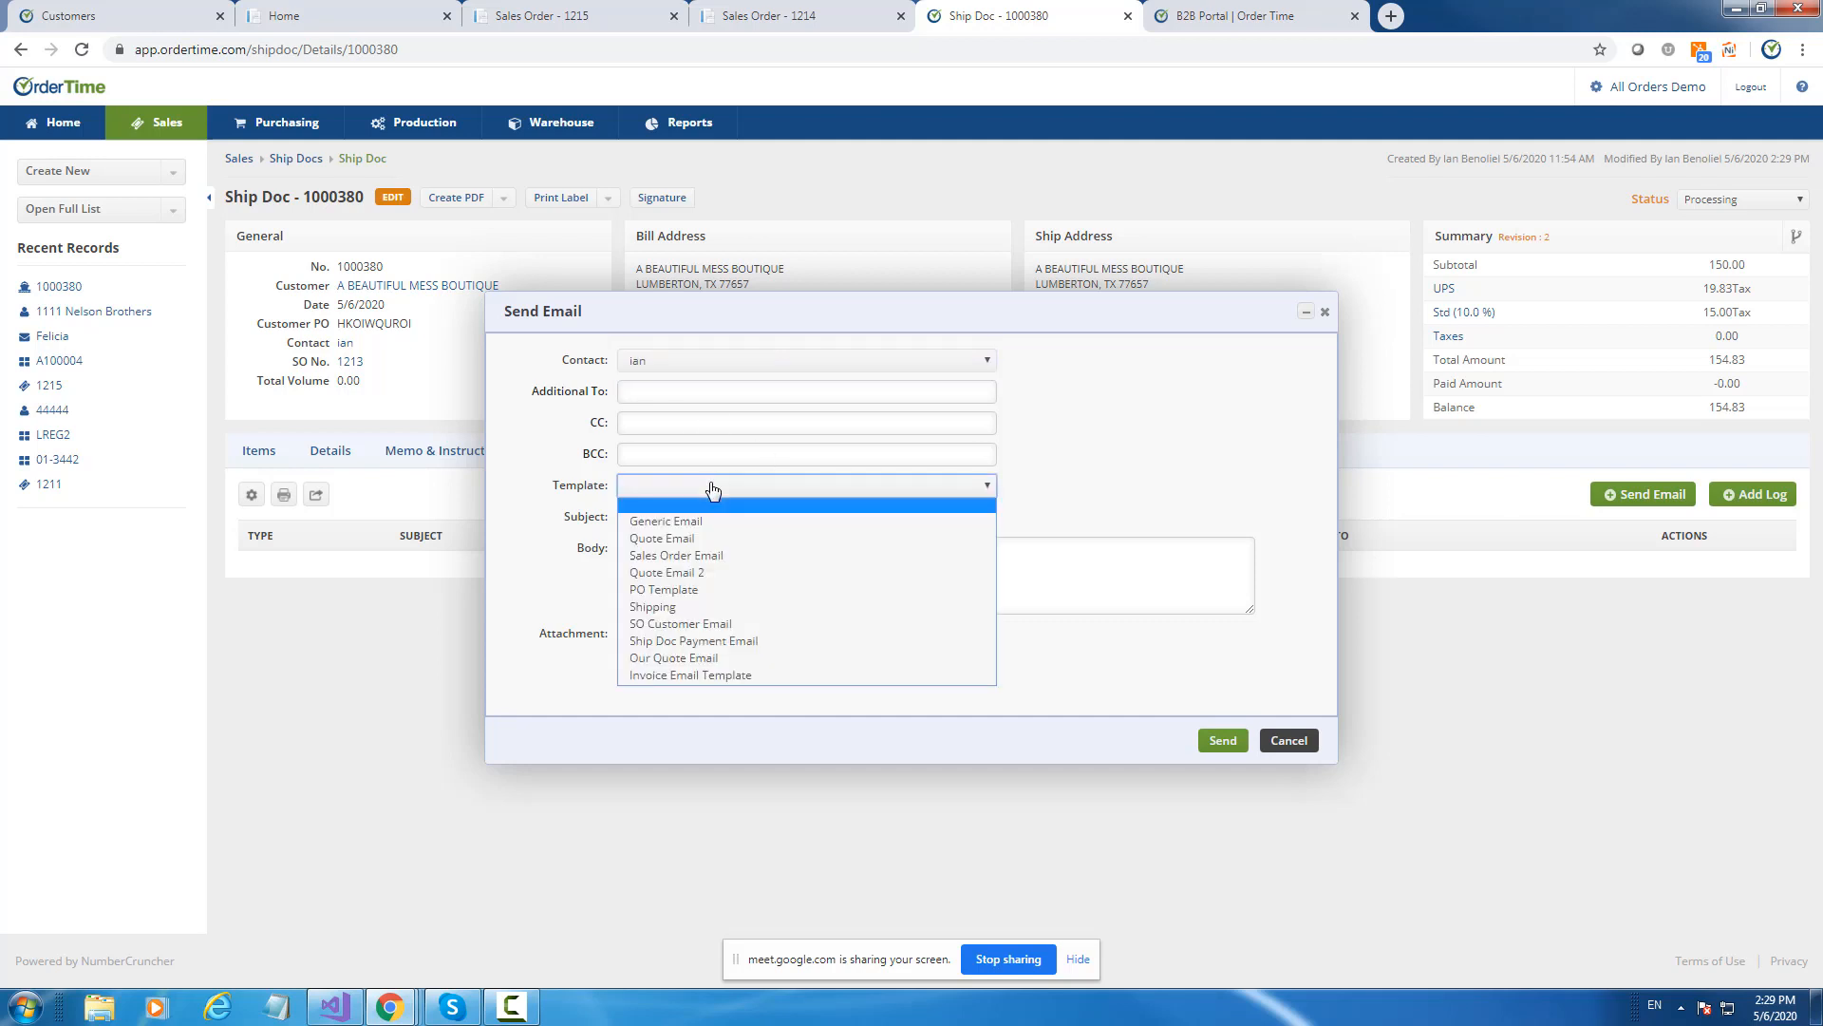
click(738, 673)
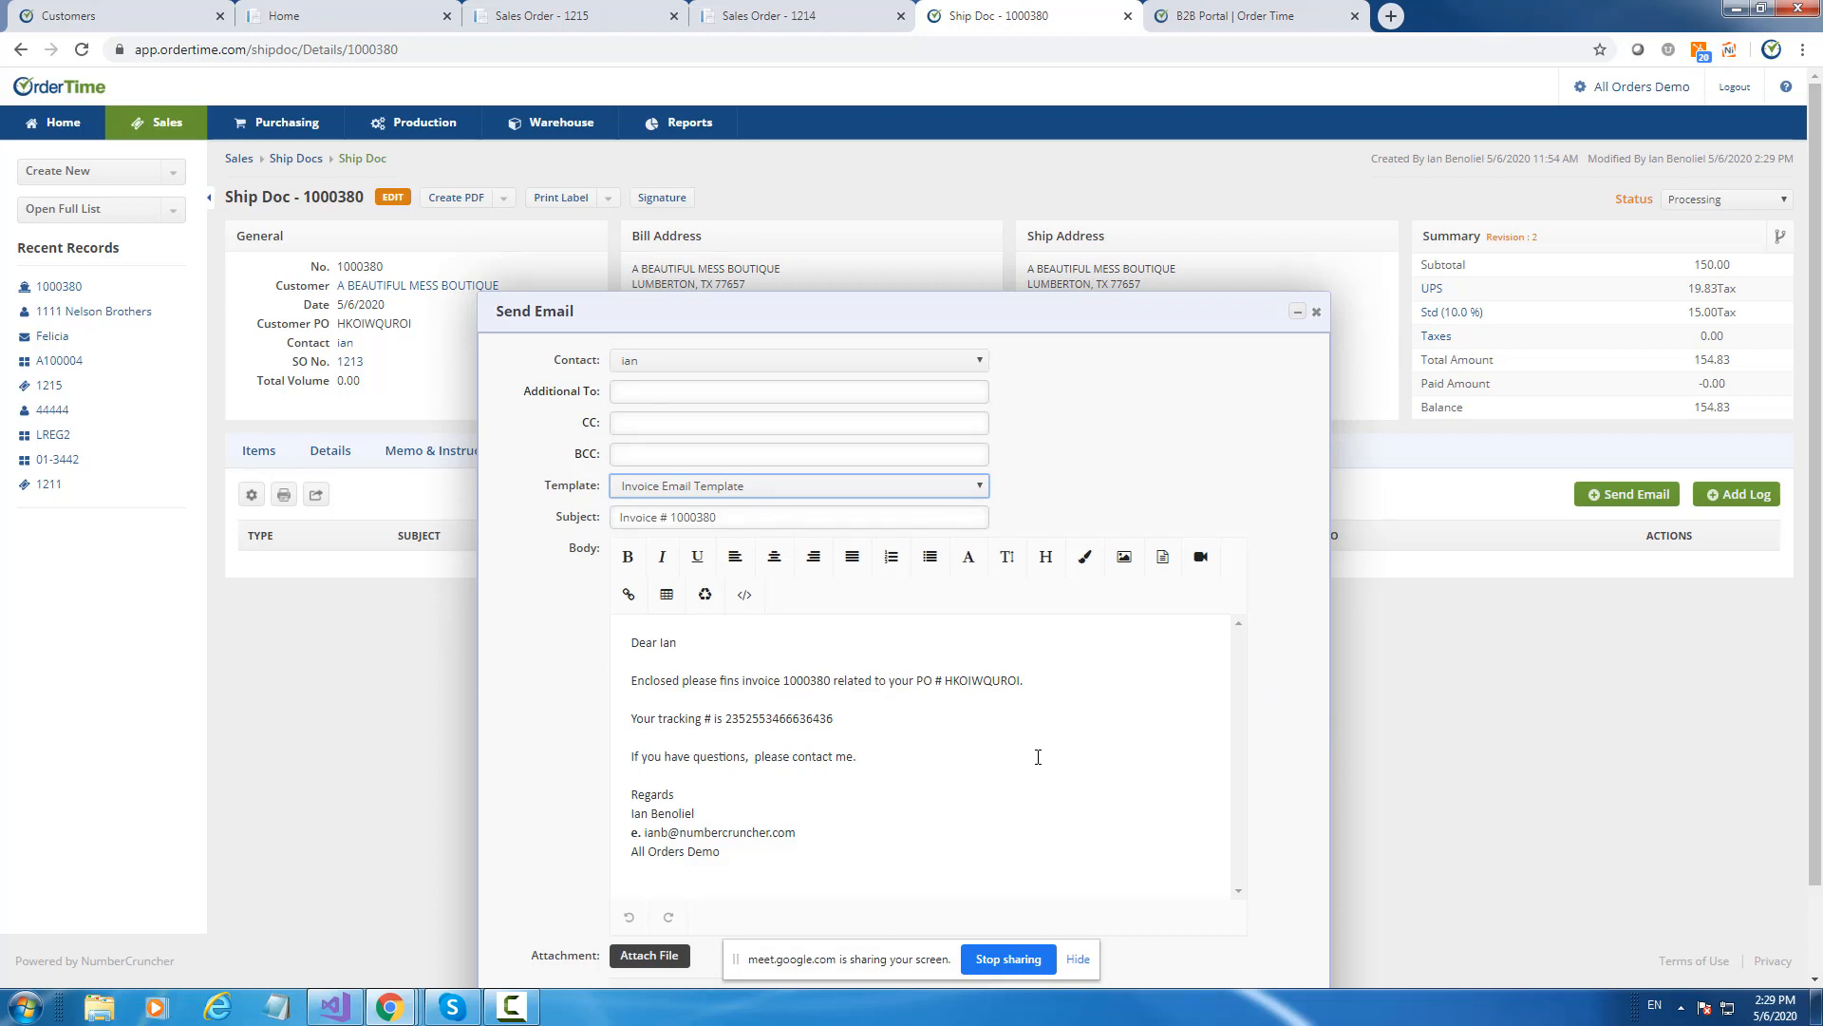
scroll(1183, 734, down, 2)
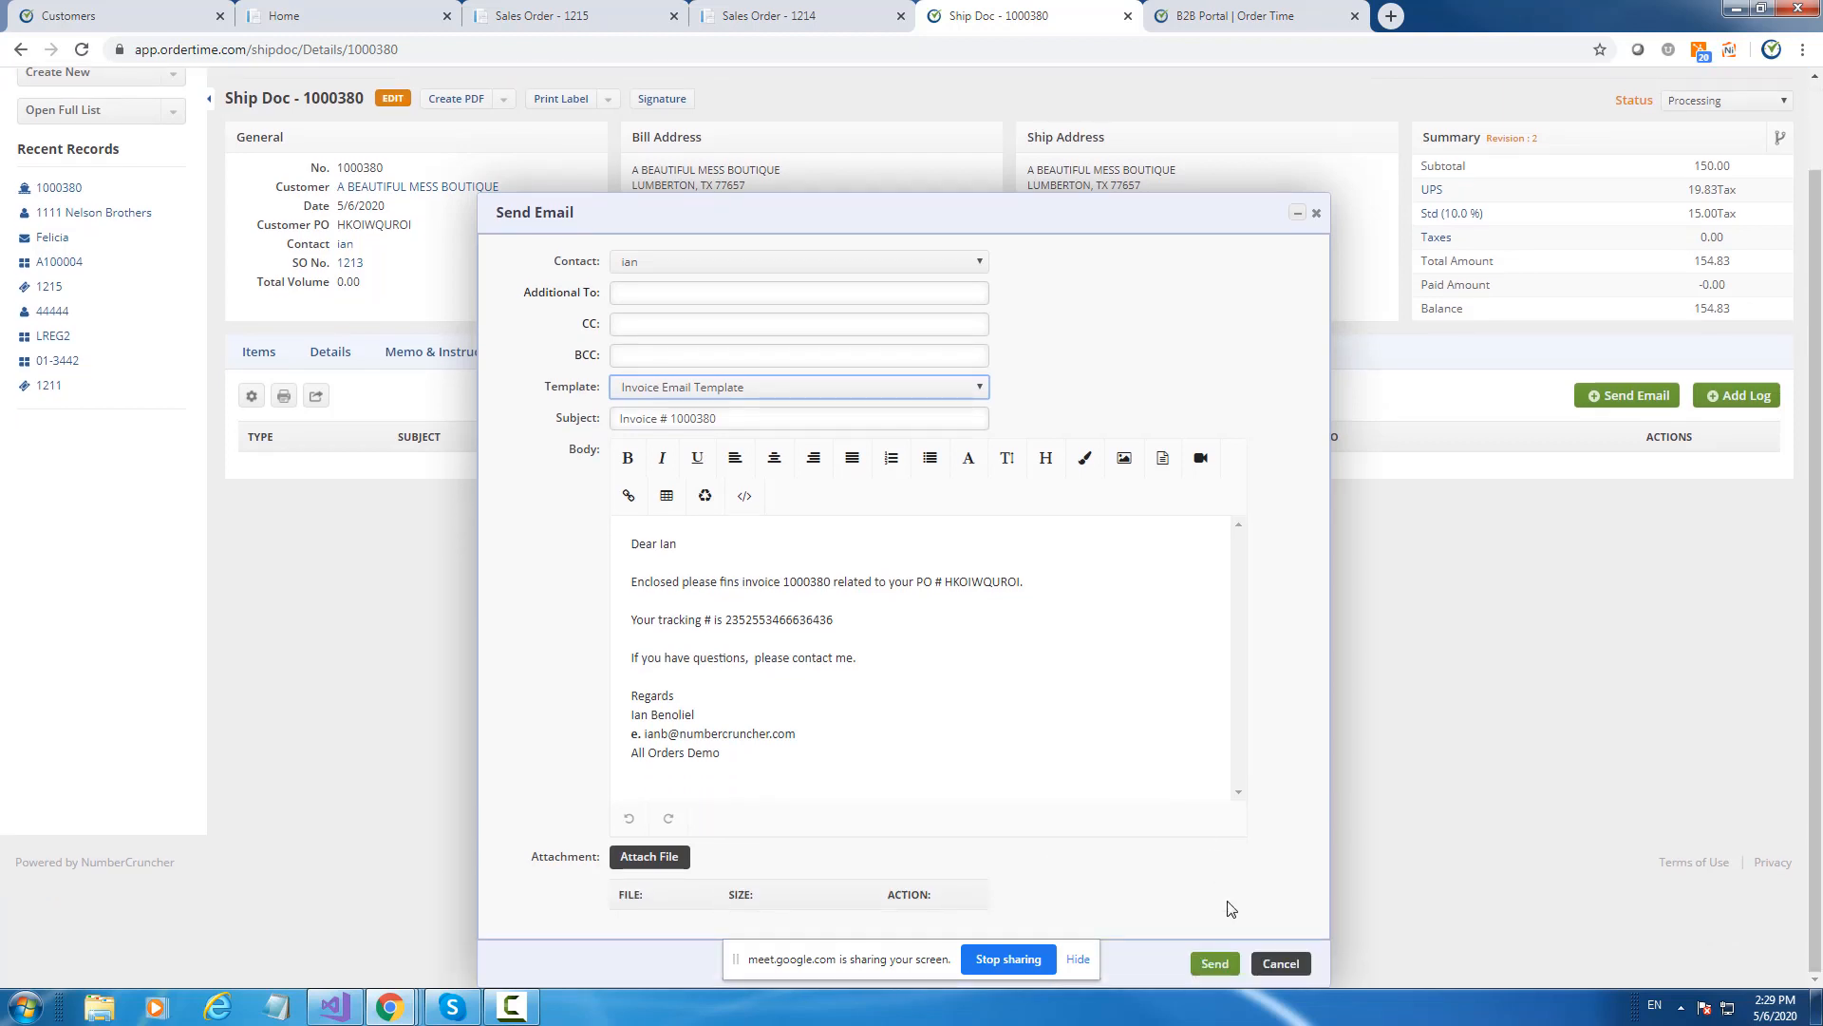
click(1209, 960)
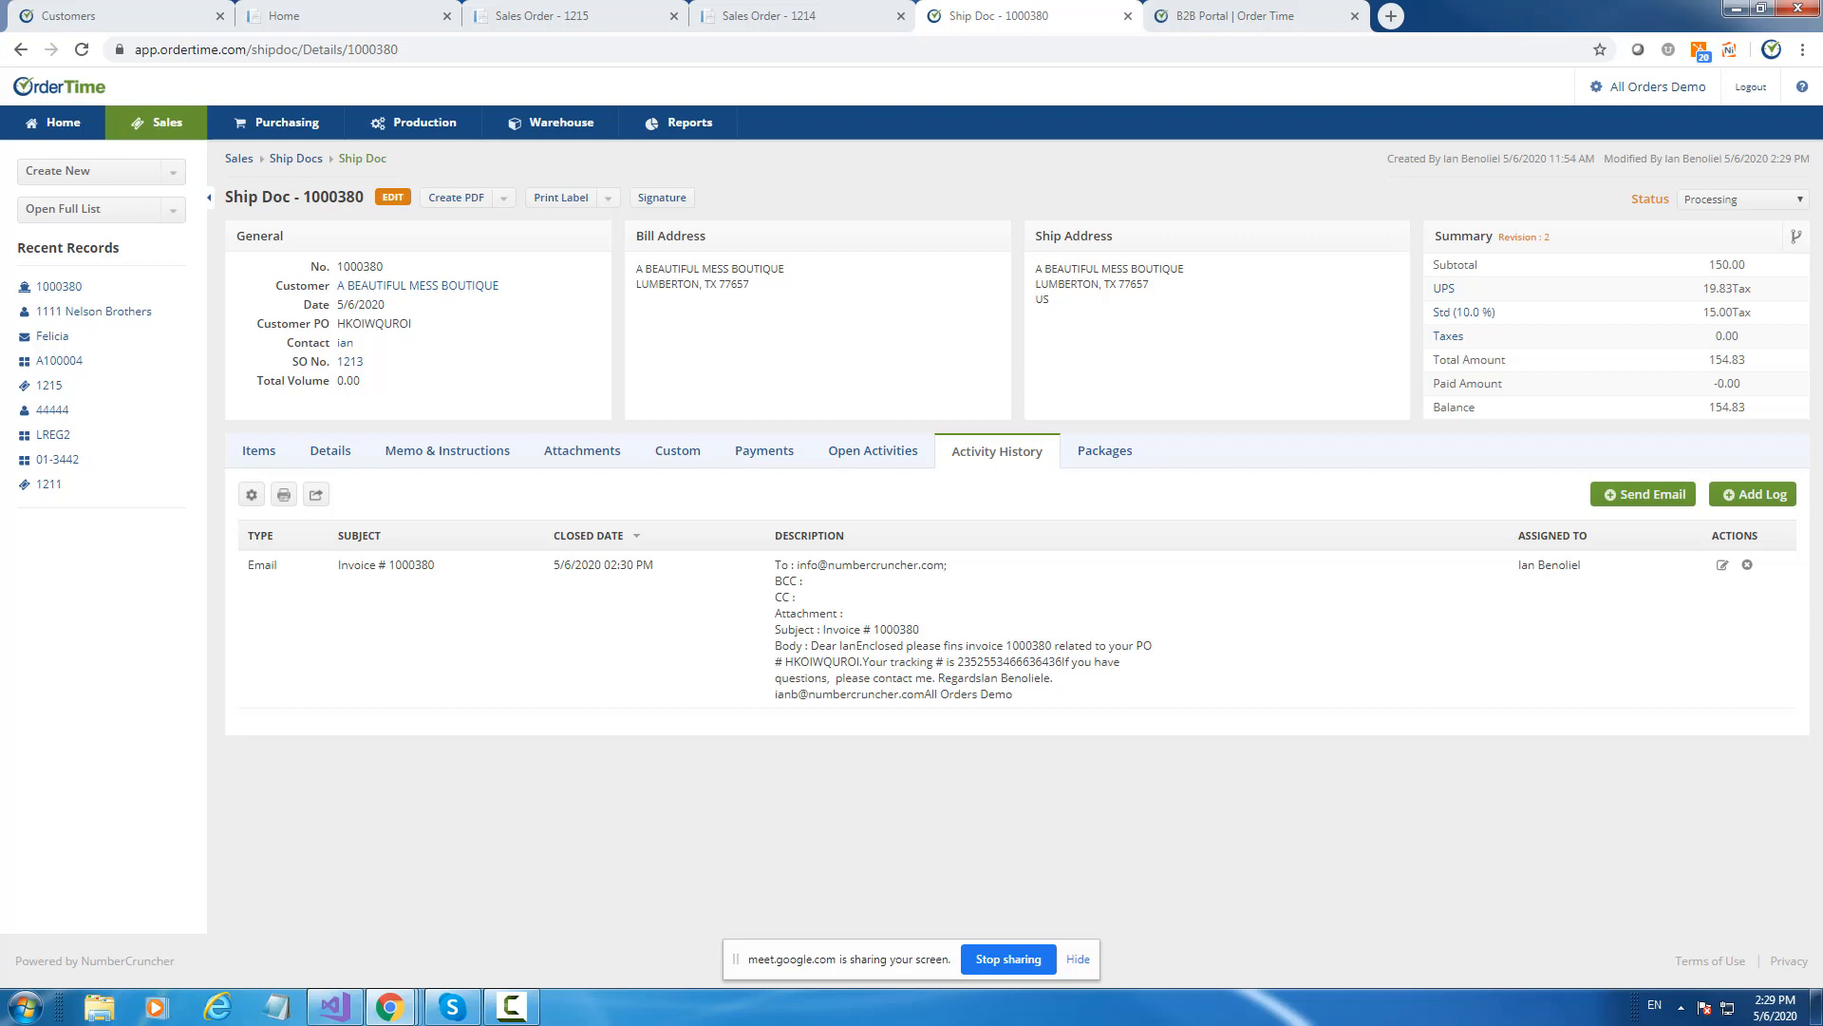
Open the full Contacts list, tick two contacts, and view the Batch Action options.
click(95, 209)
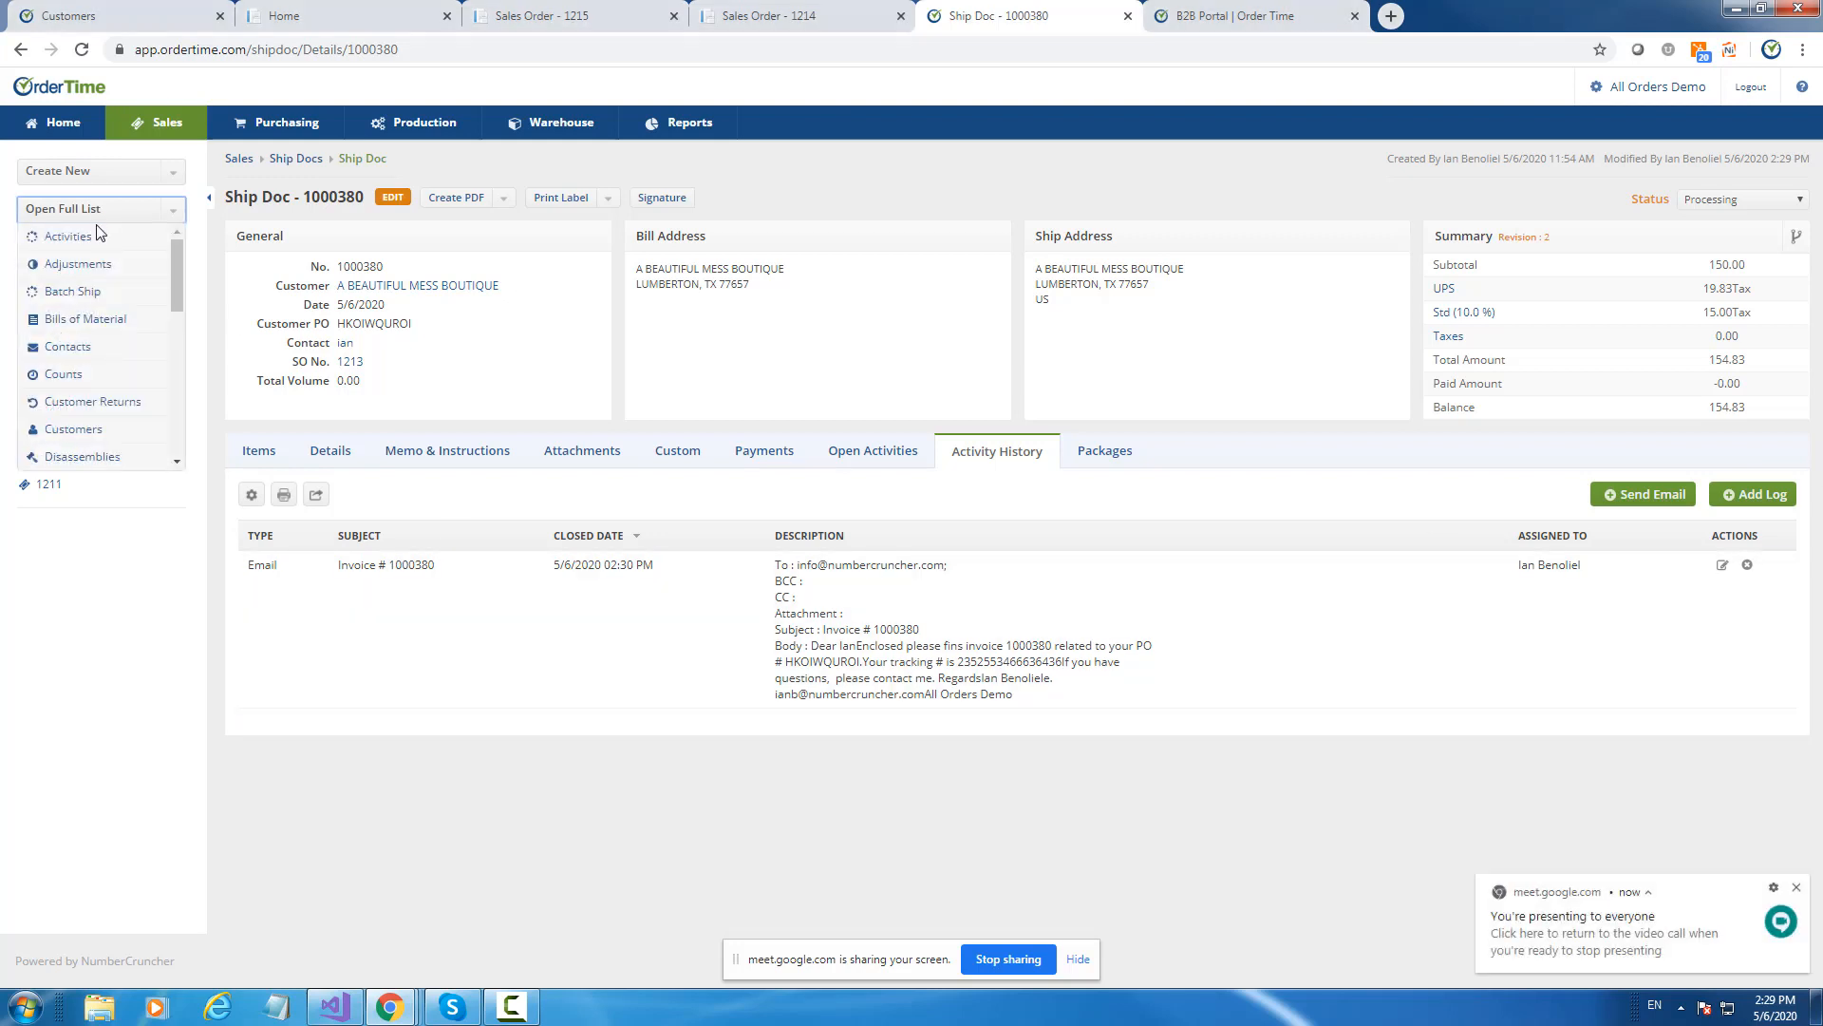
click(66, 353)
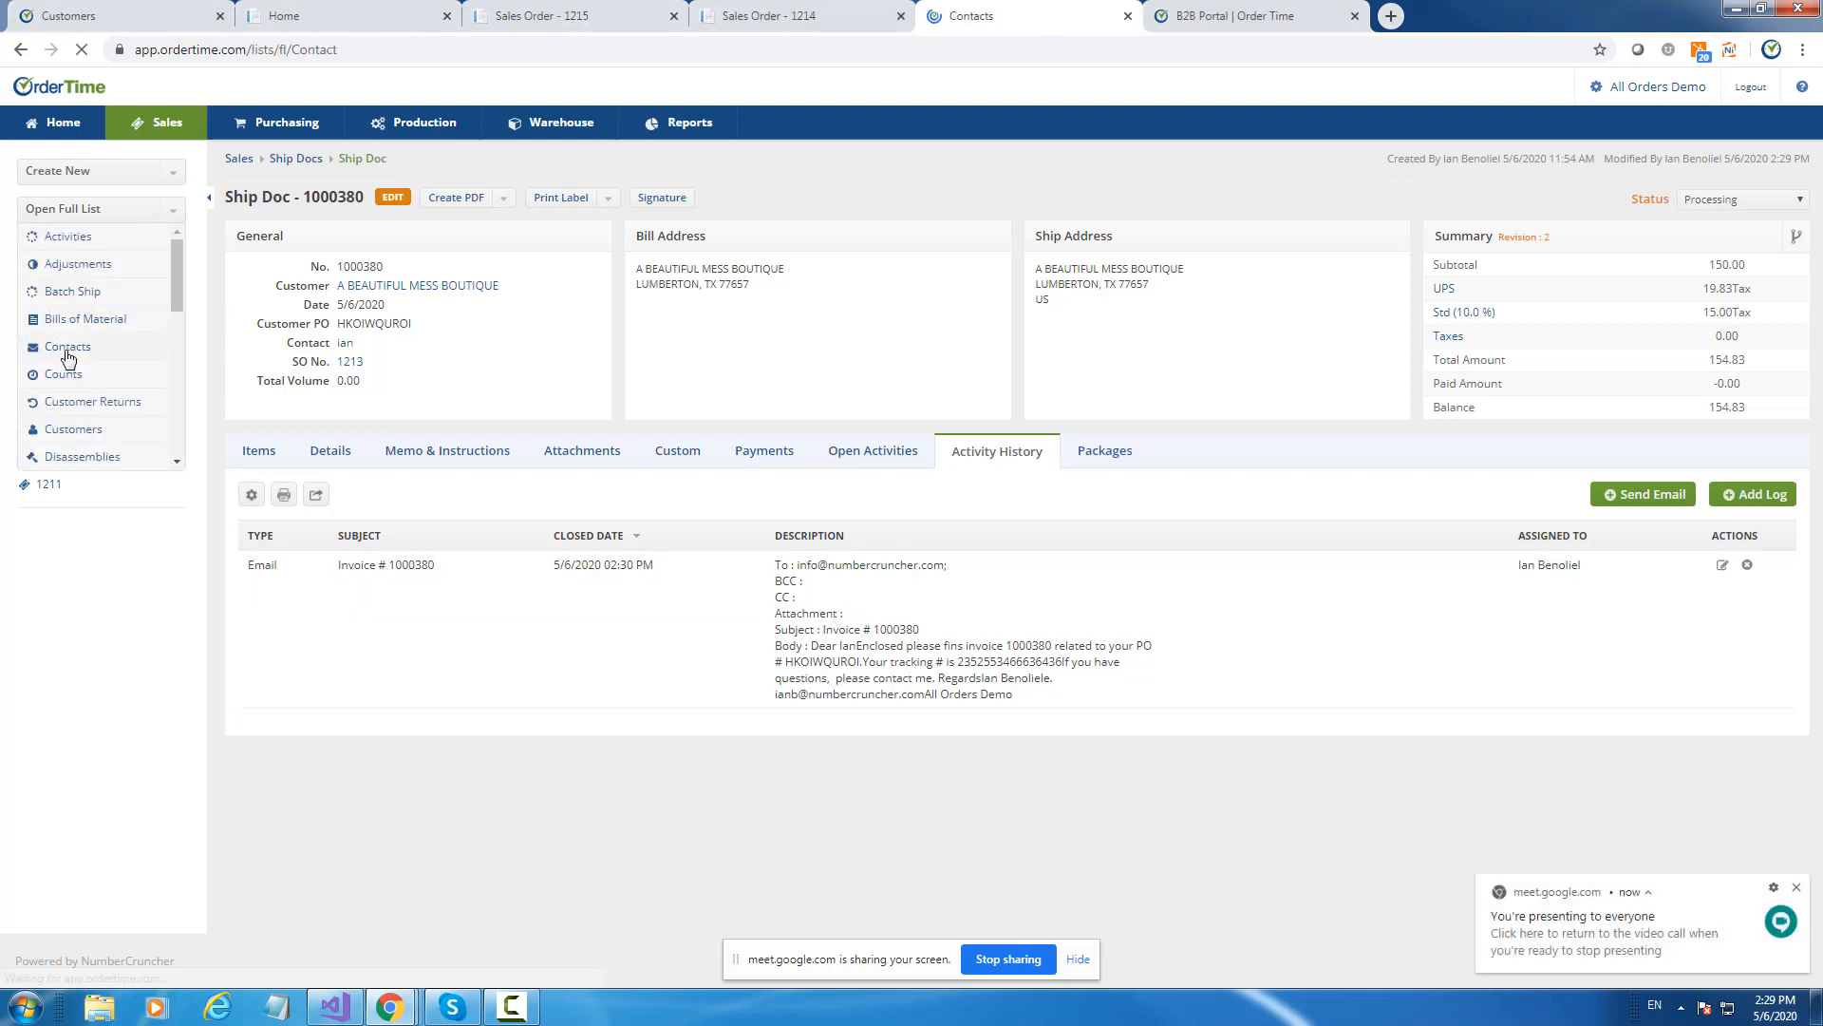
click(269, 336)
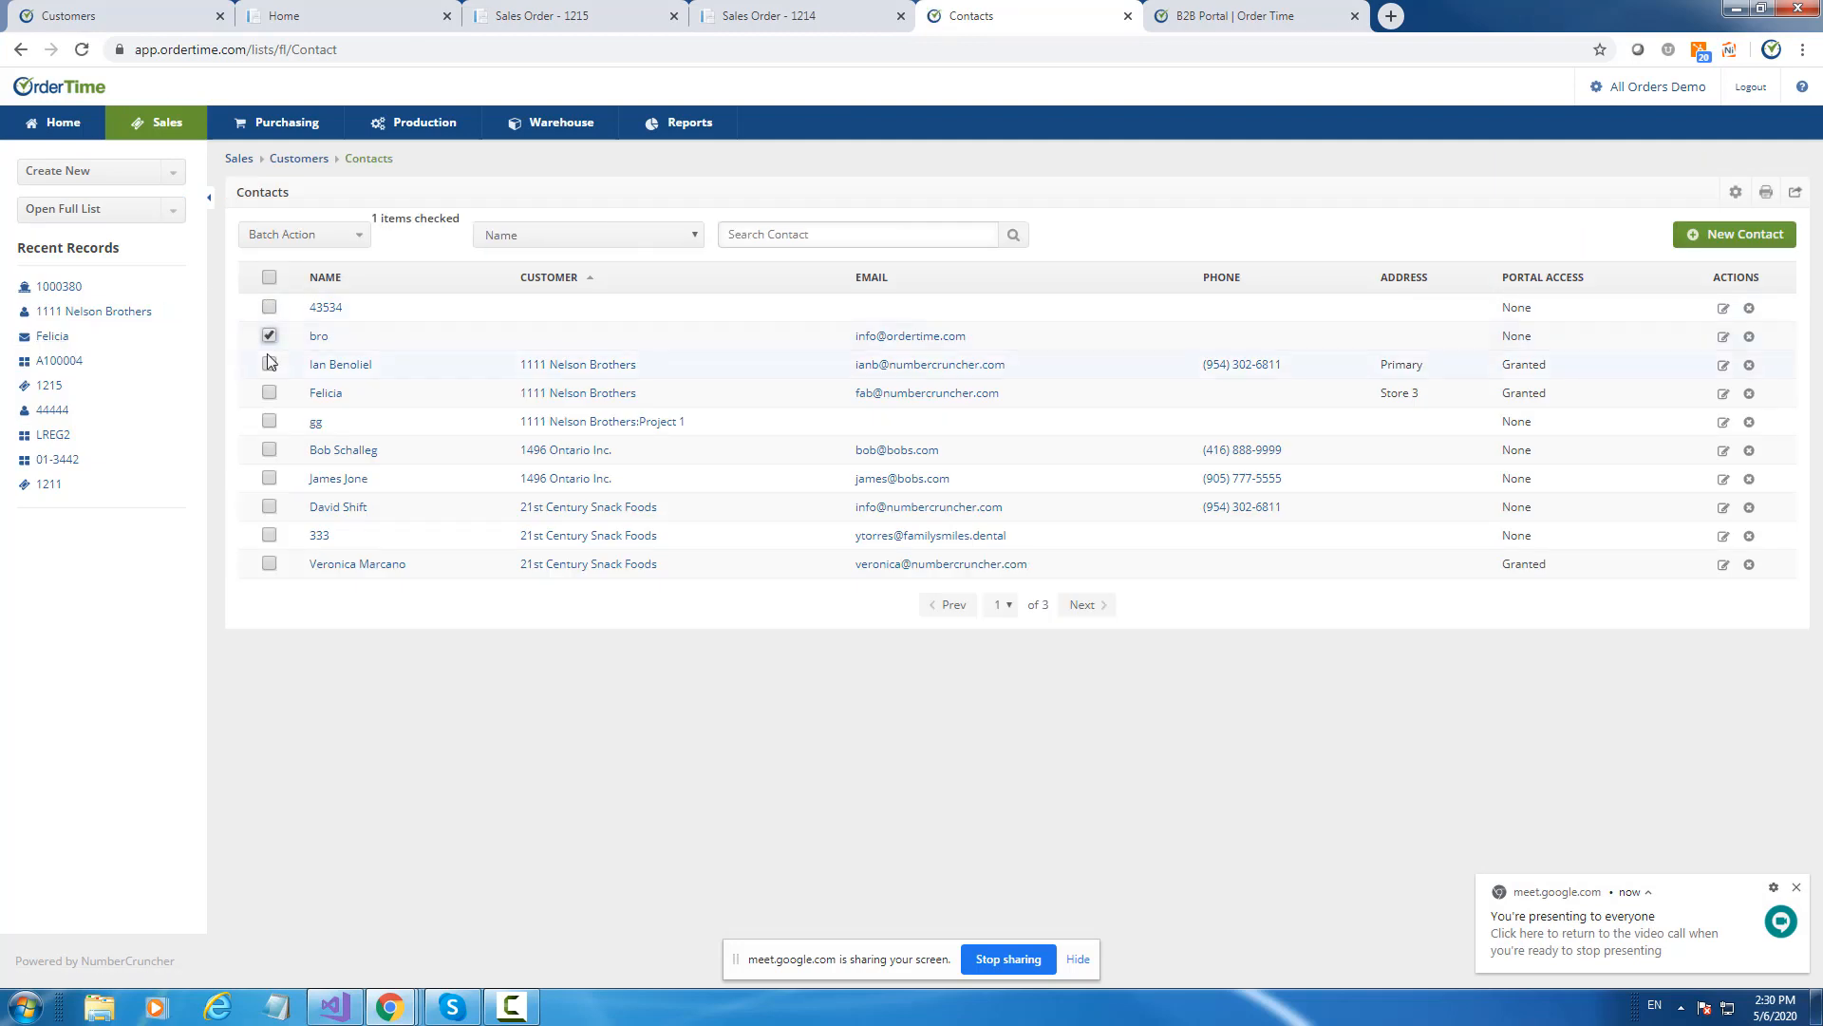
click(269, 363)
click(323, 234)
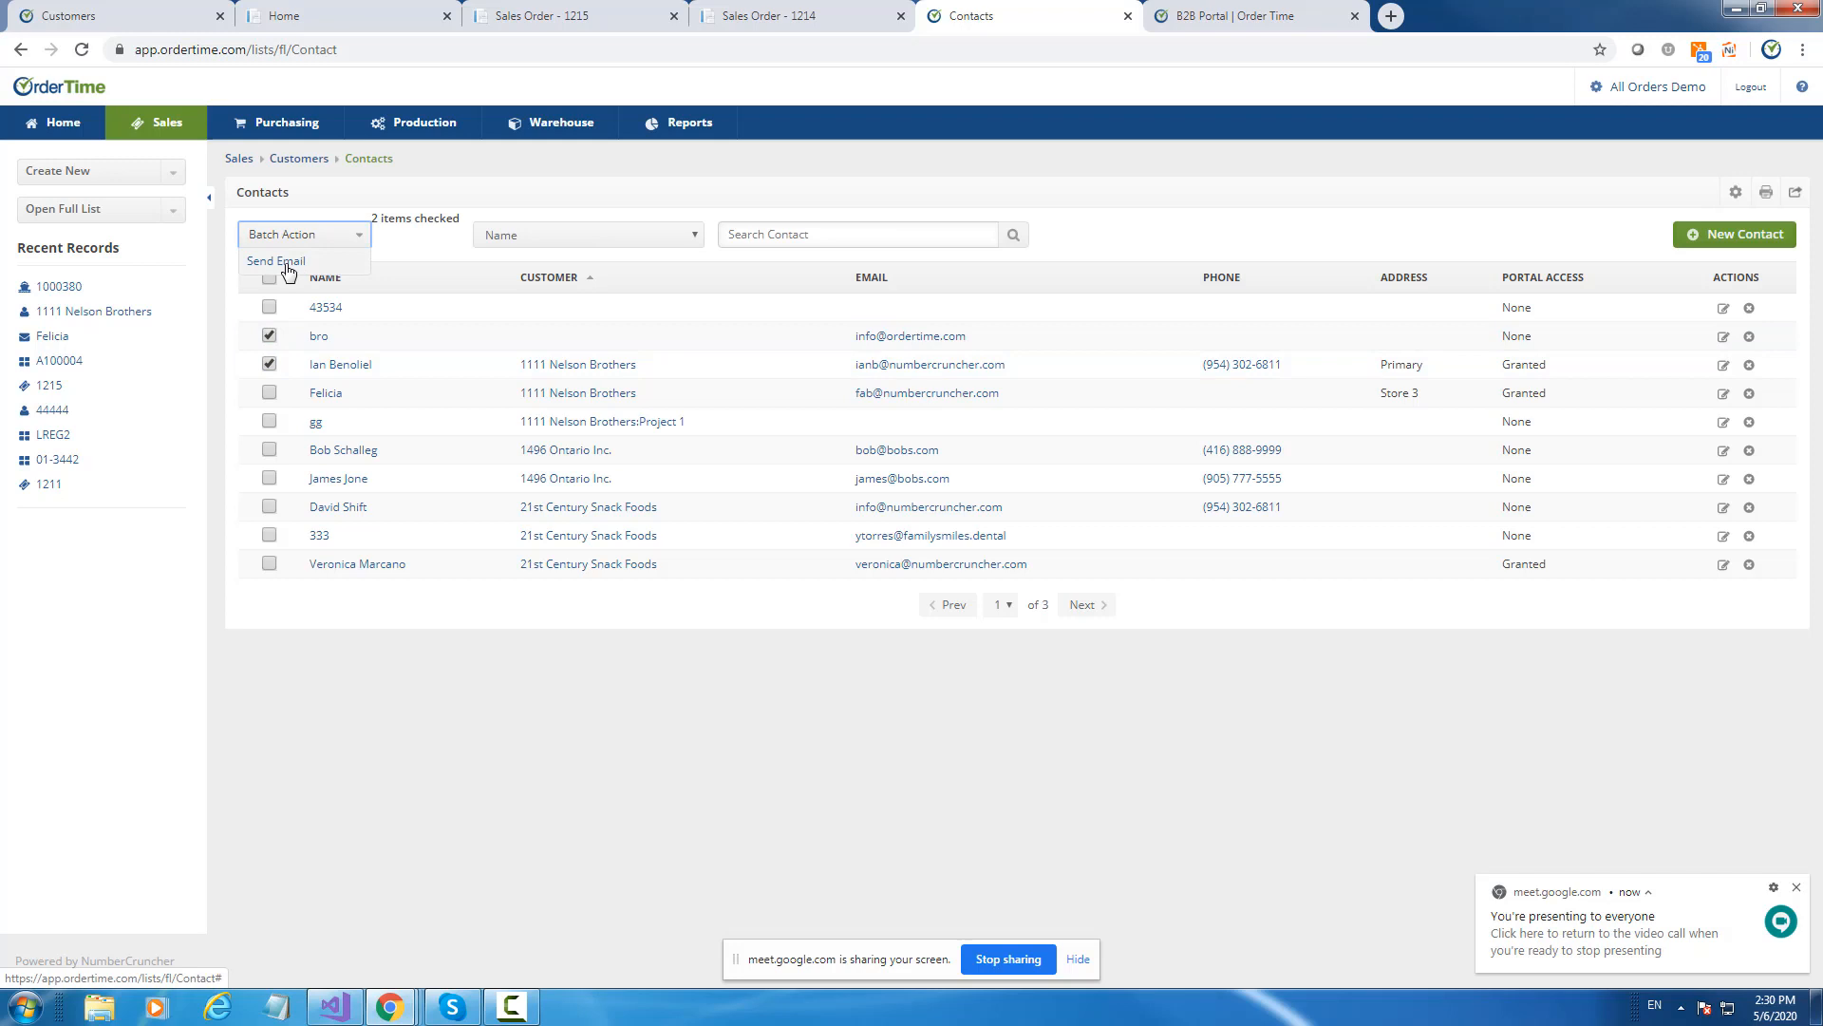
click(362, 236)
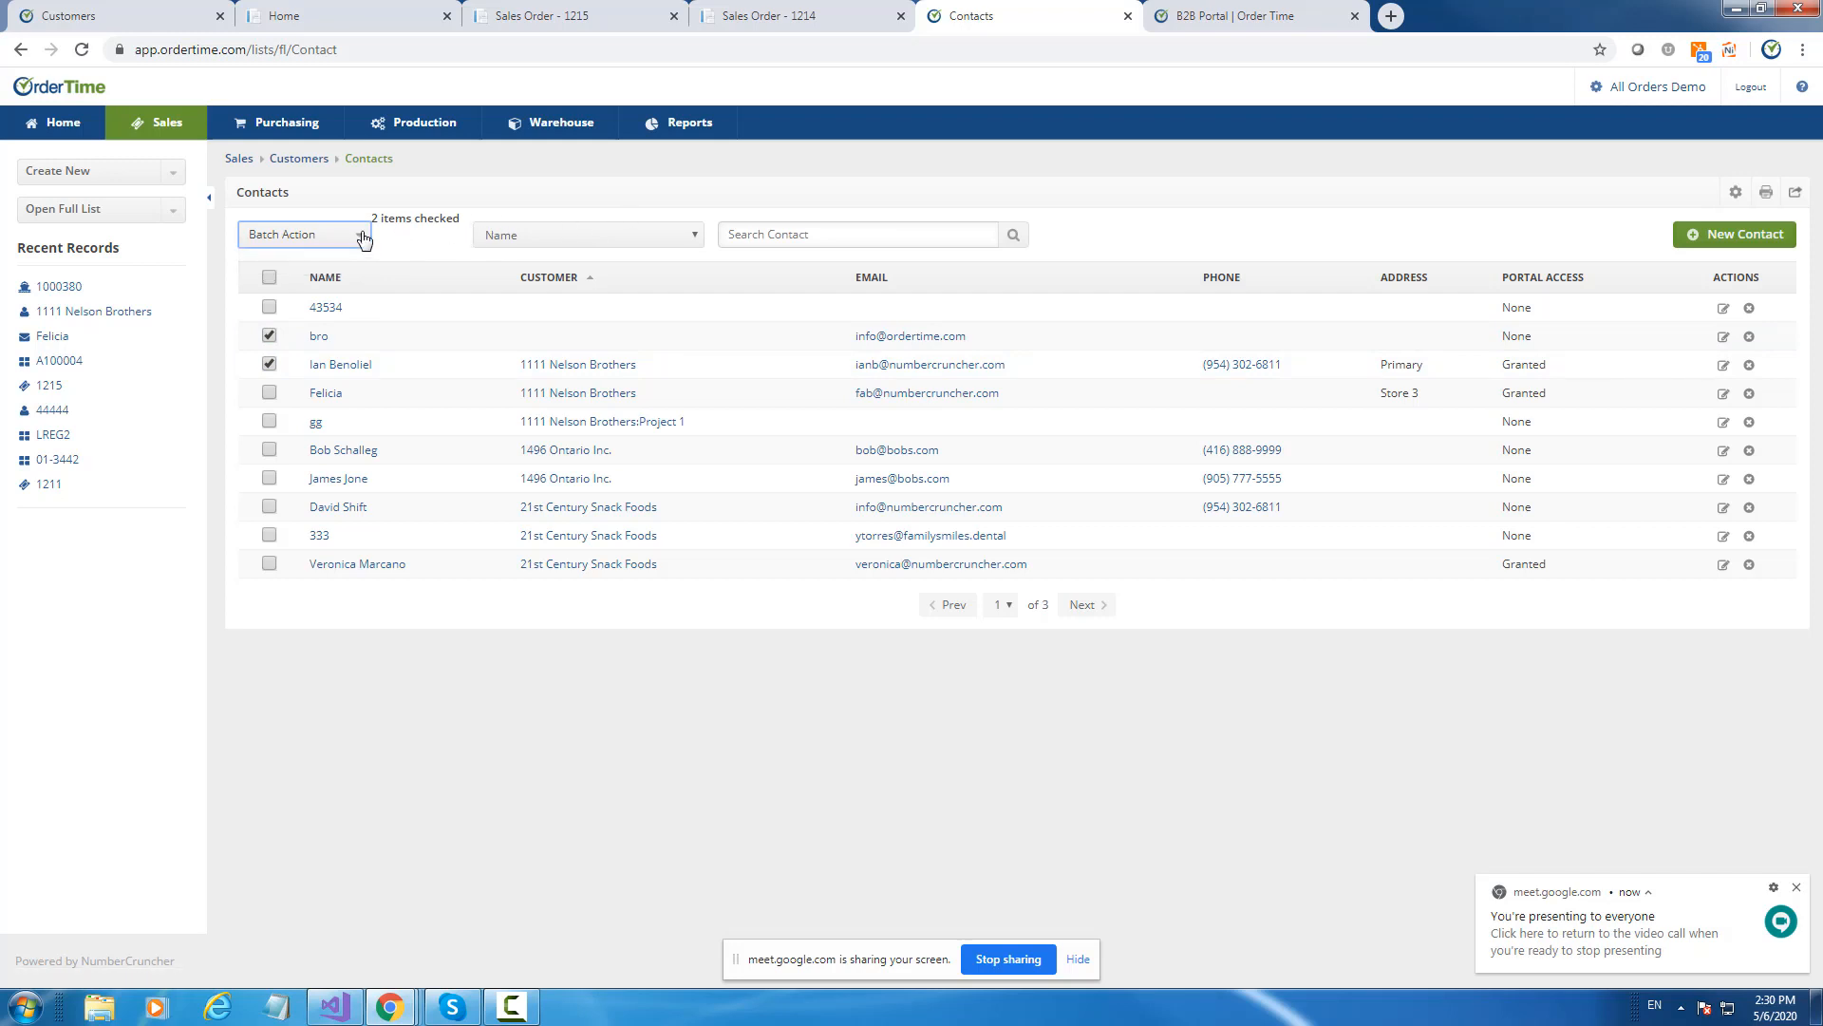
Untick those two and tick seven other contacts down to the end of the page.
click(269, 335)
click(269, 364)
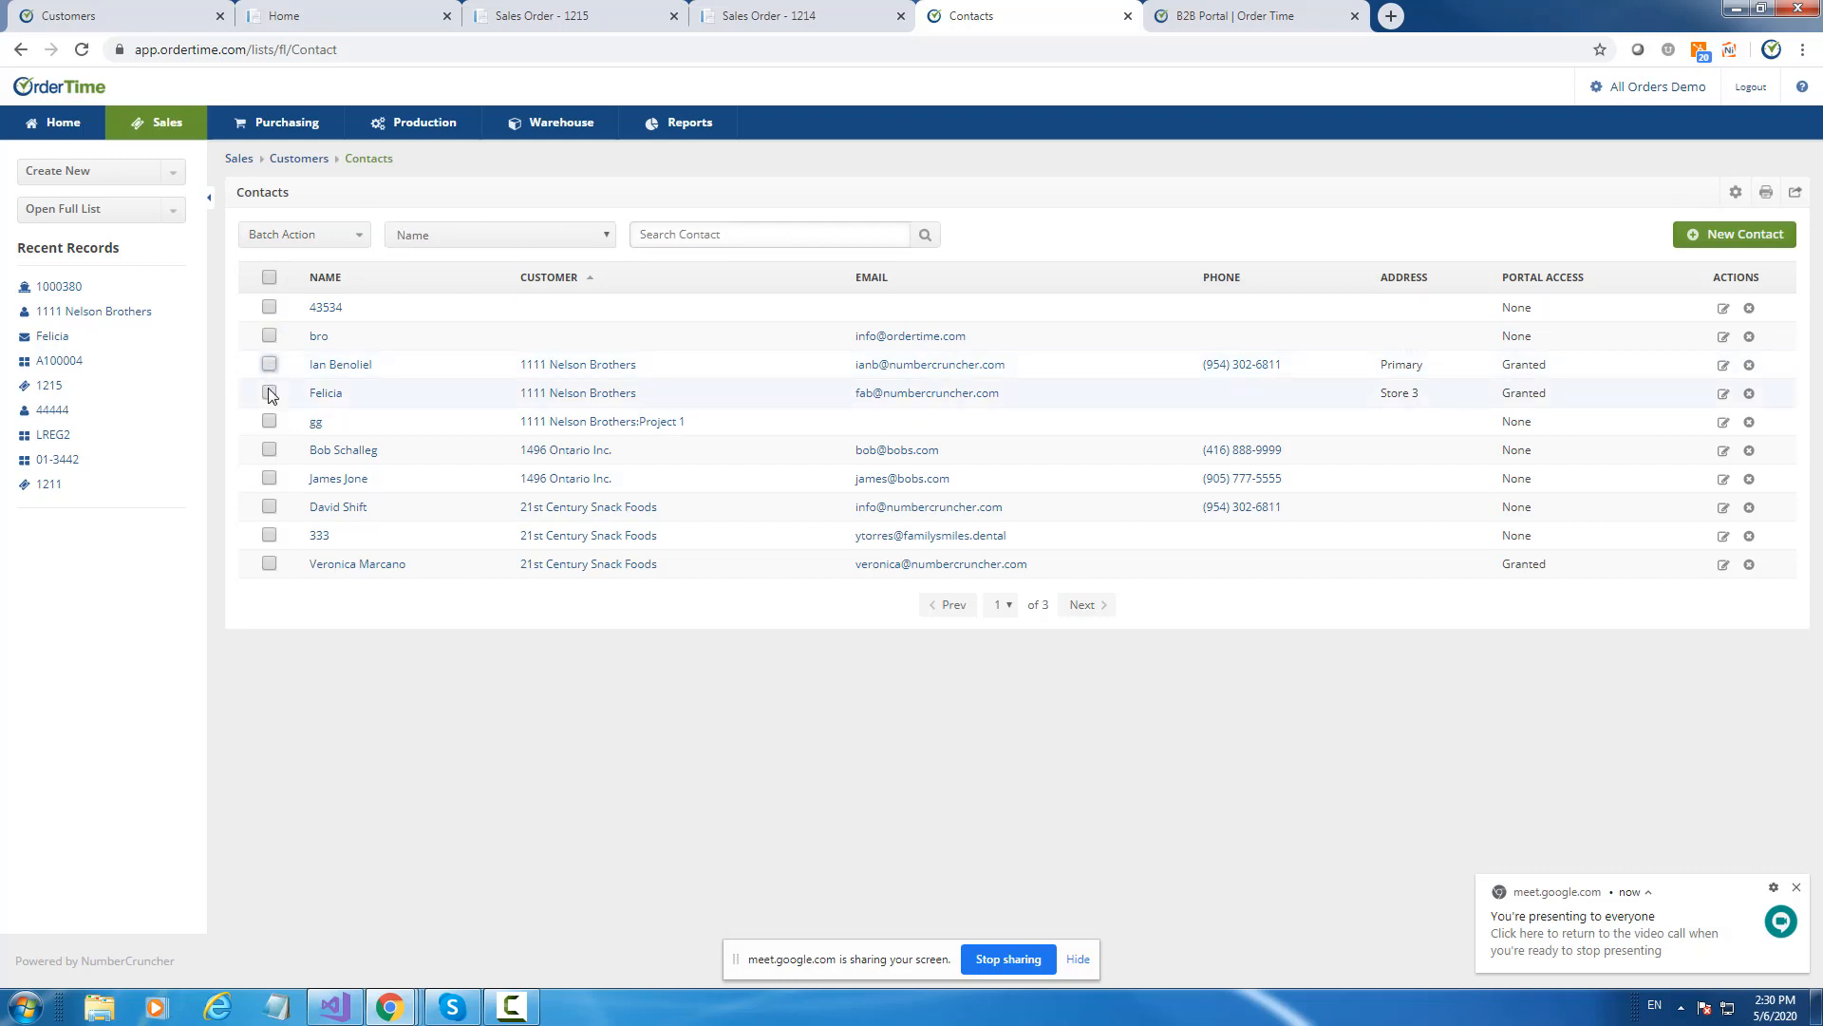
click(269, 392)
click(269, 421)
click(268, 449)
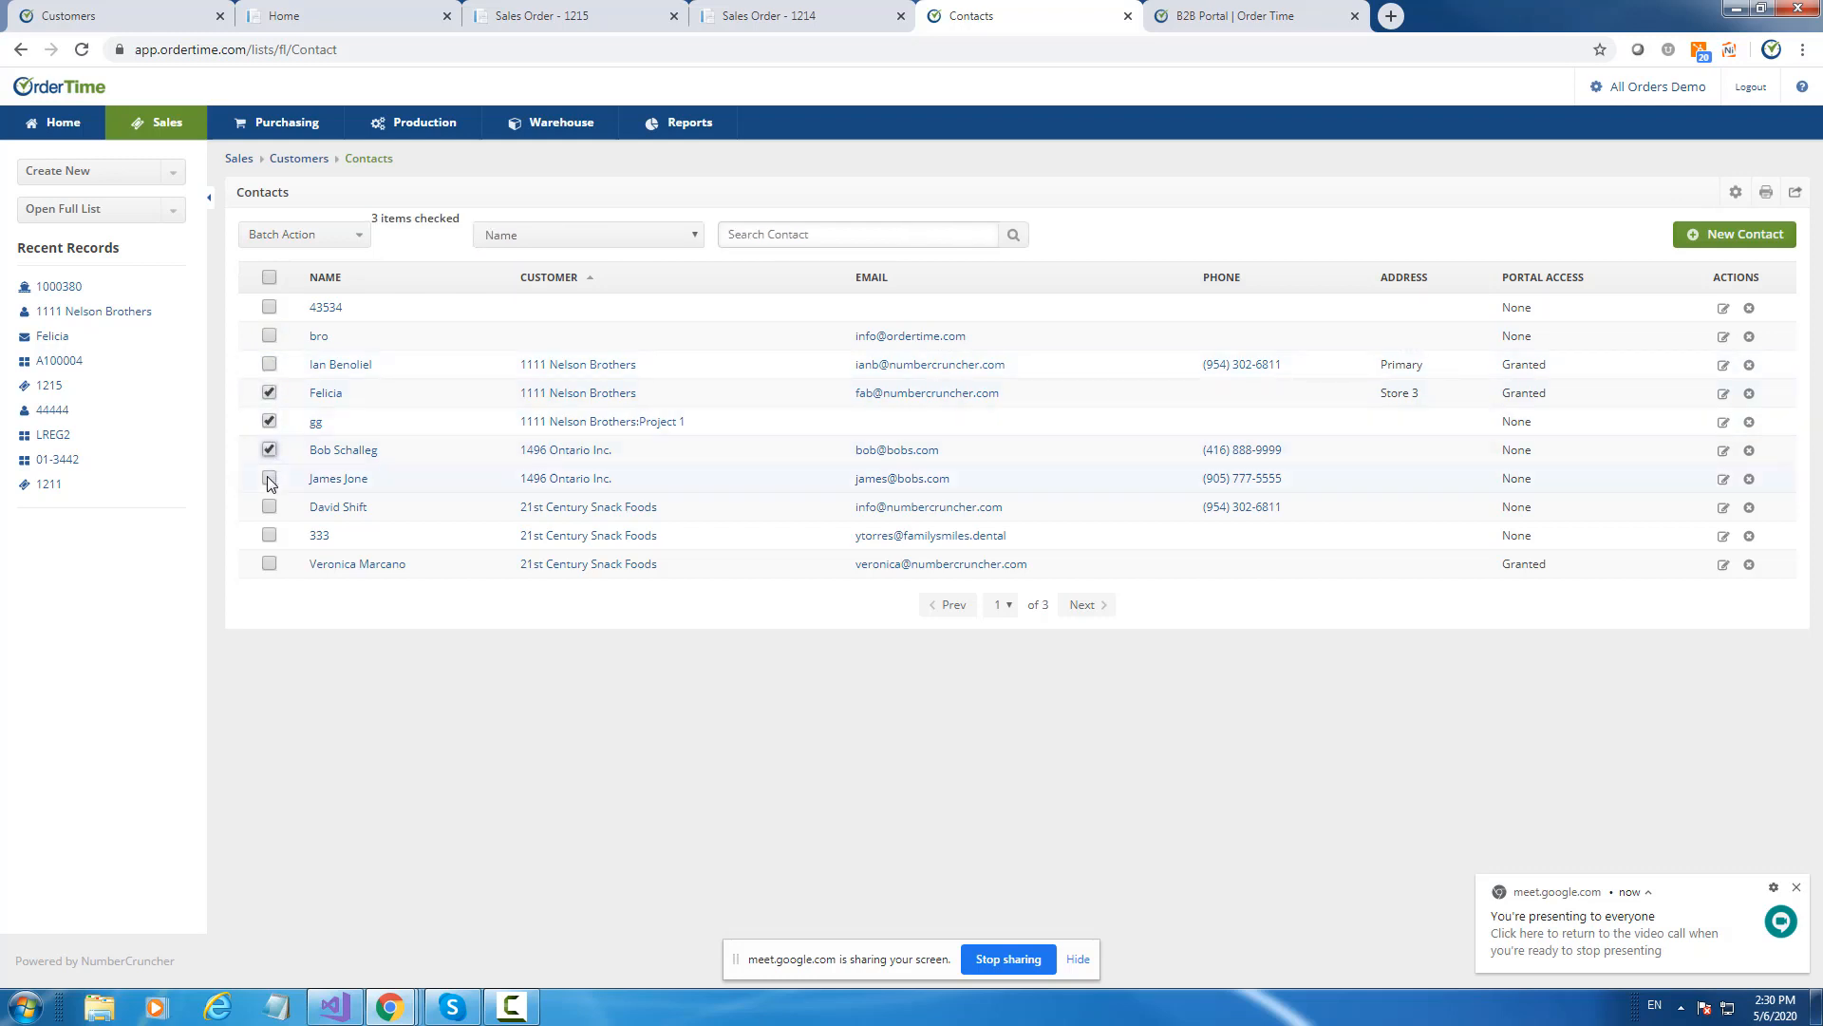
click(269, 478)
click(269, 506)
click(269, 535)
click(270, 563)
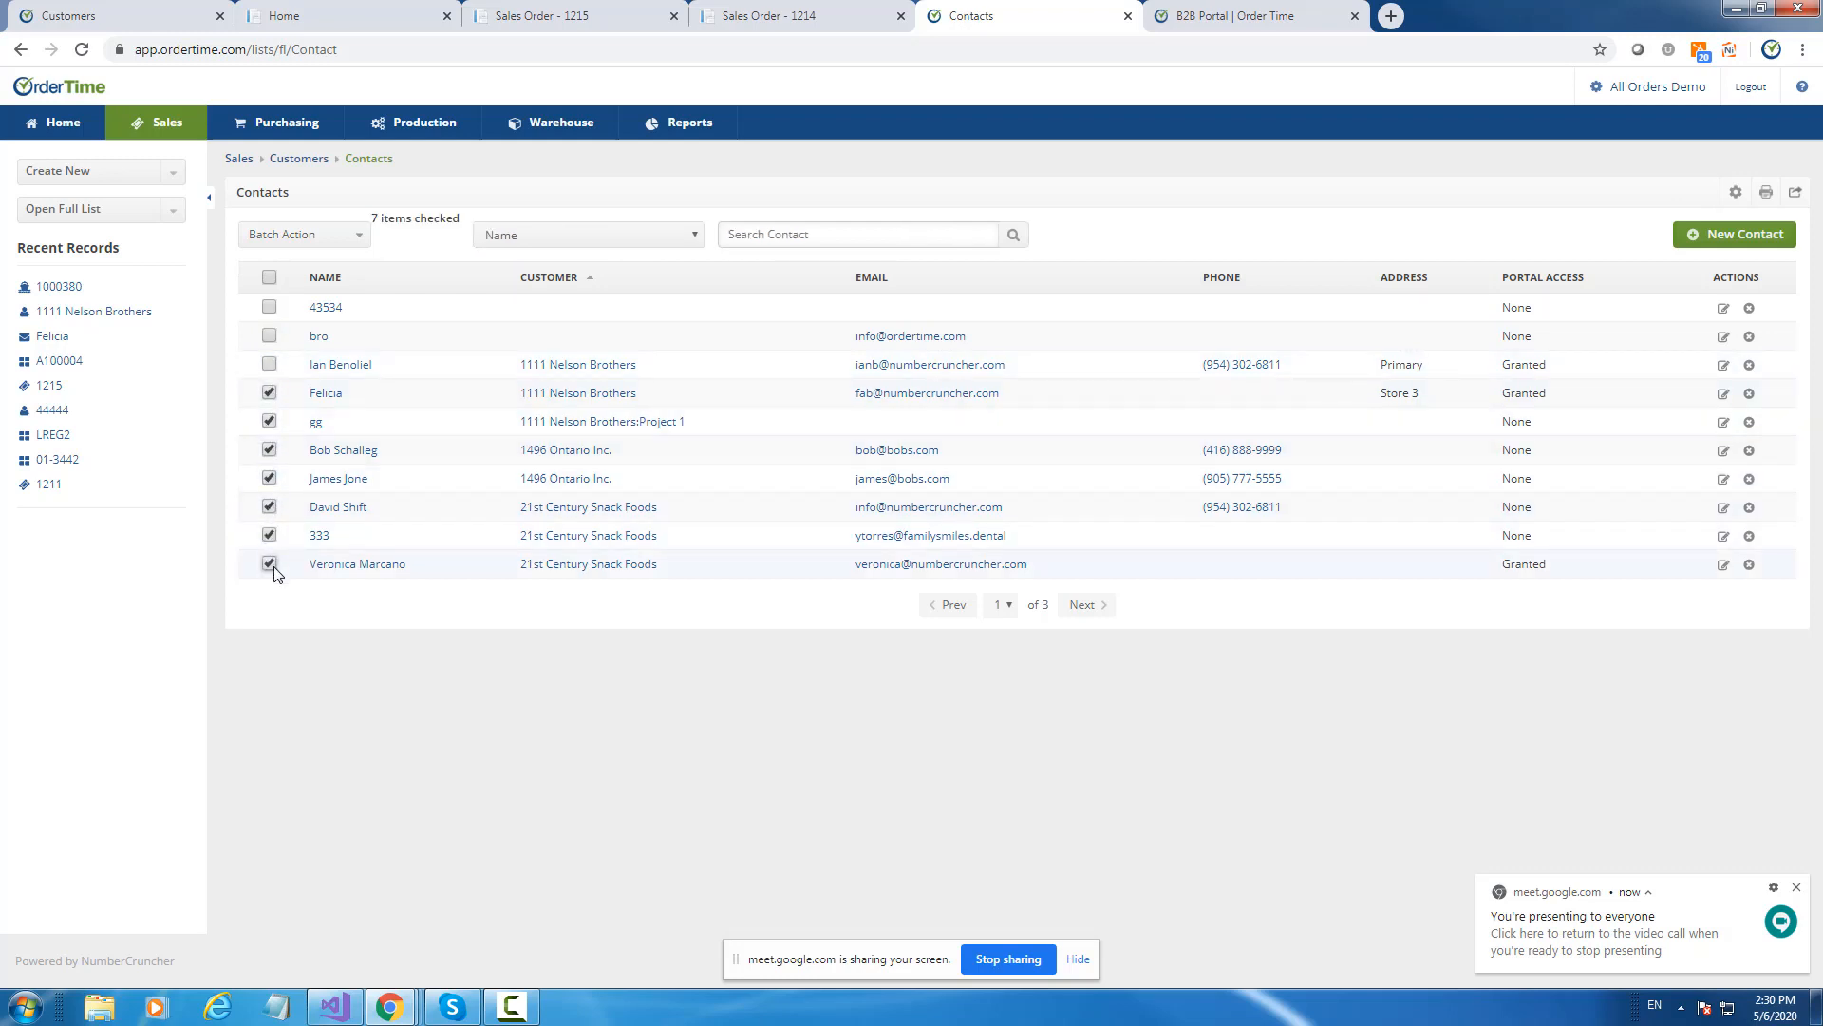
Untick all seven contacts again so none remain selected.
click(270, 563)
click(270, 534)
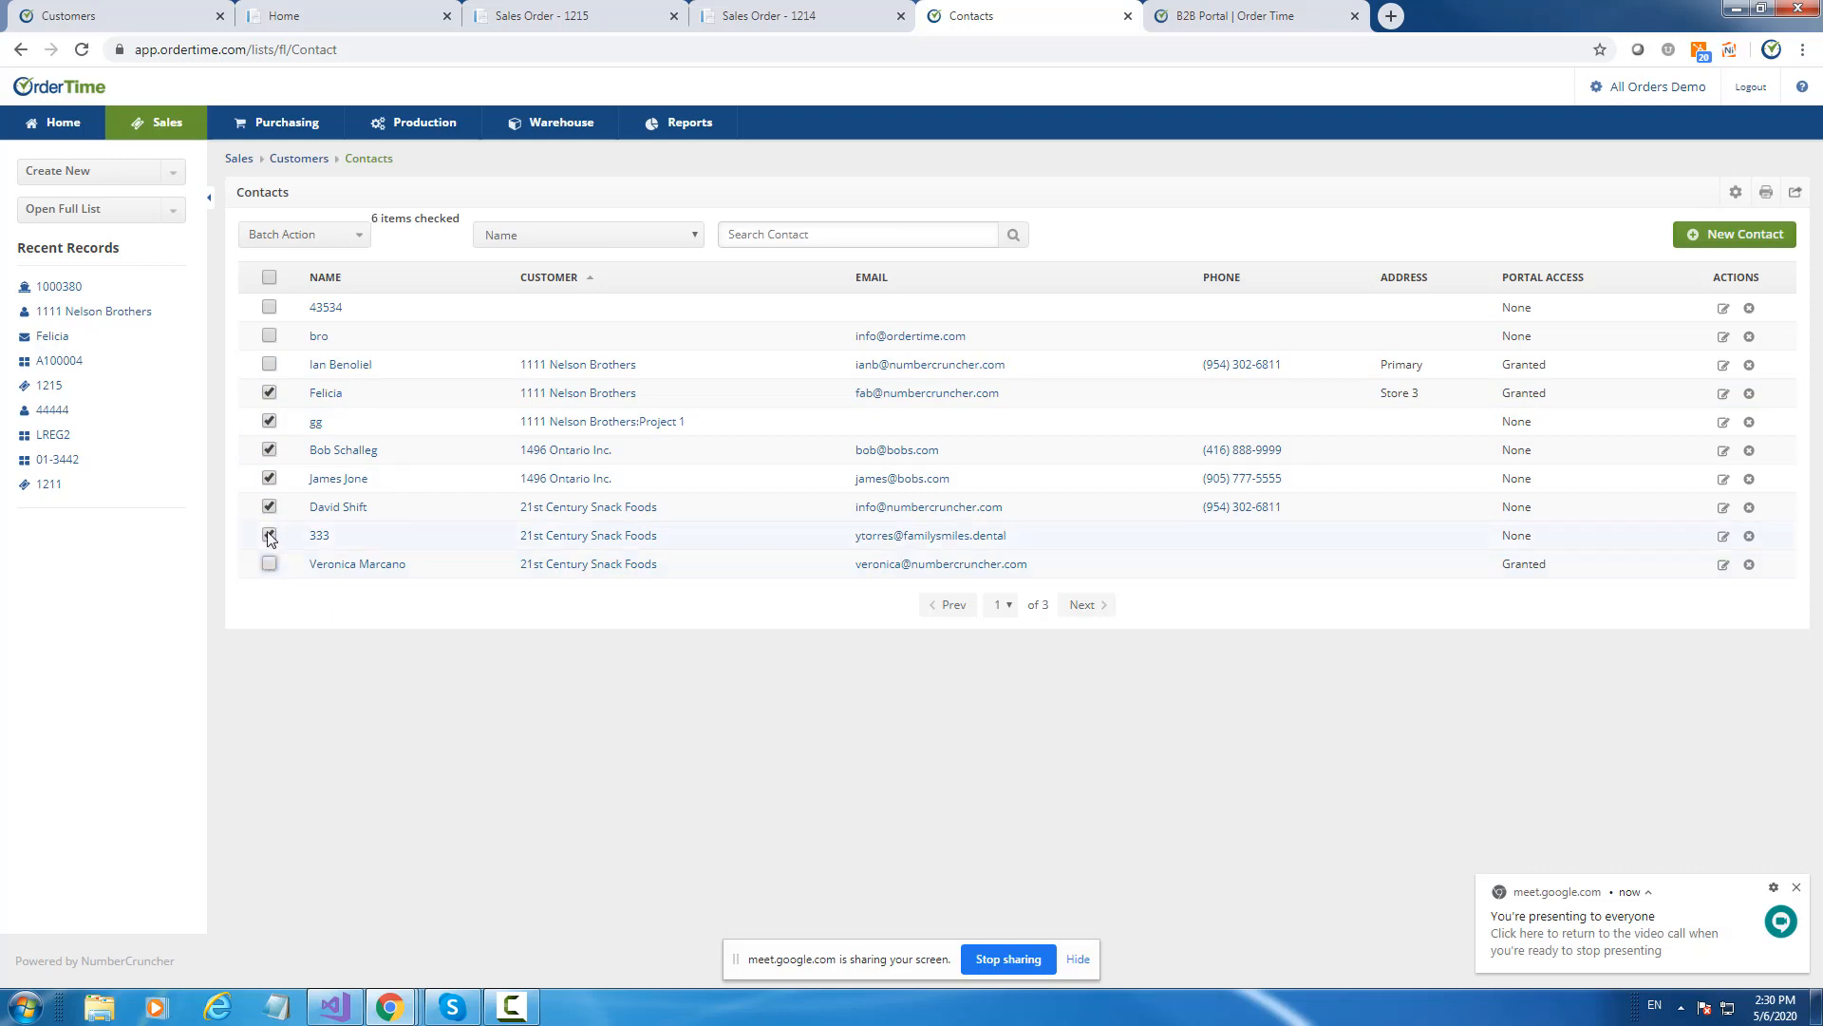
click(268, 508)
click(268, 478)
click(269, 450)
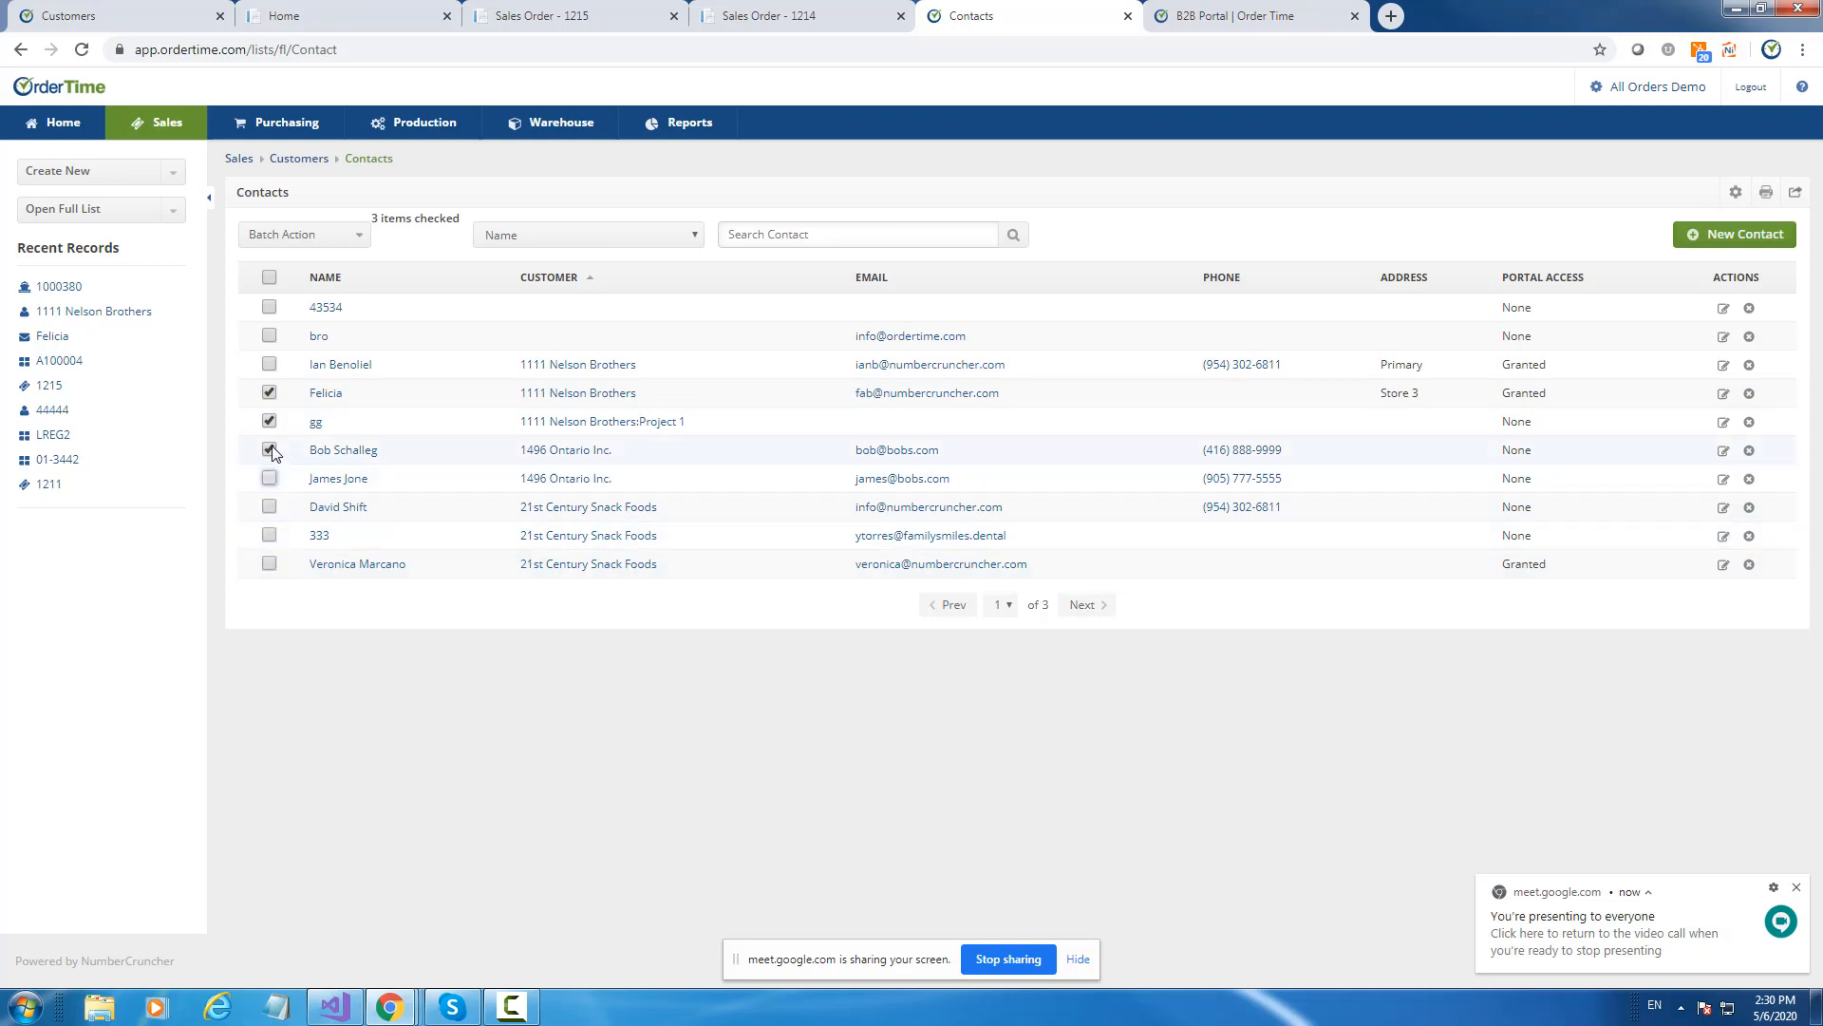
click(269, 421)
click(269, 392)
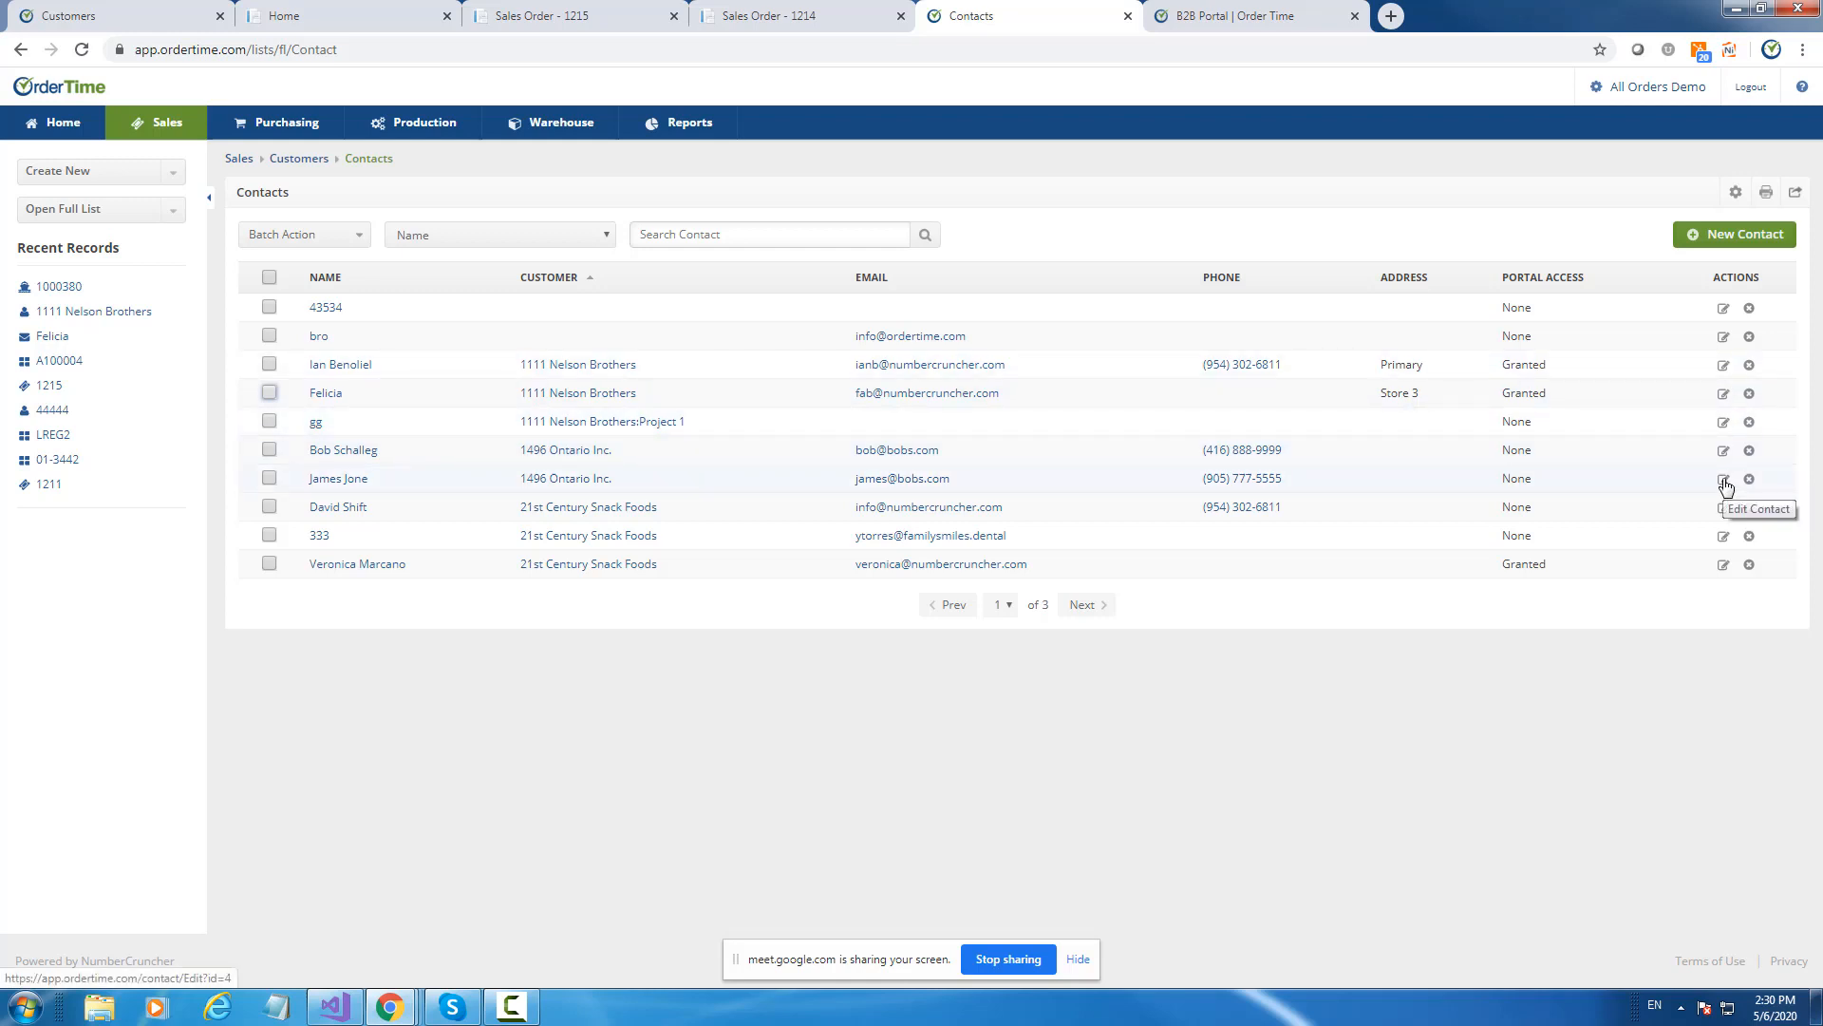
Open the 1111 Nelson Brothers customer record and browse its tabs through Payments and Refunds.
click(576, 395)
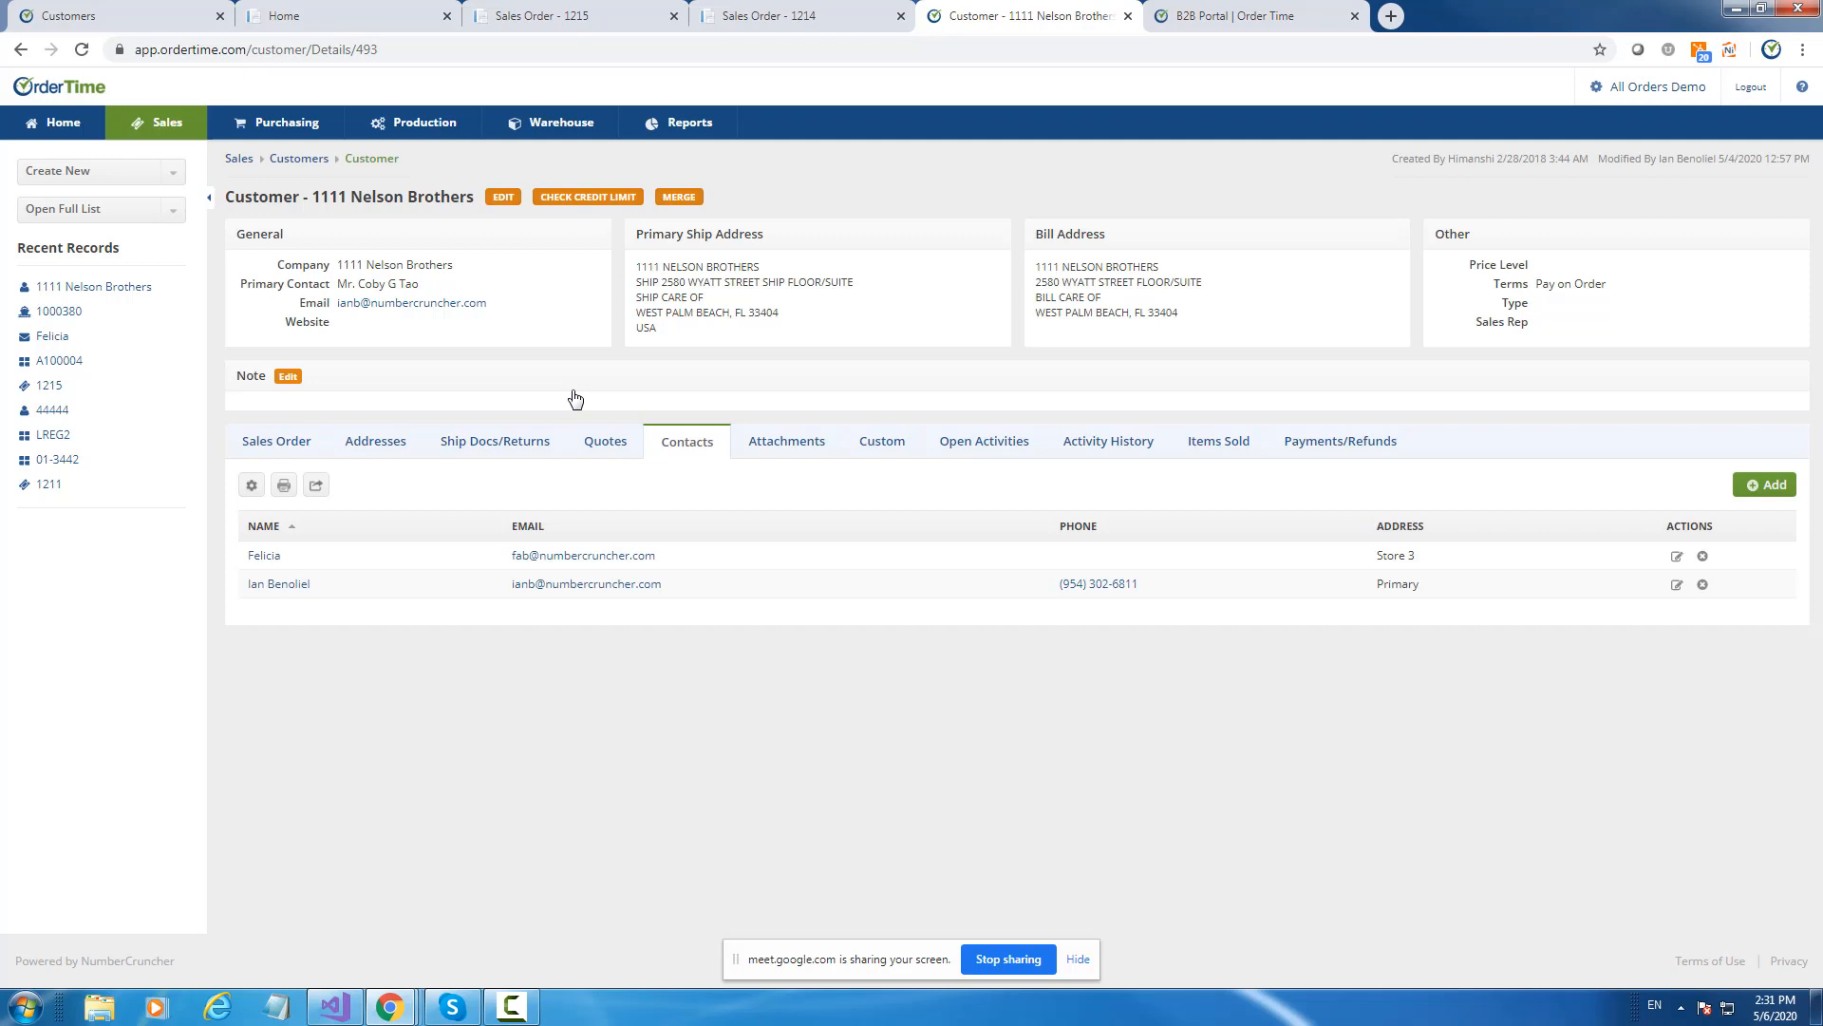
click(277, 444)
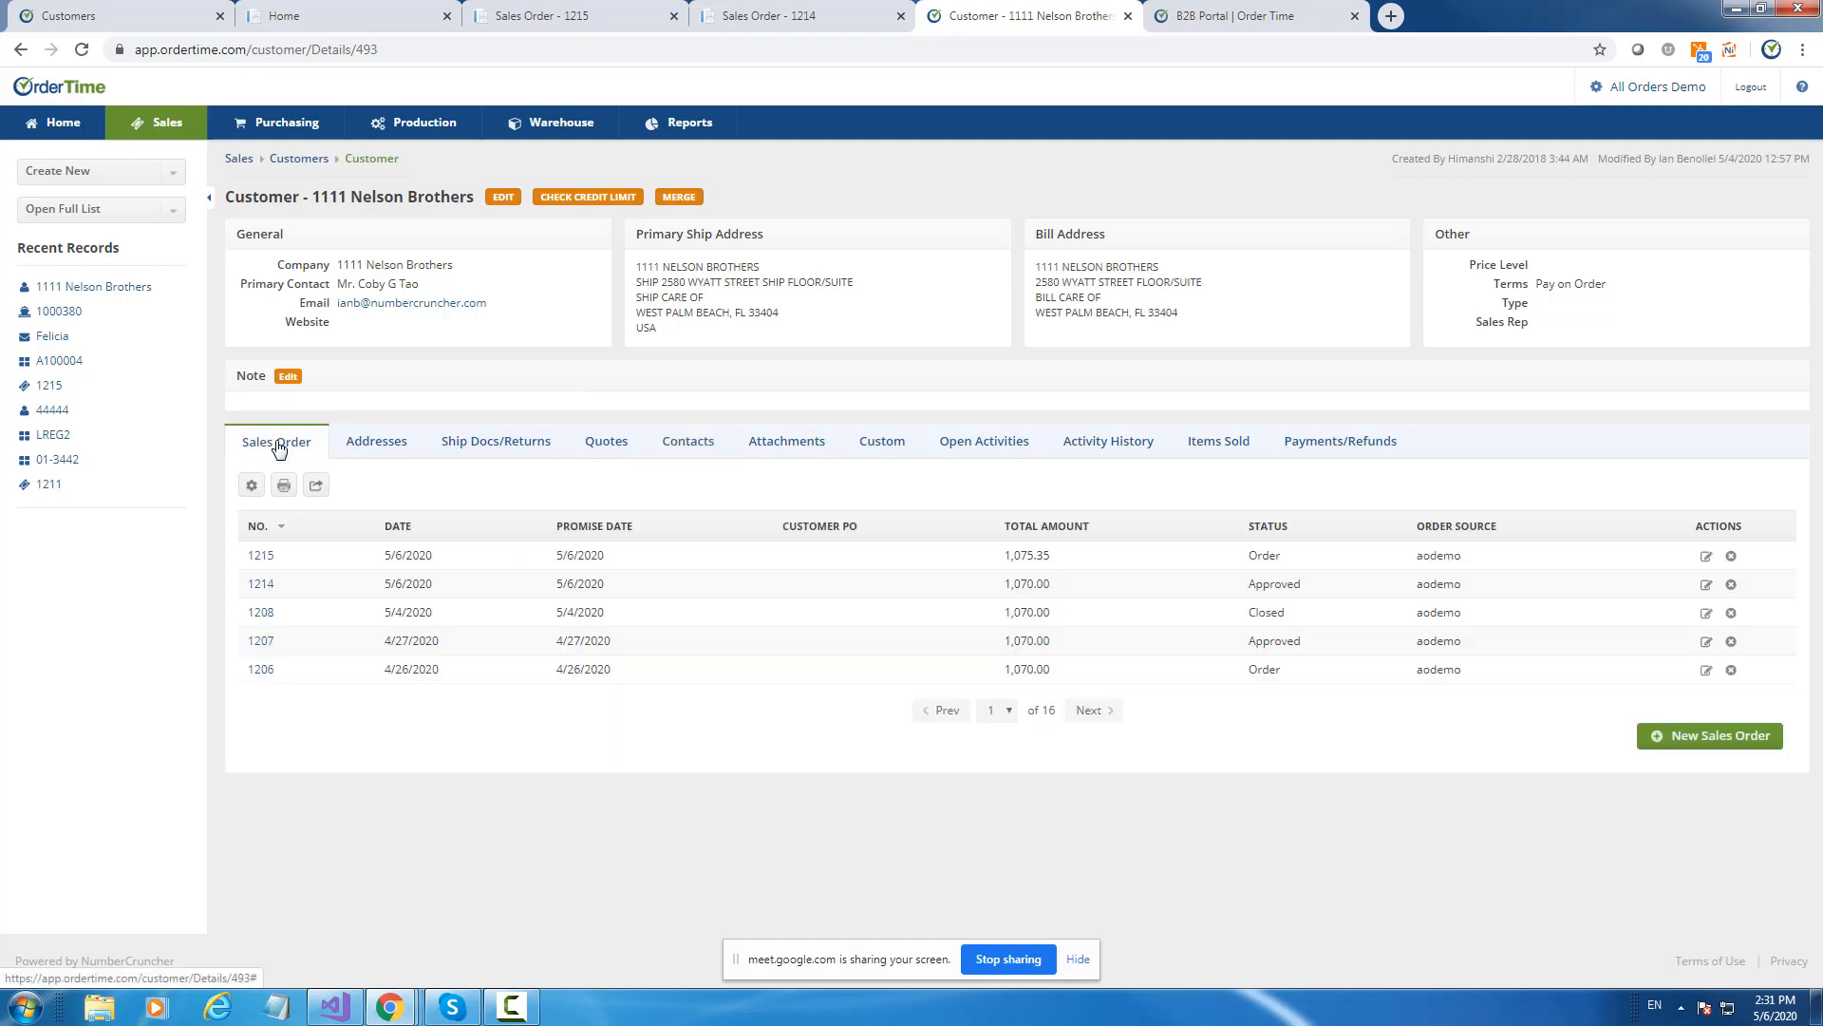
click(689, 441)
click(786, 441)
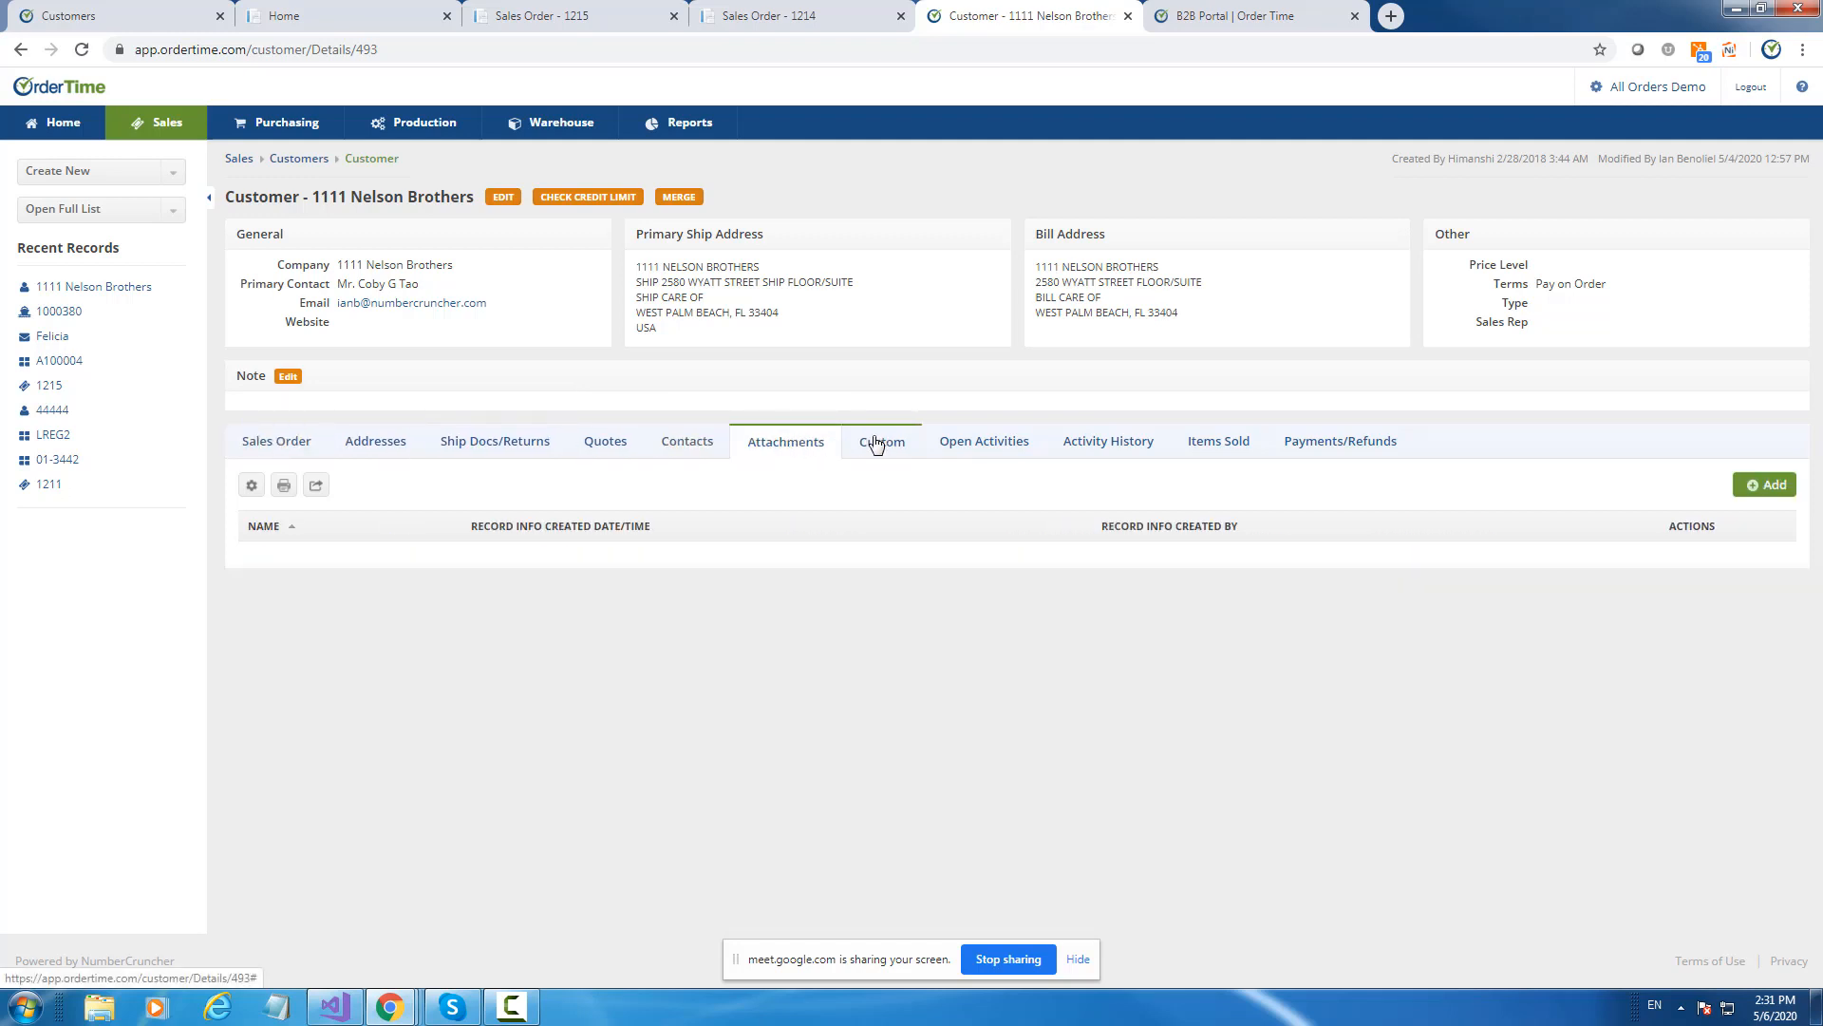
click(876, 445)
click(984, 445)
click(1076, 444)
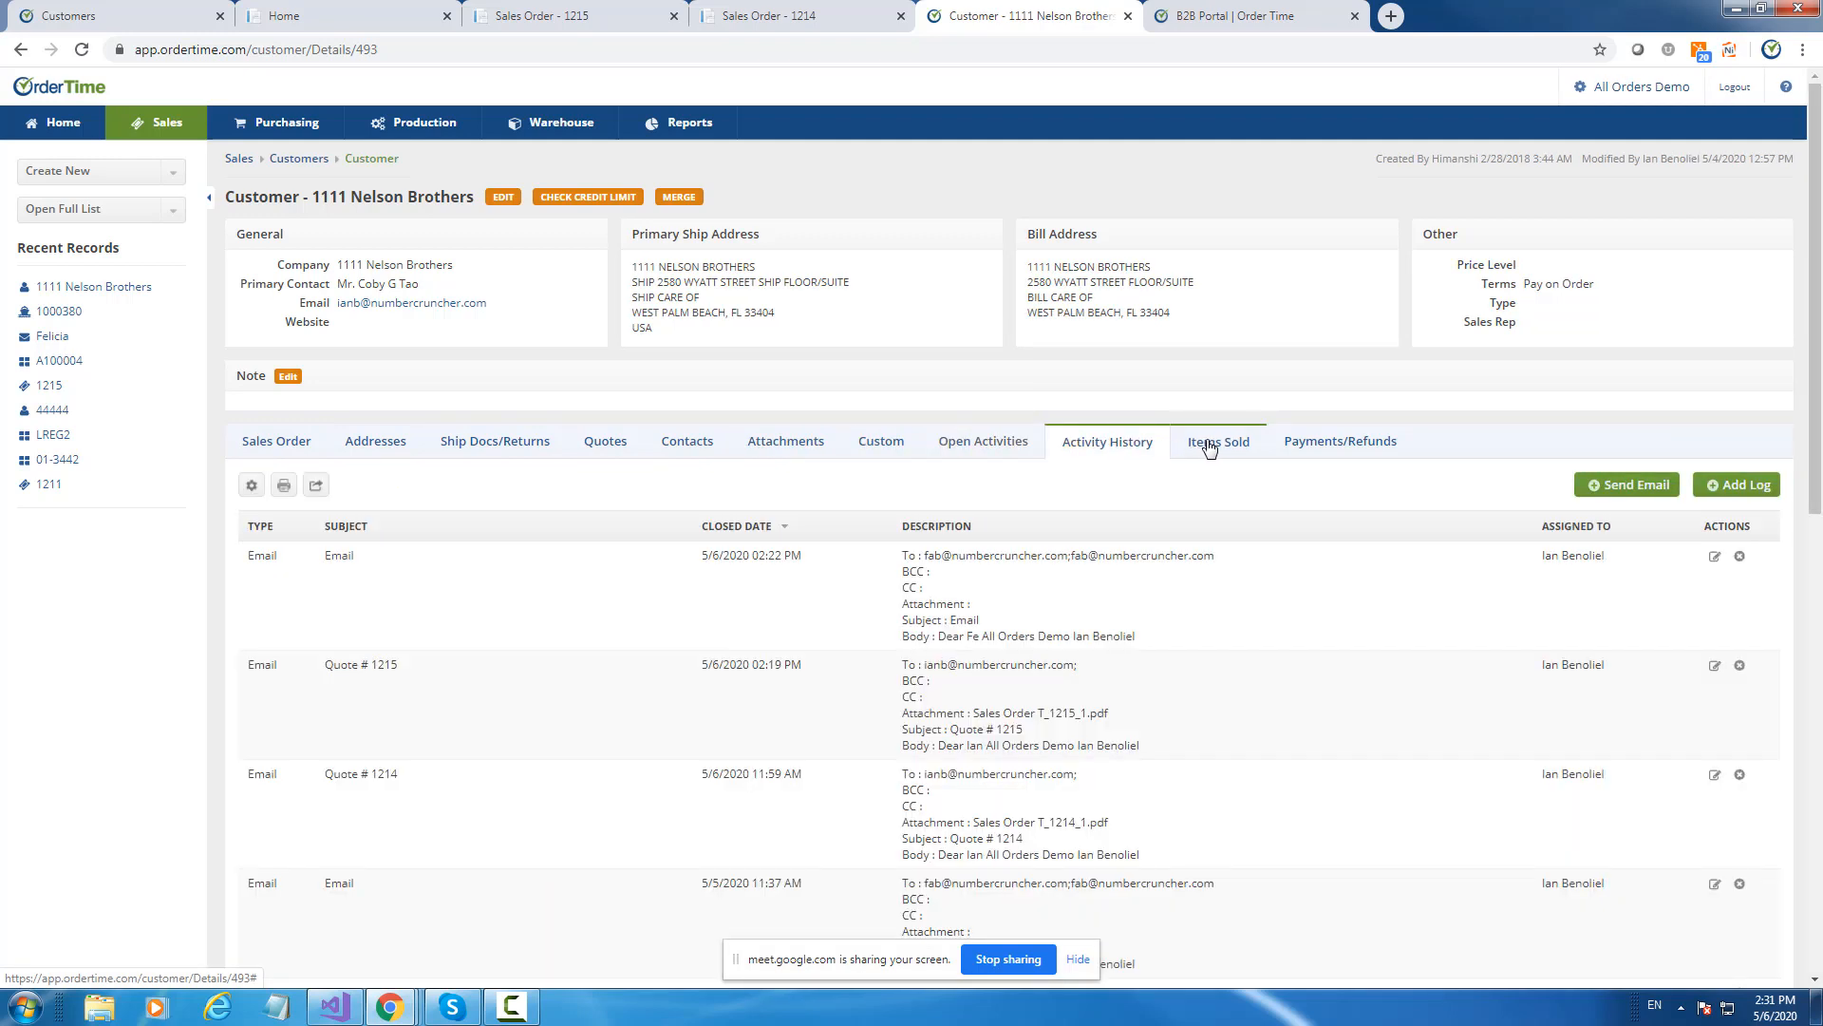
click(1209, 449)
click(1339, 446)
Step back through the tabs to the Sales Order list showing orders 1215 to 1206.
click(1199, 449)
click(1108, 456)
click(987, 451)
click(883, 448)
click(787, 449)
click(688, 447)
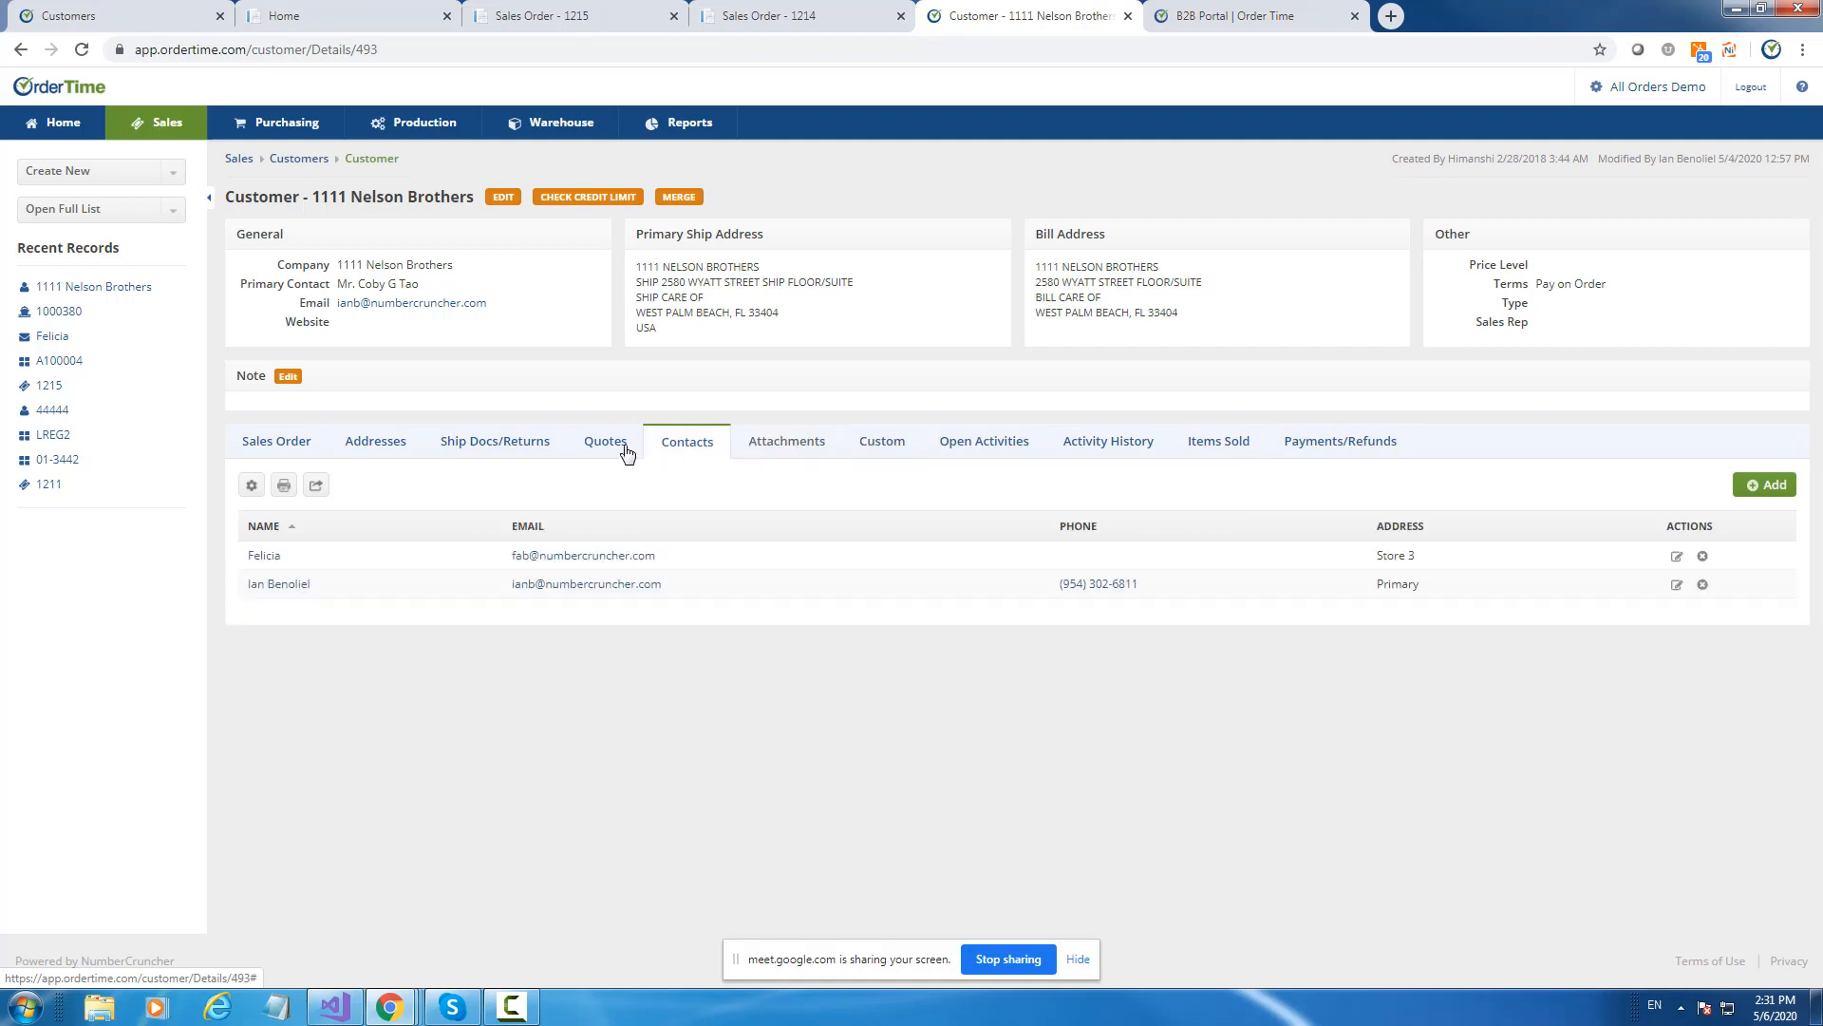
click(625, 450)
click(463, 447)
click(376, 444)
click(270, 446)
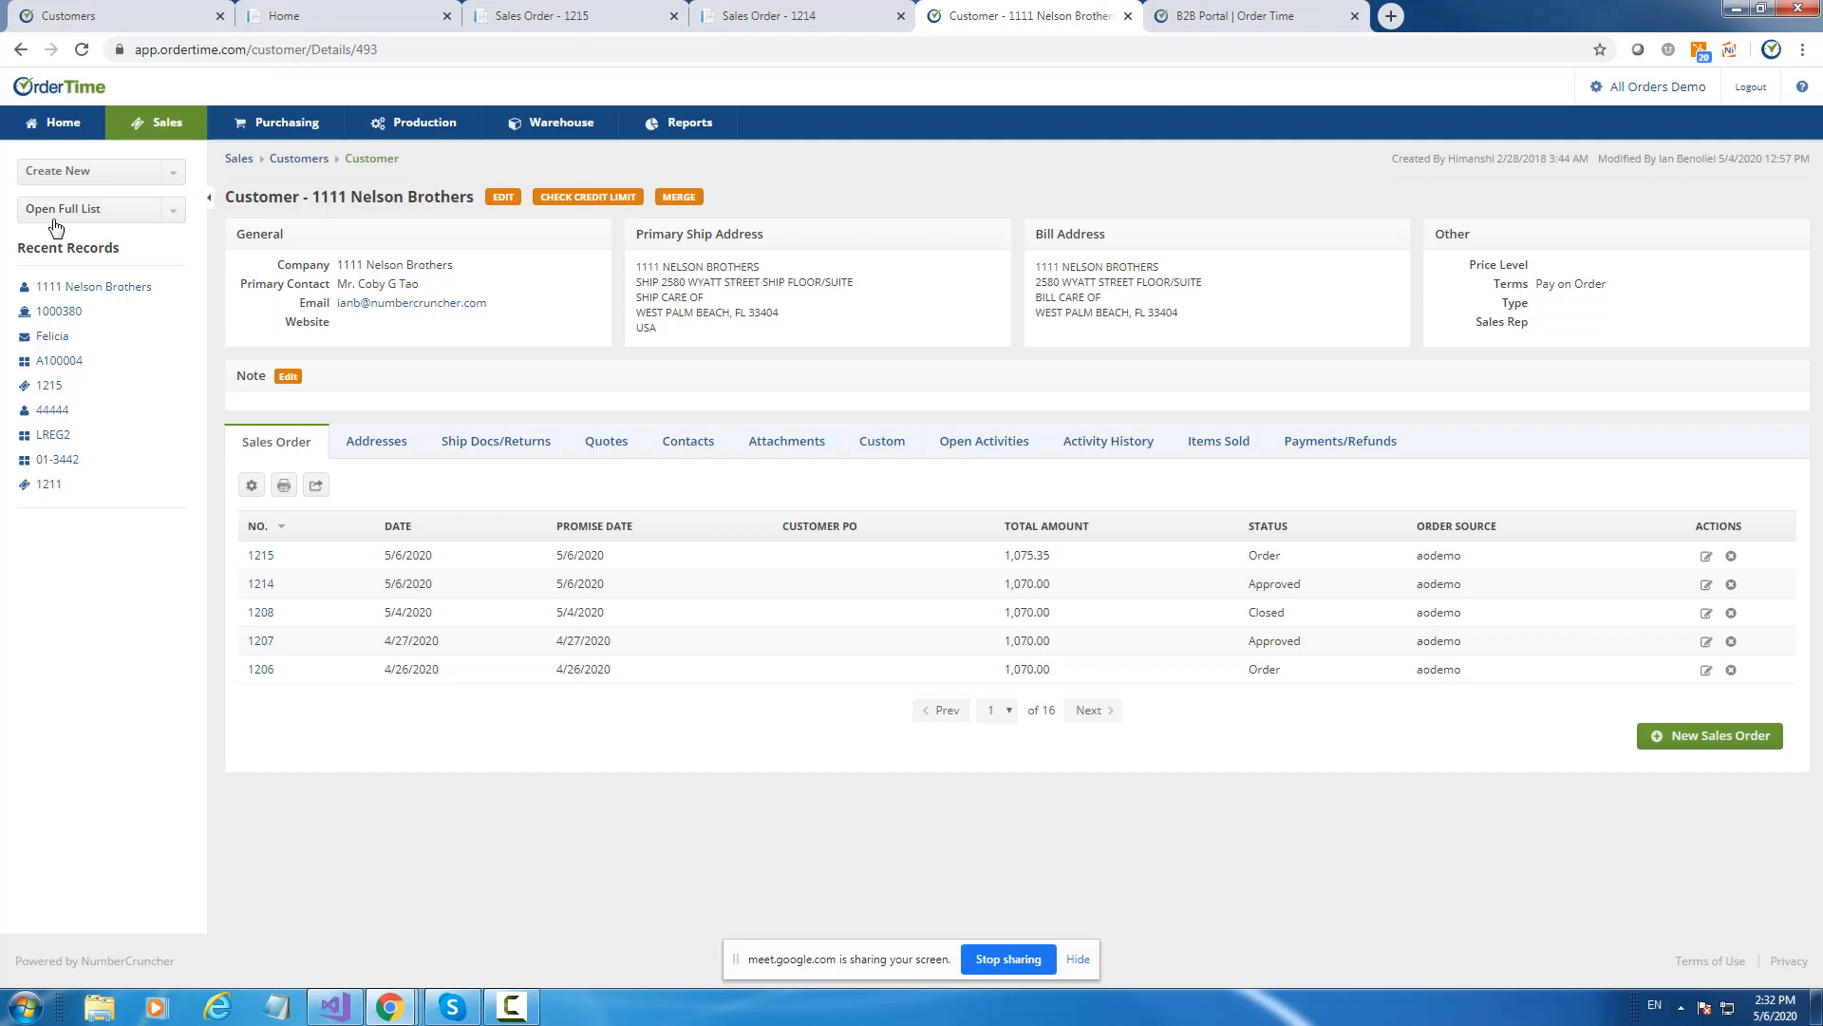
Open the Sales dashboard and drill into the Net Sales trailing-twelve-months report.
click(155, 133)
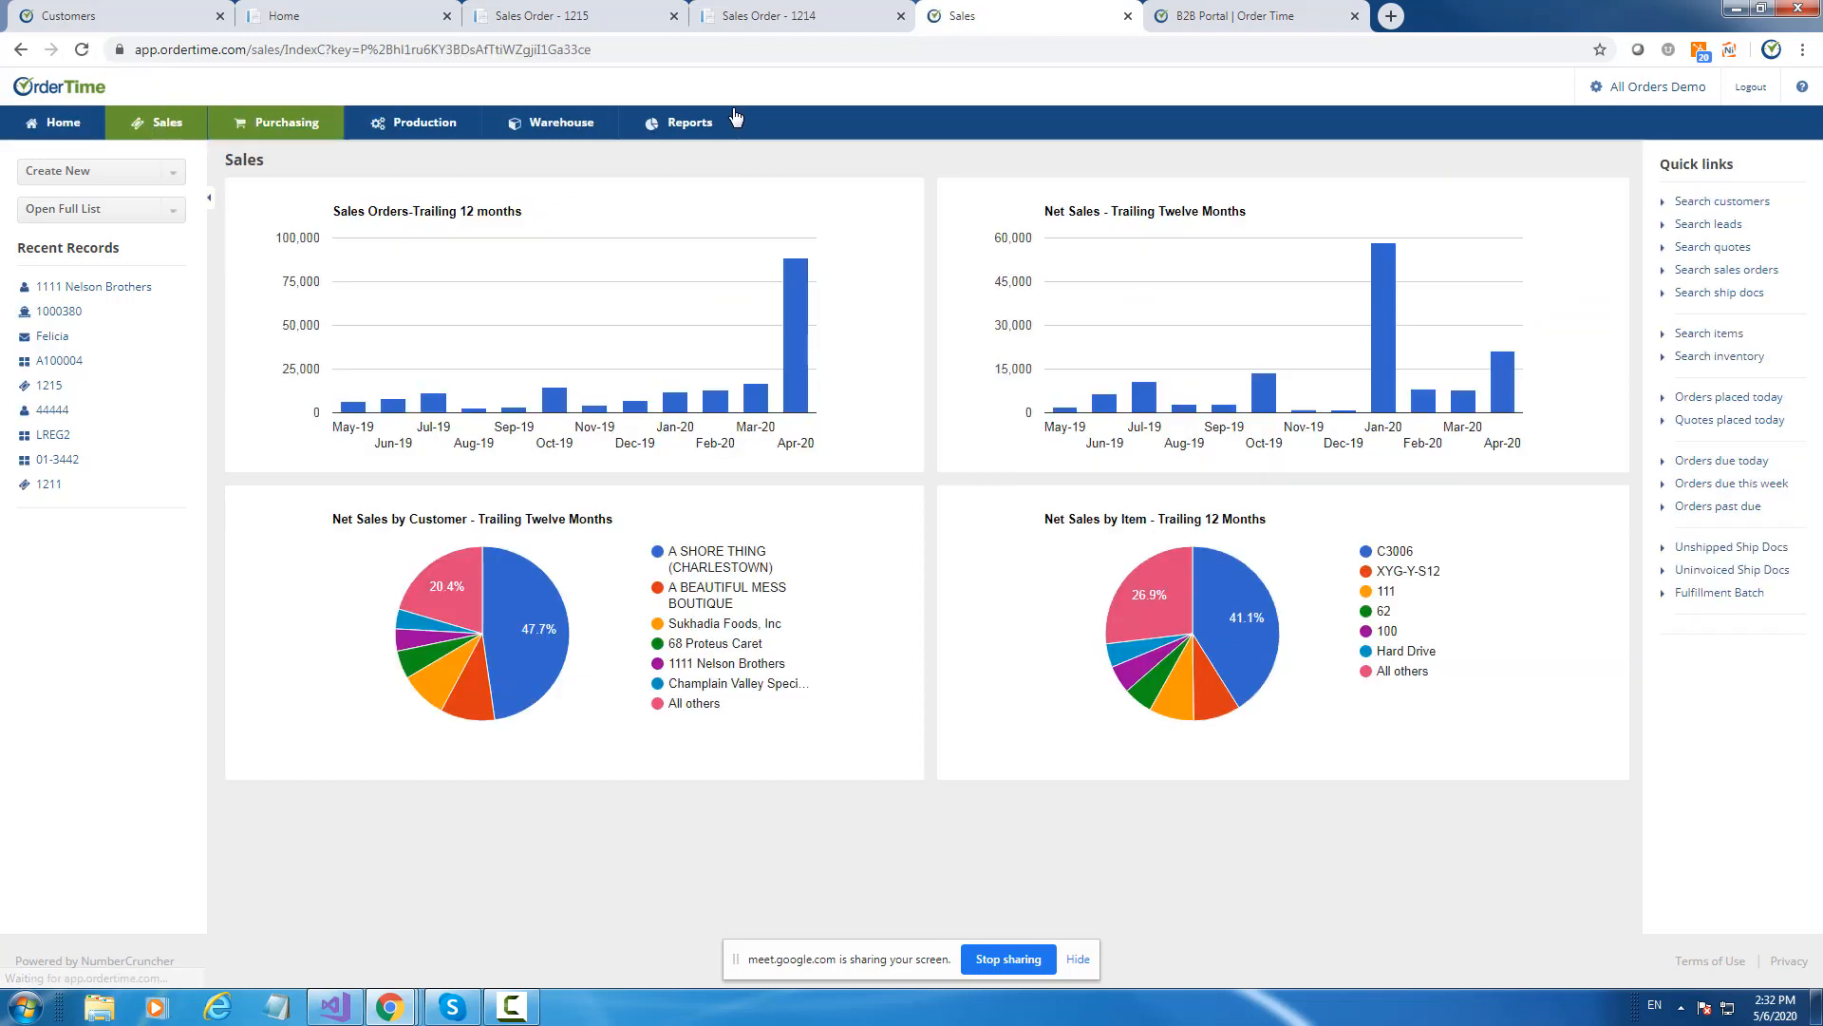
click(1381, 304)
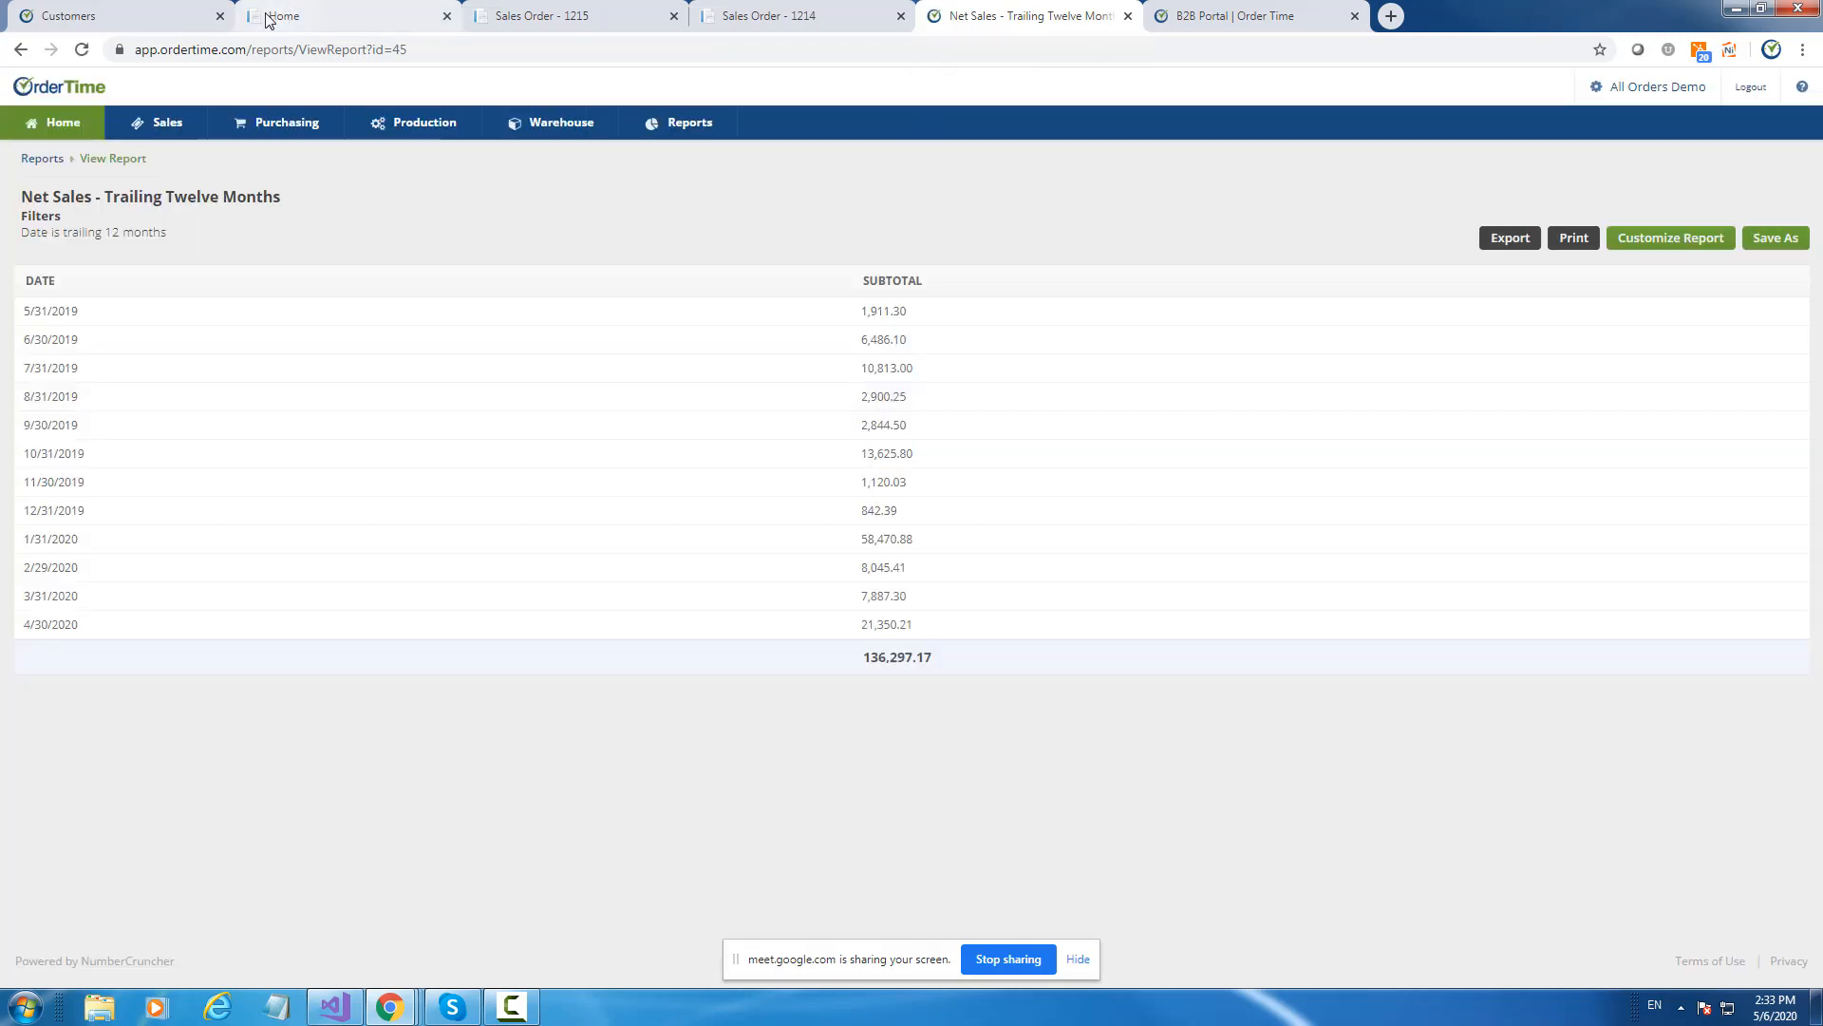
click(150, 18)
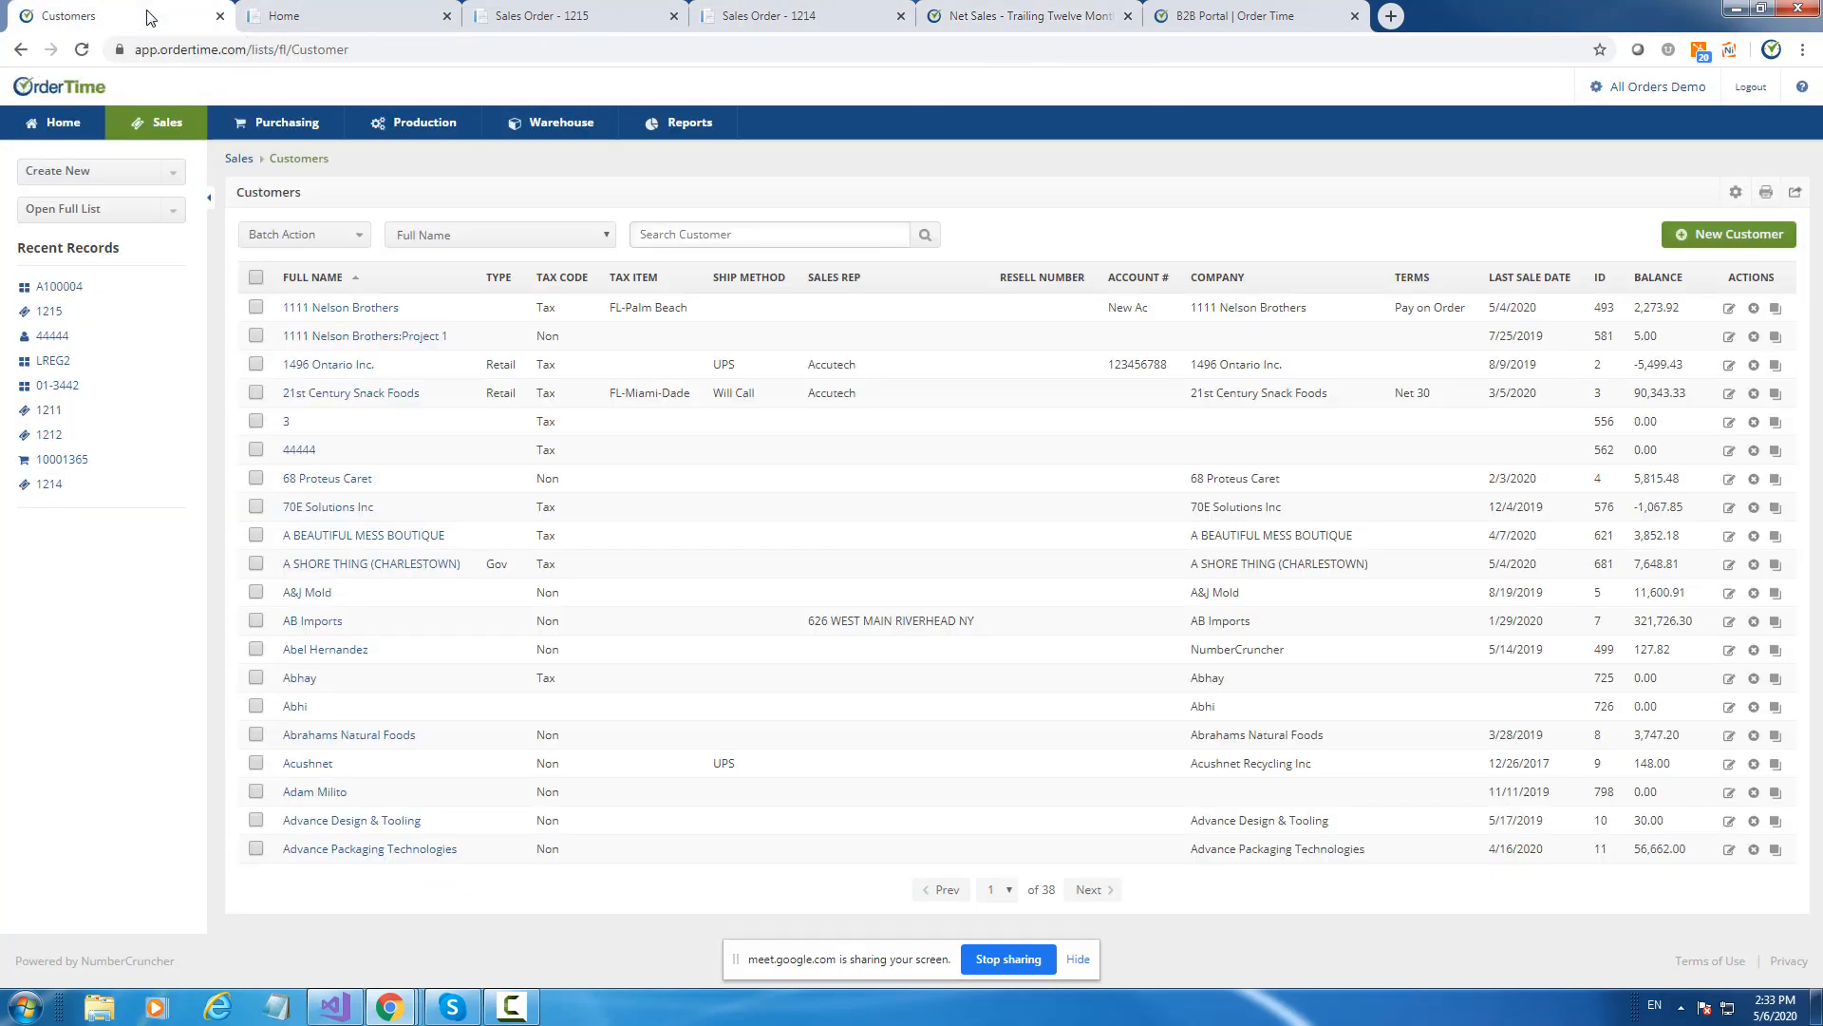
View the Net Sales by Item report from the dashboard, then return to the Sales dashboard.
click(183, 128)
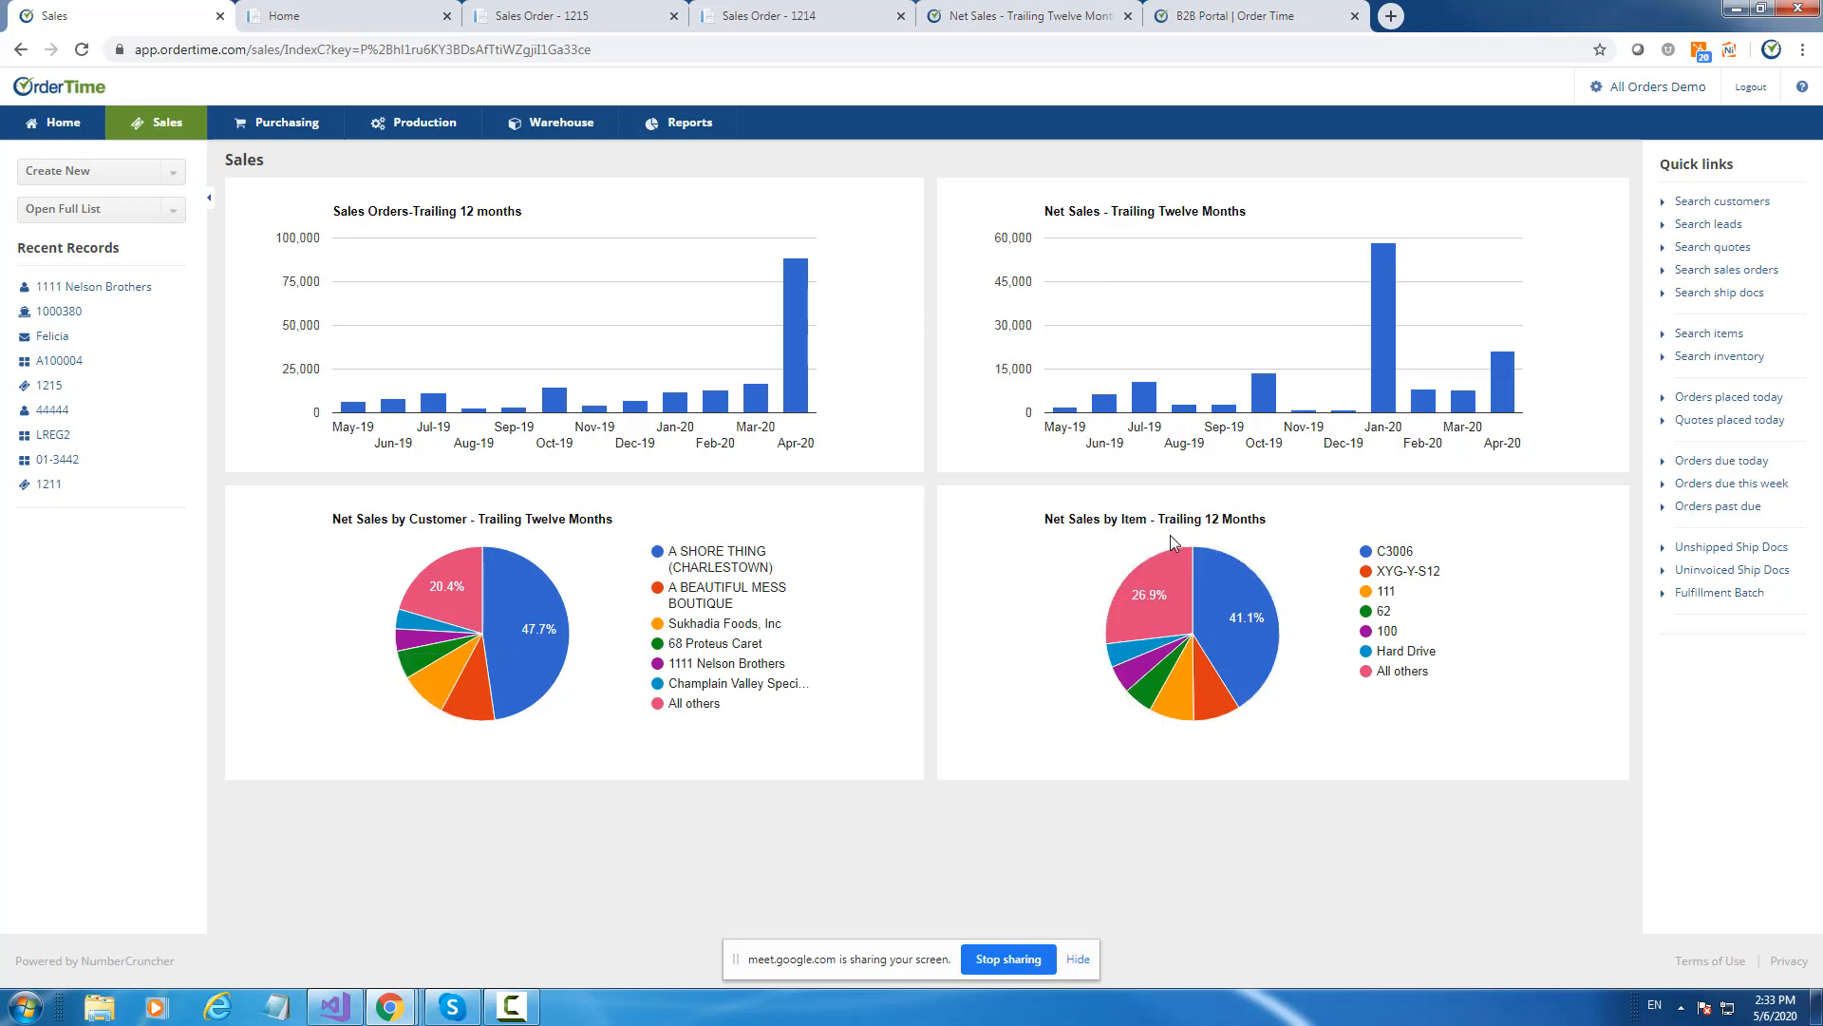
click(1223, 597)
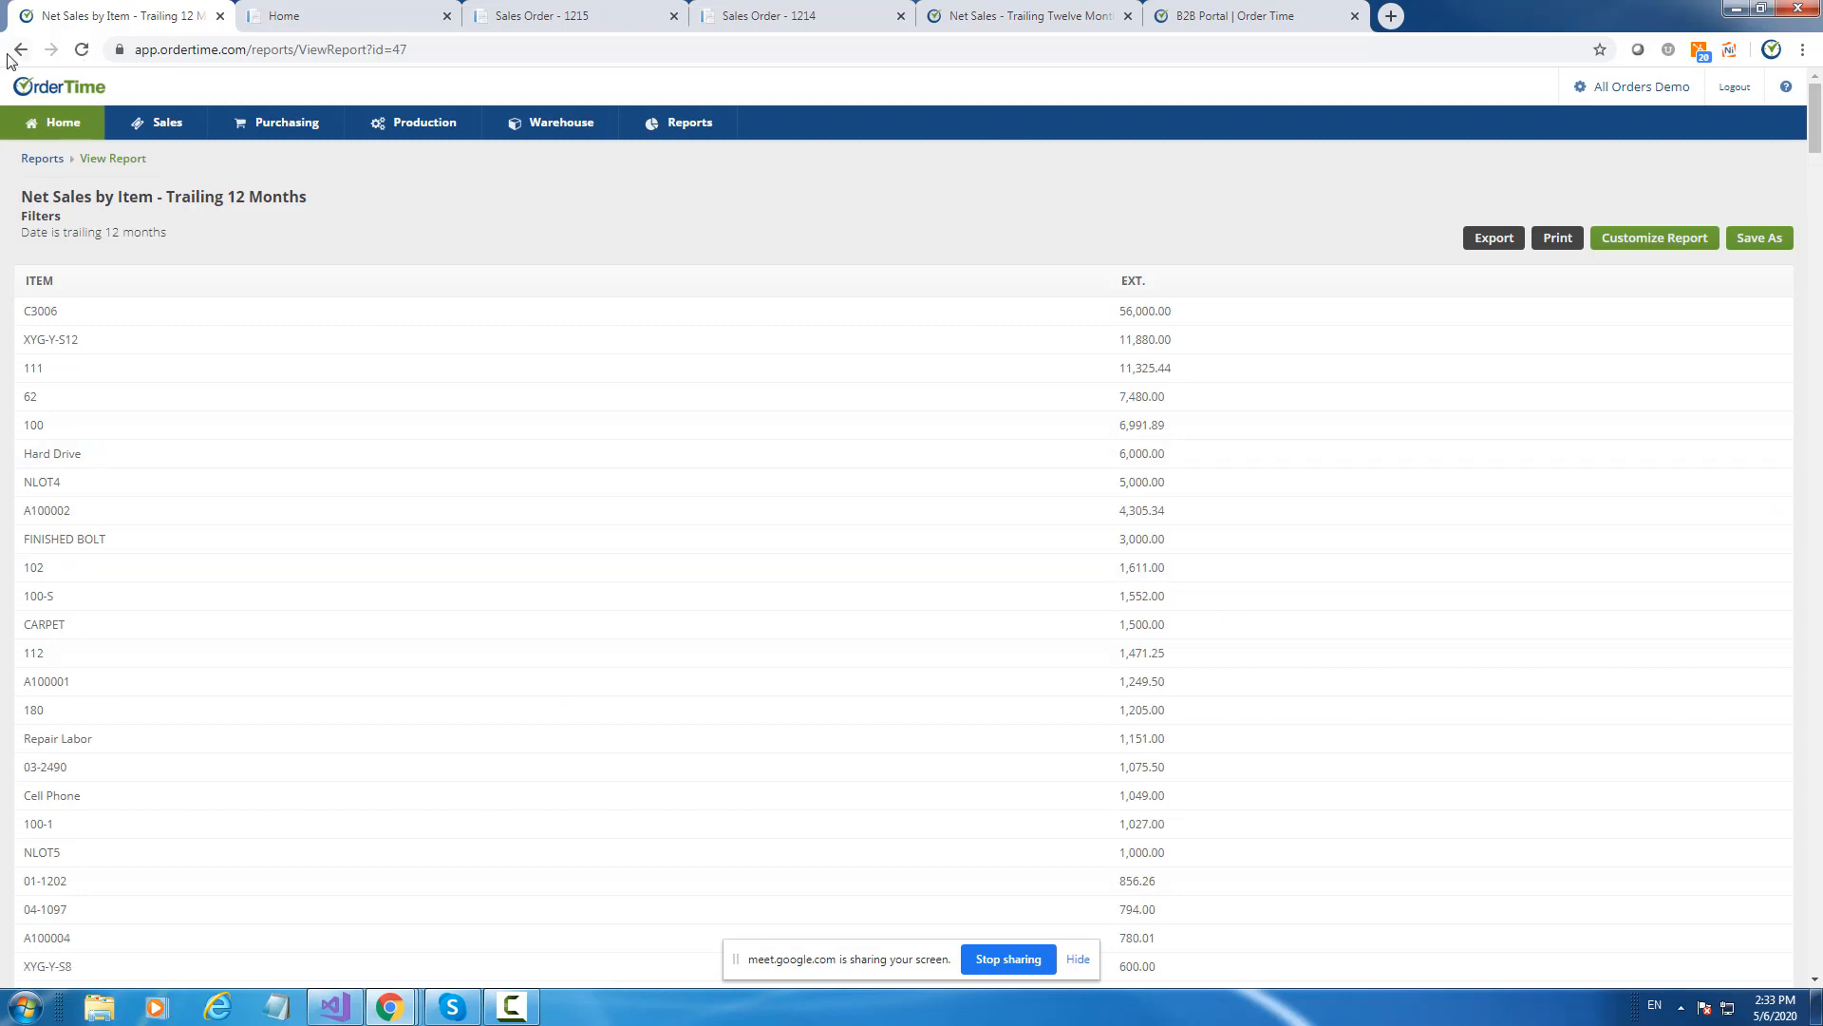
click(17, 52)
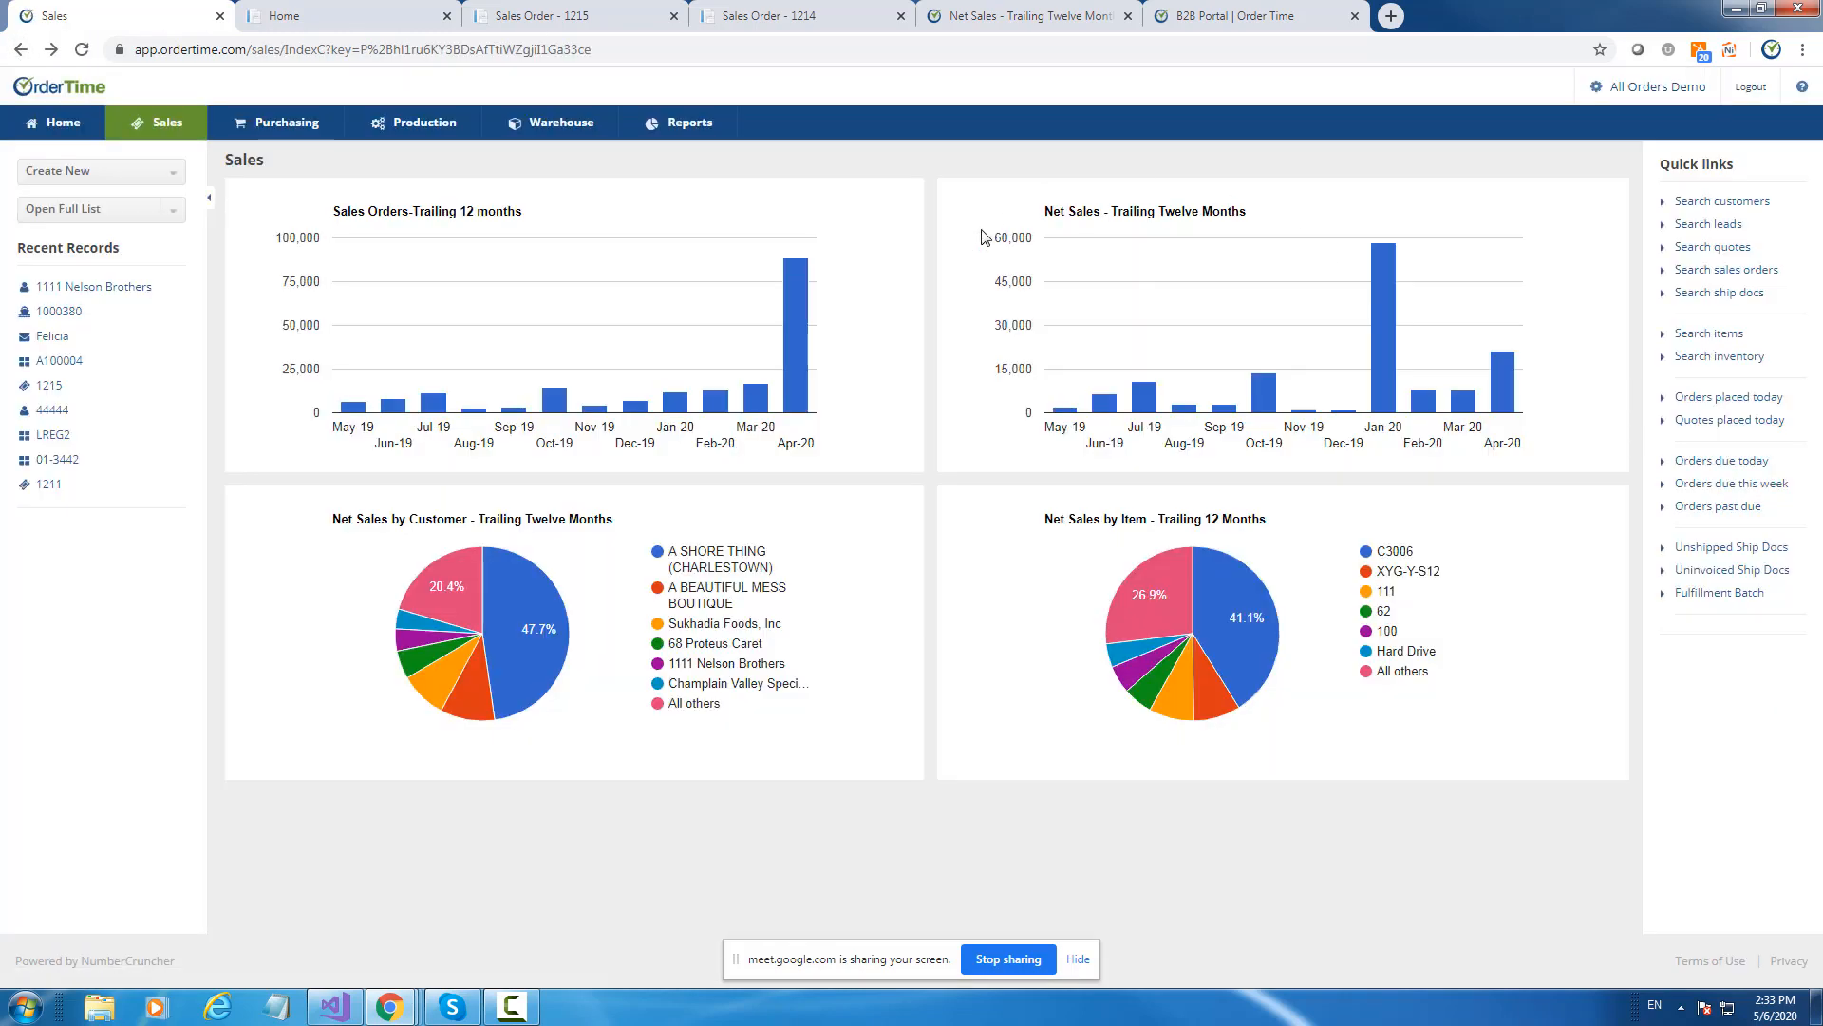
mouse_move(794, 353)
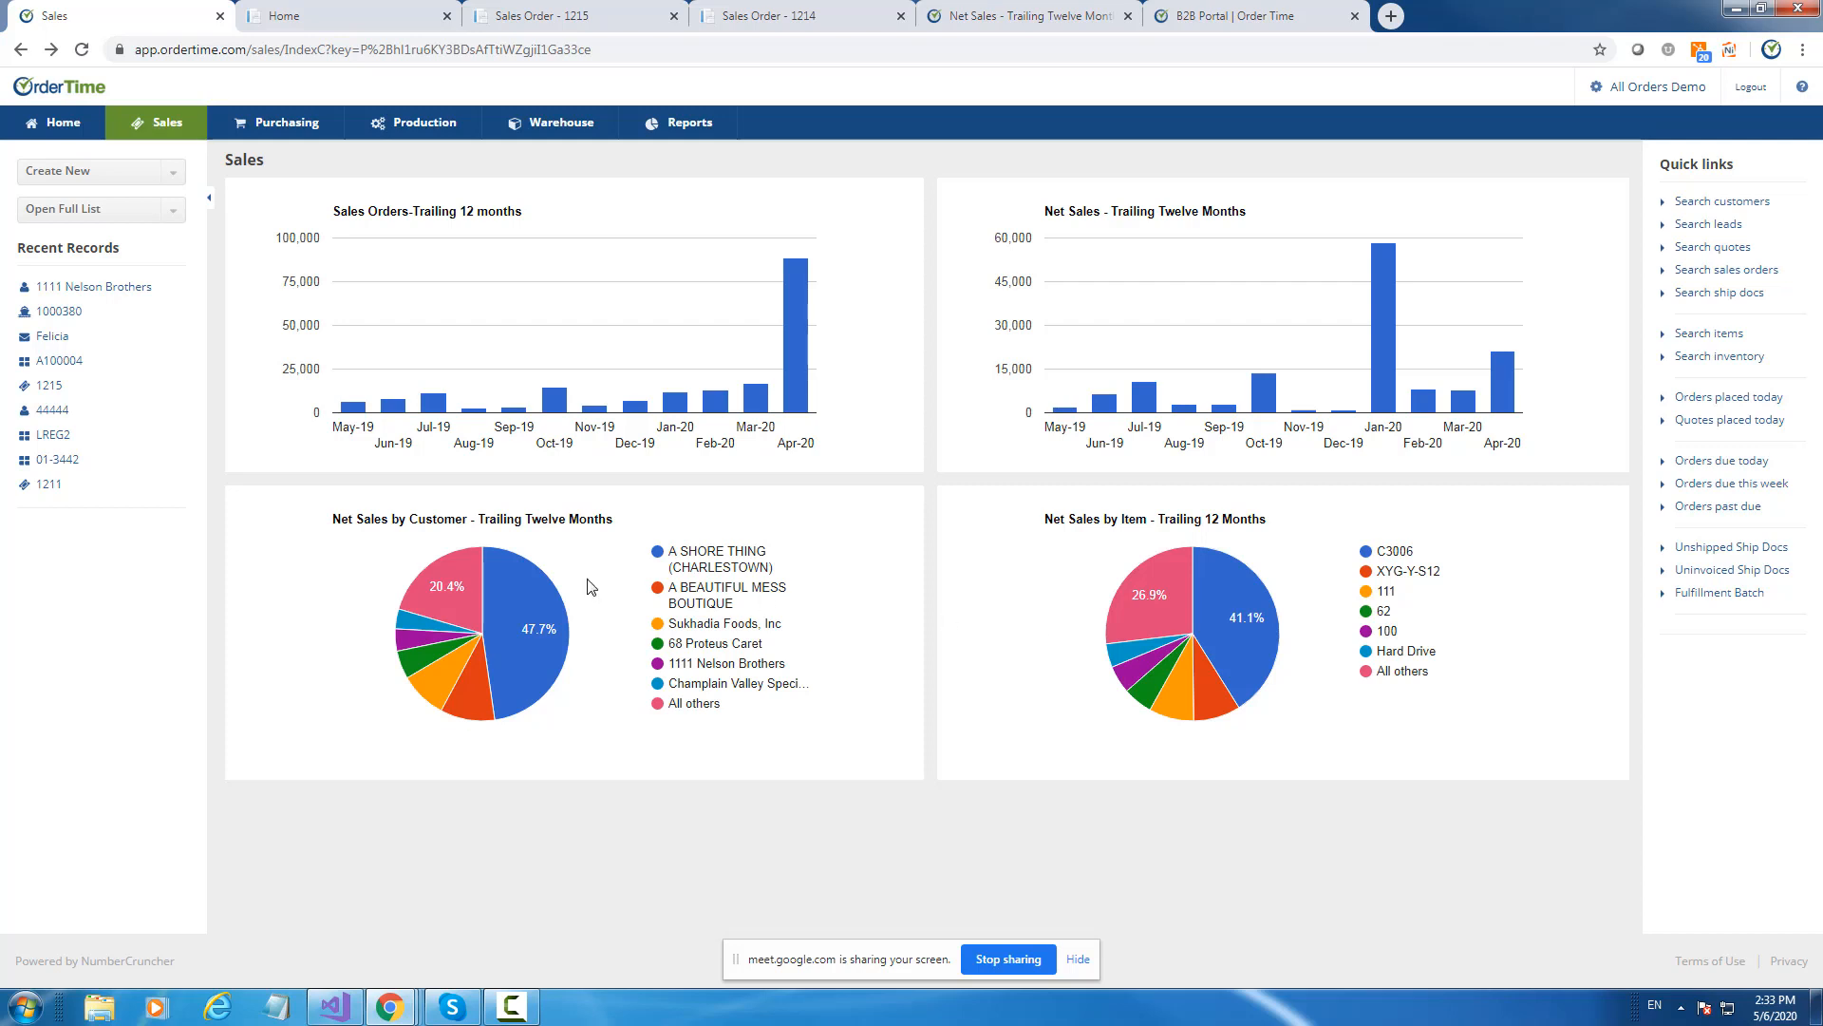
From ship doc 1000380's item lines, open item REG1 in a new tab.
click(55, 310)
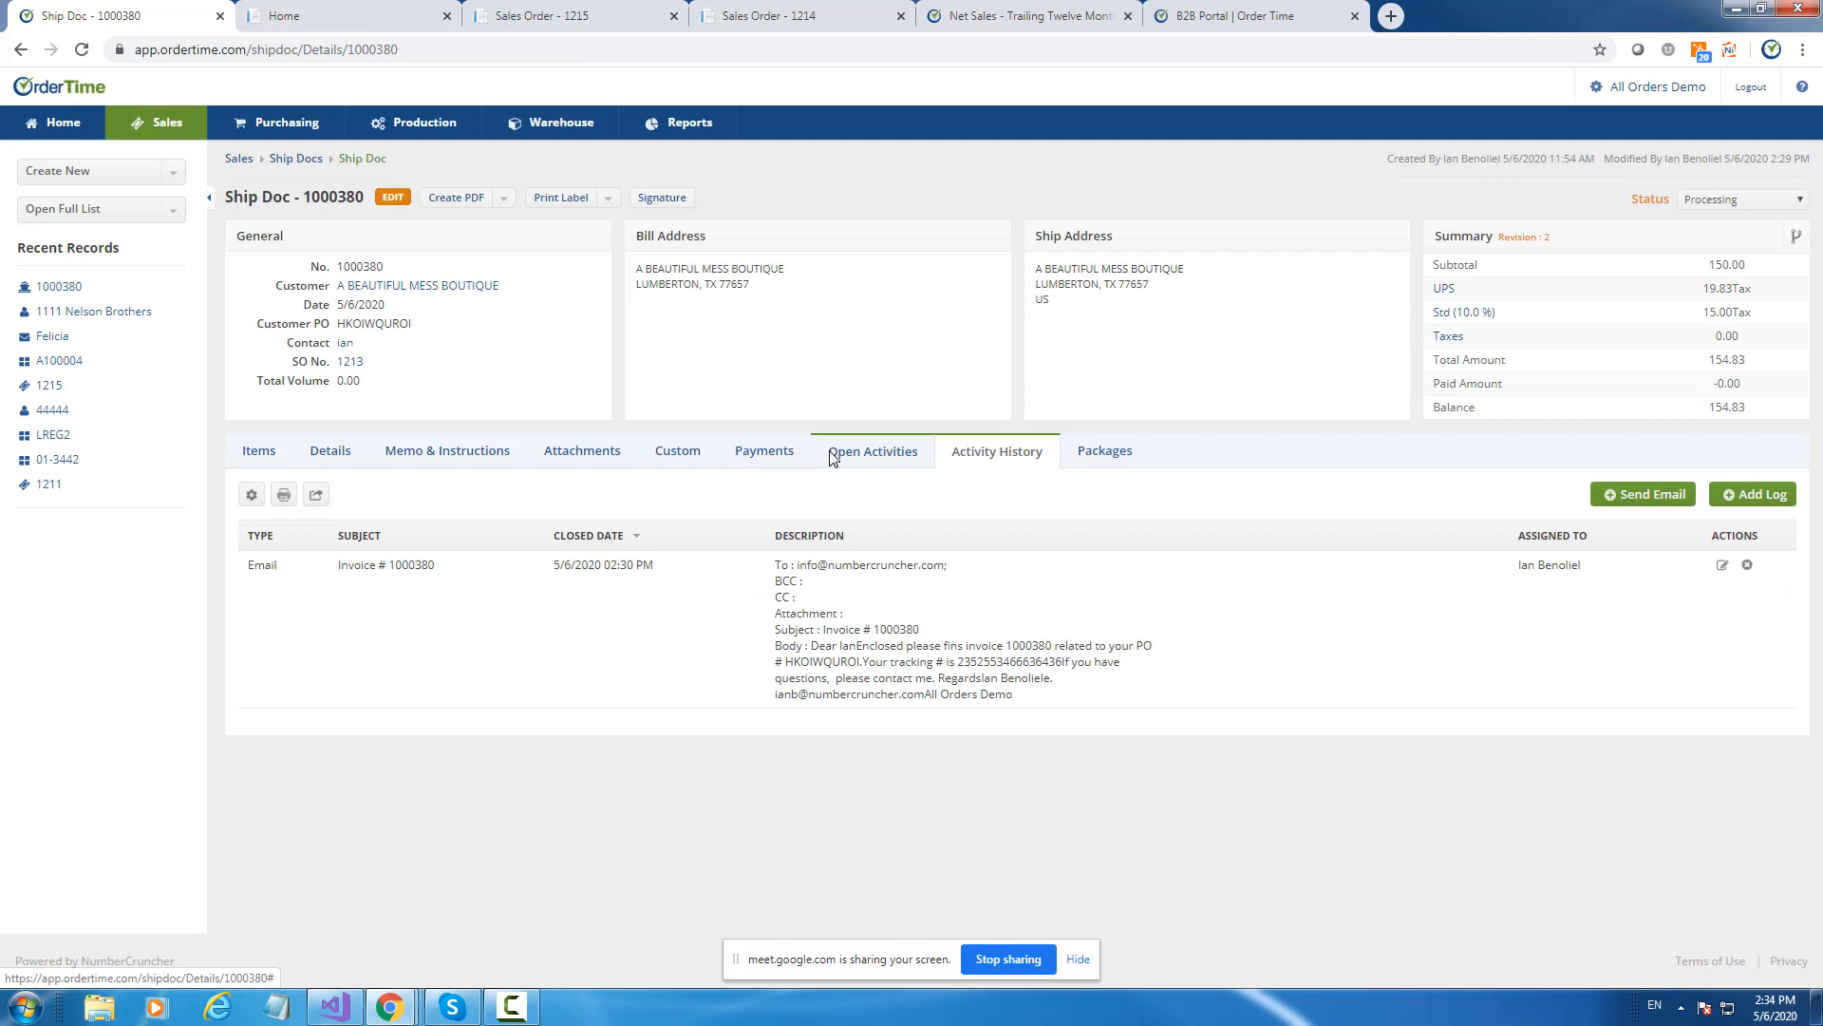
click(260, 452)
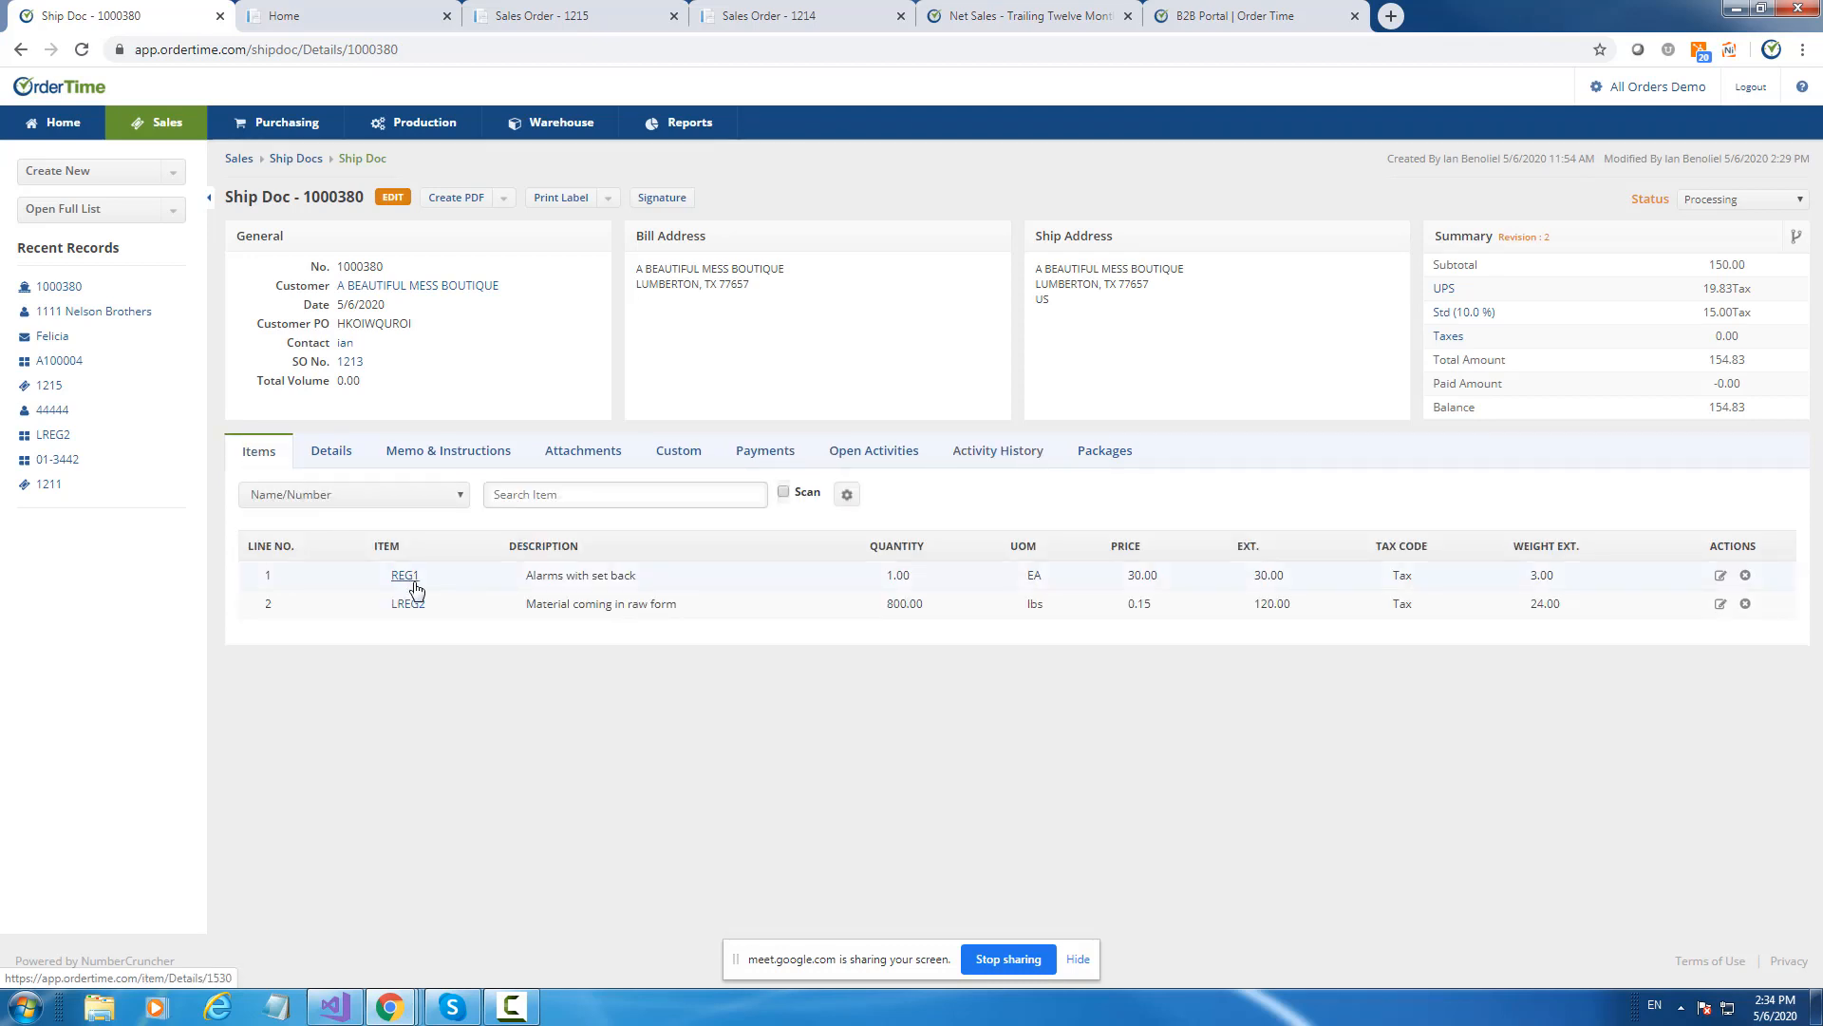
right_click(414, 583)
click(453, 588)
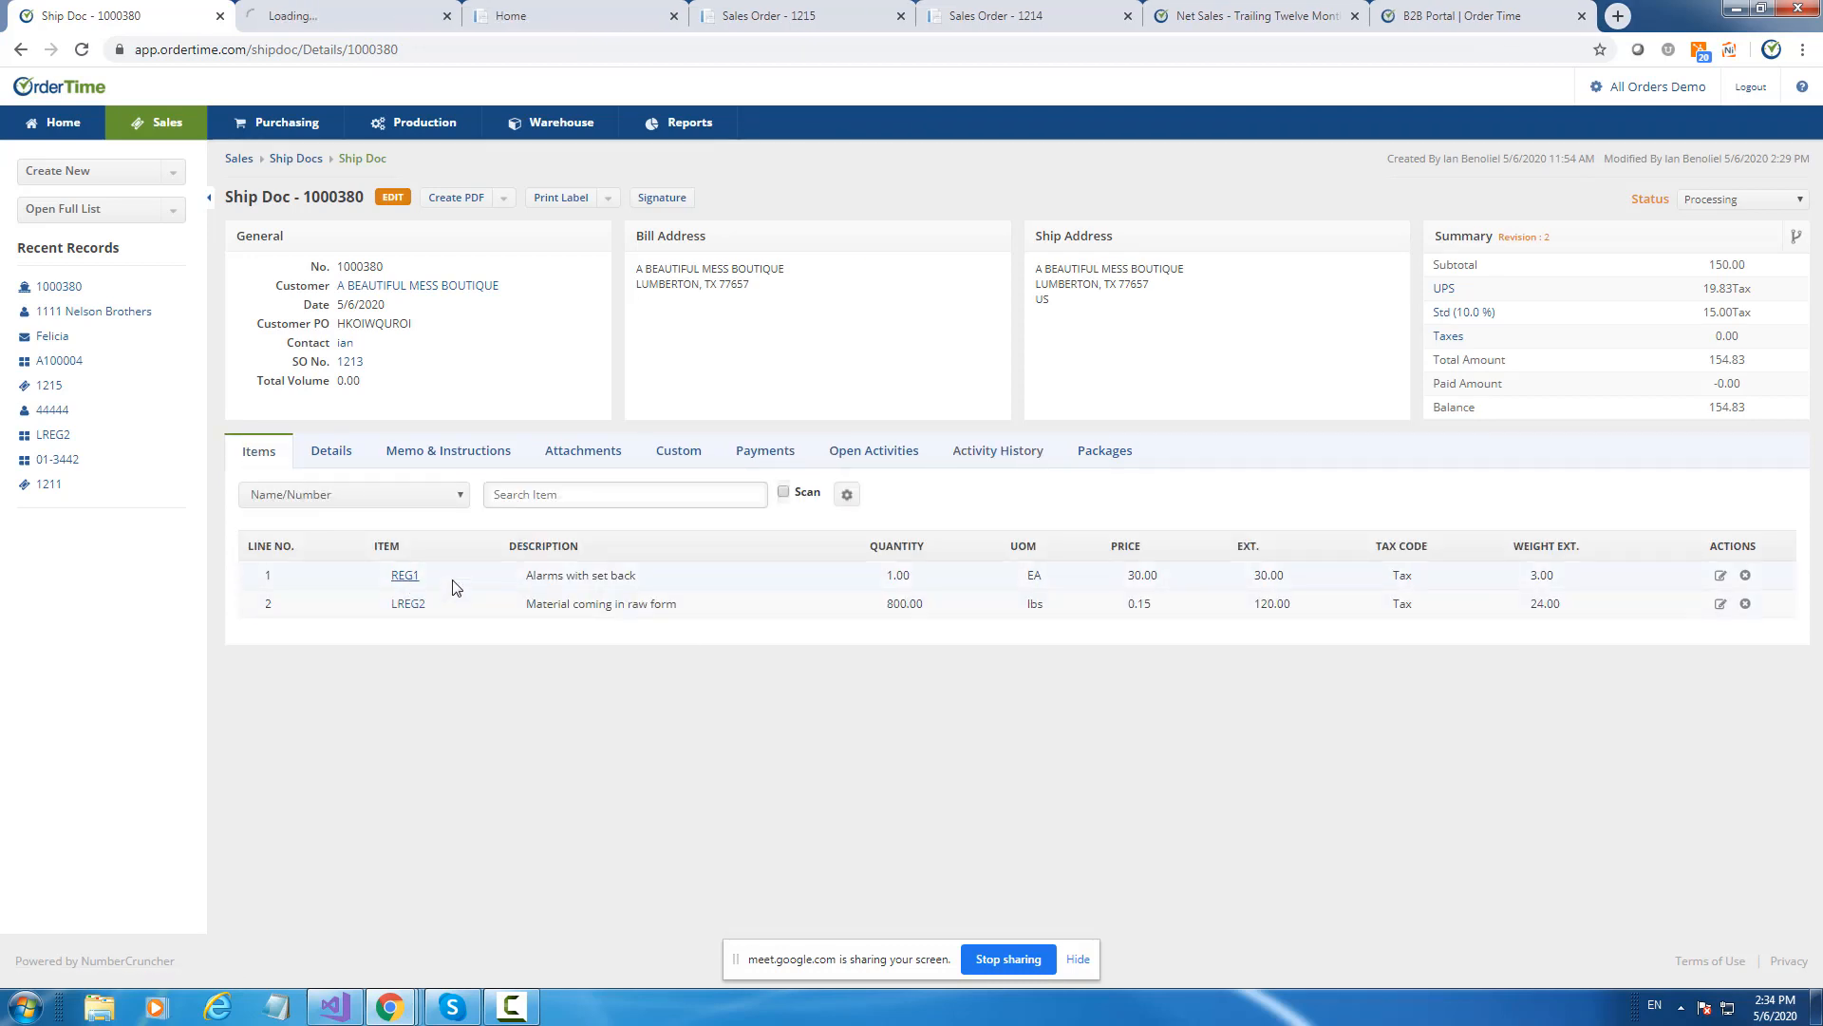
click(350, 13)
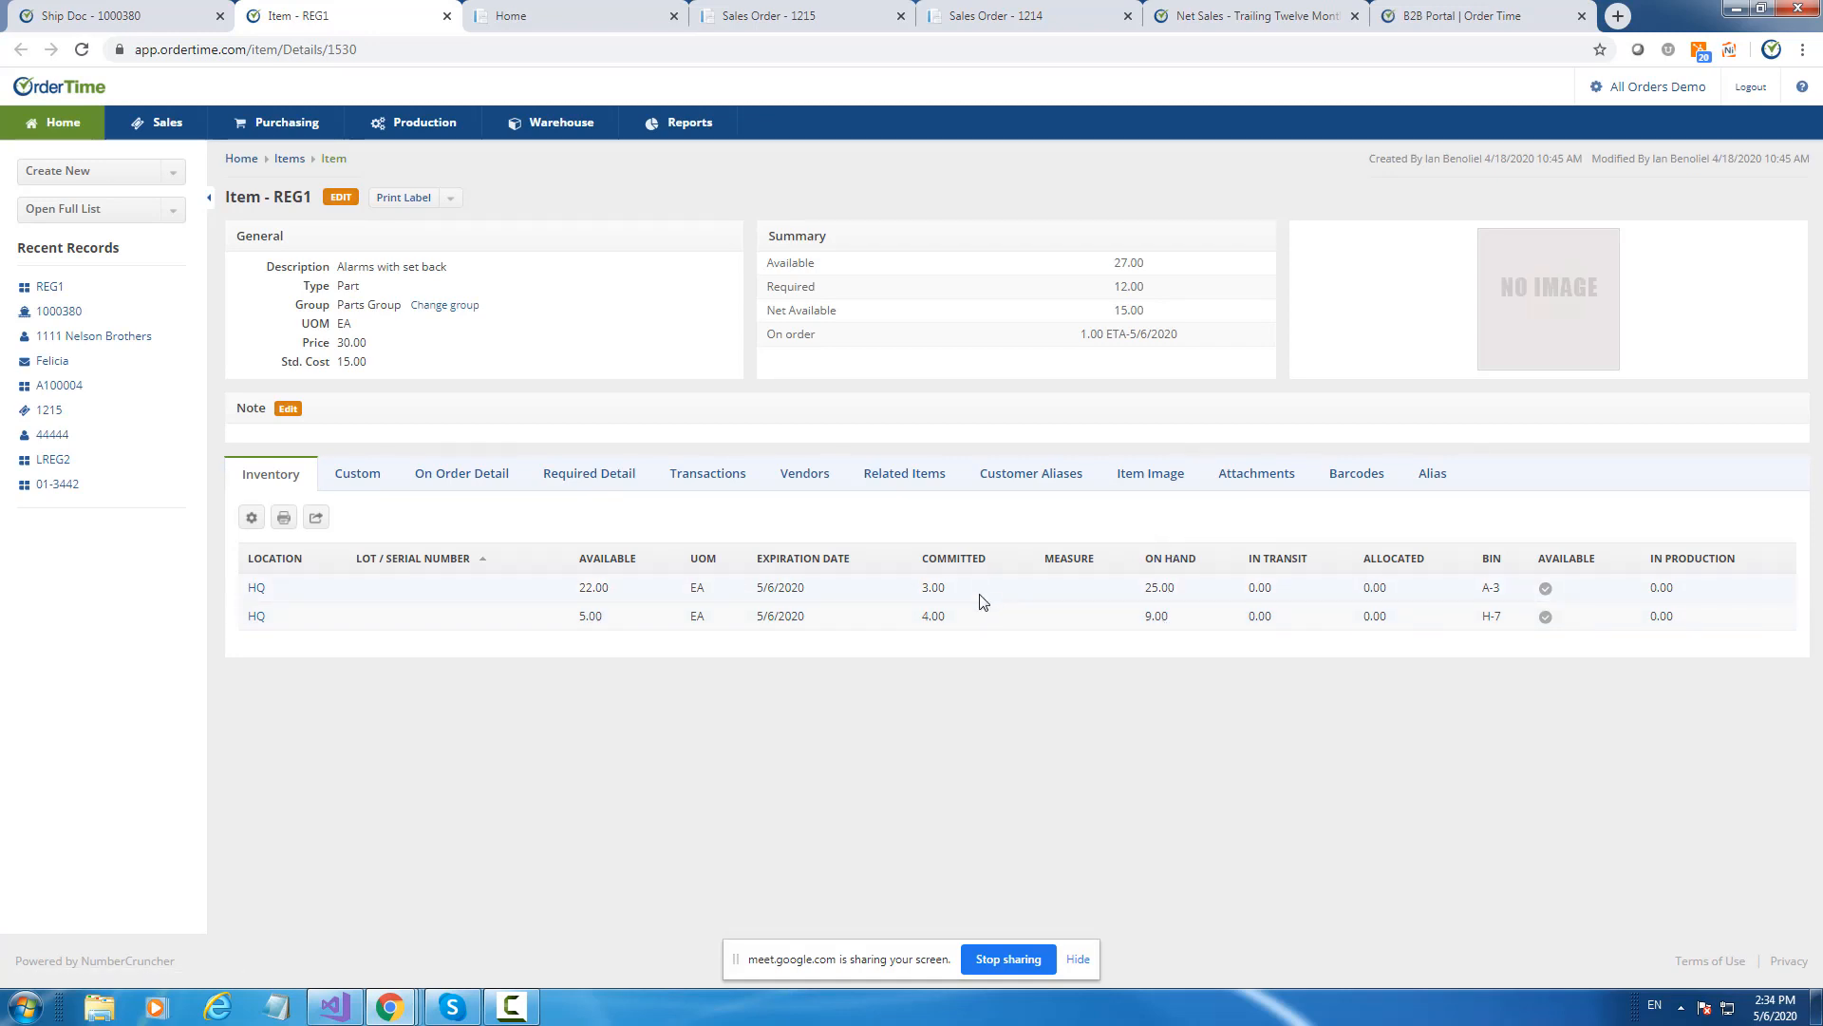
Show REG1's transaction history and open its List Options.
drag(916, 588, 945, 589)
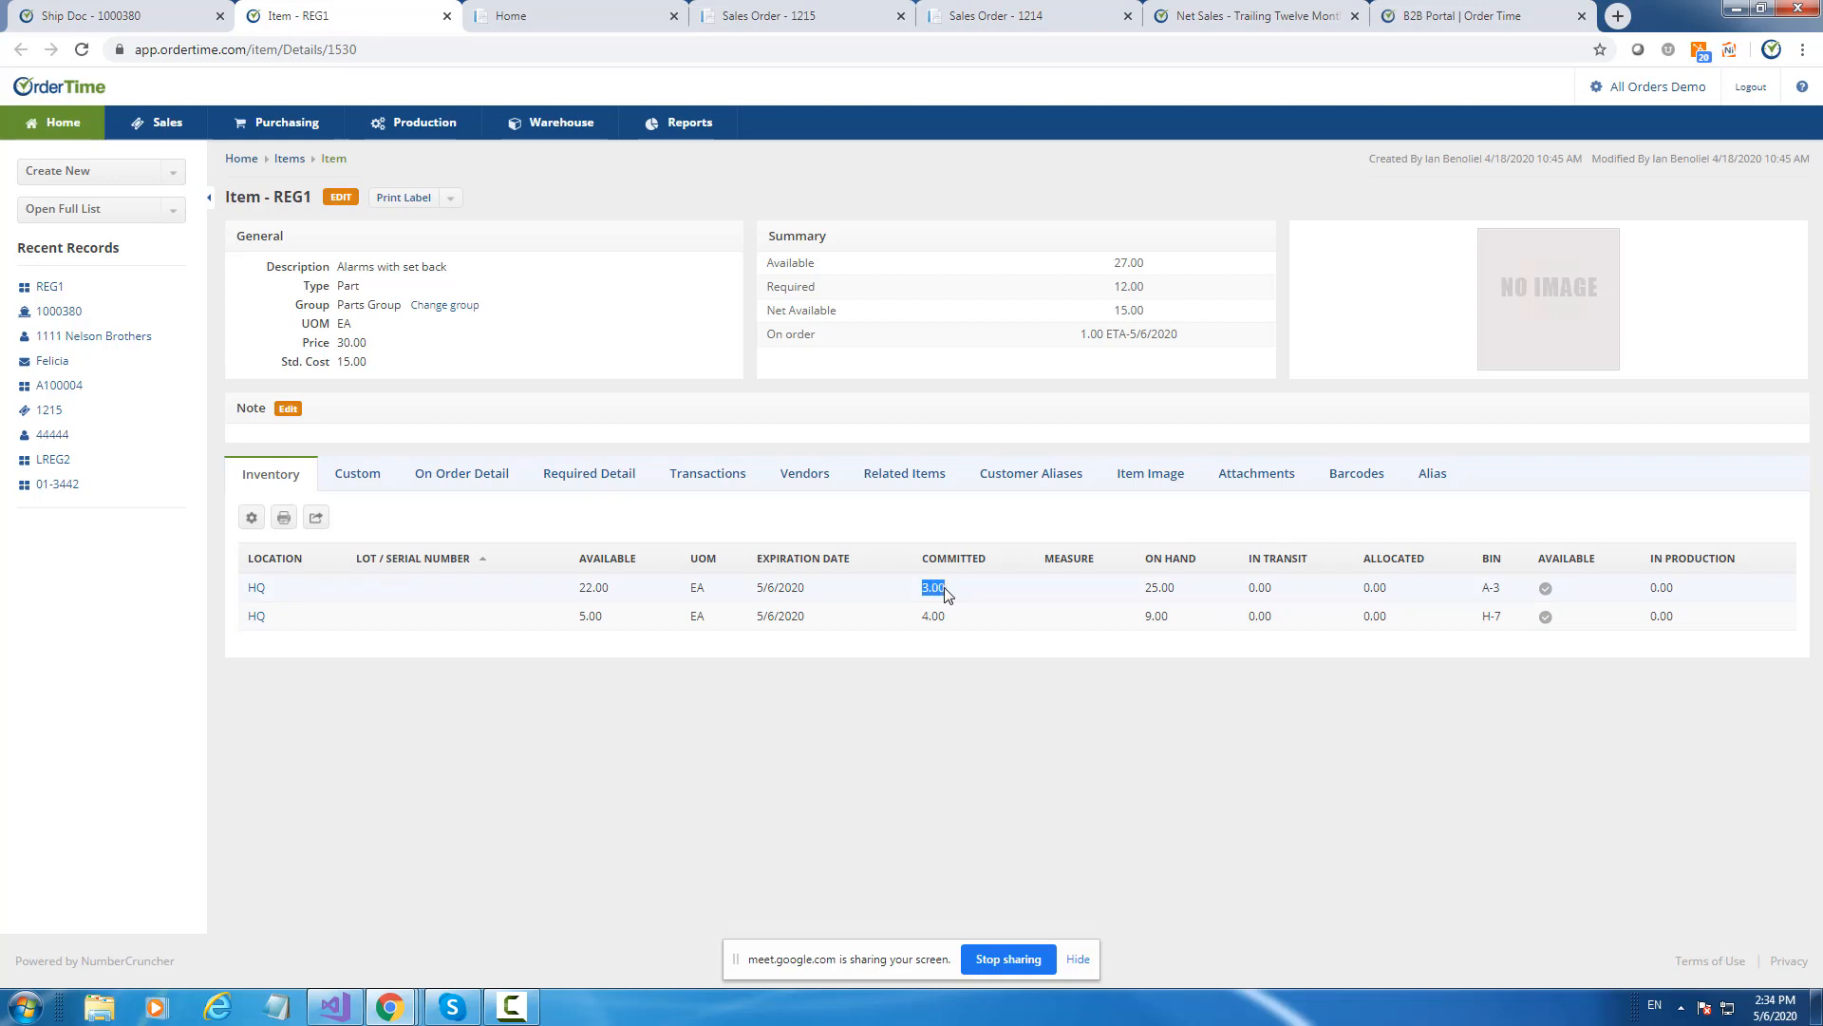
click(710, 474)
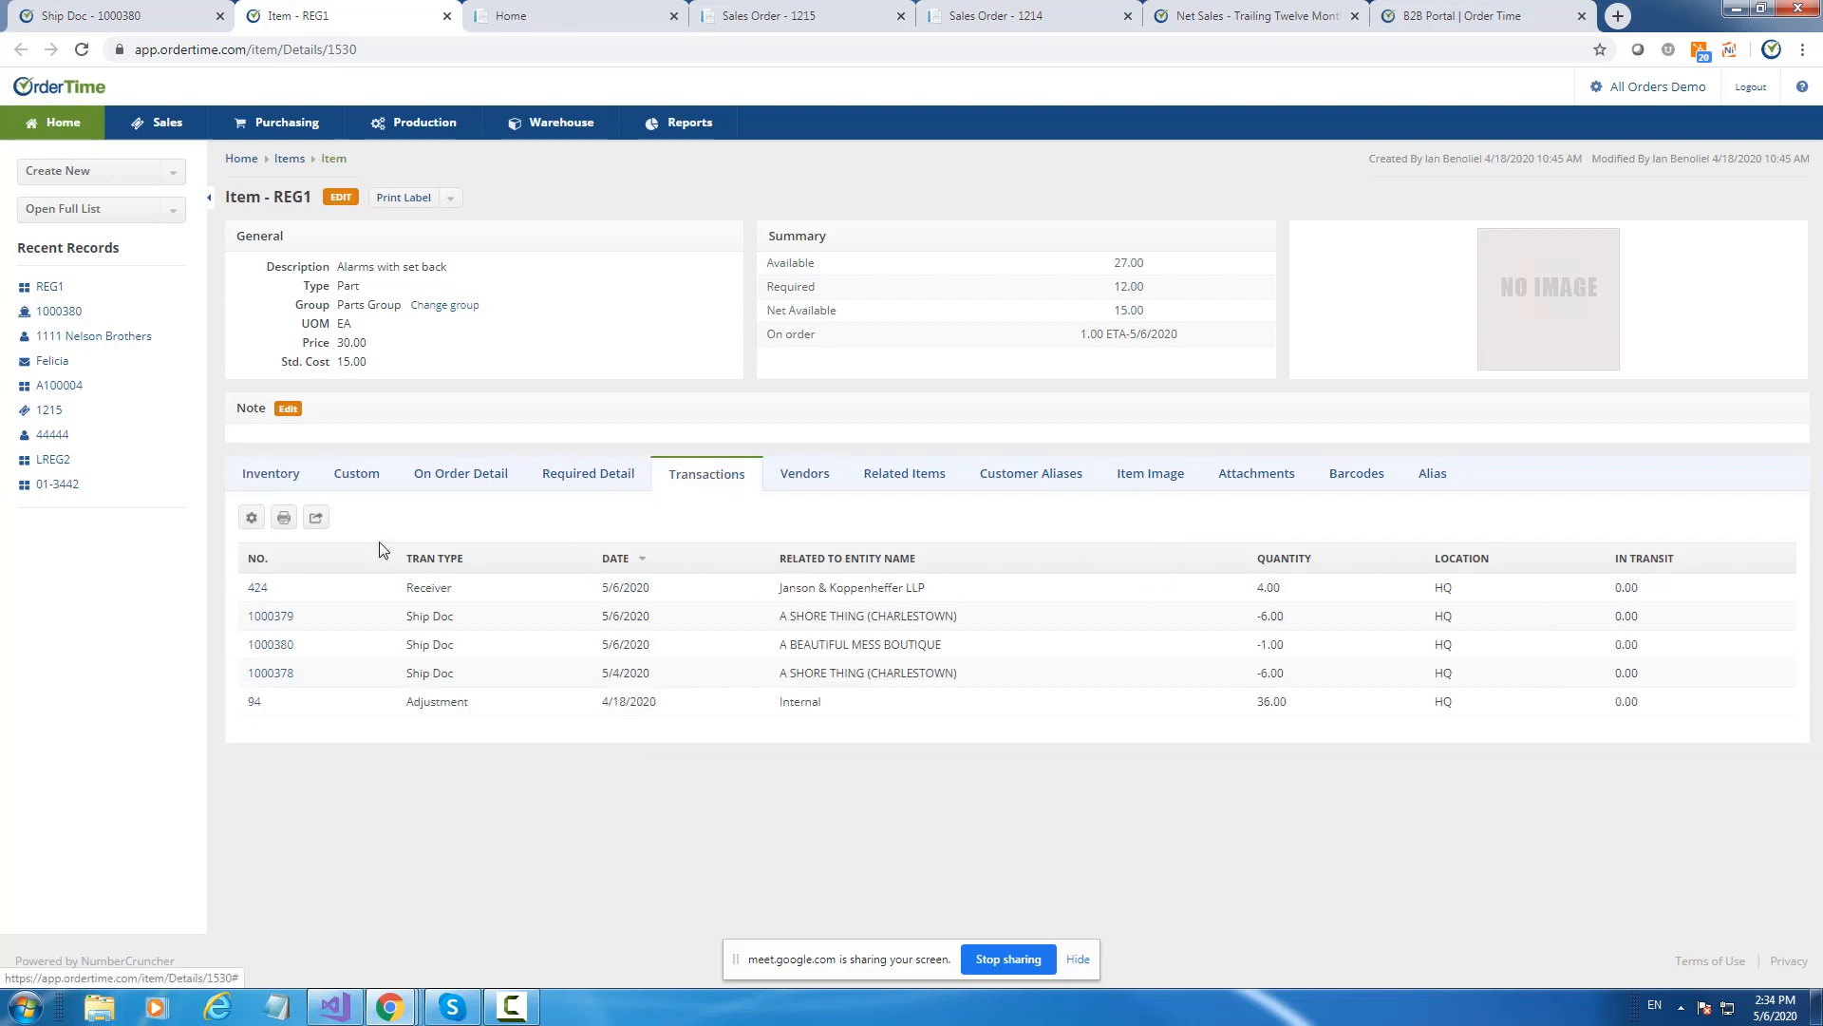
click(253, 522)
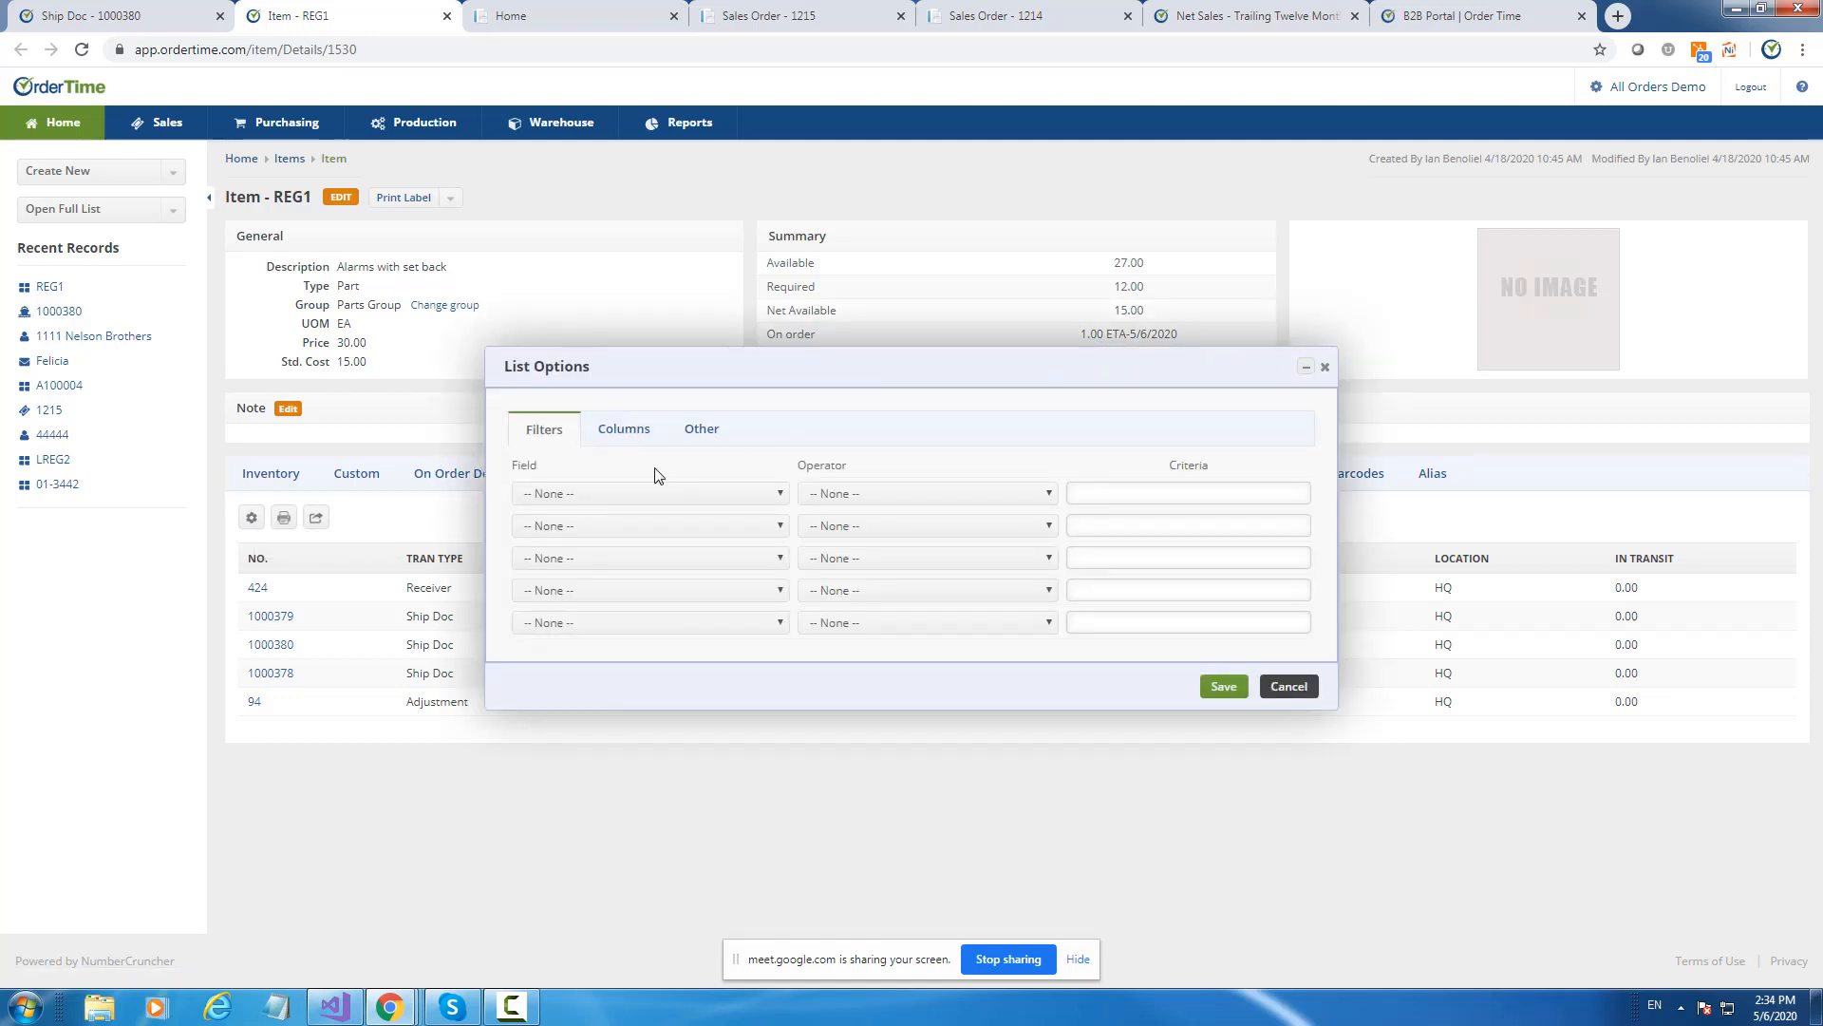
Add the Committed column to the transactions list and save it.
click(616, 437)
click(573, 529)
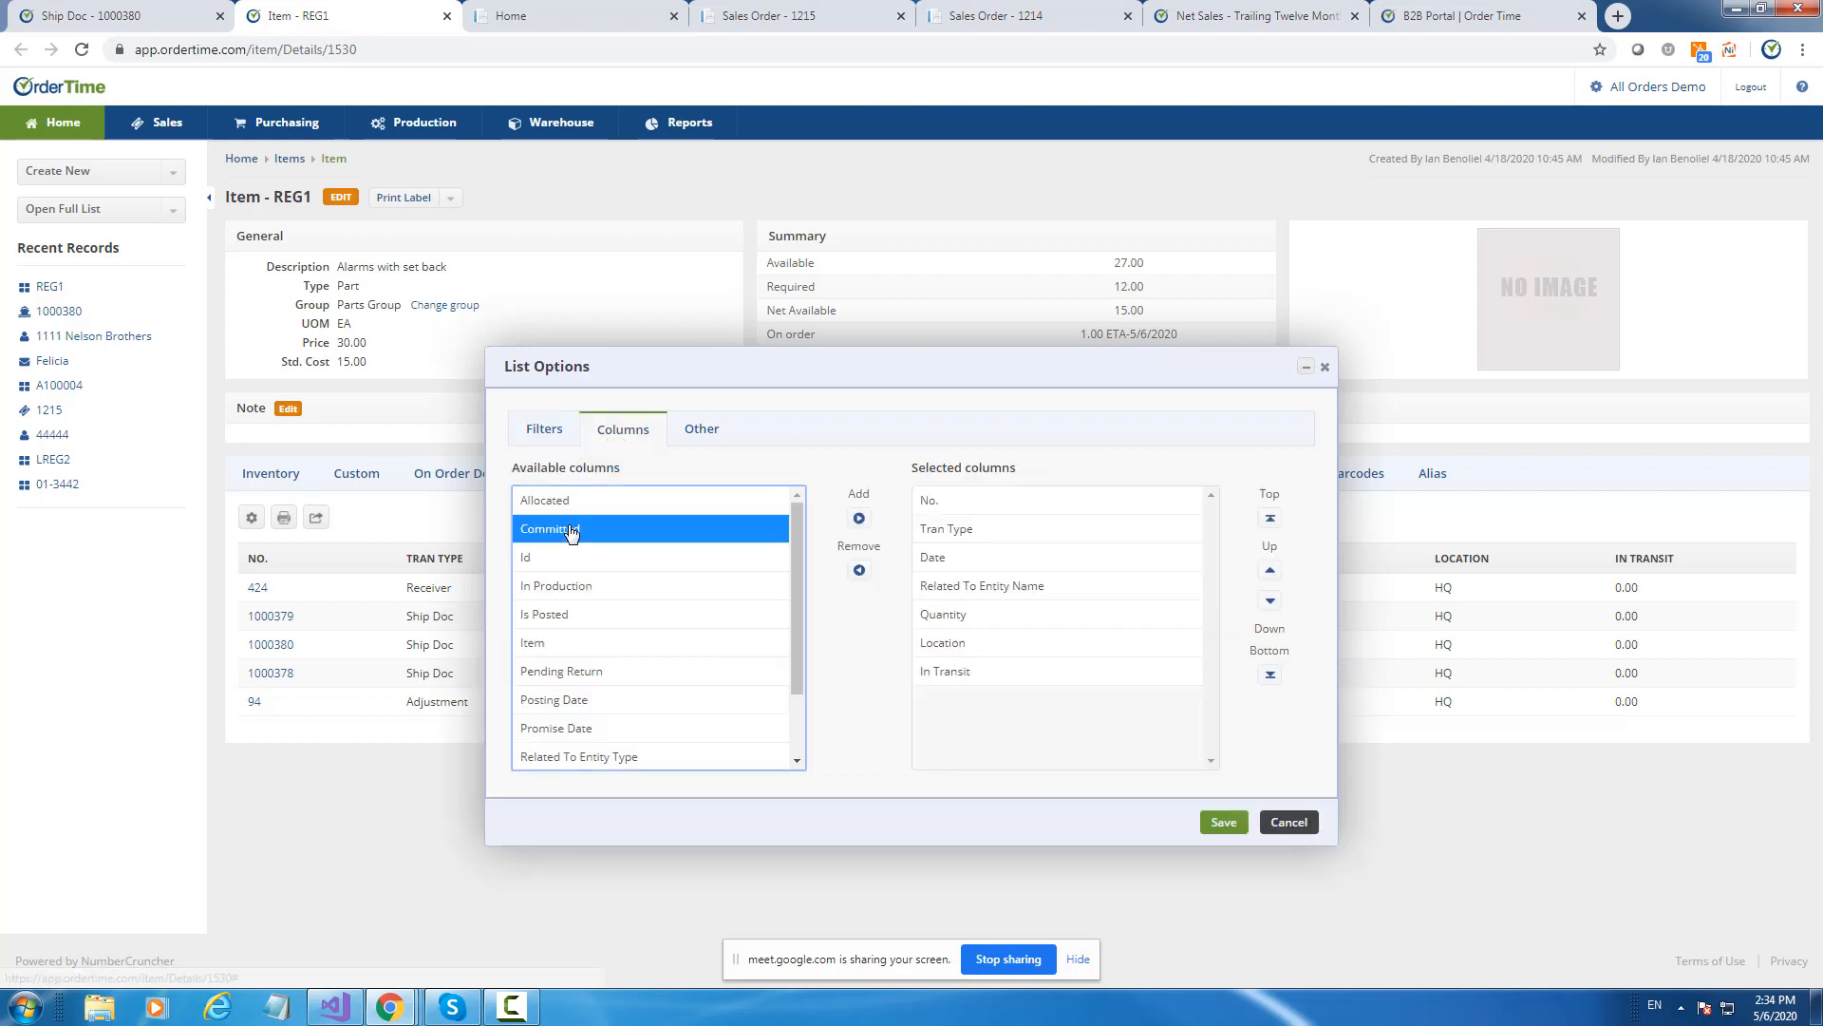
click(858, 517)
click(1222, 824)
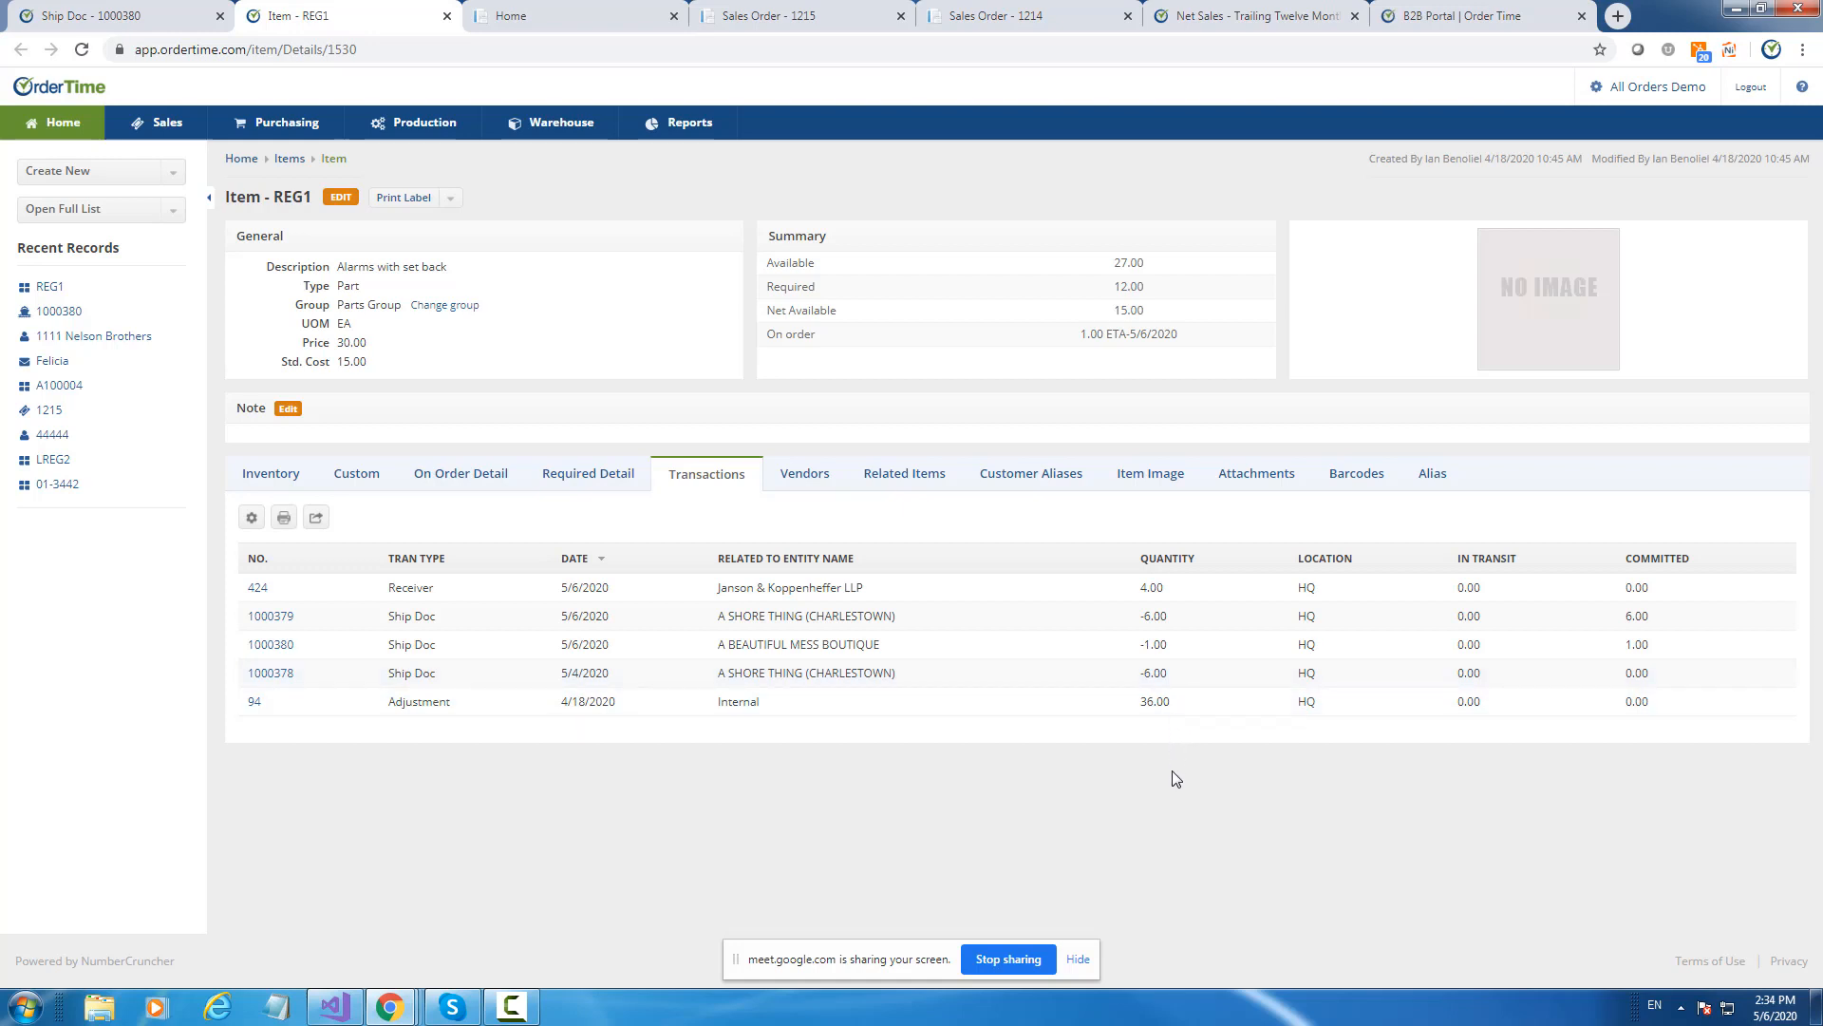
Compare committed quantities by location, then sort the transactions by the COMMITTED column.
click(280, 474)
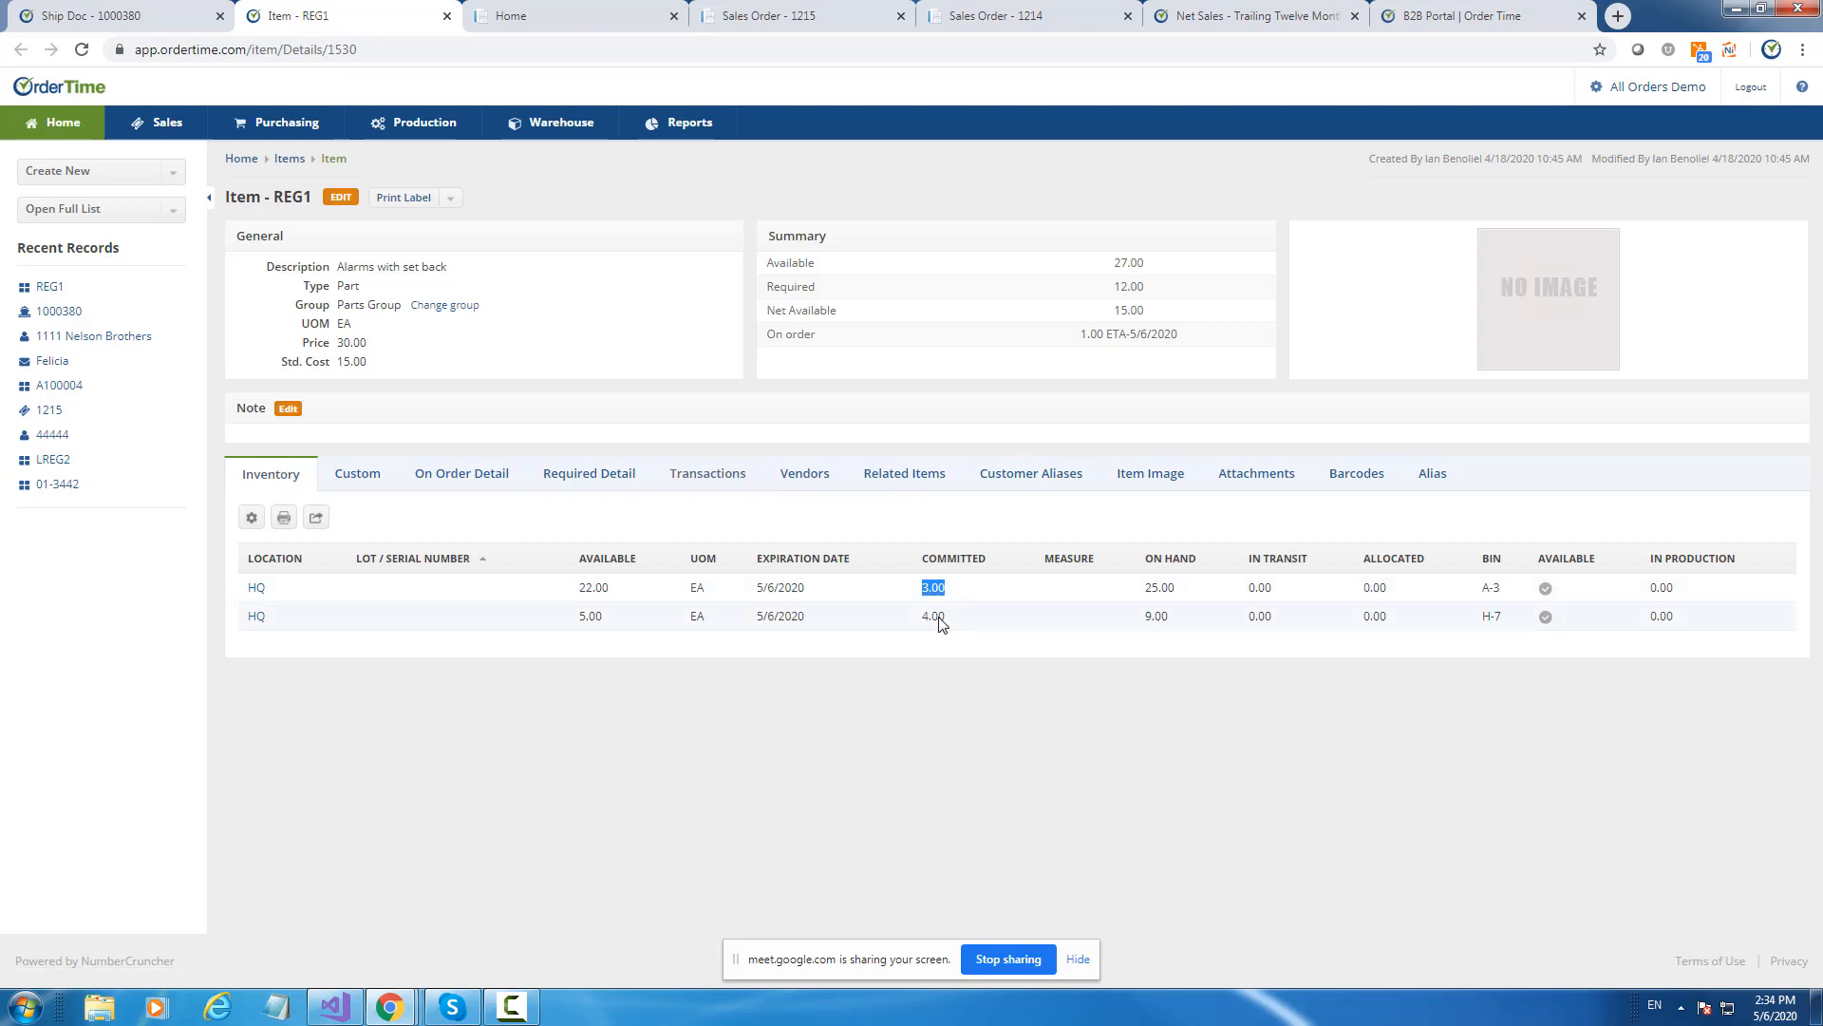
drag(923, 615, 955, 623)
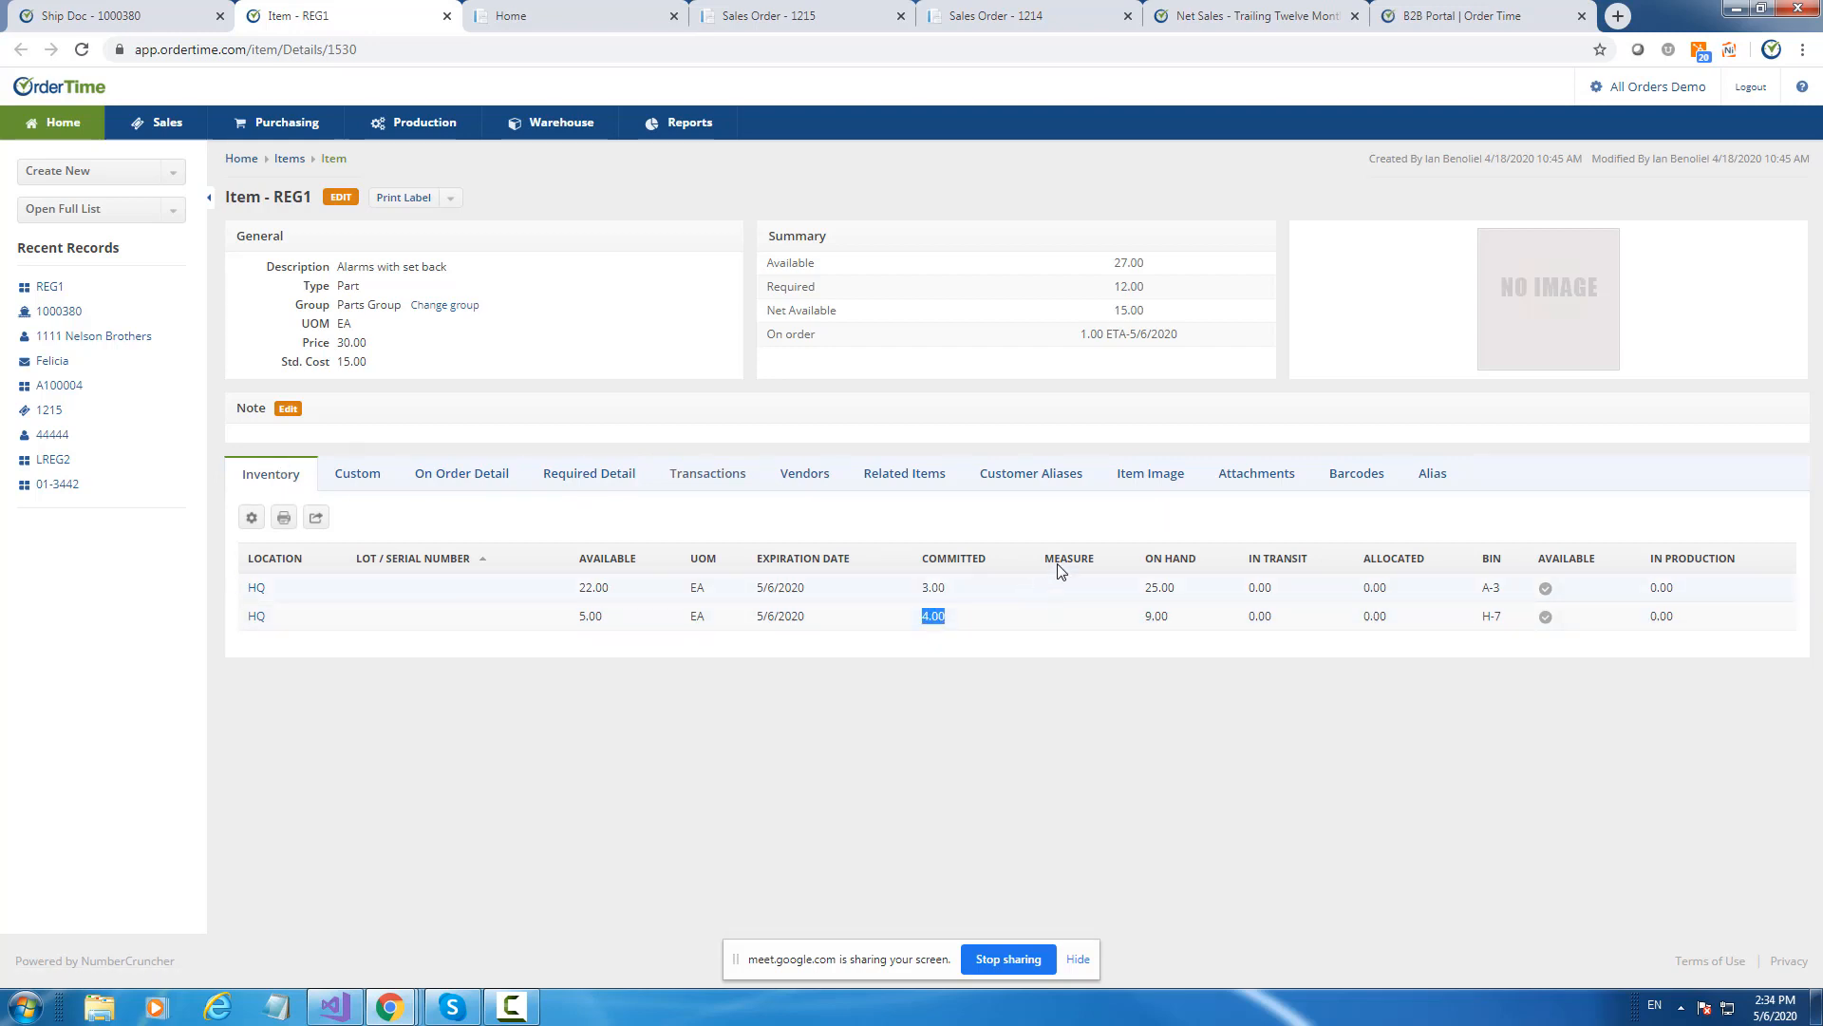
click(728, 480)
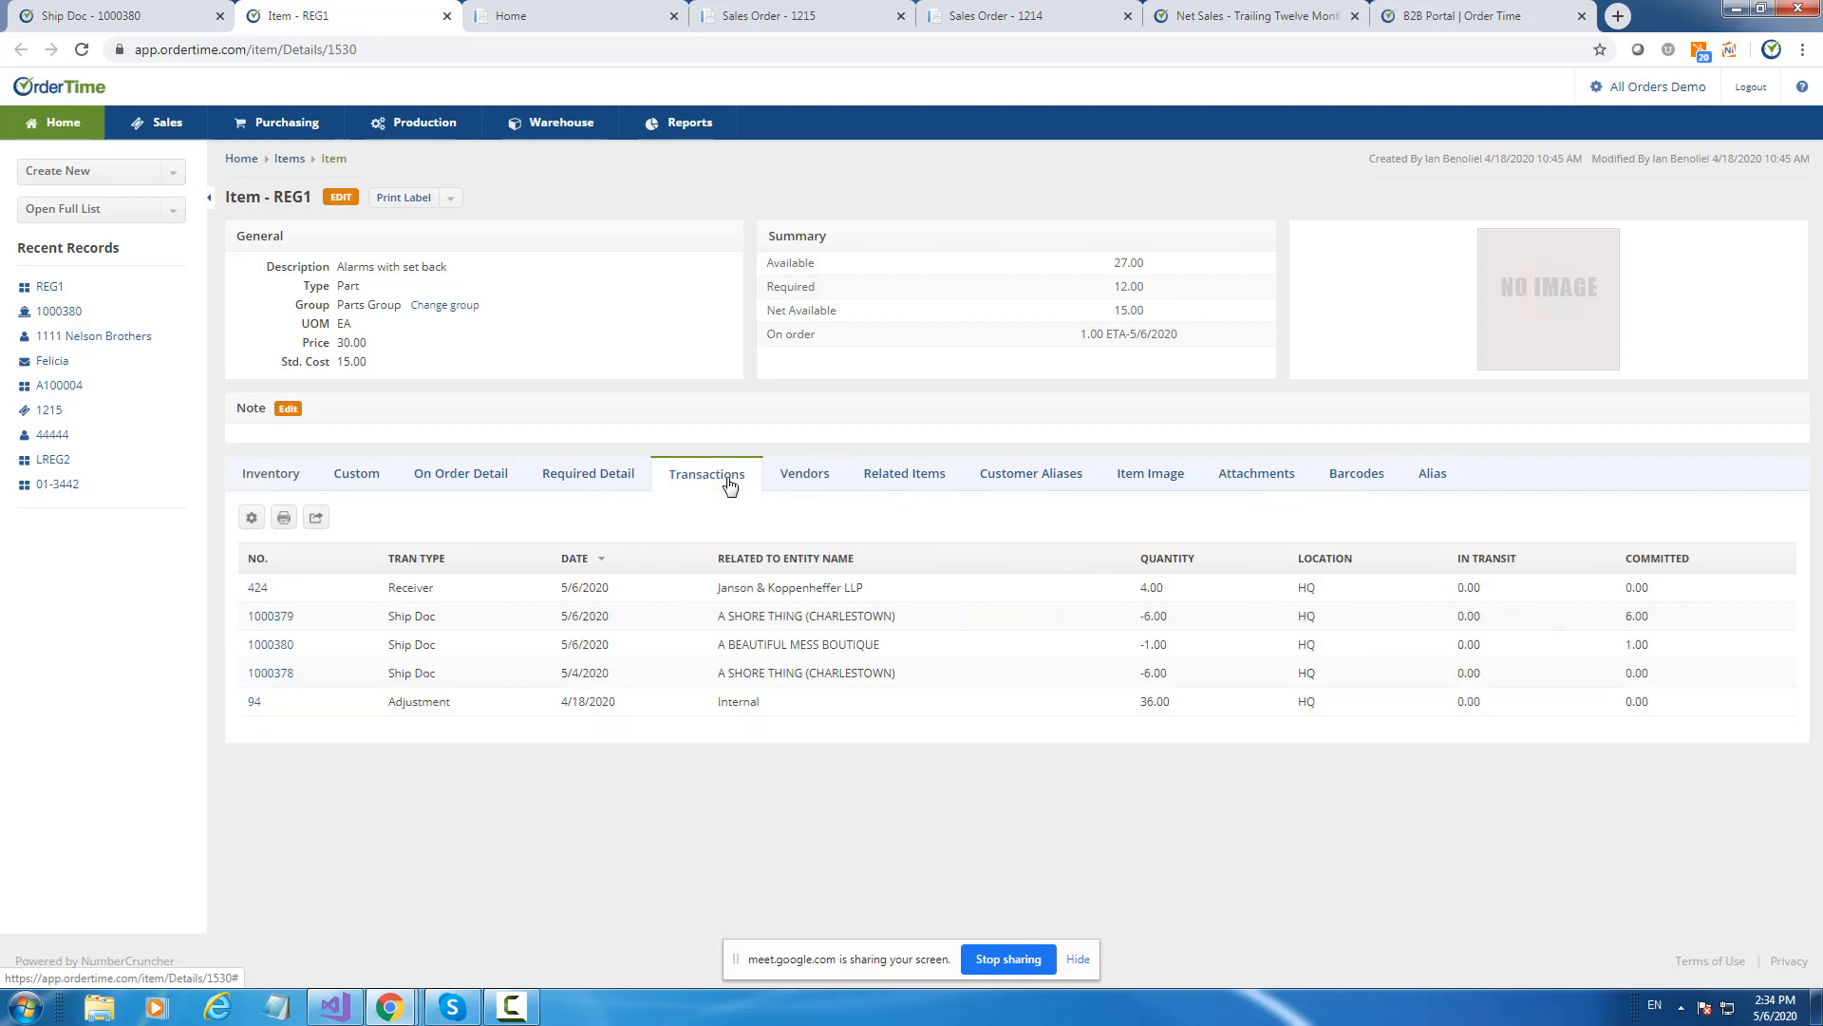
click(1652, 565)
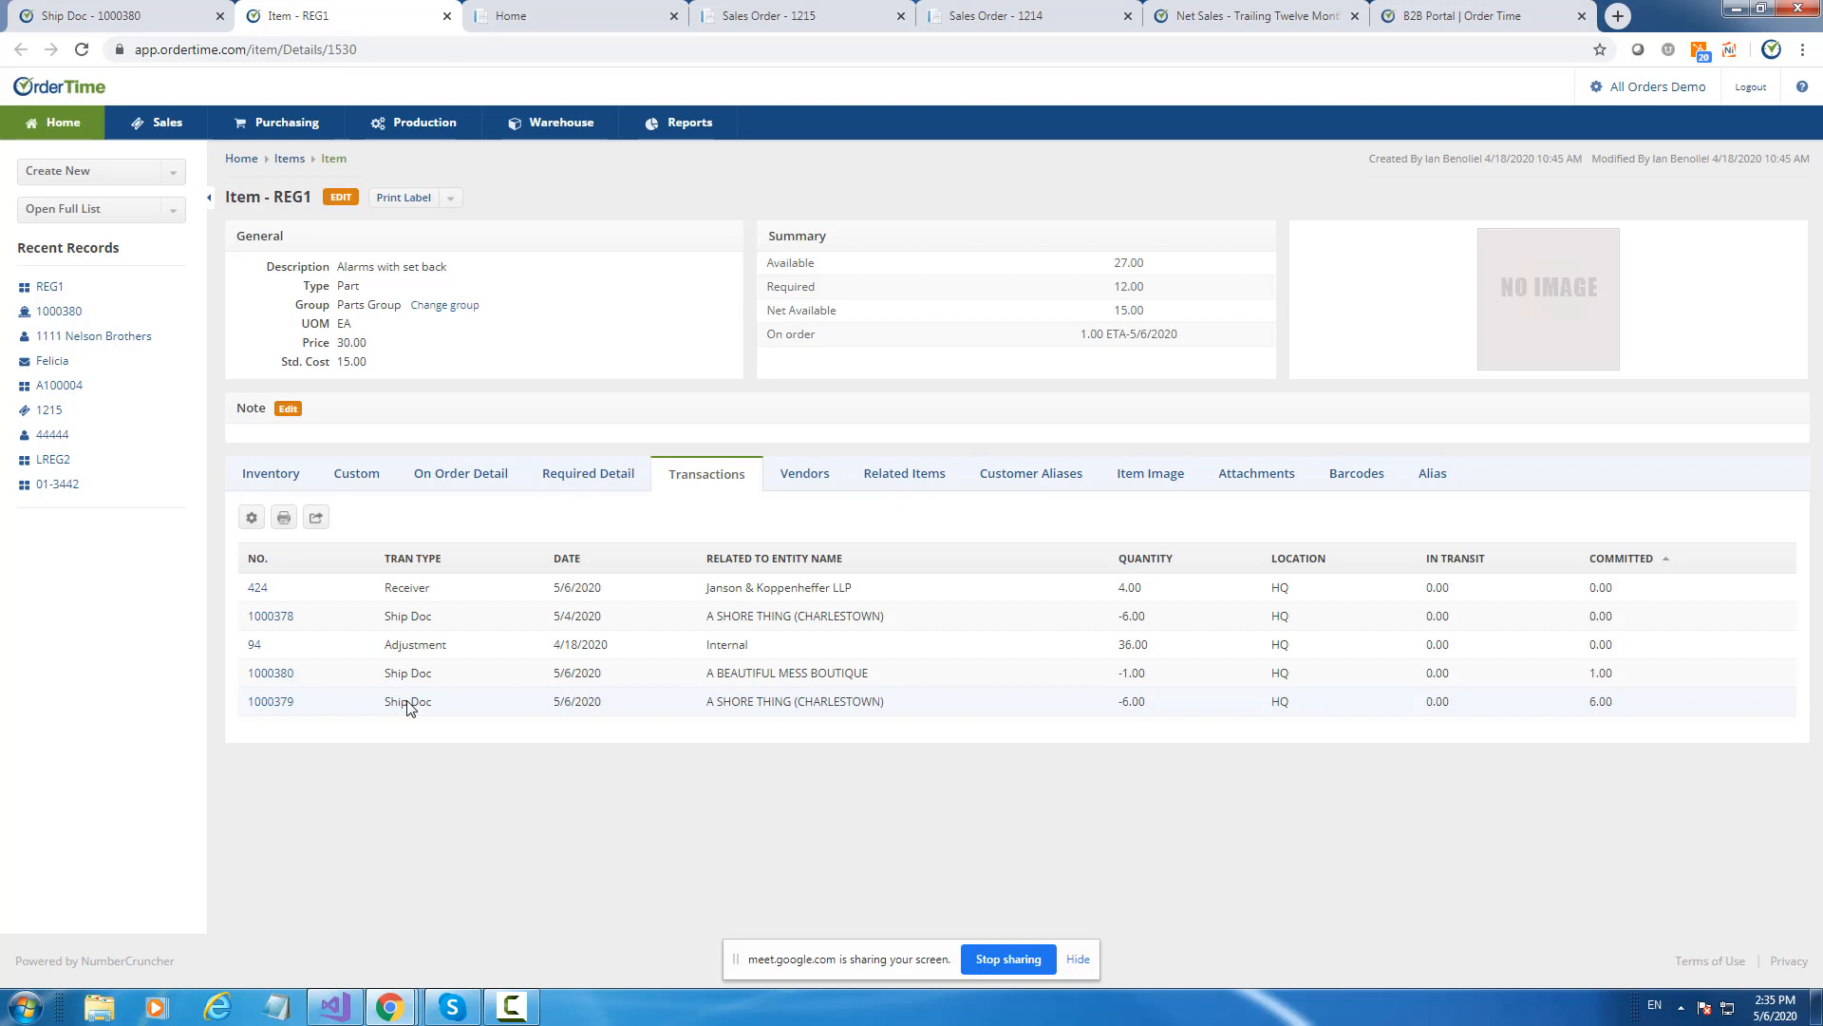
Open ship doc 1000379 from REG1's transactions and set its status to Shipped.
click(107, 9)
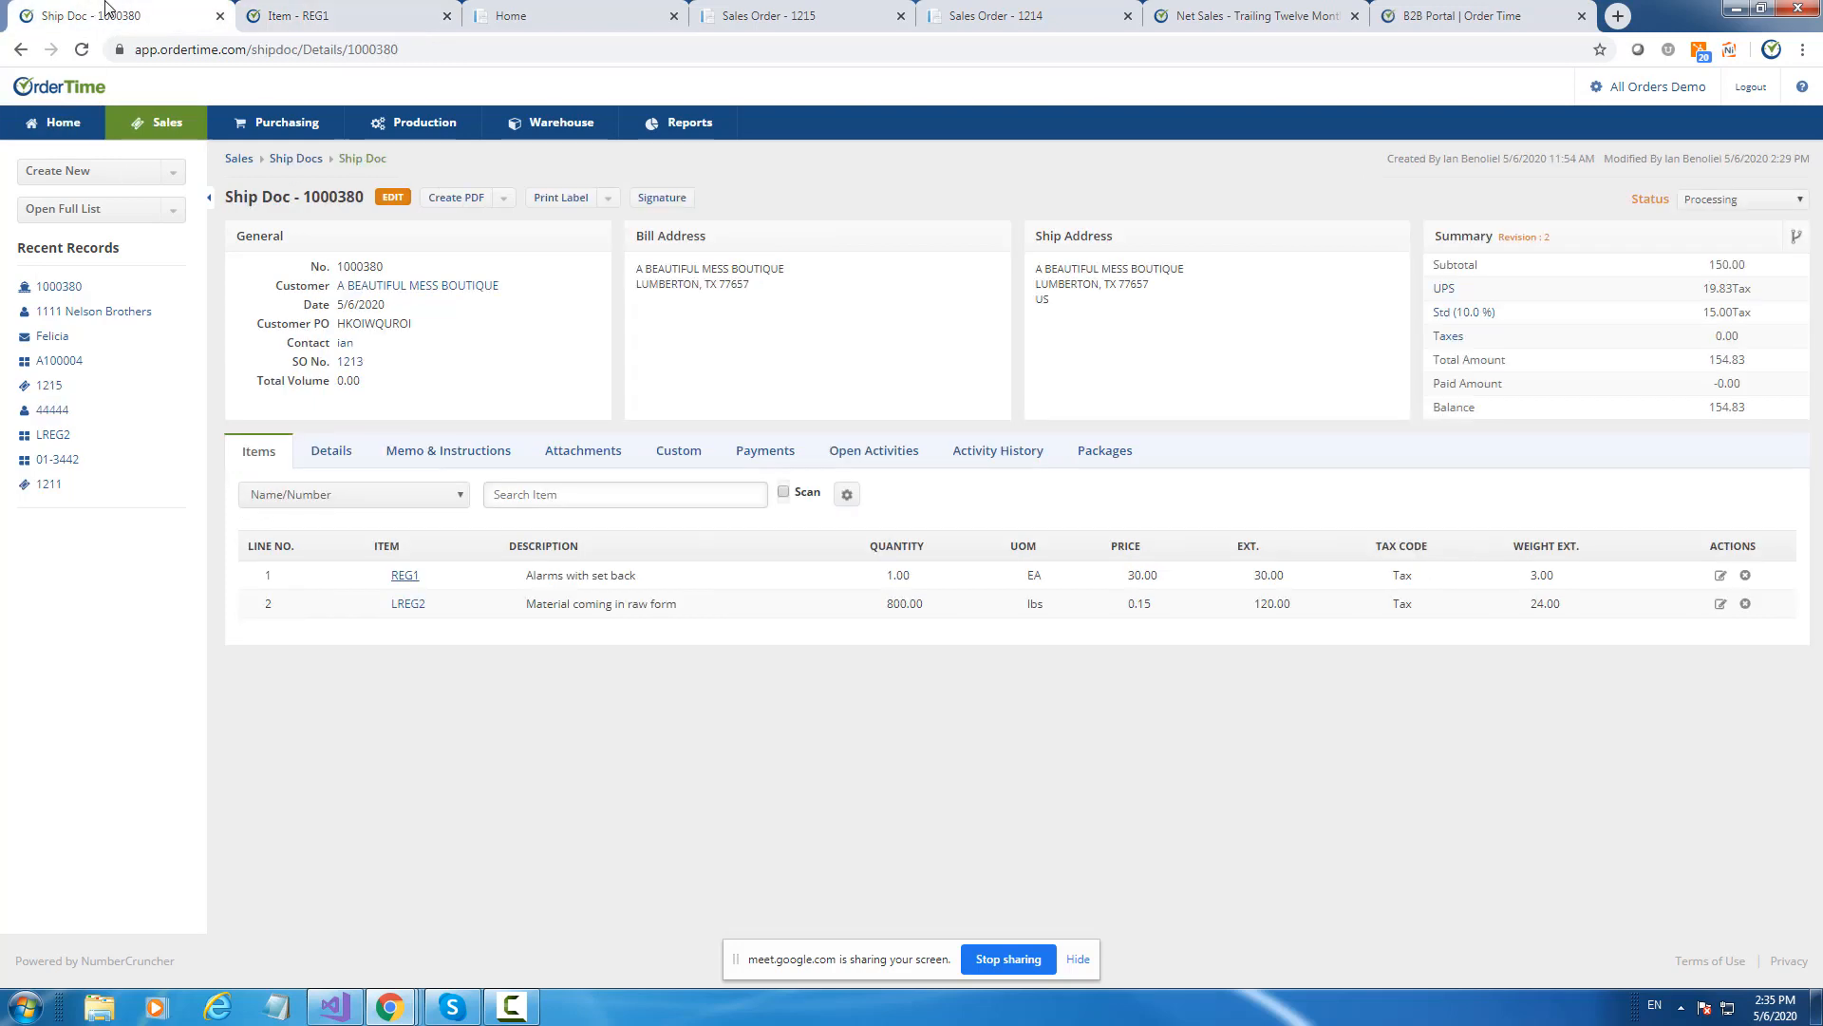
click(1709, 203)
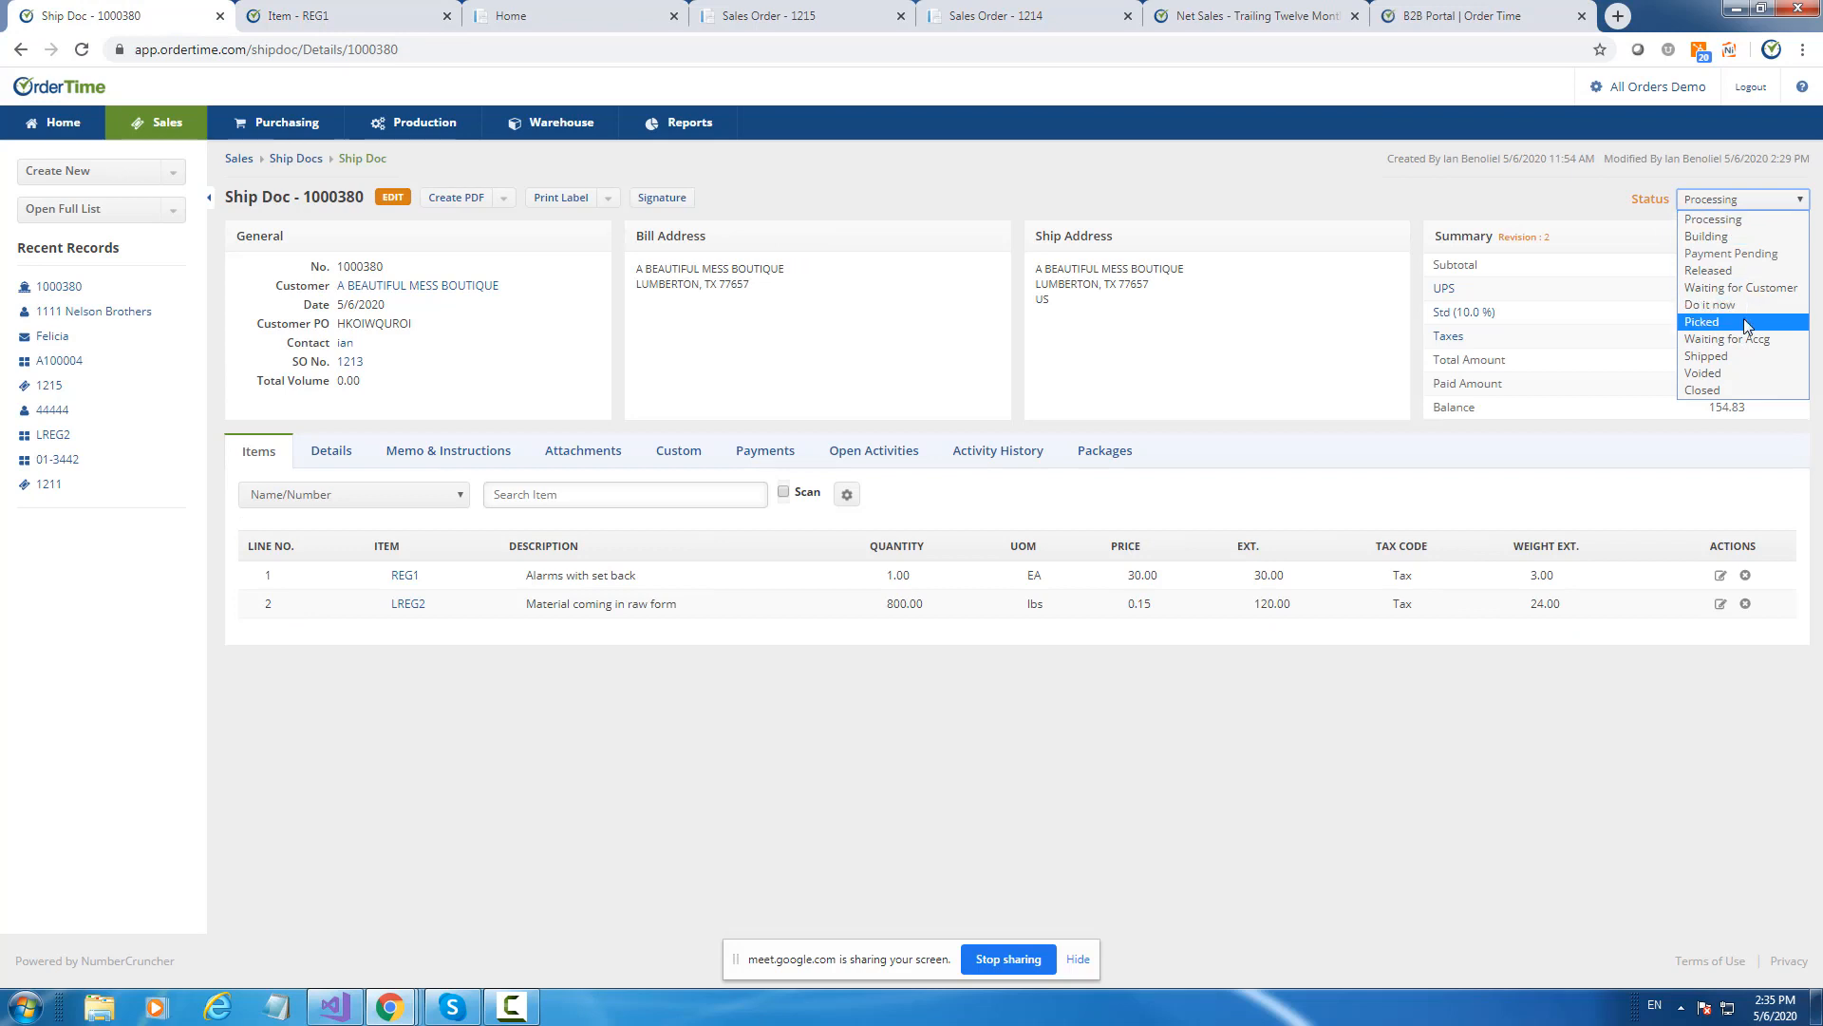
click(20, 50)
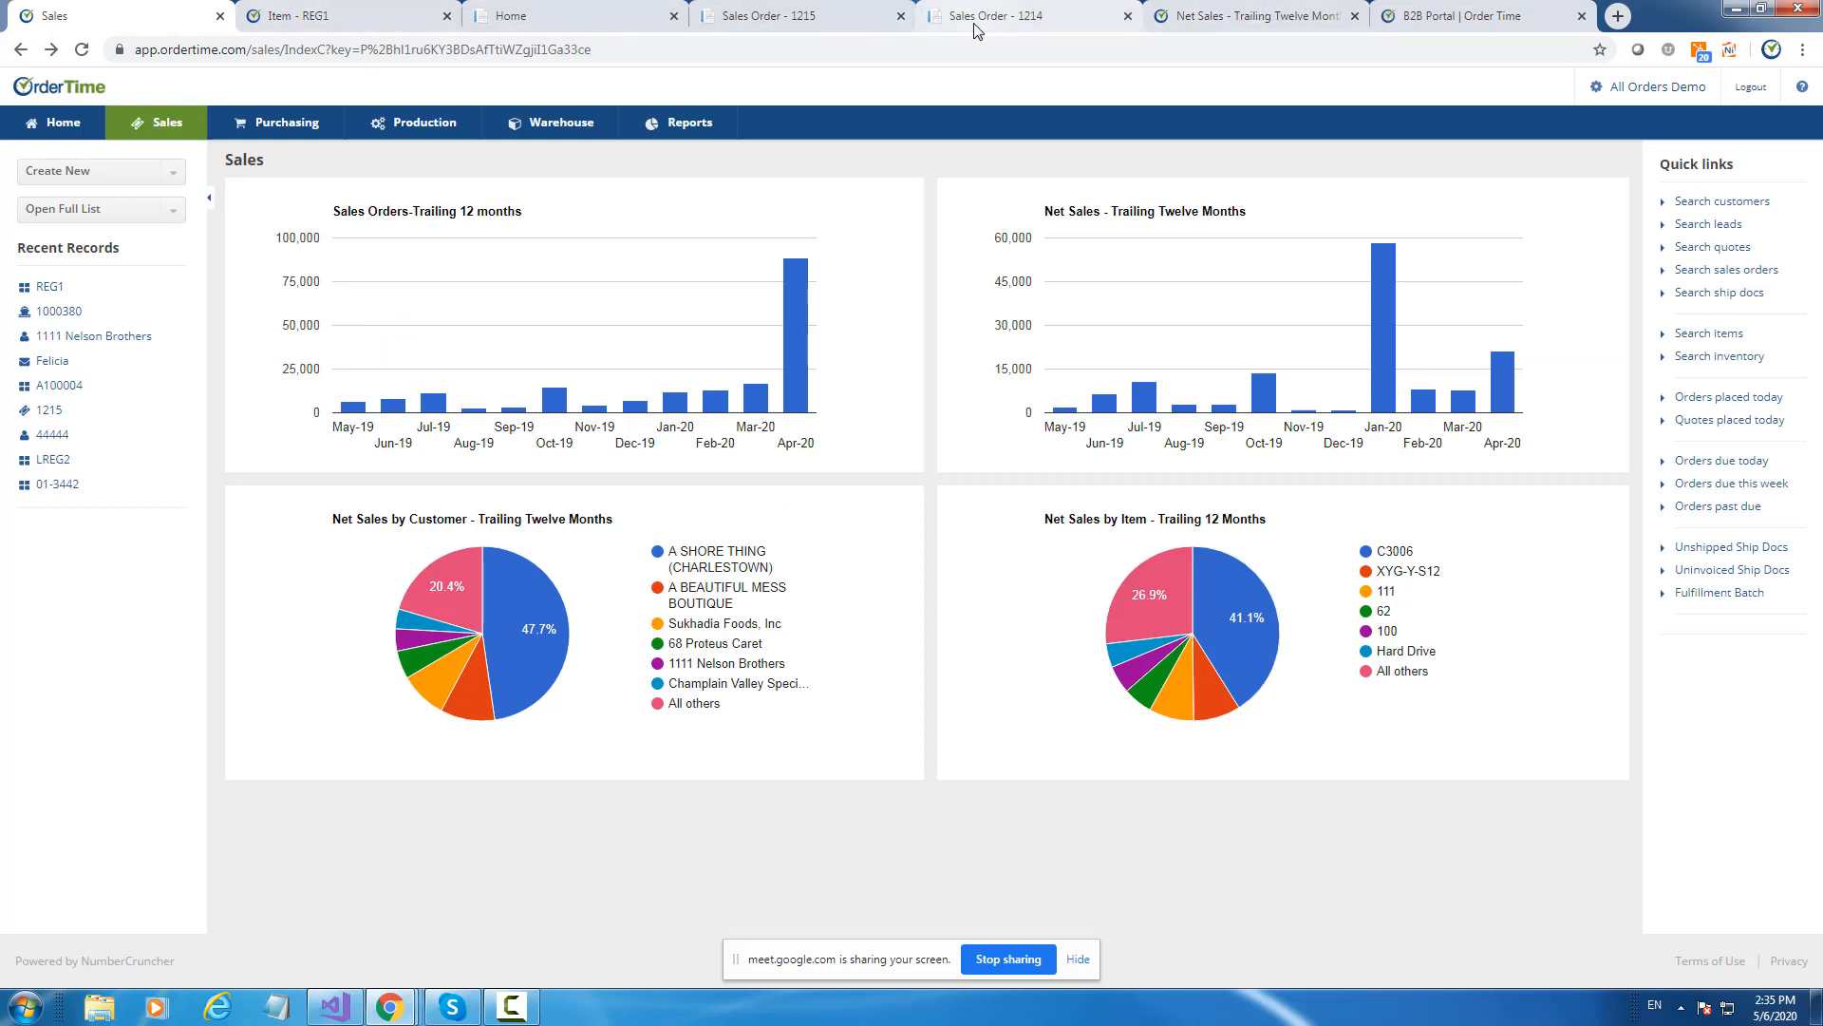
click(380, 15)
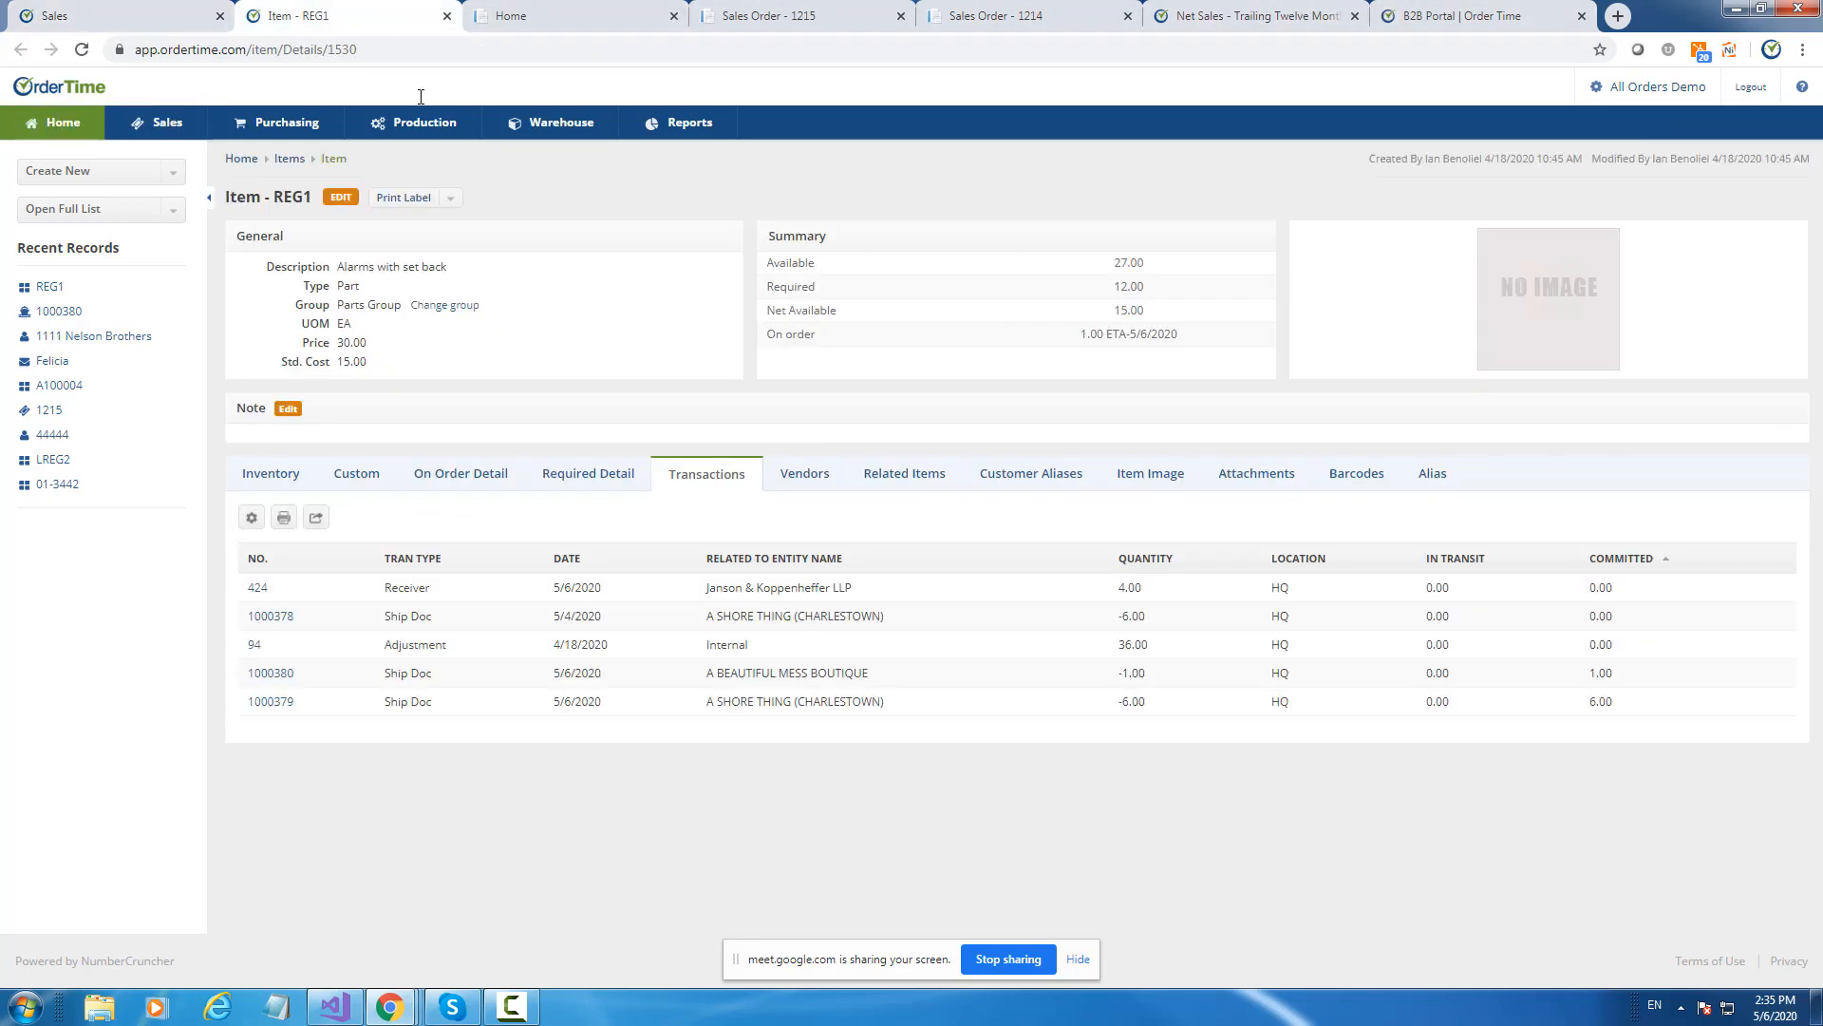
click(273, 708)
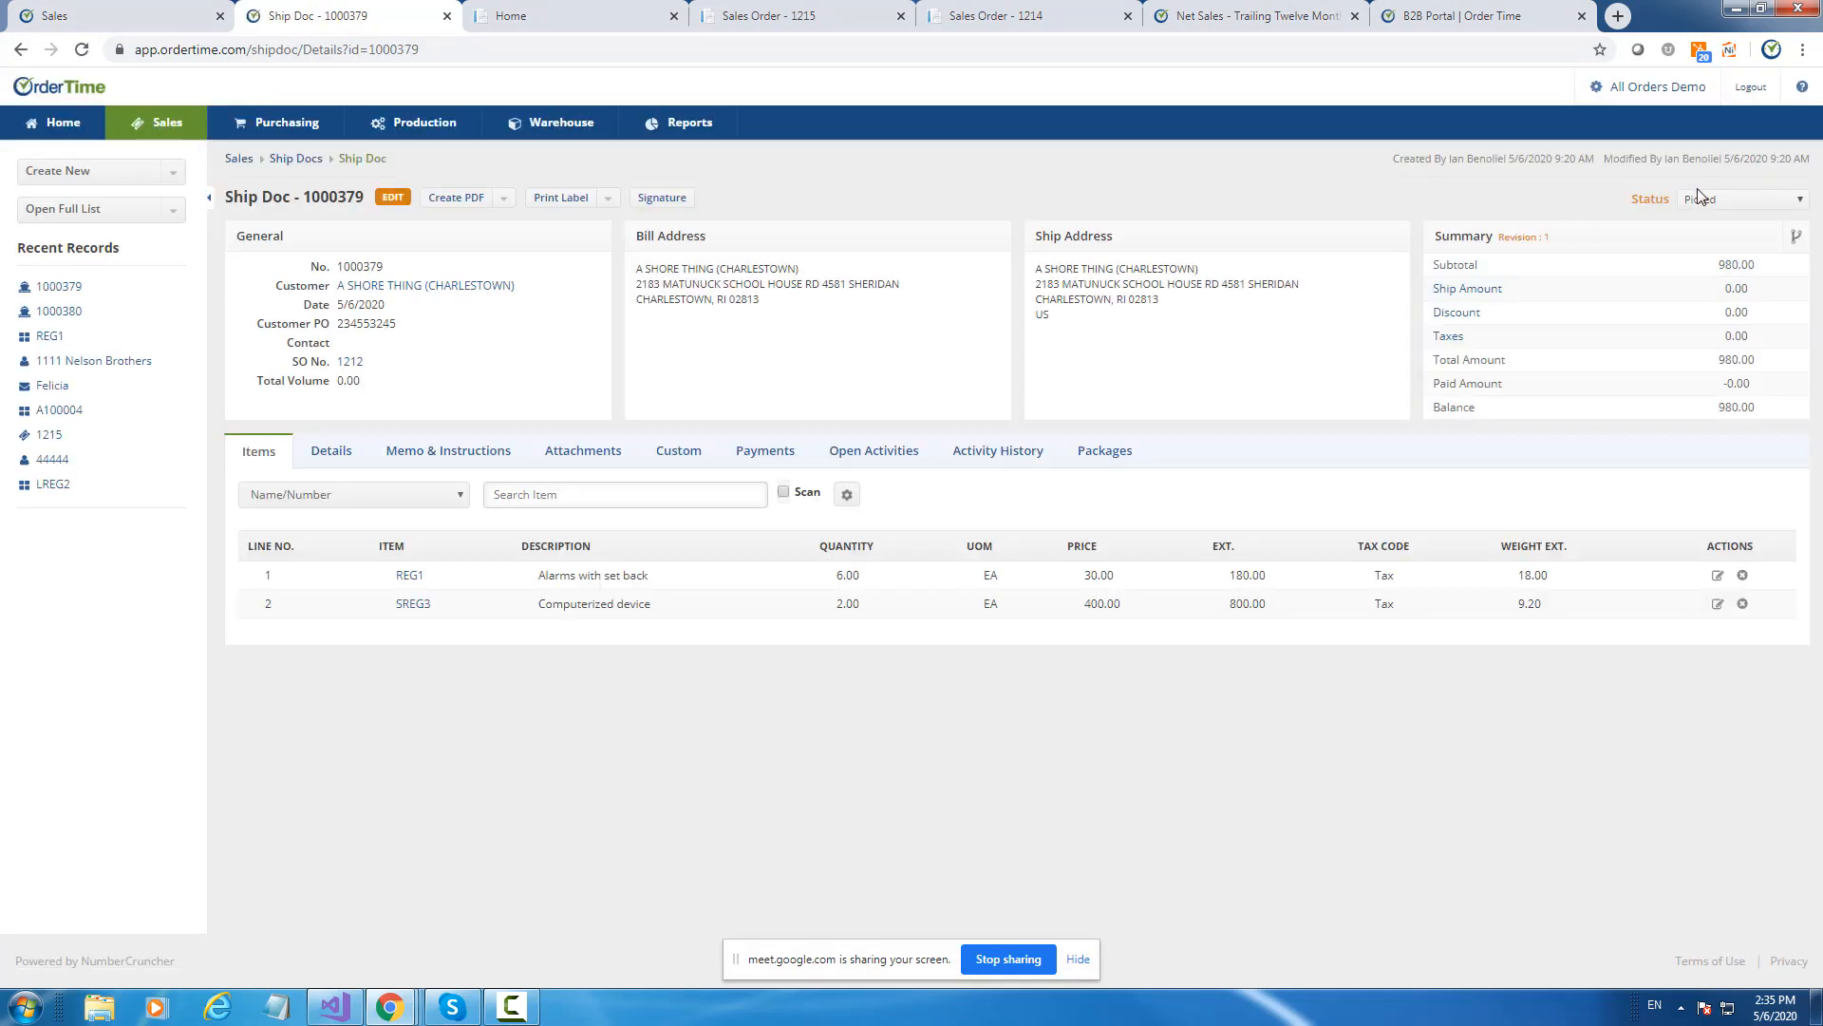
click(1700, 199)
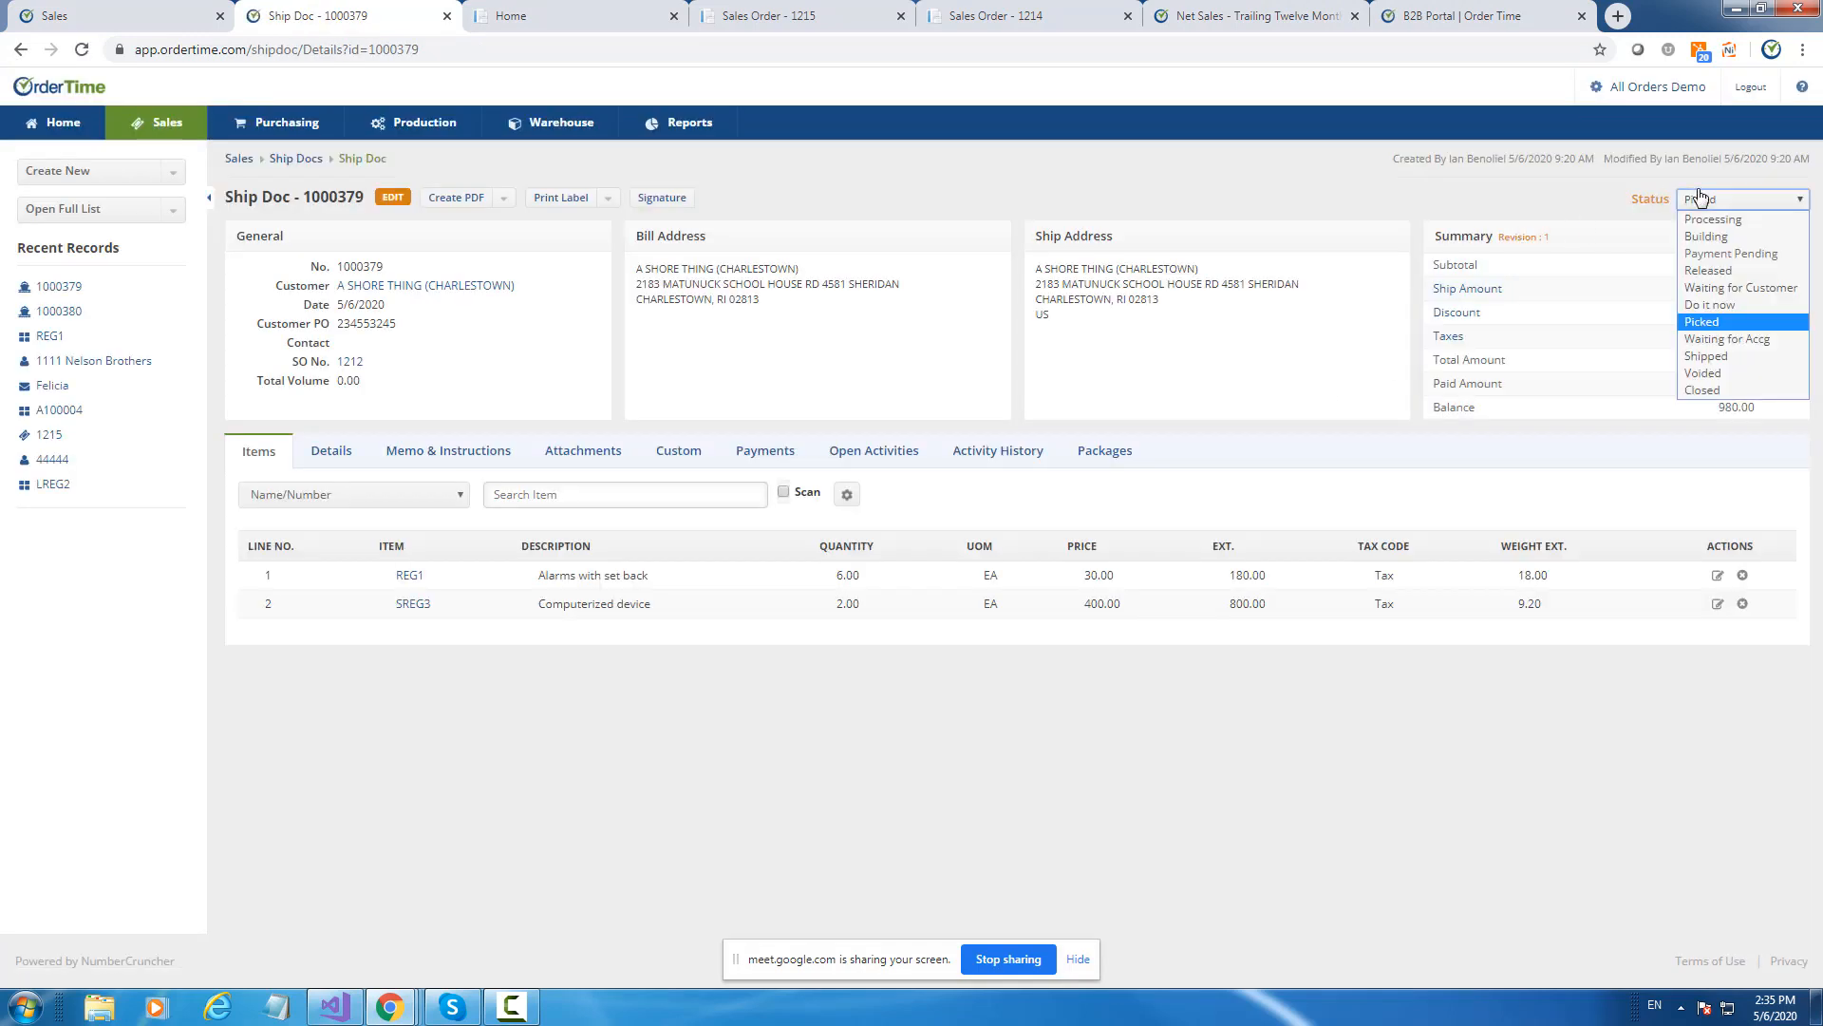
click(1715, 356)
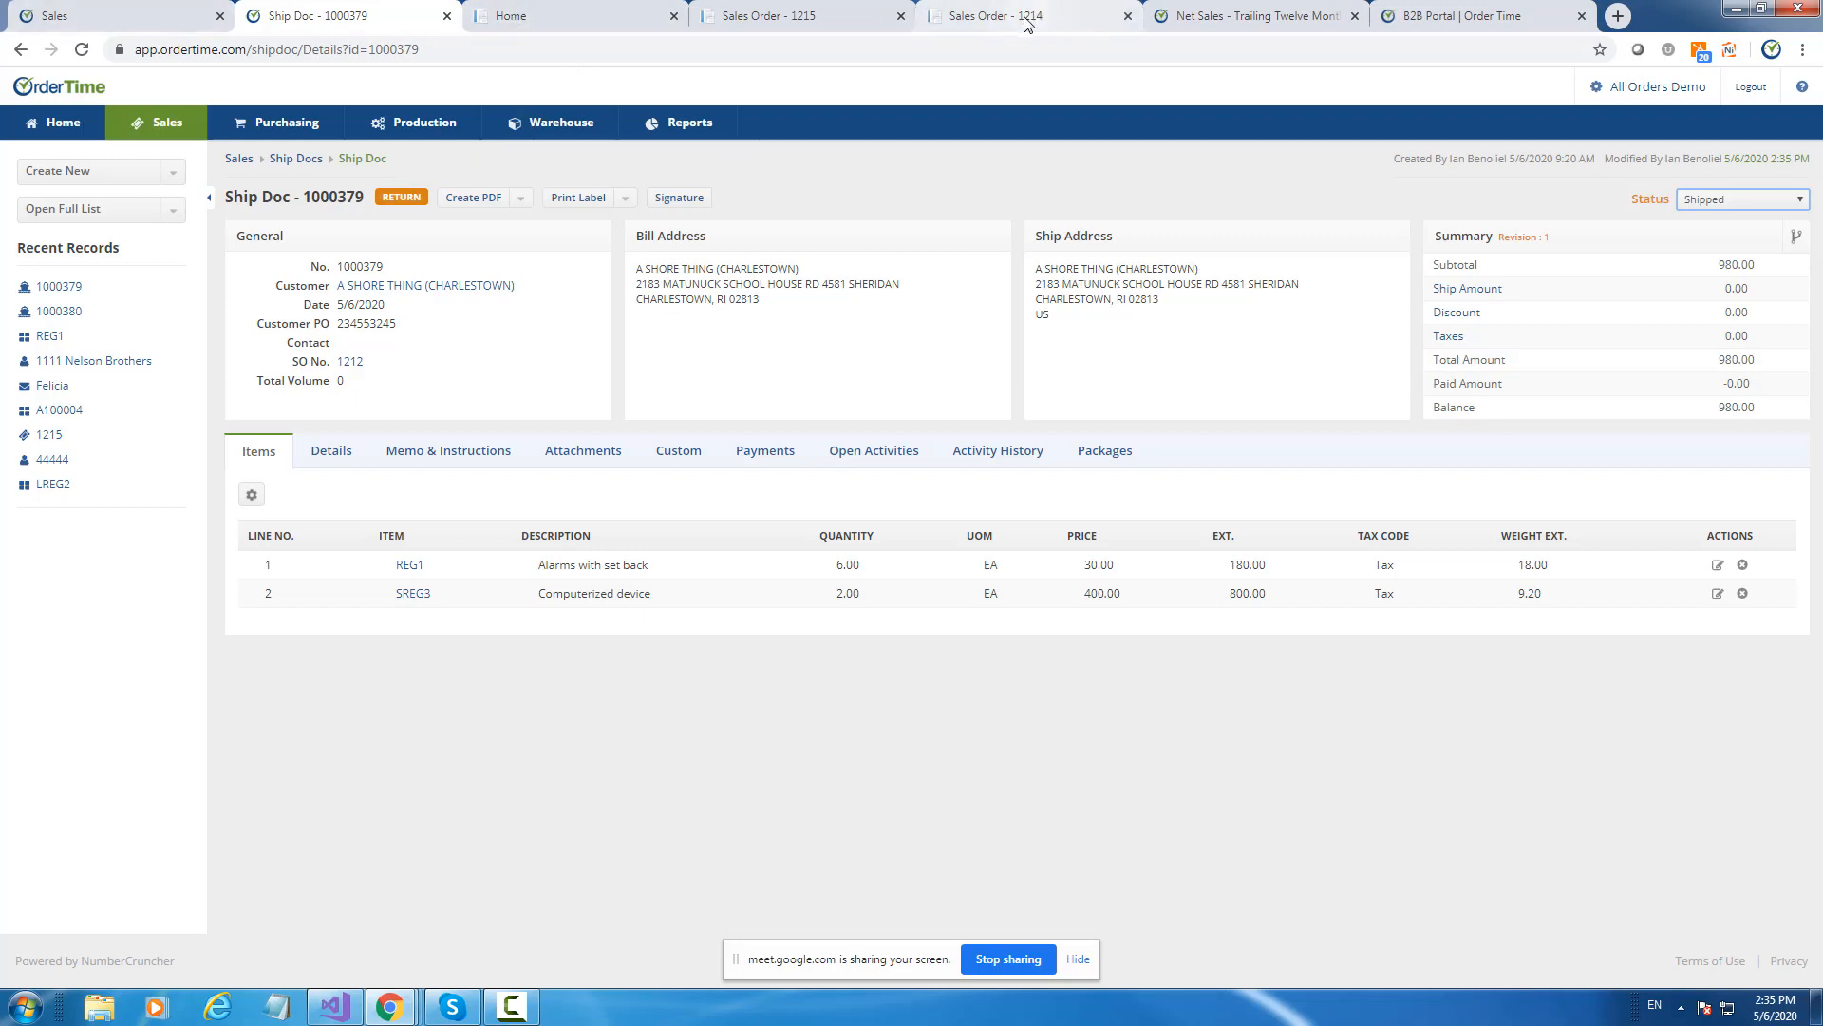
Reopen item REG1 in a new tab and check its updated inventory by location.
right_click(409, 566)
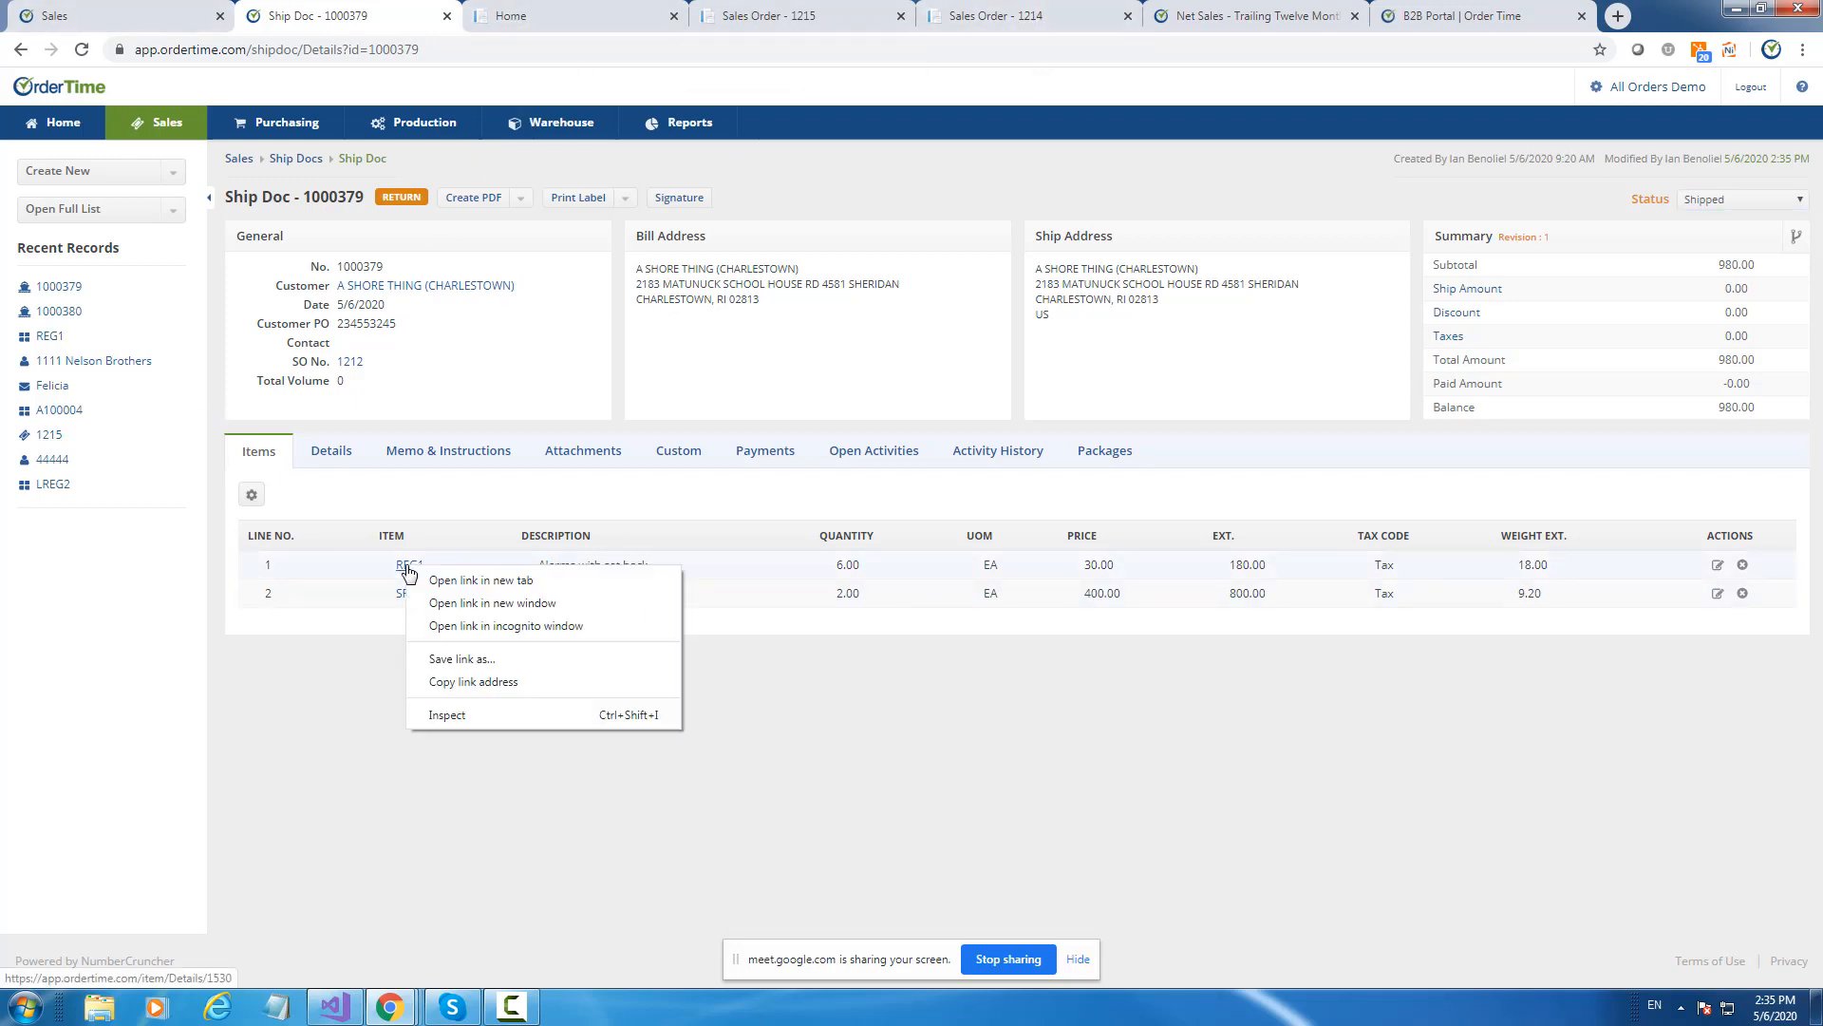
click(447, 581)
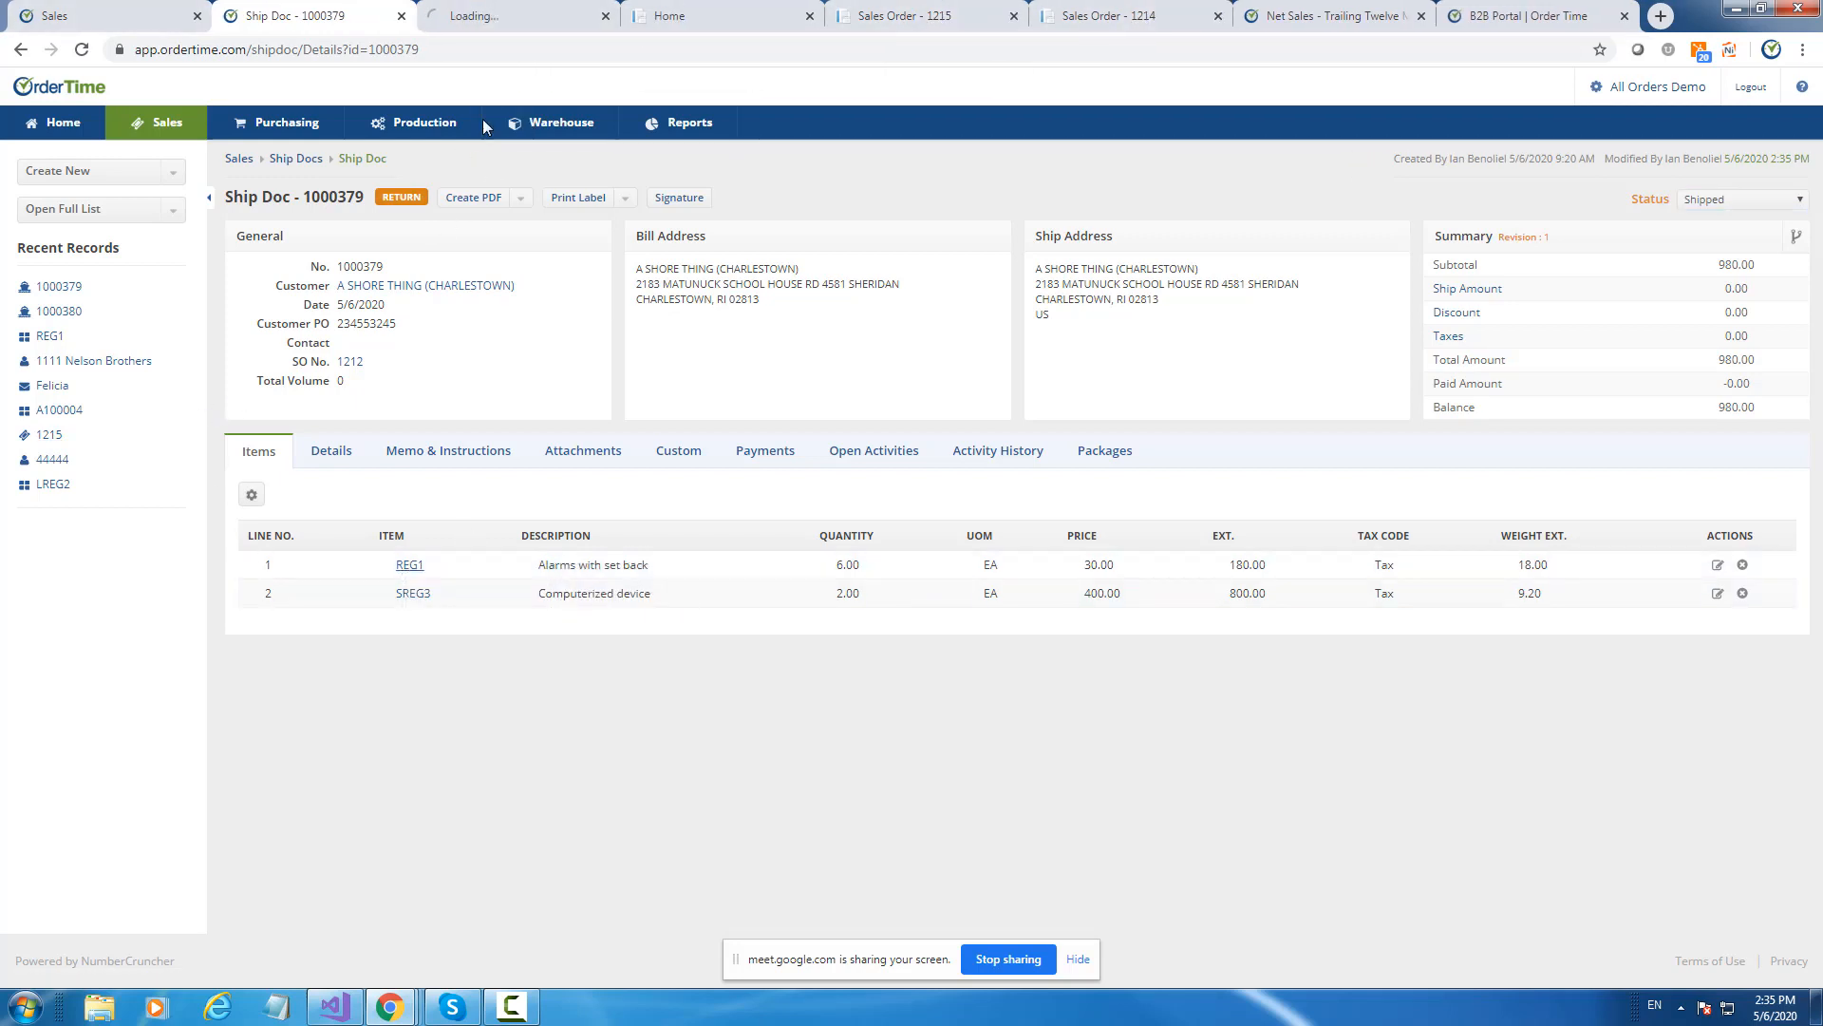
click(493, 20)
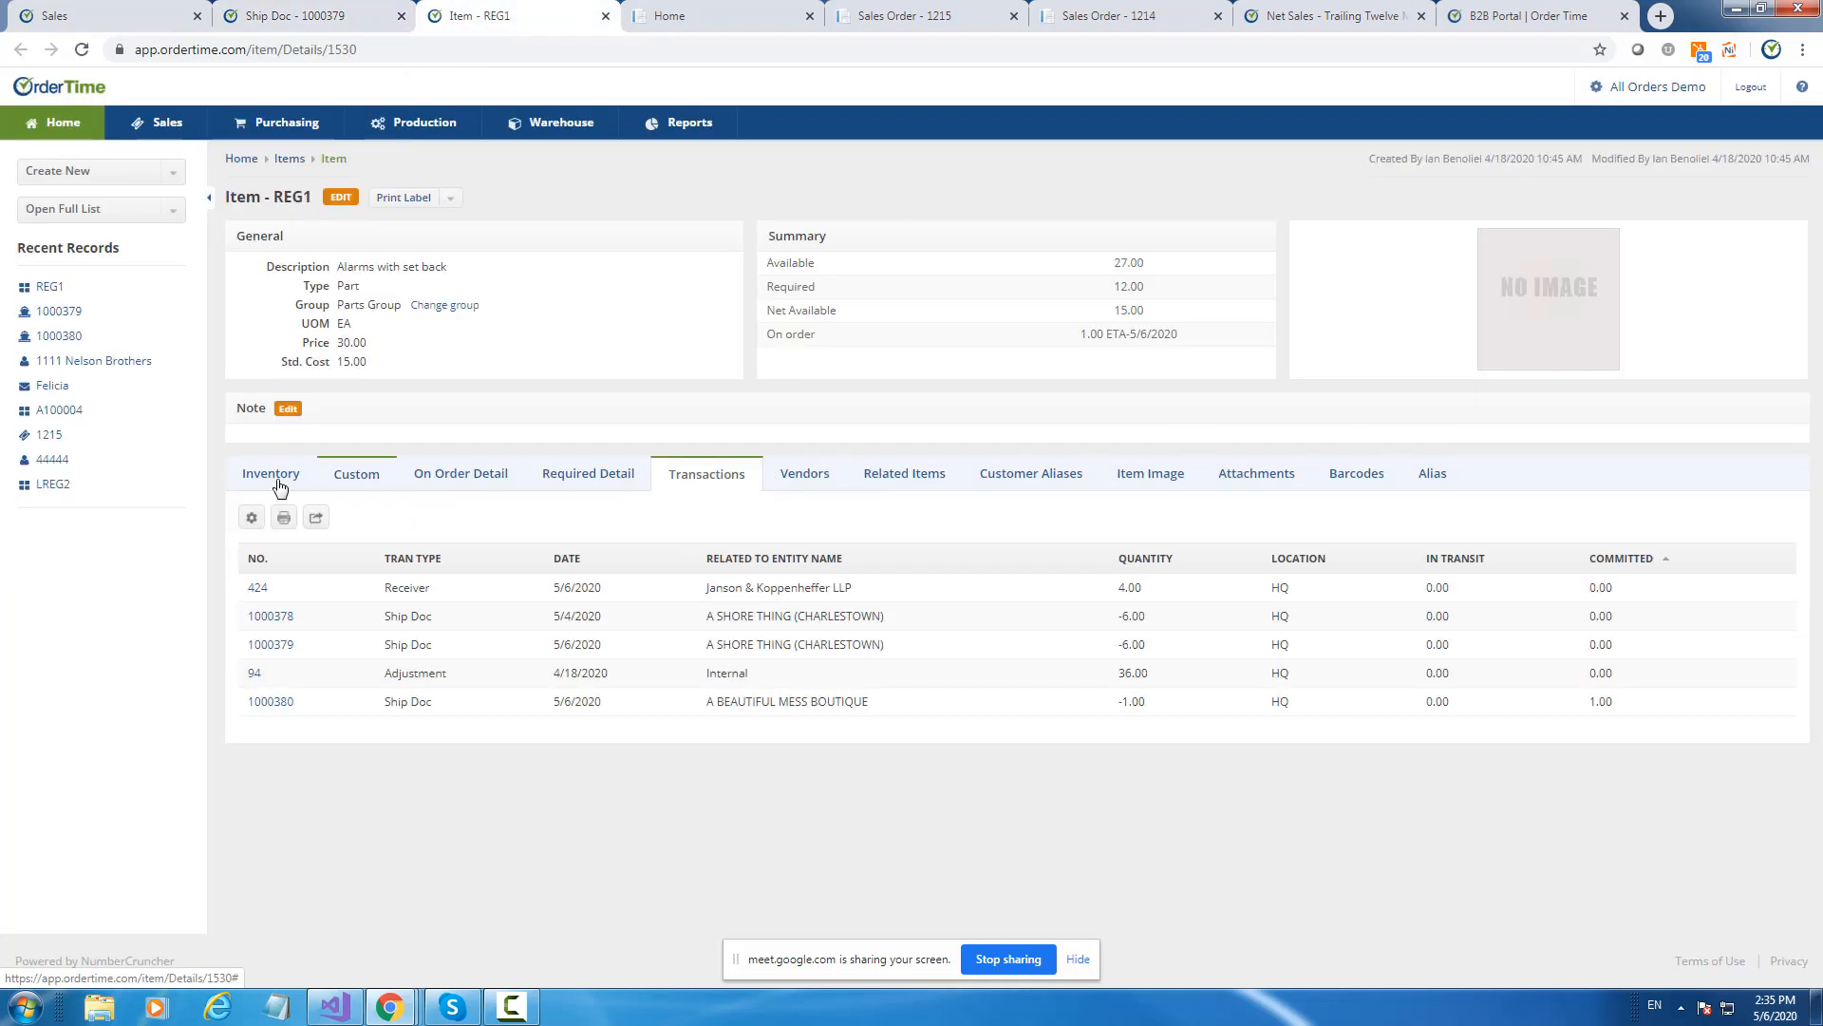
click(276, 479)
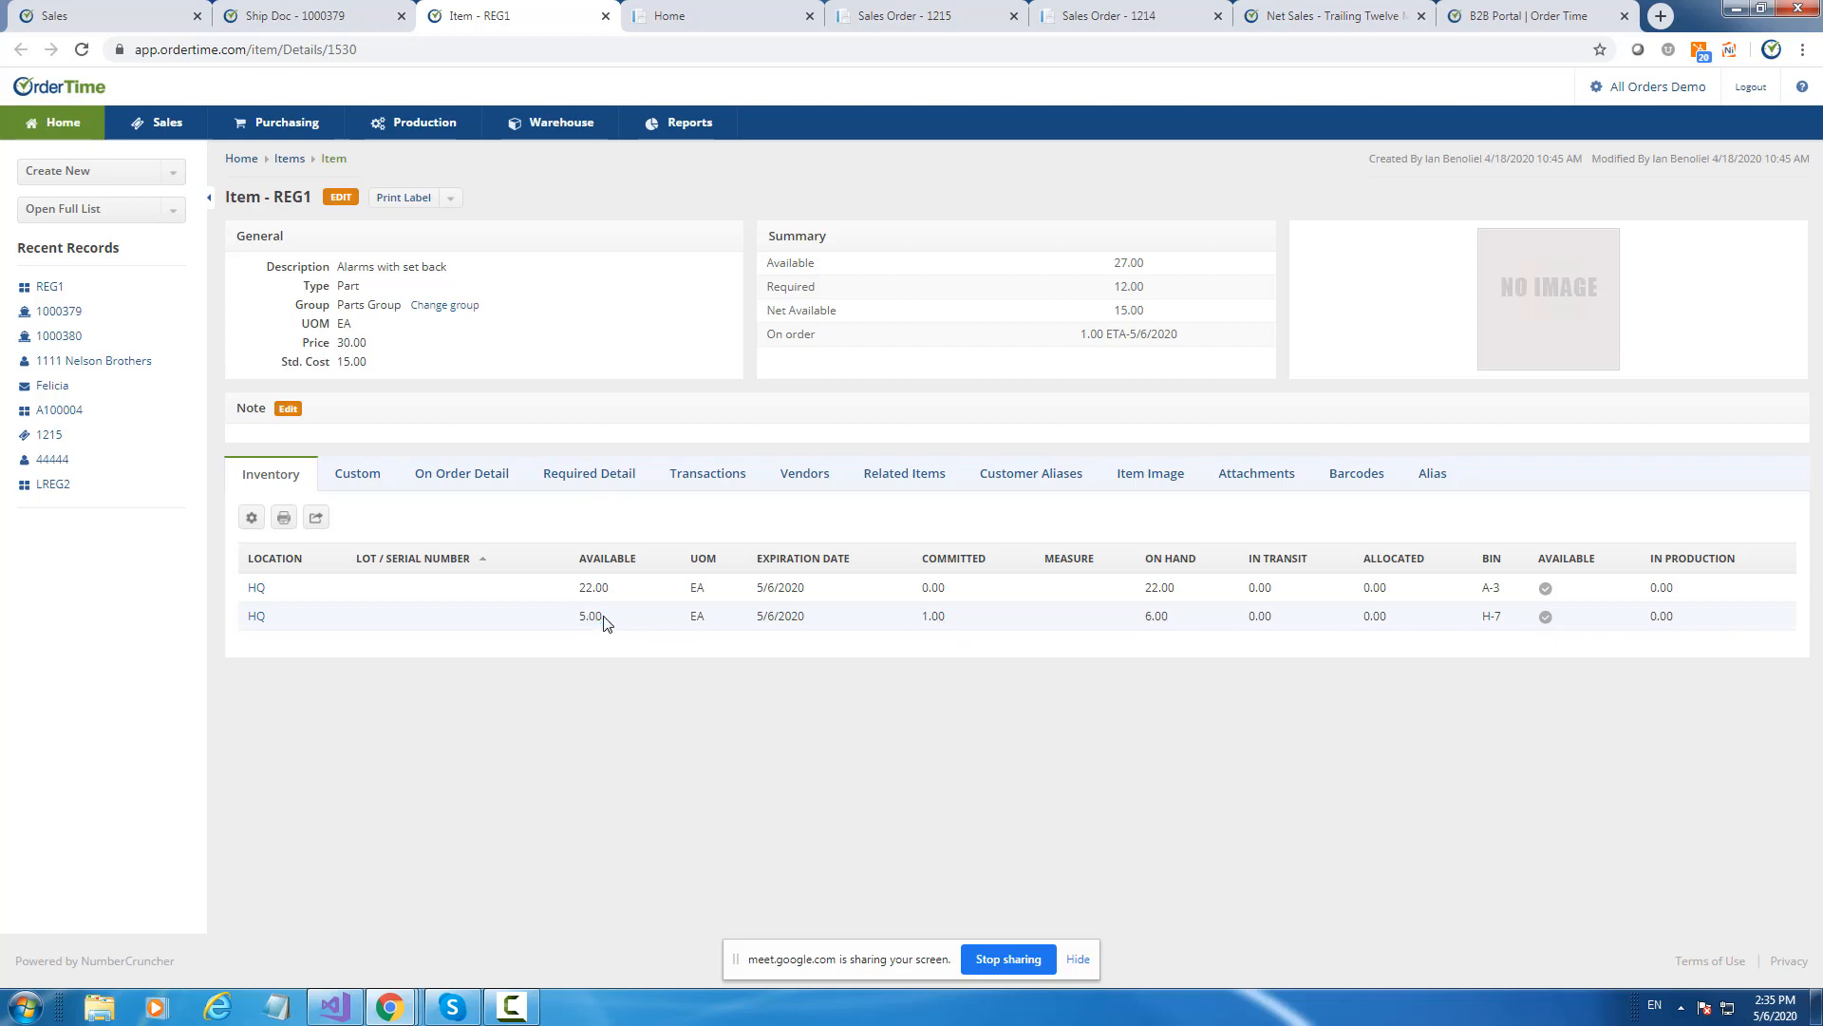
drag(578, 617, 596, 619)
Go from Knowledgebase Home through Videos & Guides to Past Webinars and scroll the list.
click(1505, 16)
click(410, 176)
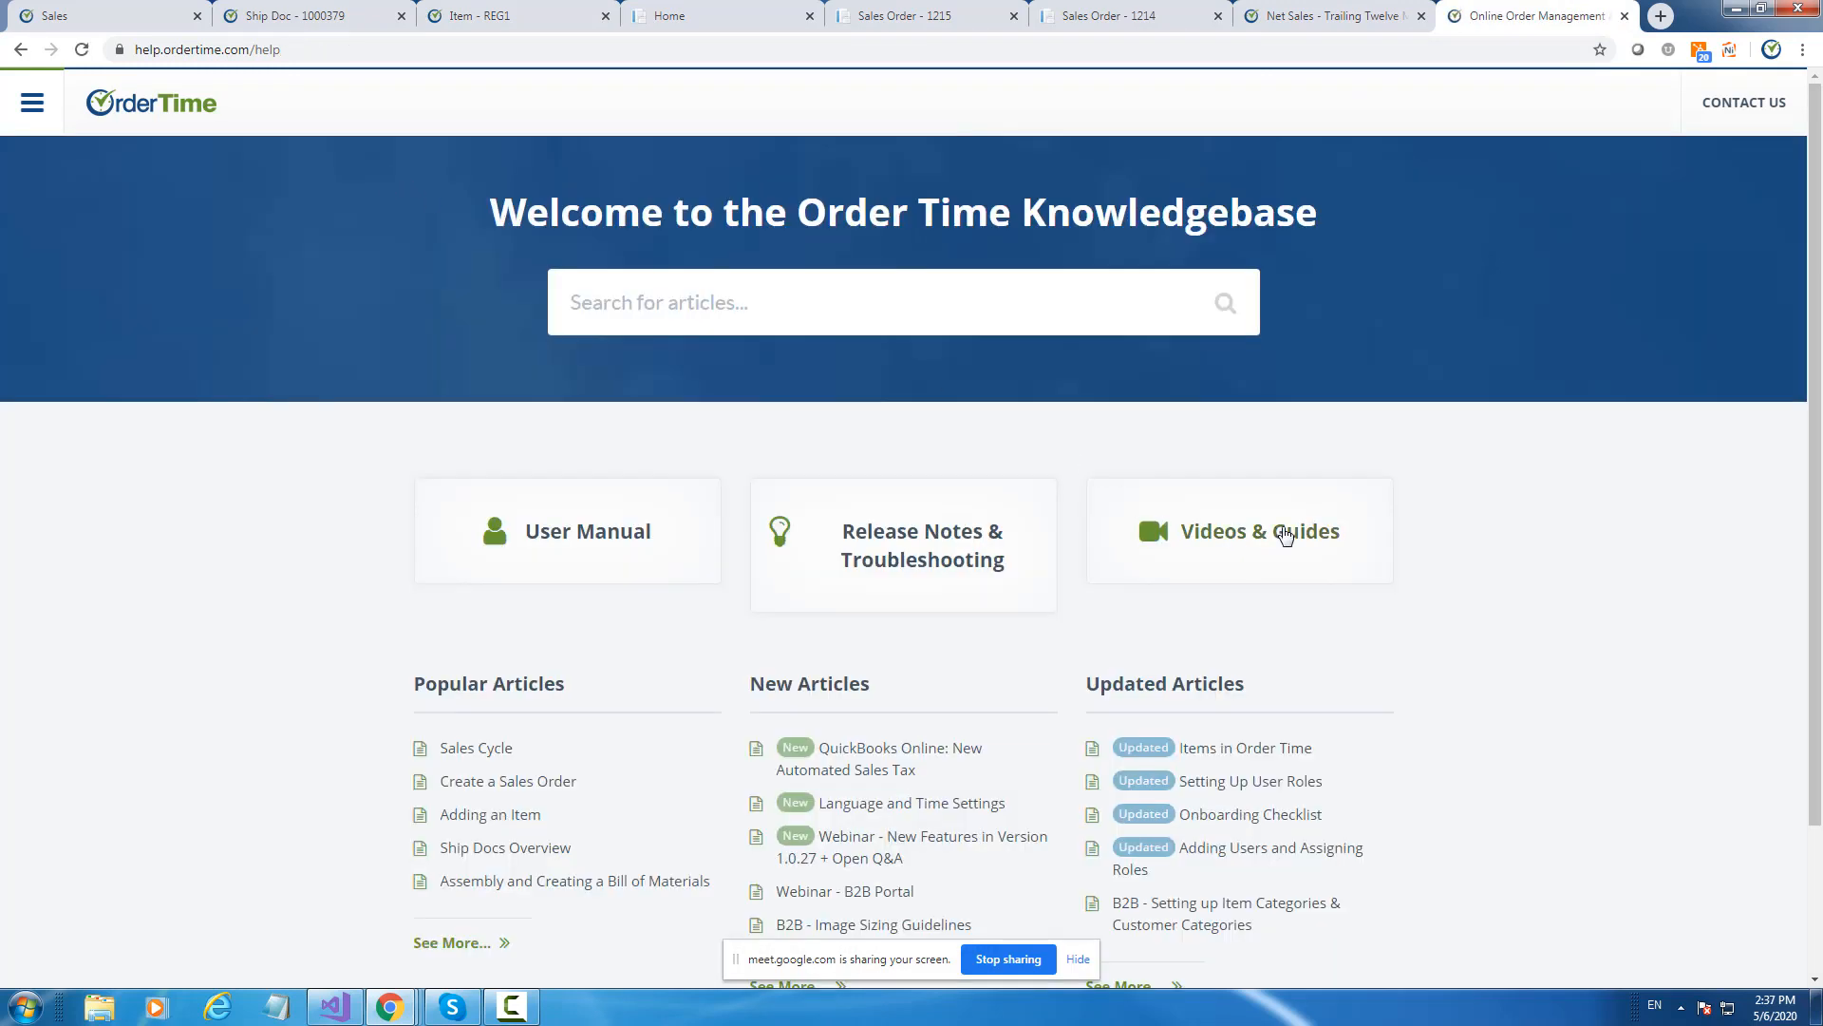
click(1284, 534)
click(835, 350)
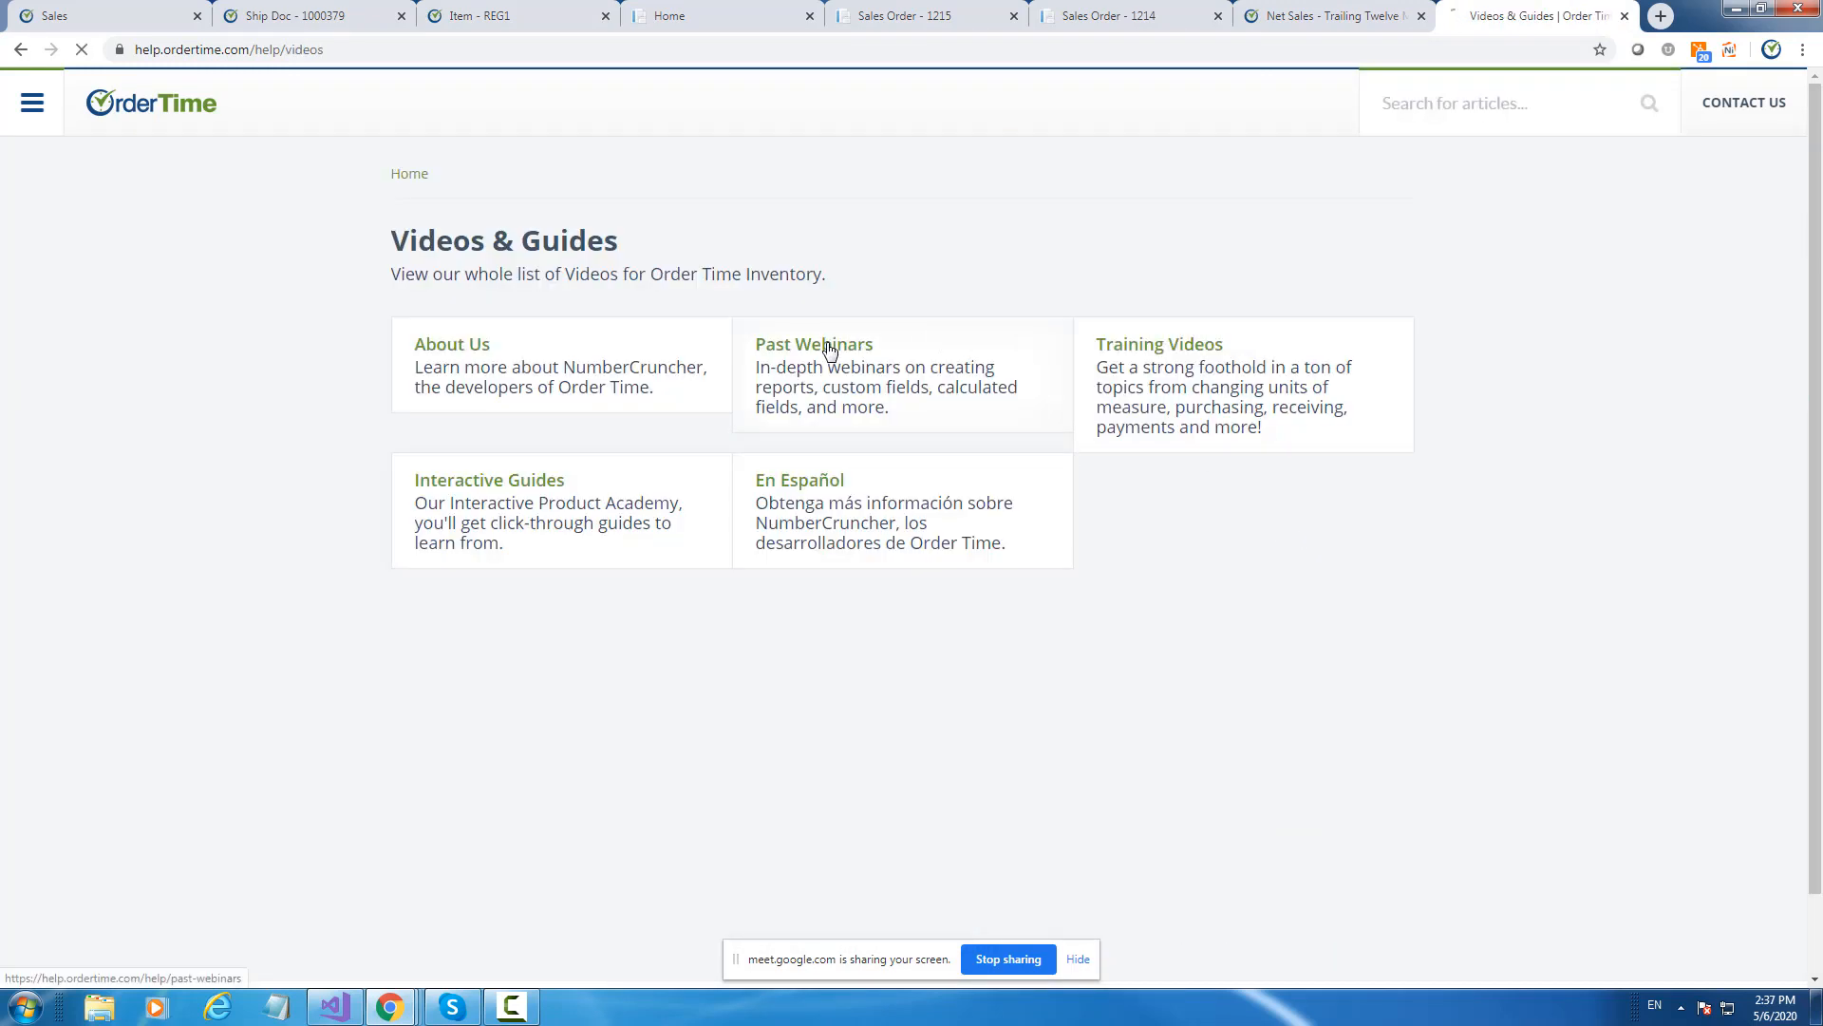
scroll(1093, 380, down, 5)
scroll(1101, 381, down, 3)
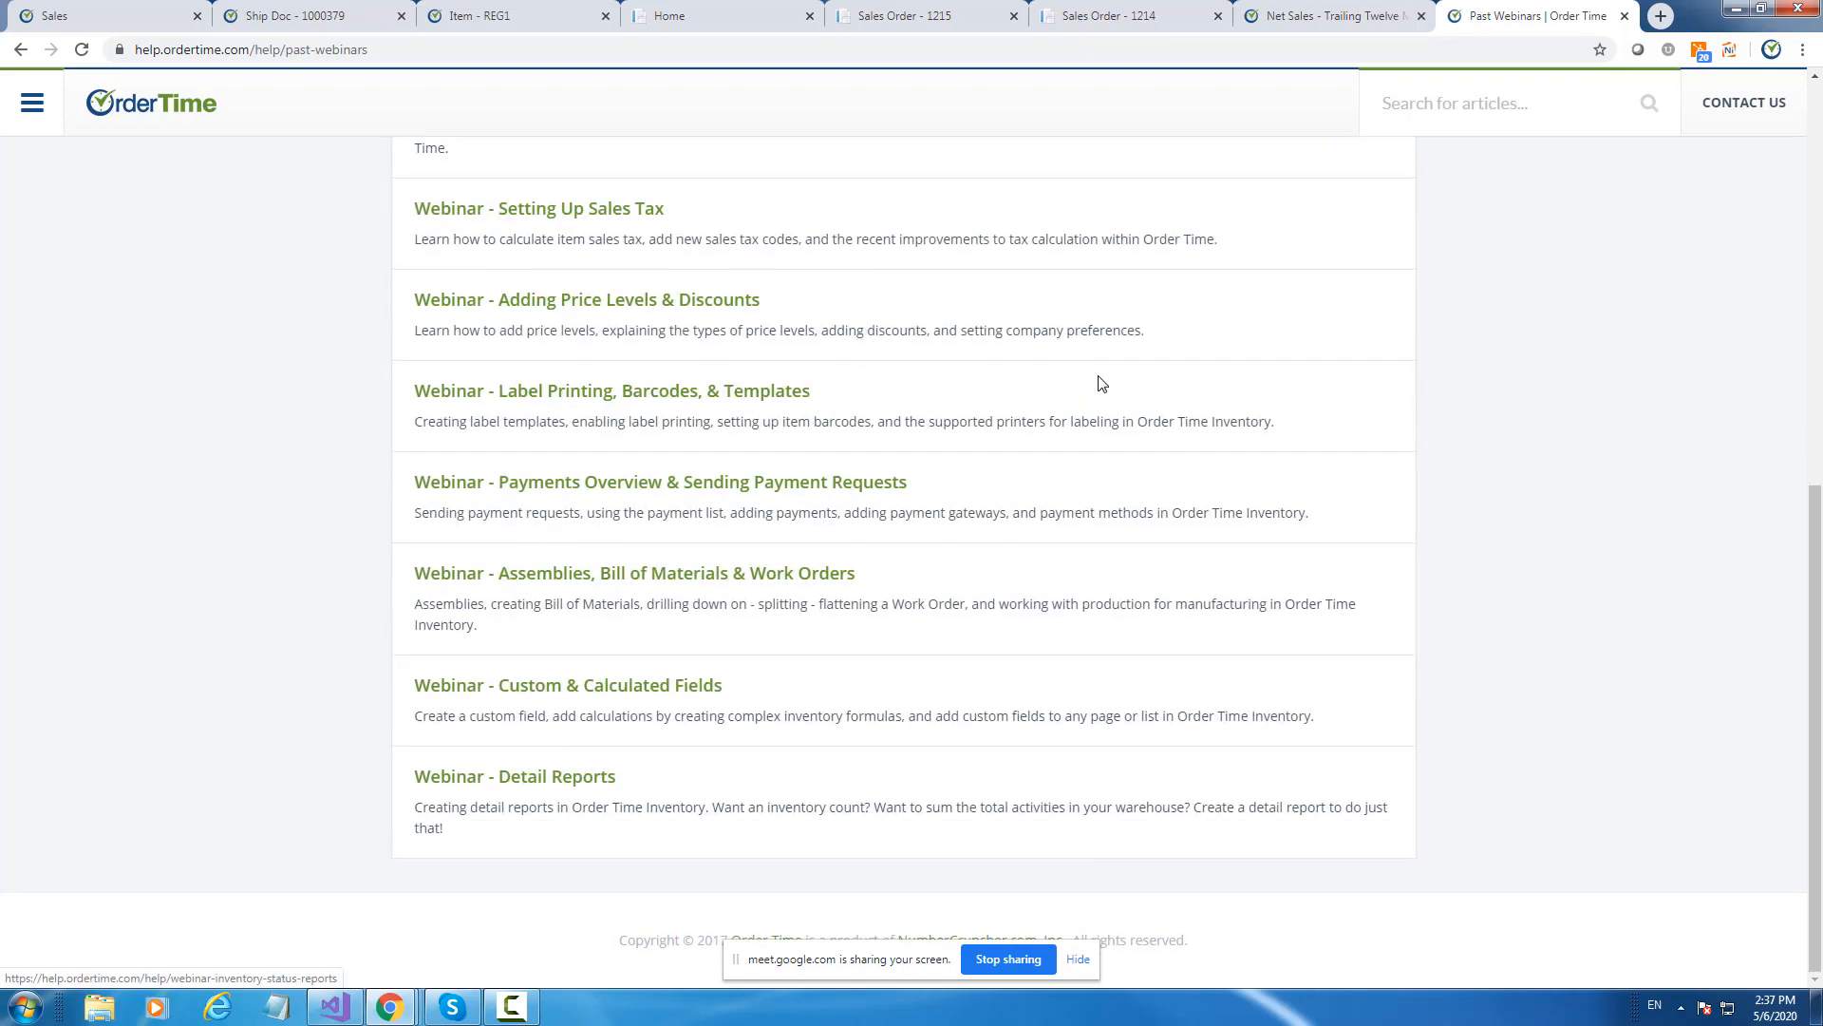
scroll(1097, 384, up, 6)
scroll(1094, 384, up, 2)
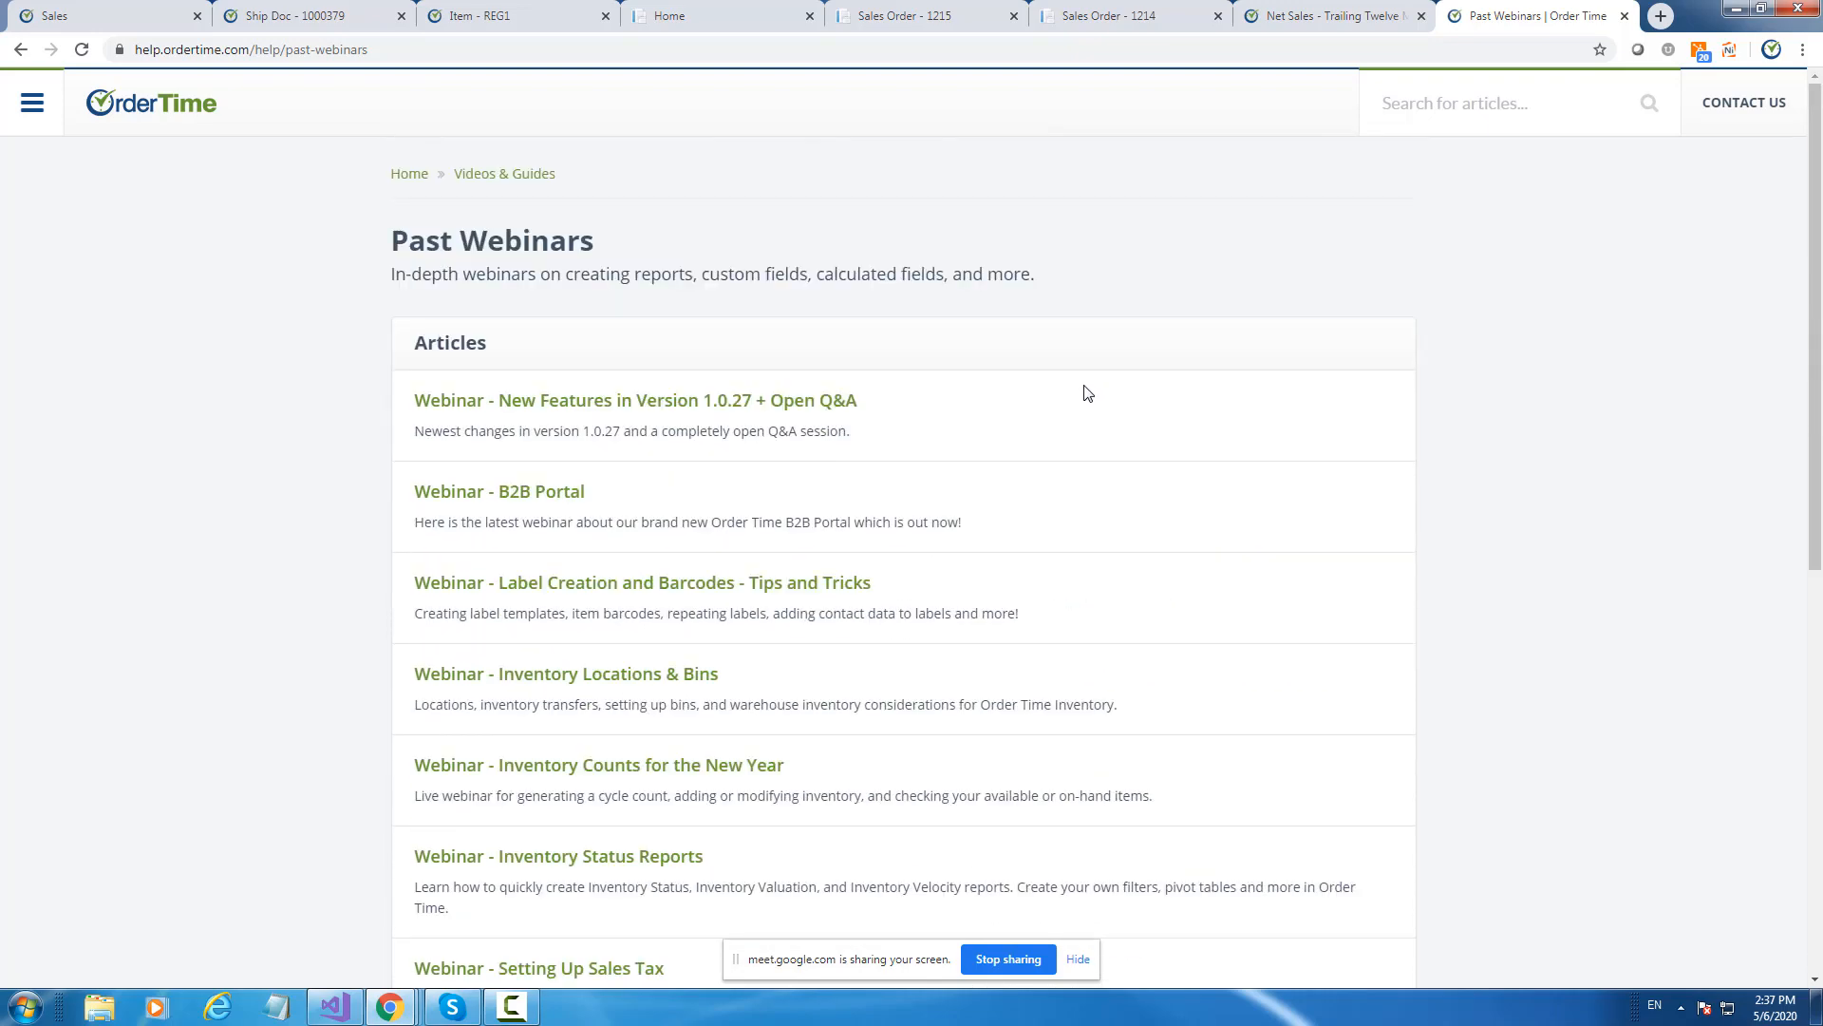
scroll(1113, 397, down, 8)
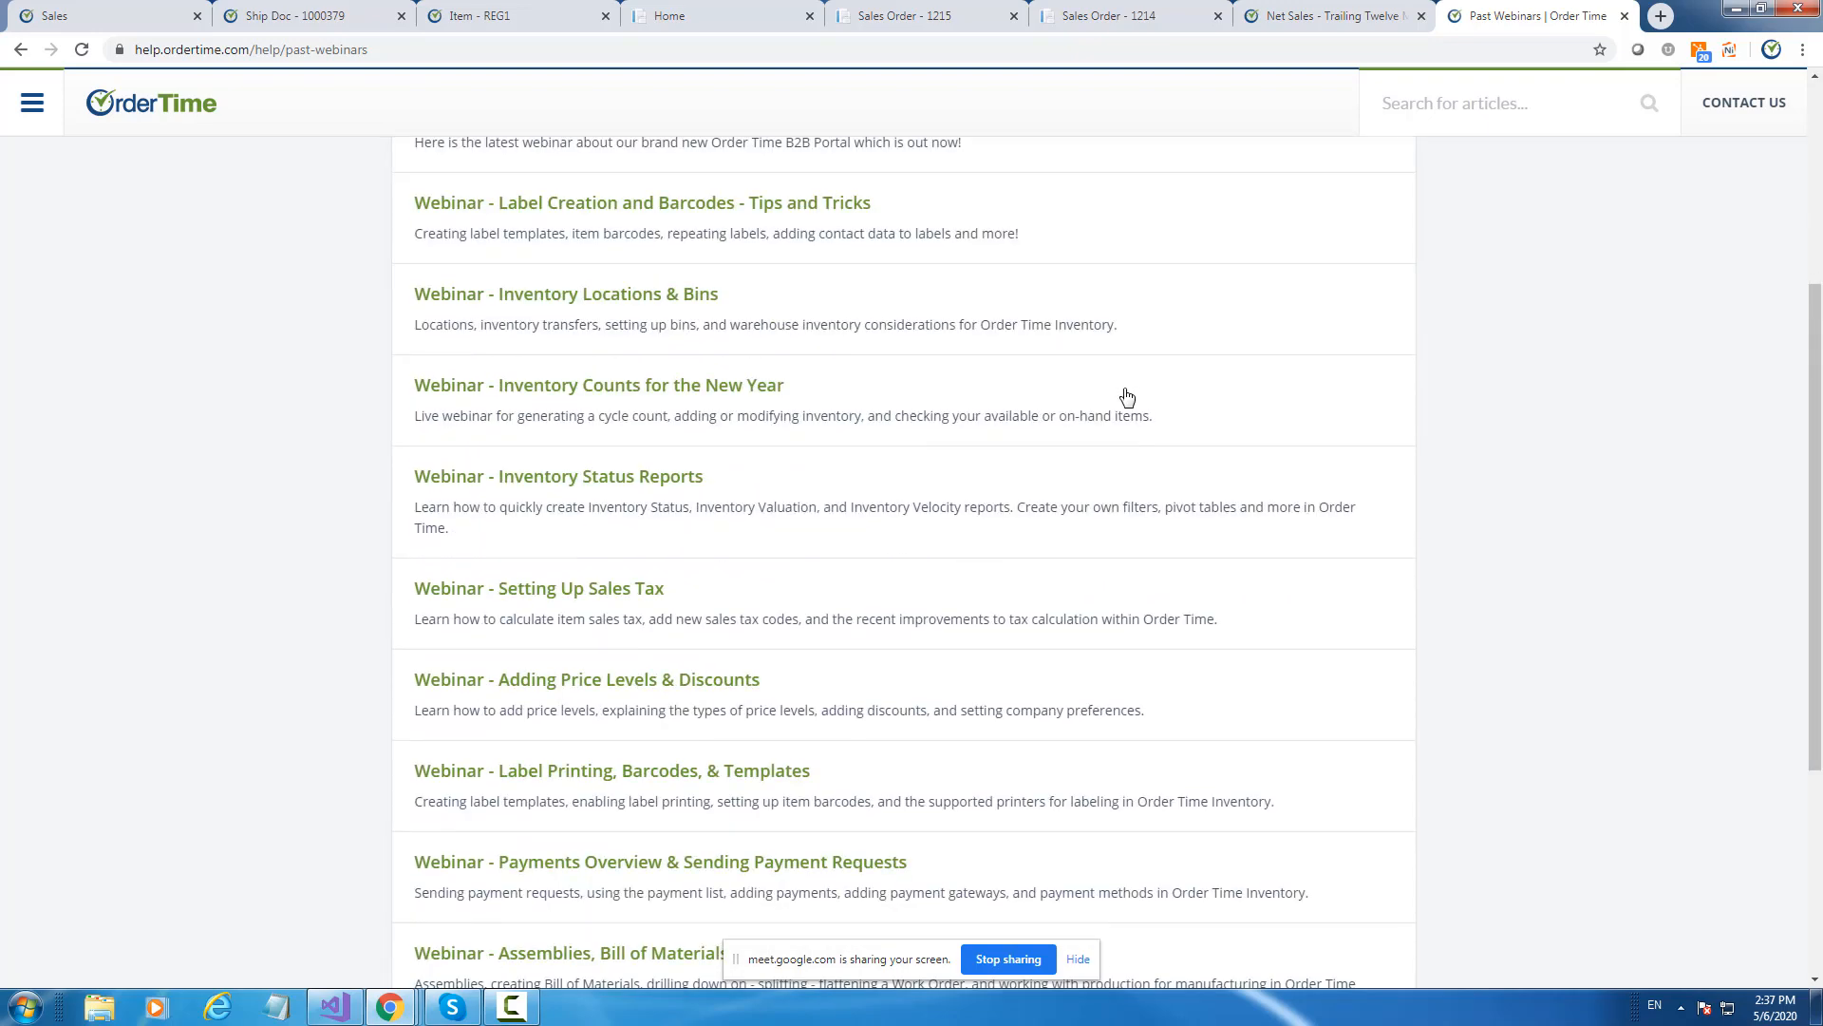
scroll(1121, 395, up, 8)
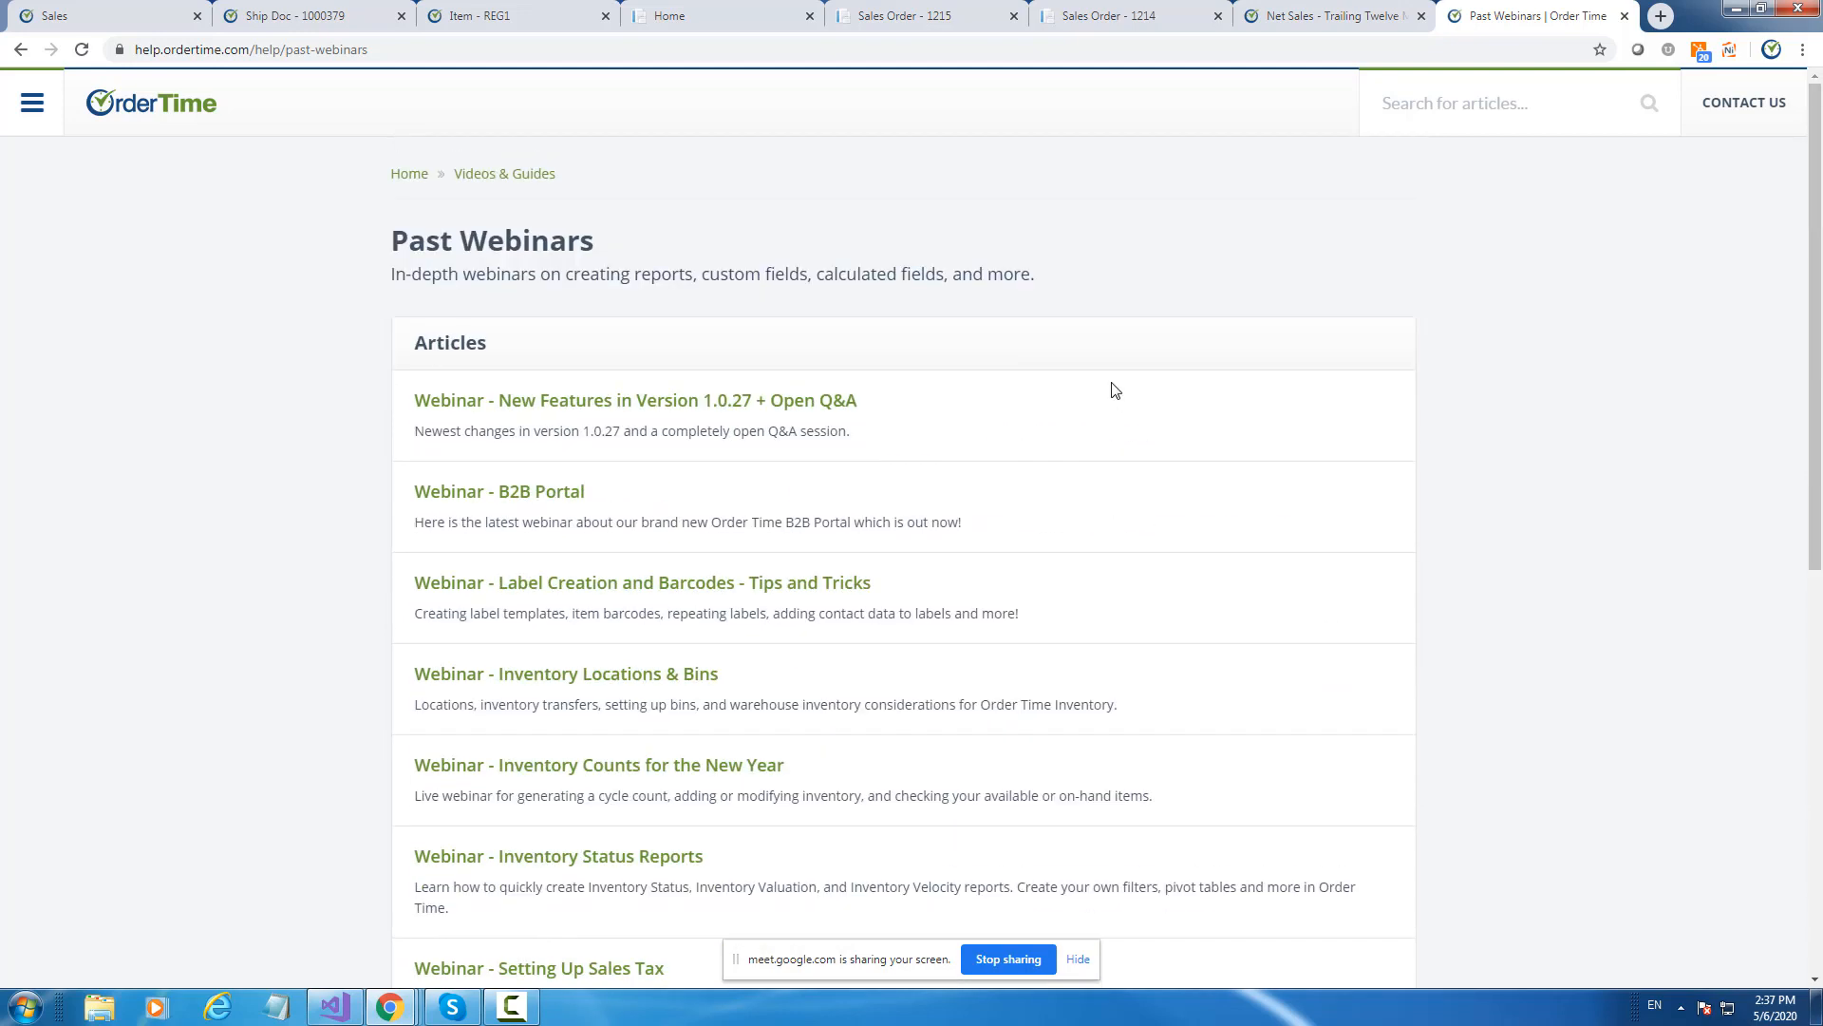